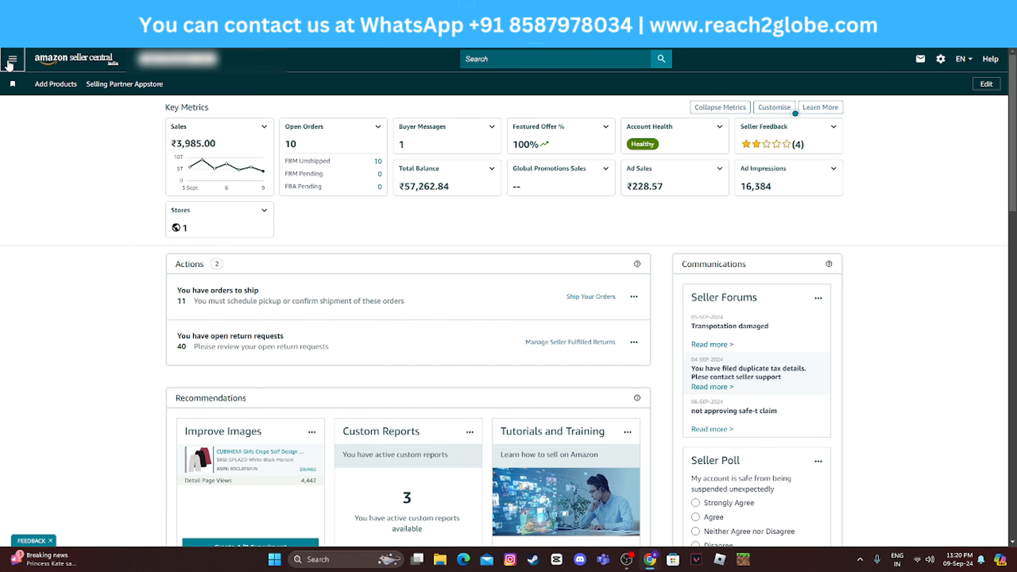
Look through the Inventory, Pricing and Orders sections of the main navigation menu, closing it to return to the home dashboard.
left_click(9, 63)
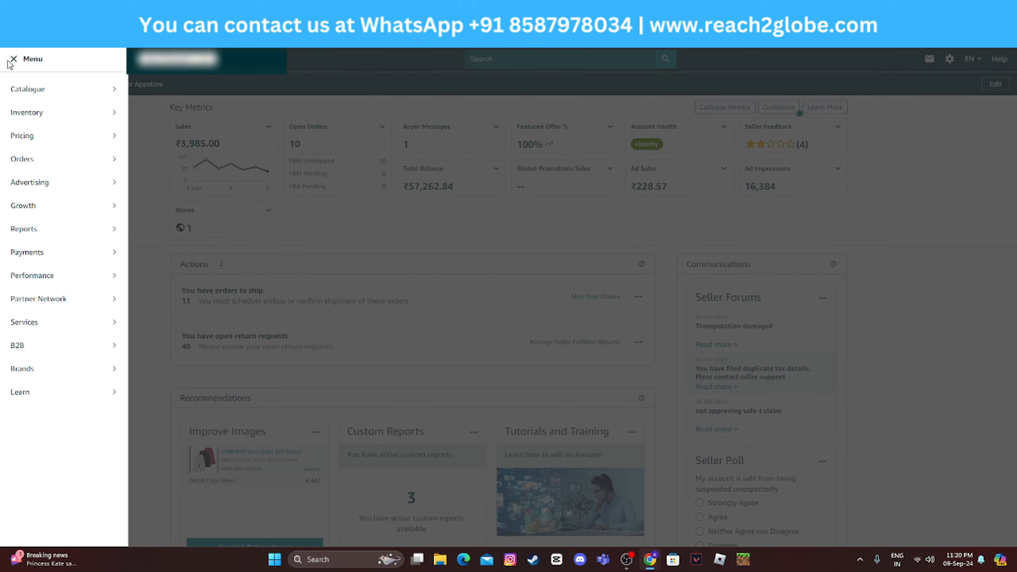
mouse_move(20, 96)
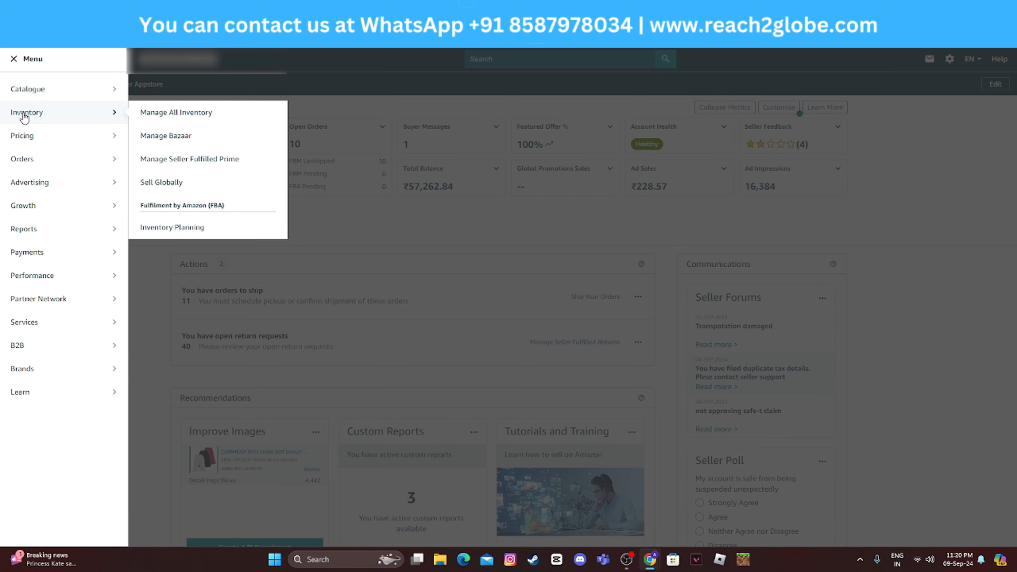
mouse_move(26, 145)
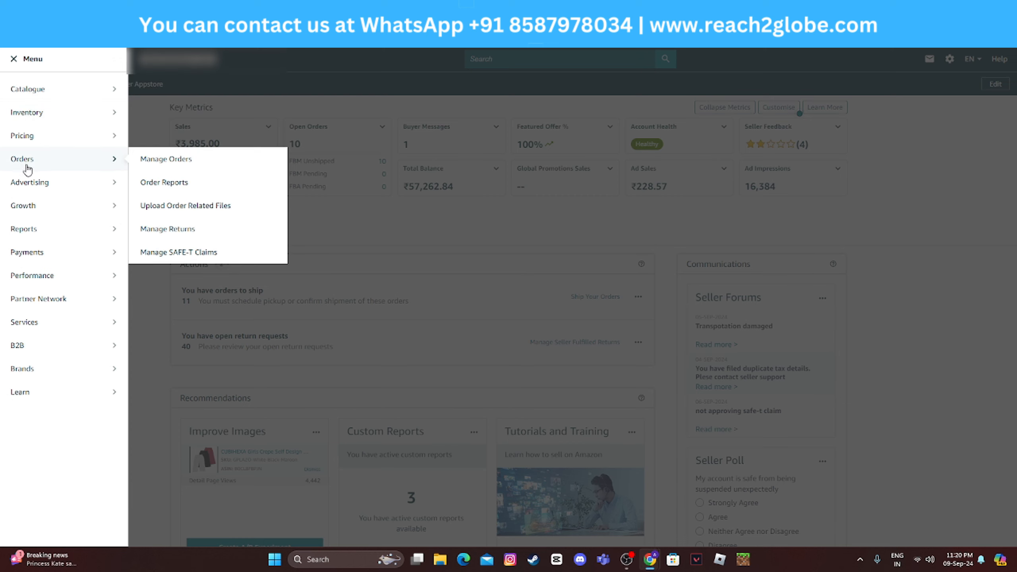
mouse_move(27, 183)
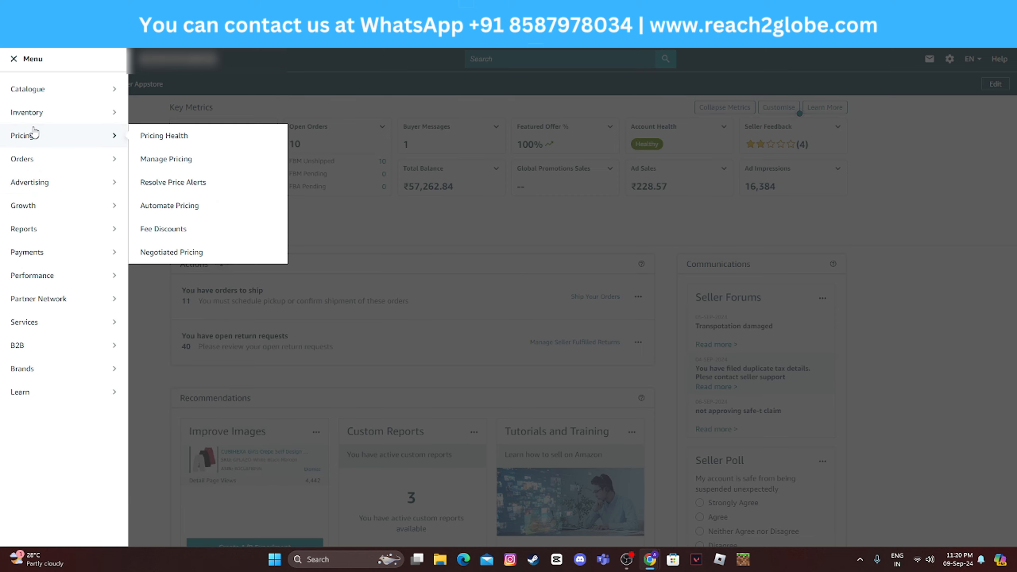
left_click(297, 113)
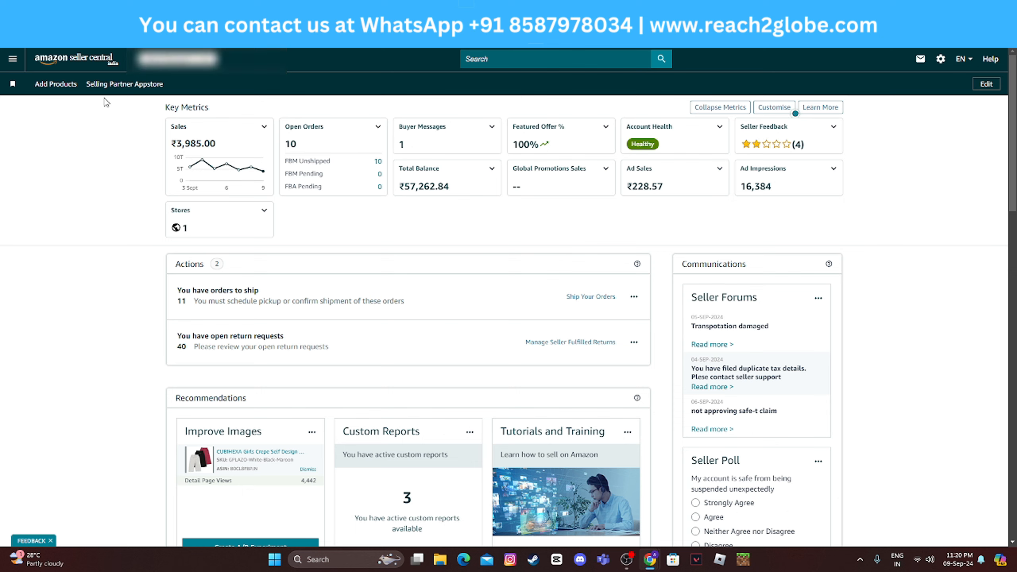
left_click(85, 62)
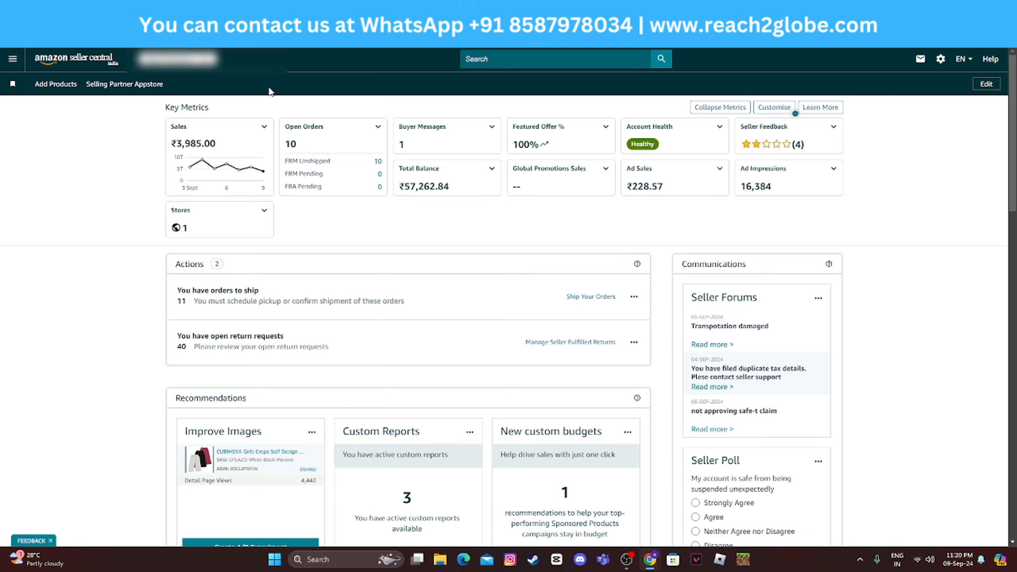
Search for "fee" with the suggestion "selling on amazon fee schdule" and open the Selling on Amazon fee schedule article.
left_click(500, 66)
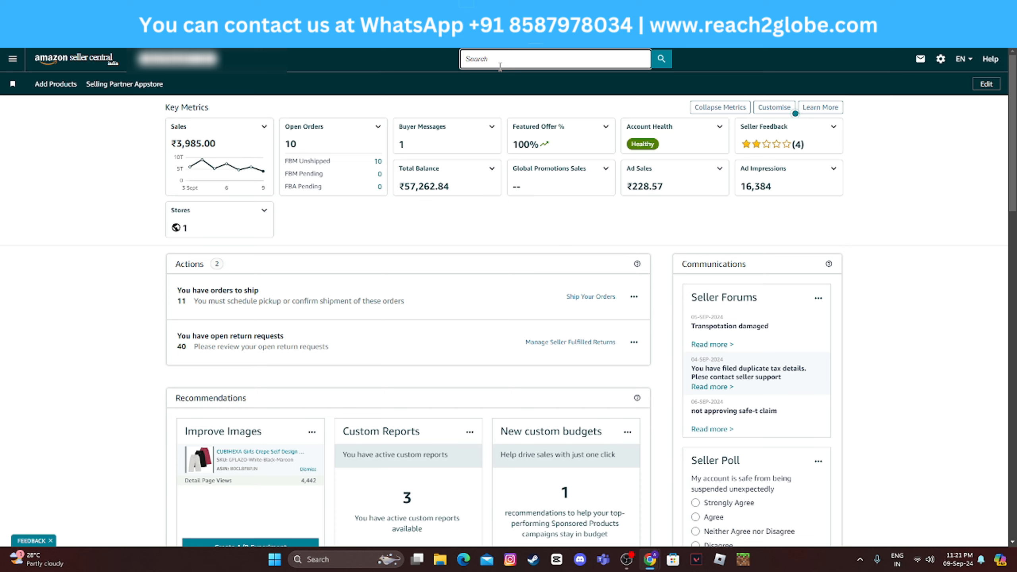
type("fee")
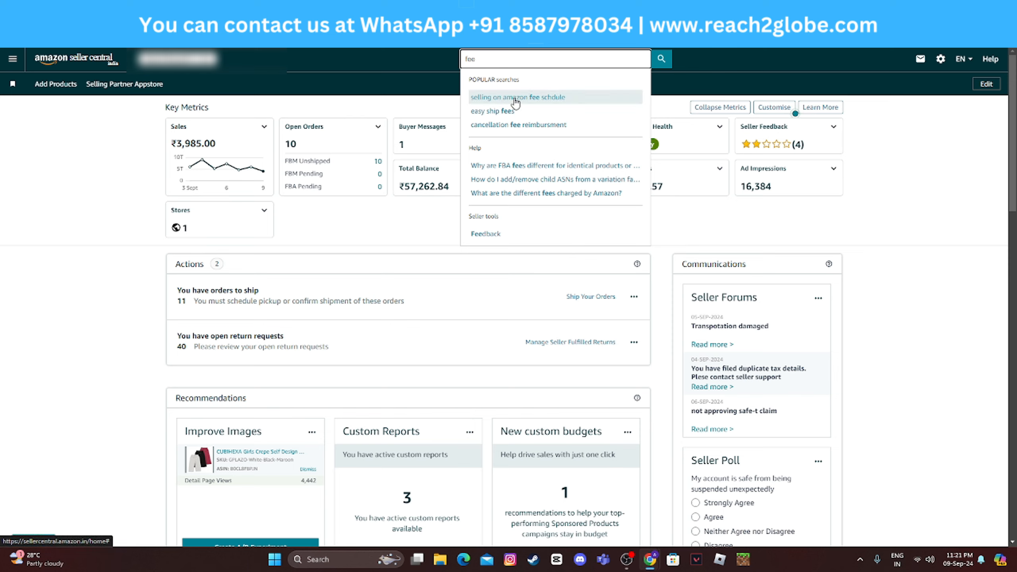
left_click(536, 98)
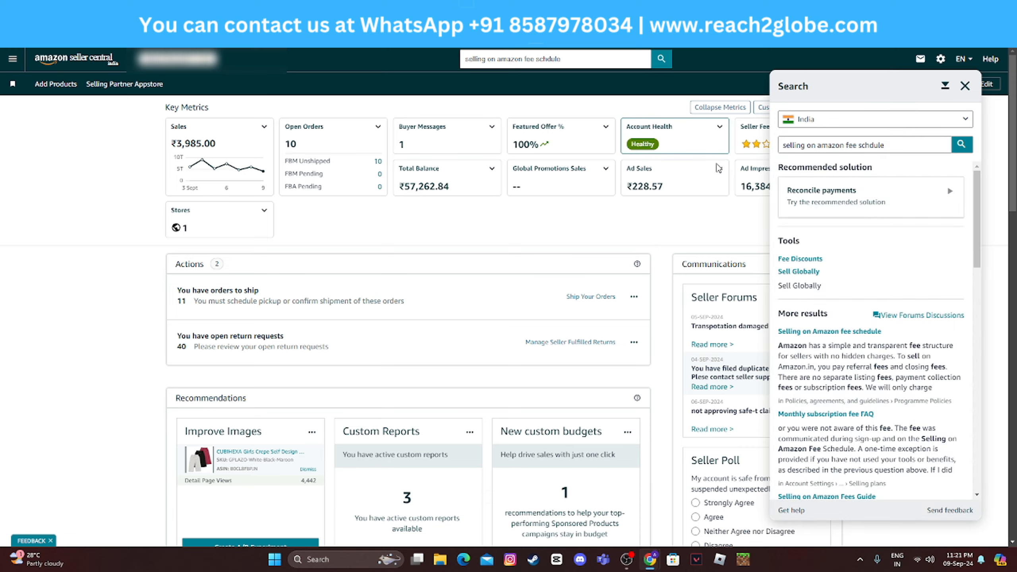
scroll(820, 284, "down", 2)
scroll(820, 284, "down", 5)
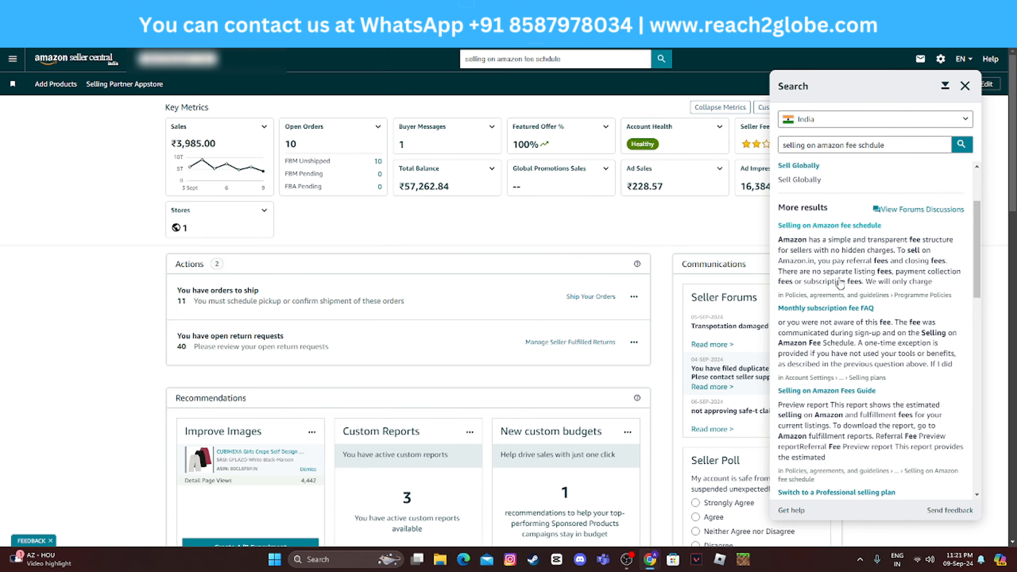
scroll(849, 351, "up", 5)
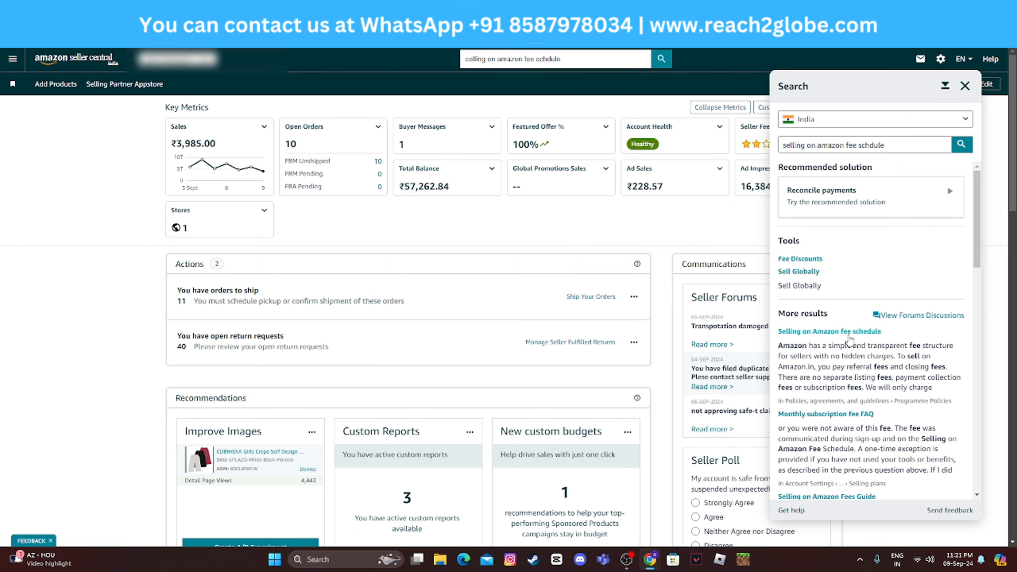
left_click(852, 333)
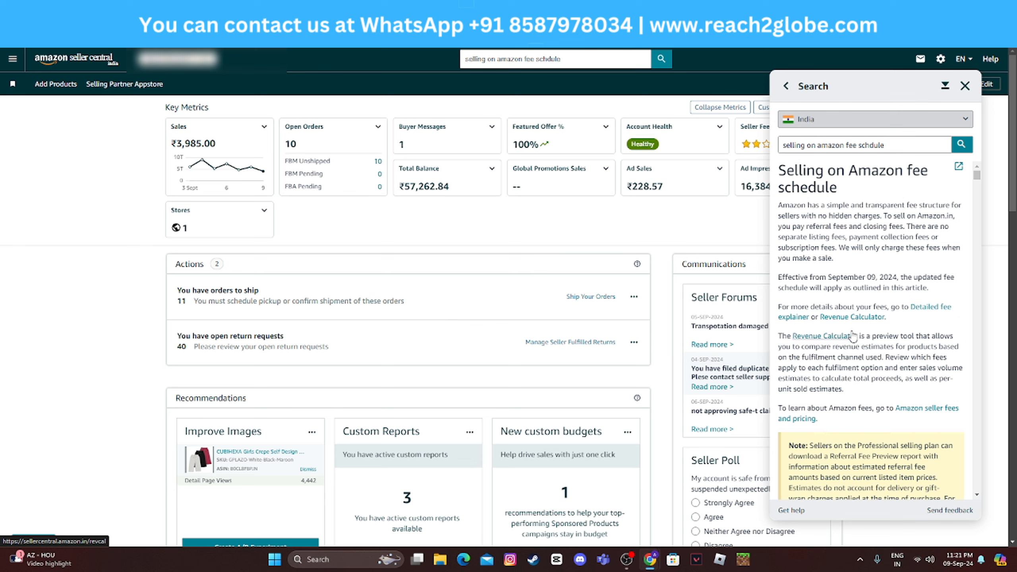
Read through the referral fee rates by product category in the fee schedule article and close the search results.
scroll(881, 336, "down", 6)
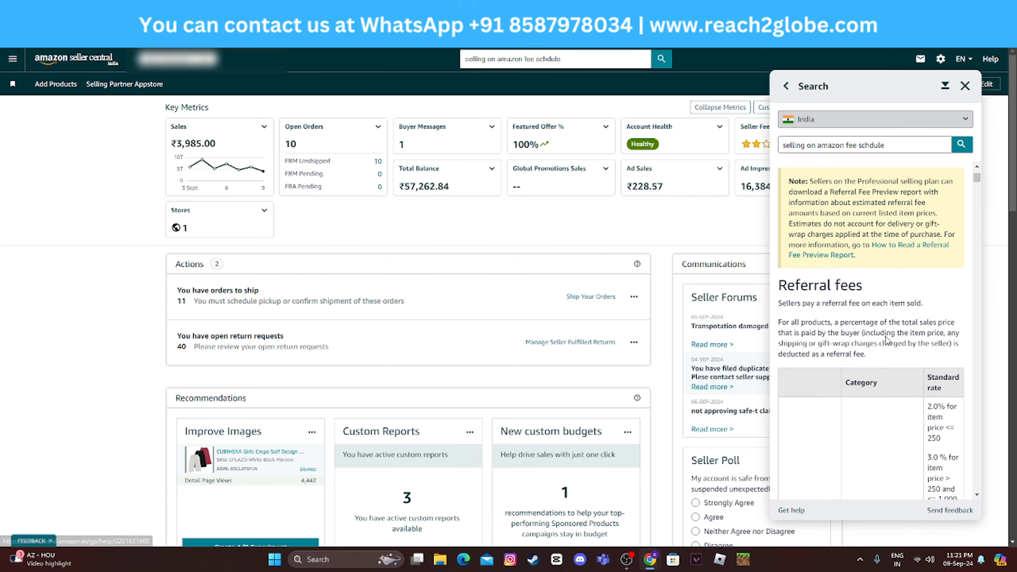
scroll(888, 339, "down", 3)
scroll(888, 339, "down", 2)
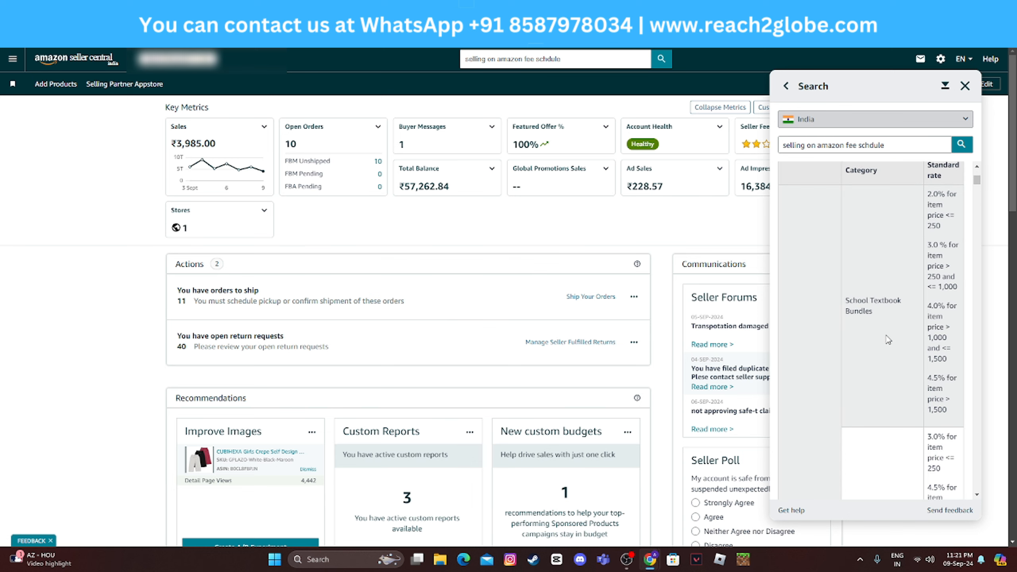
scroll(888, 339, "down", 6)
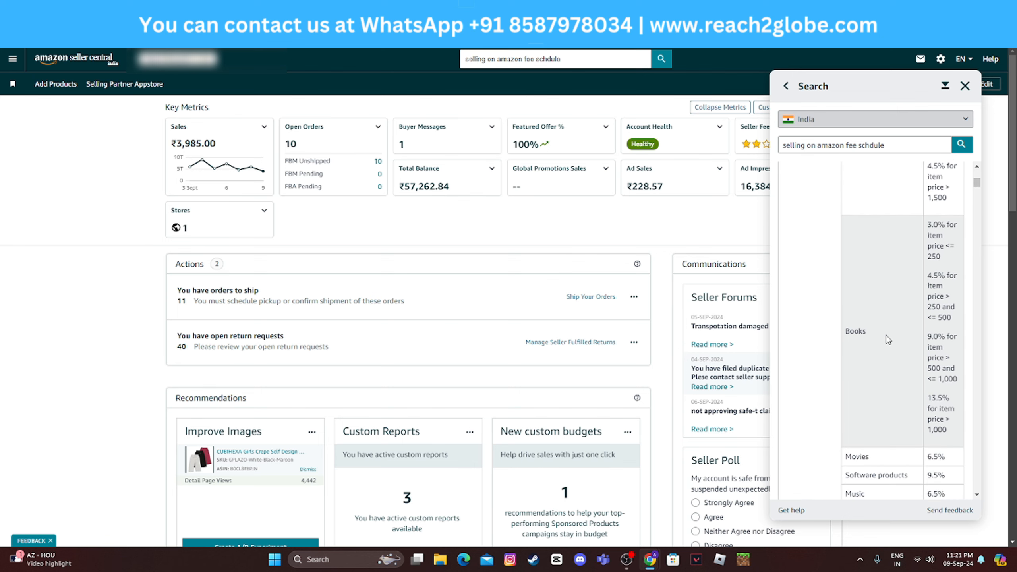
scroll(929, 358, "down", 10)
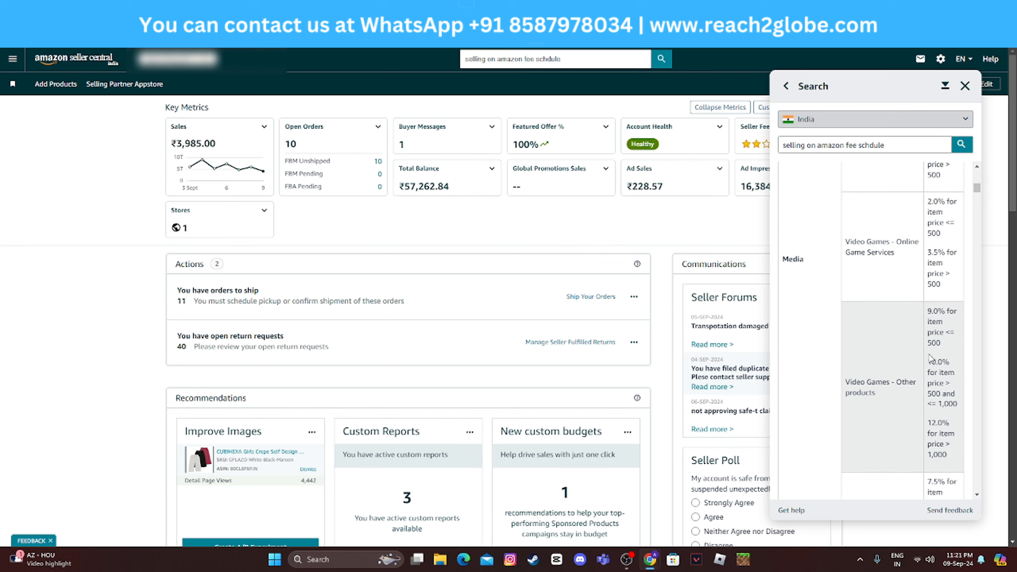
scroll(929, 357, "down", 10)
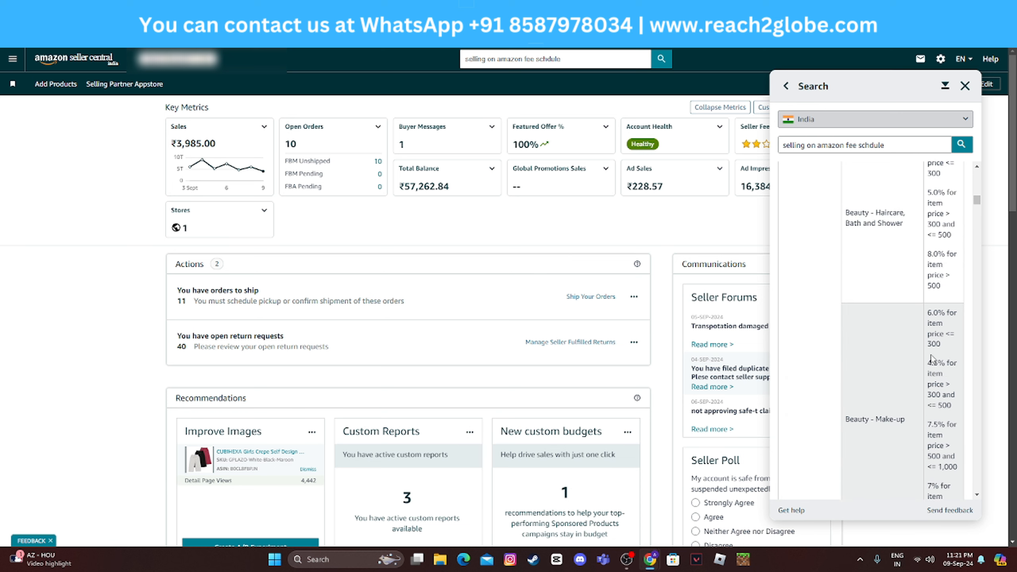
left_click(965, 86)
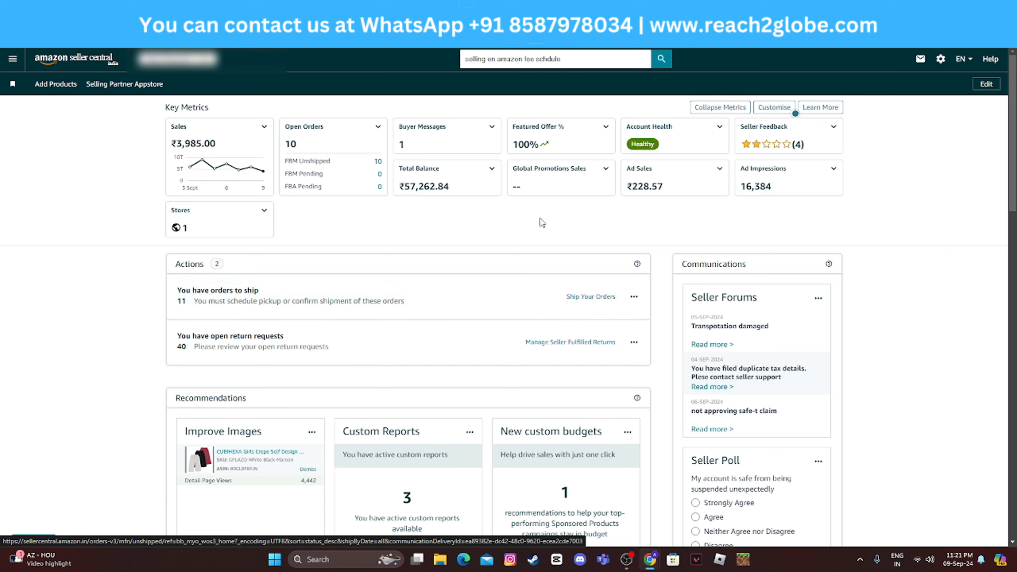
Clear the fee schedule query from the dashboard search field.
triple_click(560, 60)
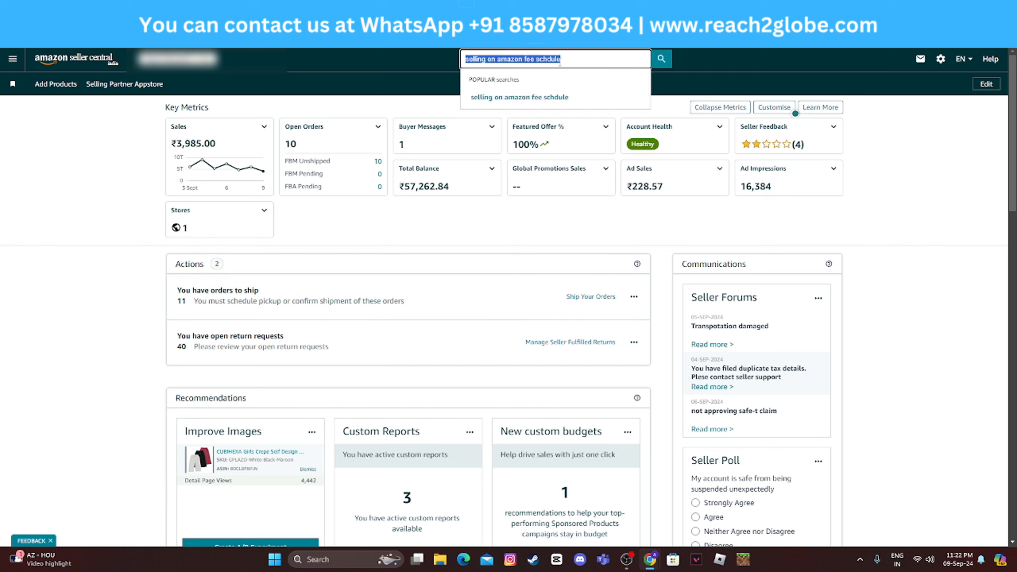
key("BackSpace")
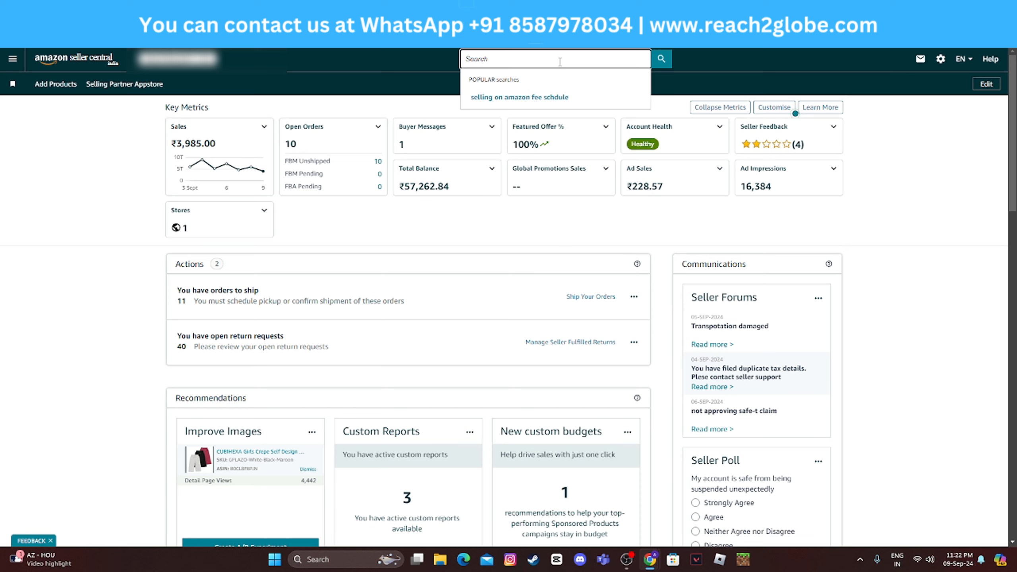
left_click(735, 55)
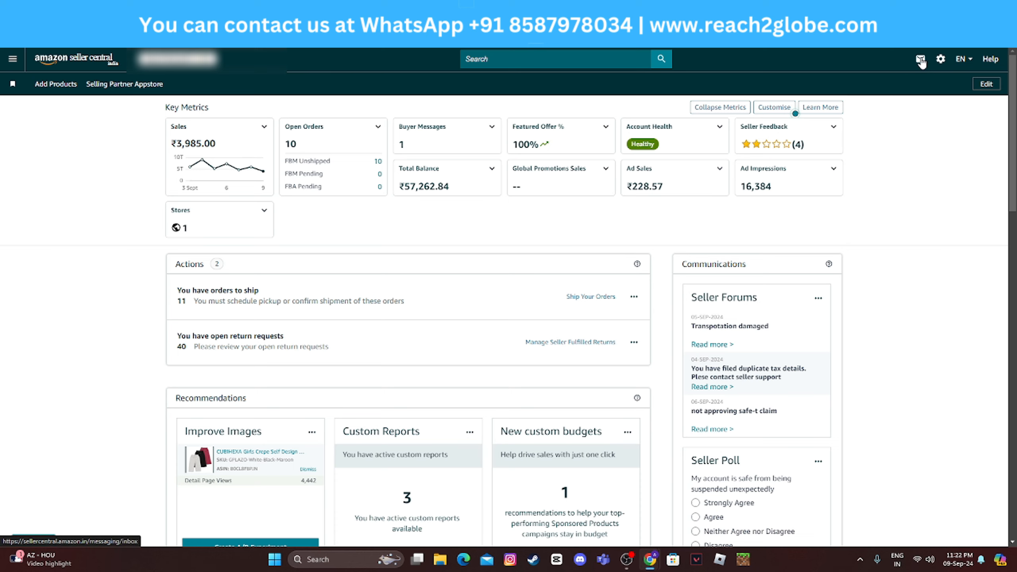
View the buyer messages inbox and return to the home dashboard.
left_click(921, 61)
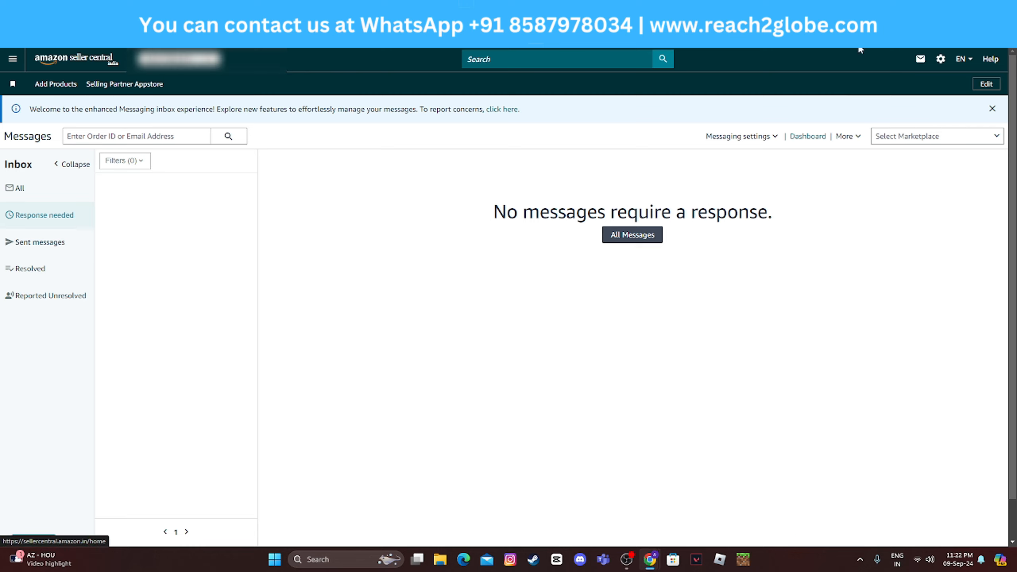
left_click(83, 57)
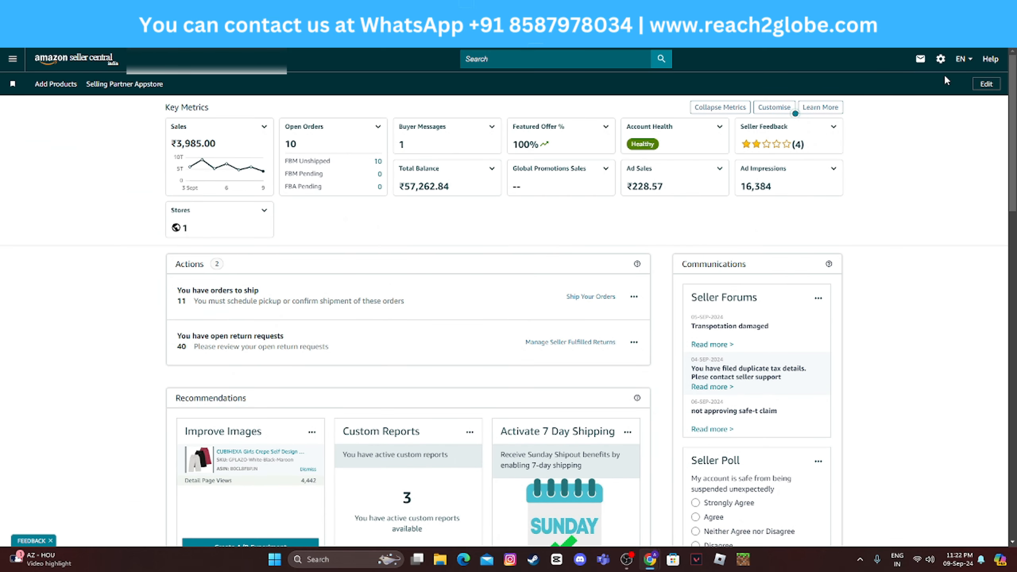
Open the Account Info settings and review the store status and the list of registered services.
mouse_move(937, 64)
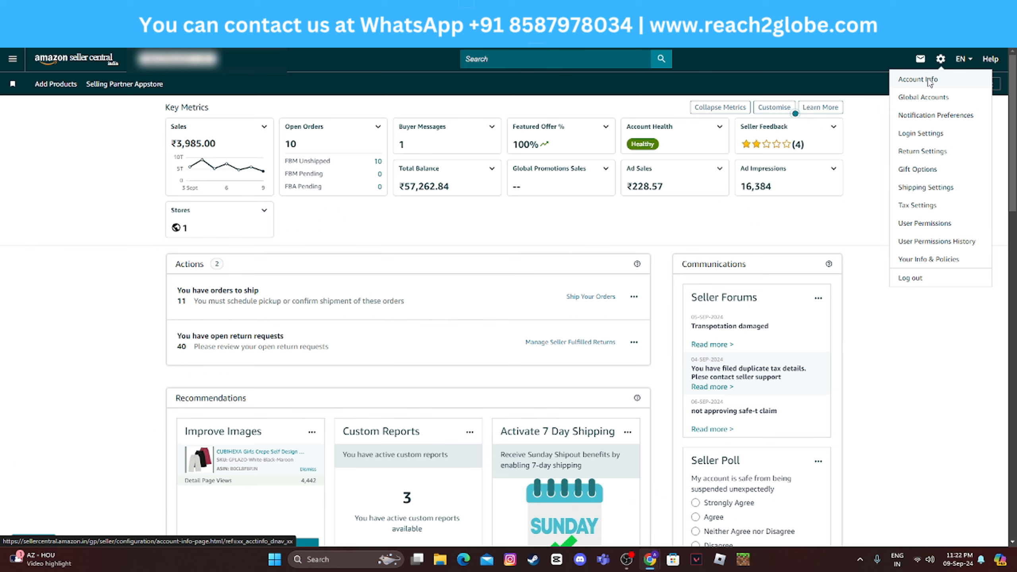
left_click(928, 79)
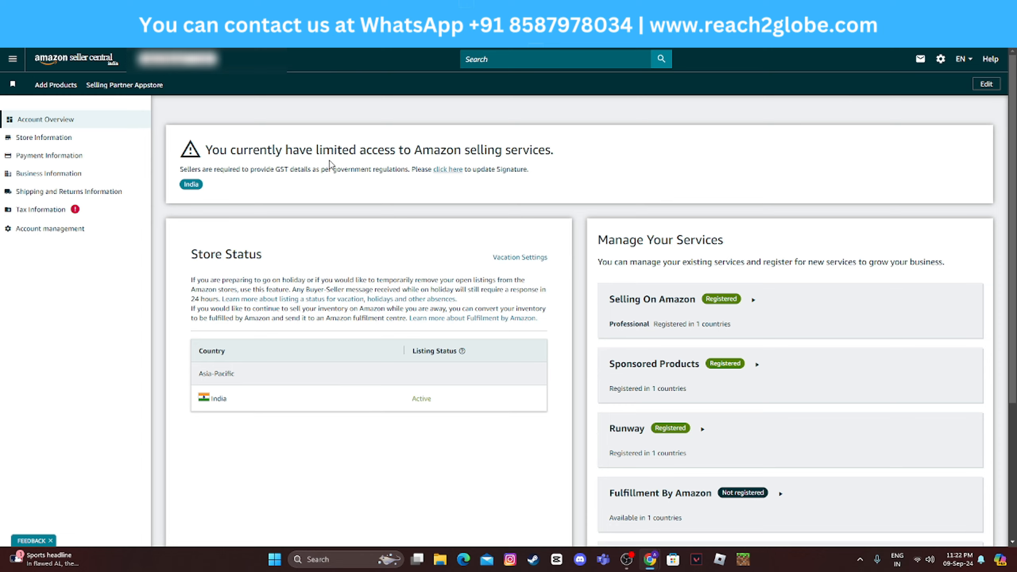
scroll(689, 278, "down", 3)
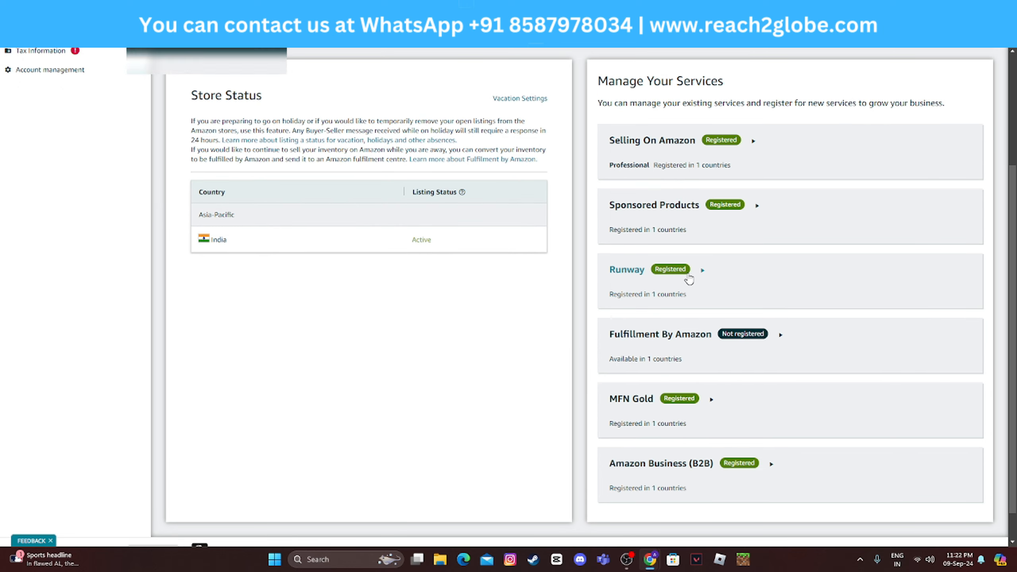
scroll(689, 277, "up", 3)
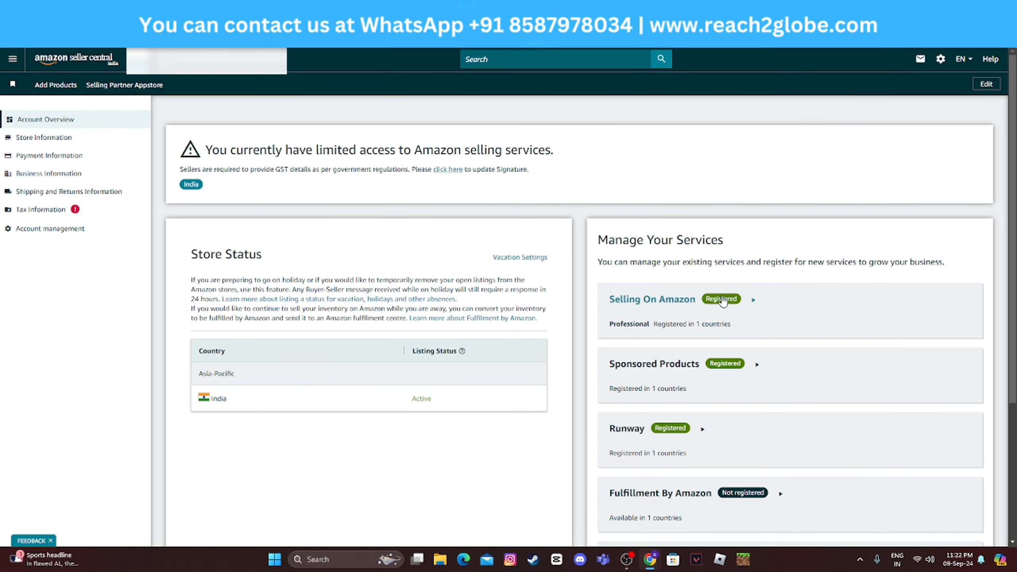
scroll(724, 306, "down", 1)
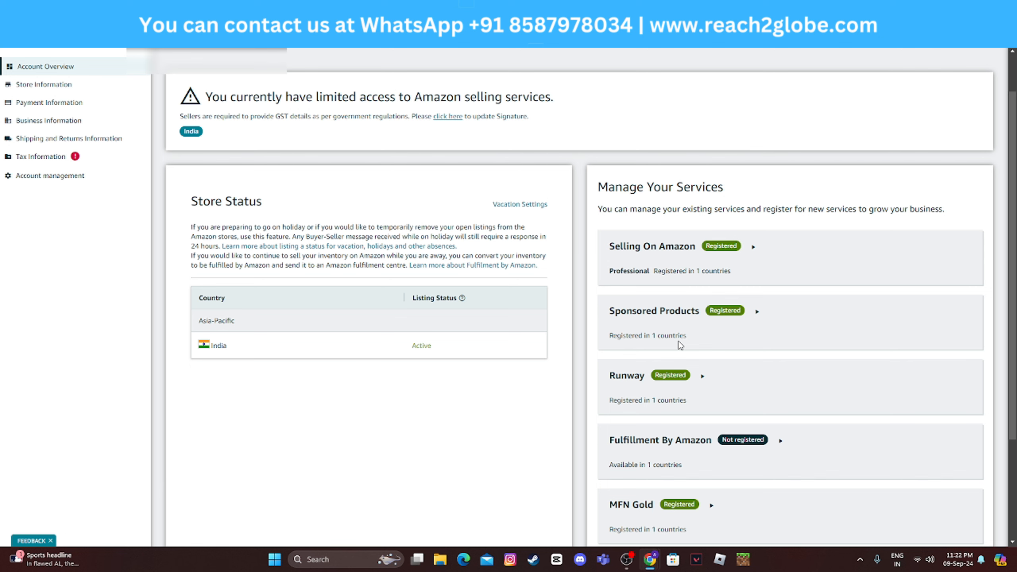
scroll(679, 346, "up", 1)
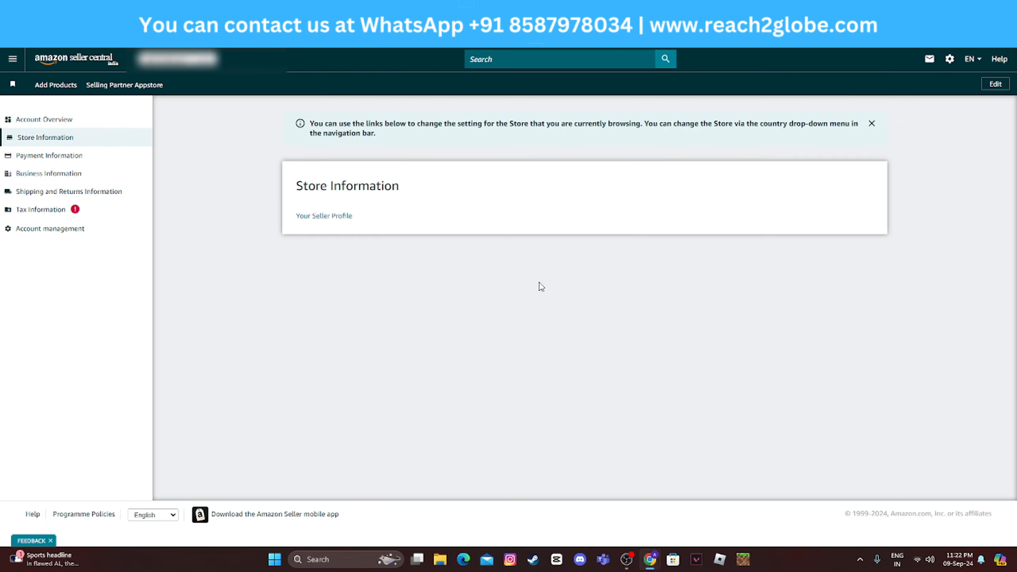
View the seller profile under Store Information and the deposit methods under Payment Information.
left_click(327, 219)
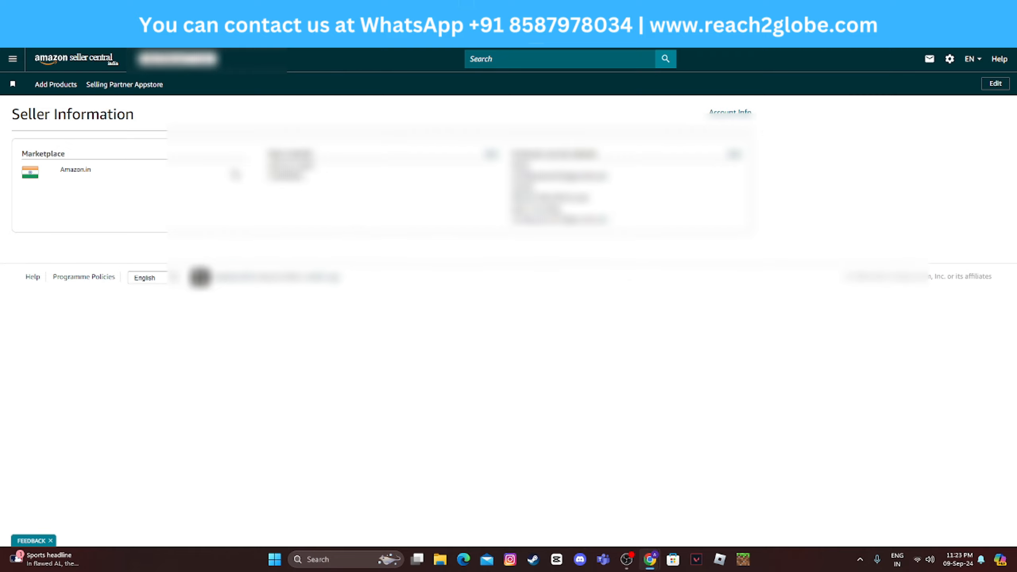
left_click(13, 32)
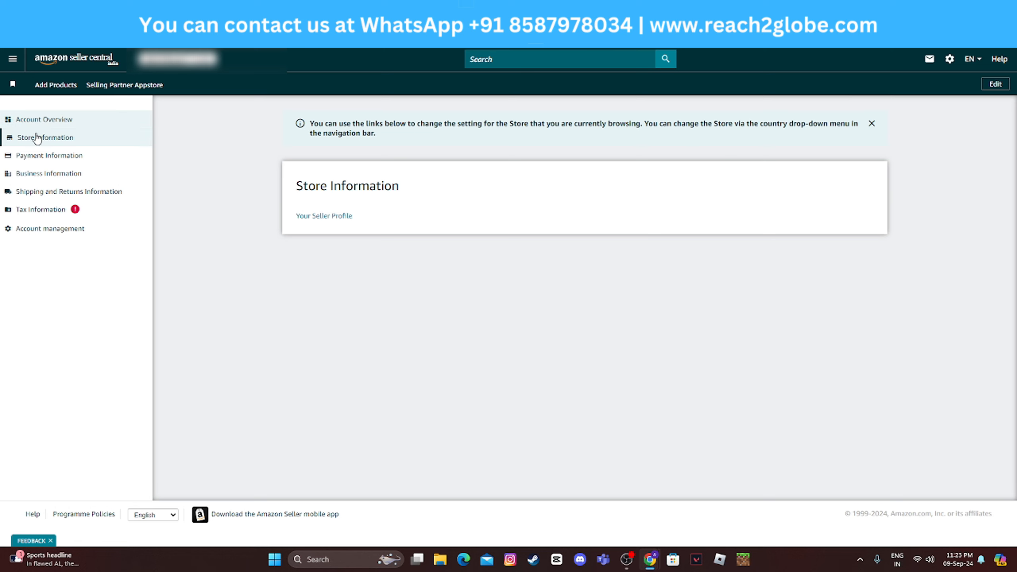
left_click(55, 160)
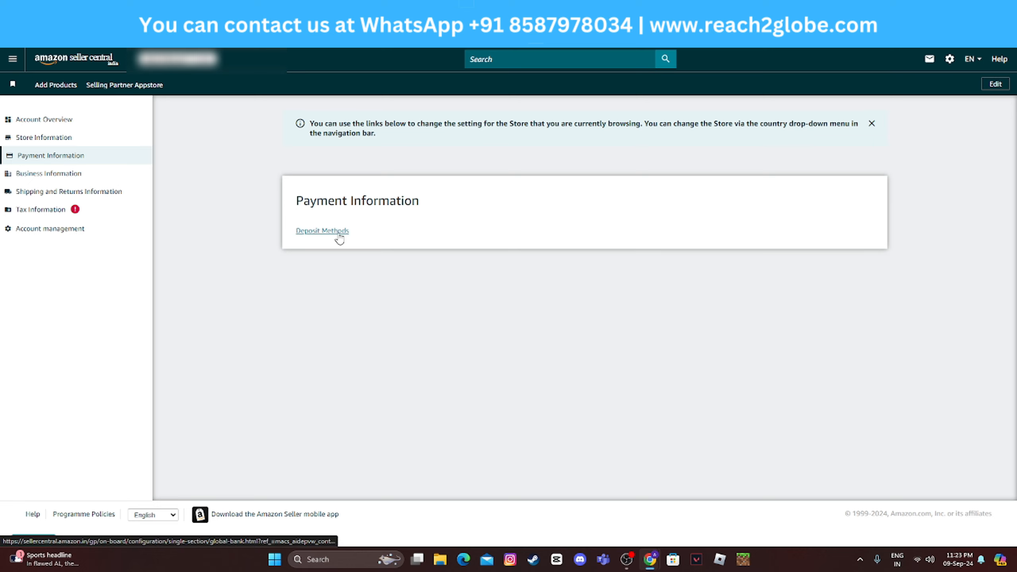
left_click(321, 231)
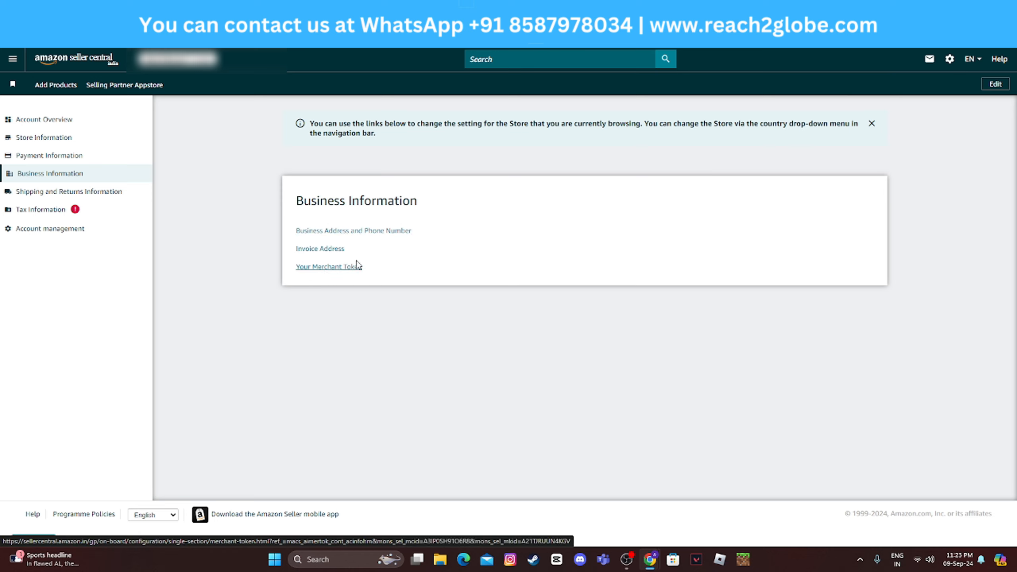
View the business address and phone number details and return to the Business Information page.
left_click(370, 235)
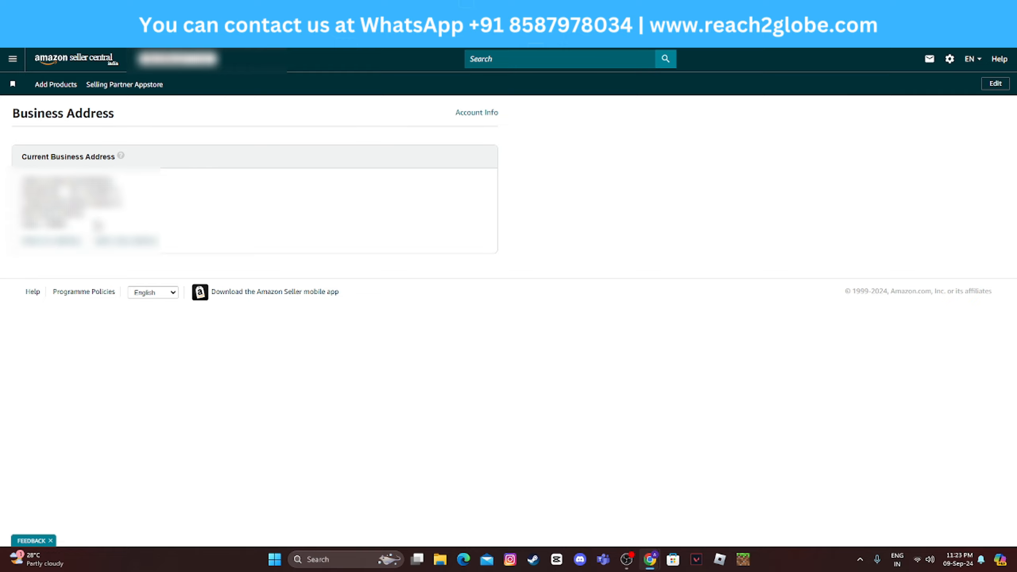
left_click(11, 33)
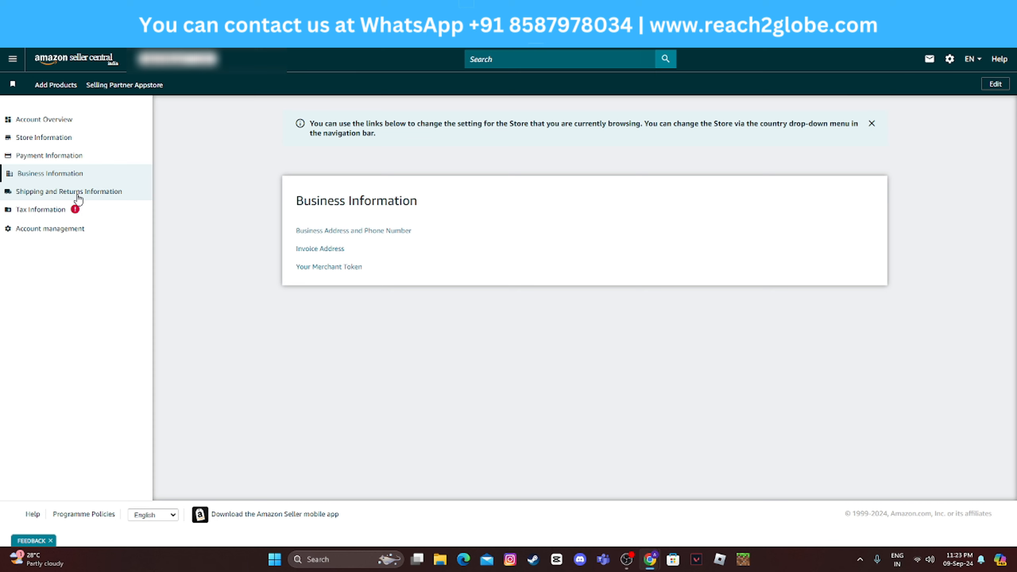
View the general return settings and the return addresses under Shipping and Returns Information, and return to that page.
left_click(79, 197)
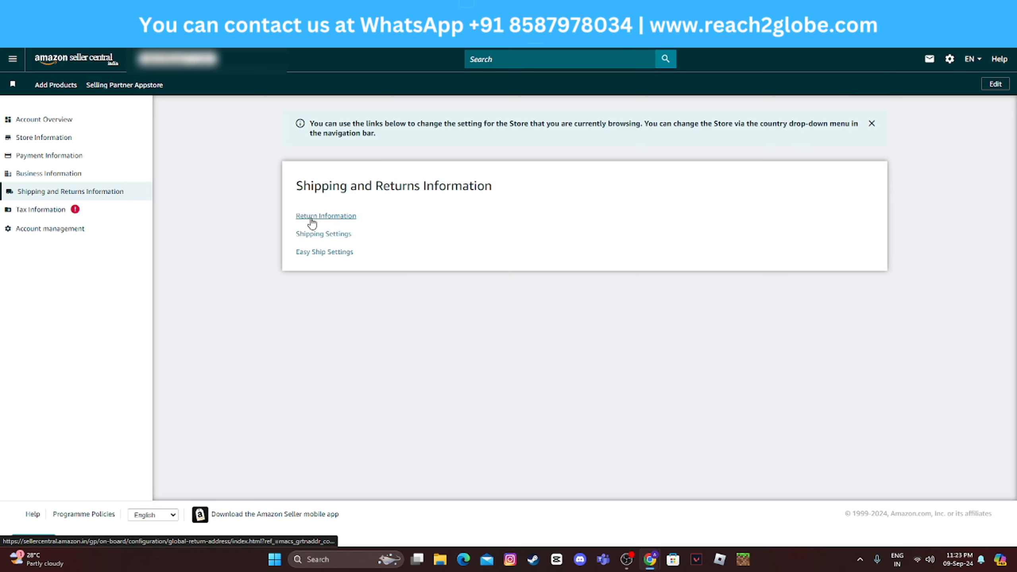
left_click(340, 218)
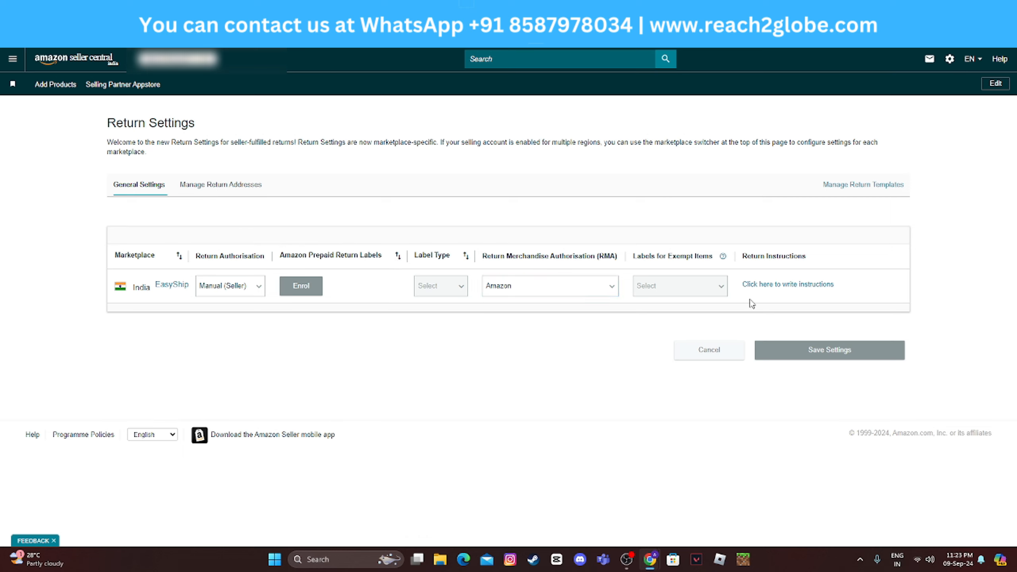
left_click(216, 187)
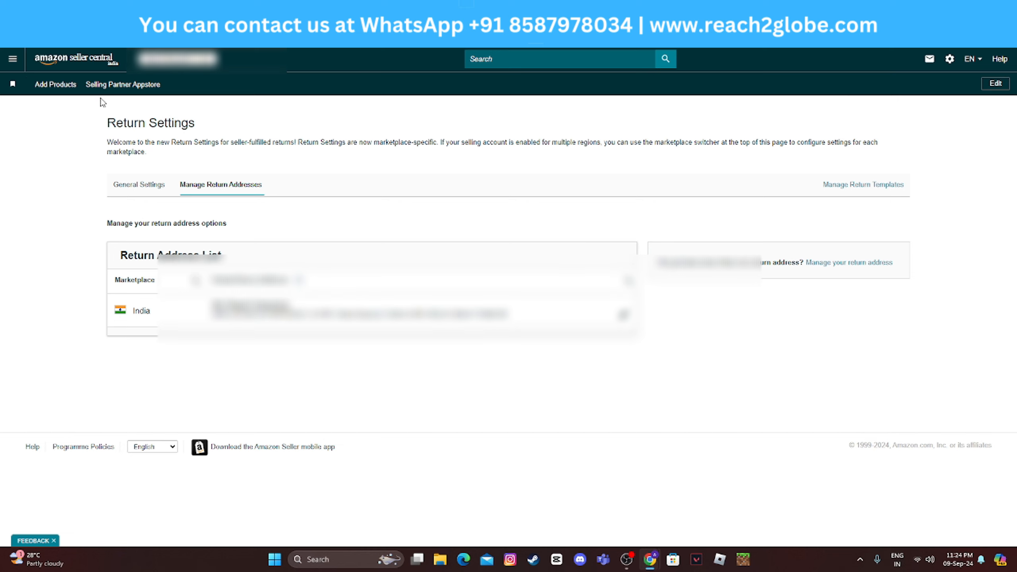
left_click(11, 32)
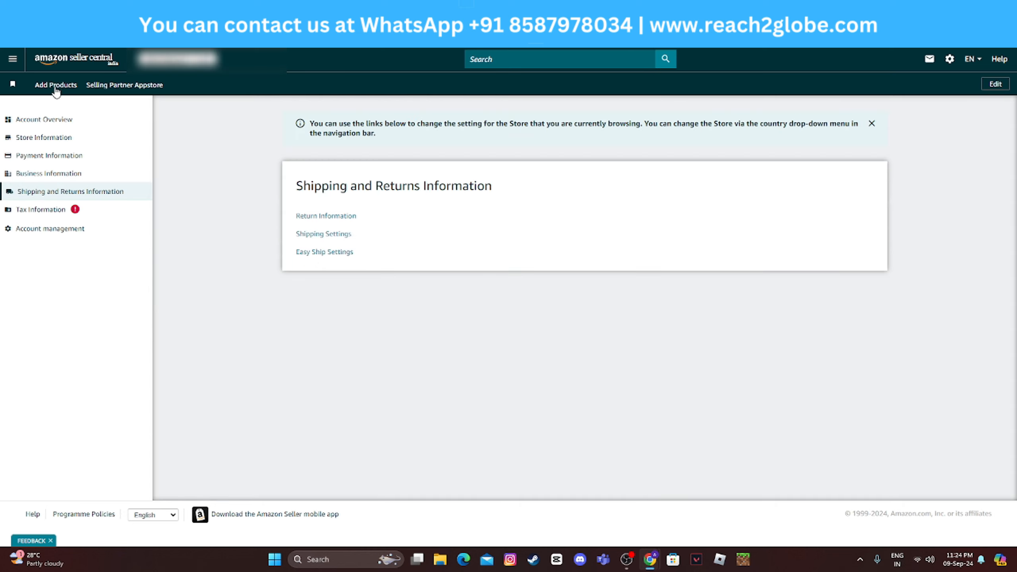
Review the Manage GST Details page under Tax Information and return to the account settings.
left_click(60, 219)
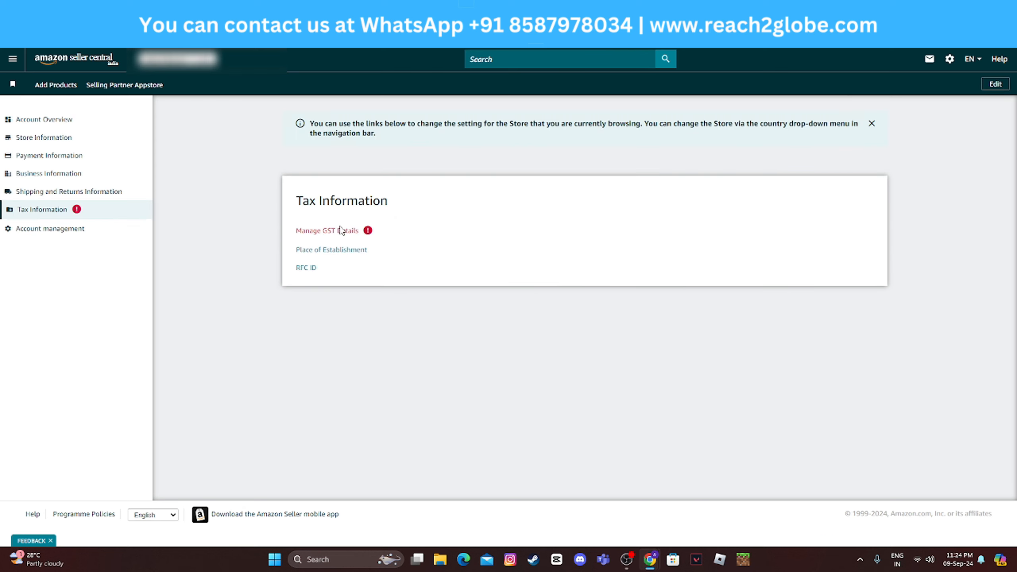
left_click(341, 231)
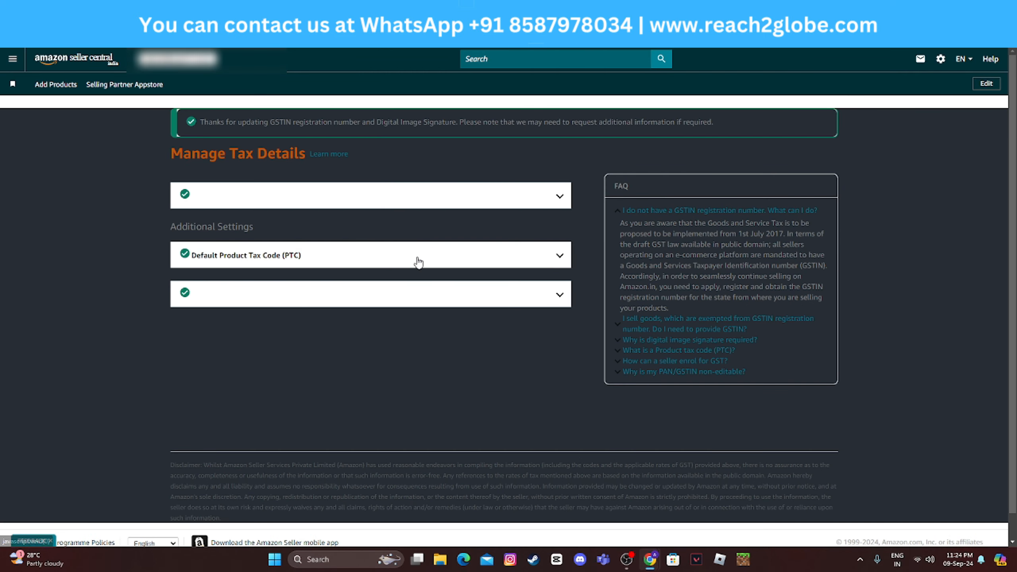
scroll(438, 305, "down", 1)
scroll(439, 302, "up", 1)
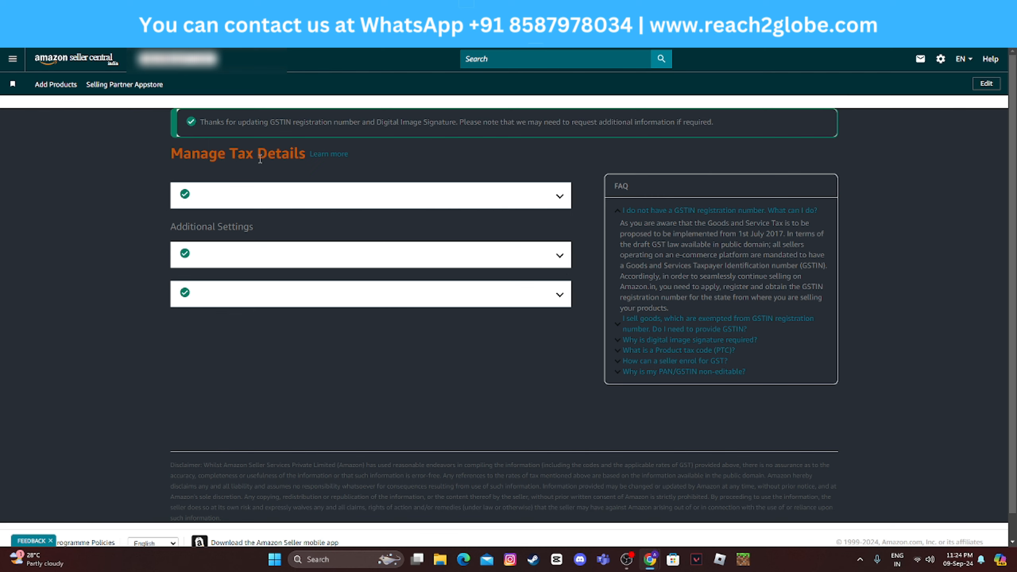
scroll(341, 237, "down", 1)
scroll(358, 272, "up", 1)
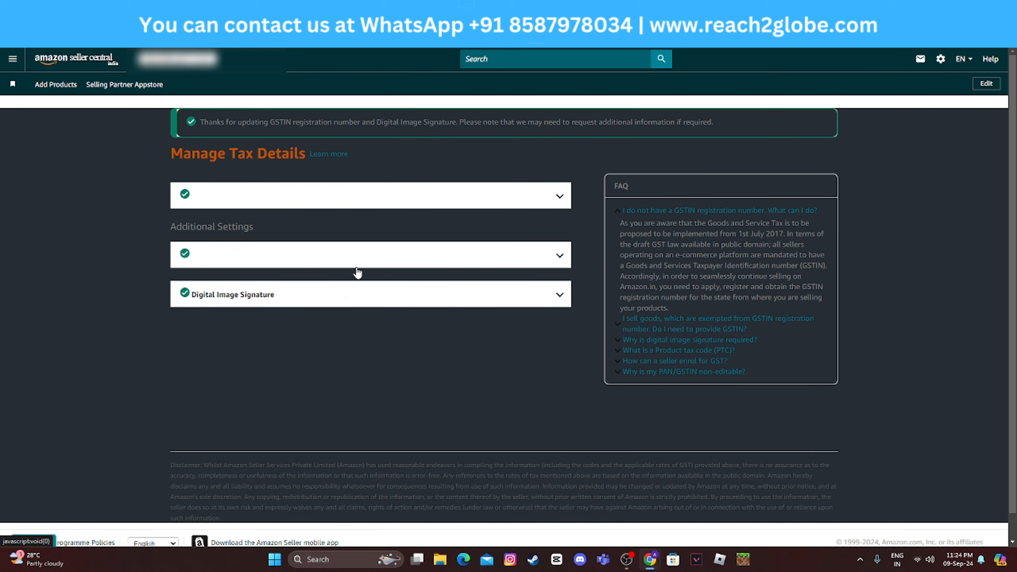
left_click(11, 33)
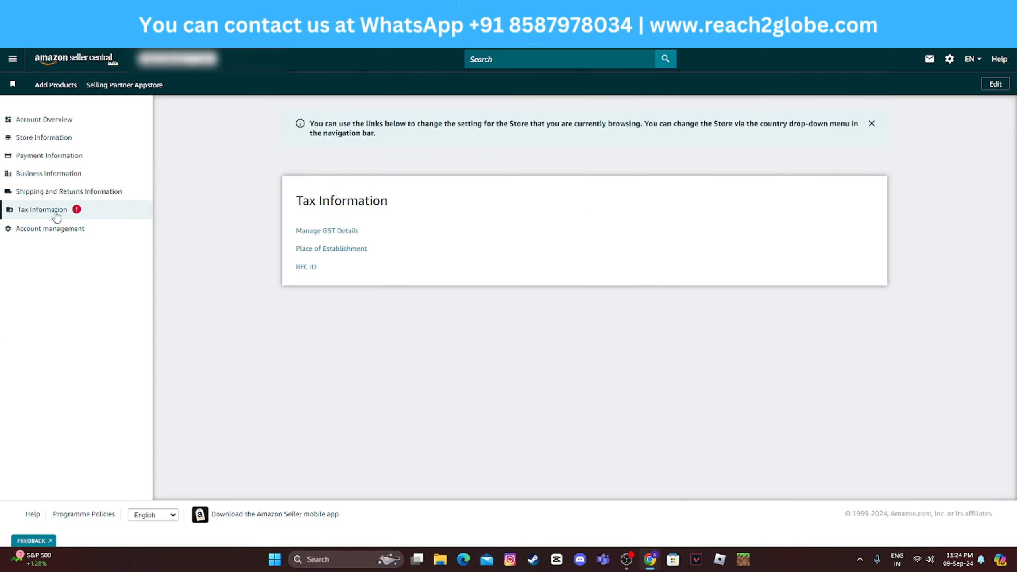
Reopen the GST details to check the Digital Image Signature section, and view the Place of Establishment page under Tax Information.
left_click(54, 213)
left_click(340, 232)
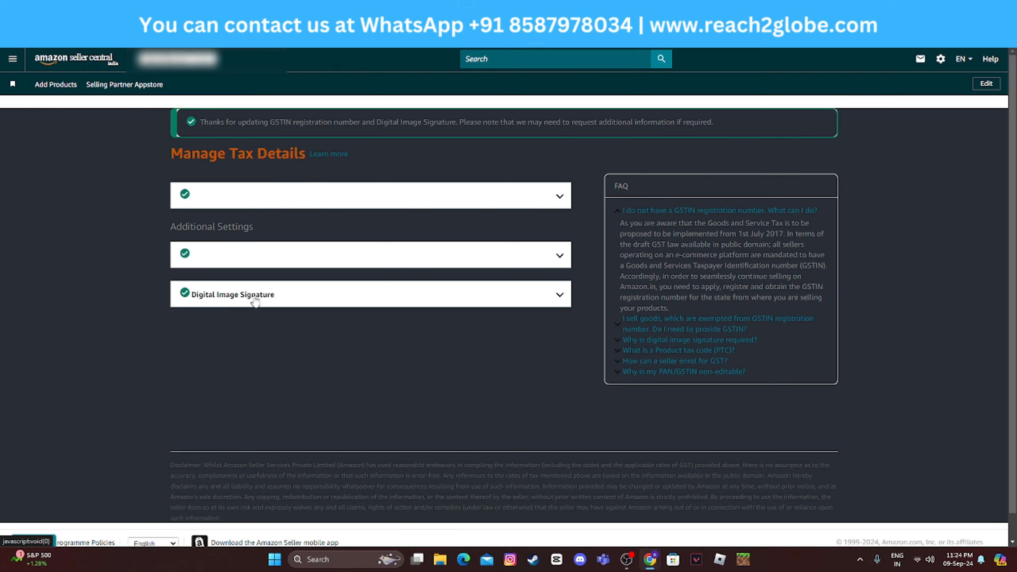
scroll(255, 302, "down", 1)
left_click(11, 34)
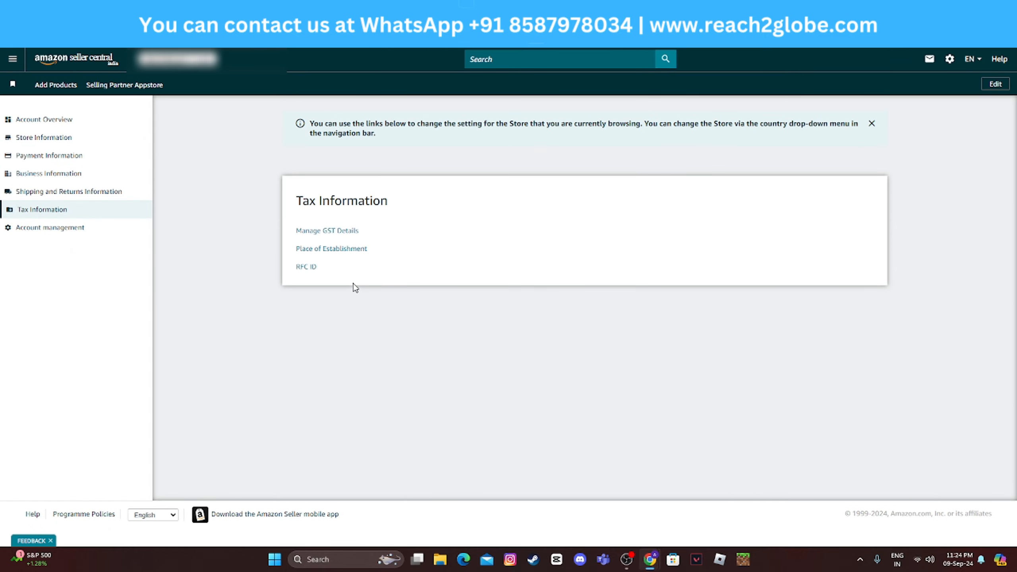
left_click(332, 252)
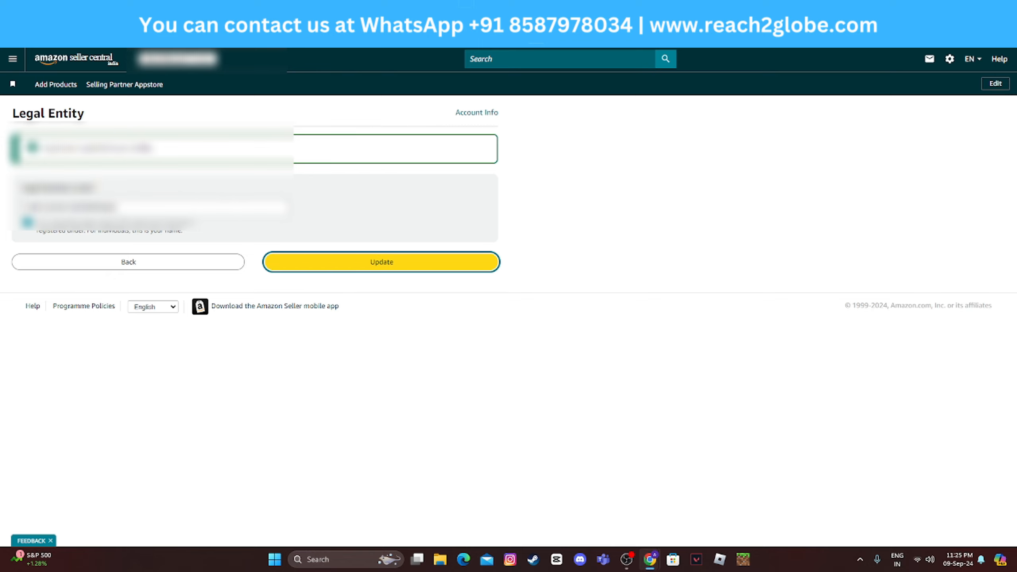
left_click(184, 261)
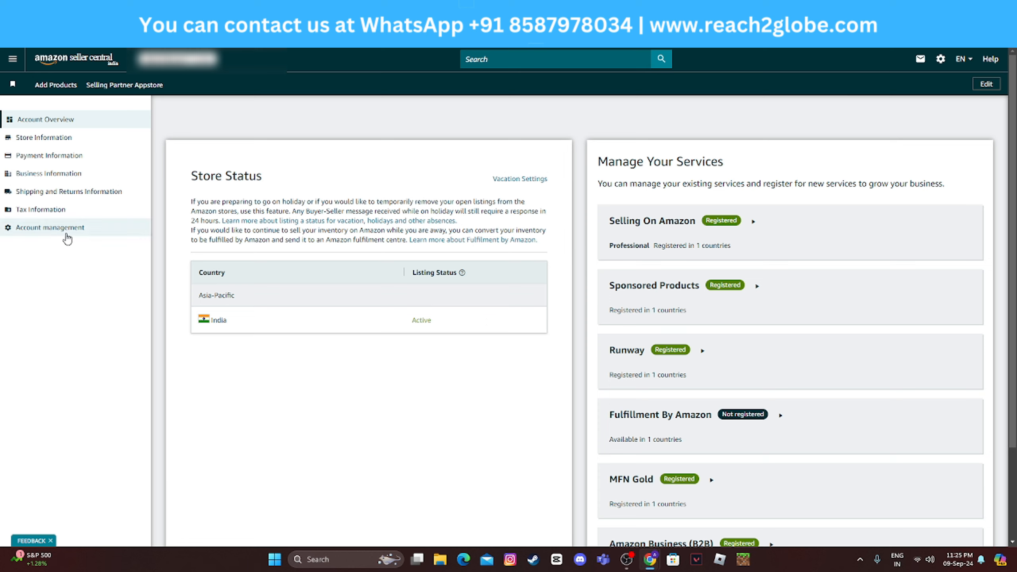
Review the notification options and merchant default contacts in Notification Preferences under Account management, and return to the account management options.
left_click(67, 236)
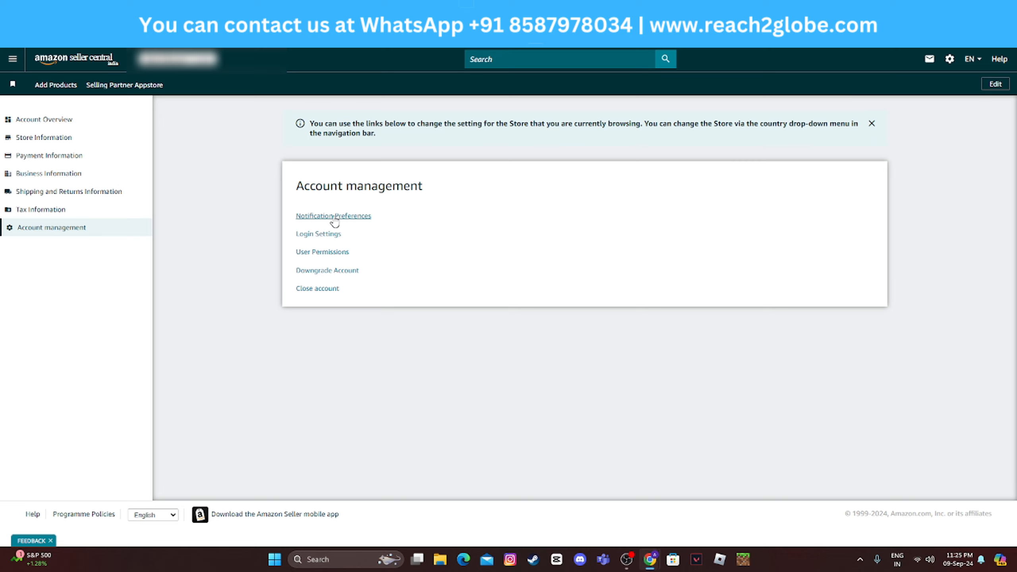
left_click(334, 217)
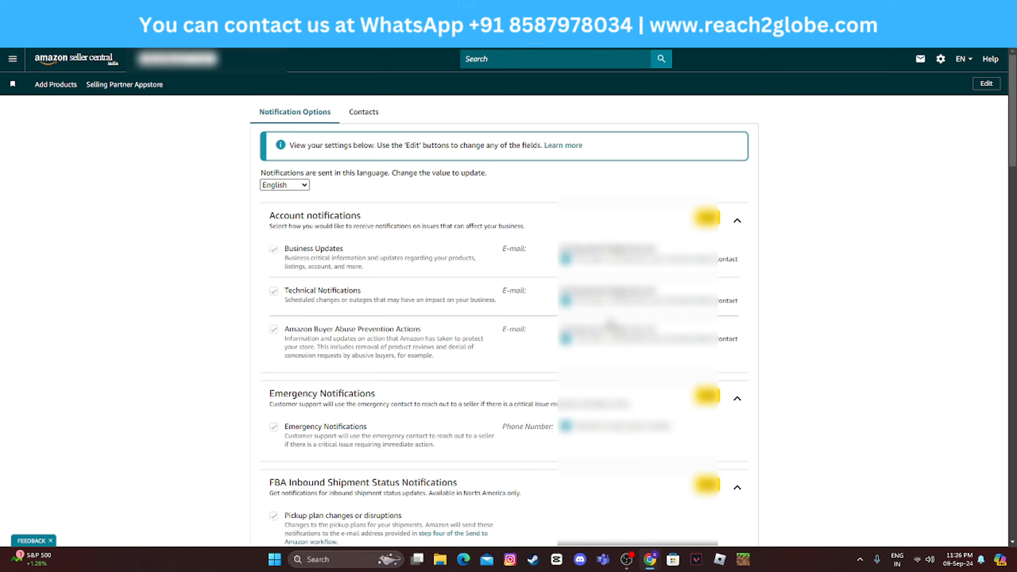
scroll(524, 408, "down", 4)
scroll(524, 409, "down", 4)
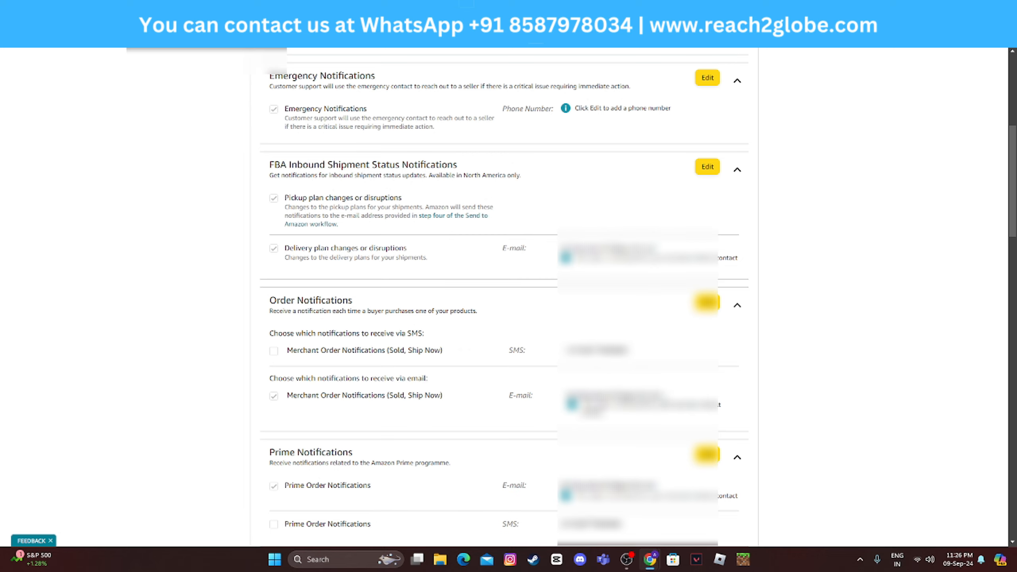
scroll(646, 378, "down", 3)
scroll(661, 381, "up", 10)
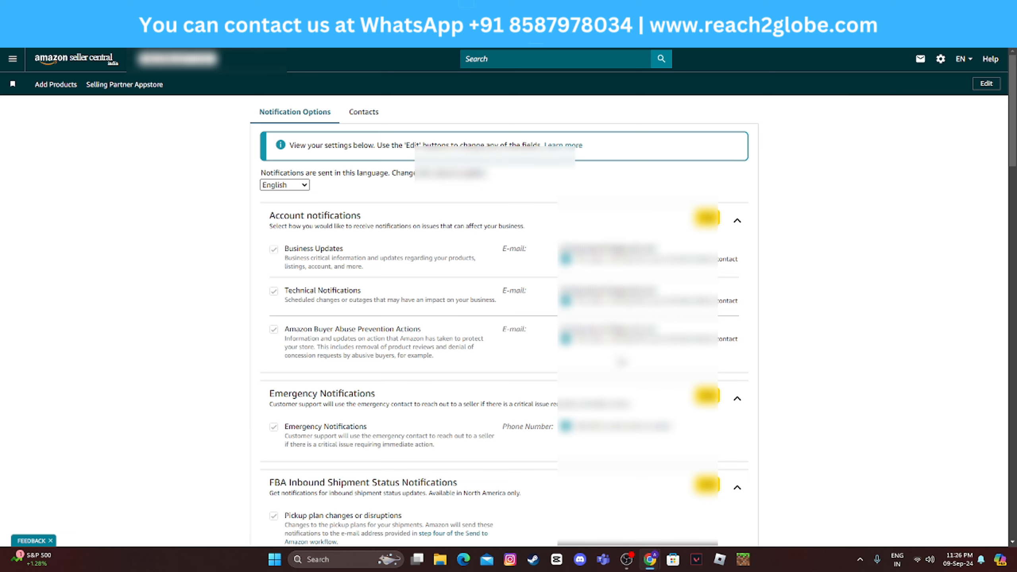
left_click(365, 112)
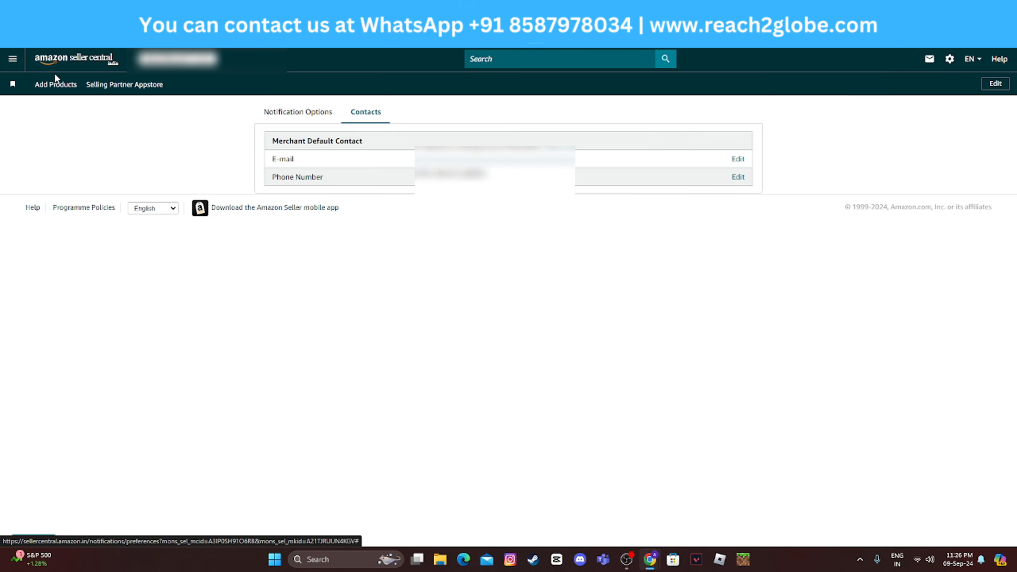
left_click(11, 33)
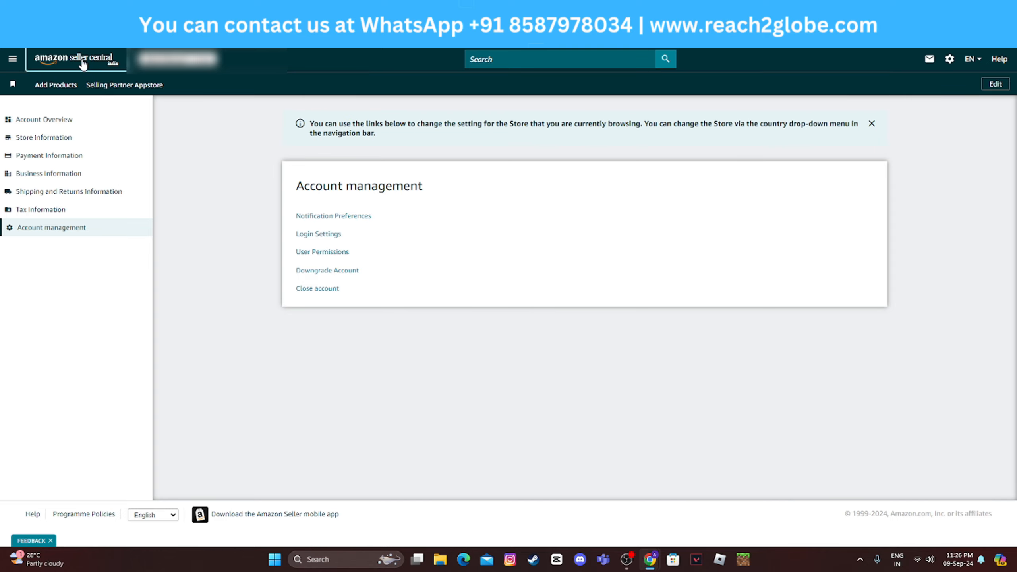
Return to the home dashboard and view the Global Accounts page from the settings.
left_click(80, 60)
mouse_move(943, 60)
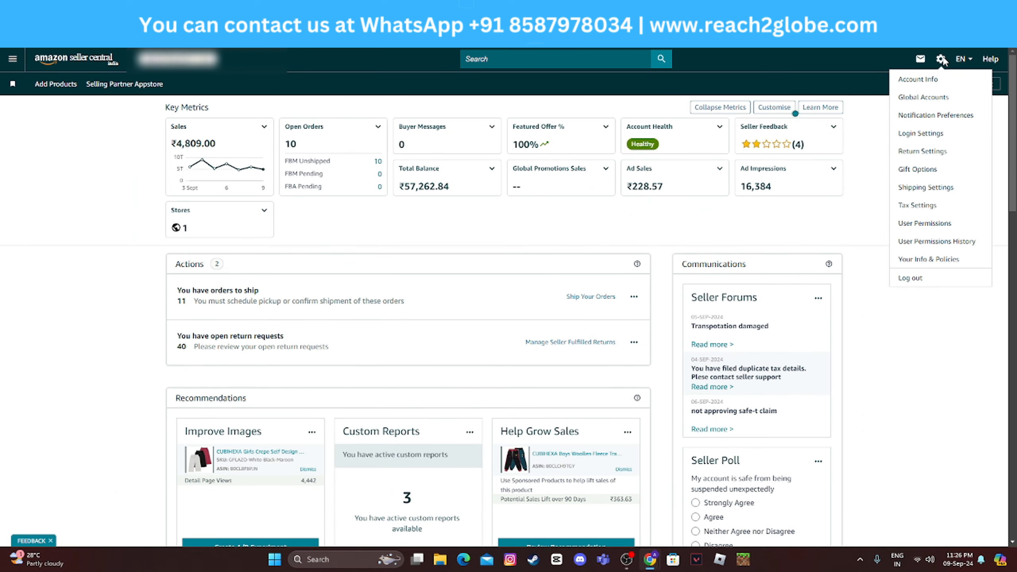
left_click(923, 98)
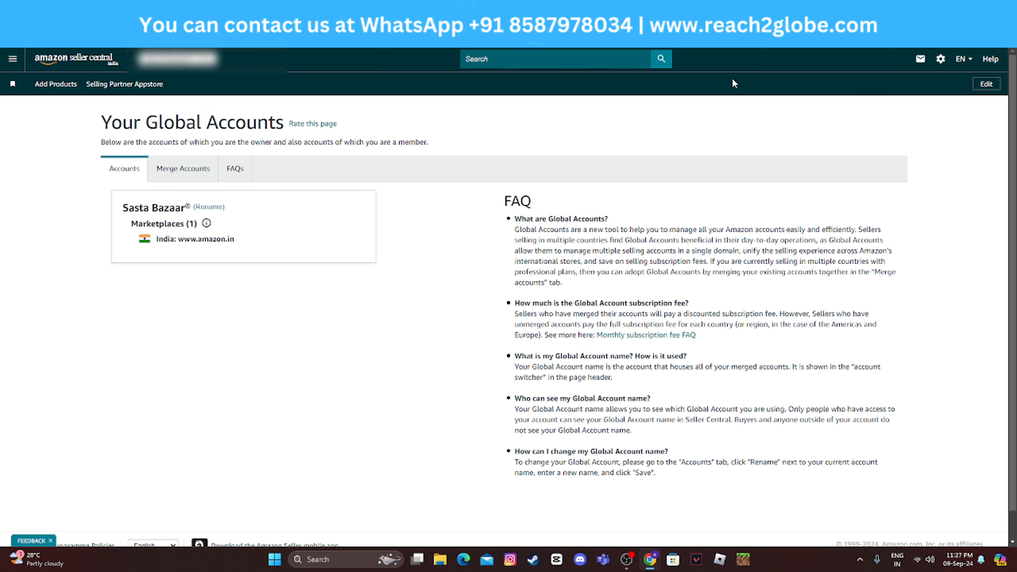
Review the Notification Preferences page from the settings shortcuts and open Login Settings.
left_click(941, 60)
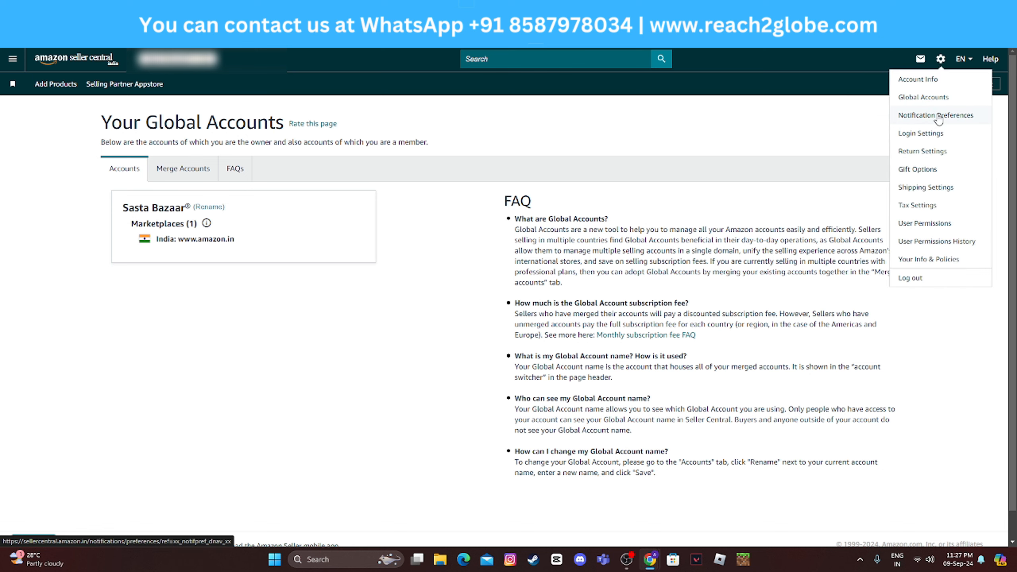
left_click(936, 116)
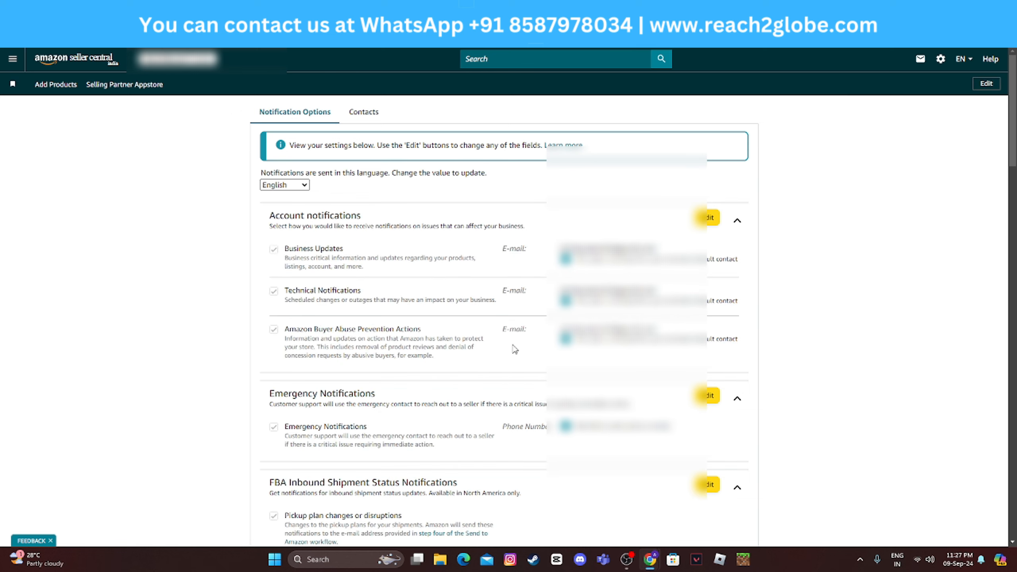
scroll(472, 481, "down", 5)
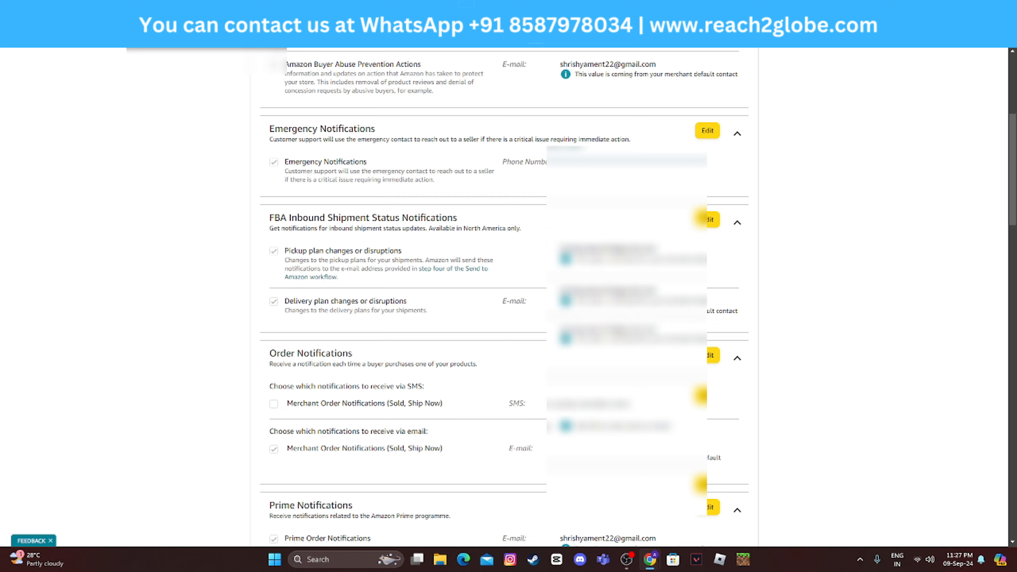
scroll(836, 273, "up", 5)
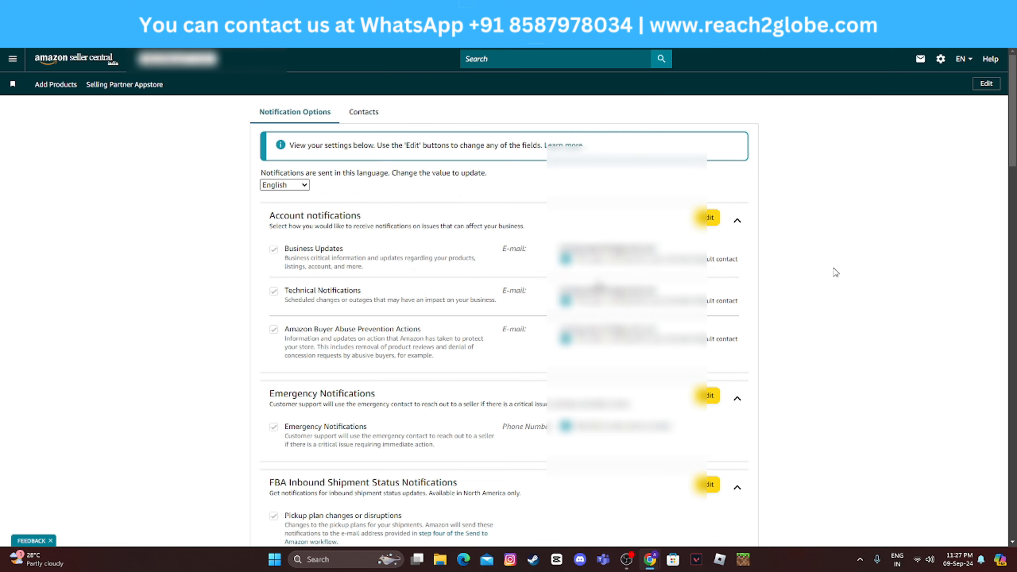
mouse_move(941, 61)
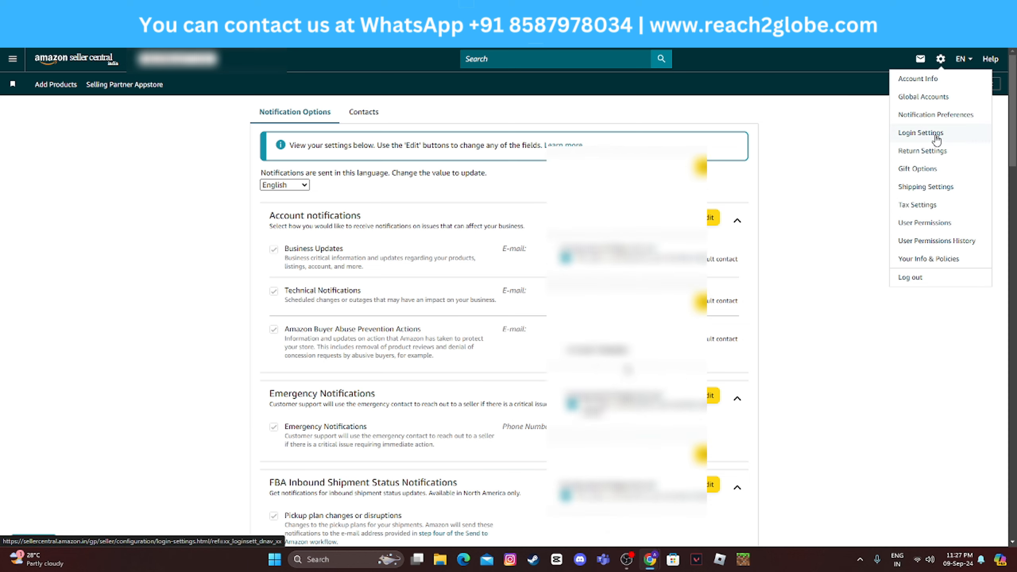
left_click(935, 136)
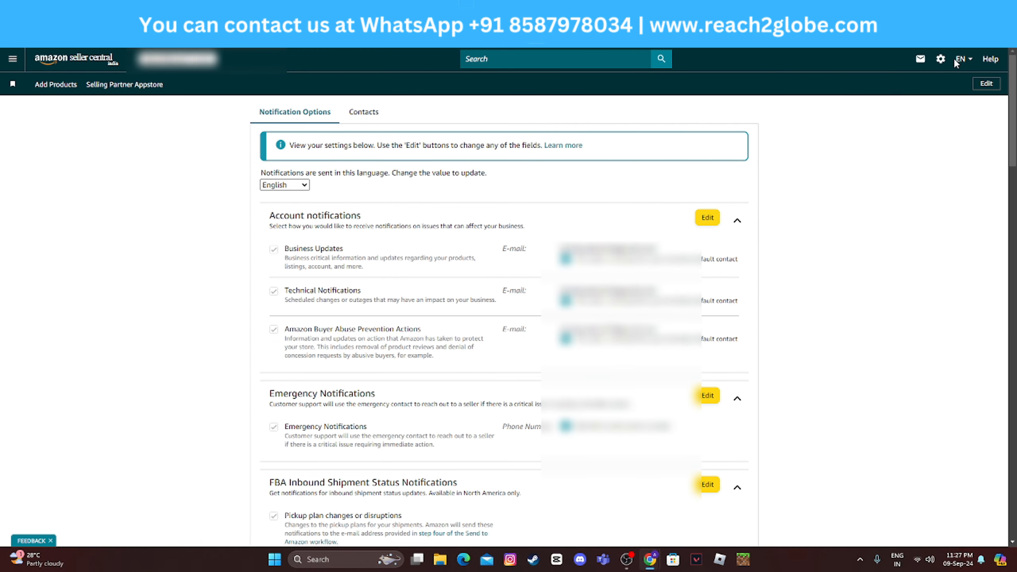
View the Return Settings with their return addresses, and open the Gift Options page to see the gift message and gift wrap settings.
left_click(941, 59)
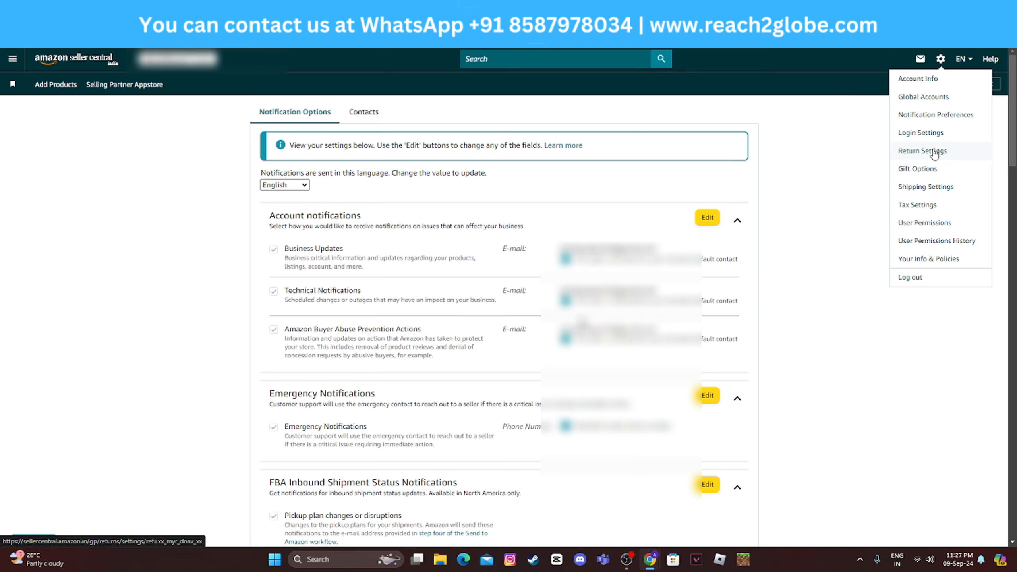
left_click(921, 151)
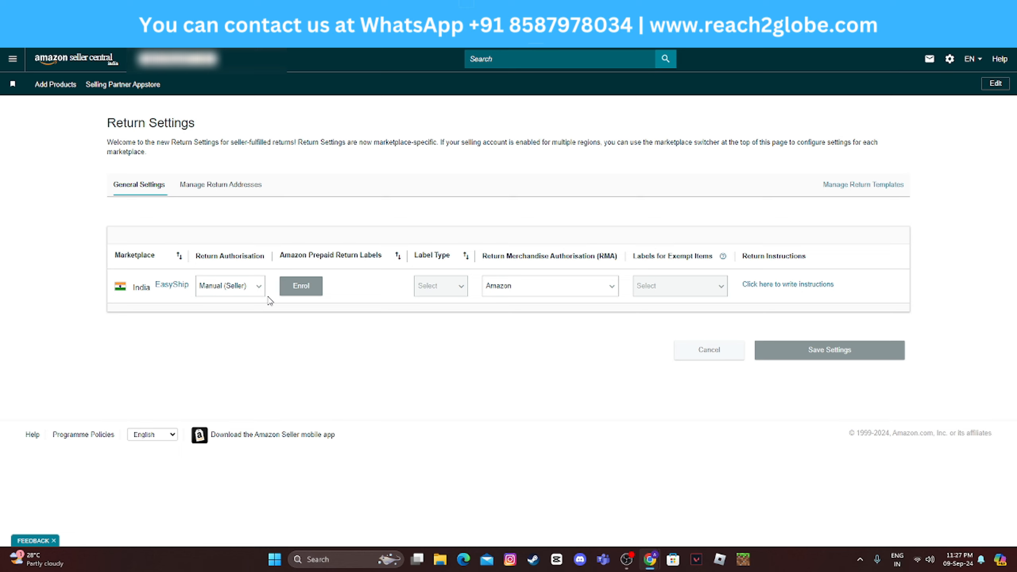
left_click(209, 184)
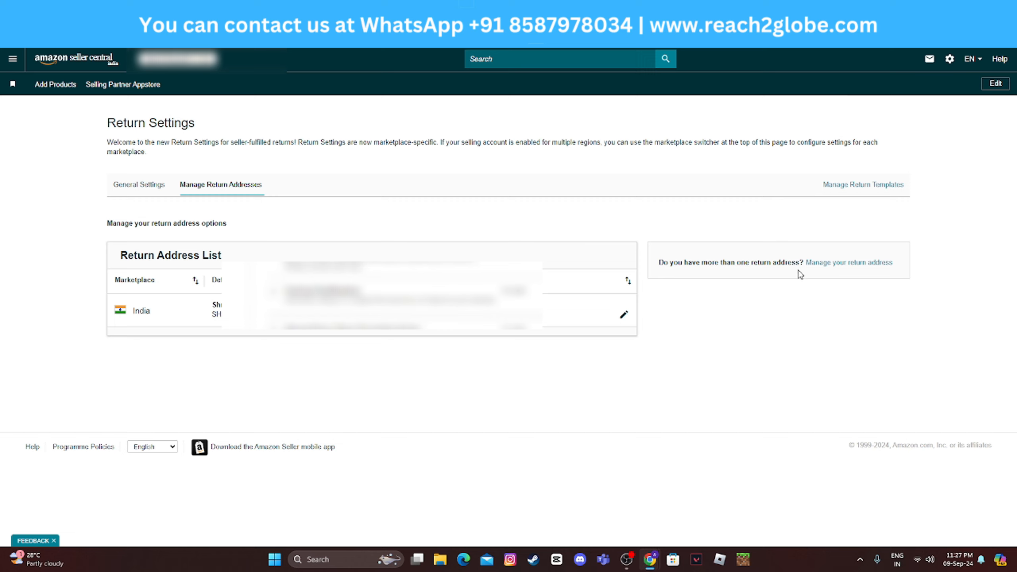
mouse_move(951, 59)
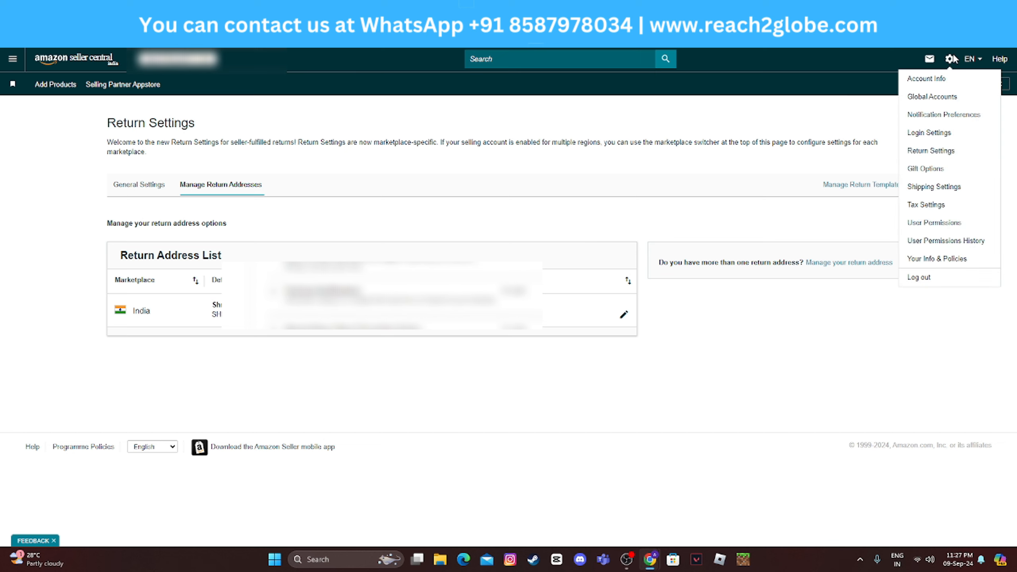
left_click(933, 170)
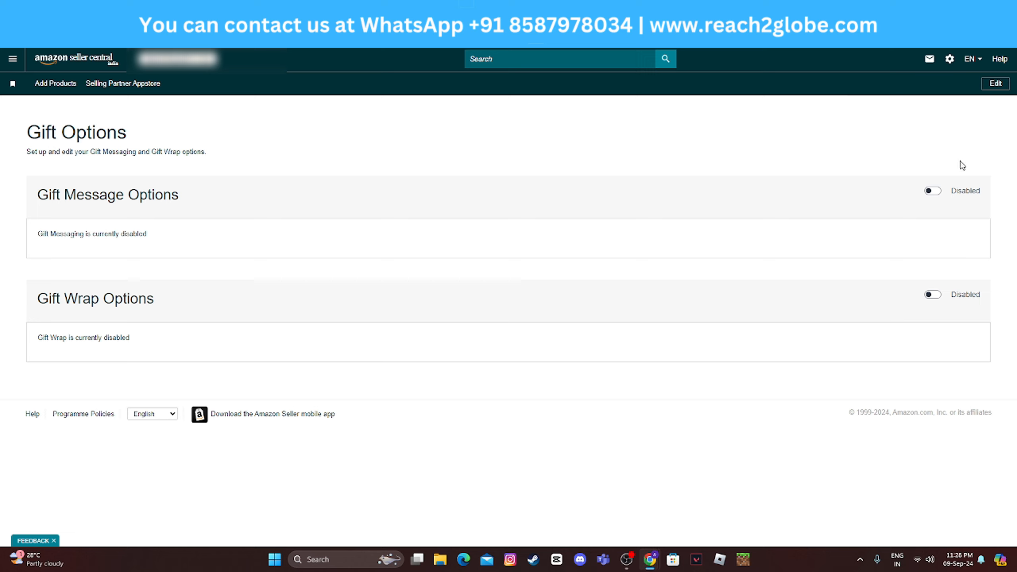
Open Shipping Settings and review the default shipping address, operating days, order cut-off times, handling time and holiday list.
mouse_move(950, 62)
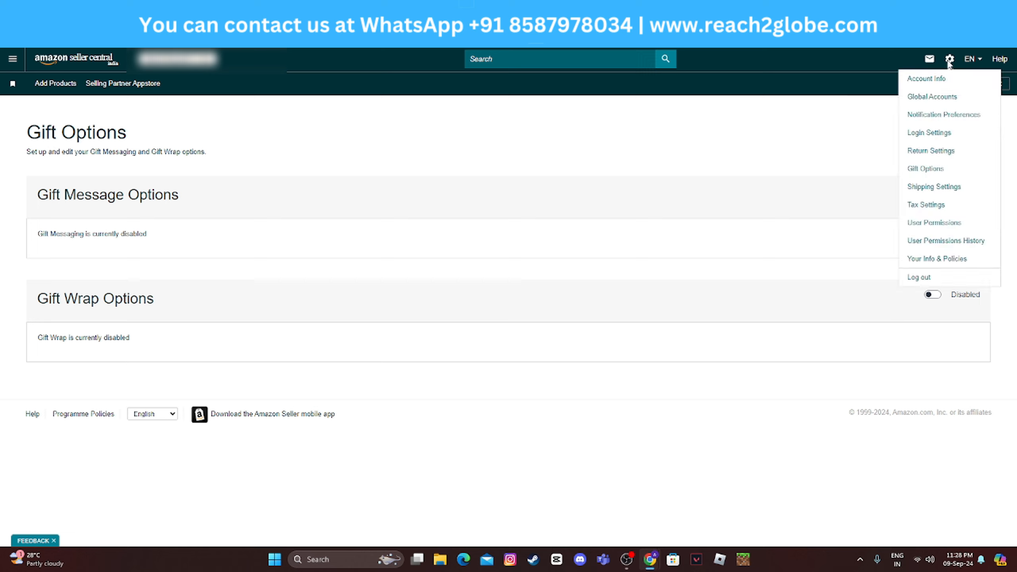
left_click(945, 187)
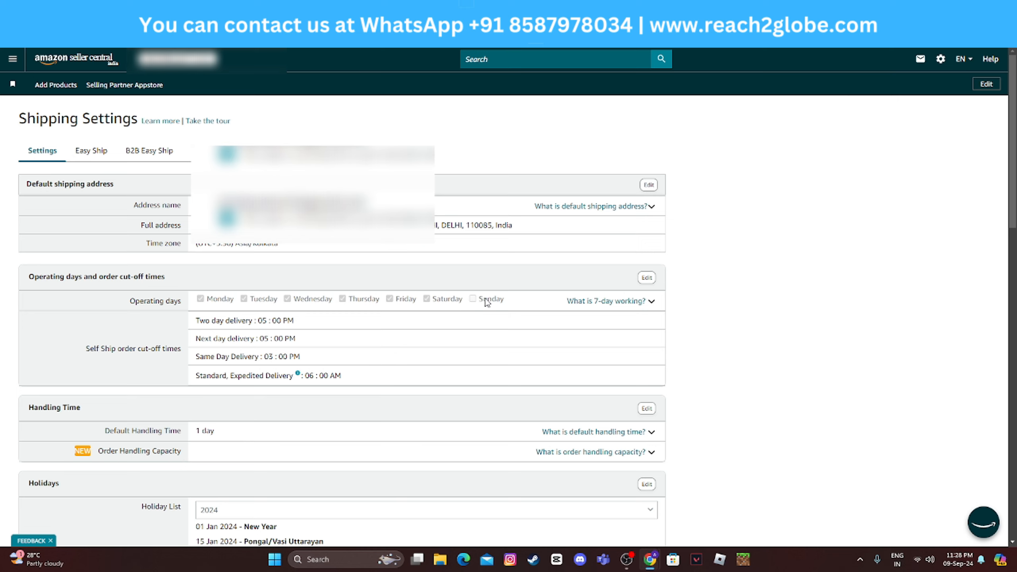
scroll(504, 301, "down", 1)
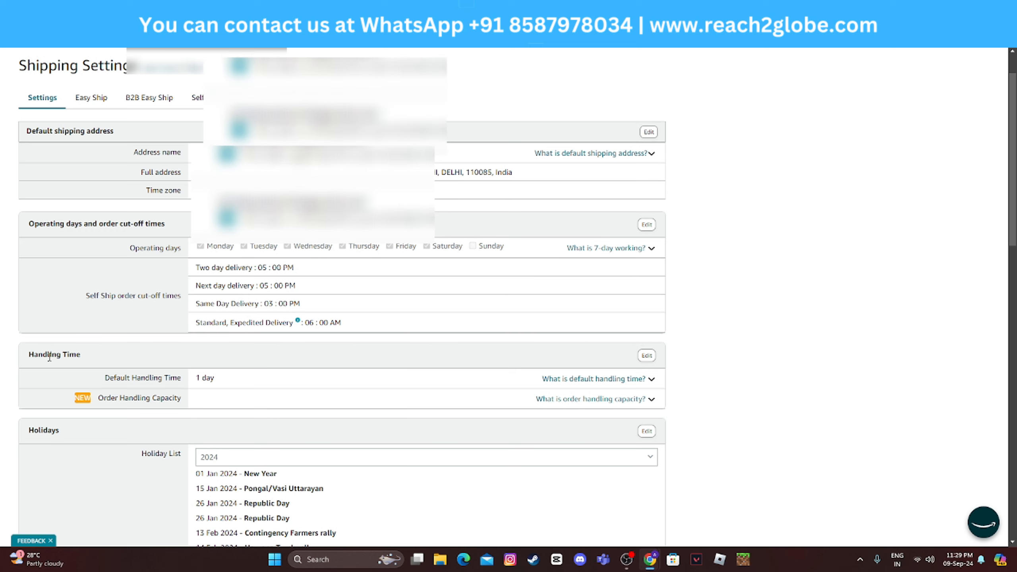
left_click_drag(48, 357, 76, 357)
scroll(245, 380, "down", 1)
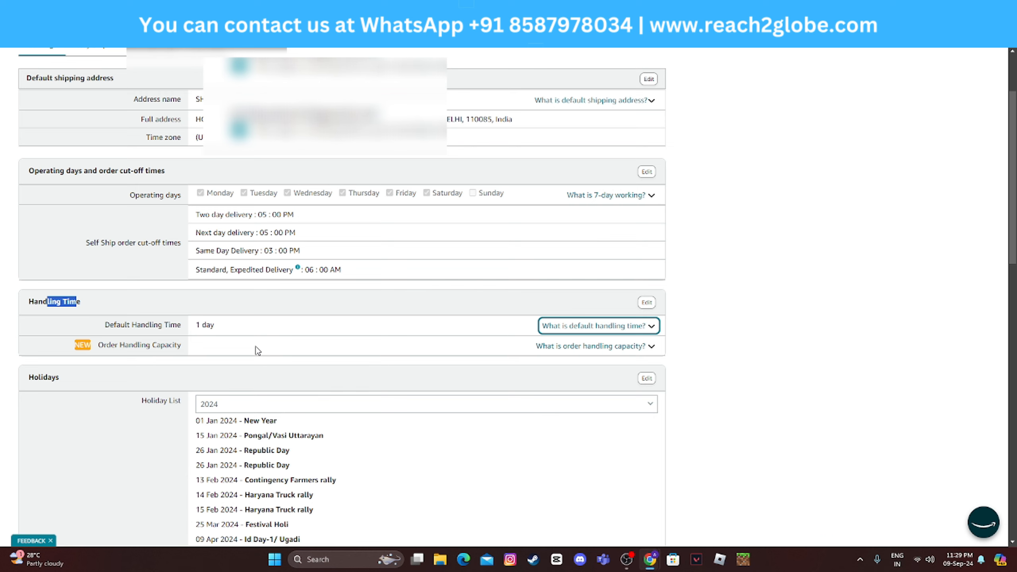
scroll(258, 350, "down", 5)
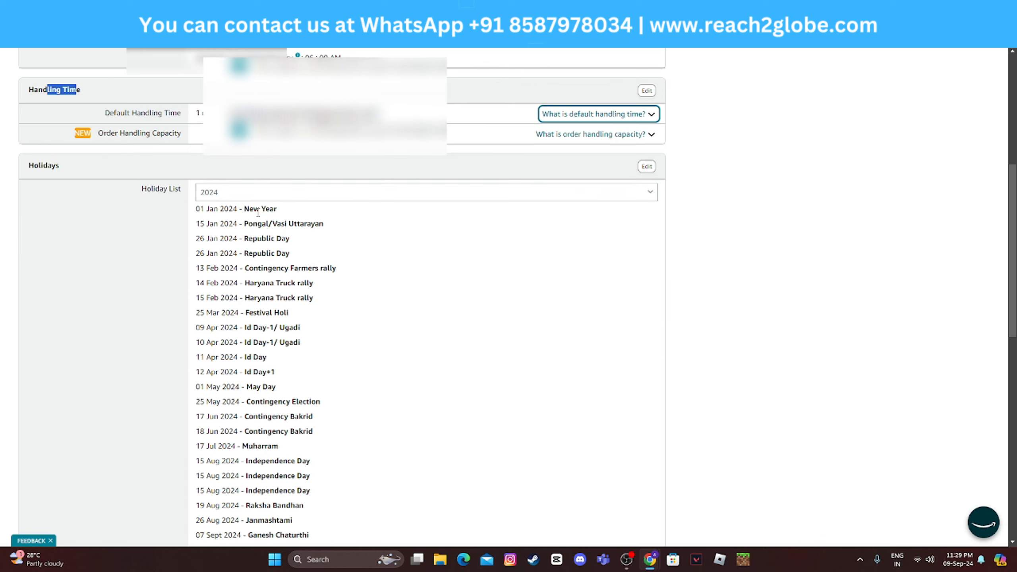
scroll(295, 443, "down", 4)
scroll(297, 444, "up", 8)
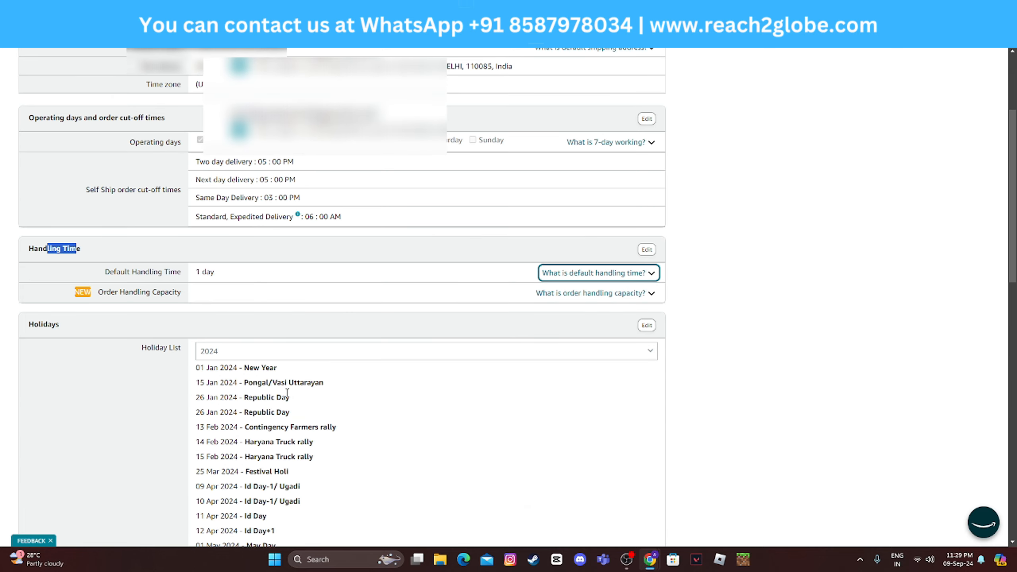
Open the Holidays section for editing, view the add-holiday form and 2024 holiday list, and return to Shipping Settings.
left_click(647, 325)
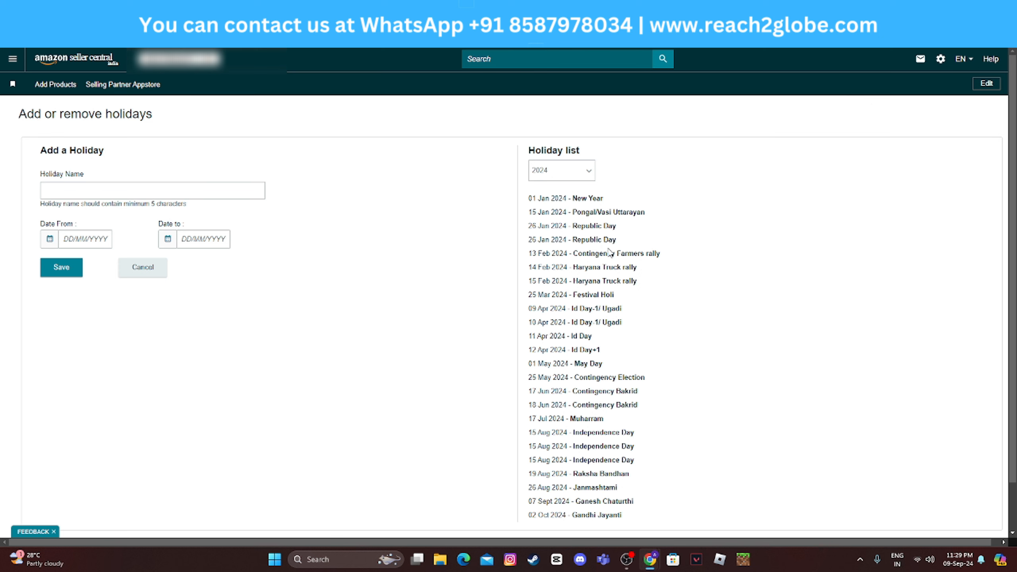
scroll(609, 253, "down", 2)
scroll(610, 312, "up", 2)
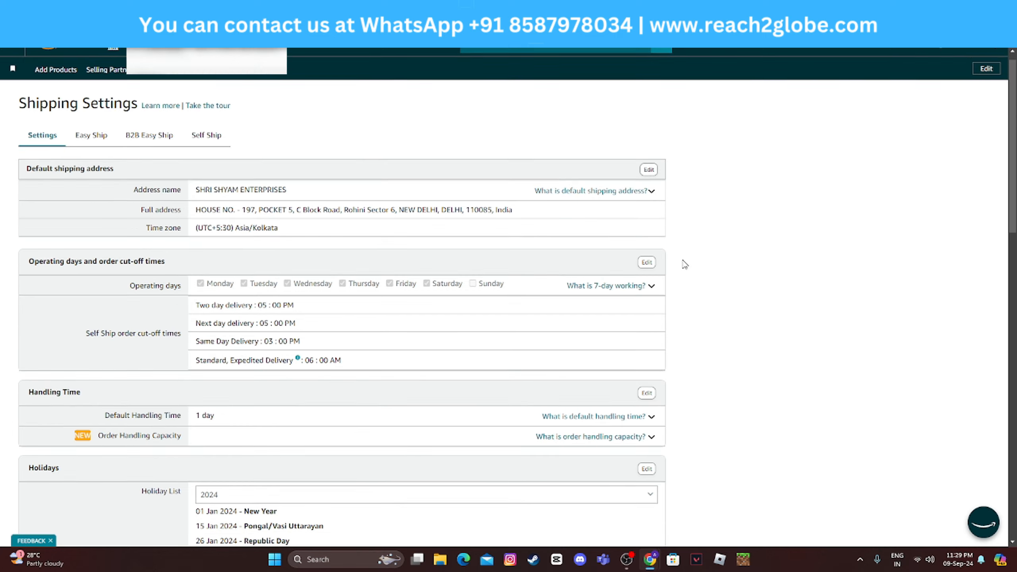
Review the shipping programs in Shipping Settings, such as Local Shops, Easy Ship Prime and Smart Transit Time.
scroll(685, 268, "down", 15)
scroll(685, 272, "down", 2)
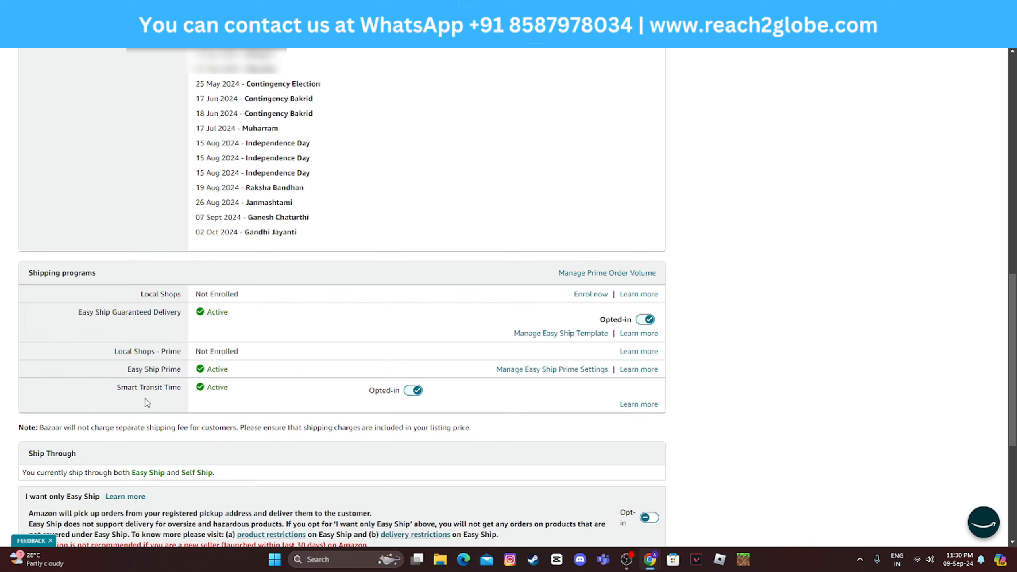
scroll(396, 399, "down", 1)
scroll(396, 398, "down", 5)
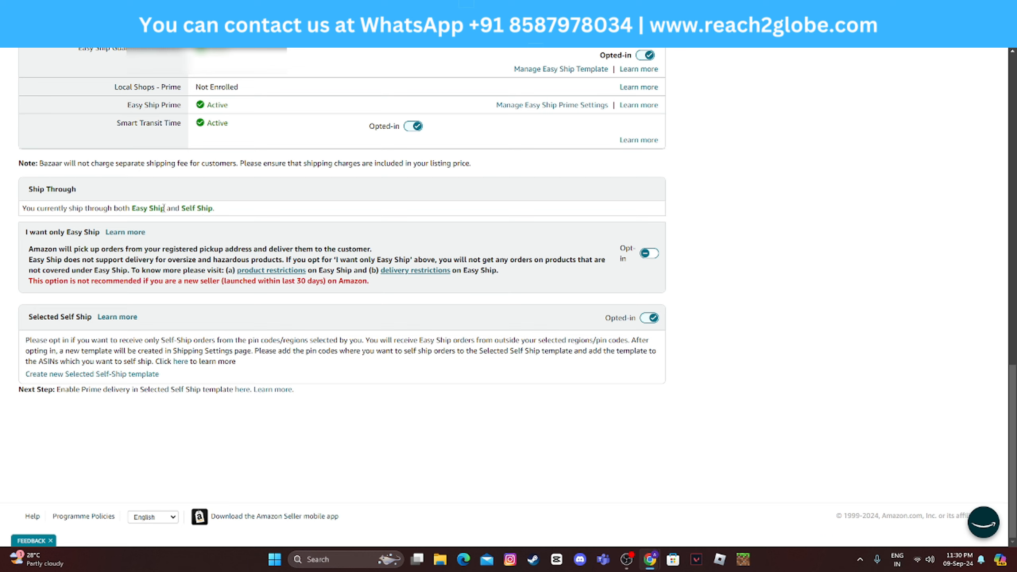
Examine the Ship Through section, covering Easy Ship, Self Ship and the opt-in for only Easy Ship.
left_click_drag(153, 208, 131, 209)
left_click(164, 209)
left_click_drag(164, 209, 131, 208)
left_click(188, 208)
left_click_drag(188, 209, 223, 209)
left_click_drag(618, 243, 646, 251)
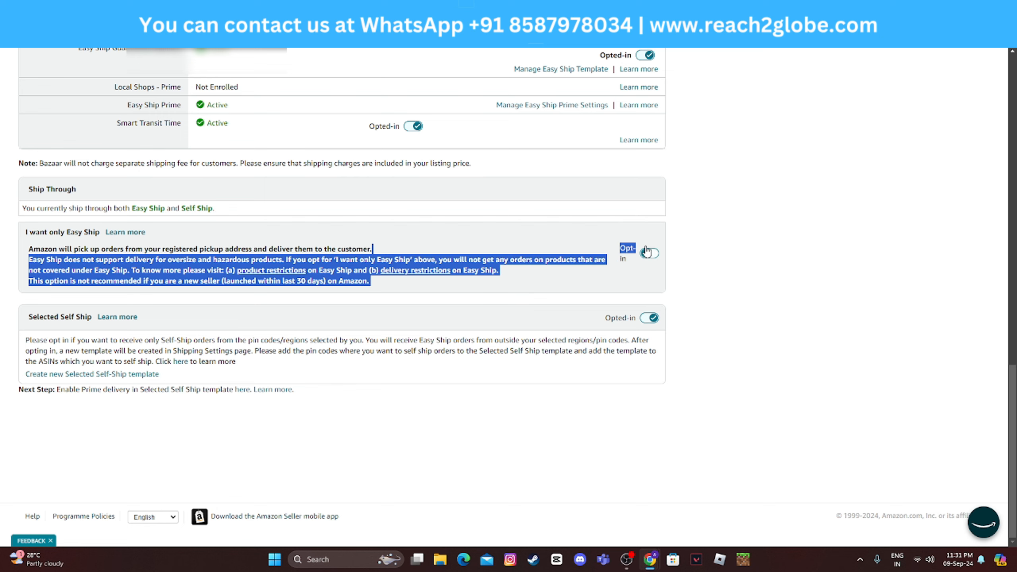
left_click(646, 252)
scroll(663, 315, "up", 20)
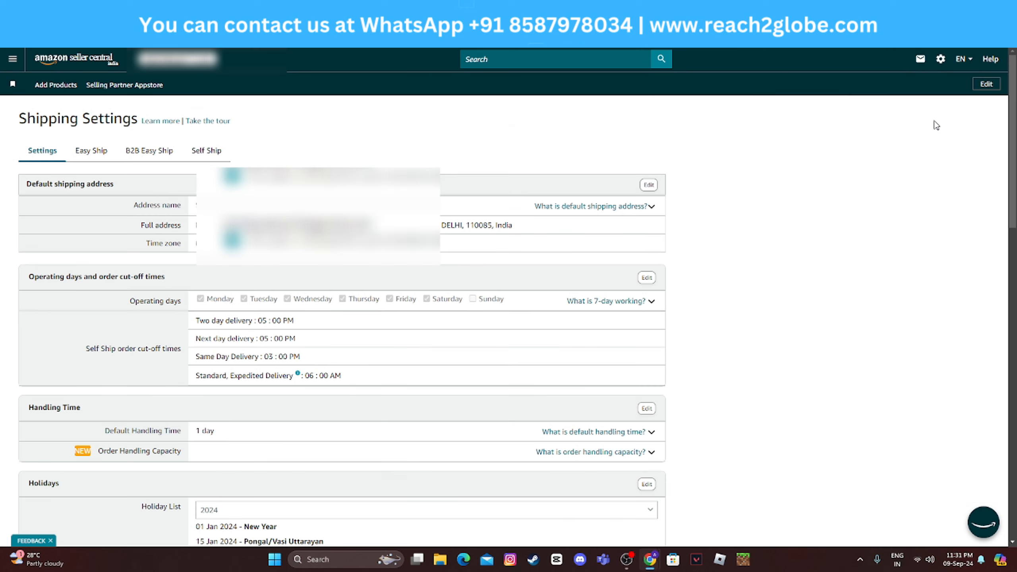
In Tax Settings, agree to the Tax Calculation Methodology for default product tax code A_GEN_SUPERREDUCED and save it.
left_click(941, 60)
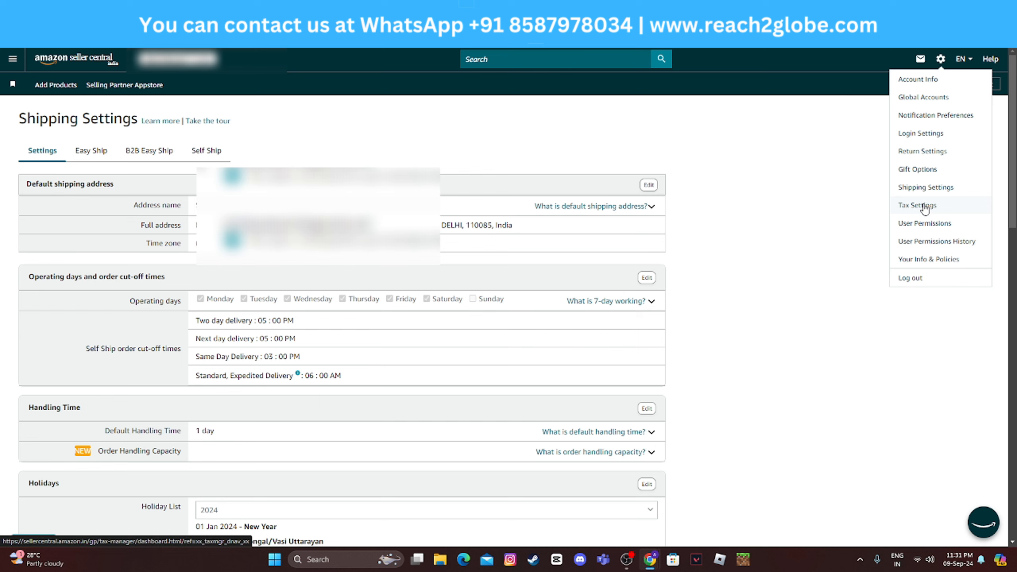
left_click(925, 206)
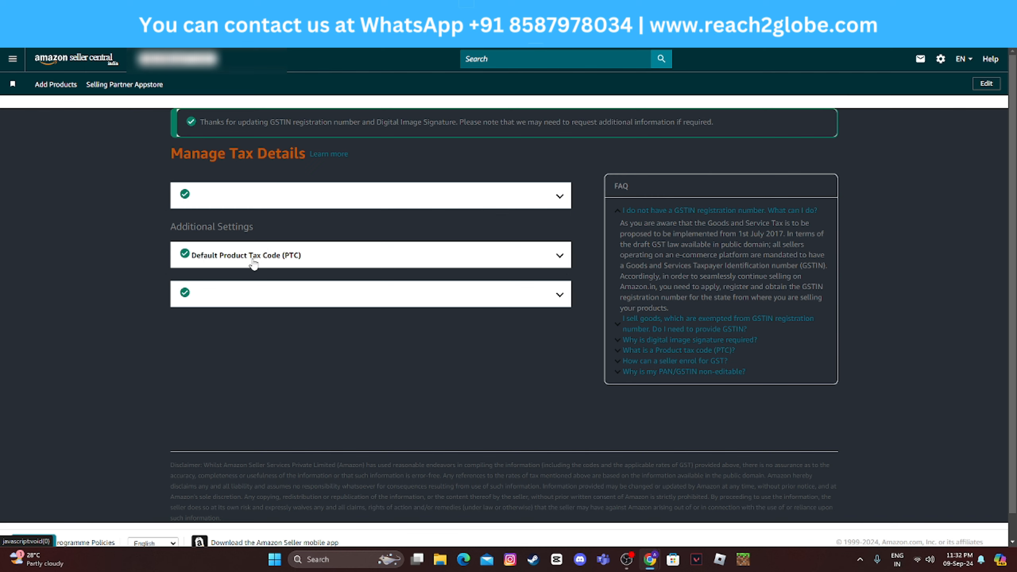
left_click(255, 262)
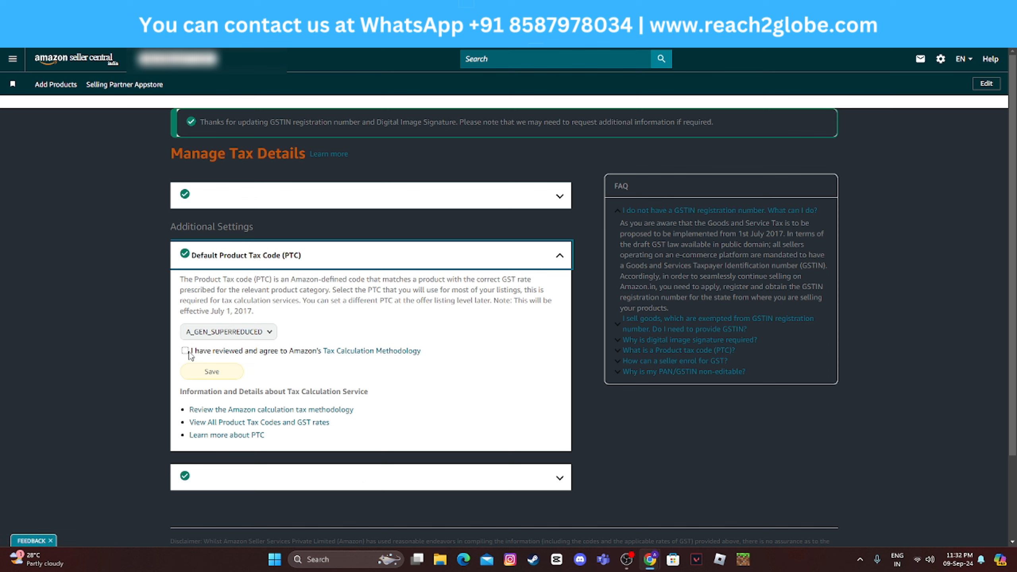
left_click(185, 351)
left_click(212, 373)
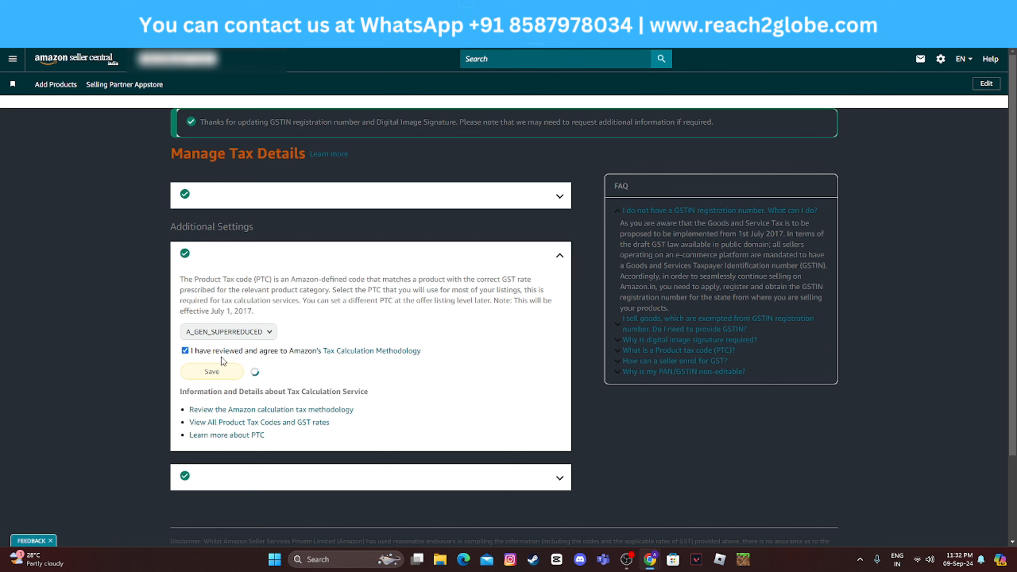
scroll(217, 394, "down", 3)
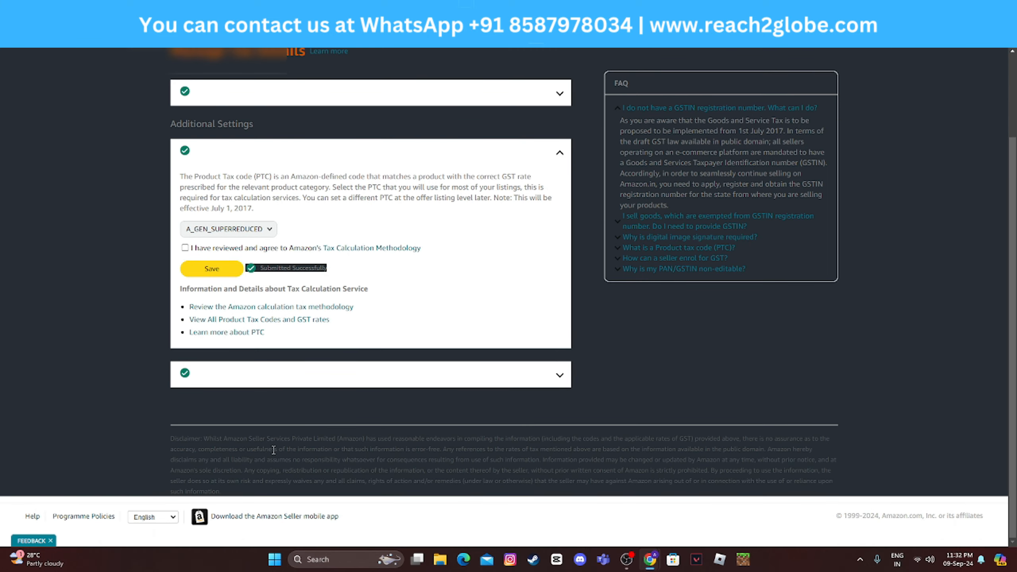
left_click(209, 270)
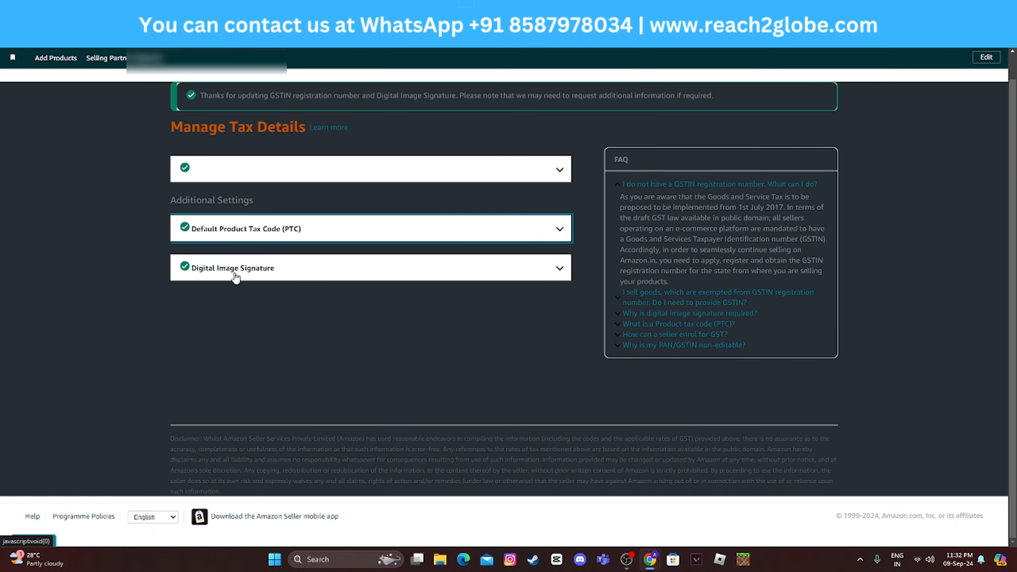
Open User Permissions and delete the second current user from the store, confirming the removal.
scroll(495, 283, "up", 1)
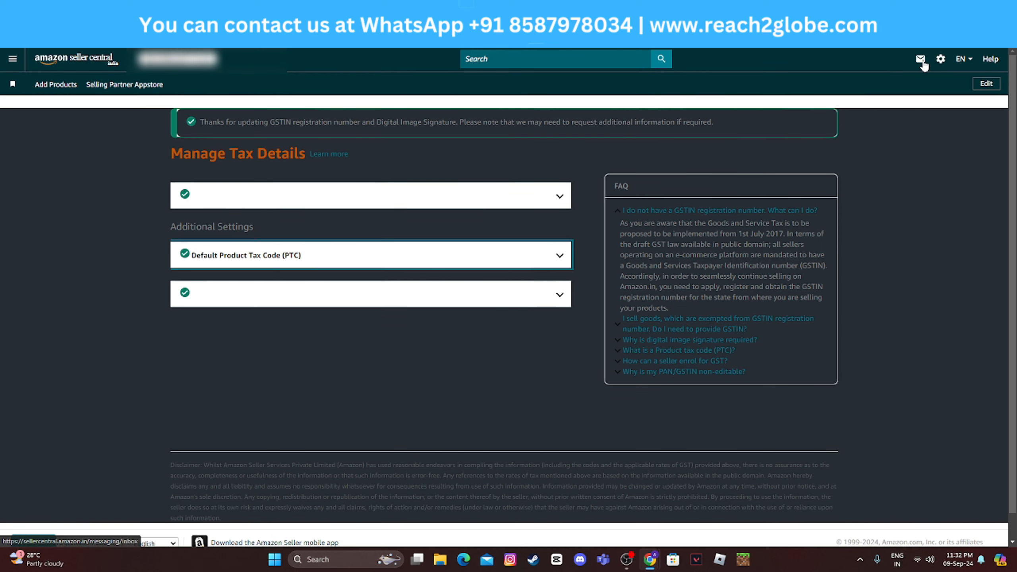
mouse_move(939, 60)
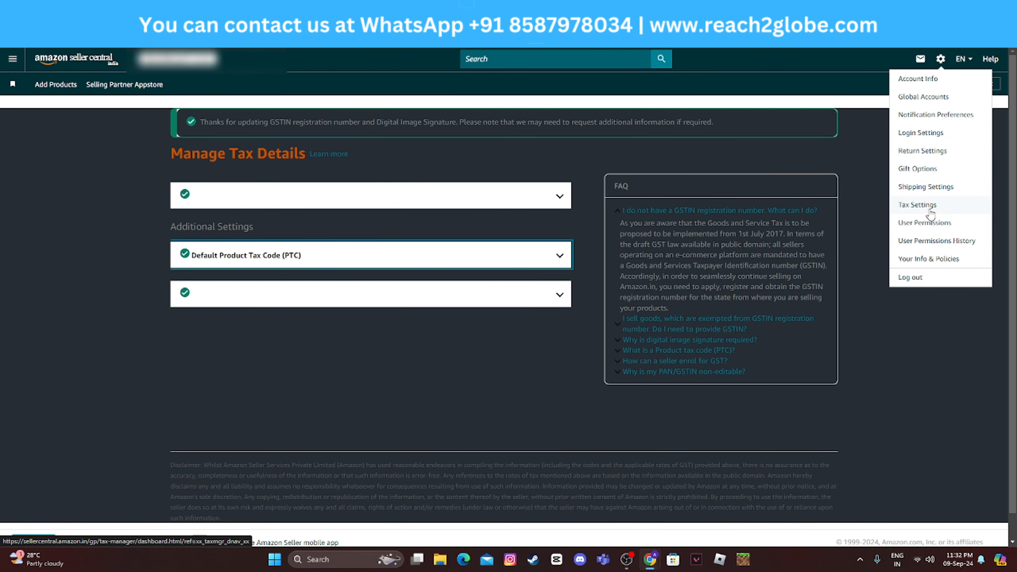
left_click(933, 224)
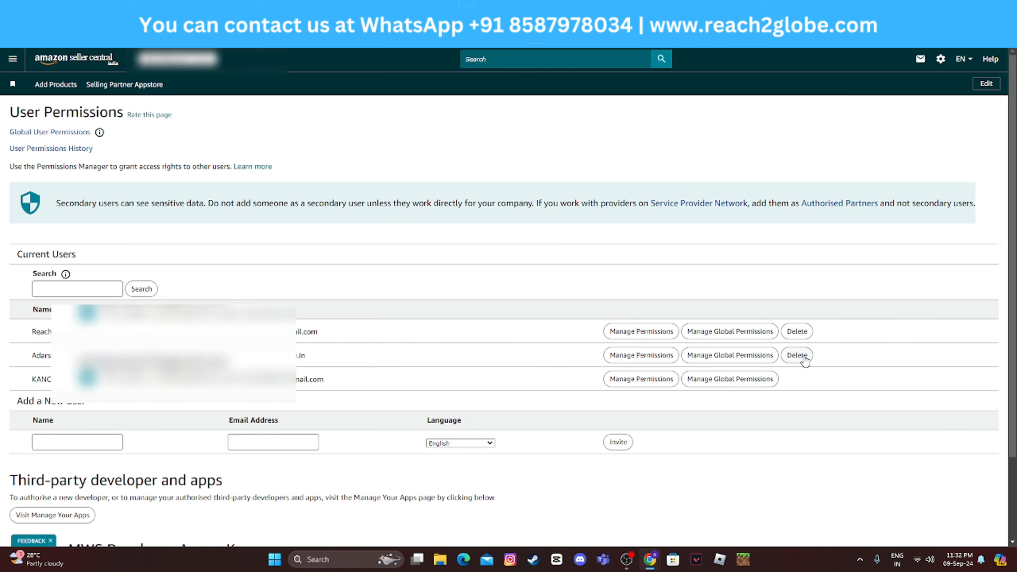
left_click(803, 360)
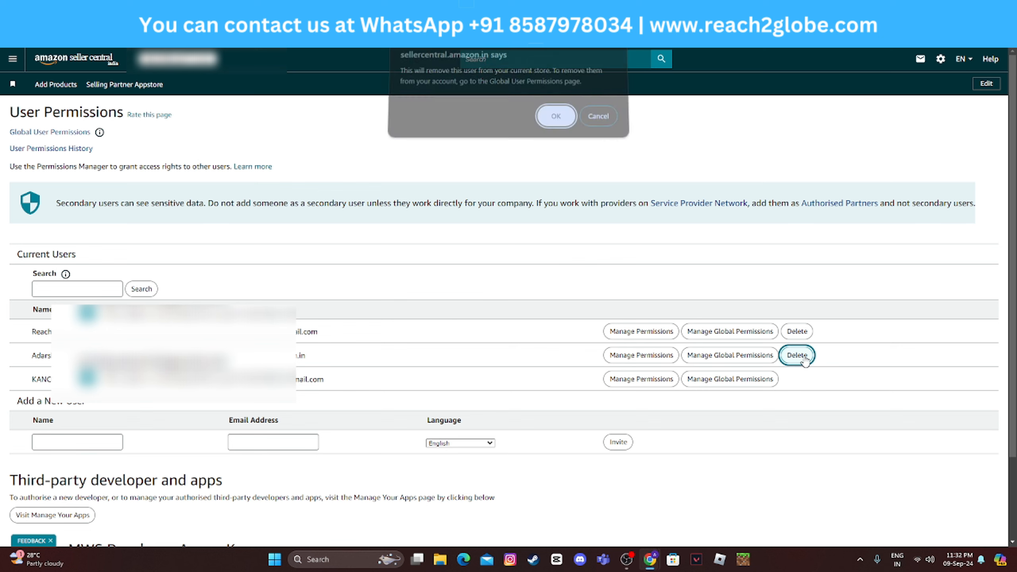
left_click(557, 124)
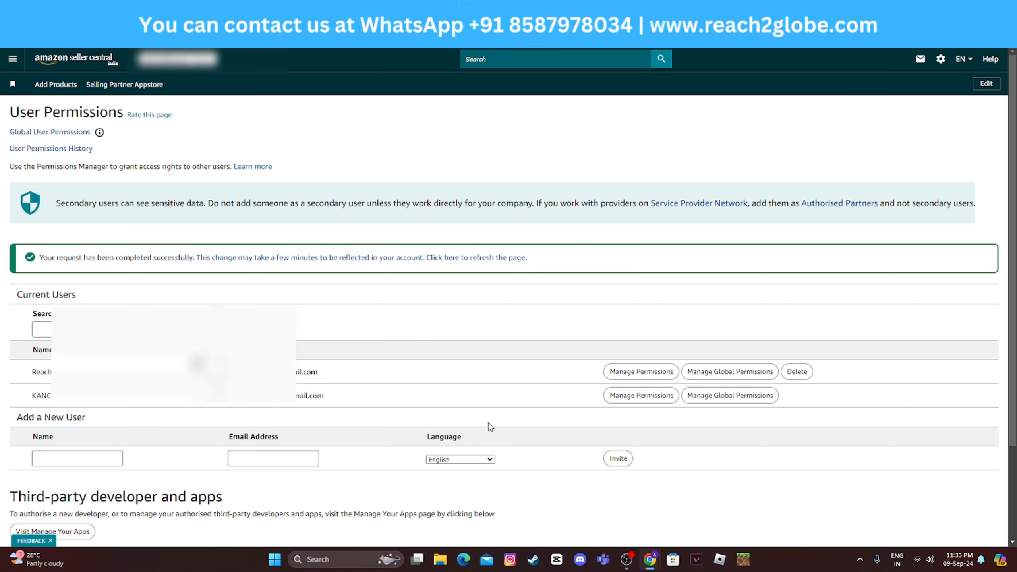
Review the primary account manager's permissions from Advertising through Store Design, and open User Permissions History.
left_click_drag(230, 396, 644, 393)
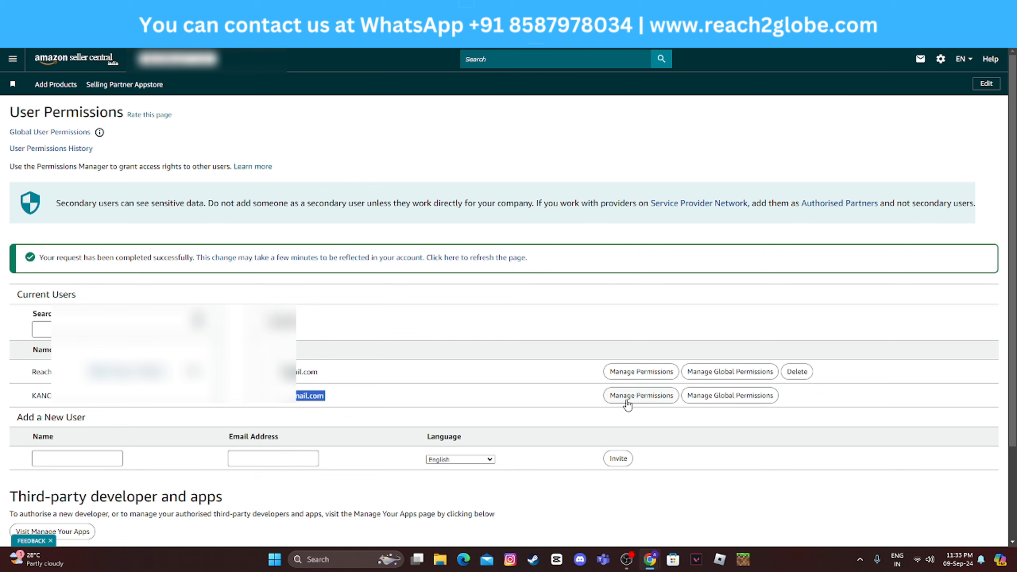
left_click(650, 403)
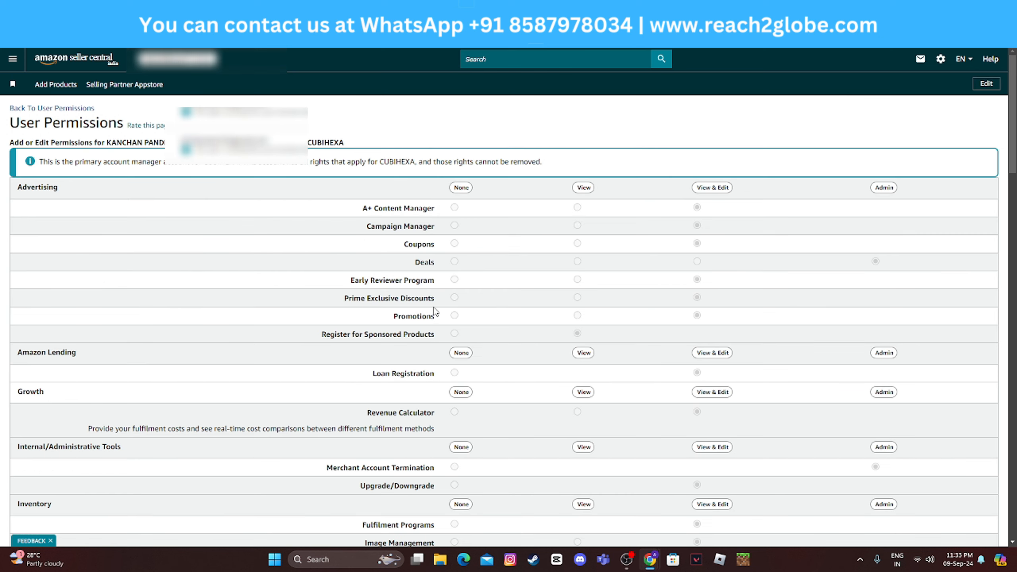
scroll(921, 220, "down", 15)
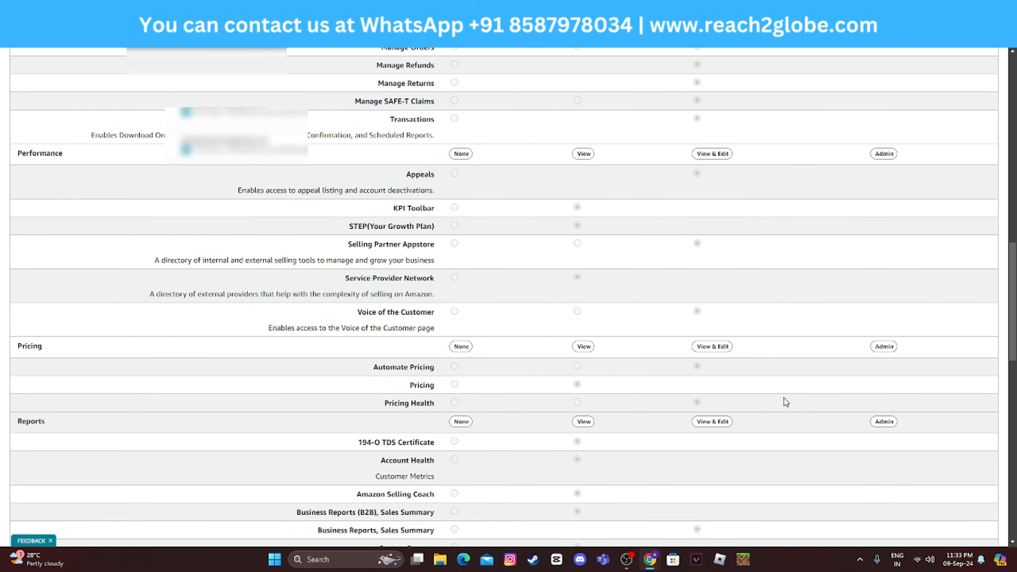
scroll(785, 402, "up", 15)
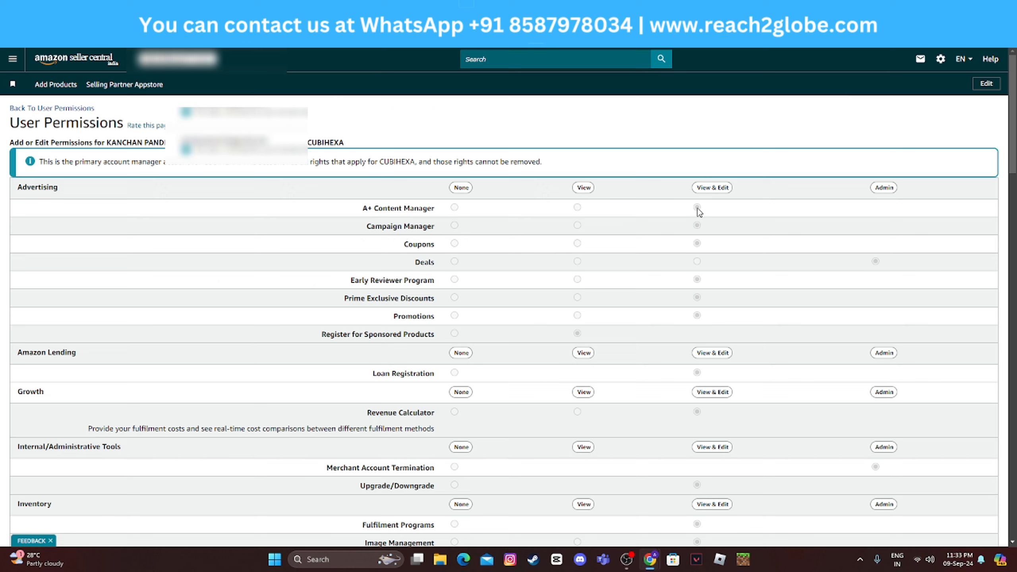
scroll(755, 389, "down", 20)
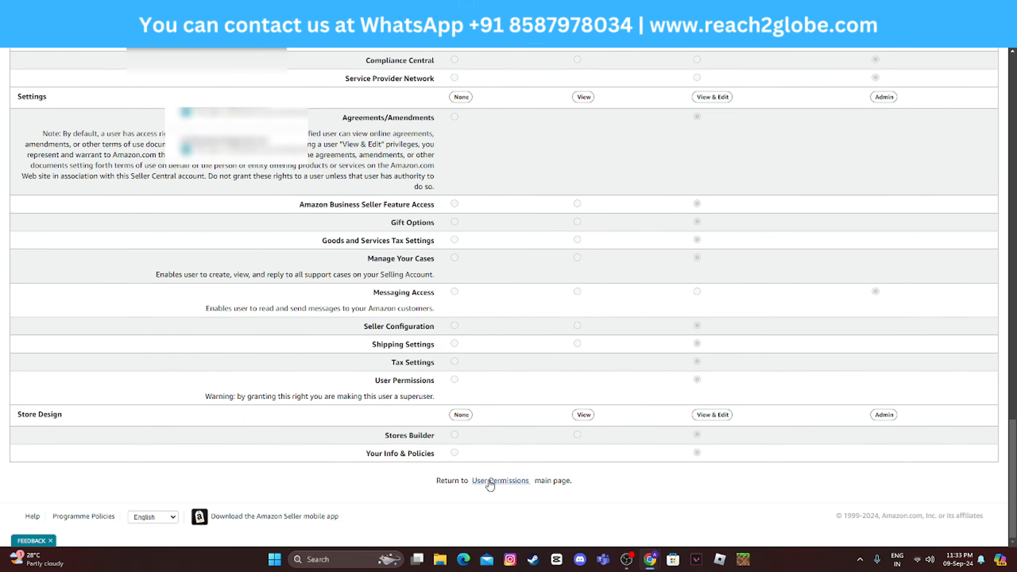
scroll(632, 413, "up", 20)
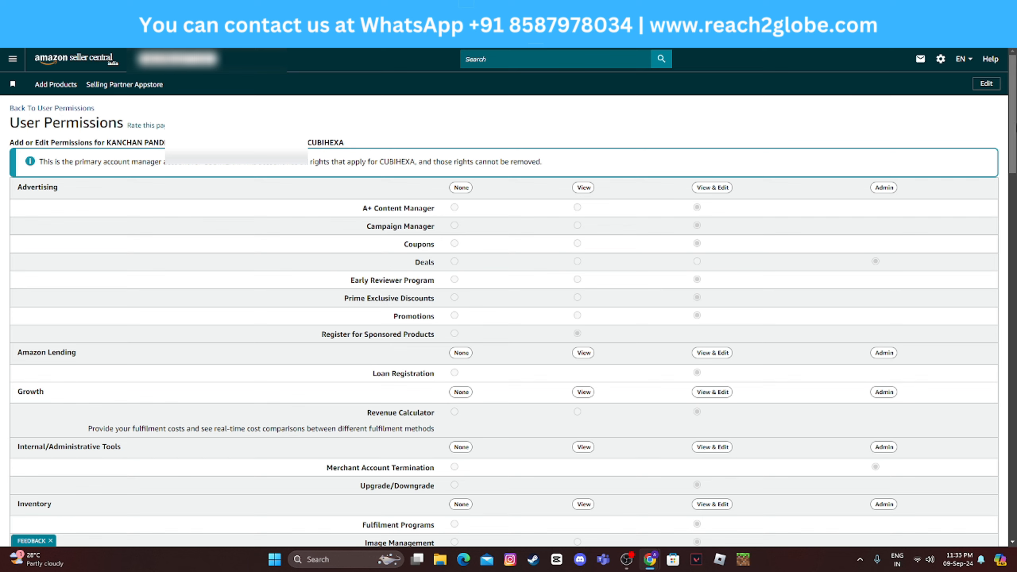
left_click(941, 61)
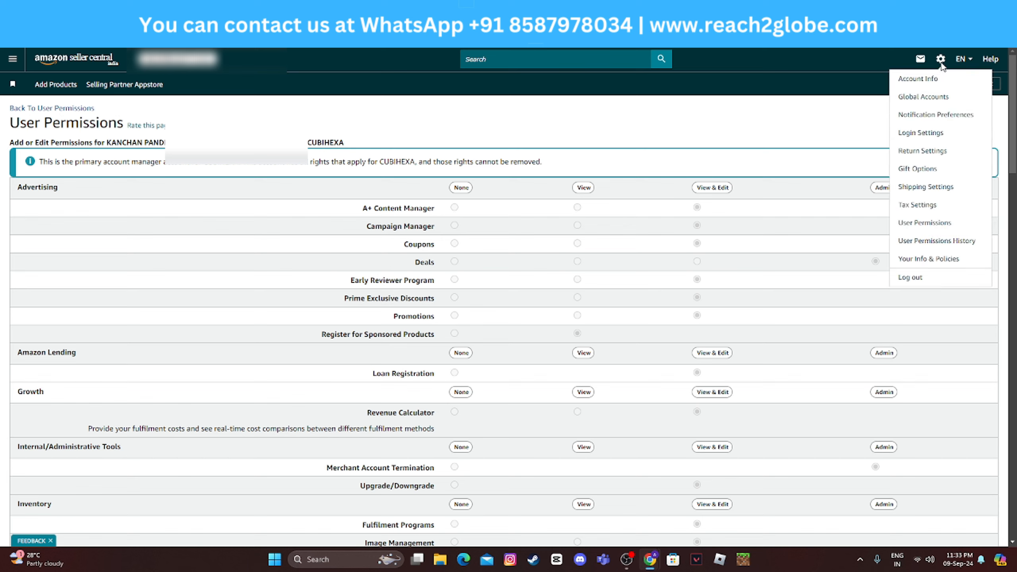
left_click(938, 248)
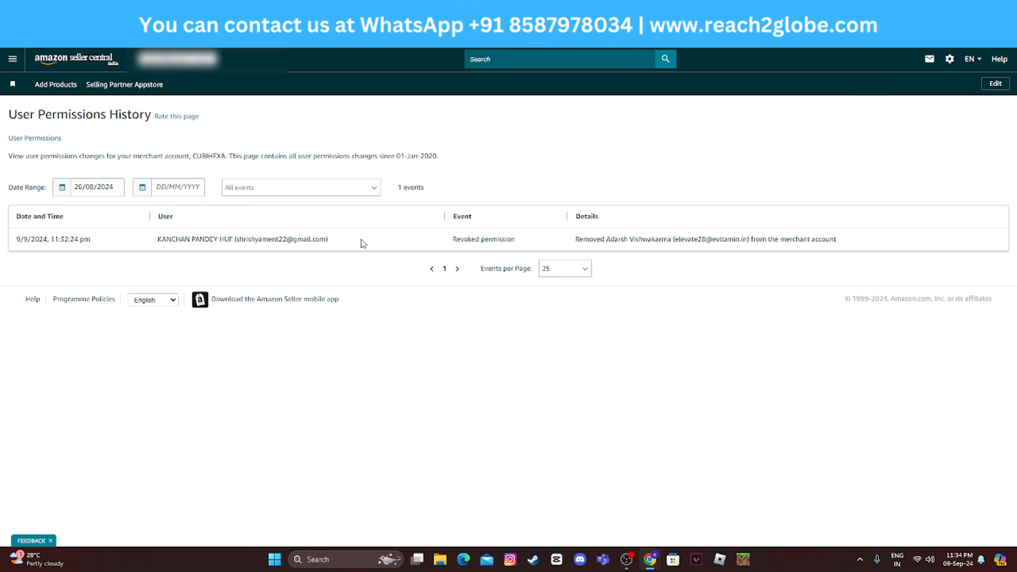
Open Your Info & Policies, view the About Seller page and leave it without saving.
mouse_move(956, 67)
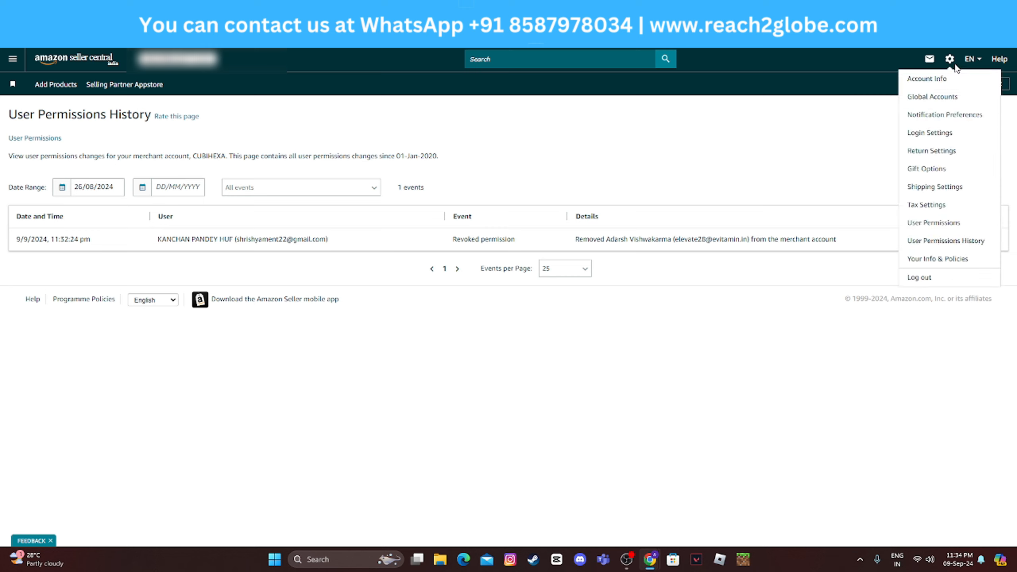
left_click(937, 259)
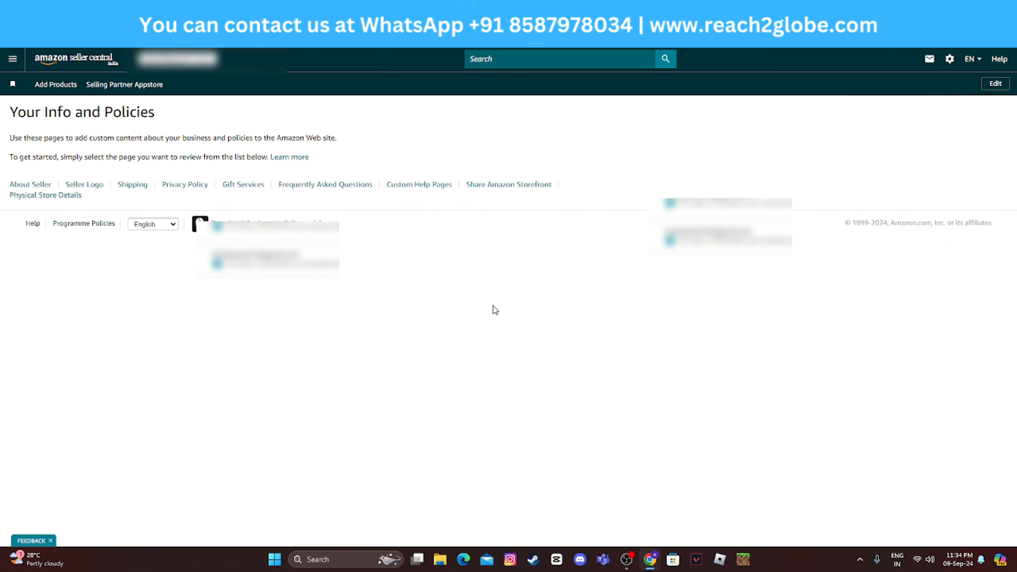
left_click(45, 185)
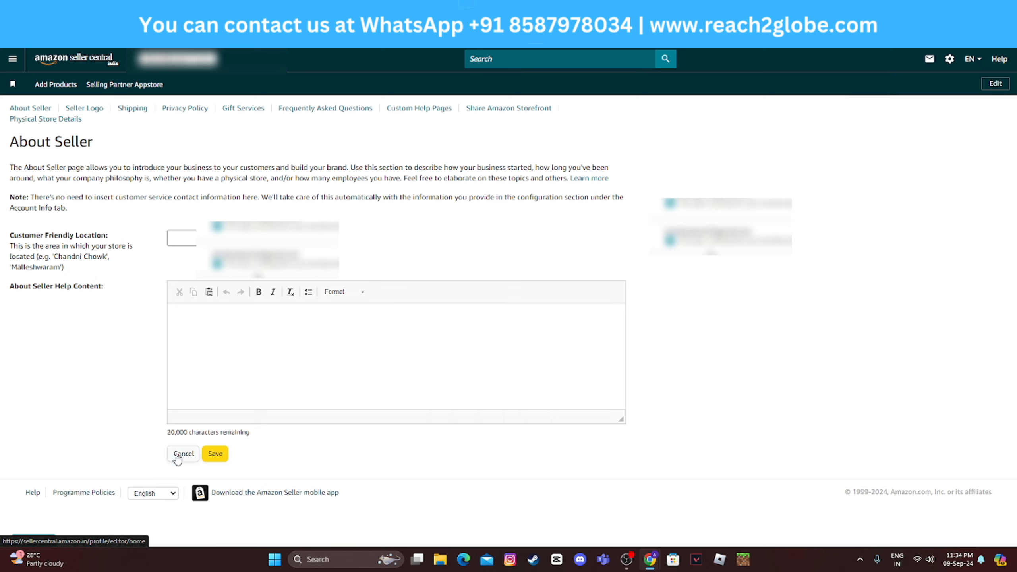
left_click(180, 455)
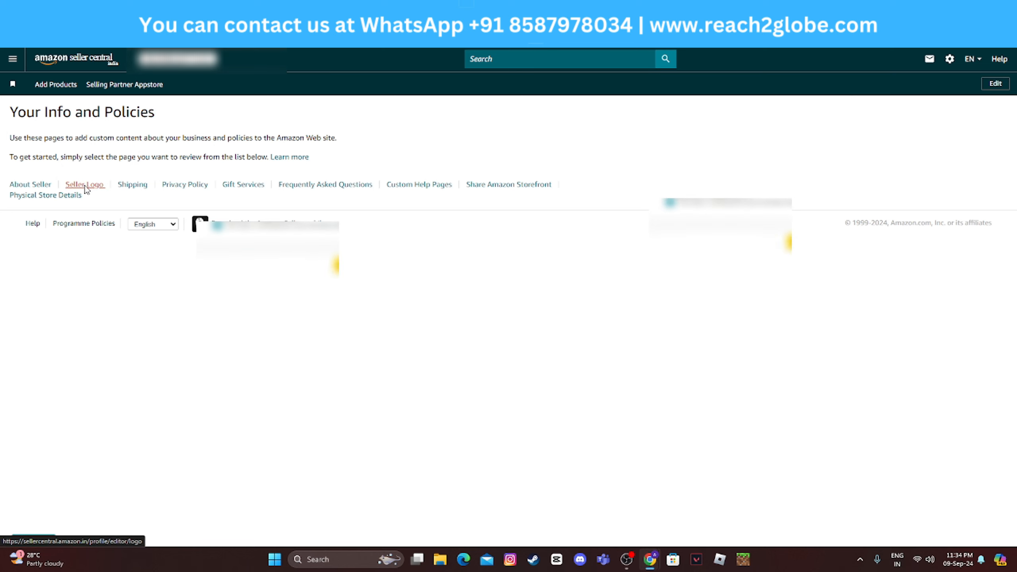
View the Seller Logo, Shipping and Privacy Policy pages of Your Info and Policies, leaving each without saving.
left_click(84, 184)
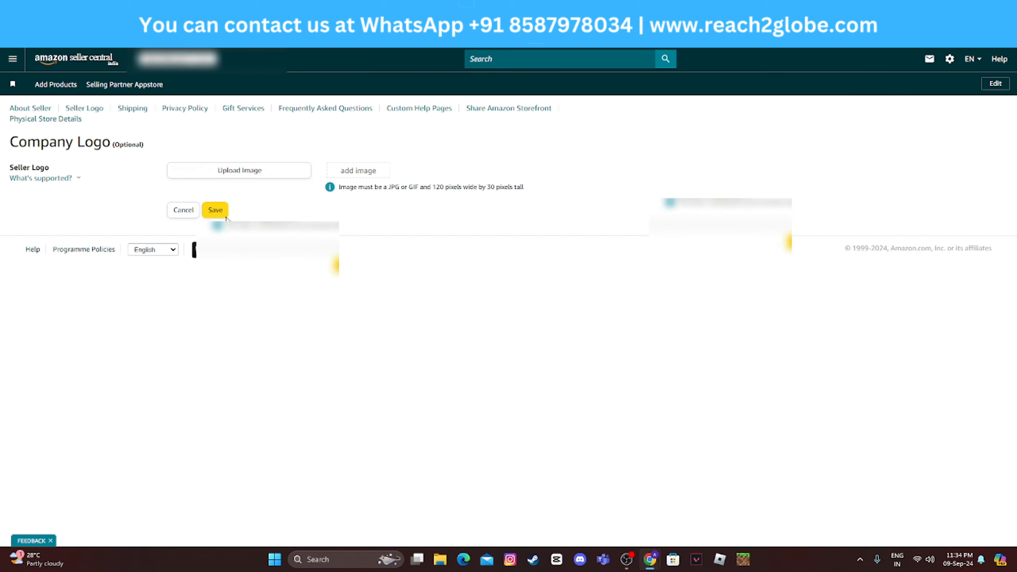
left_click(183, 210)
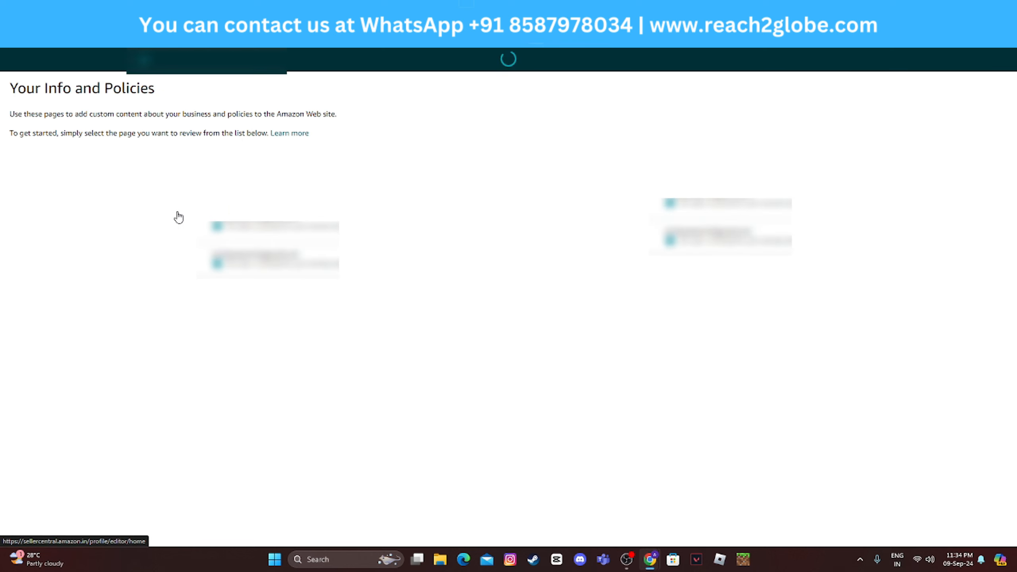
left_click(132, 185)
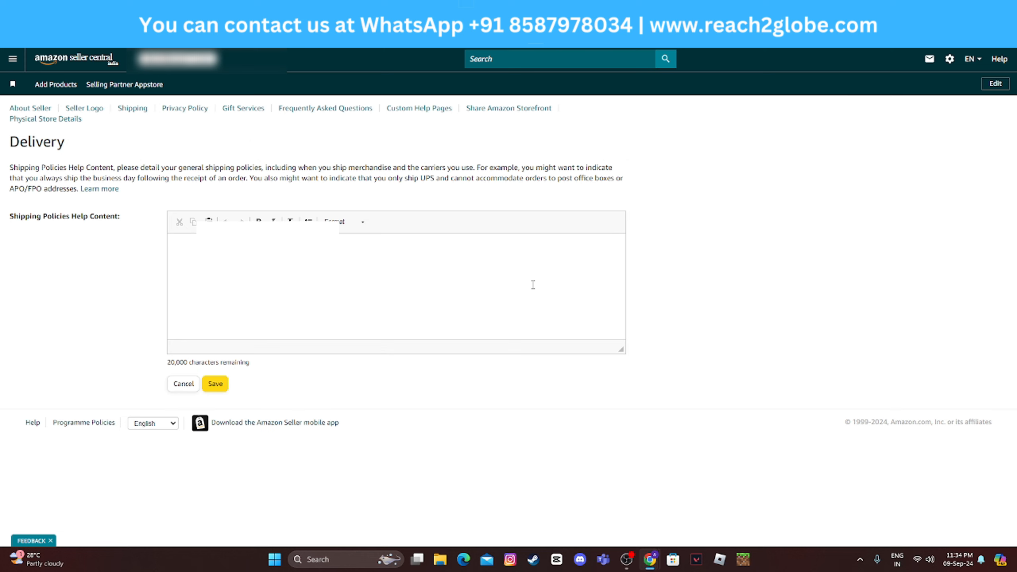
left_click(183, 384)
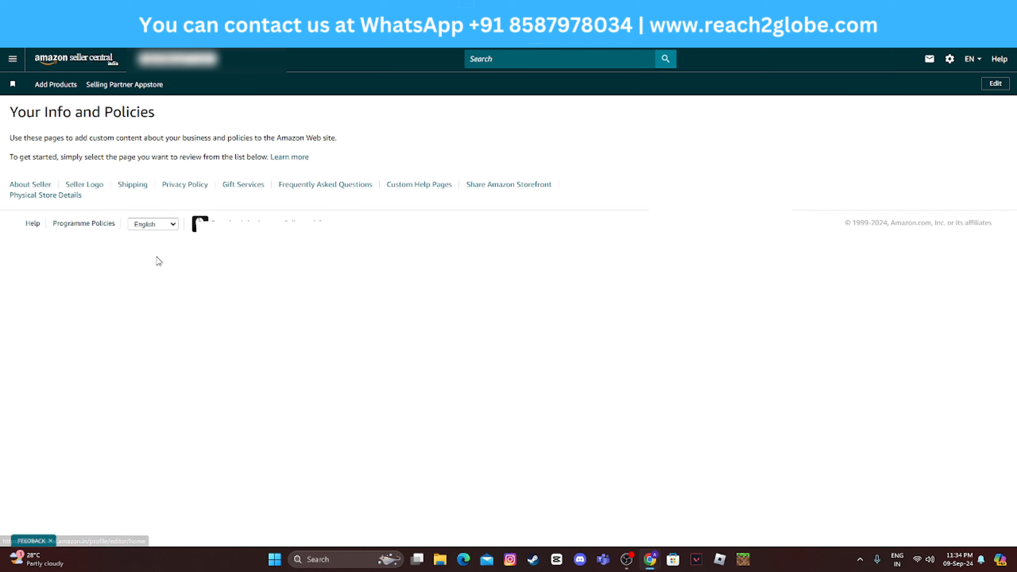
left_click(186, 186)
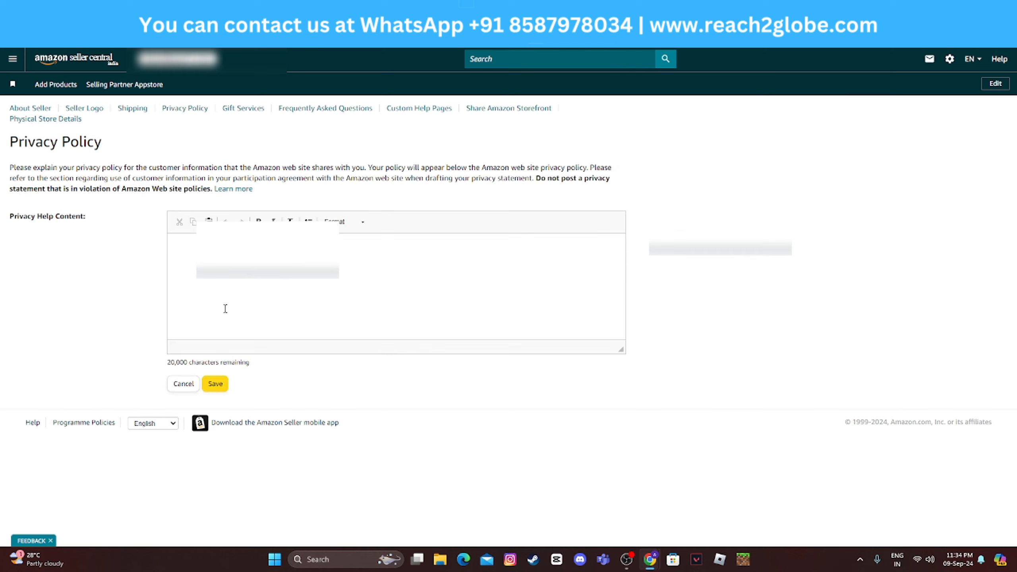
left_click(184, 384)
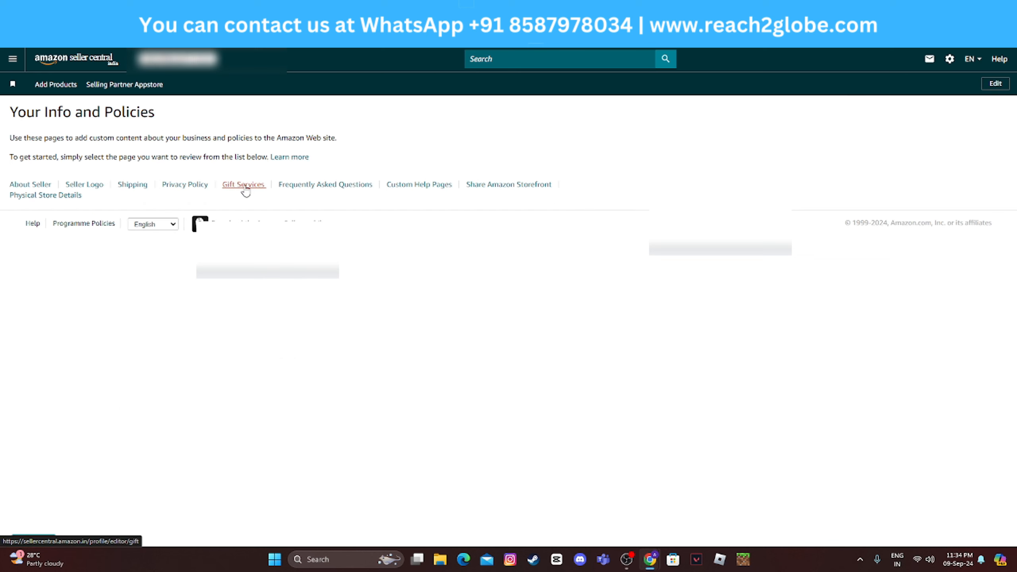
Review the Gift Services page with its gift messaging and gift wrap content, and open Frequently Asked Questions.
left_click(243, 184)
scroll(292, 343, "down", 2)
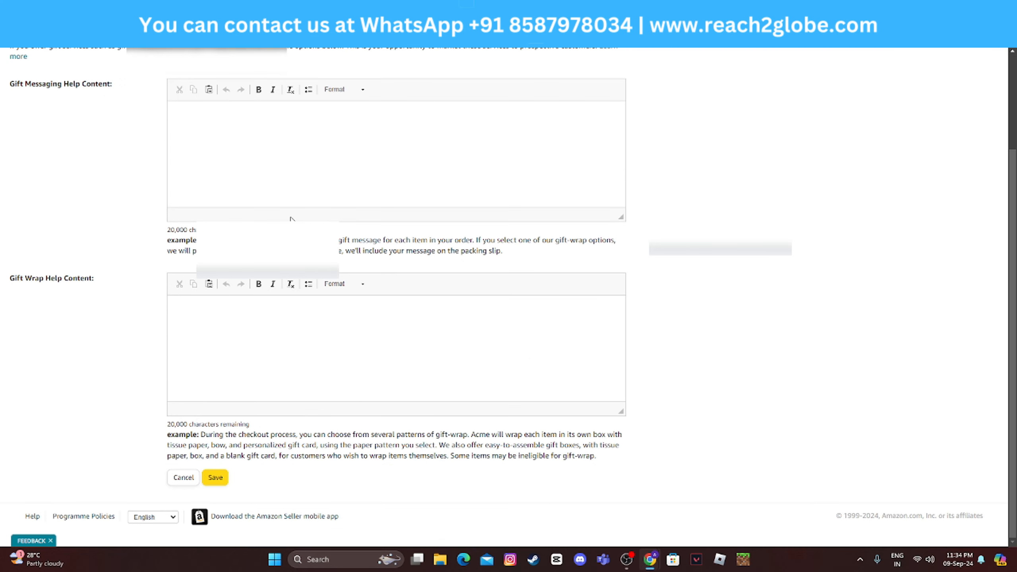
scroll(291, 219, "up", 2)
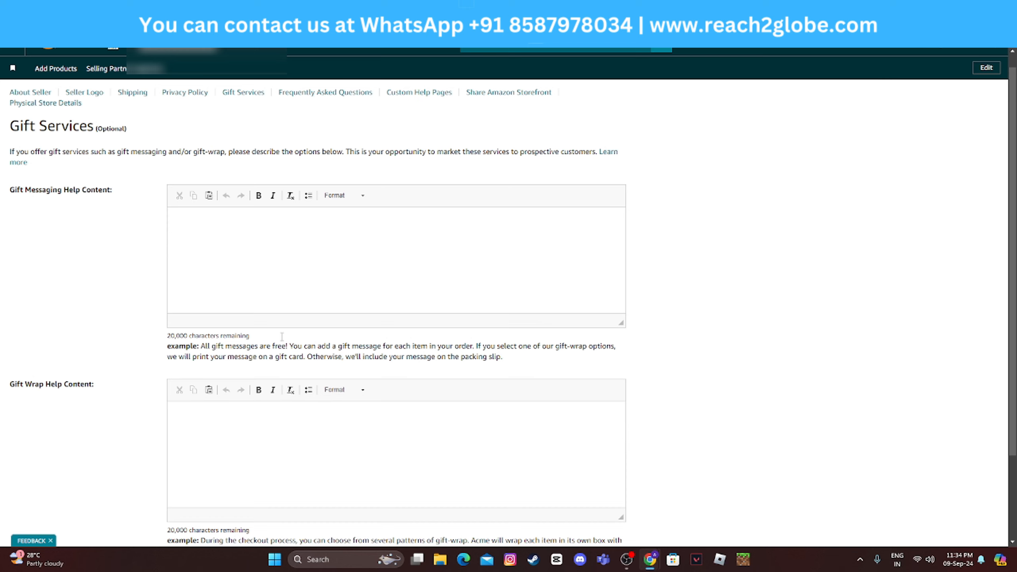
left_click(326, 93)
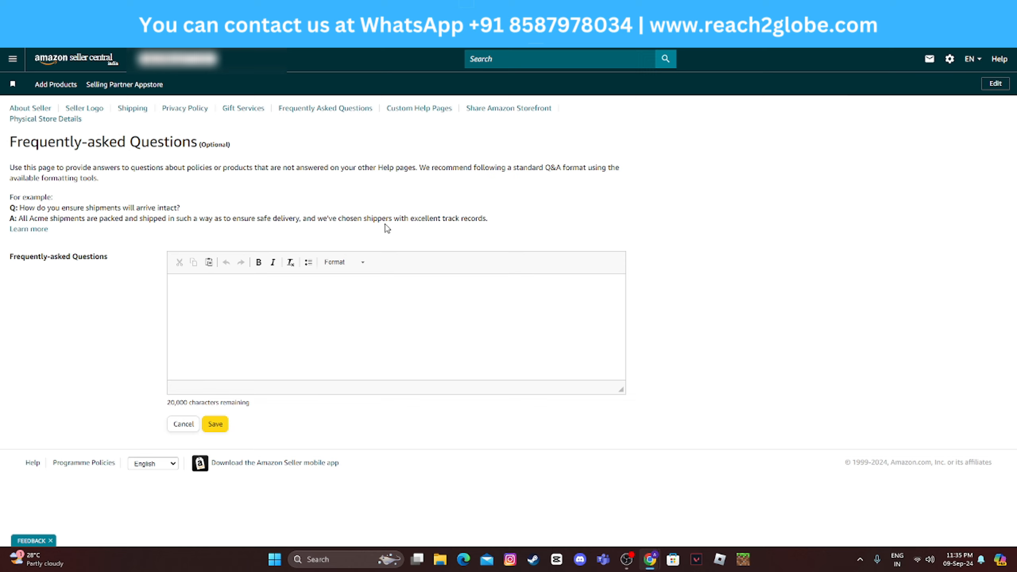
Review the Custom Help Pages form down to its end, and open Share Amazon Storefront.
left_click(426, 111)
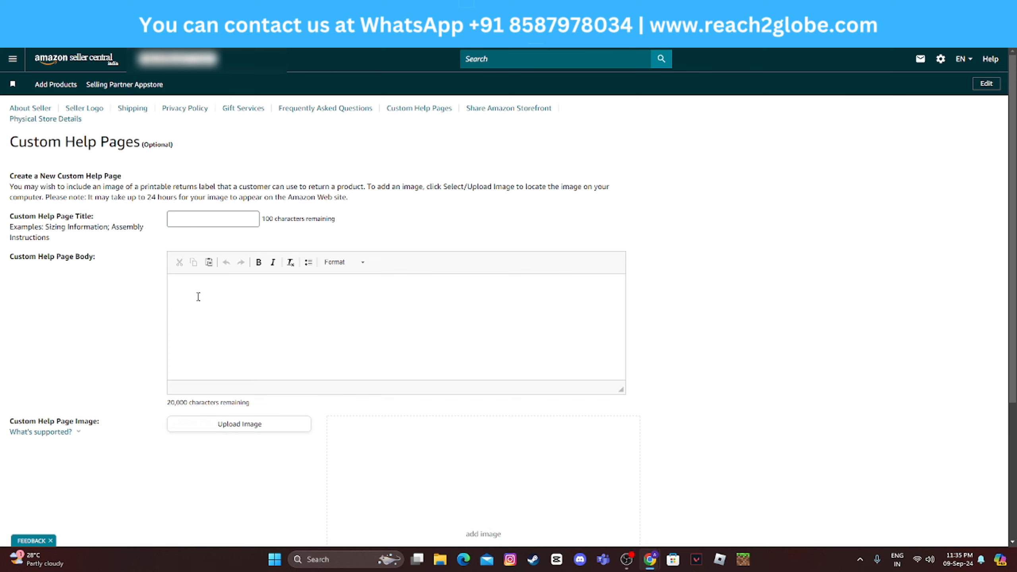
scroll(199, 296, "down", 5)
scroll(200, 295, "up", 5)
left_click(528, 113)
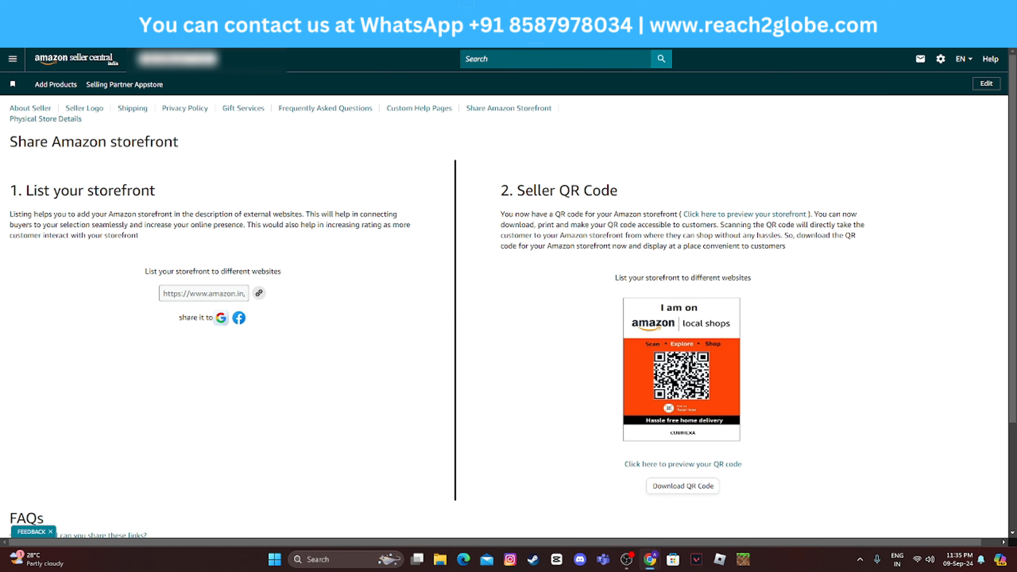
Switch the site language to Hindi (hi-IN) and back to English (en-IN).
mouse_move(941, 60)
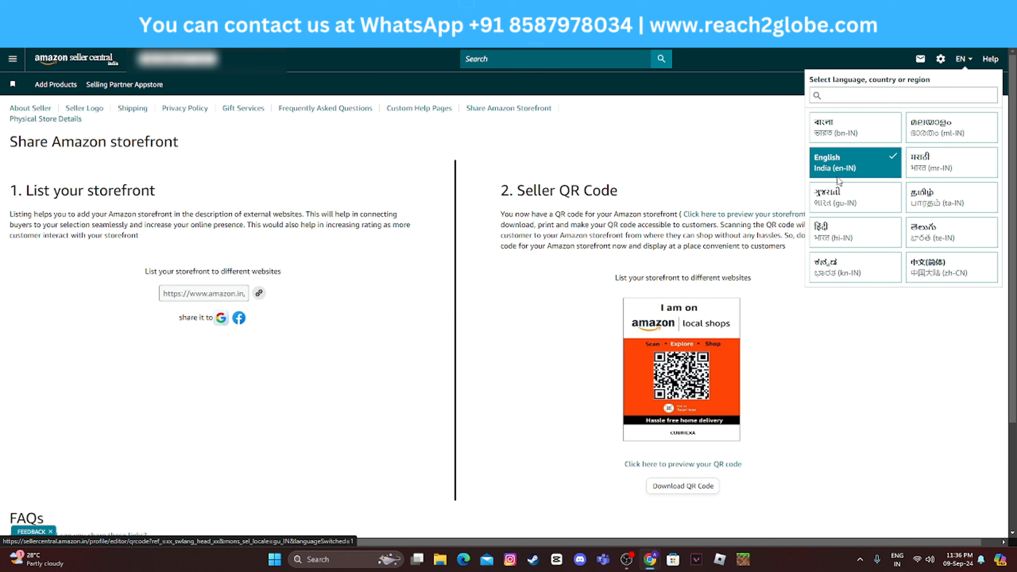
left_click(847, 236)
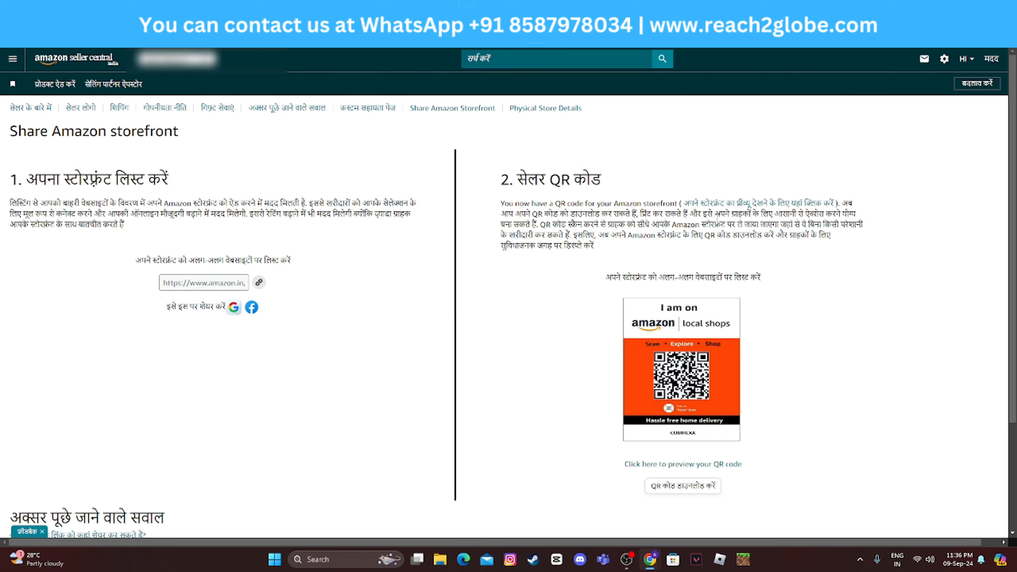
left_click(967, 53)
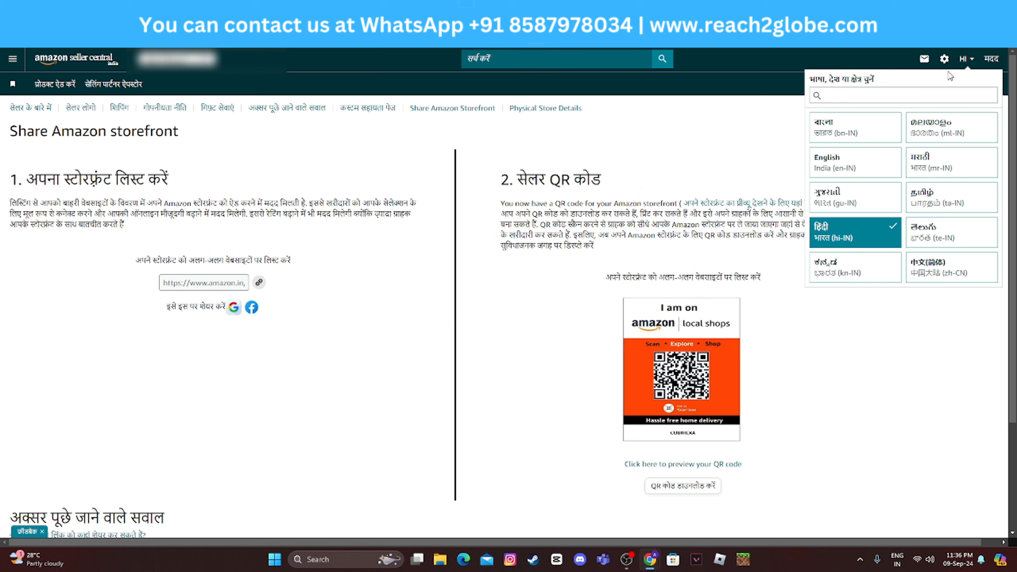
left_click(850, 171)
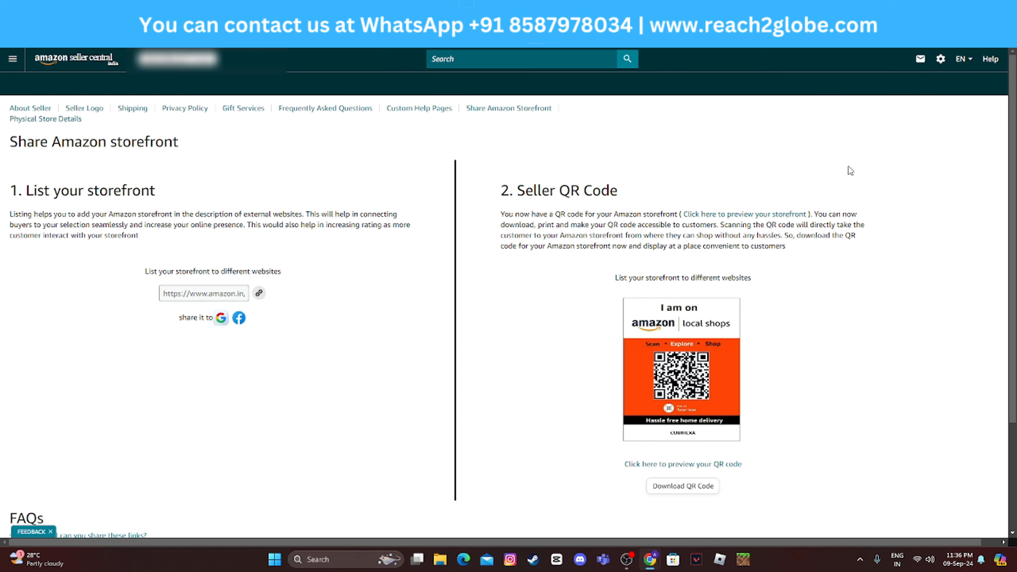
View Get help and resources with the Listing not buyable issue selected, leave it, and go to Manage support cases.
mouse_move(993, 59)
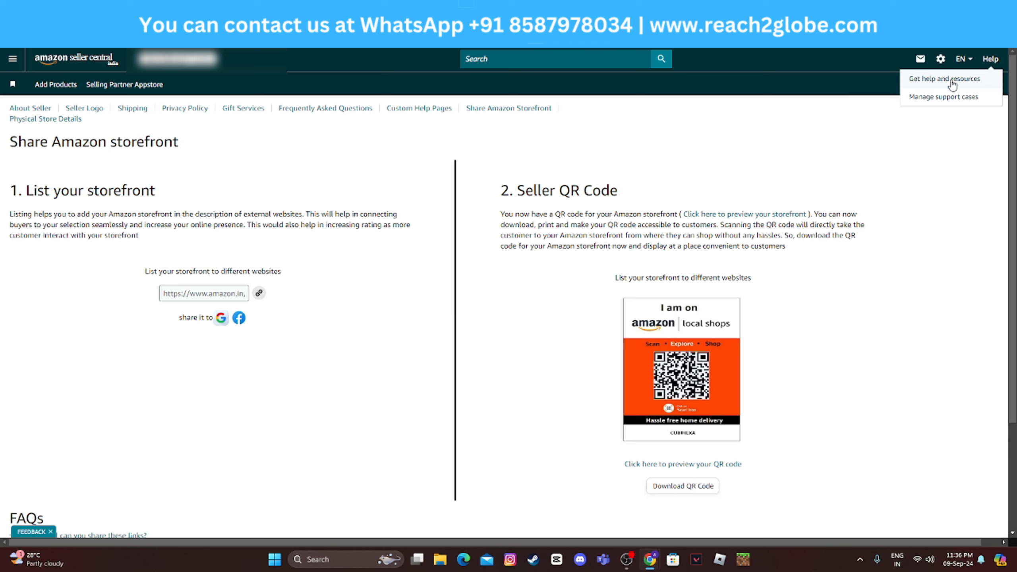
left_click(927, 82)
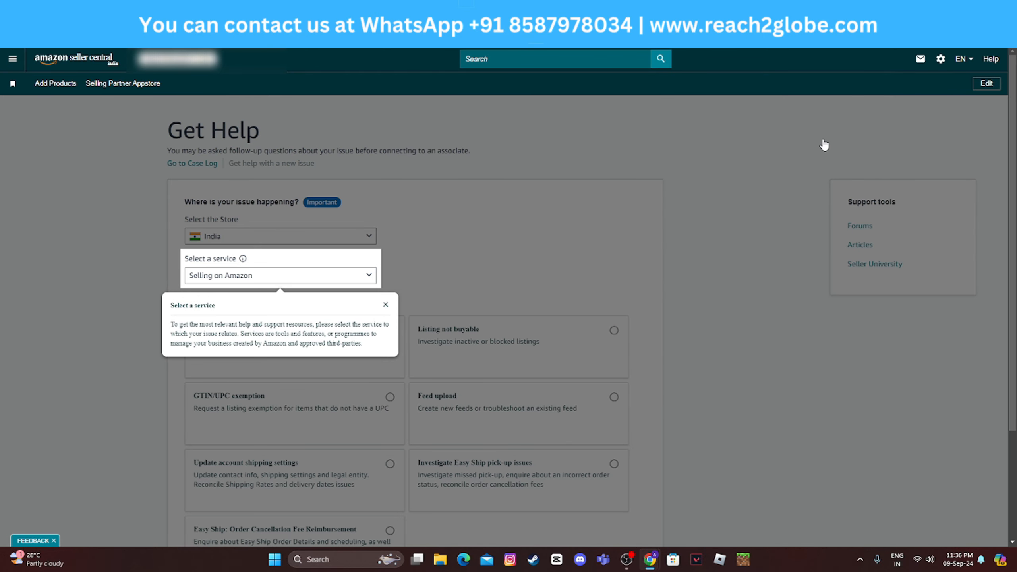
left_click(770, 166)
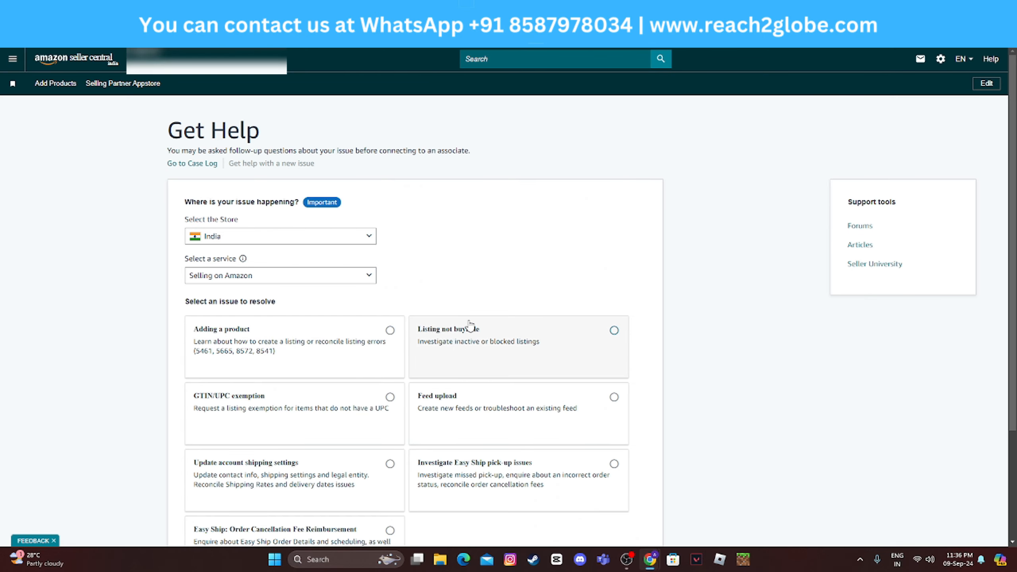
scroll(466, 327, "down", 3)
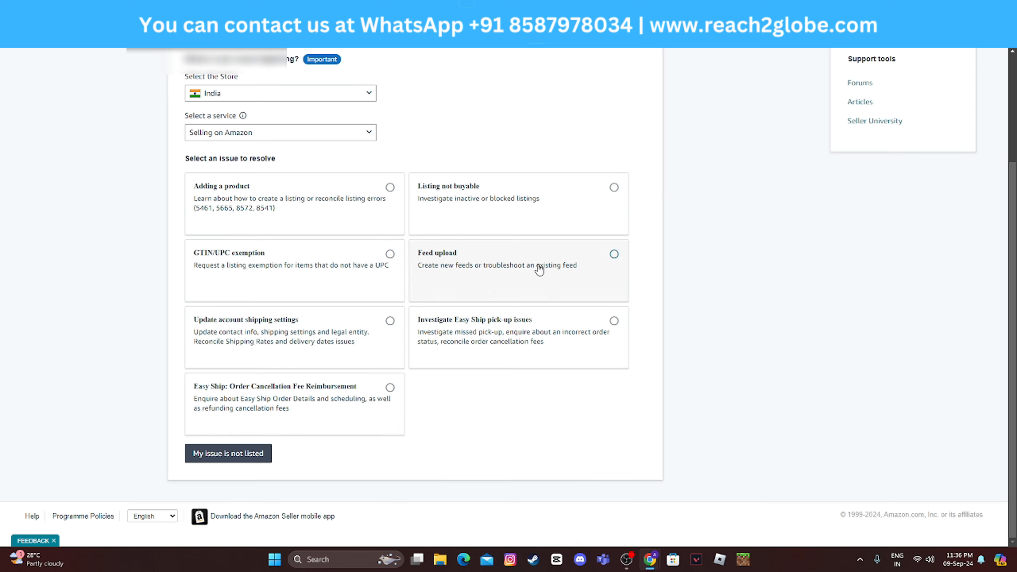
left_click(472, 197)
scroll(239, 429, "down", 1)
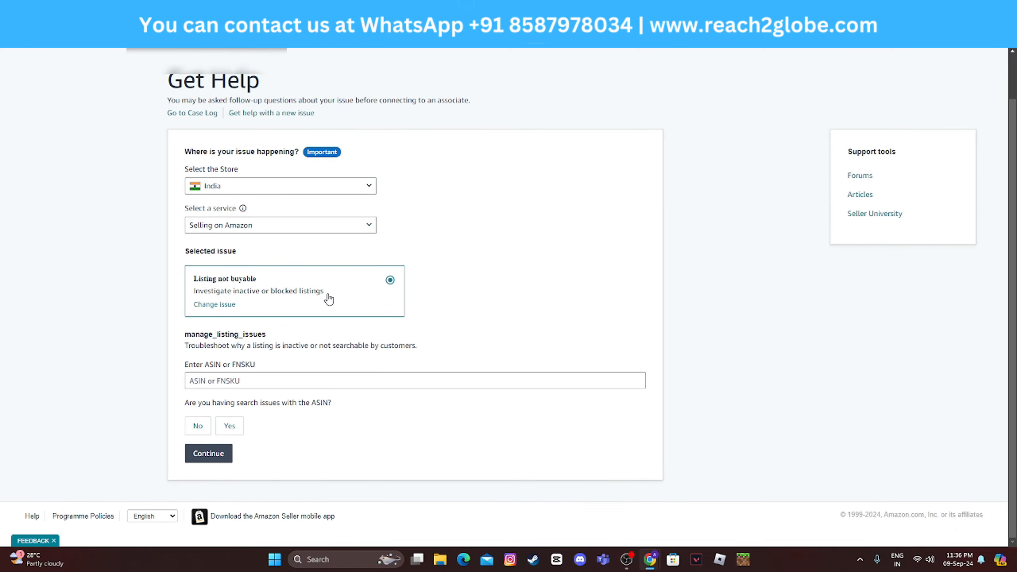
key("alt+Left")
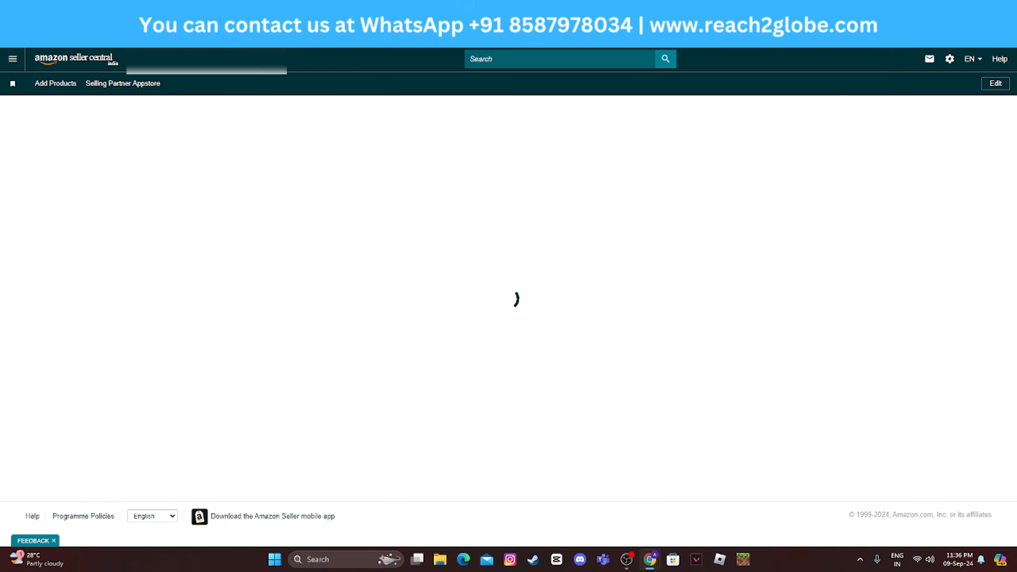
key("alt+Left")
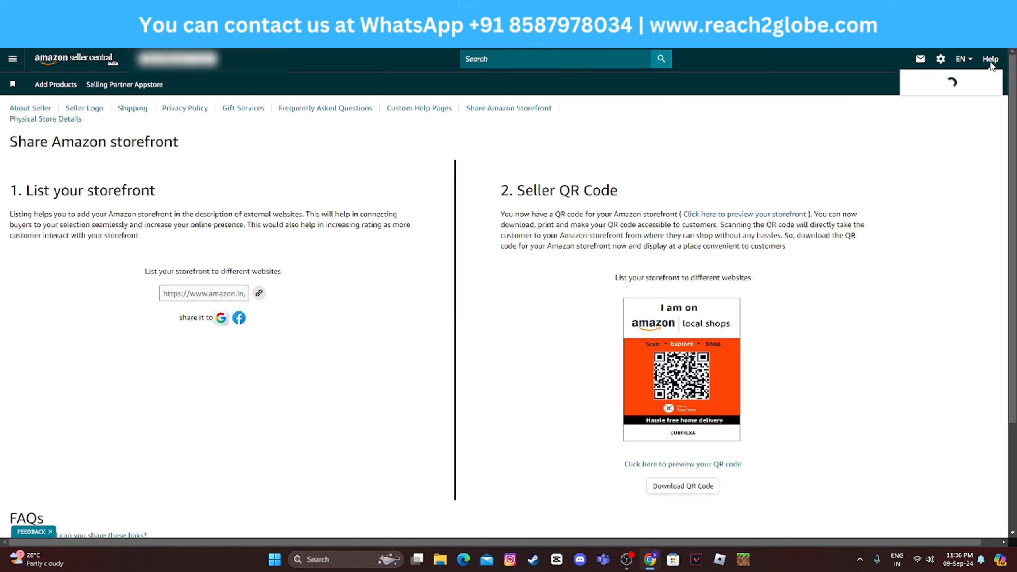
mouse_move(991, 64)
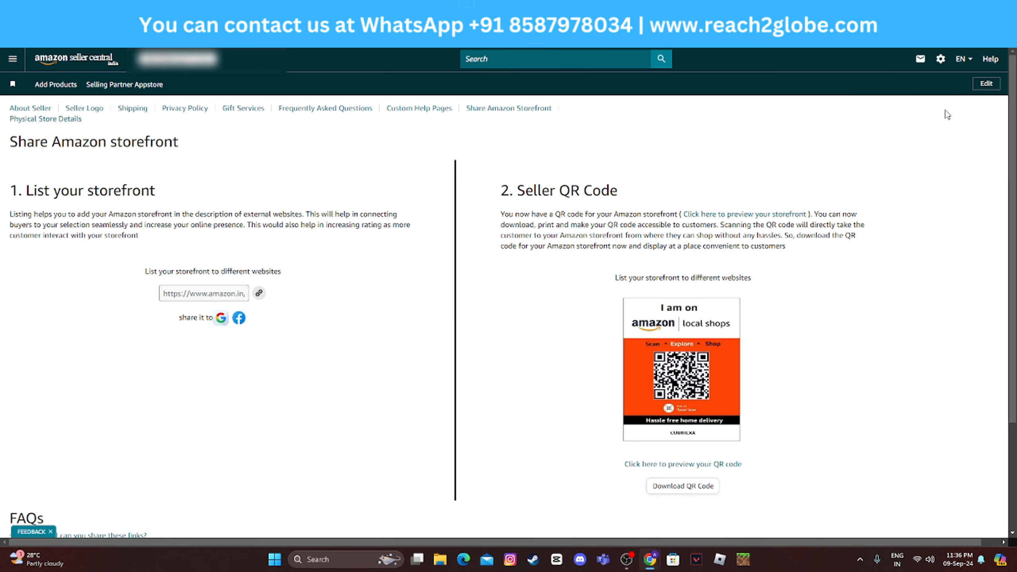
left_click(959, 98)
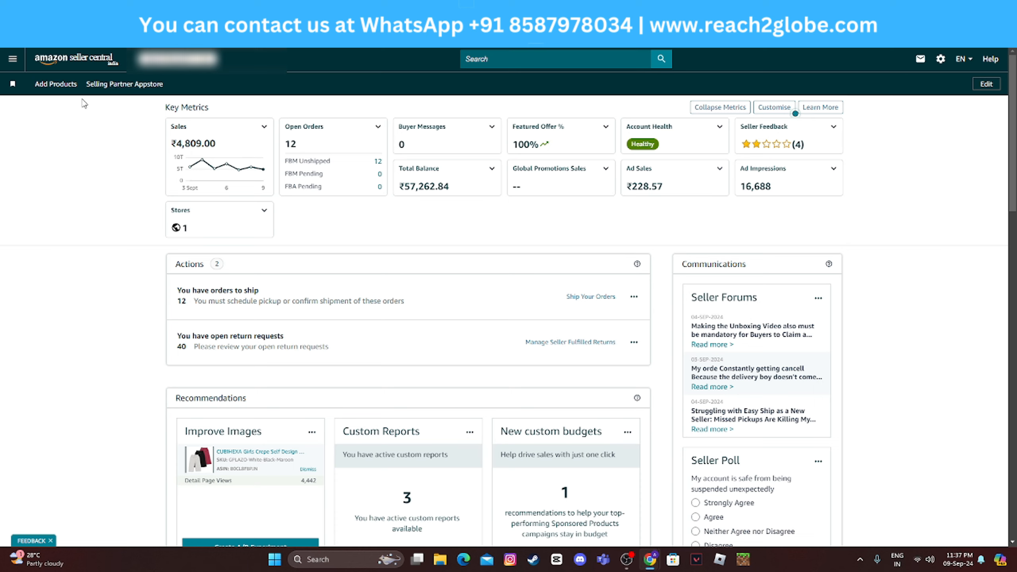
From the home dashboard, add Add Products via Upload, Campaign Manager and Manage Orders to the favourites bar.
left_click(12, 60)
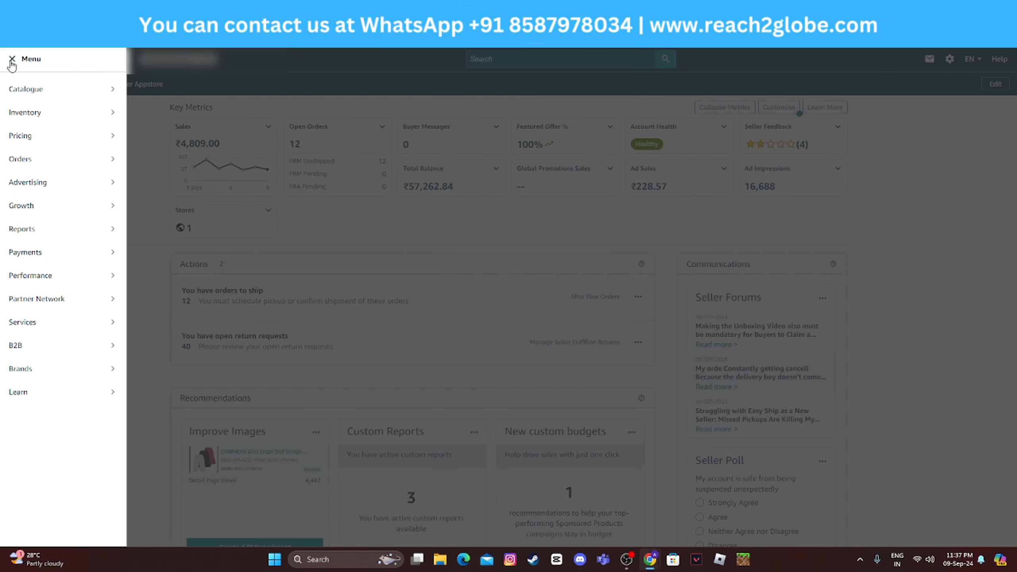
mouse_move(20, 90)
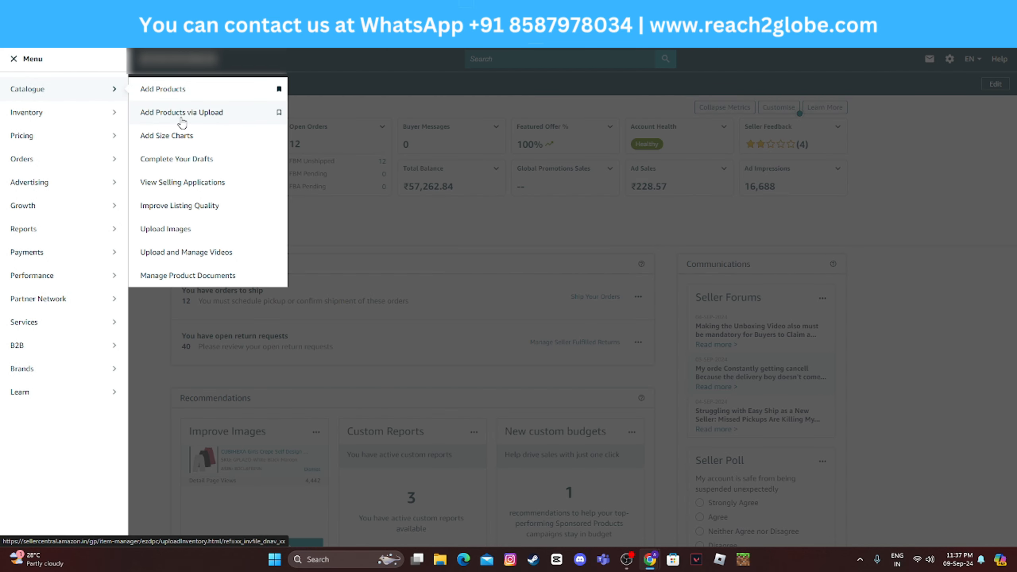
left_click(279, 114)
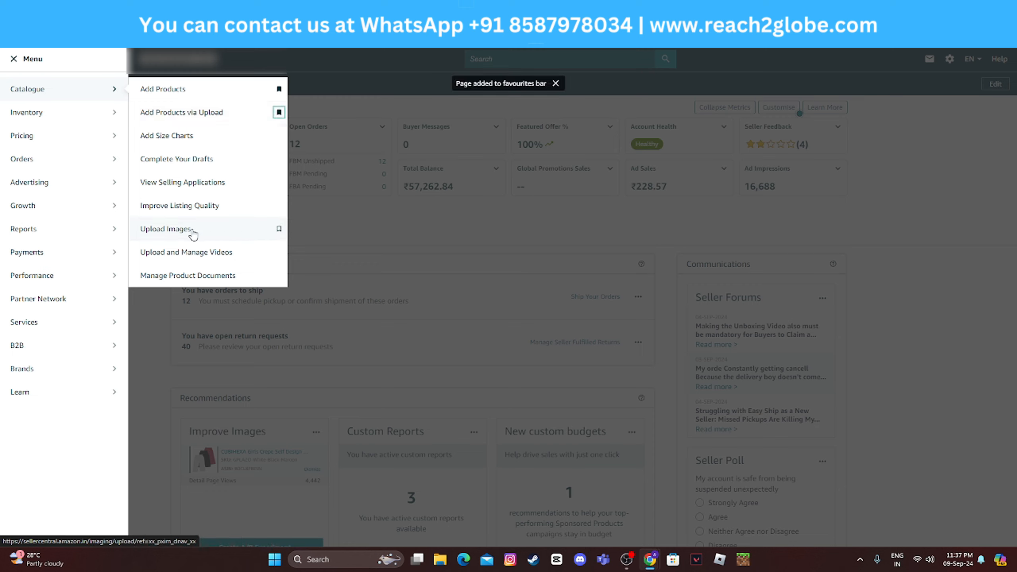
mouse_move(36, 186)
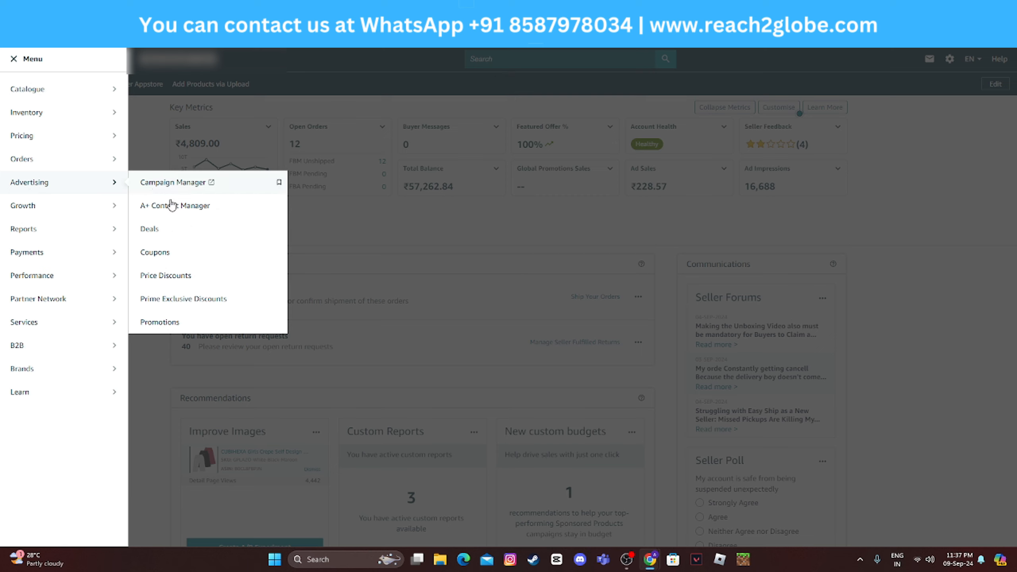
left_click(280, 185)
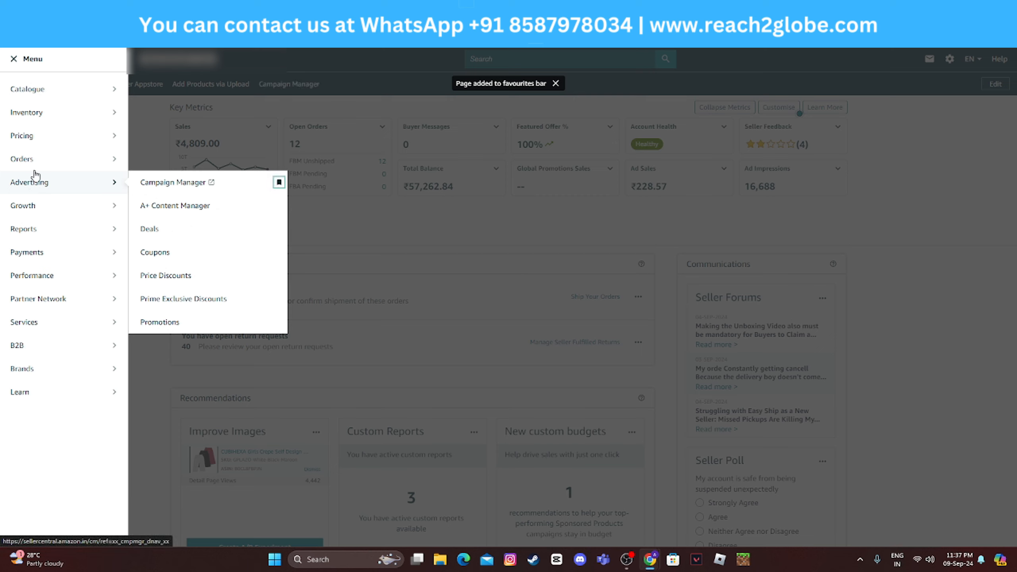
mouse_move(116, 160)
left_click(279, 162)
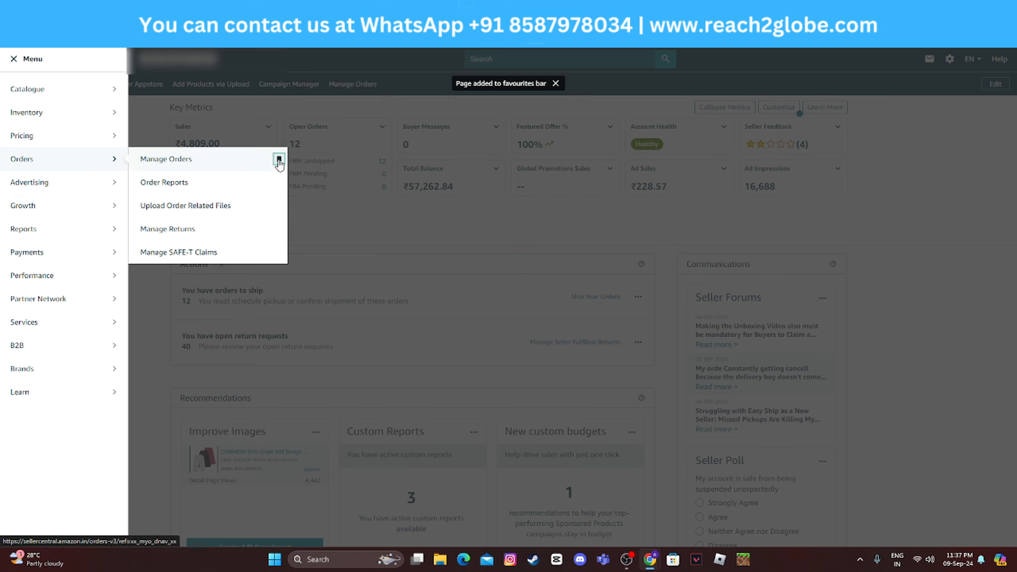
left_click(445, 217)
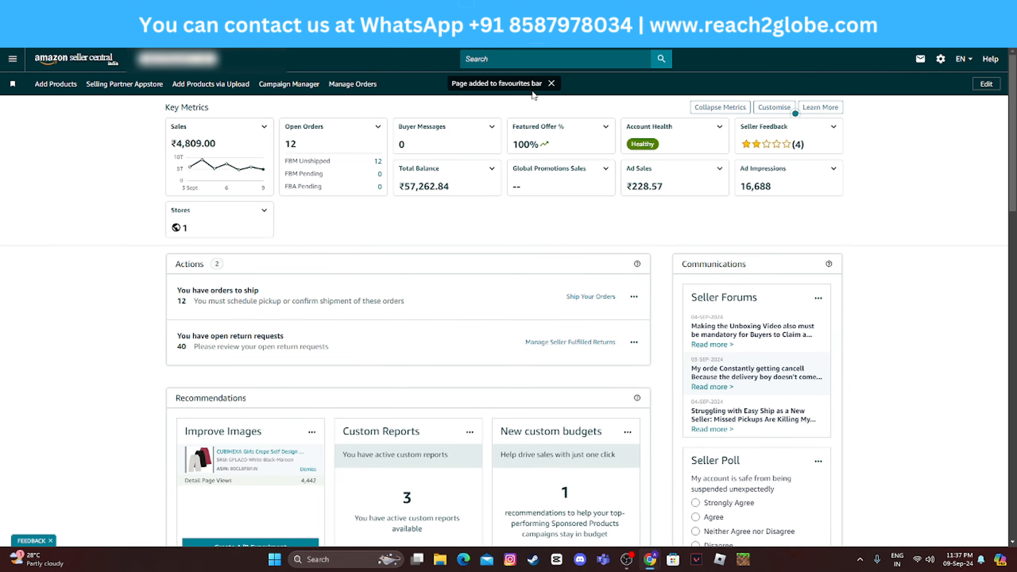
Remove Add Products via Upload from the favourites bar and dismiss the notification.
left_click(11, 60)
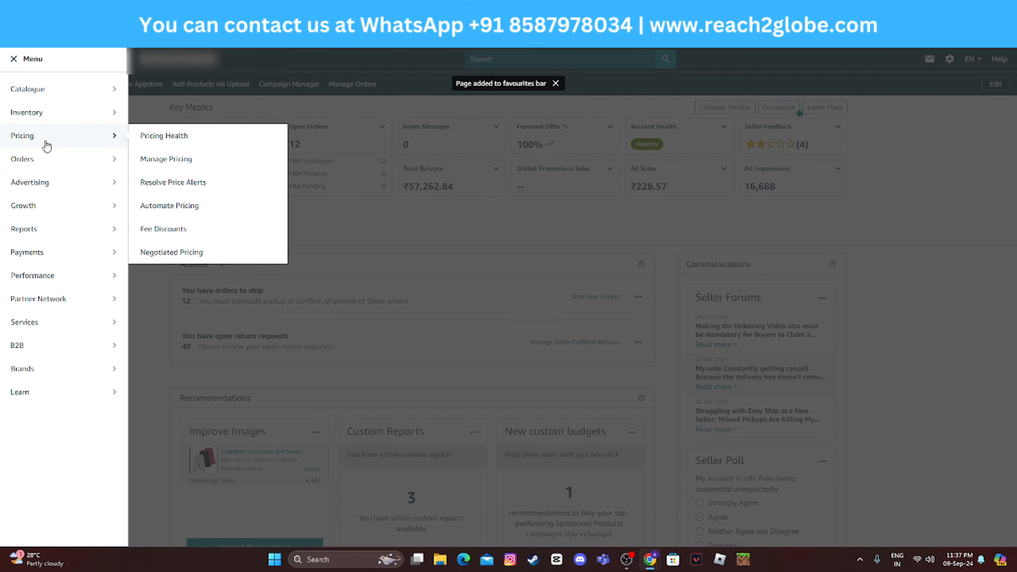
mouse_move(86, 96)
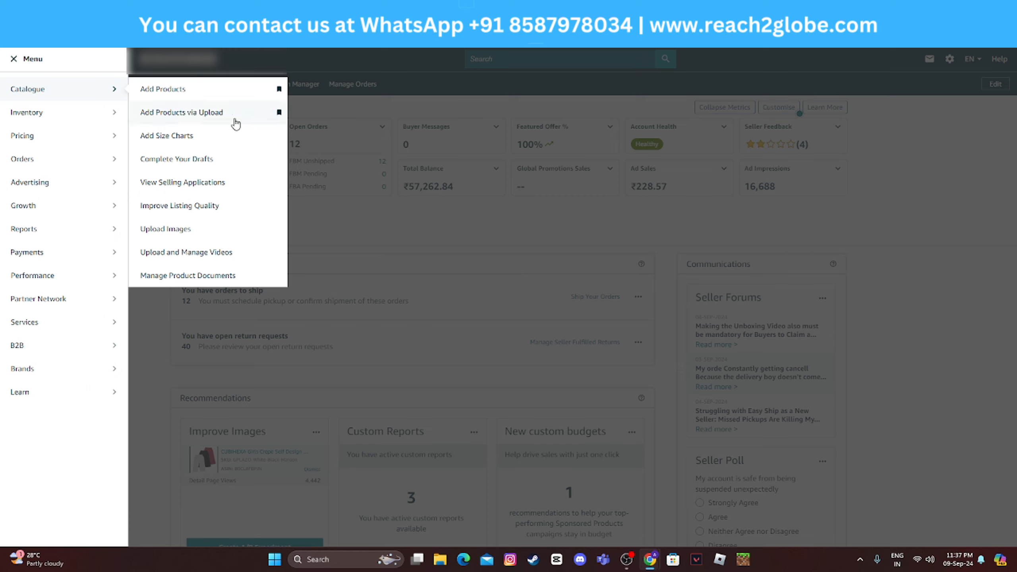
left_click(280, 113)
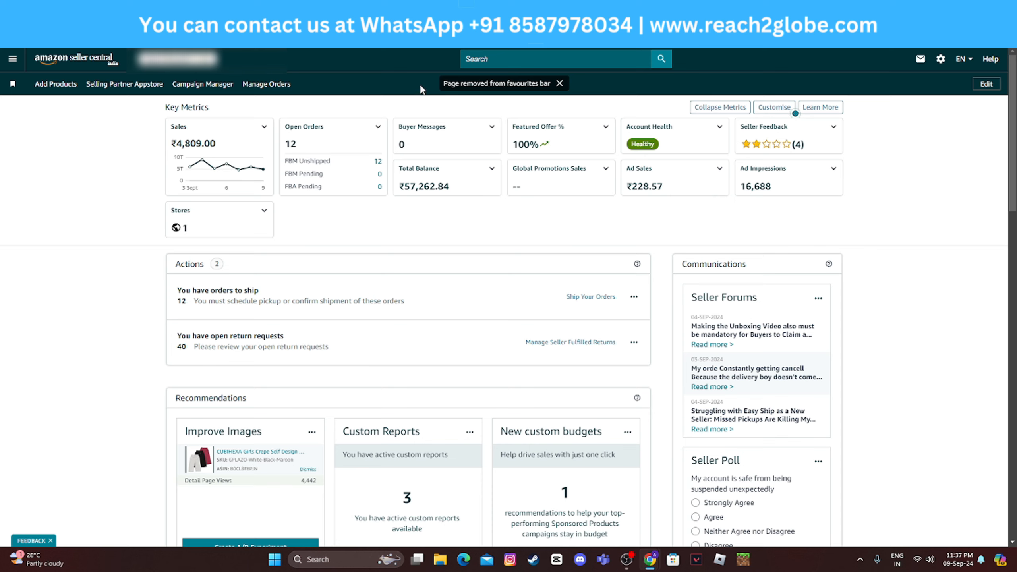
left_click(560, 84)
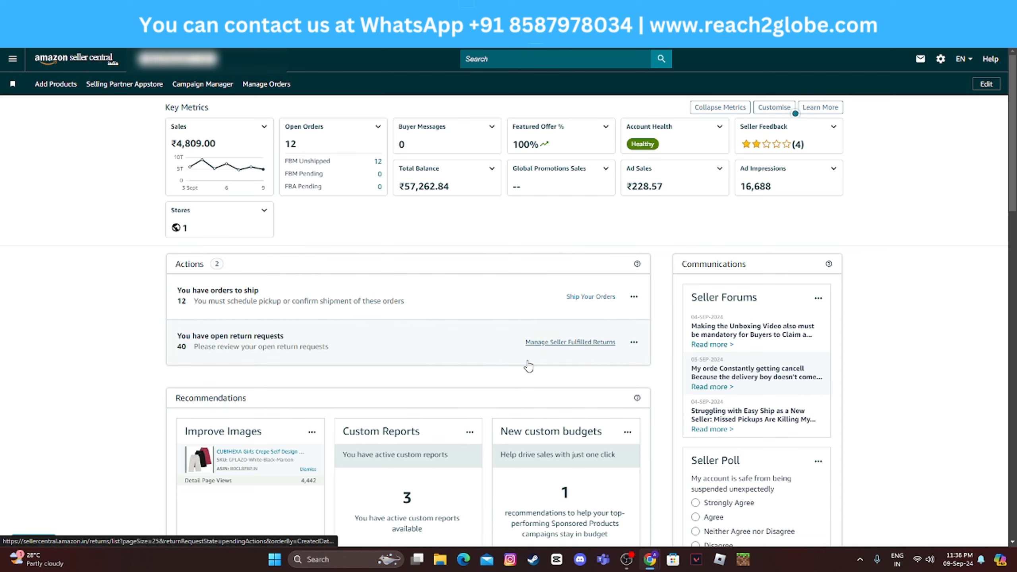
Look over the home dashboard's Key Metrics, Actions, Recommendations and Communications sections.
scroll(529, 366, "down", 3)
scroll(509, 358, "up", 3)
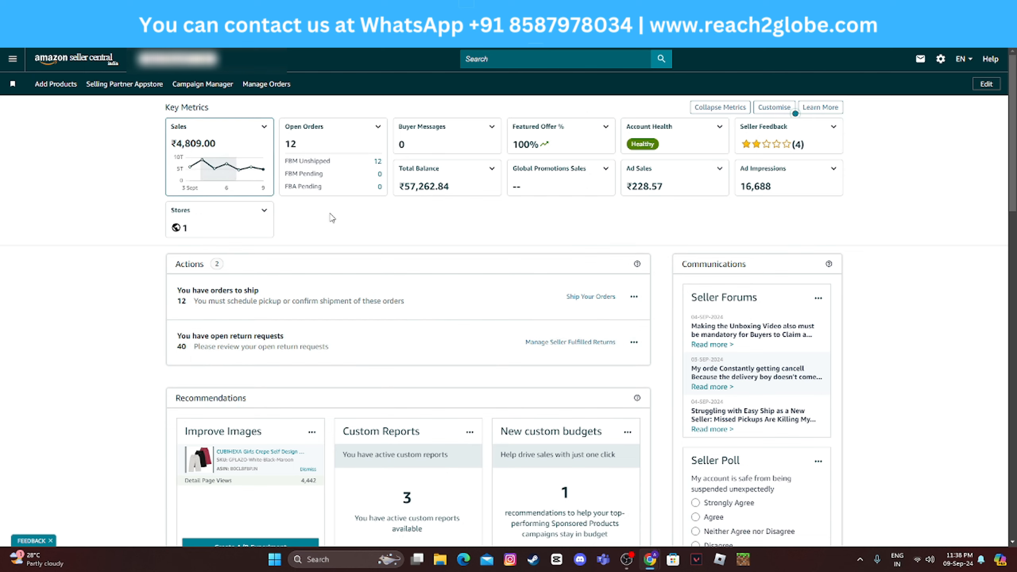
scroll(340, 240, "down", 7)
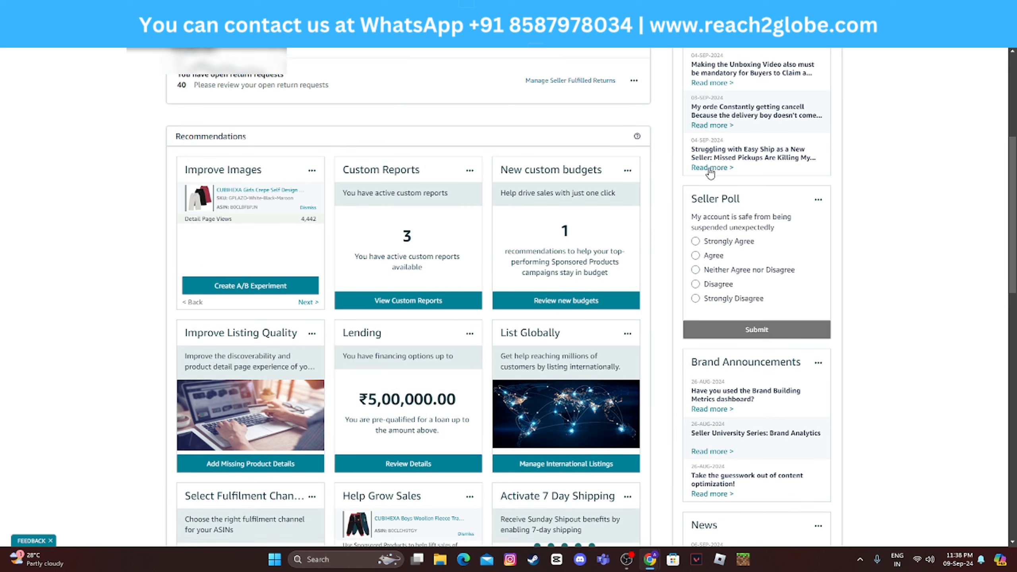
scroll(715, 171, "up", 6)
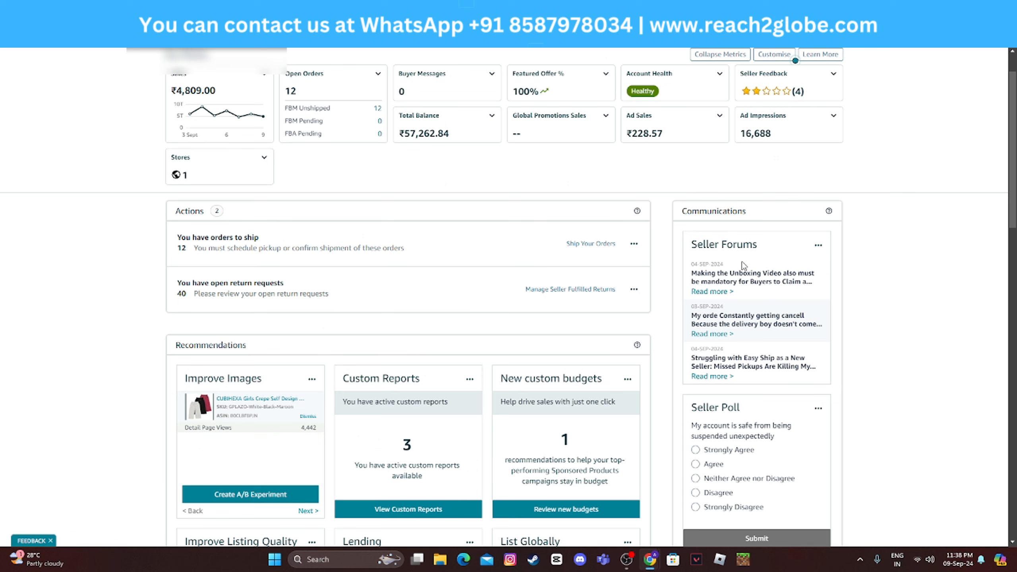
scroll(742, 264, "up", 2)
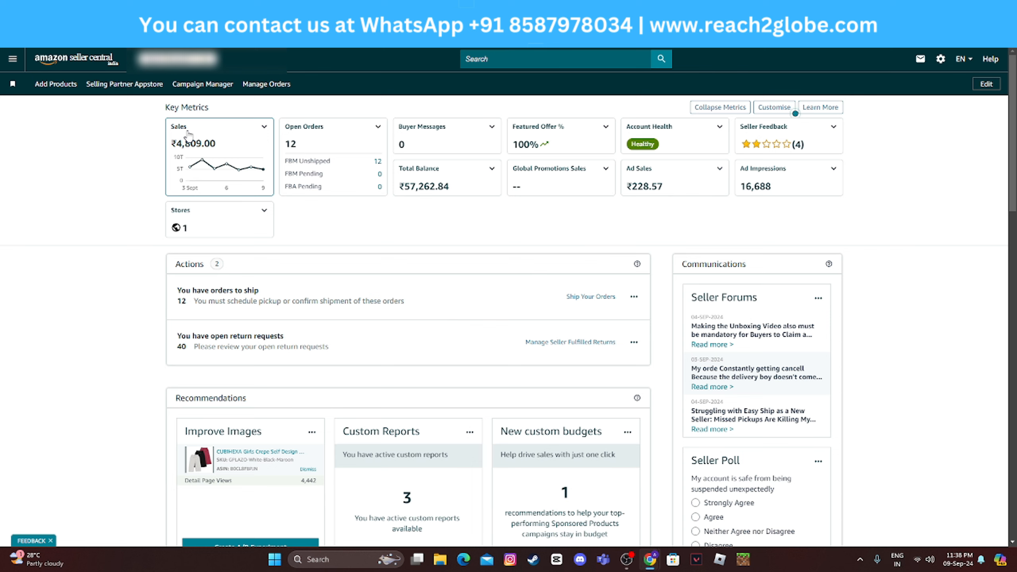
View the Sales Breakdown for 30 days and 15 days, show the 15-day data as a graph, and close it.
left_click(226, 141)
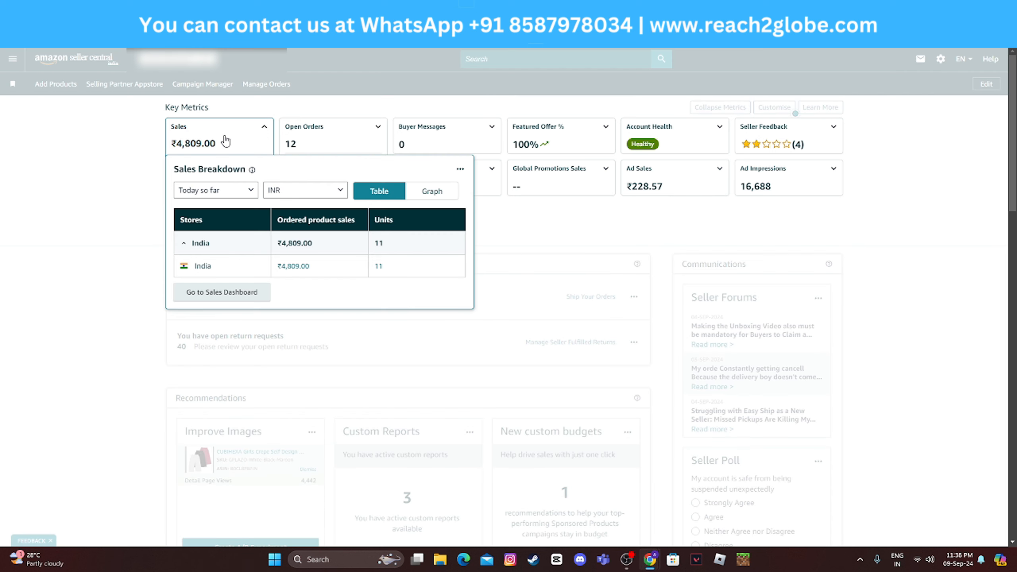
left_click(240, 199)
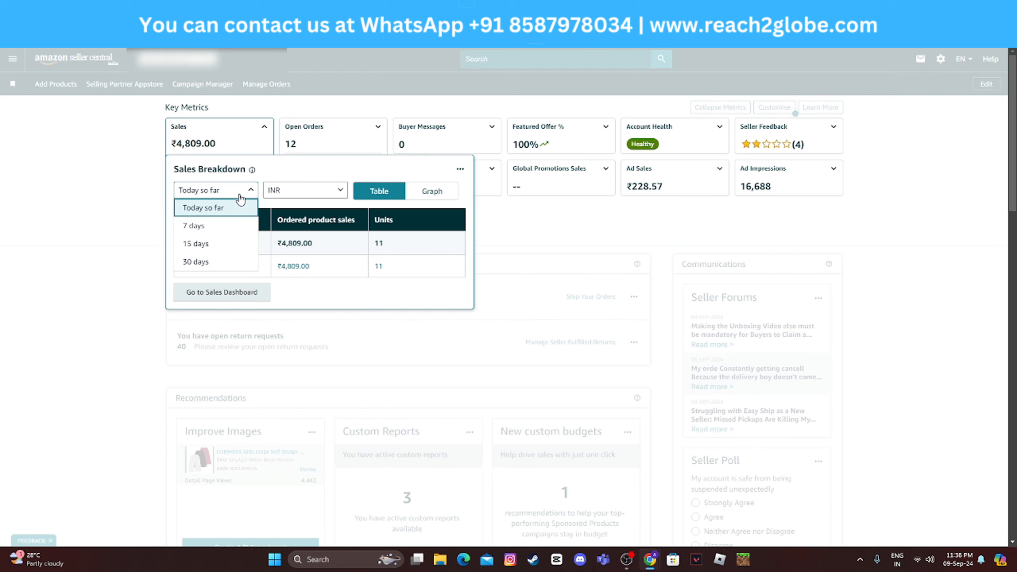
left_click(204, 263)
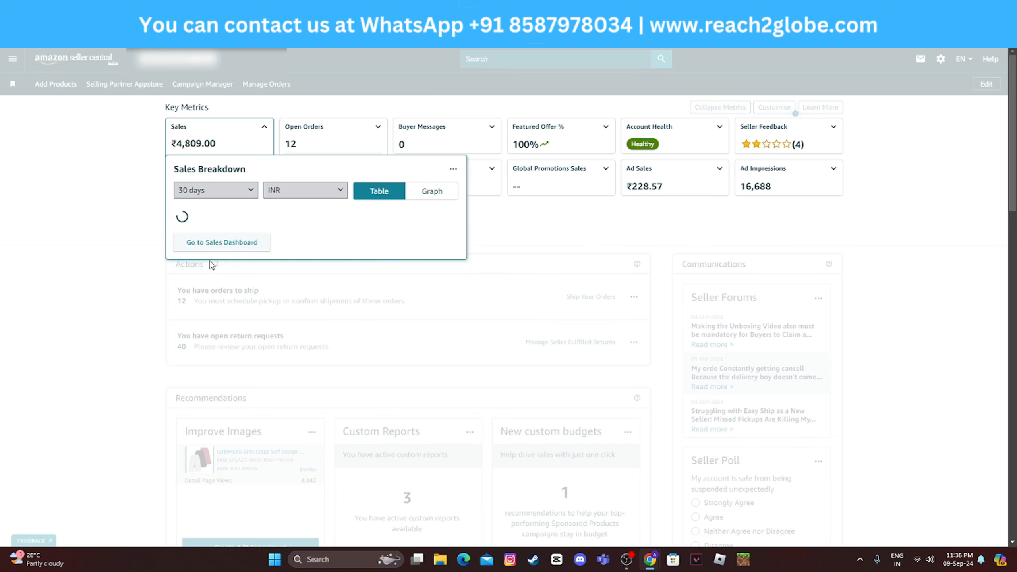
left_click(248, 191)
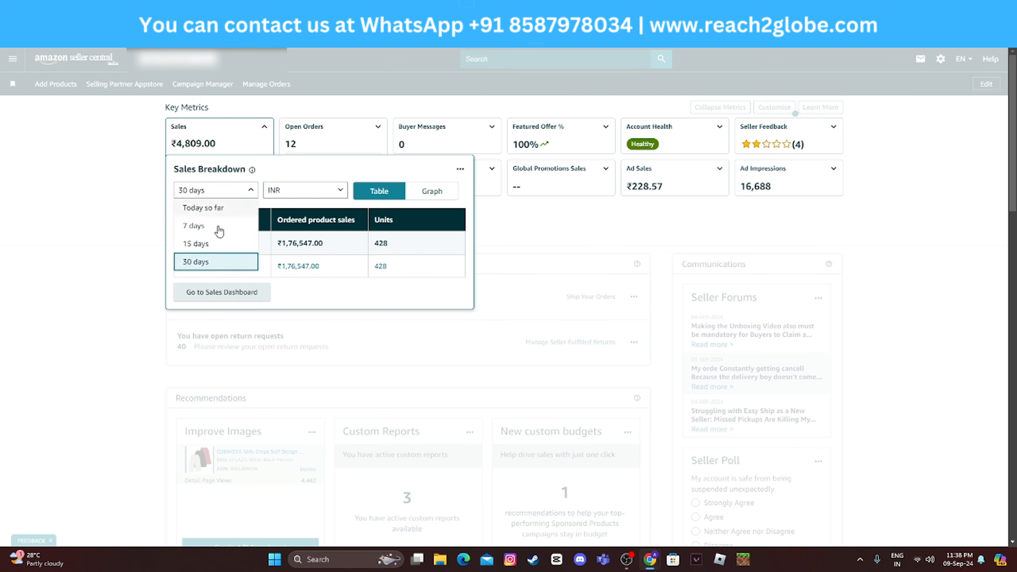
left_click(202, 243)
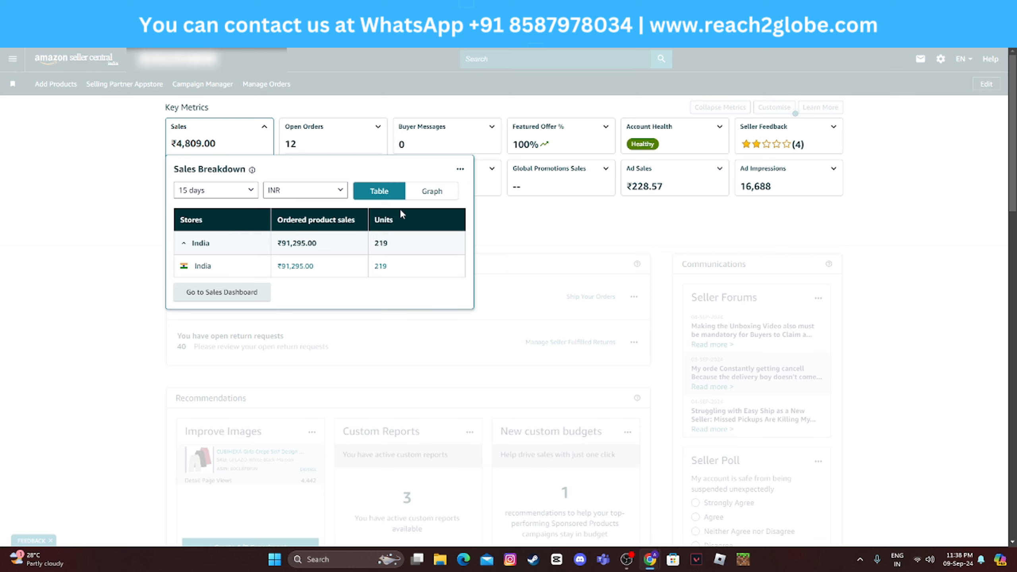
left_click(430, 192)
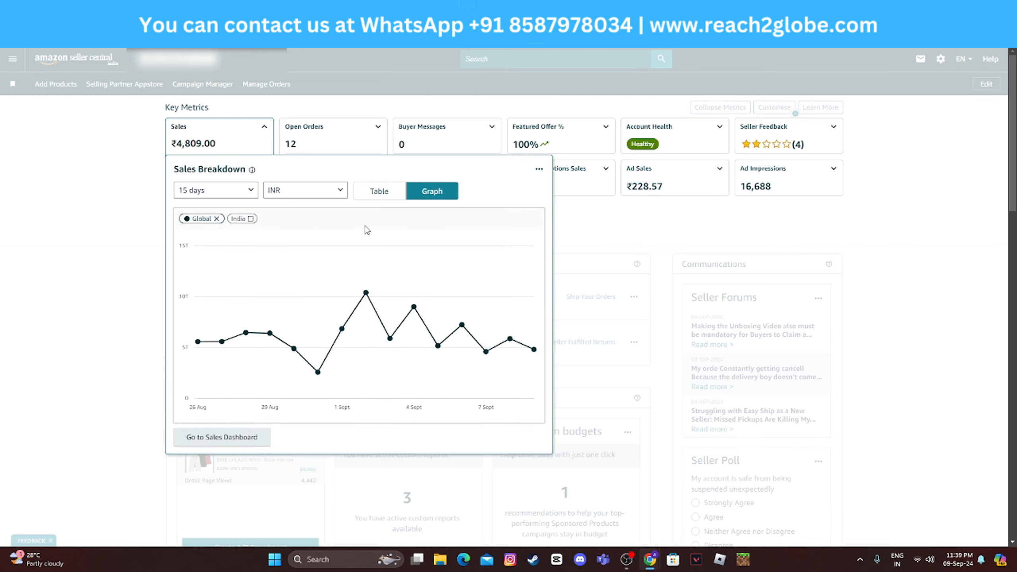
left_click(369, 195)
left_click(372, 137)
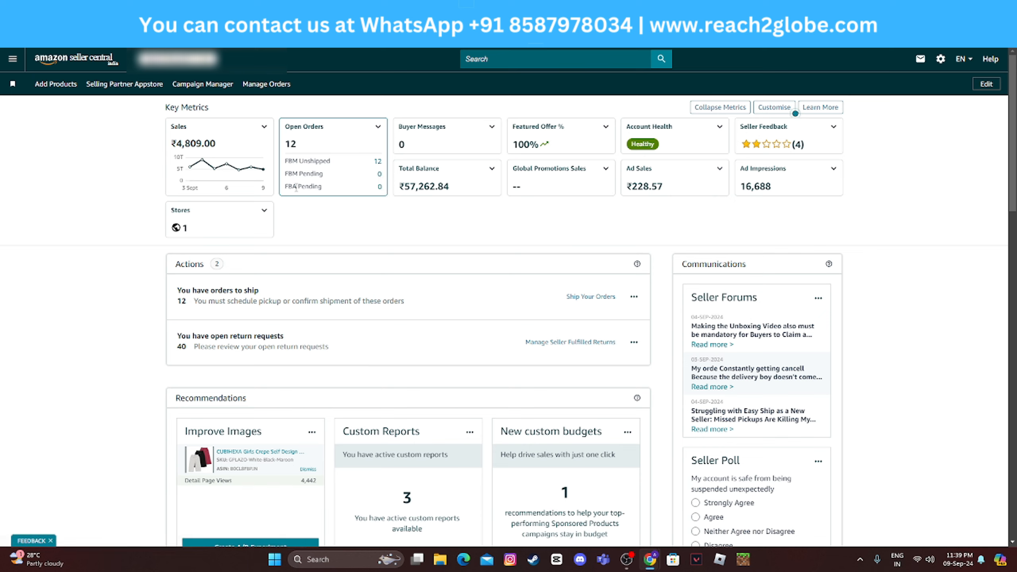
Check FBA Pending under Open Orders and view the Buyer Messages and Featured Offer % breakdowns.
left_click_drag(297, 186, 286, 190)
left_click(379, 187)
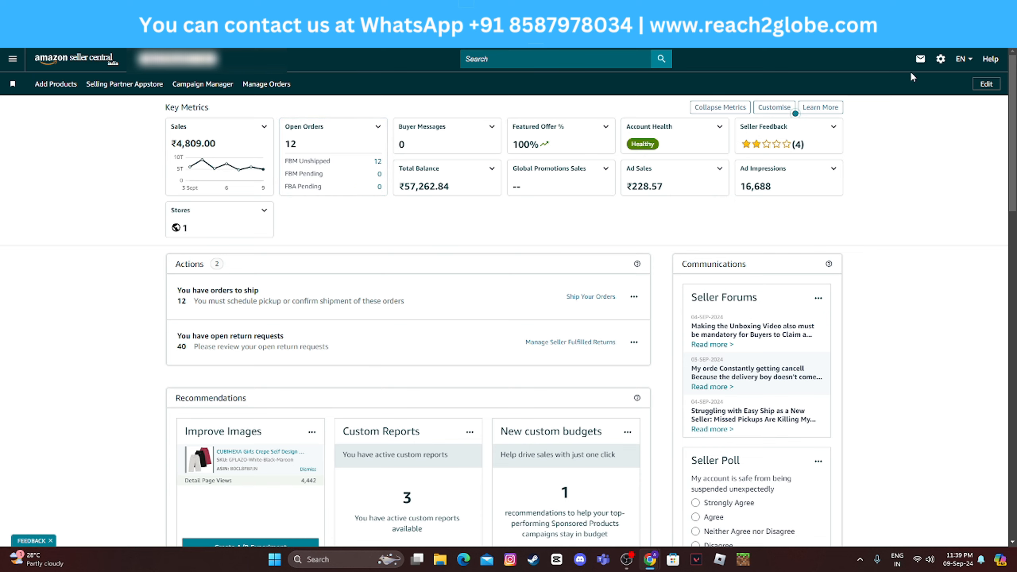
left_click(492, 146)
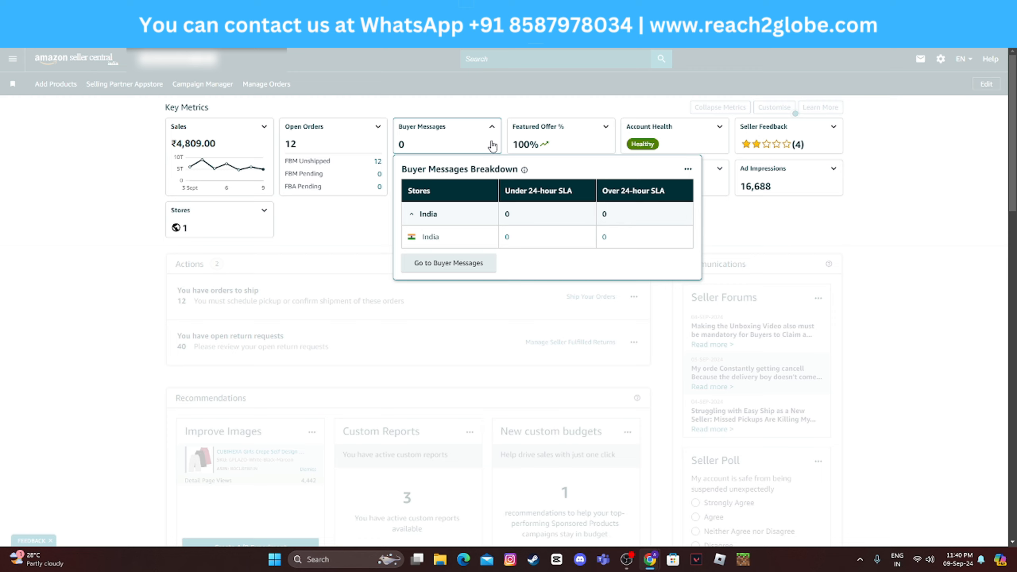
left_click(561, 145)
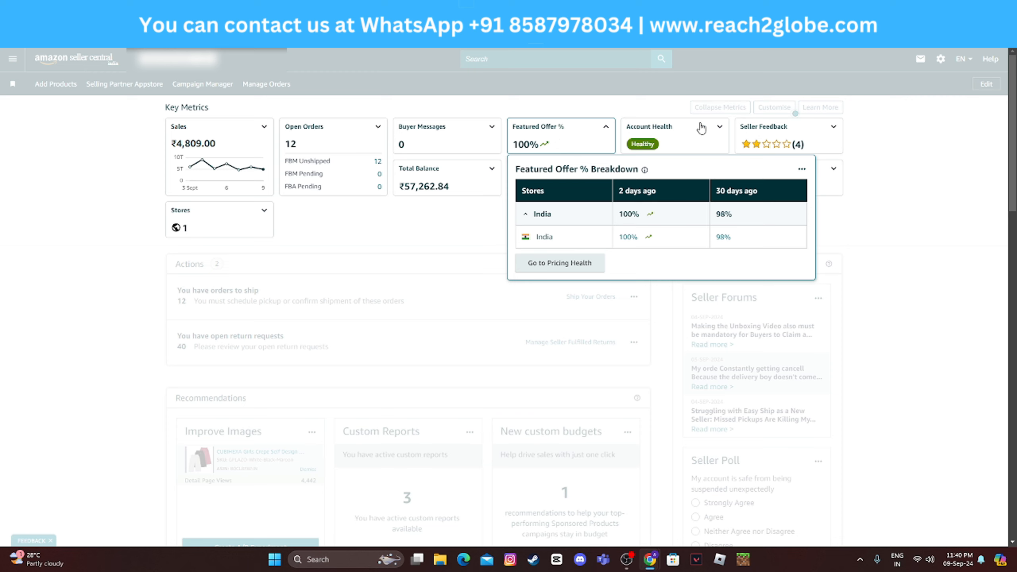
Open the Account Health page from India's health rating, review the Order Defect Rate and policy compliance, and return to the home dashboard.
left_click(720, 128)
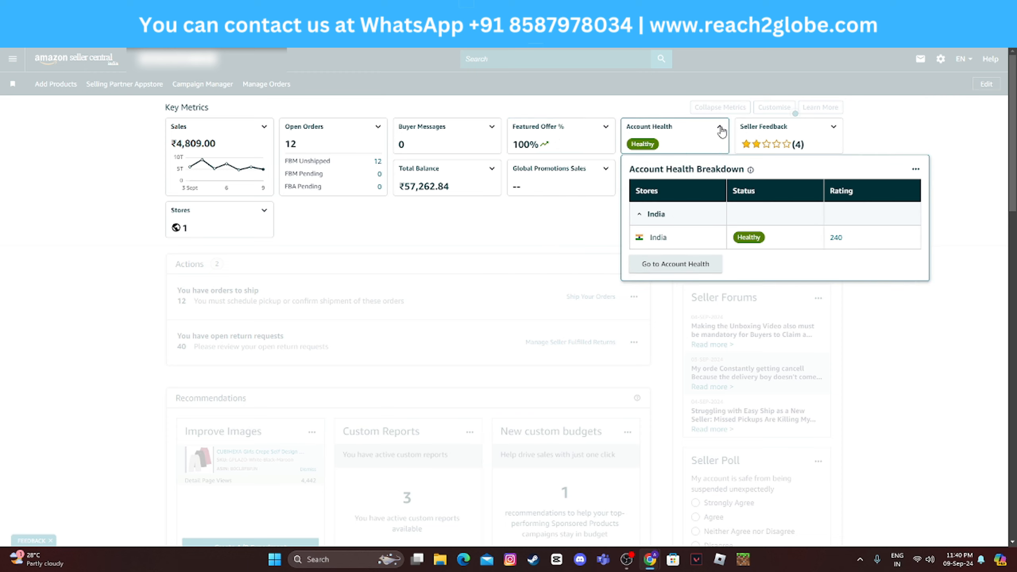
left_click(837, 239)
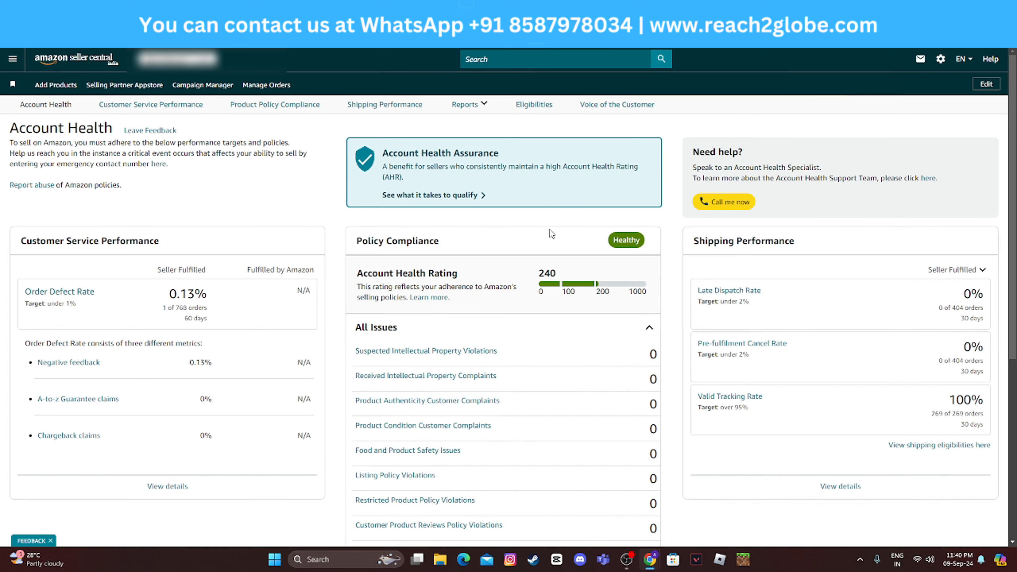
scroll(470, 229, "down", 5)
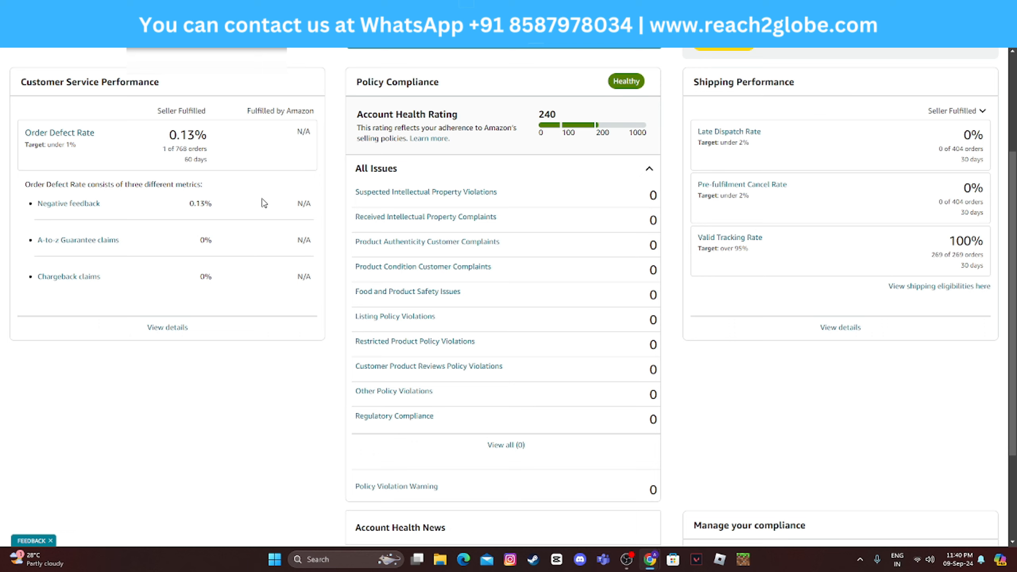
left_click_drag(168, 138, 209, 143)
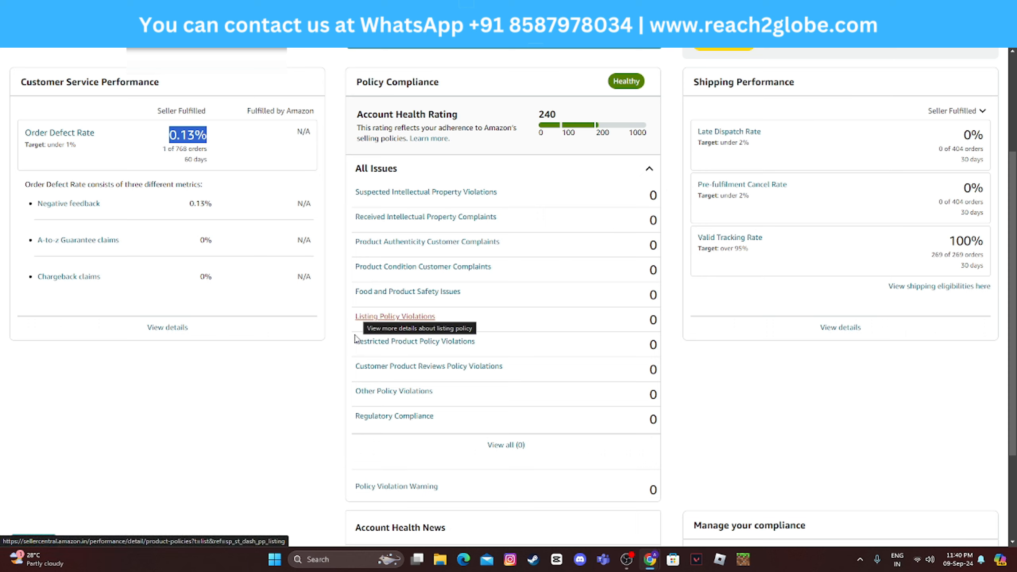
scroll(457, 301, "up", 4)
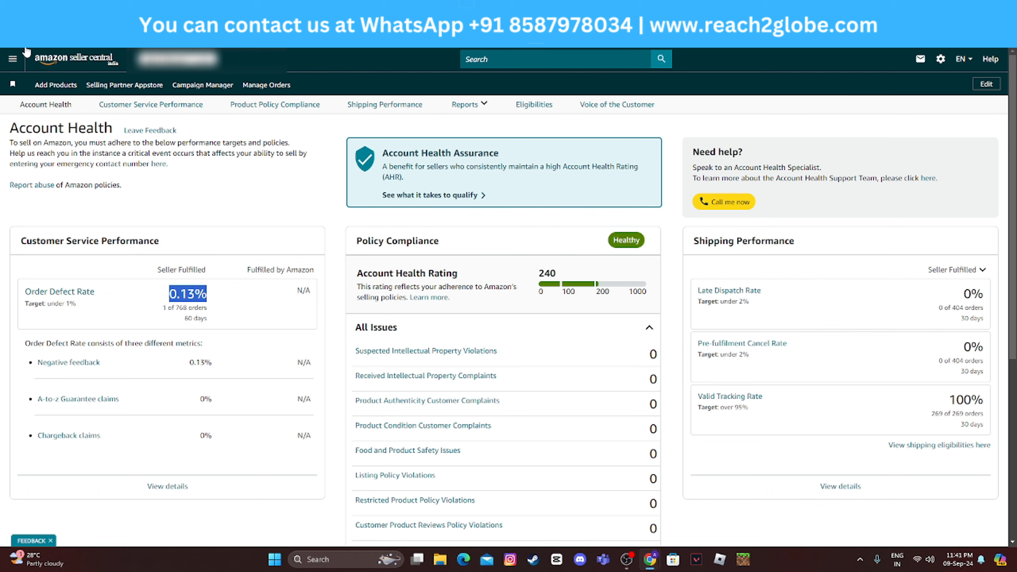
left_click(70, 68)
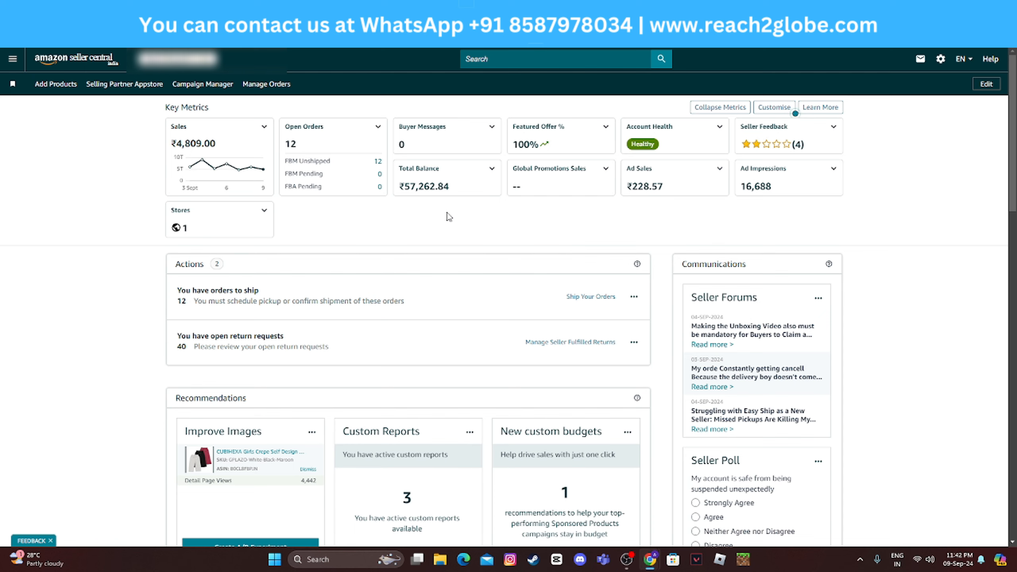
View the Total Balance and Global Promotions Sales breakdowns and close them.
left_click(464, 191)
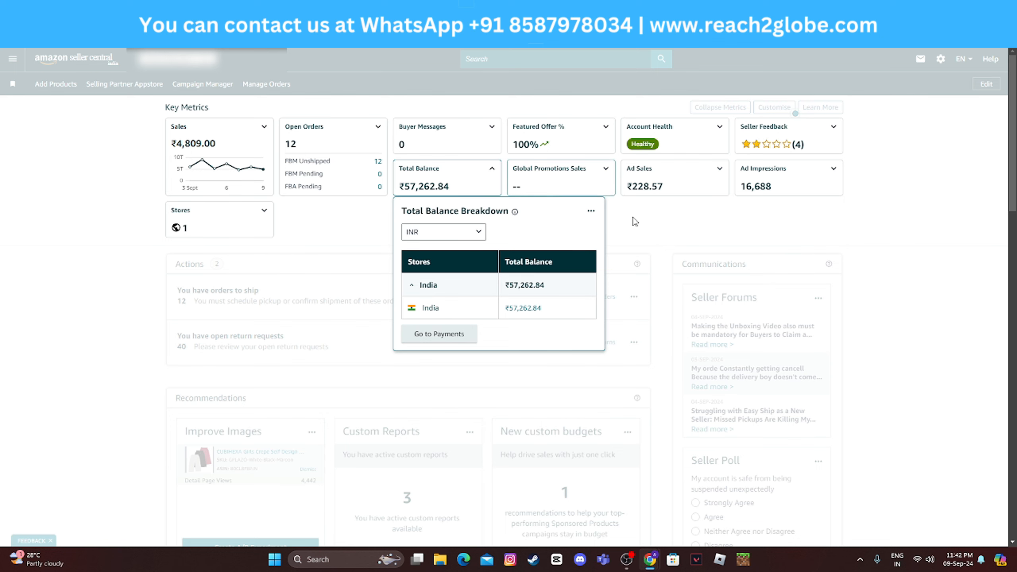
left_click(559, 196)
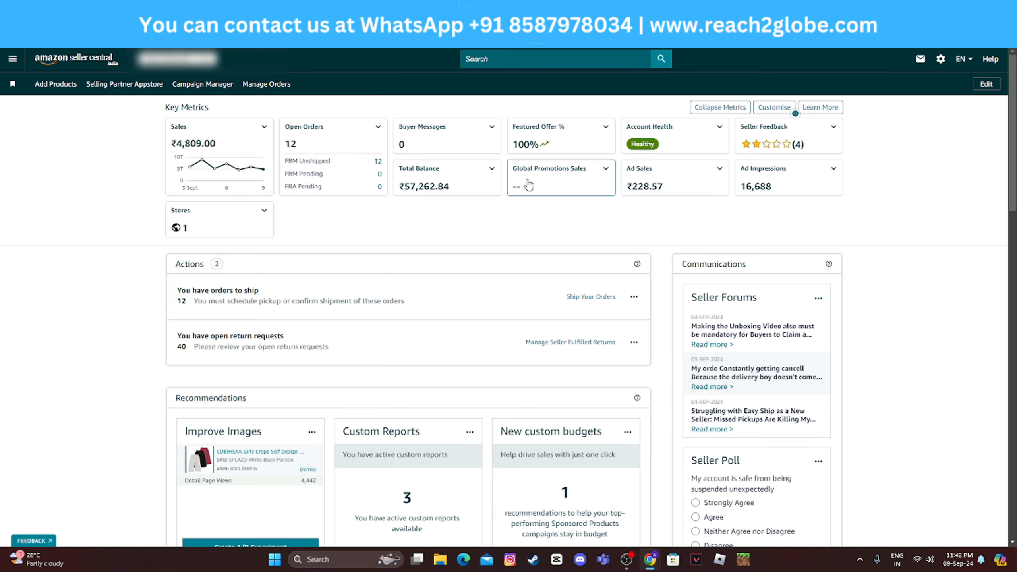
left_click(571, 182)
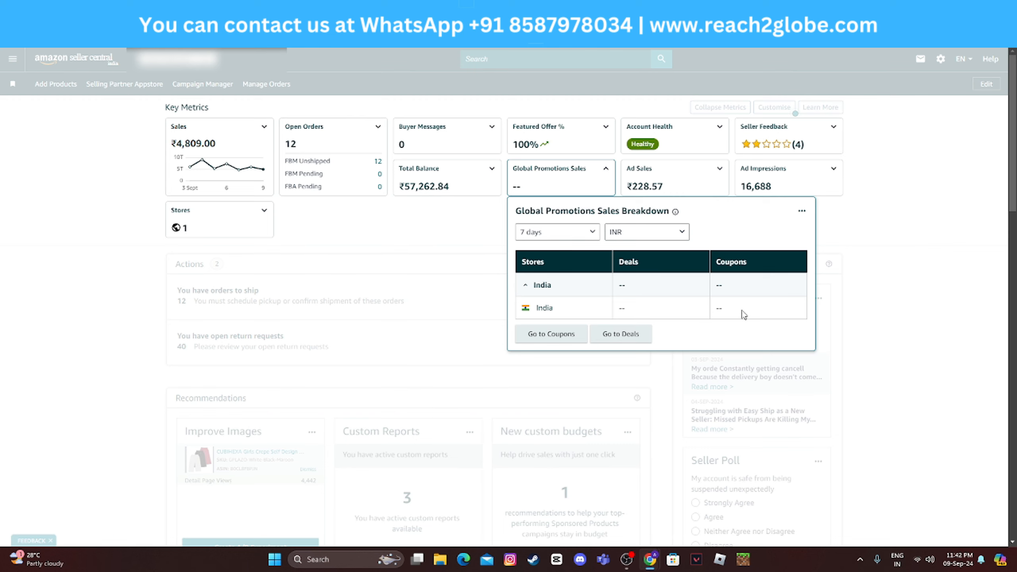
left_click(868, 283)
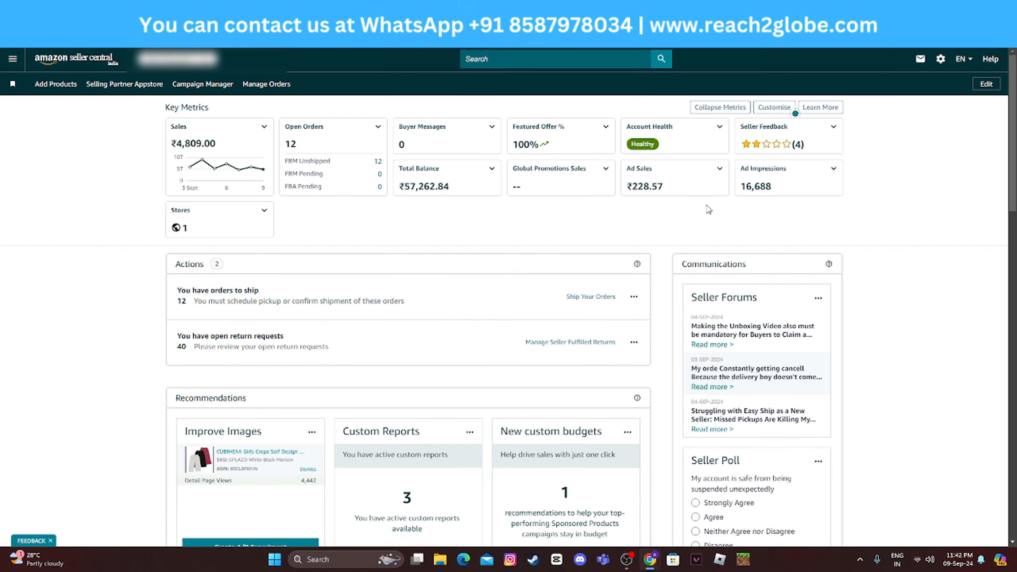
View the Sponsored Products Sales Breakdown, highlighting the ad spend and attributed sales figures, and close it.
left_click(689, 184)
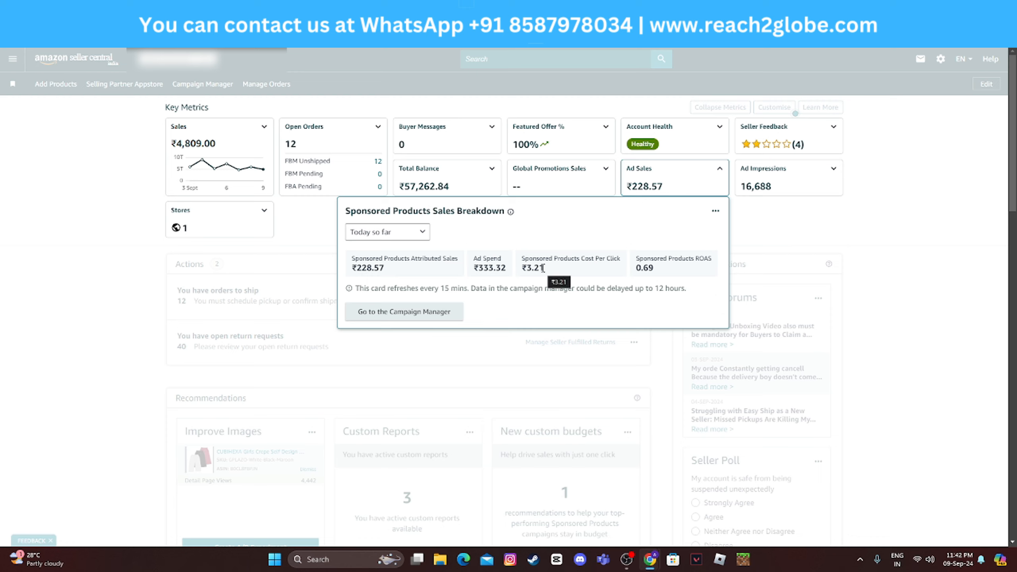
double_click(492, 270)
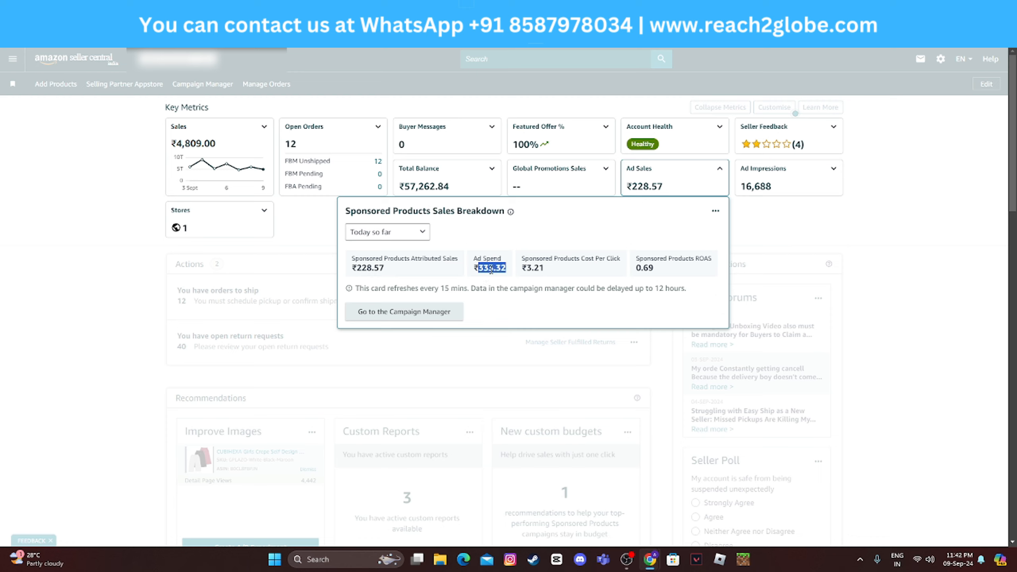
double_click(372, 269)
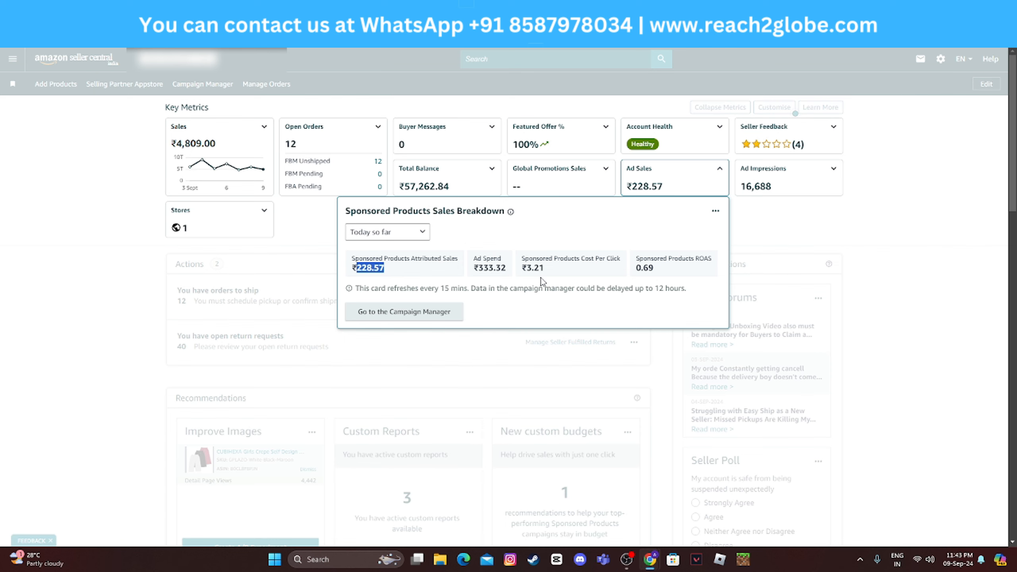
left_click(767, 242)
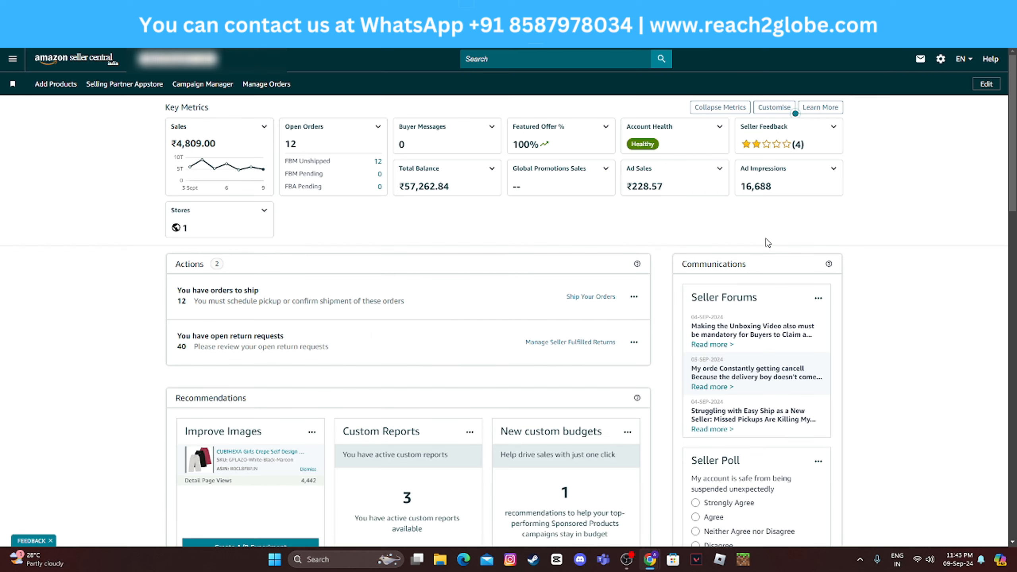
Try to view the Sponsored Products Impressions Breakdown for 30 days, and close it.
left_click(778, 188)
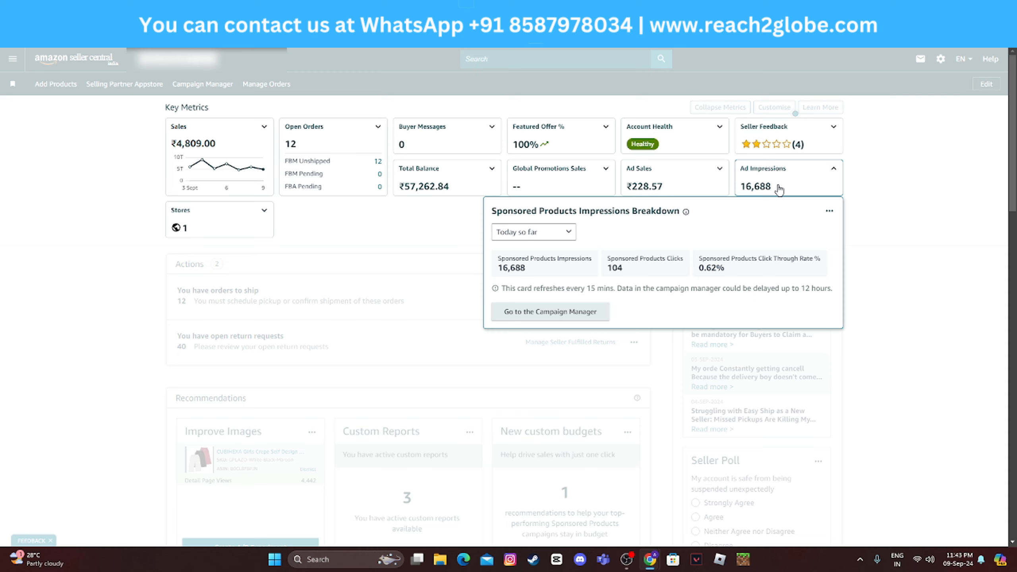
left_click(550, 232)
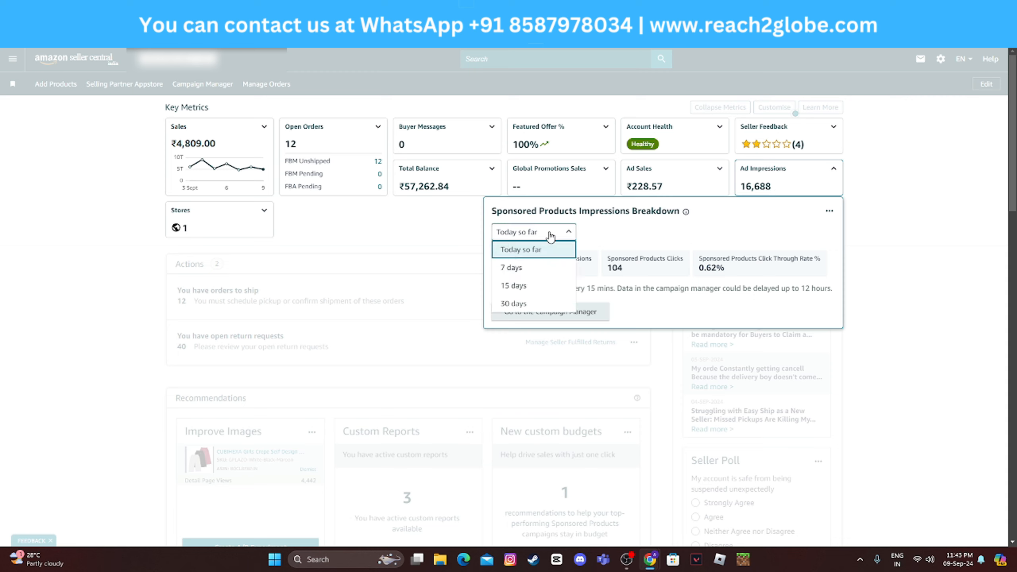
left_click(535, 305)
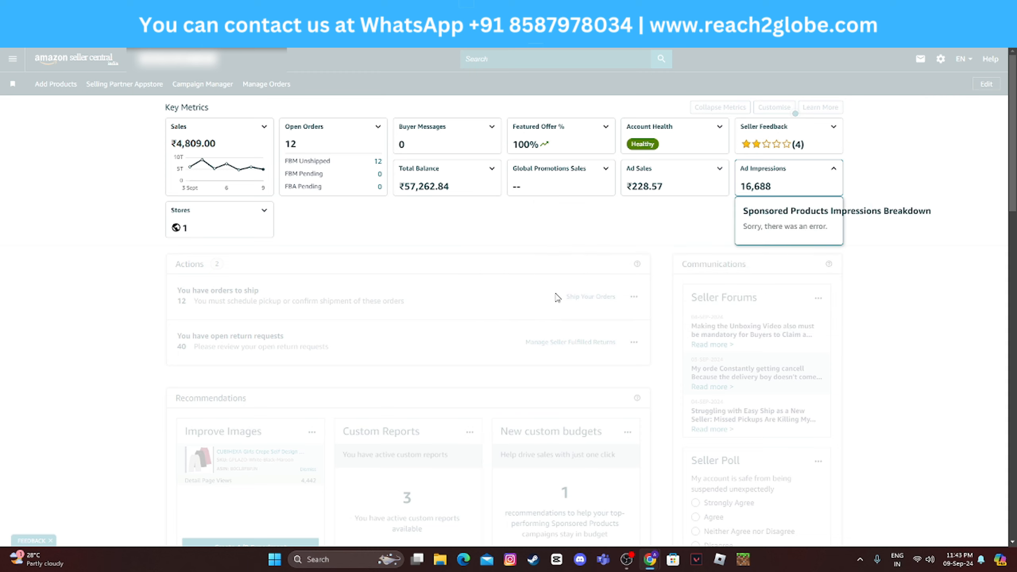
left_click(769, 186)
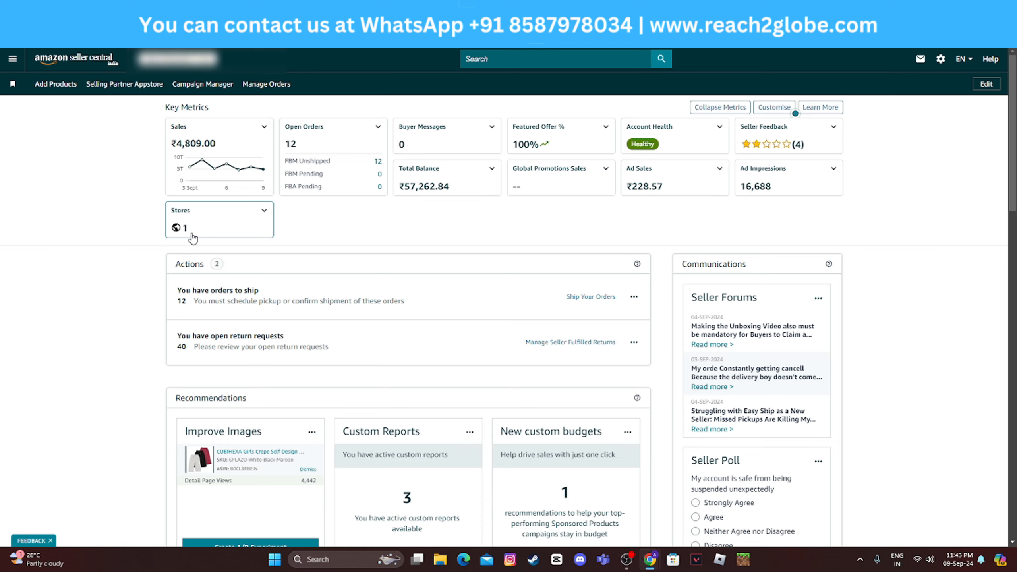
View the Stores list, go to Add Stores, and look over the global selling page down to its Sales Summary.
left_click(221, 227)
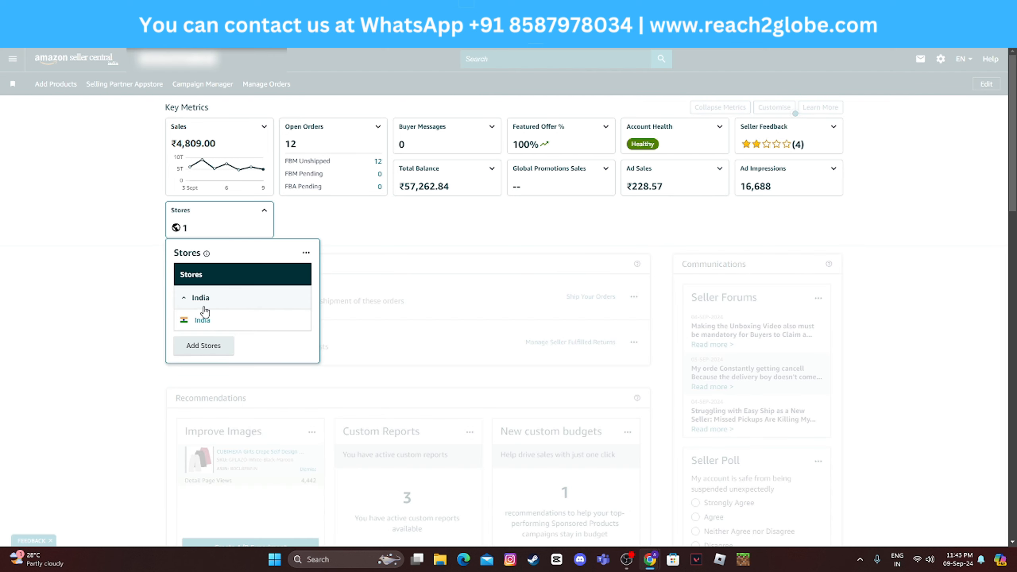
left_click(203, 345)
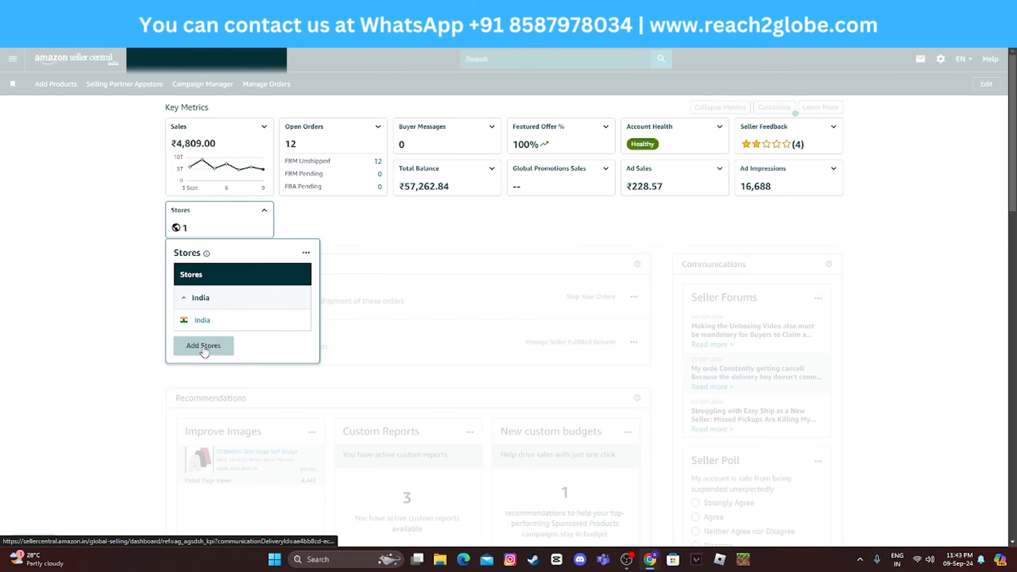
scroll(229, 267, "down", 3)
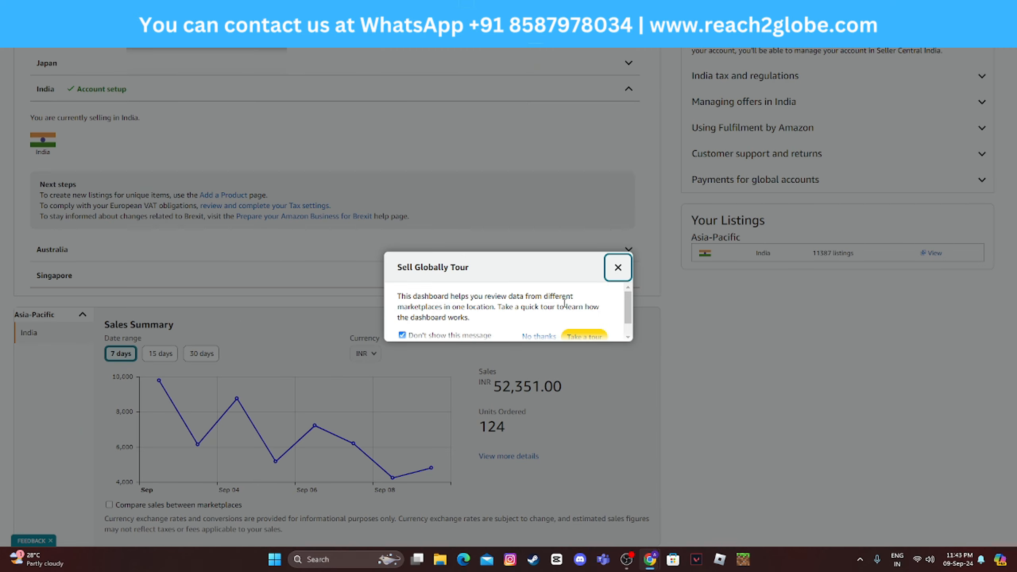
Dismiss the Sell Globally Tour prompt, look over the Asia-Pacific marketplaces and Sales Summary, and return to the home dashboard.
left_click(619, 268)
scroll(176, 193, "up", 4)
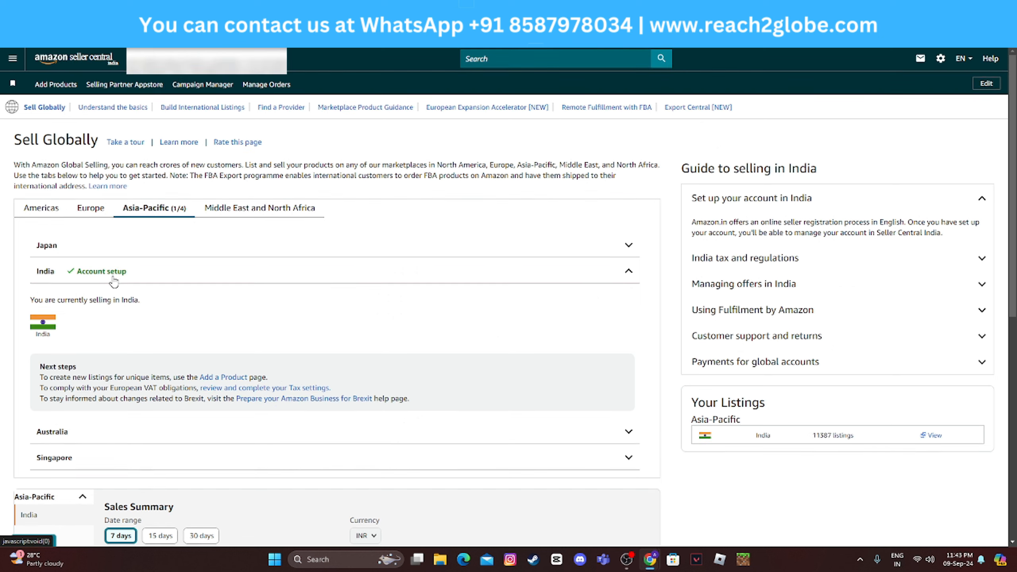
scroll(75, 304, "down", 3)
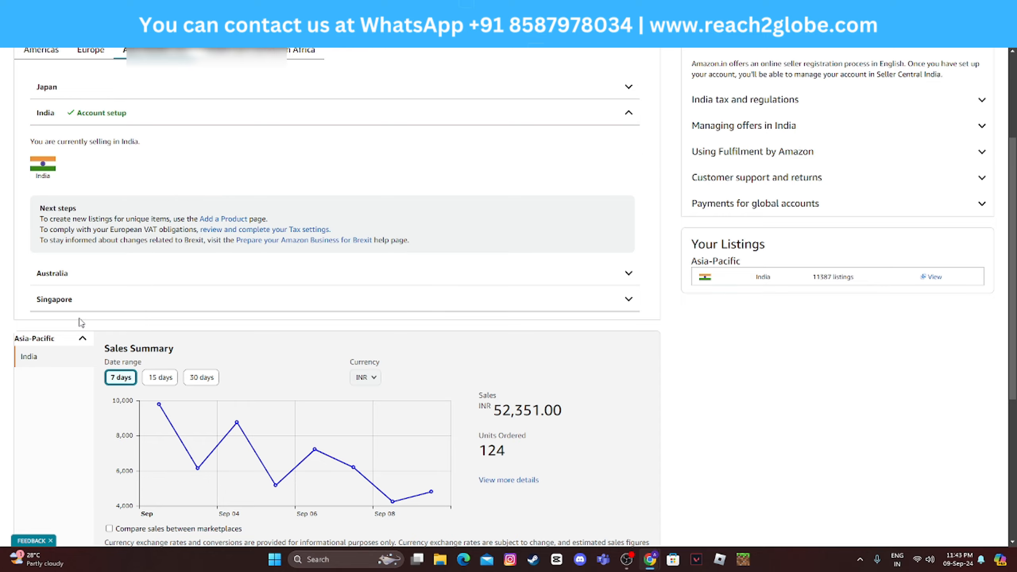
scroll(157, 238, "up", 3)
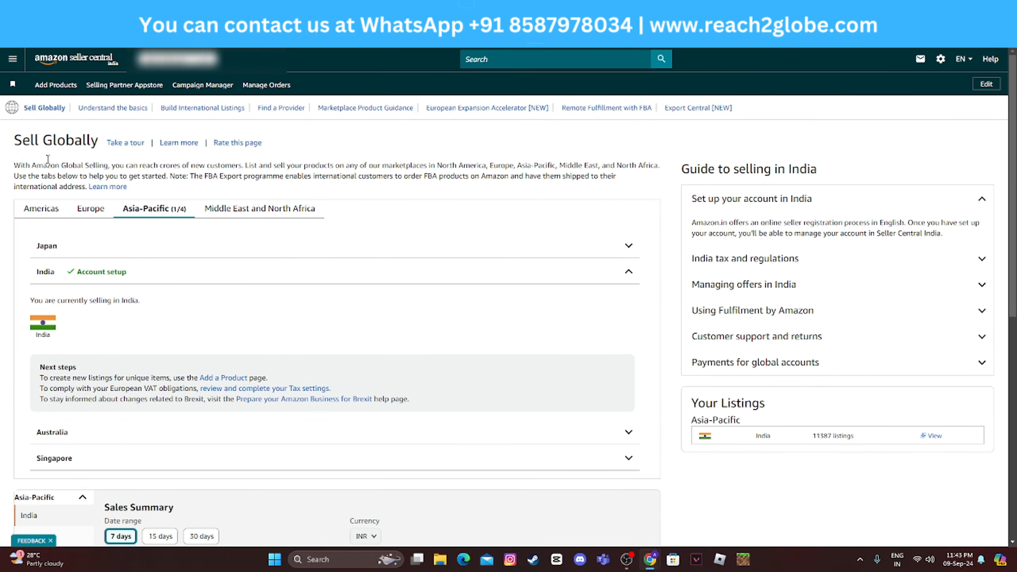
left_click(13, 60)
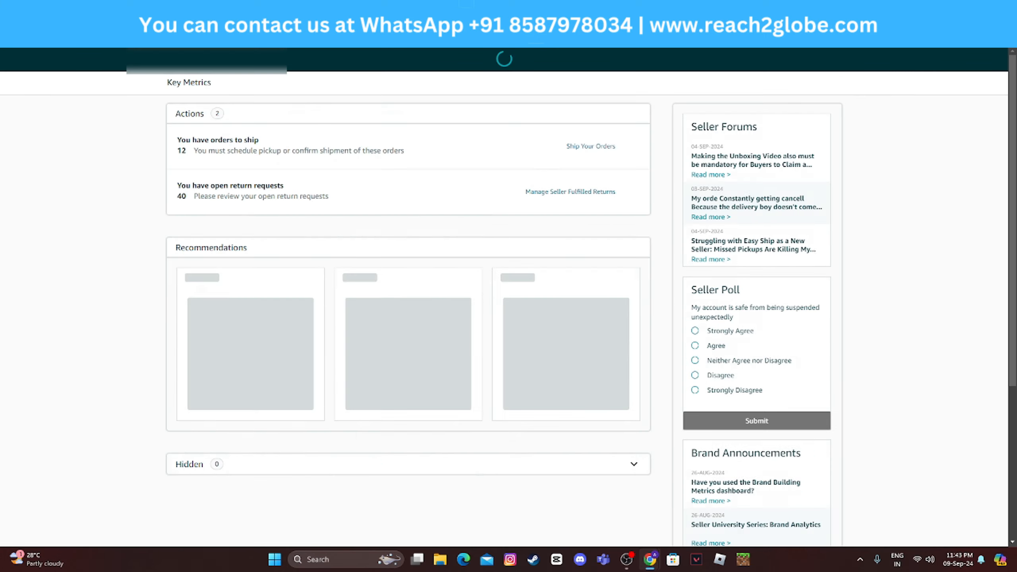
View the pending seller-fulfilled returns from the dashboard's Actions section, look through the requests, and go back to the dashboard.
scroll(436, 180, "down", 4)
scroll(437, 180, "up", 4)
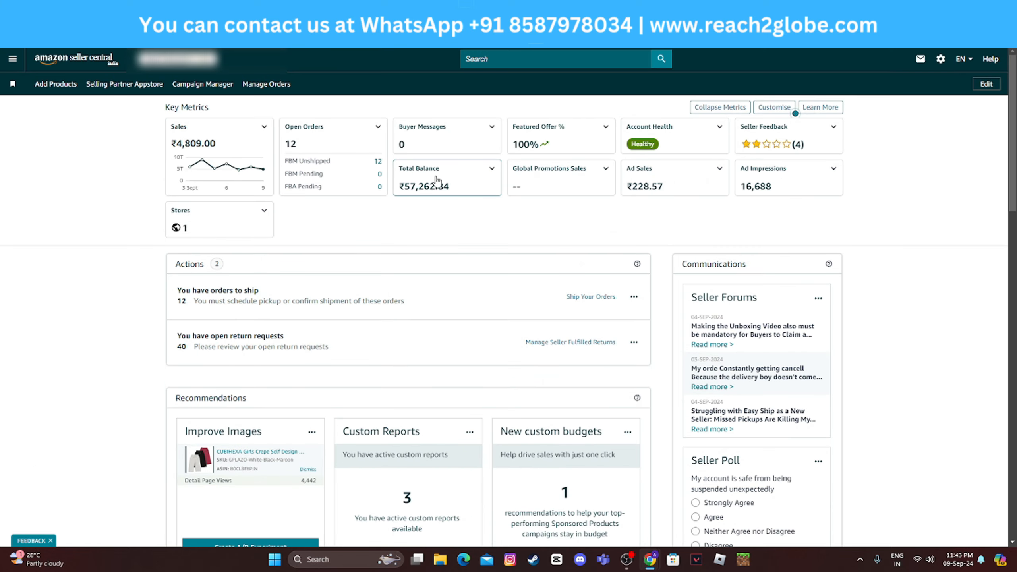
scroll(436, 180, "down", 2)
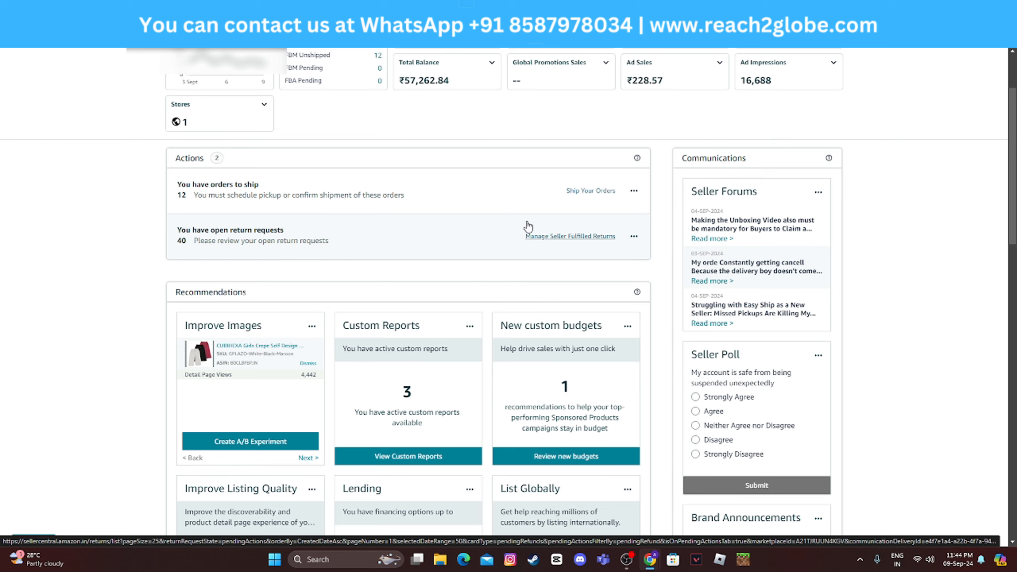
left_click(548, 239)
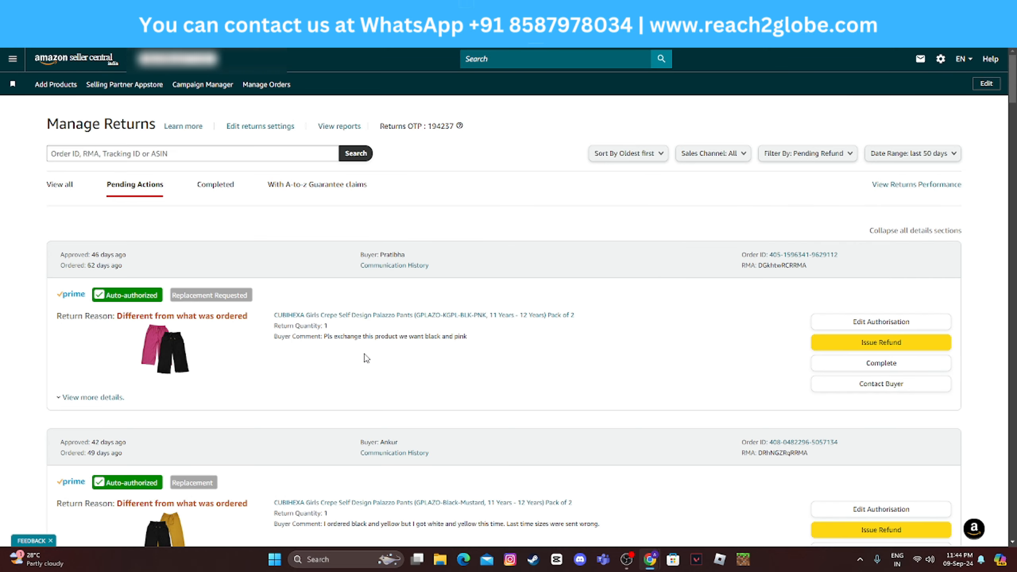
scroll(366, 358, "down", 7)
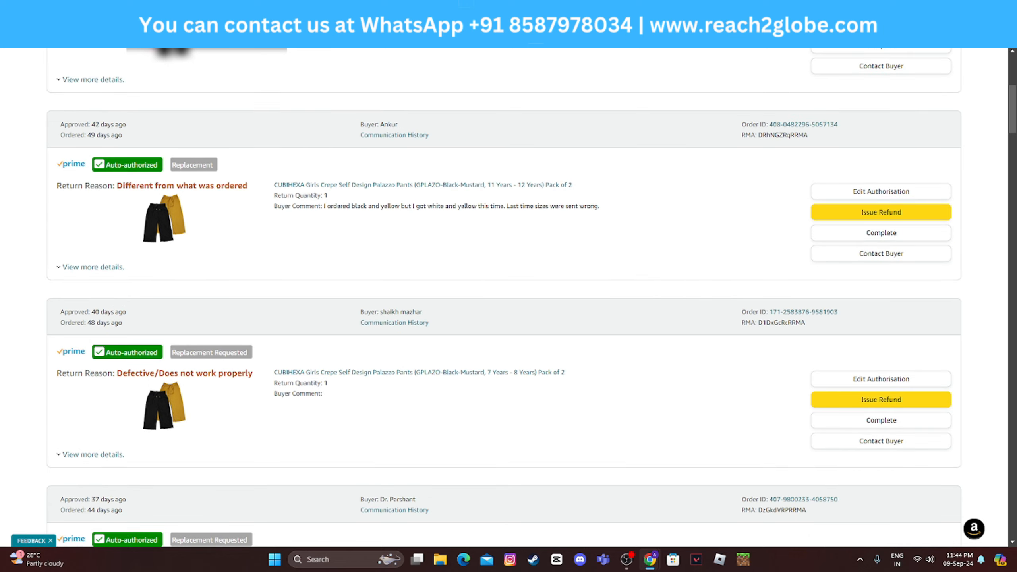
left_click(12, 33)
Look over the Recommendations cards down to the page footer, view the active Custom Reports, and return to the dashboard.
scroll(362, 173, "up", 4)
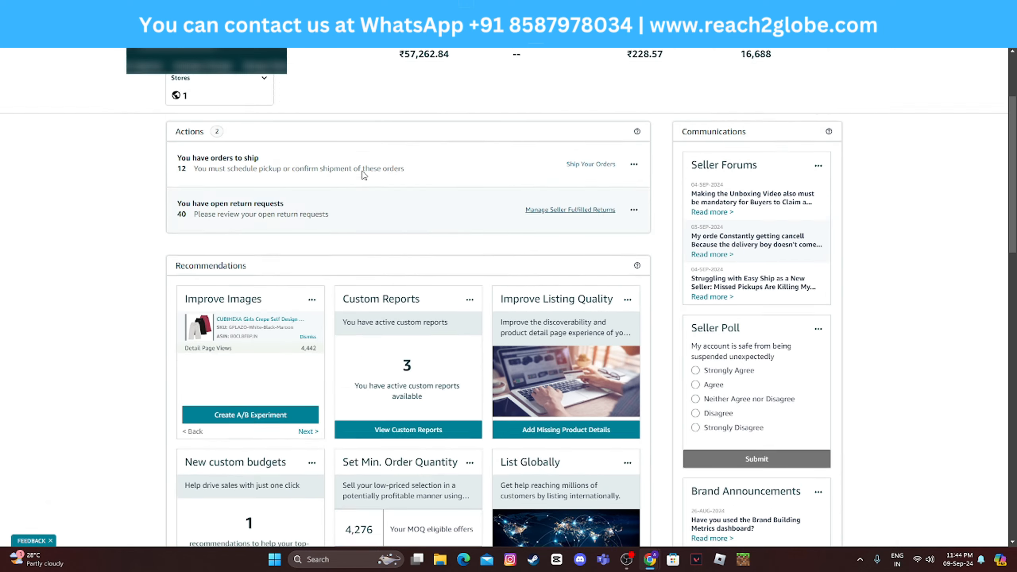
scroll(363, 173, "down", 3)
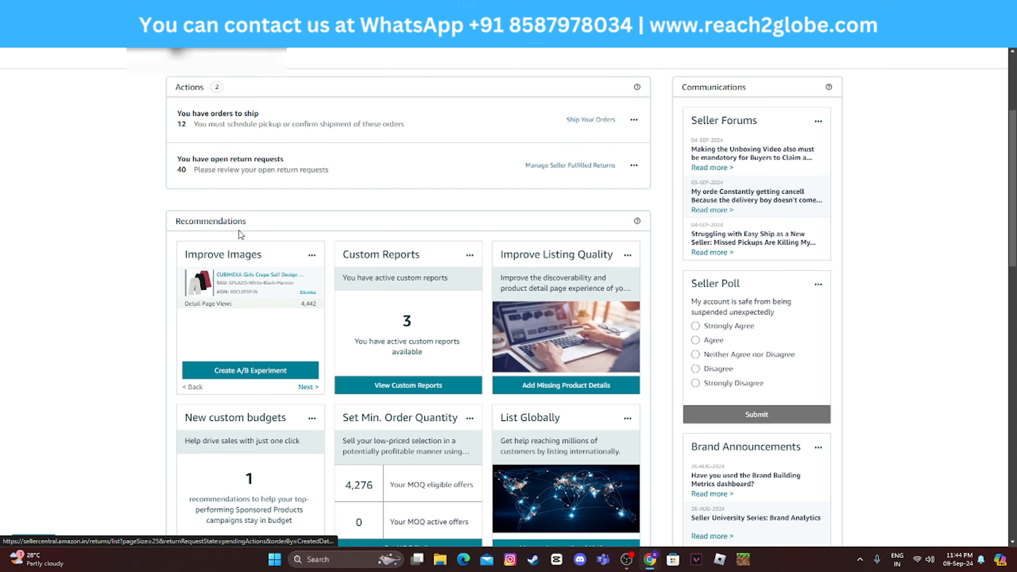
scroll(223, 260, "down", 7)
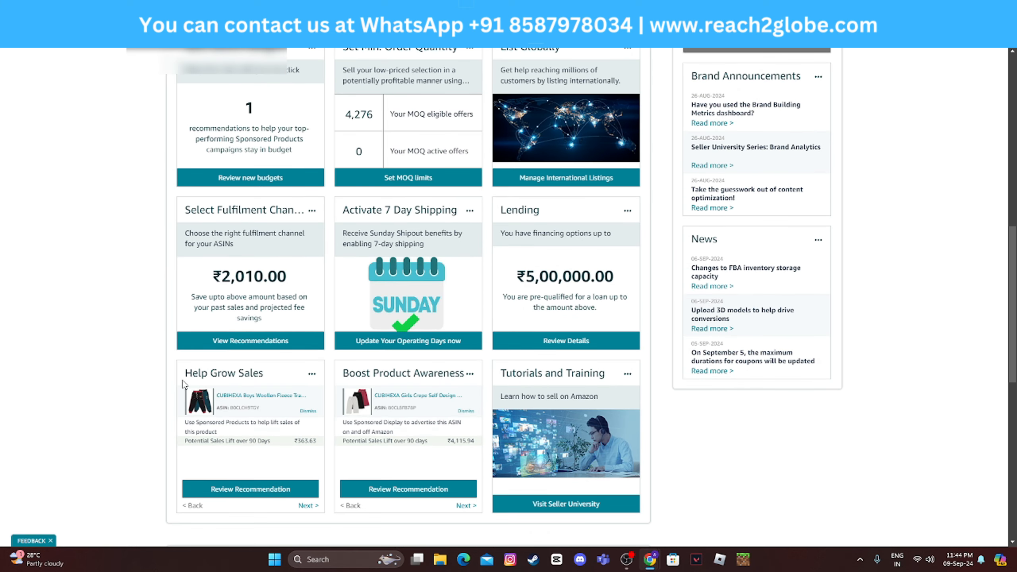
scroll(256, 396, "down", 4)
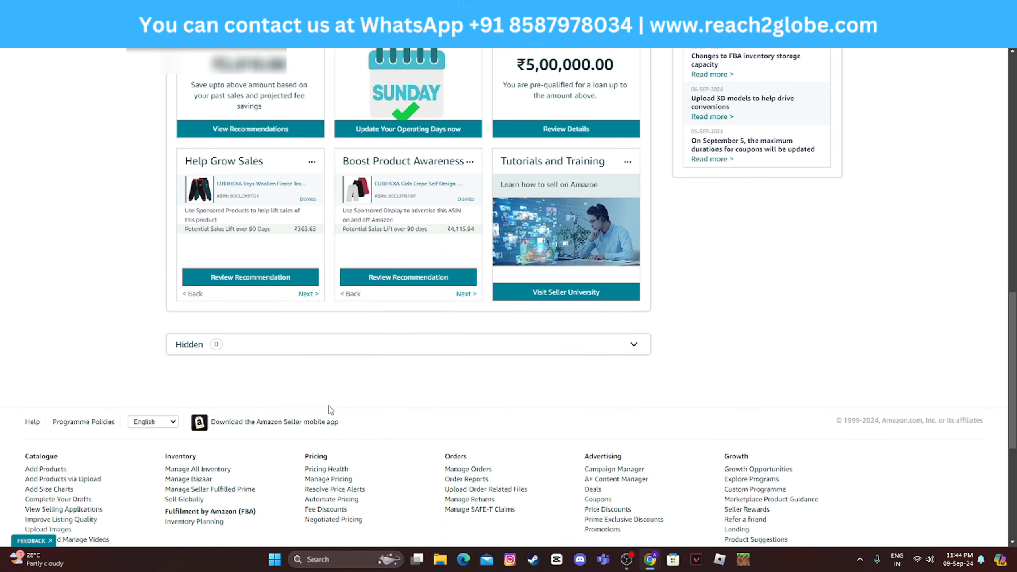
scroll(374, 363, "up", 4)
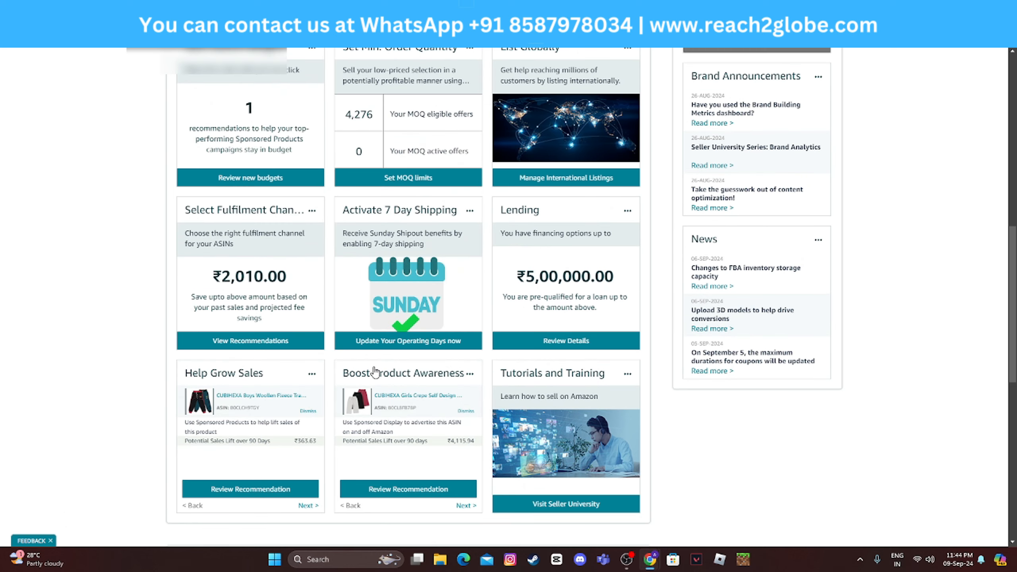
scroll(374, 372, "up", 6)
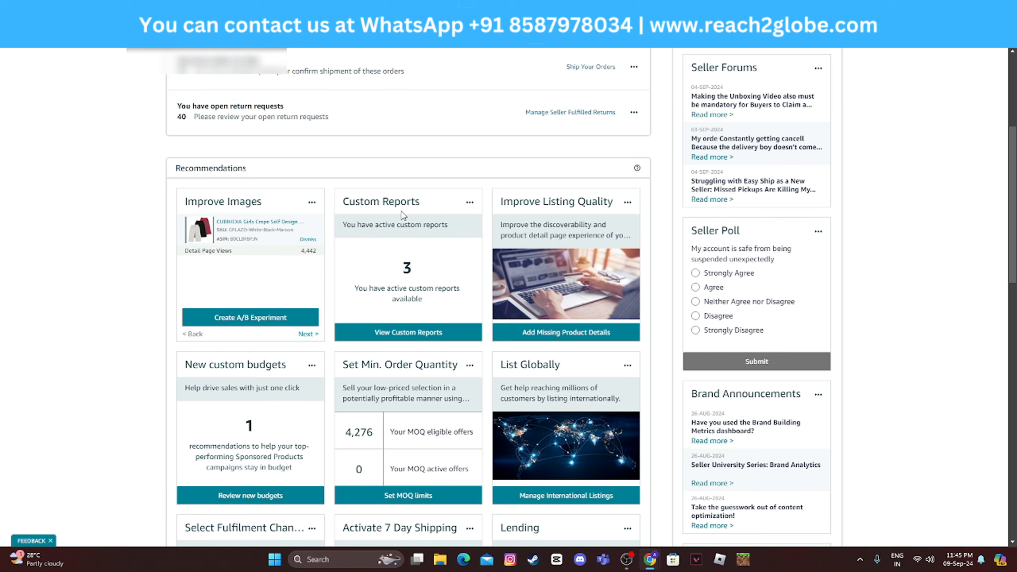
left_click(399, 333)
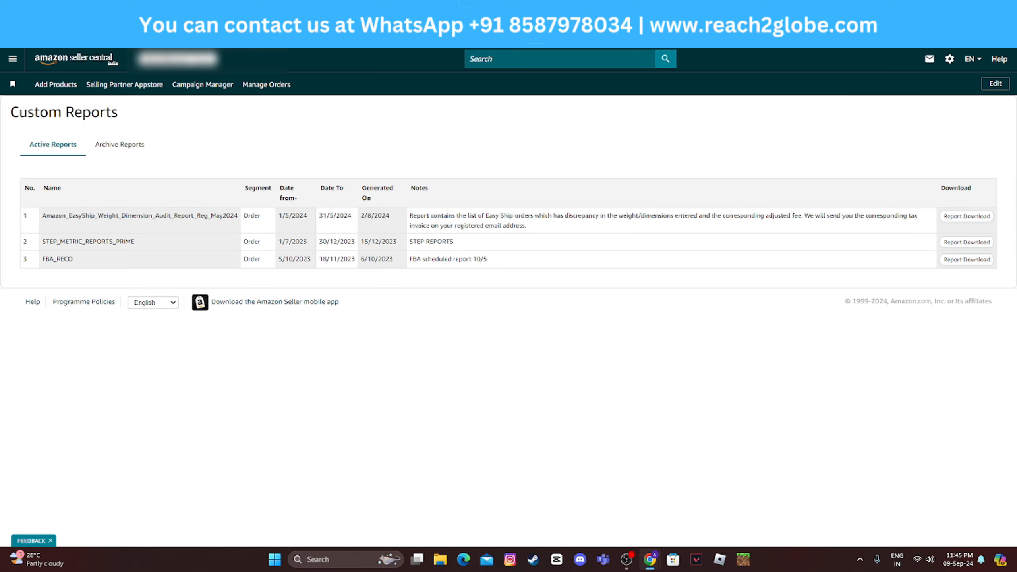
left_click(11, 33)
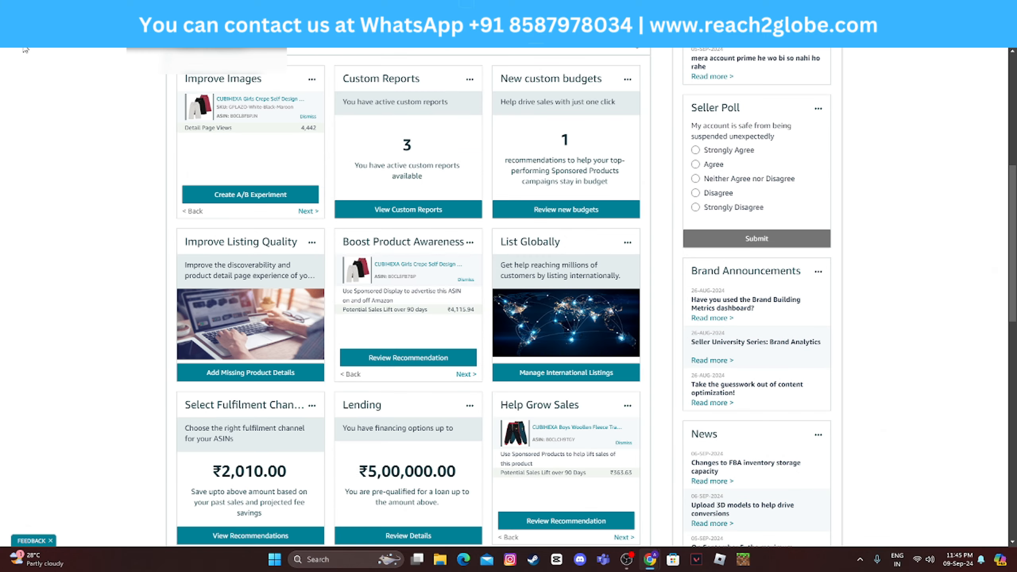
Review the New custom budgets recommendation for the Sponsored Products campaign, close it without applying, and return to the dashboard.
scroll(329, 159, "up", 2)
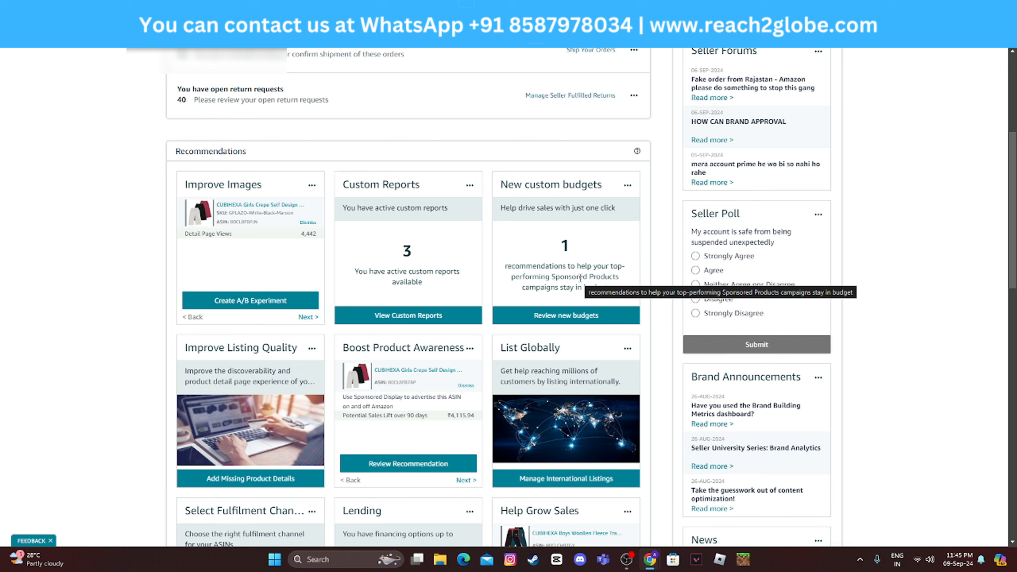
left_click(564, 316)
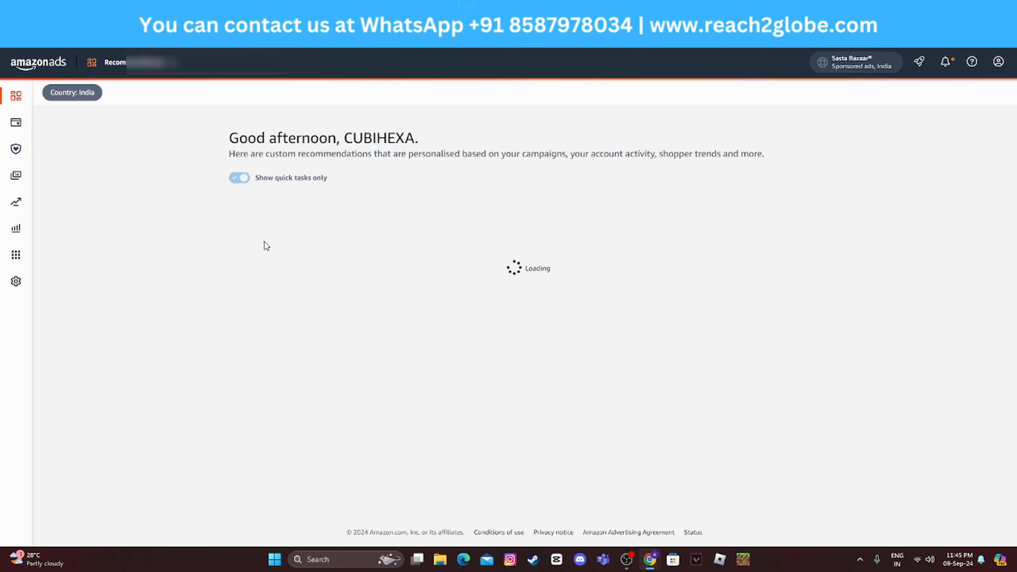
left_click(264, 242)
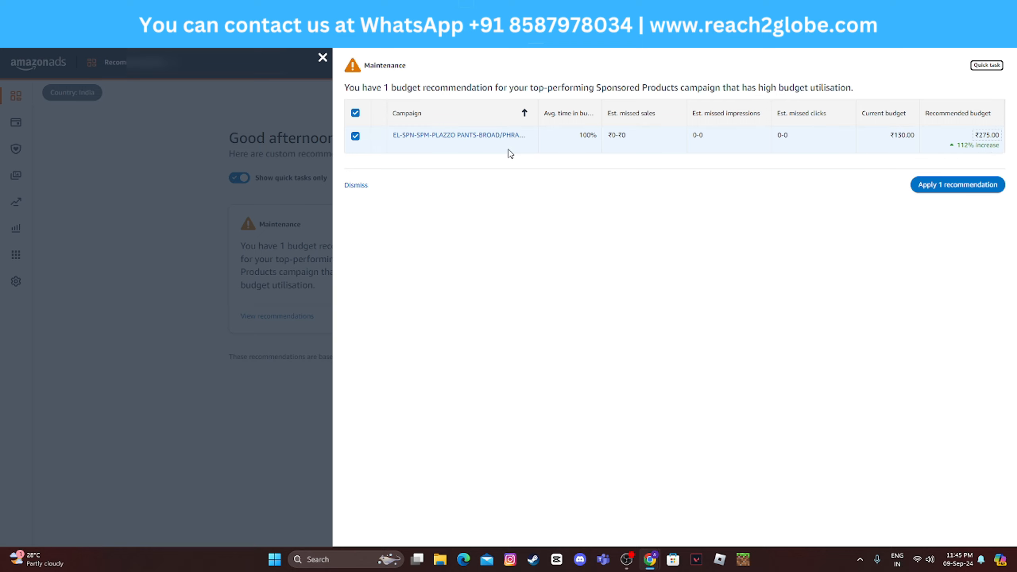
left_click(322, 57)
left_click(13, 33)
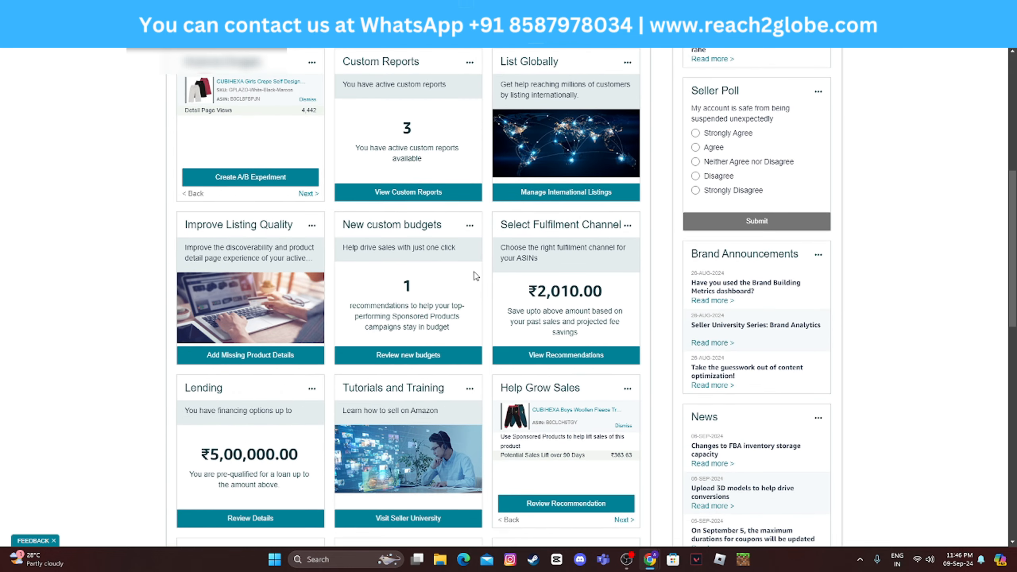
Go to the listings with missing product details from the Improve Listing Quality card and dismiss the What is new pop-up.
scroll(388, 283, "up", 2)
scroll(345, 309, "up", 2)
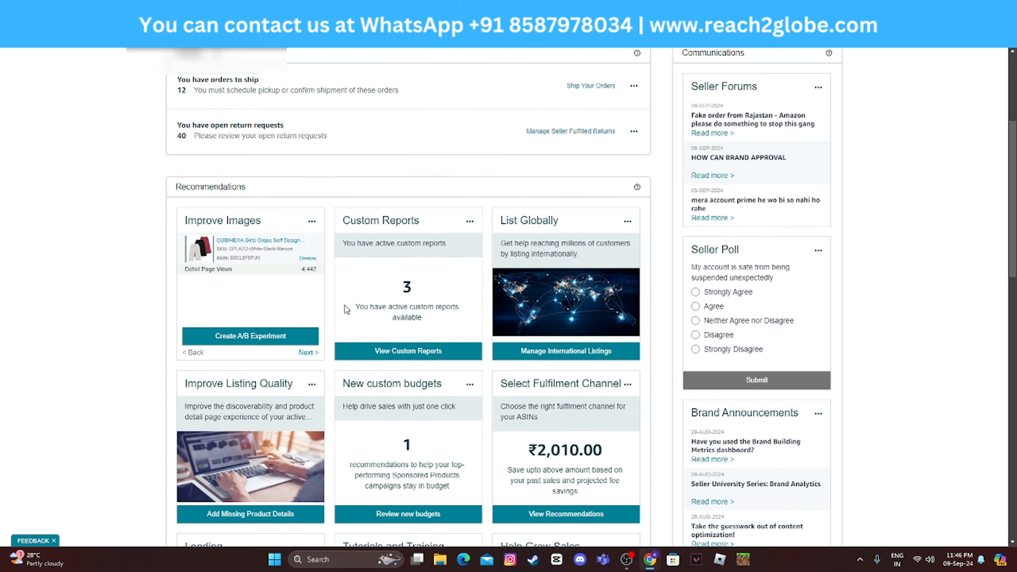
scroll(579, 263, "down", 4)
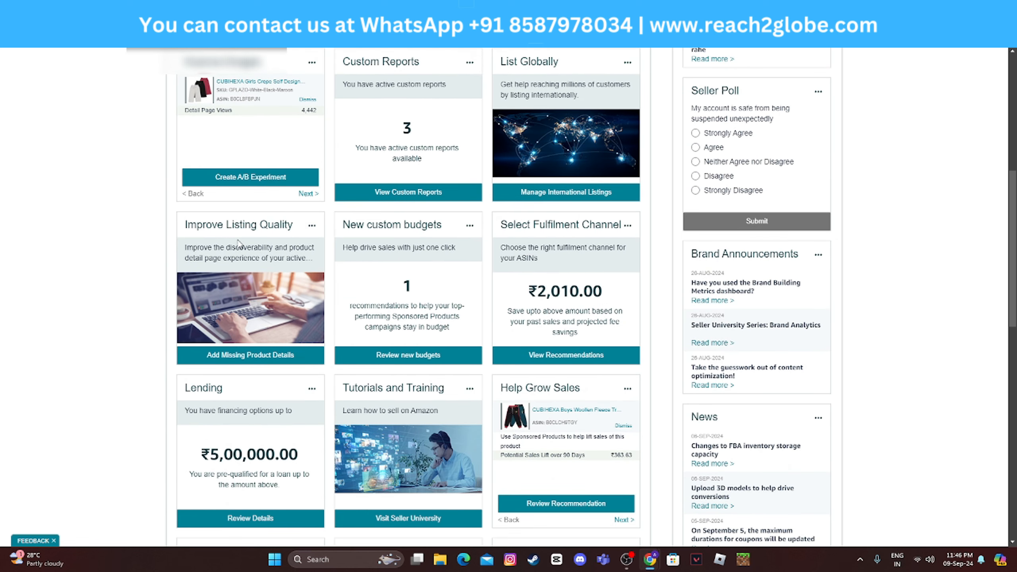
left_click(279, 362)
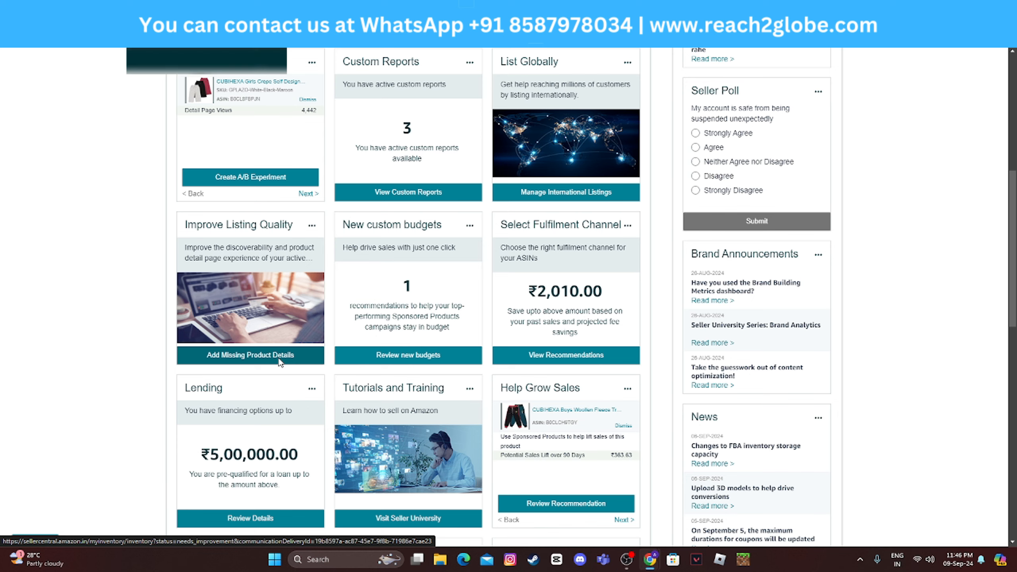
scroll(512, 362, "down", 7)
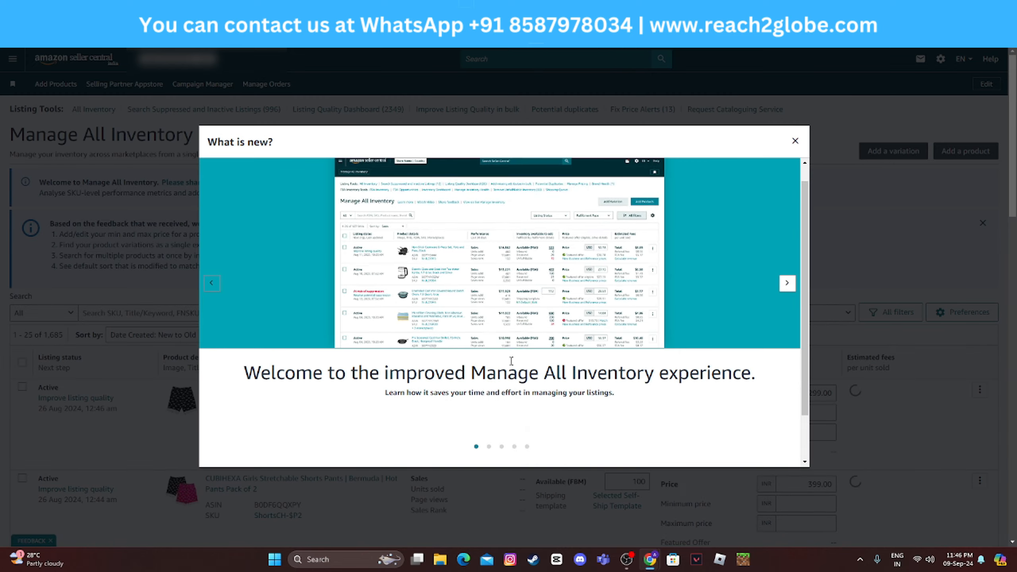
scroll(712, 281, "up", 1)
left_click(795, 141)
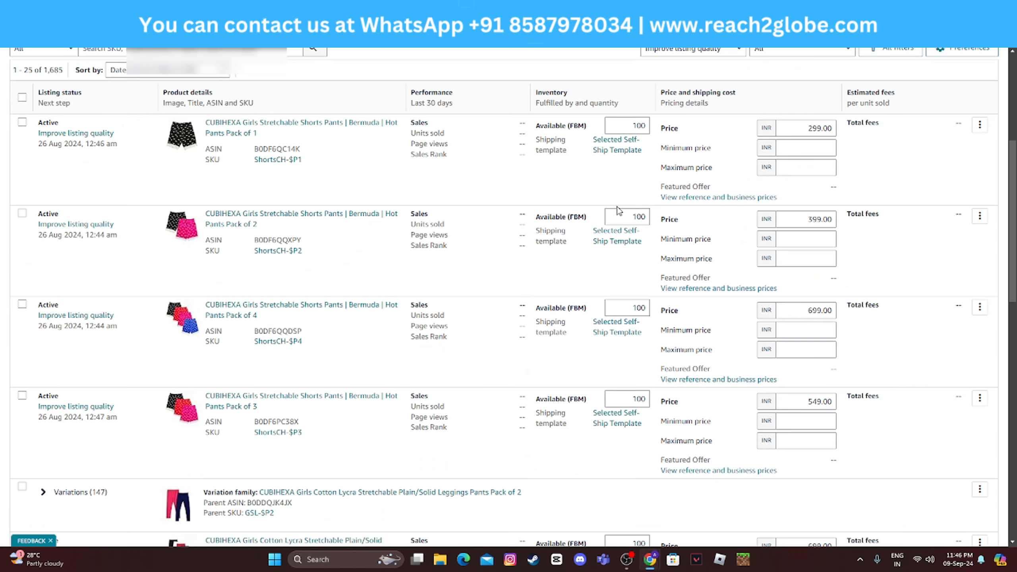
Look through the Manage All Inventory listings that need quality improvement and go back to the dashboard.
scroll(579, 244, "up", 5)
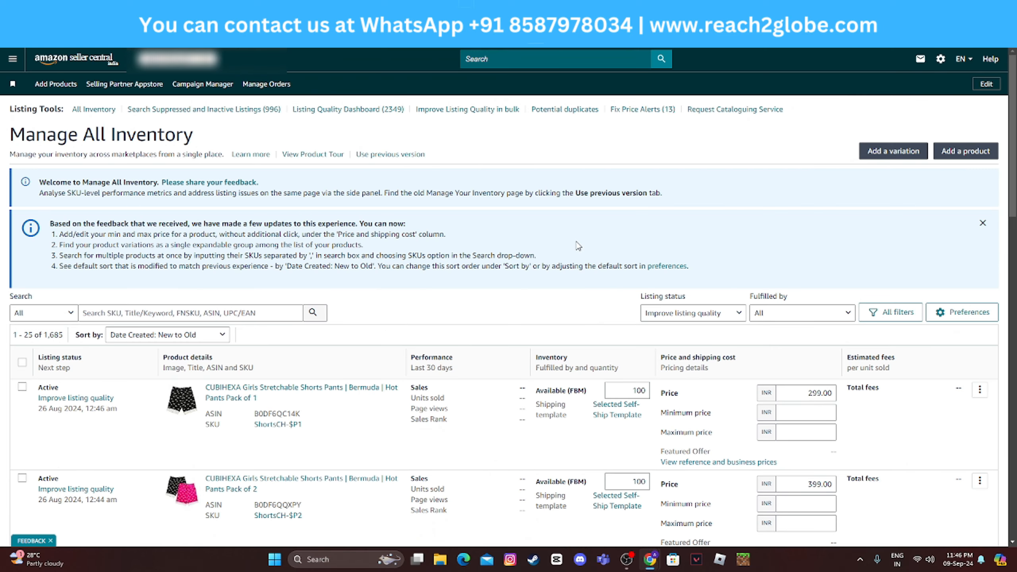
scroll(578, 246, "down", 10)
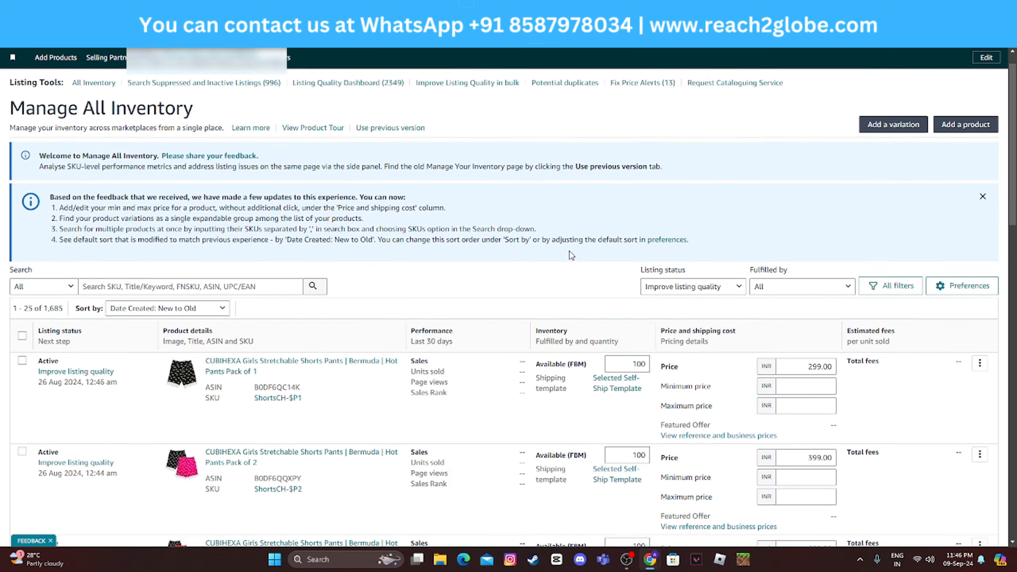
scroll(521, 348, "down", 3)
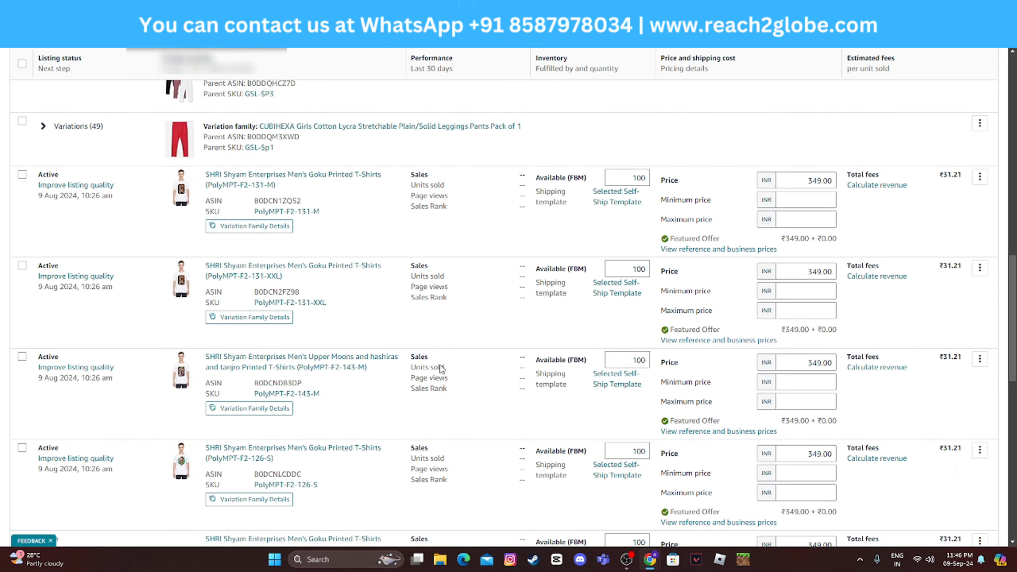
scroll(420, 367, "up", 13)
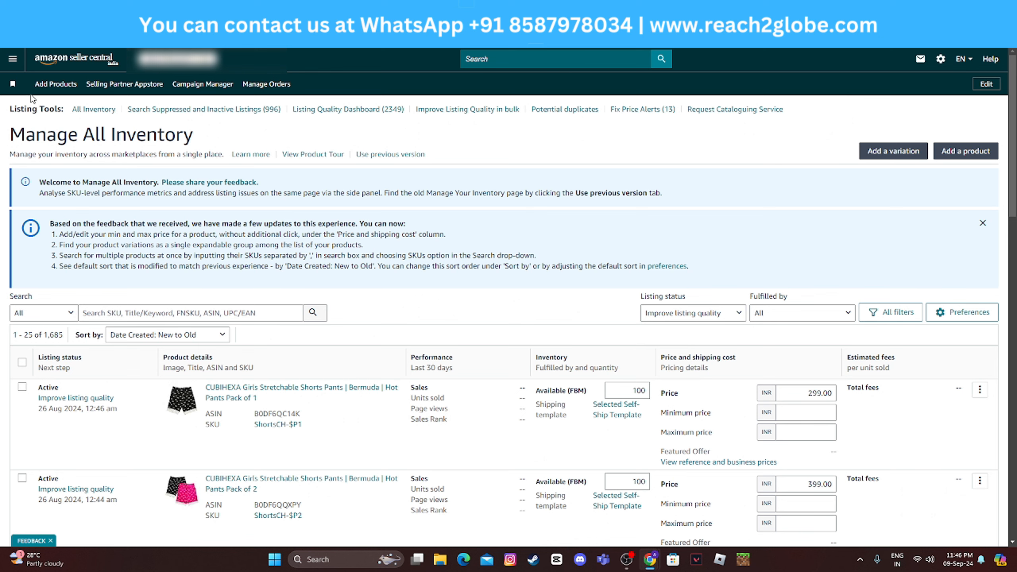
left_click(12, 34)
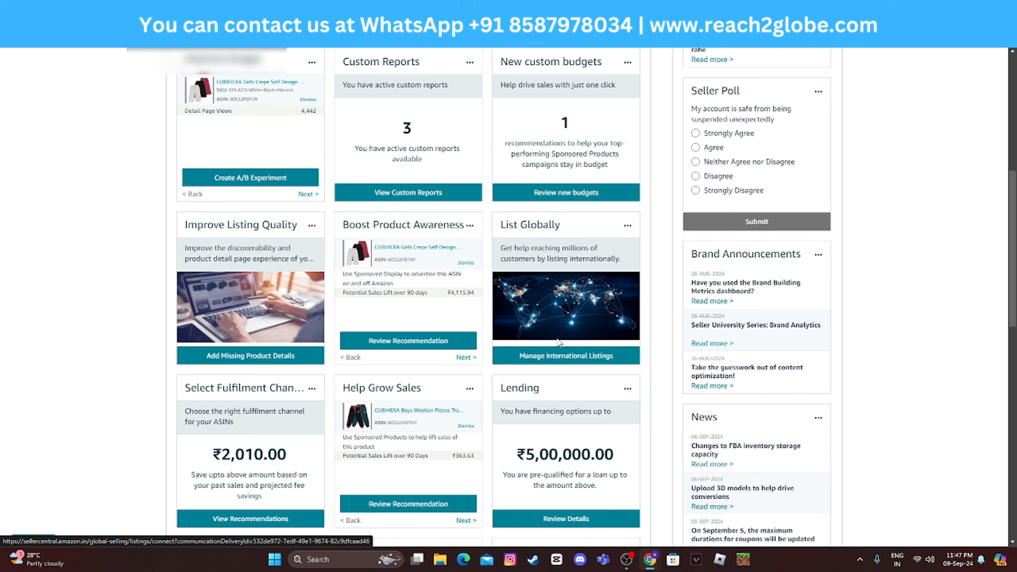
View the fulfilment channel recommendations, look through the Move to FBA product list, and return to the dashboard.
scroll(557, 332, "down", 2)
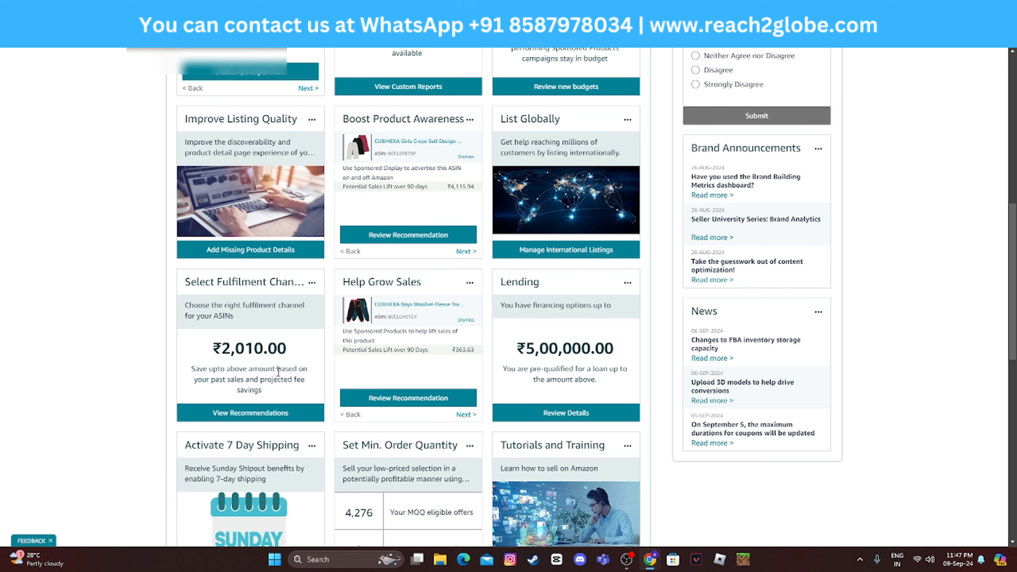
left_click(254, 409)
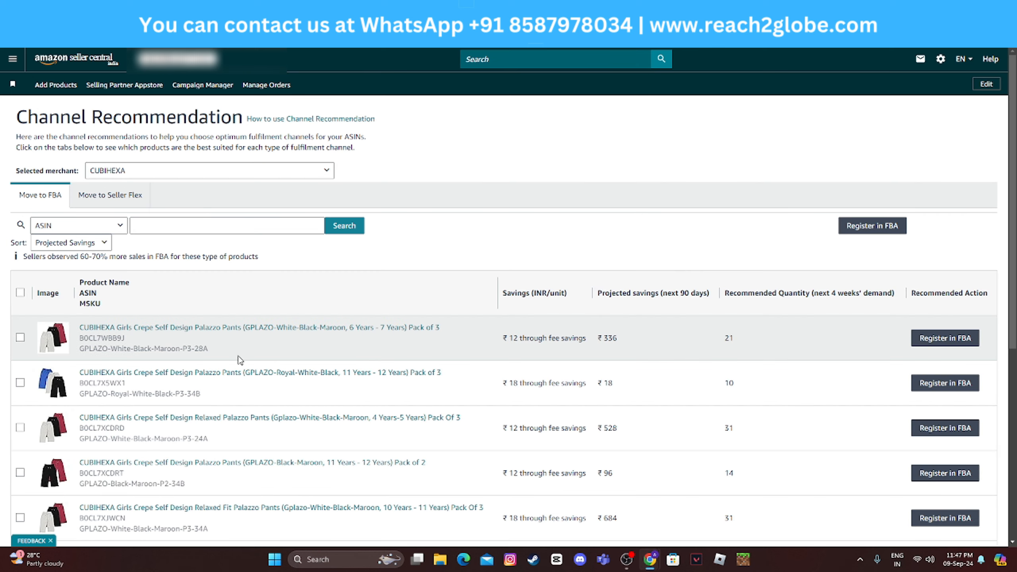
scroll(254, 332, "down", 5)
scroll(265, 352, "down", 5)
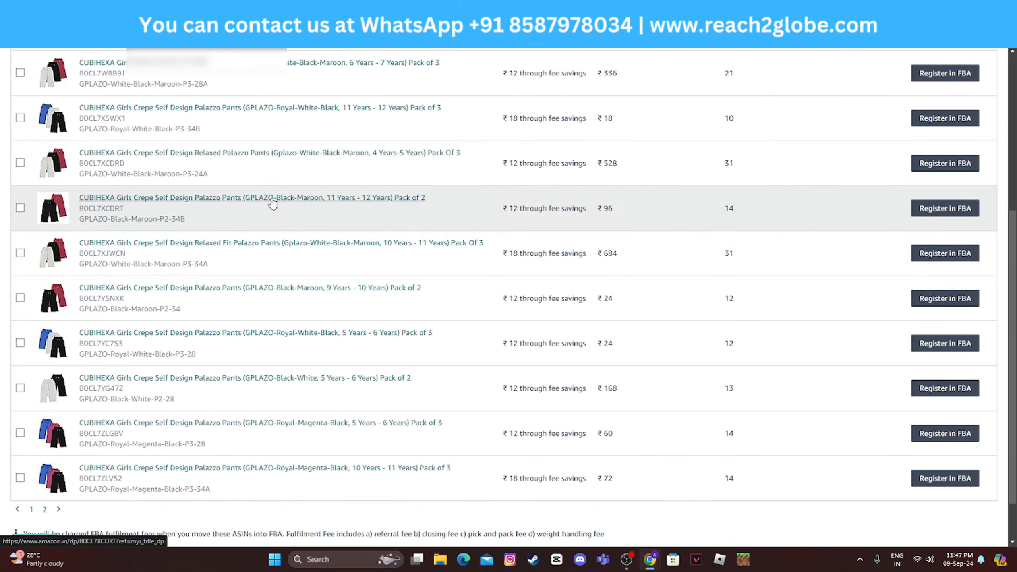
scroll(276, 374, "up", 7)
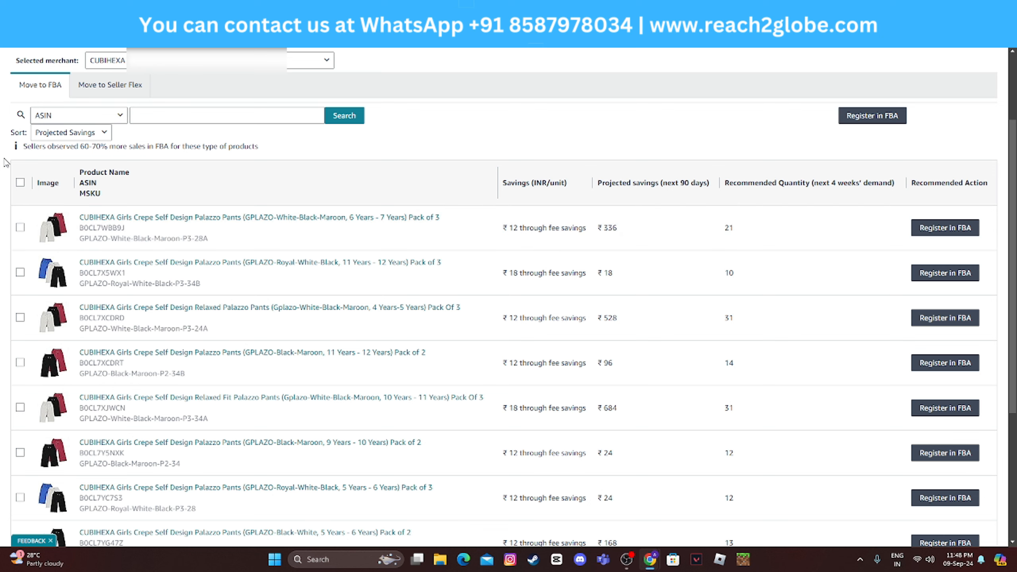
left_click(12, 32)
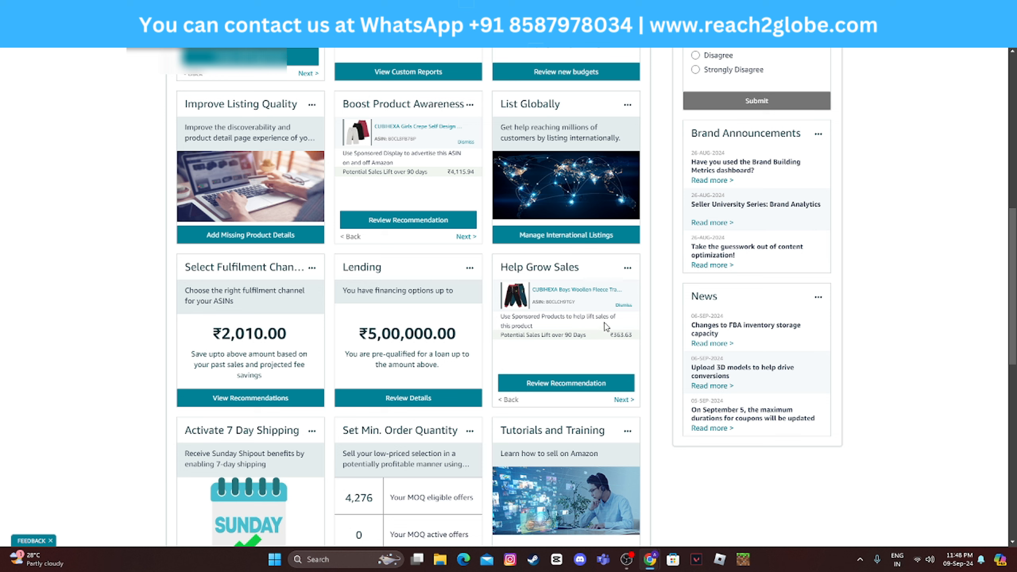
Check the potential 90-day sales lift on the Help Grow Sales card and view the remaining Recommendations cards.
double_click(623, 334)
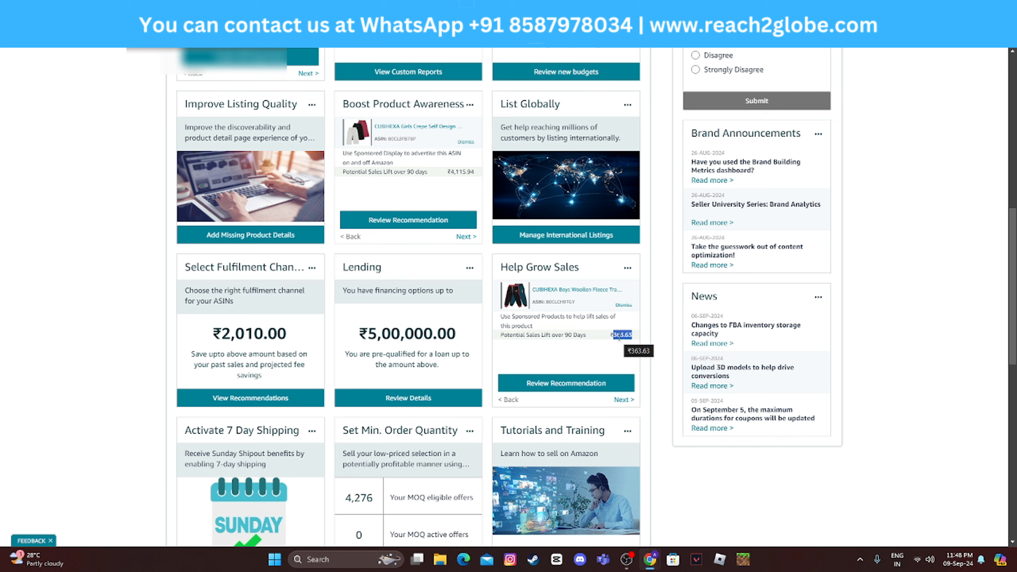
scroll(563, 337, "down", 1)
scroll(564, 338, "down", 3)
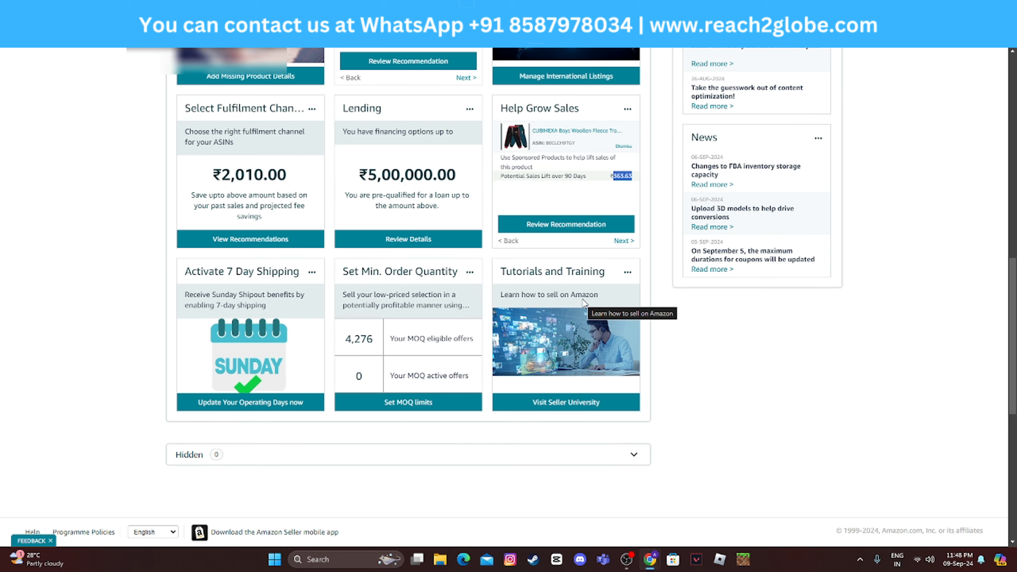
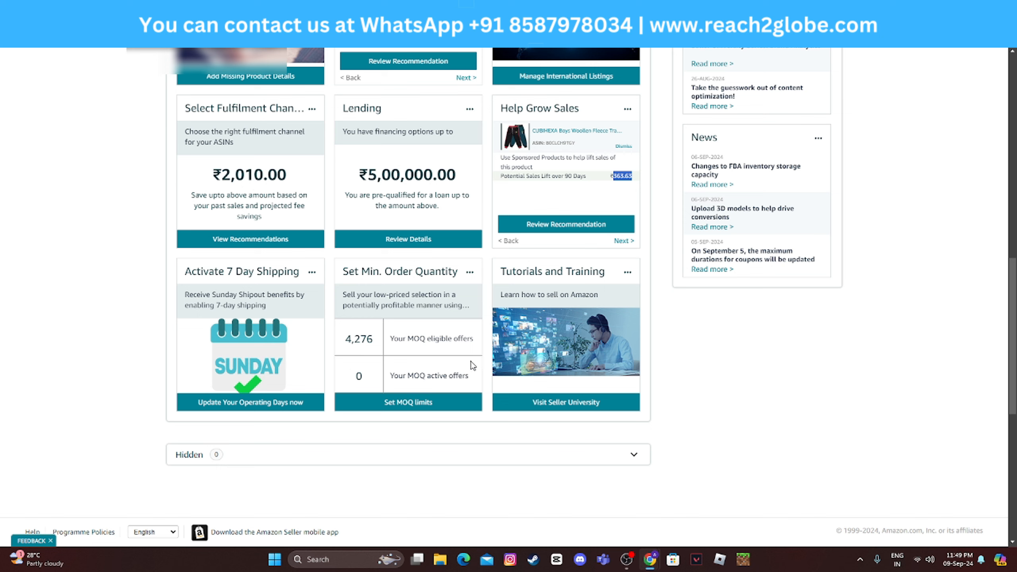
Visit Seller University from the Tutorials and Training card, browse its topics and videos, and return to the dashboard.
left_click(562, 403)
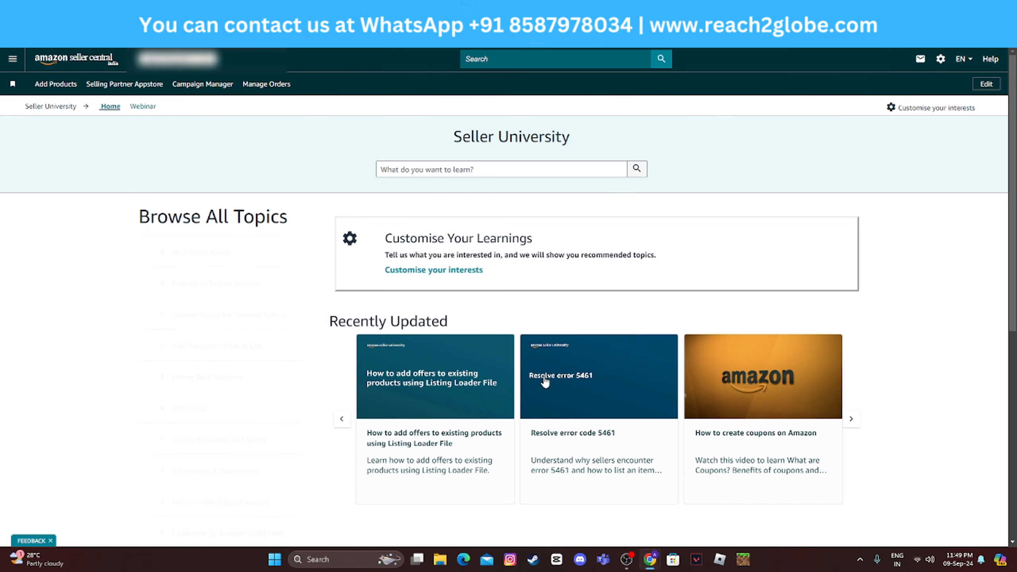
scroll(316, 343, "down", 3)
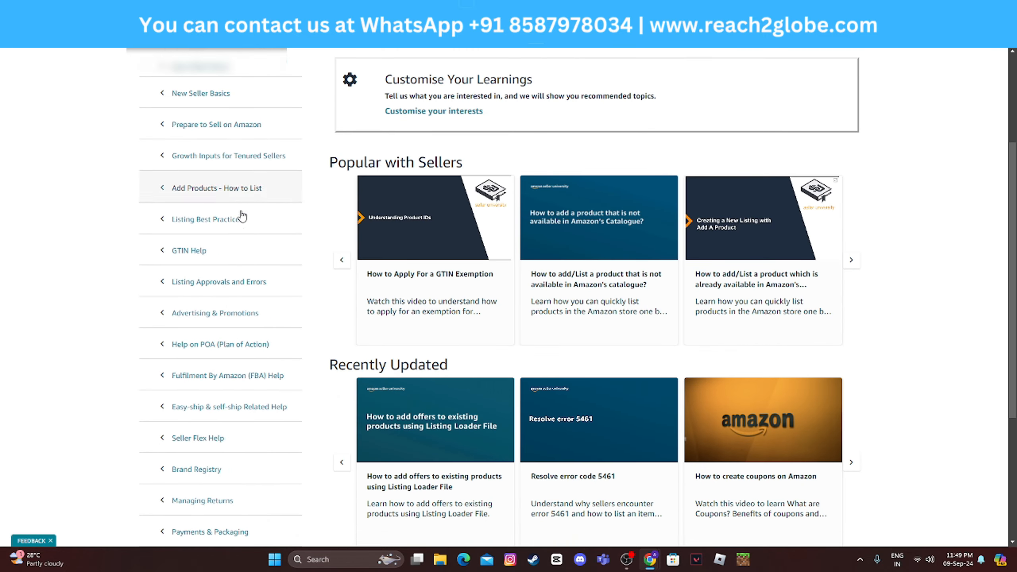
scroll(244, 252, "down", 5)
scroll(454, 399, "up", 6)
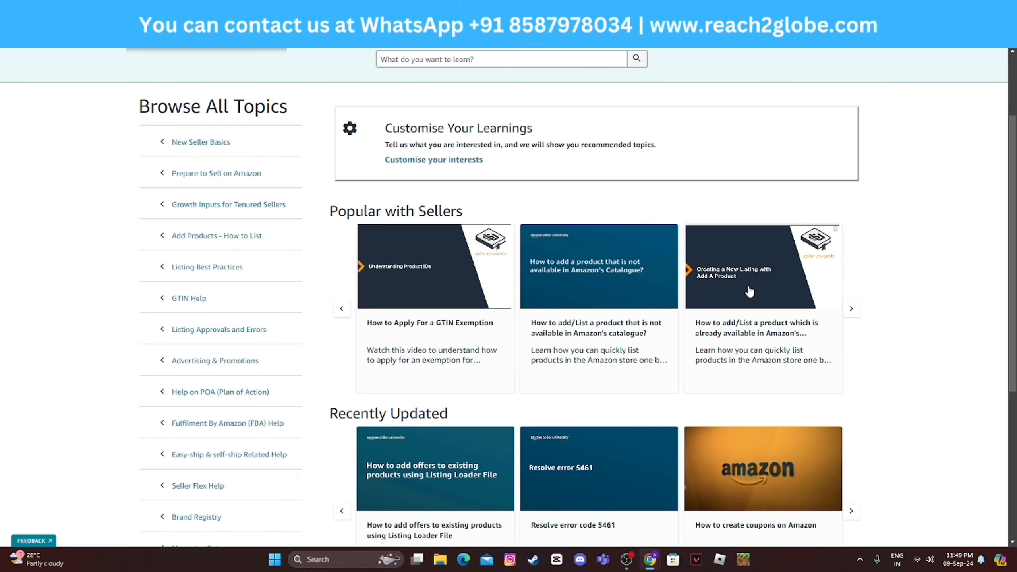
scroll(481, 232, "up", 3)
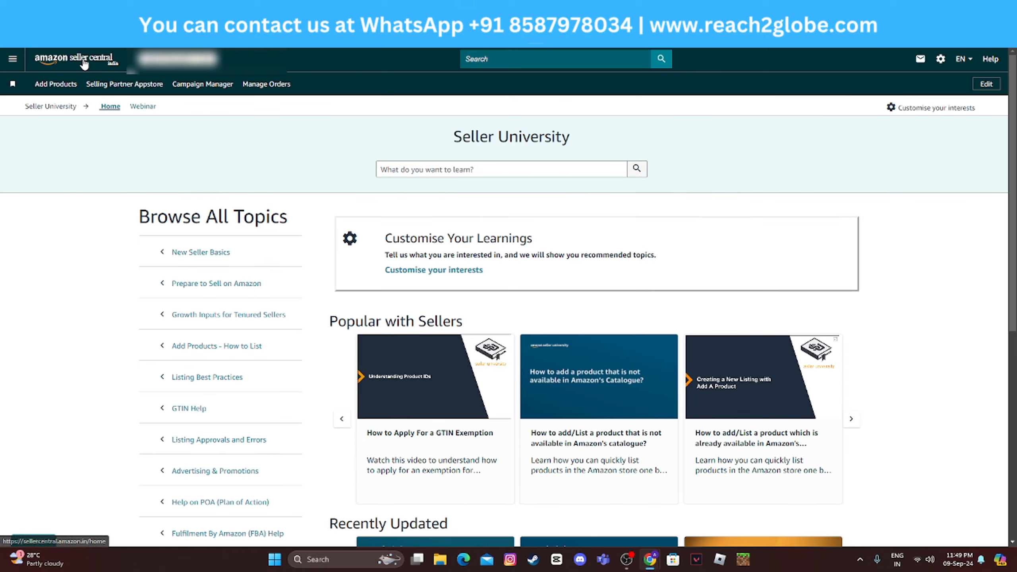
left_click(84, 63)
Look over the dashboard's Recommendations cards and the Communications section, including Seller Forums, Seller Poll, Brand Announcements and News.
scroll(596, 304, "down", 8)
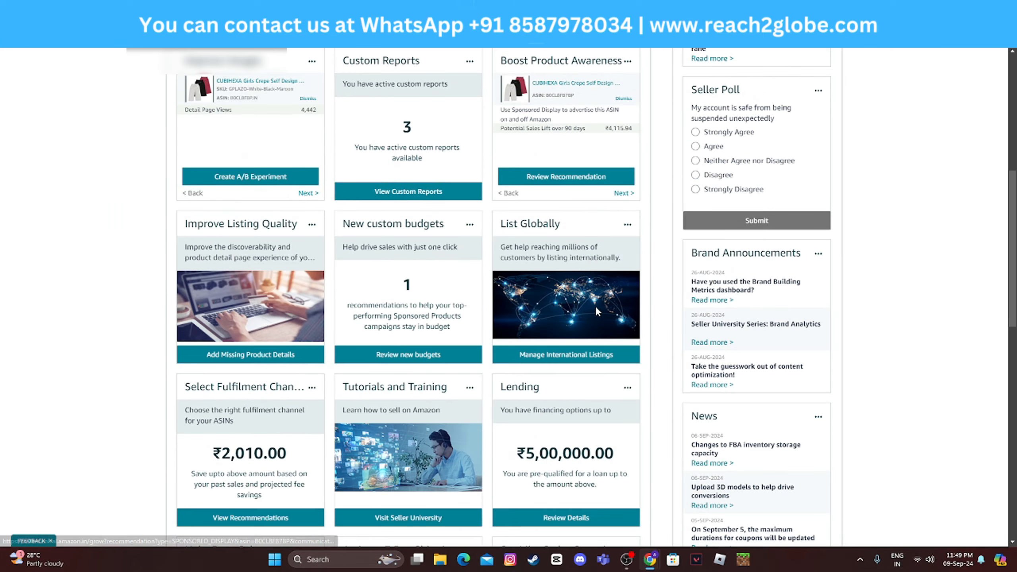
scroll(594, 305, "down", 5)
scroll(657, 351, "up", 10)
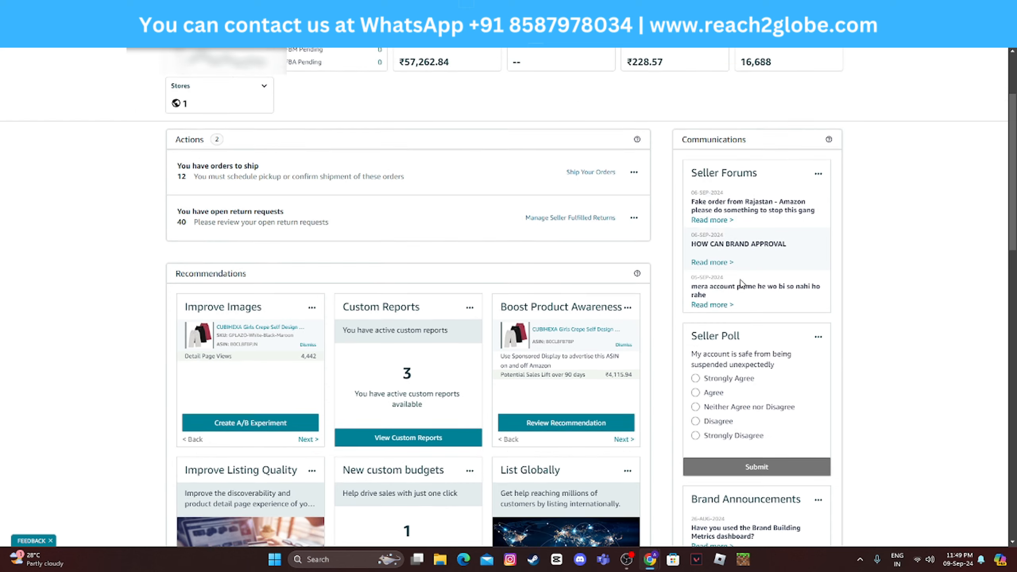
scroll(741, 283, "up", 1)
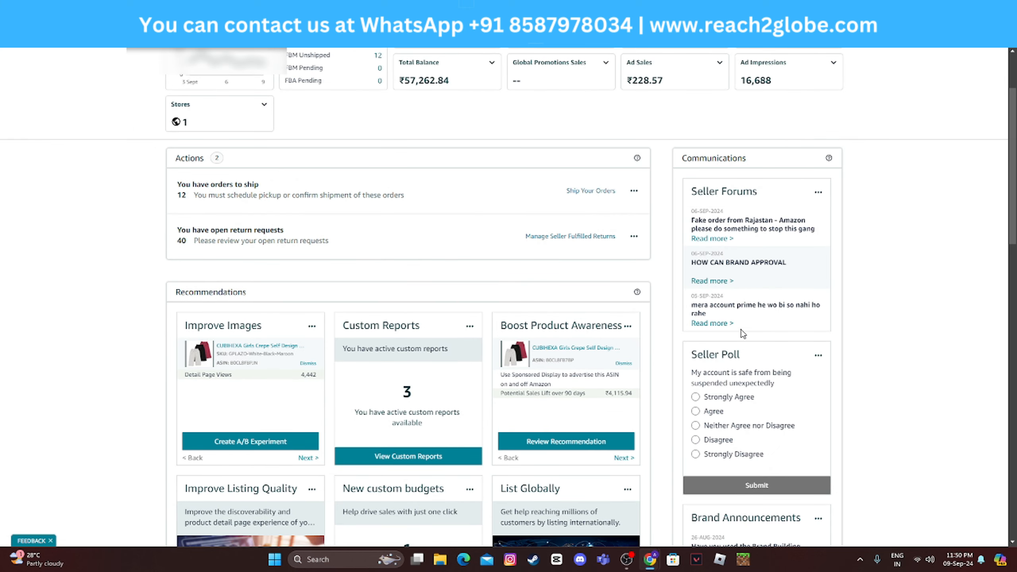
scroll(742, 333, "down", 10)
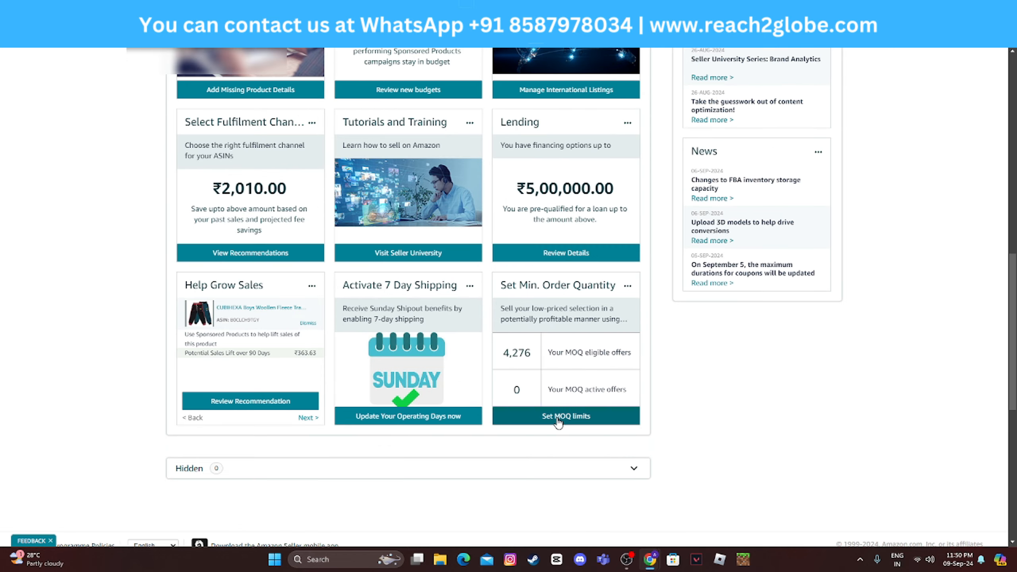
scroll(500, 334, "up", 4)
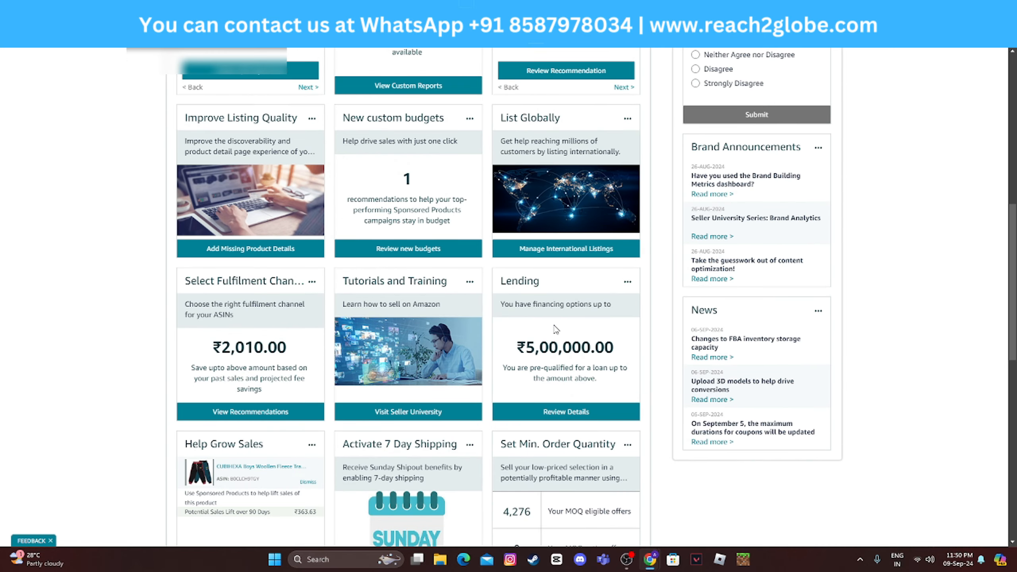
scroll(724, 288, "up", 3)
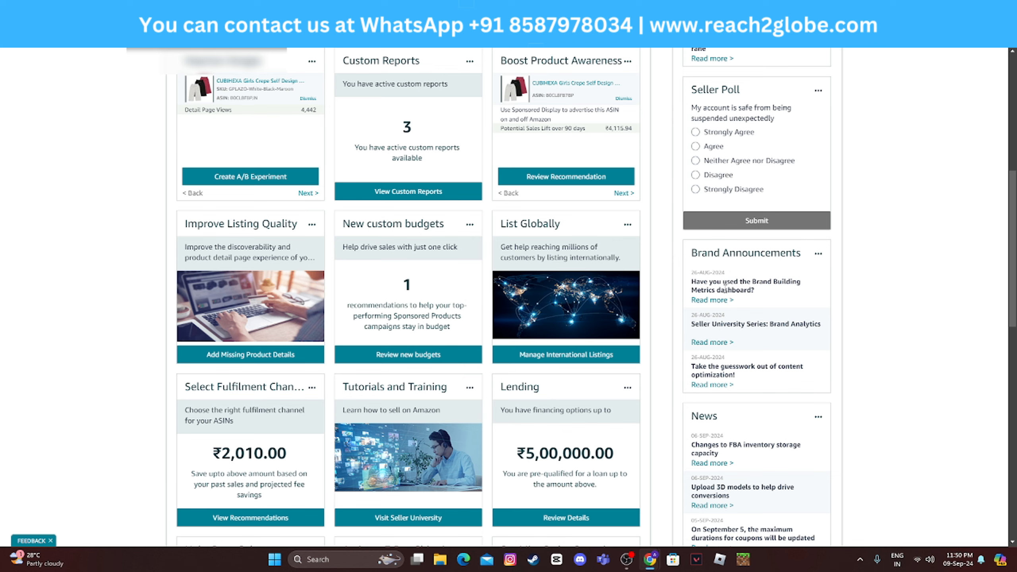
scroll(737, 305, "up", 4)
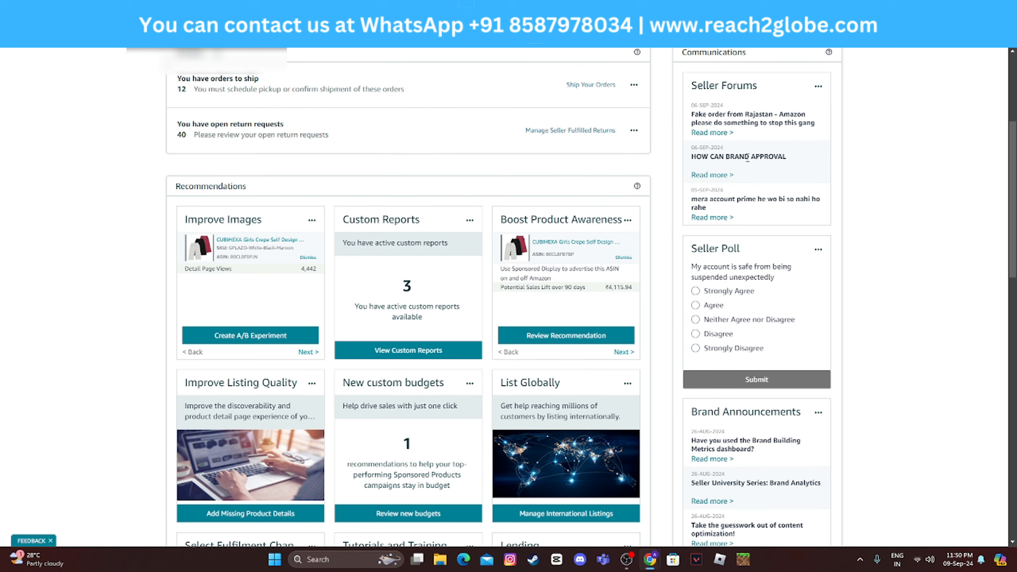
scroll(757, 192, "down", 5)
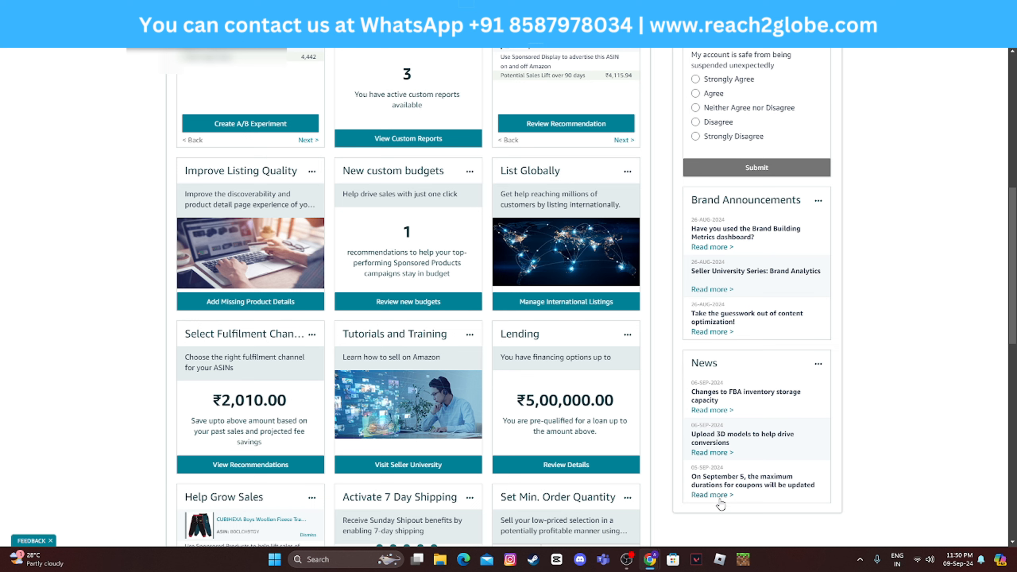
scroll(745, 388, "up", 10)
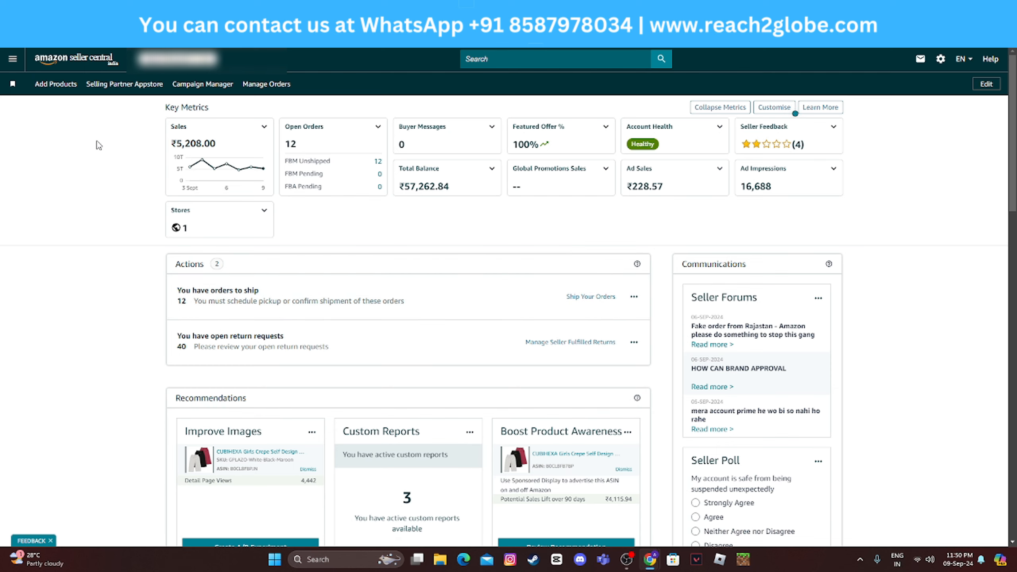
Go to the Add Products page in the Catalogue section.
left_click(12, 60)
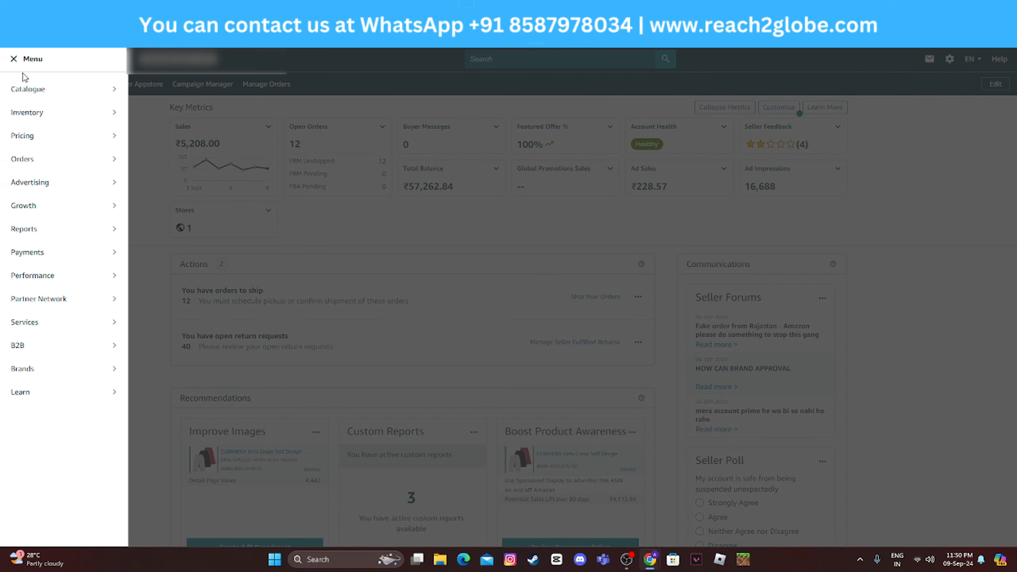
mouse_move(34, 94)
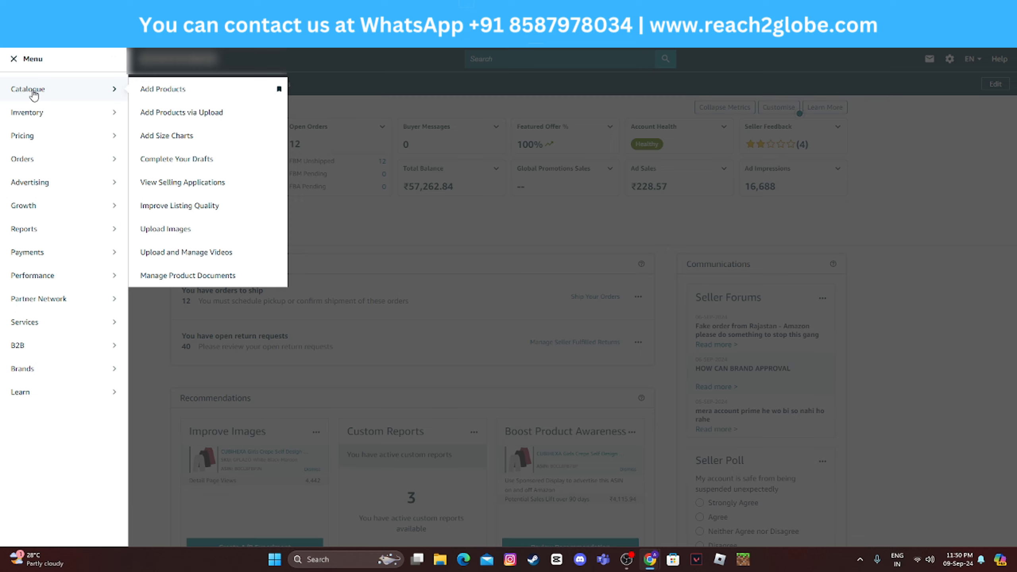
left_click(152, 92)
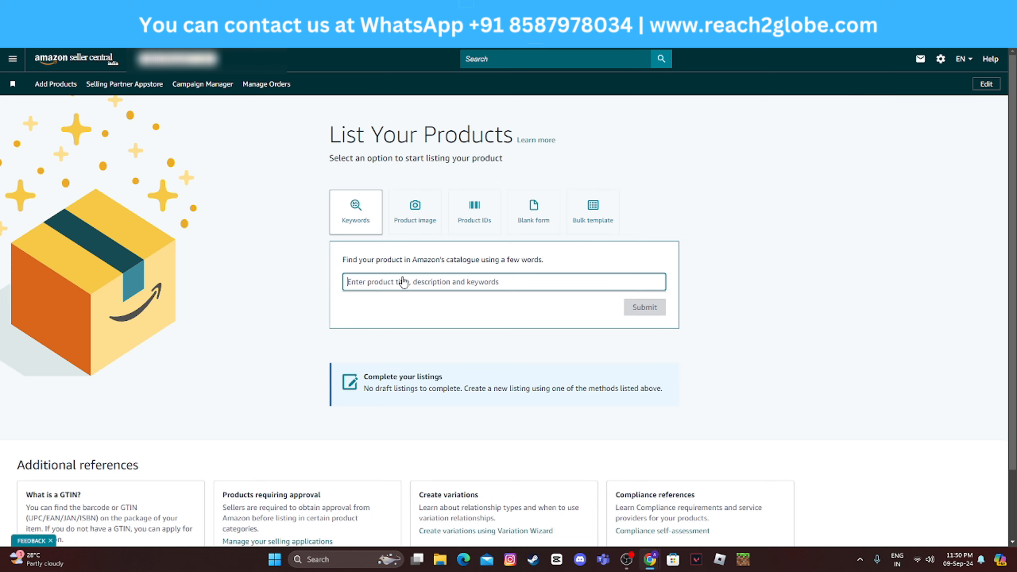
Search Amazon's catalogue by keyword for "printed tshirt".
type("PRINTE")
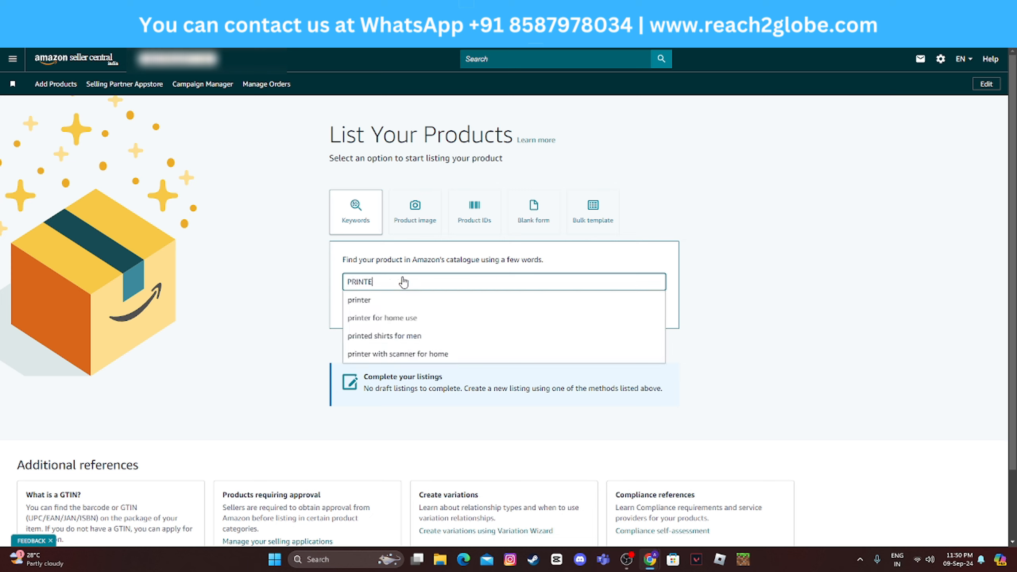
type("D TSHIR")
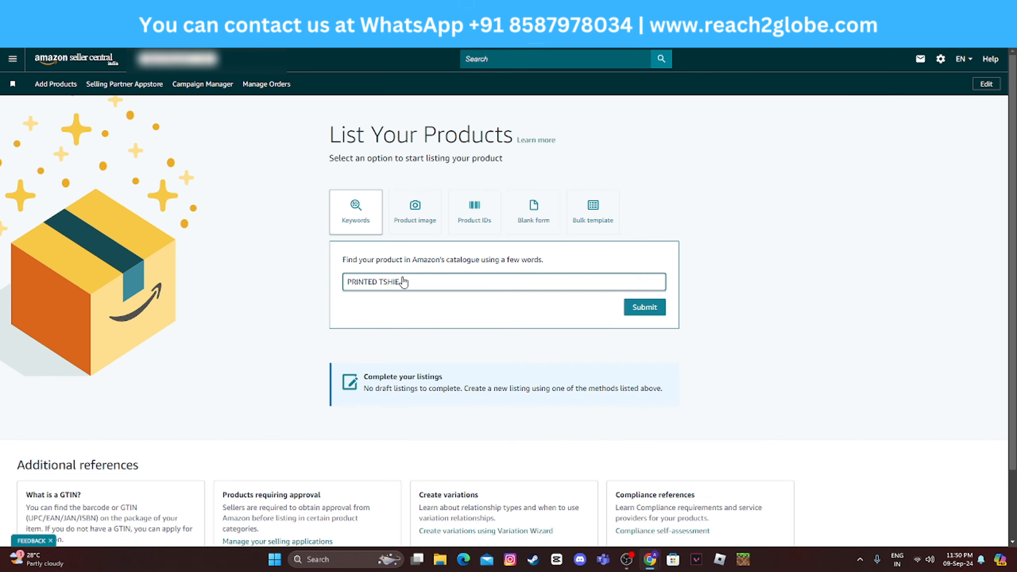
key("BackSpace")
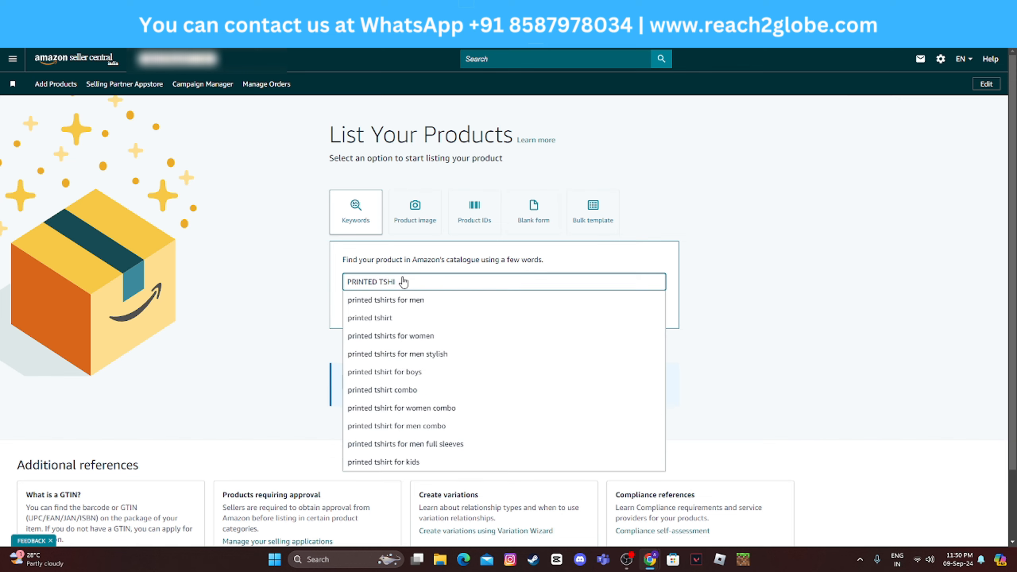
type("RT")
left_click(387, 318)
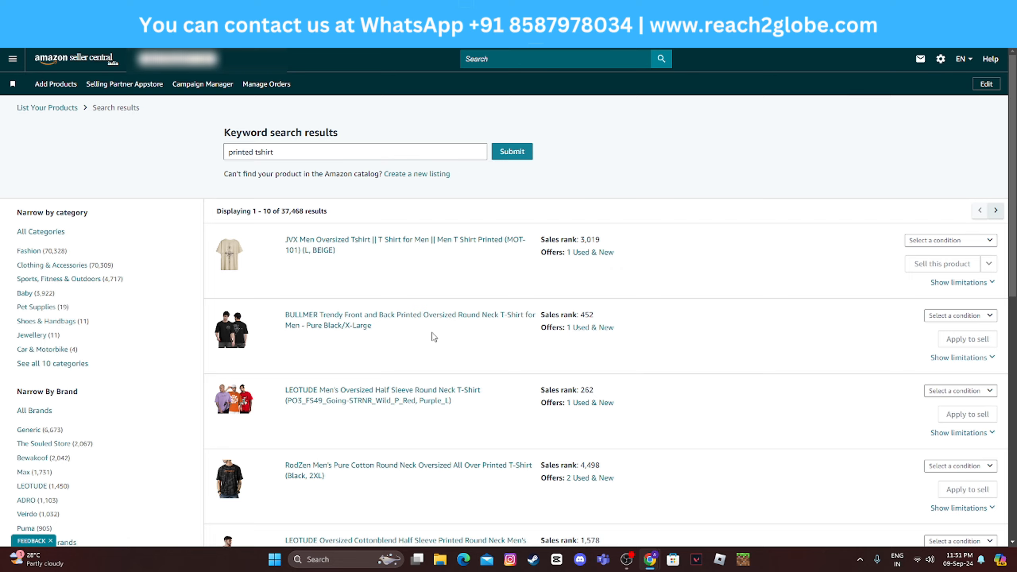
Look through the search results, set the JVX Men Oversized Tshirt (MOT-101, L, Beige) to New condition, and start selling it.
scroll(433, 337, "down", 15)
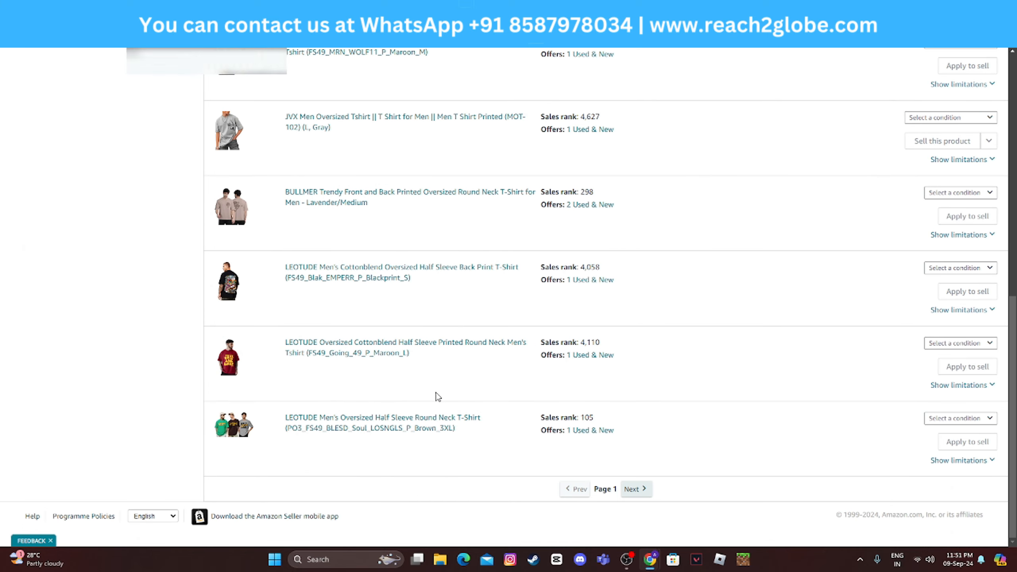
scroll(438, 398, "up", 10)
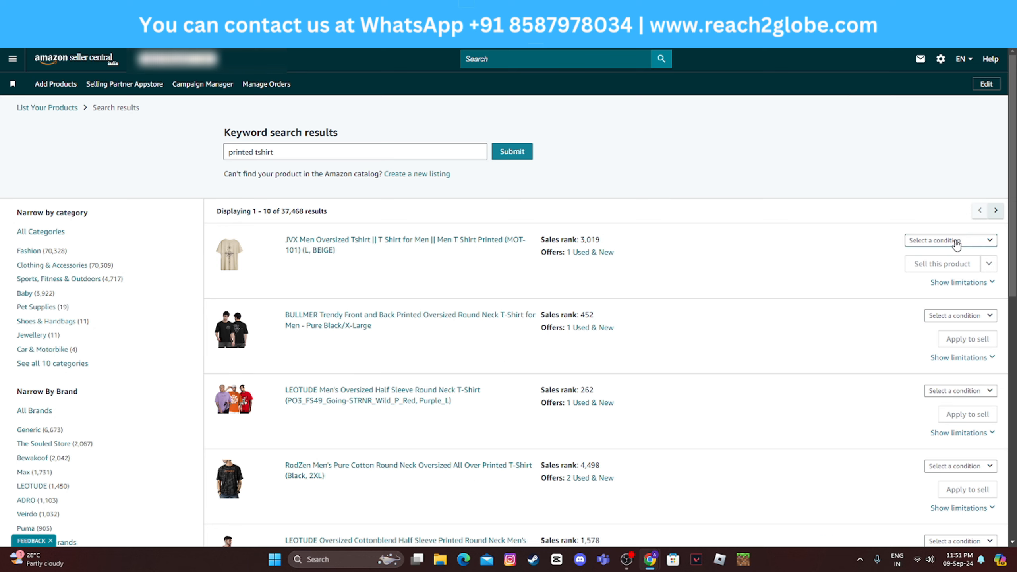
left_click(934, 241)
left_click(927, 256)
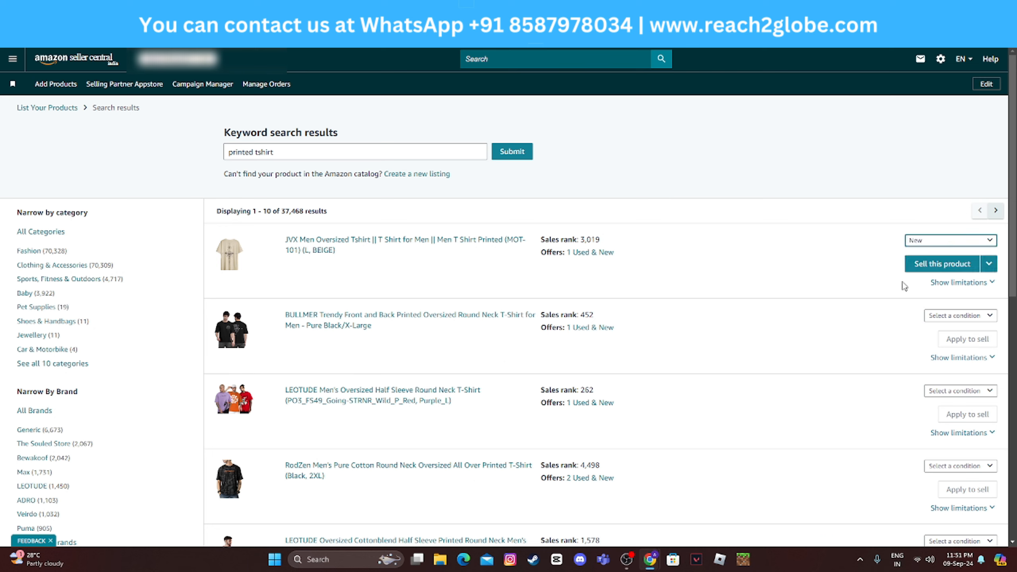
left_click(961, 270)
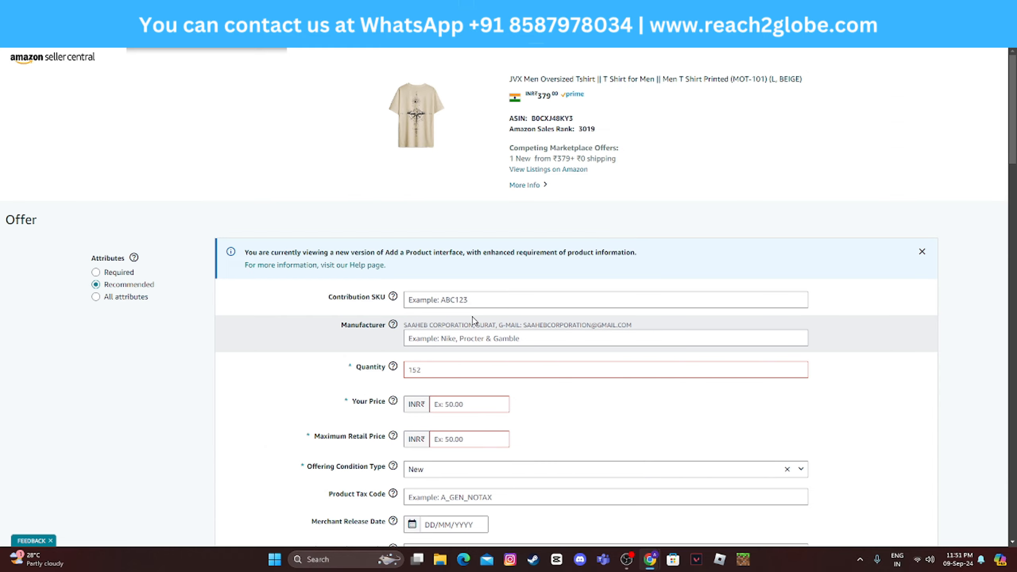
Look through the t-shirt's whole Offer form, from the SKU and price fields to the package dimensions and fulfilment channel.
scroll(500, 168, "down", 10)
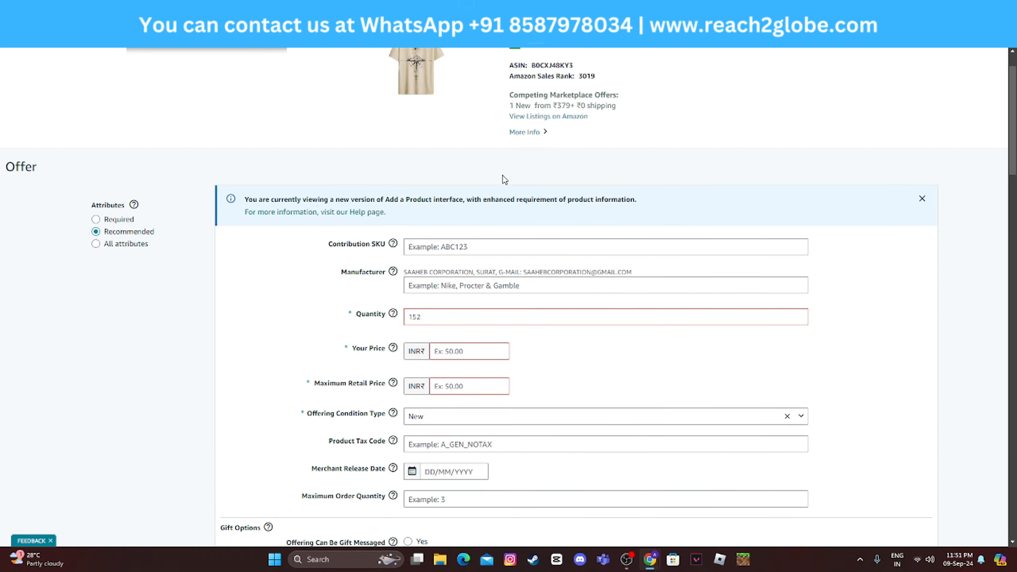
scroll(503, 186, "down", 15)
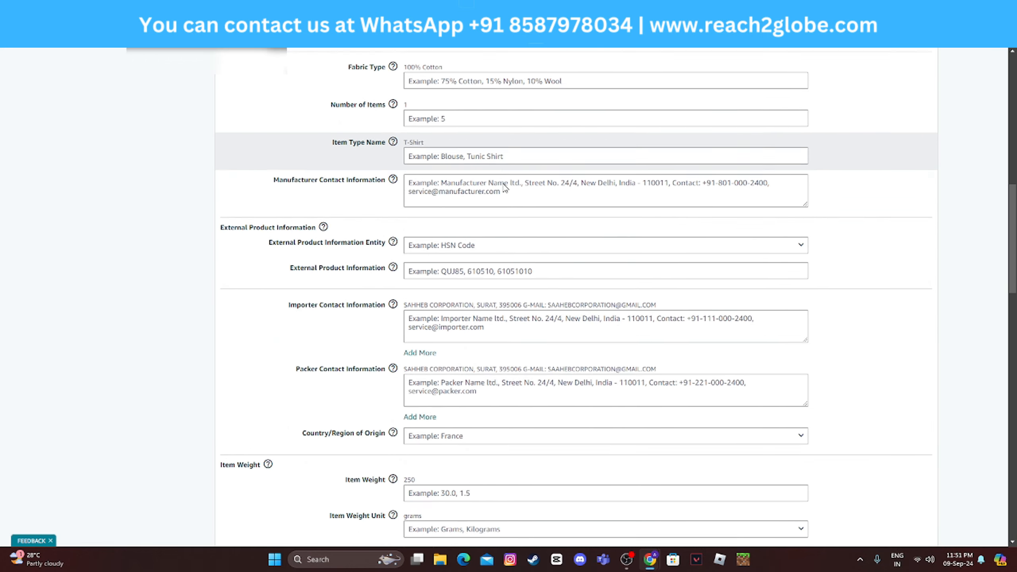
scroll(474, 469, "down", 5)
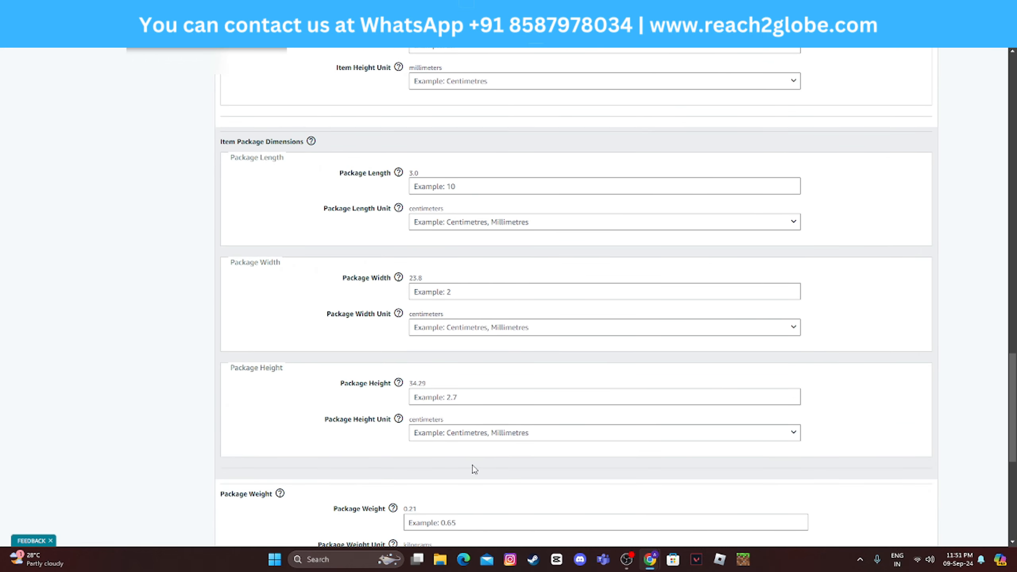
scroll(472, 363, "down", 6)
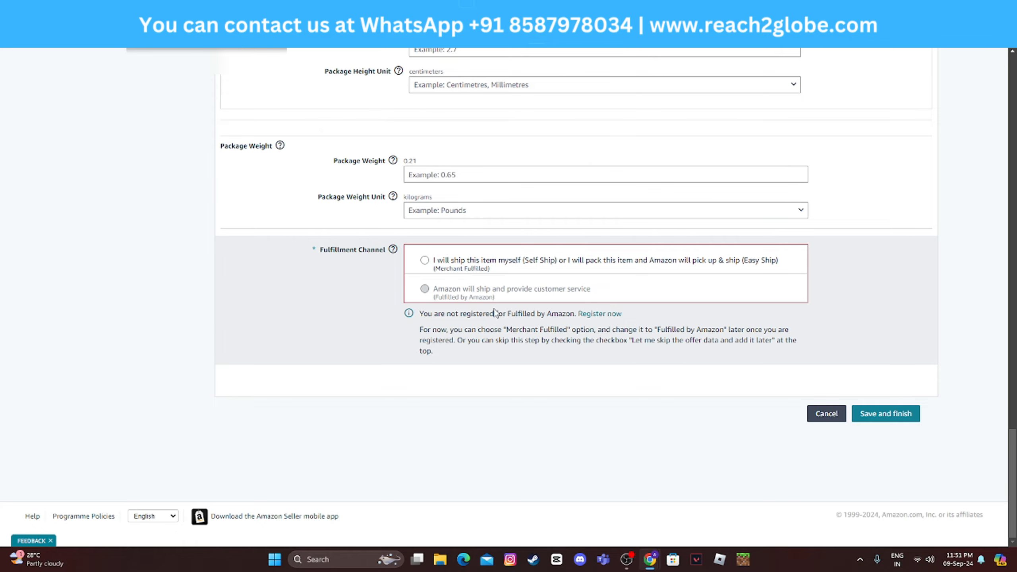
scroll(495, 310, "up", 15)
scroll(495, 305, "up", 10)
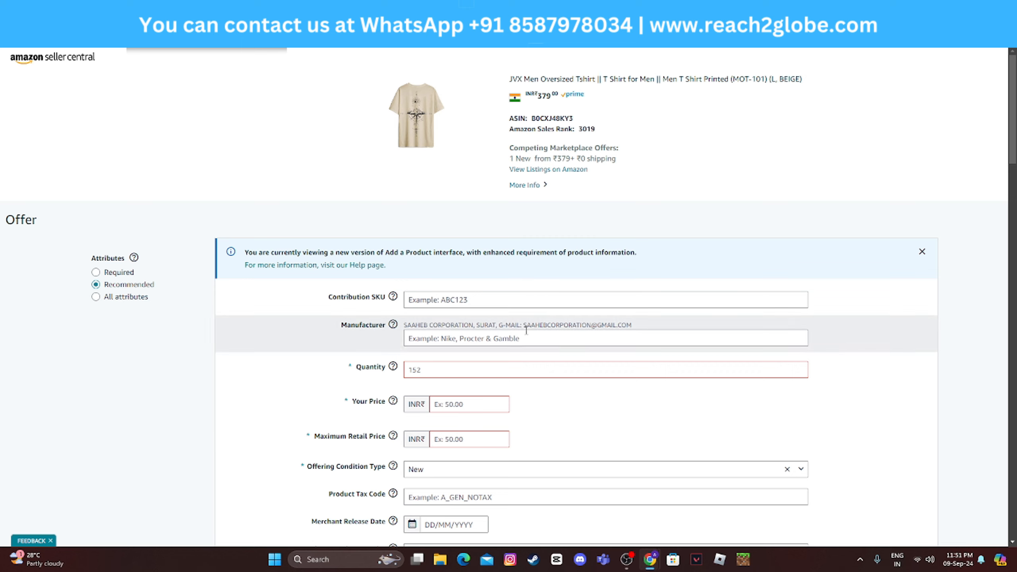
Highlight the existing manufacturer details on the Offer form and examine the importer and packer contact fields.
left_click_drag(404, 325, 613, 326)
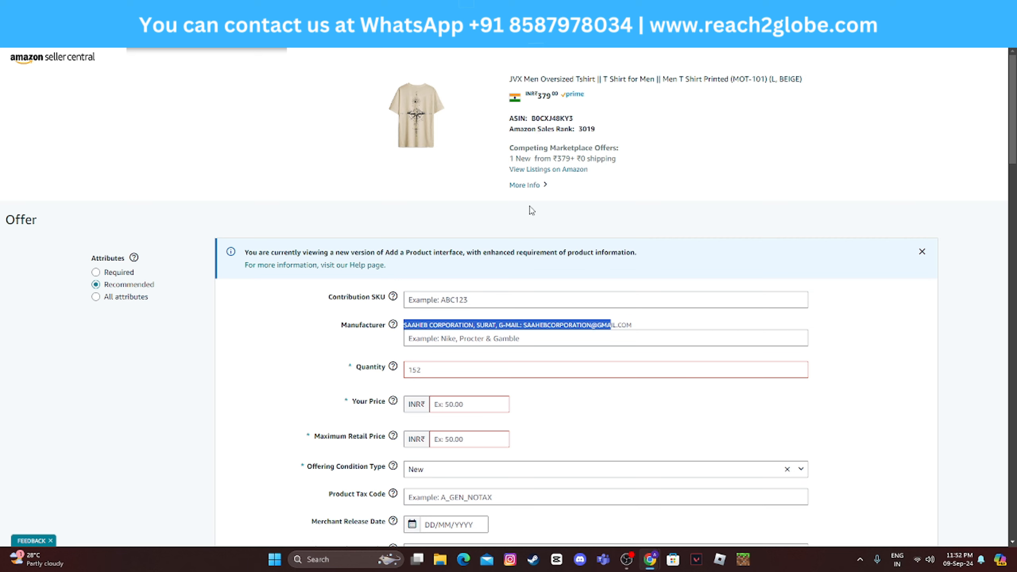
left_click_drag(407, 325, 632, 326)
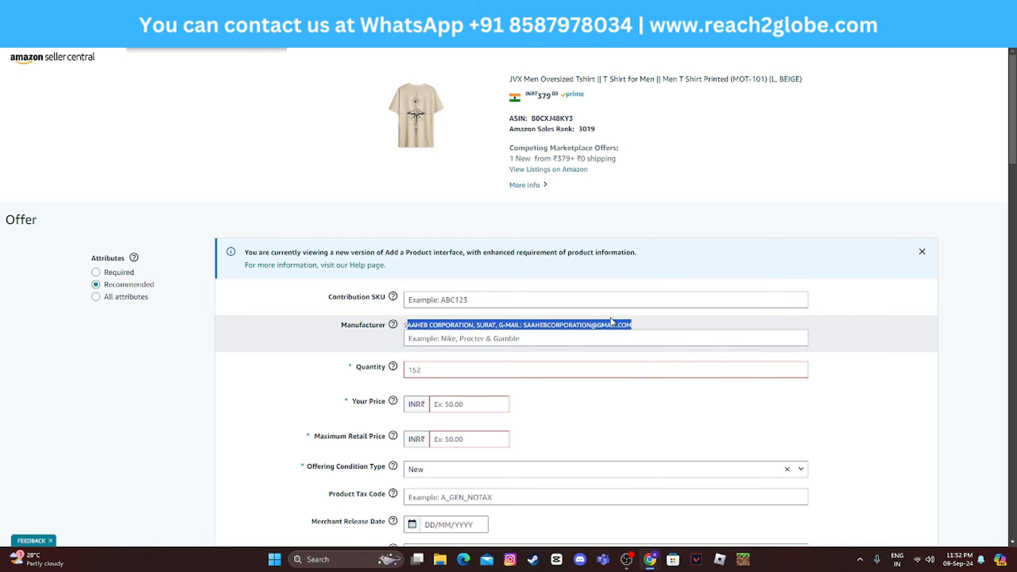
scroll(625, 328, "down", 15)
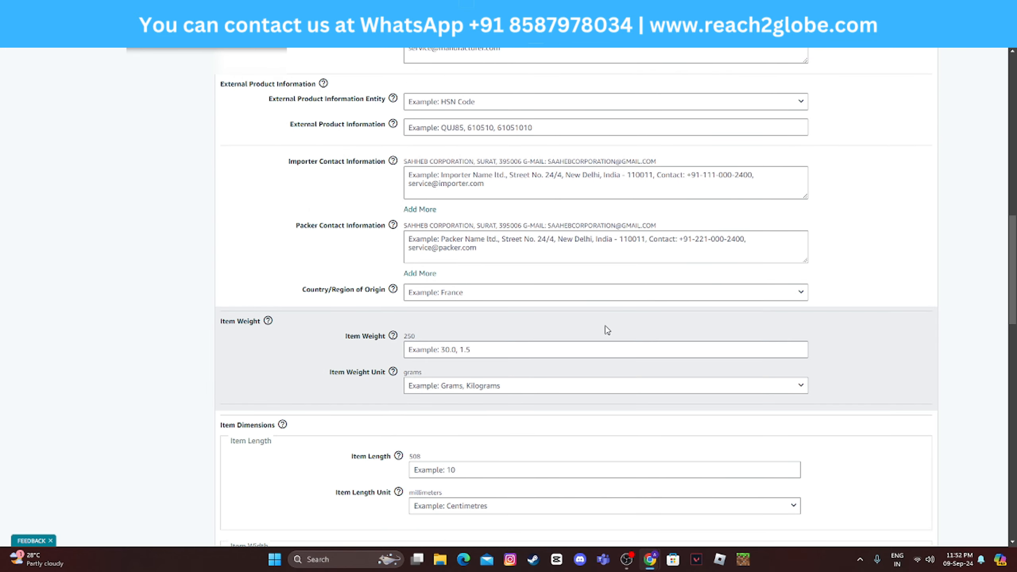
Go back from the t-shirt's Offer form to the List Your Products page and view the Product image and Product IDs options.
scroll(606, 330, "up", 15)
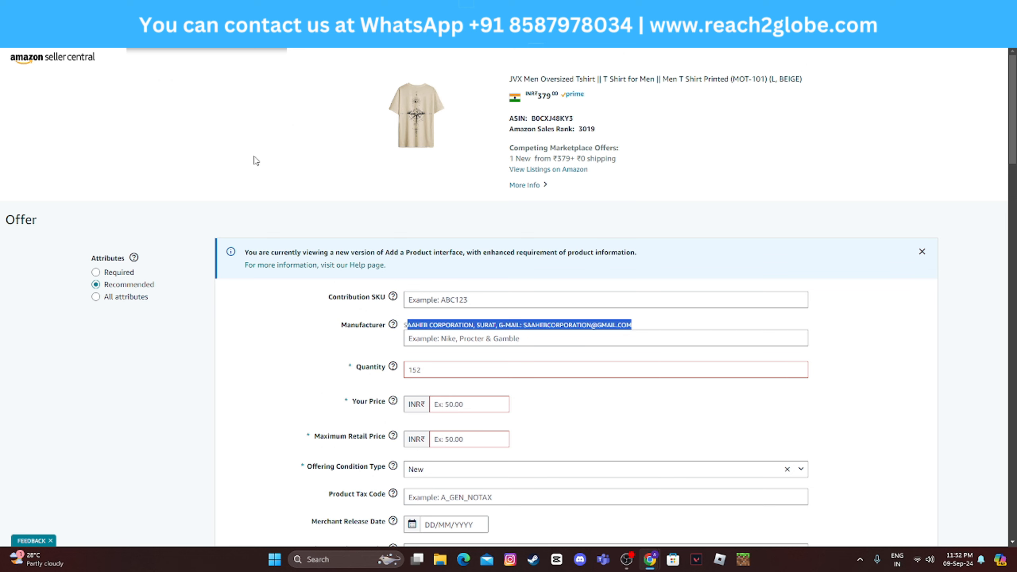
left_click(224, 10)
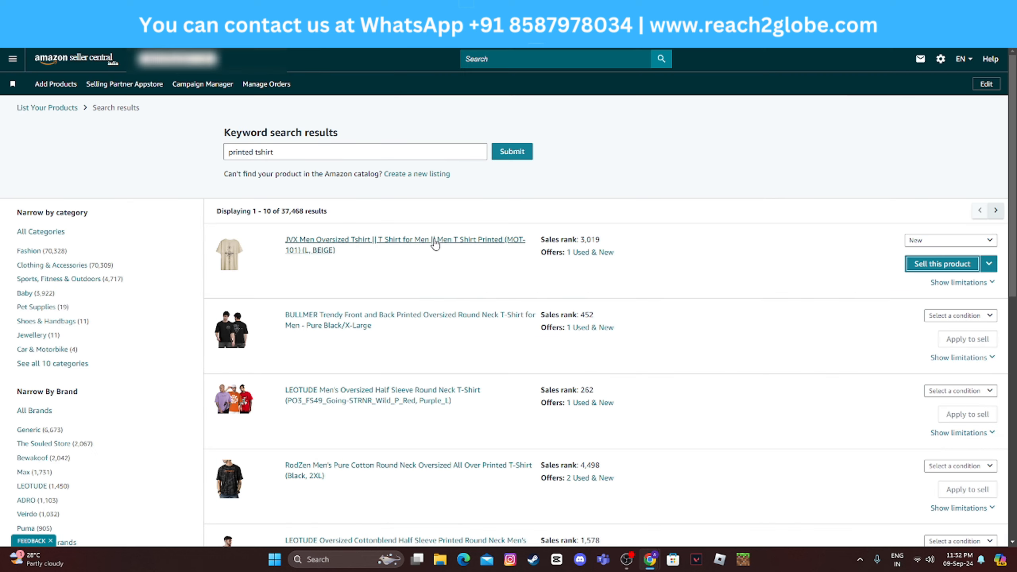
left_click(12, 33)
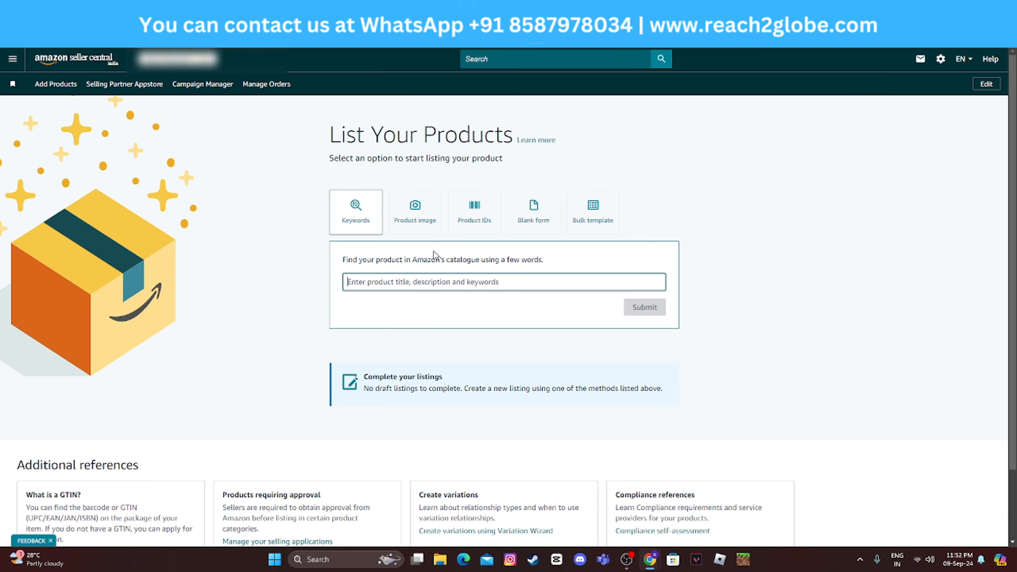
left_click(418, 221)
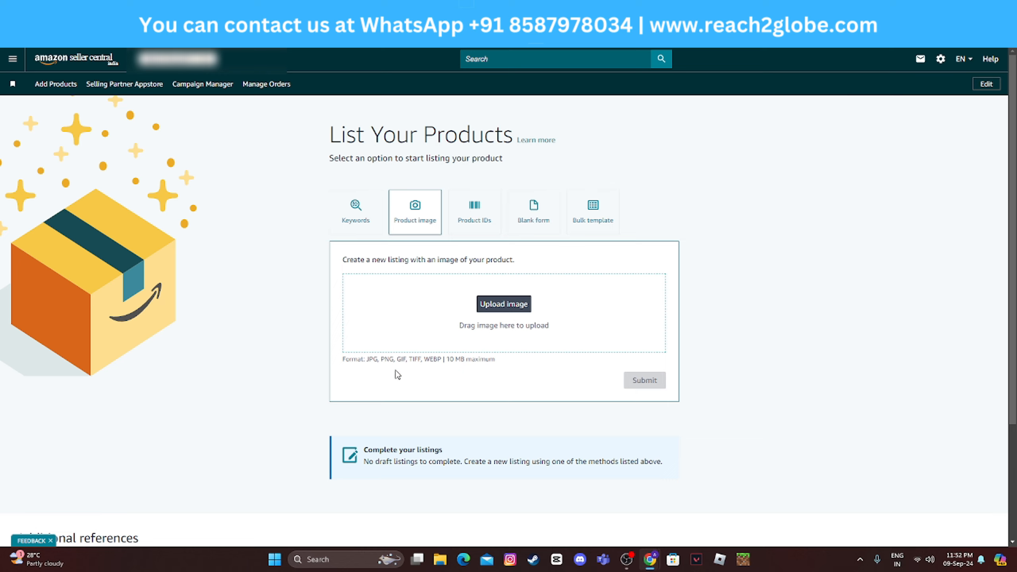
left_click(474, 217)
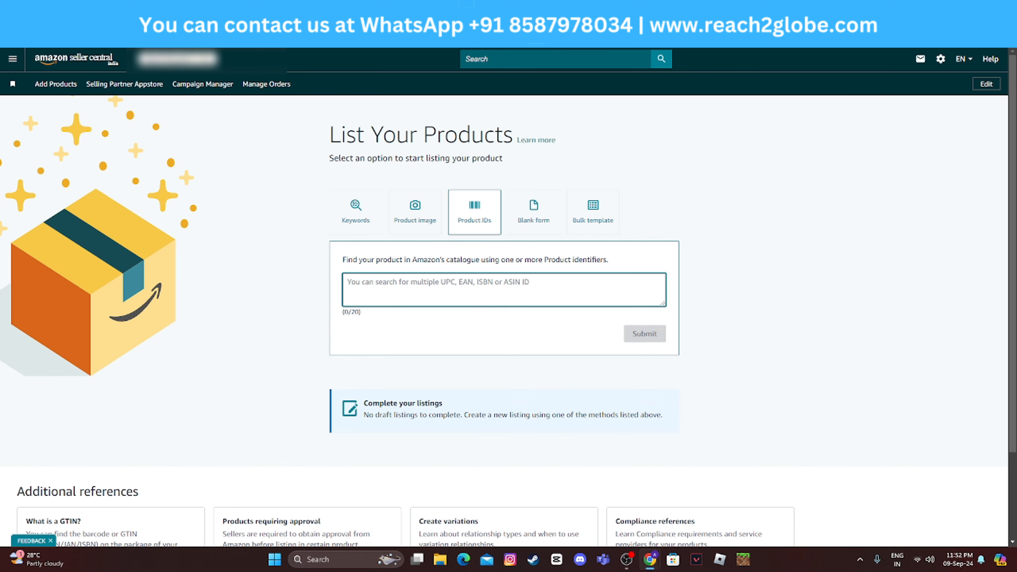
Switch to the Amazon.in store, browse home furnishings to the Peach Fuzz trend, and open the peach bedsheet's product page.
key("ctrl+shift+n")
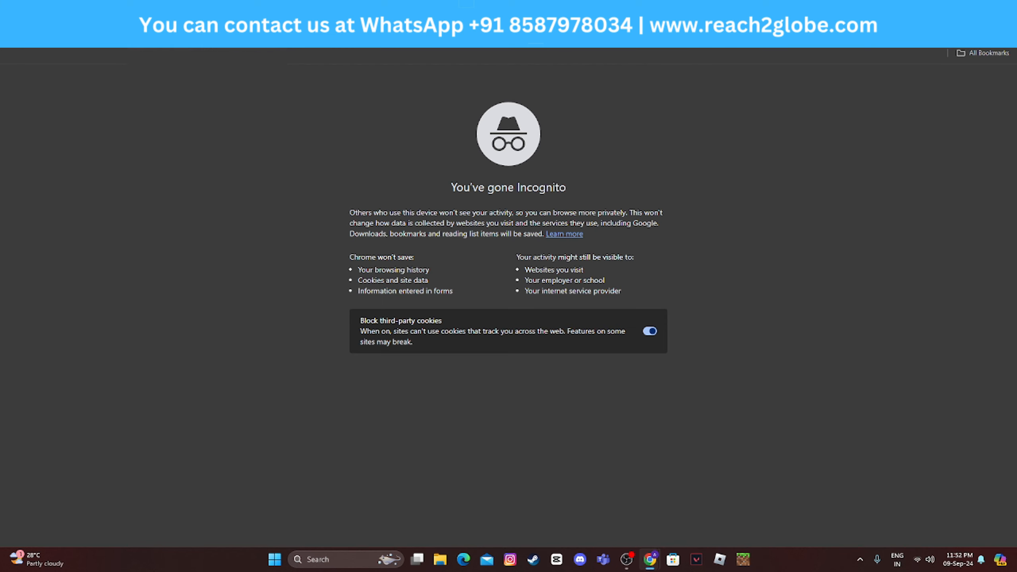
type("AMA")
key("Return")
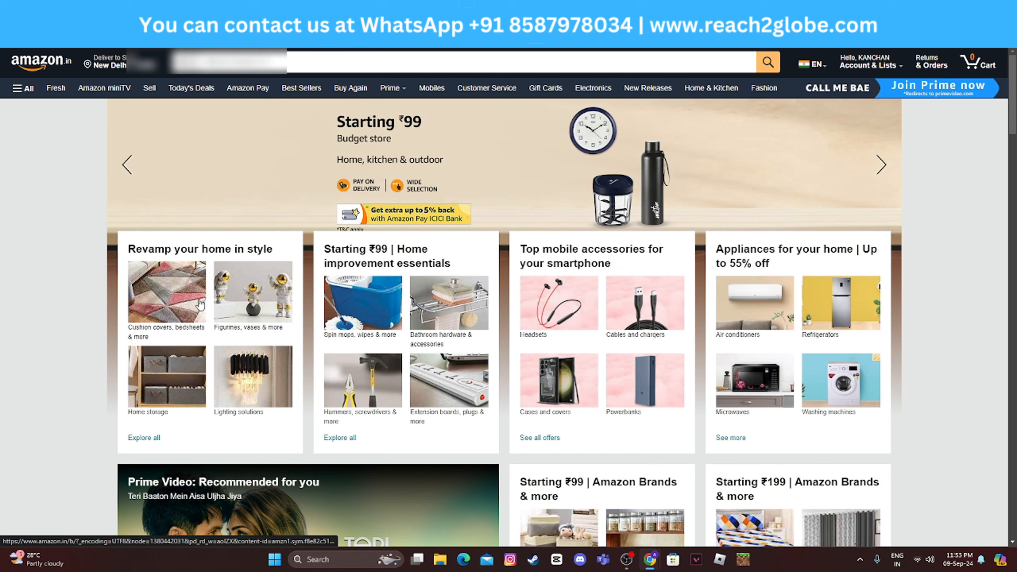
left_click(270, 303)
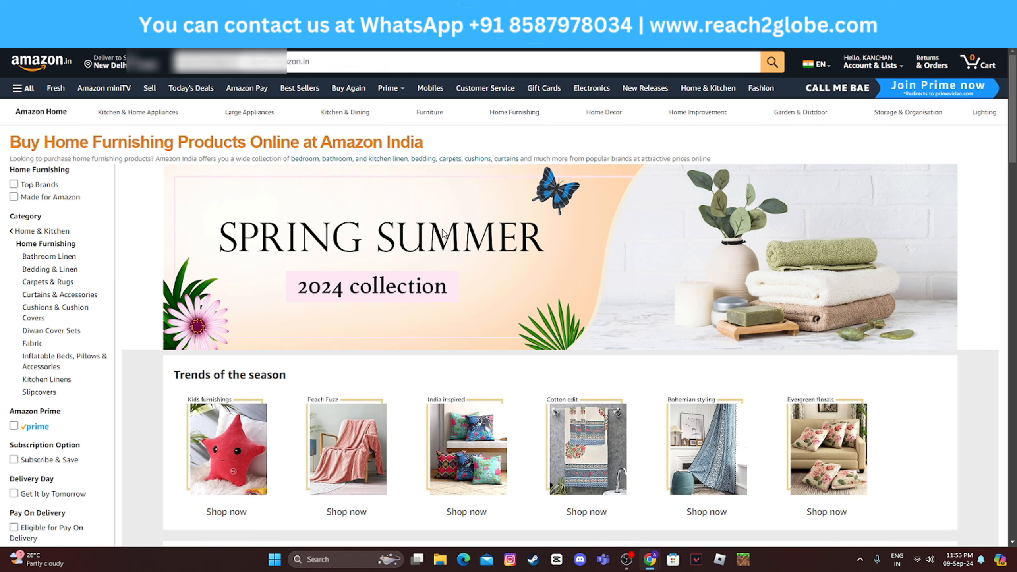
left_click(352, 442)
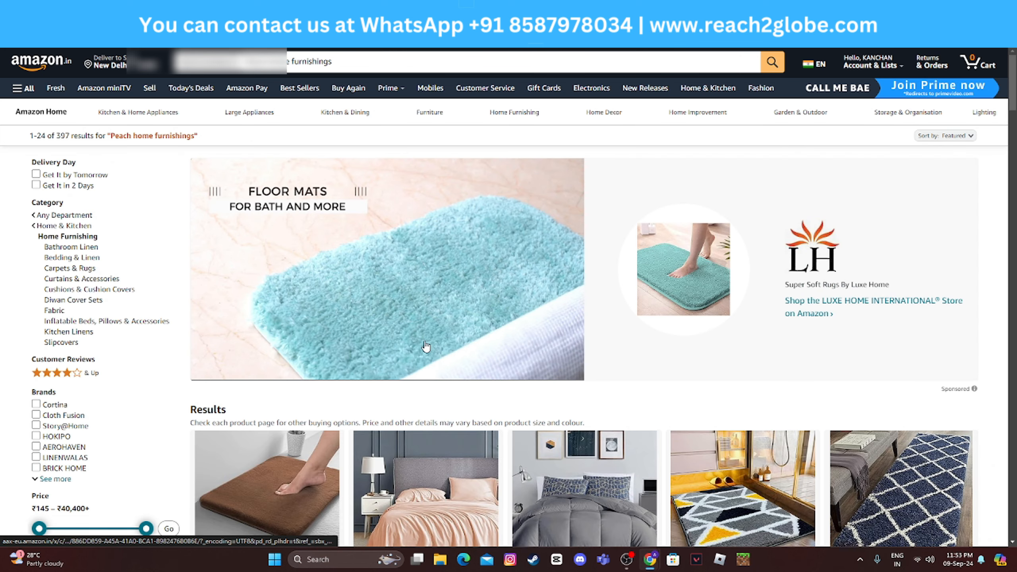
left_click(424, 453)
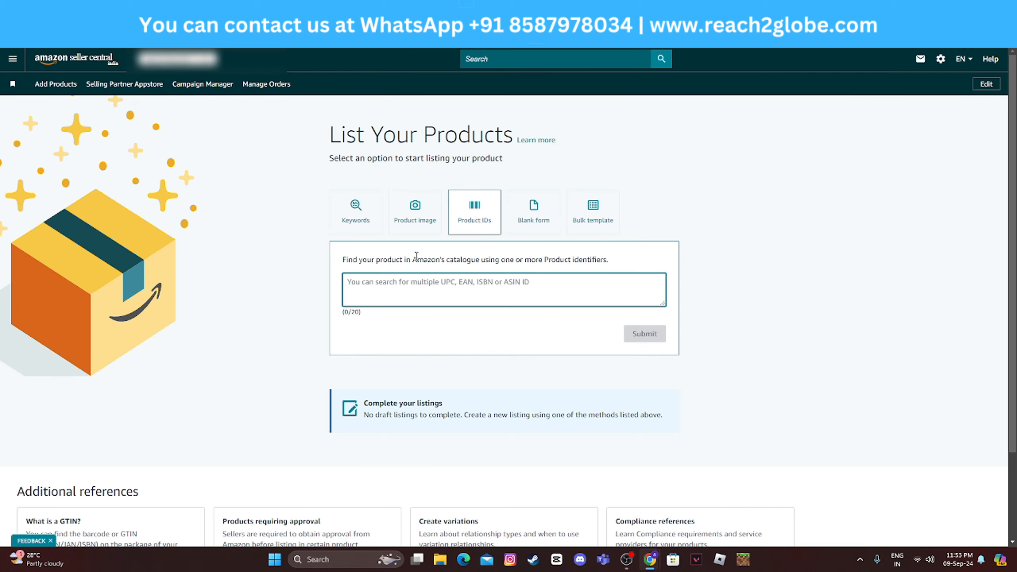
Look up ASIN B09Z86P8K7 by product ID, view the matched bedsheet, and return to the List Your Products page.
type("B09Z86P8K7")
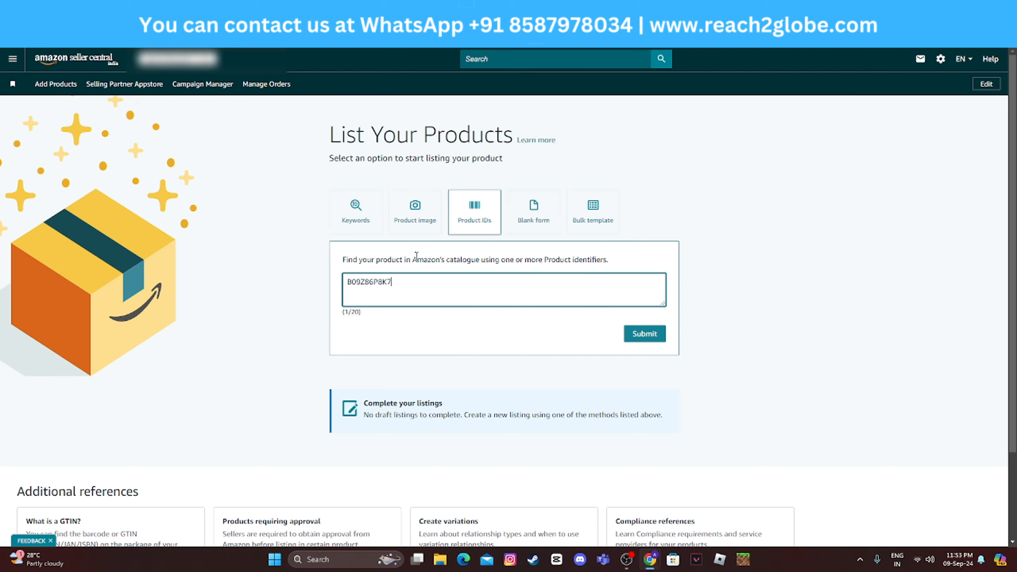
left_click(644, 335)
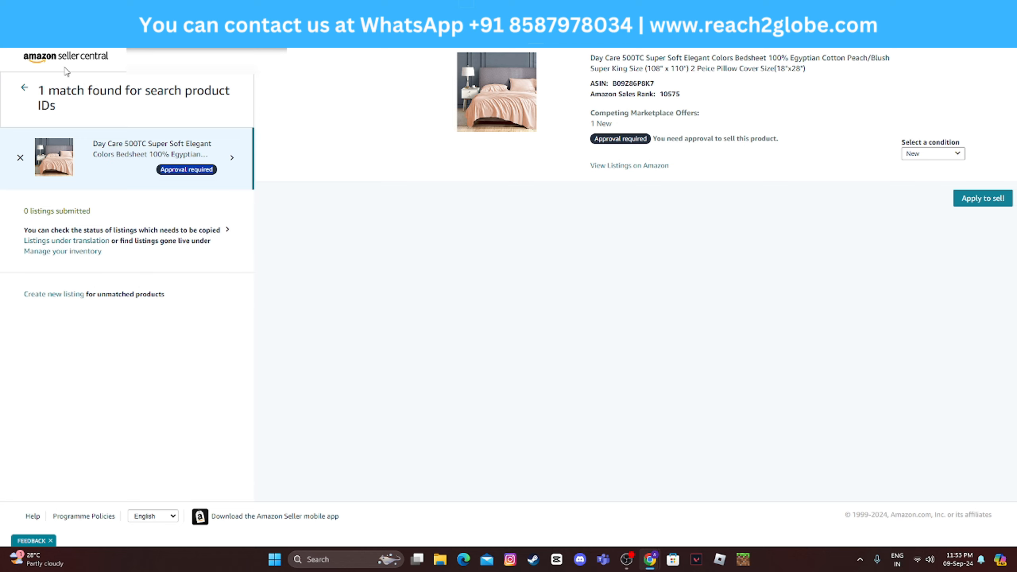
left_click(10, 34)
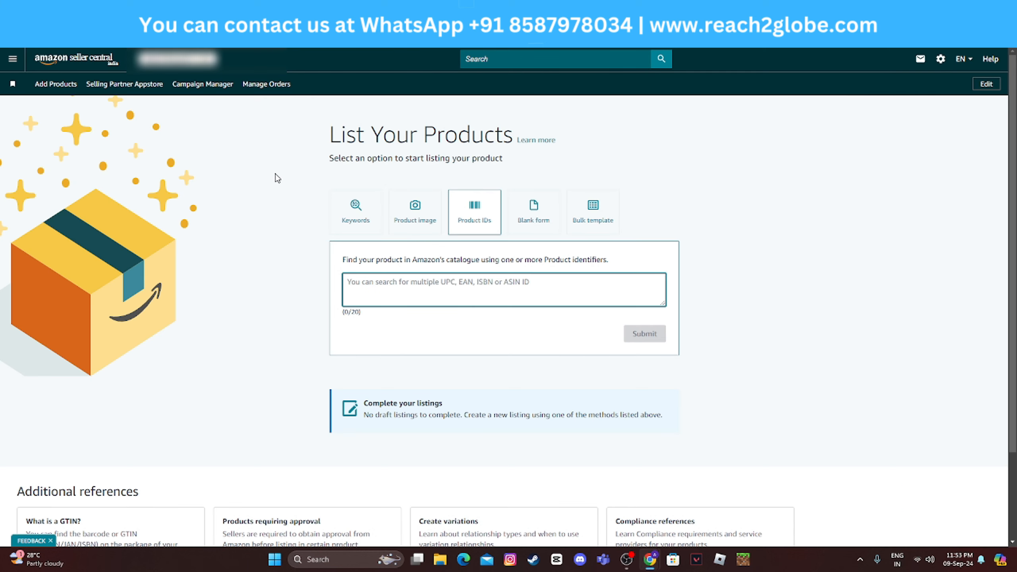
Start a new listing from a blank form and set its item name to "XYZ Mens Cotton T-Shirts".
left_click(535, 224)
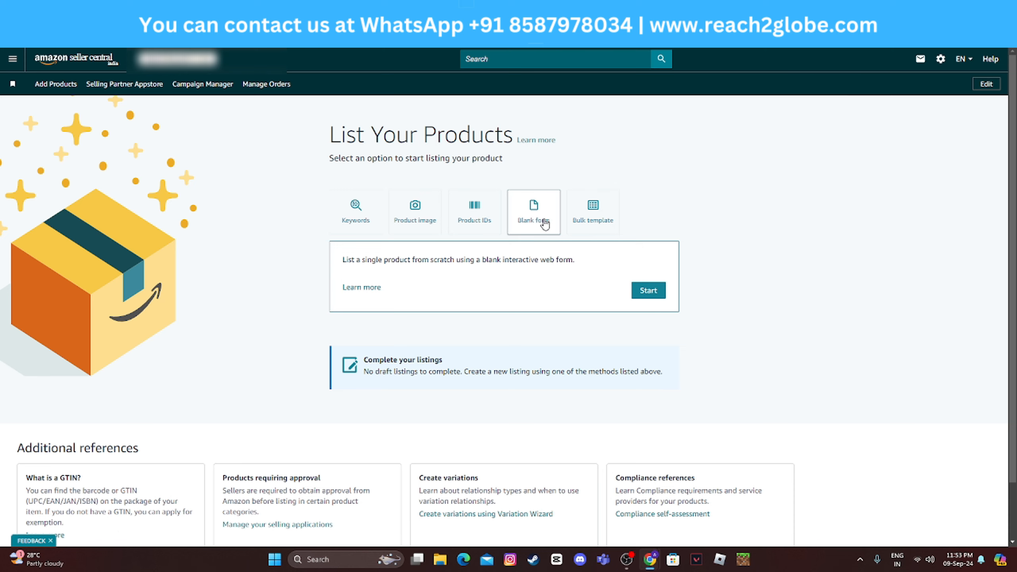
left_click(655, 293)
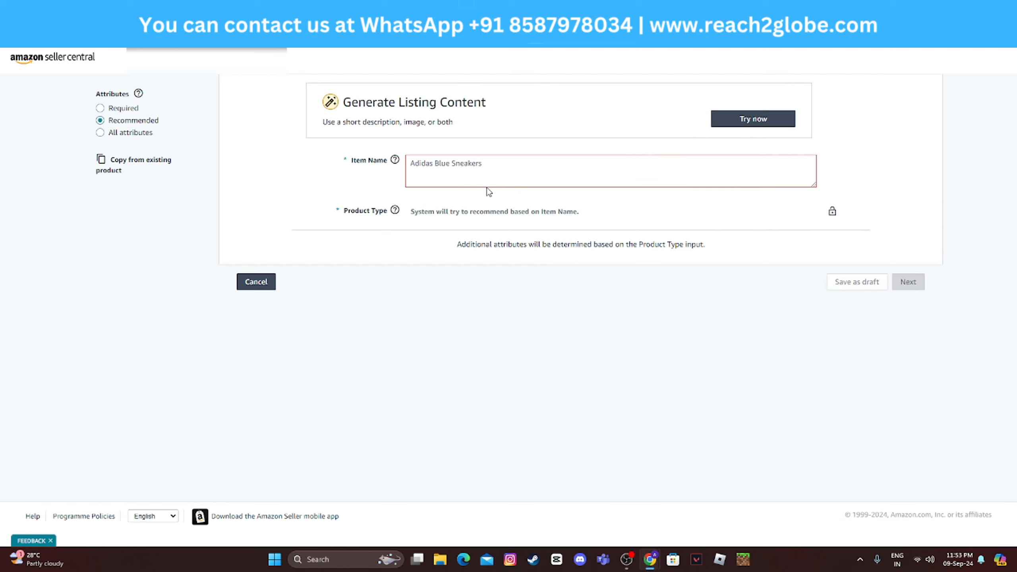
left_click(464, 168)
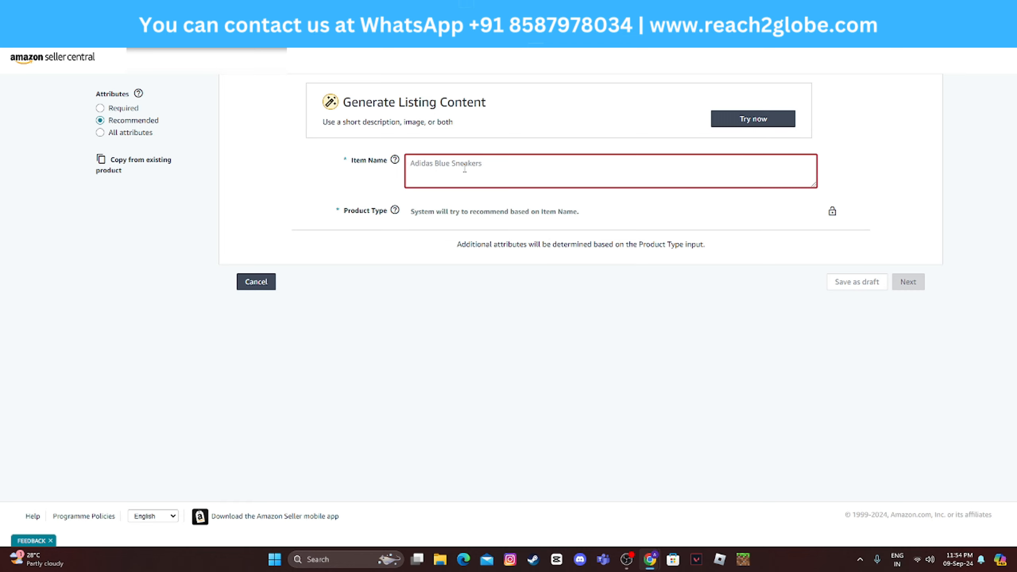
type("xyz")
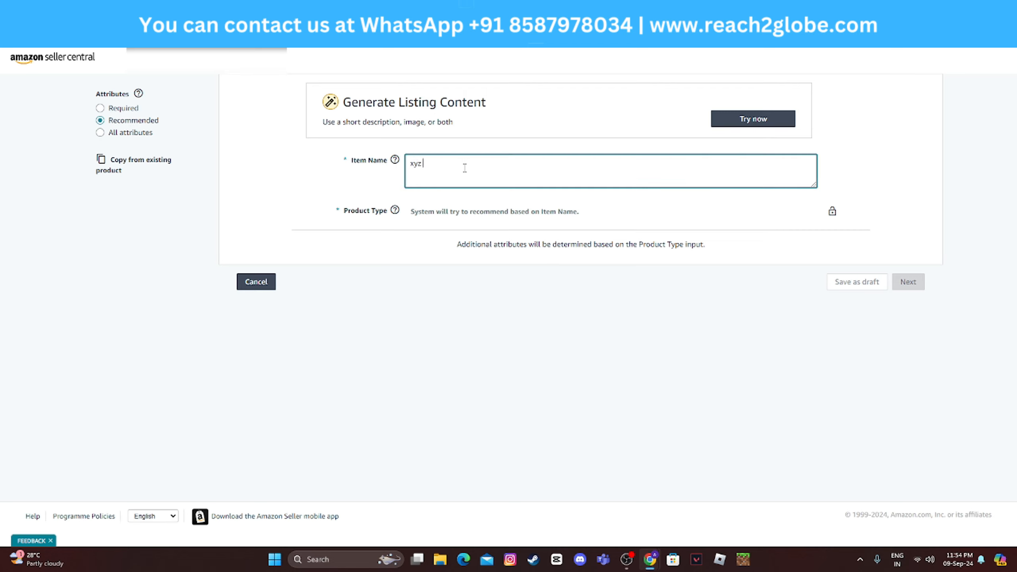
type(" mENS")
key("BackSpace")
key("BackSpace")
key("BackSpace")
key("BackSpace")
key("BackSpace")
key("BackSpace")
key("BackSpace")
type("XYZ Mens Coton")
key("BackSpace")
key("BackSpace")
type("ton T-Shio")
key("BackSpace")
type("rts")
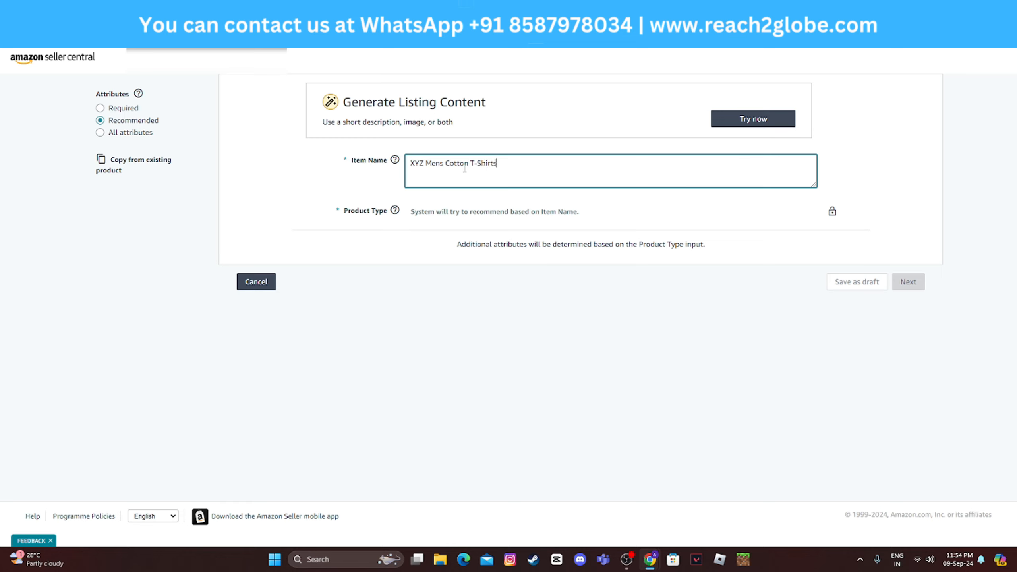
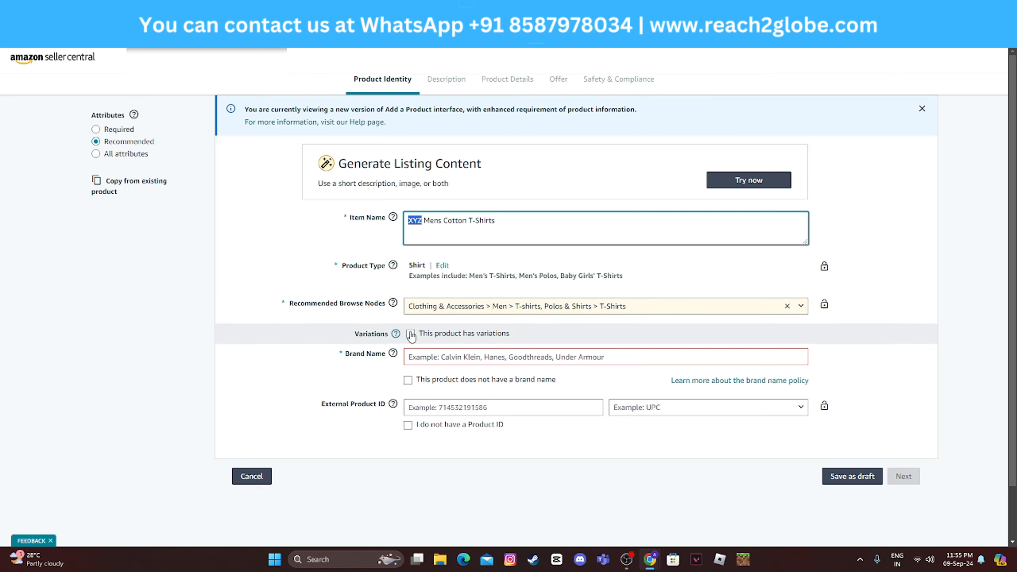
Mark the product as having variations that differ by Color and Shirt Size.
left_click(411, 334)
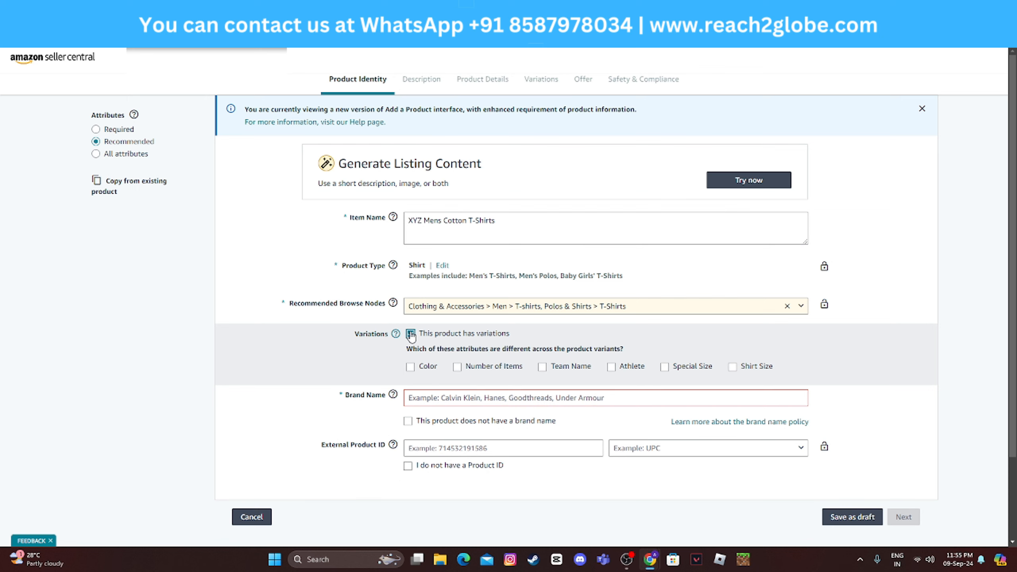
left_click(409, 368)
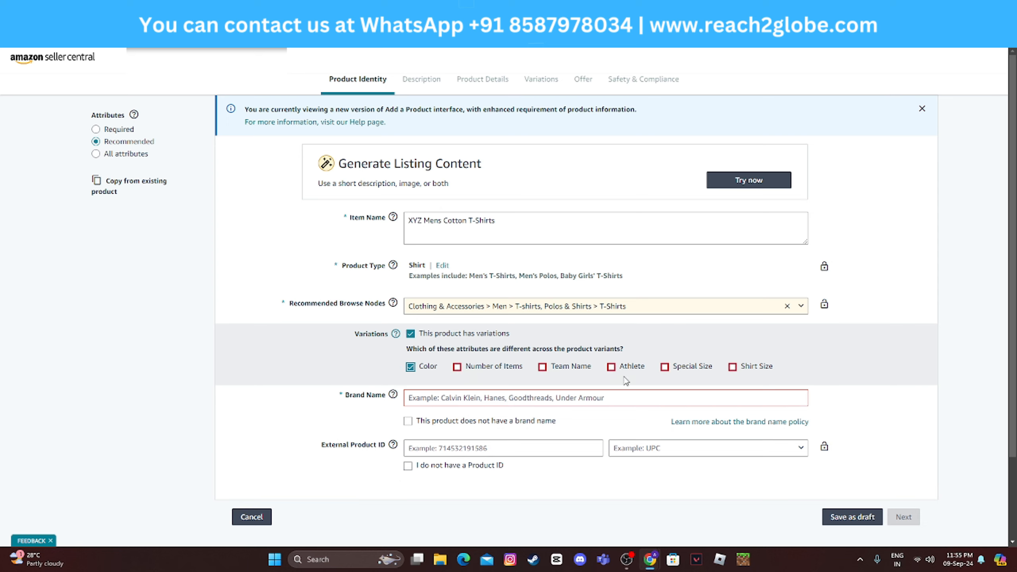
left_click(734, 371)
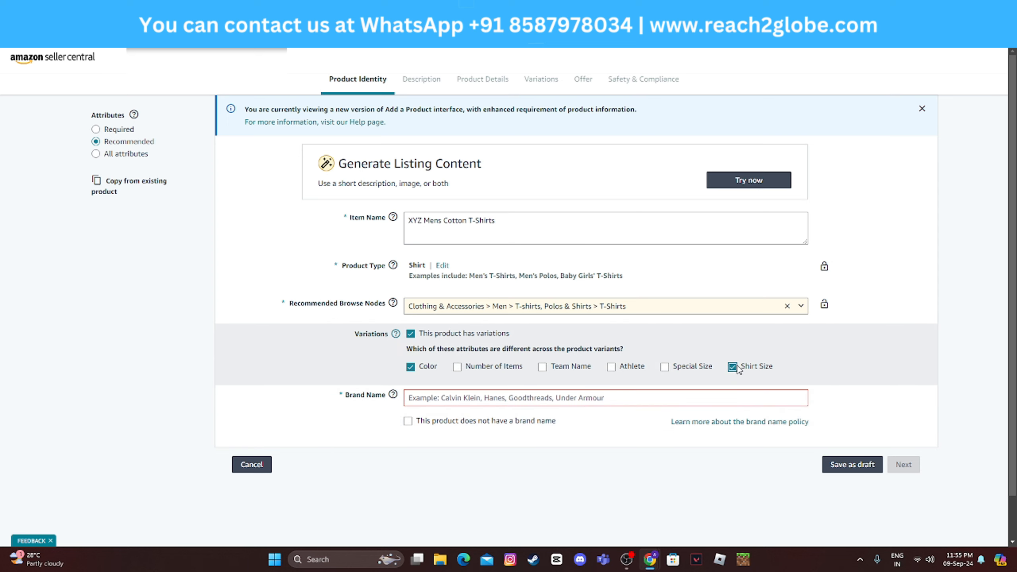
Set the brand name to XYZ and continue to the listing's Description section.
left_click(584, 401)
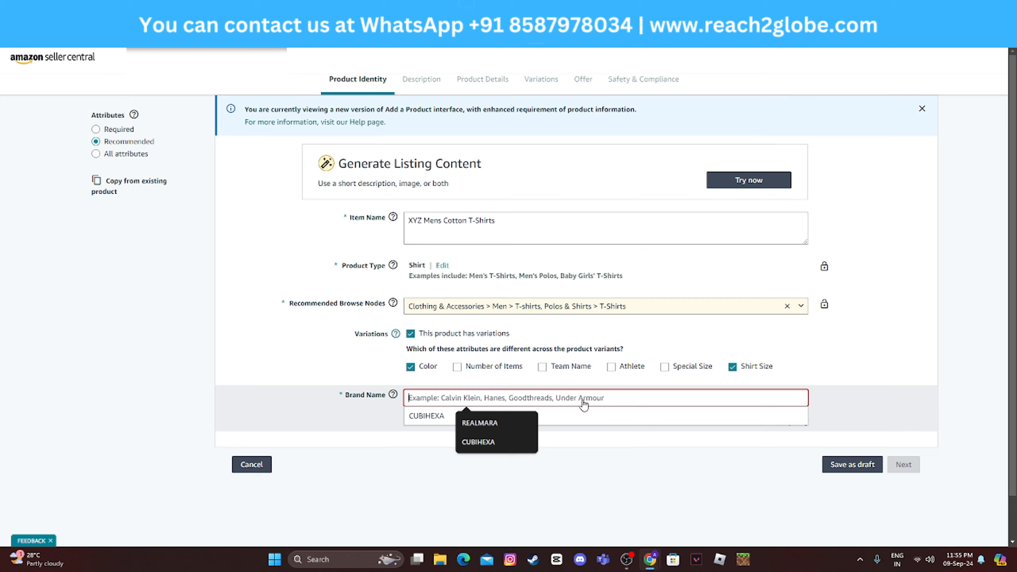
type("XYZ")
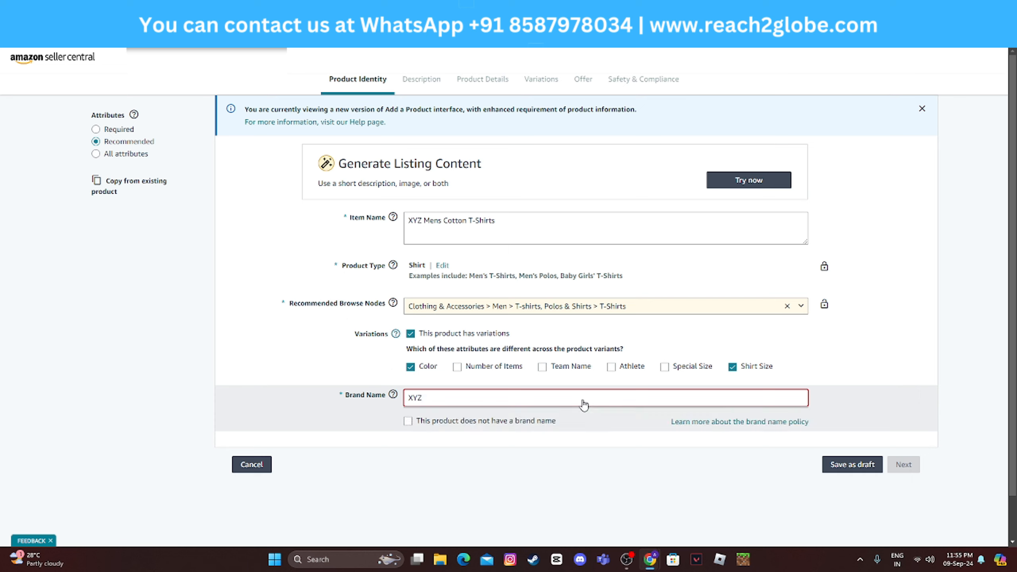
left_click(436, 473)
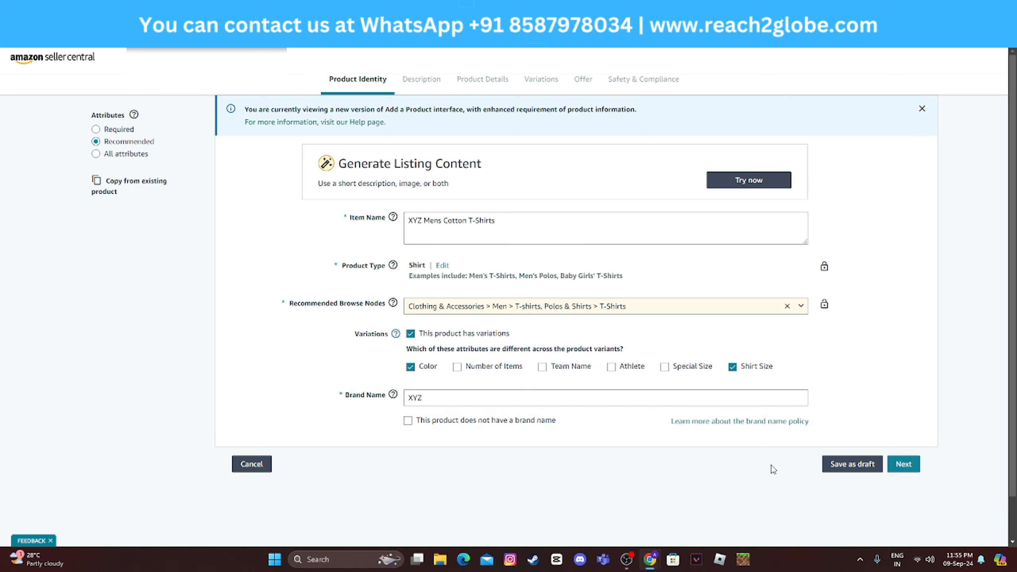
left_click(906, 470)
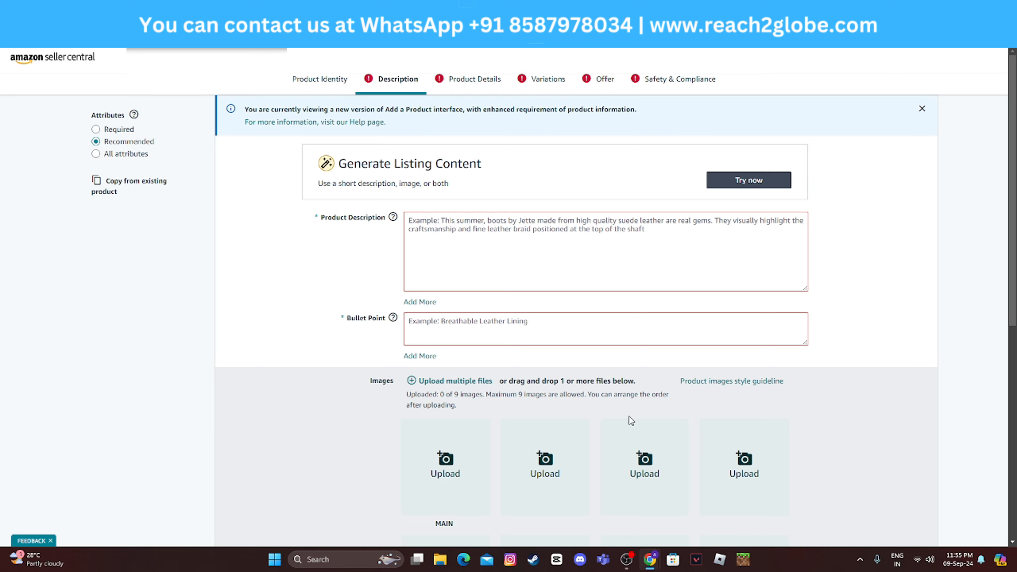
Look through the Description section, covering the product description, bullet point and image upload slots.
scroll(536, 340, "down", 10)
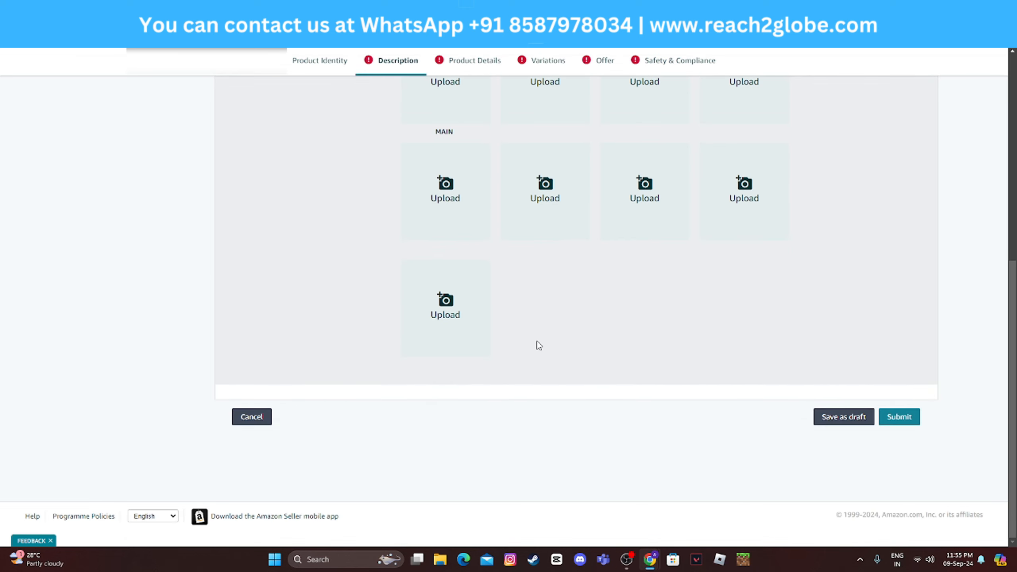
scroll(539, 345, "up", 8)
scroll(538, 340, "down", 5)
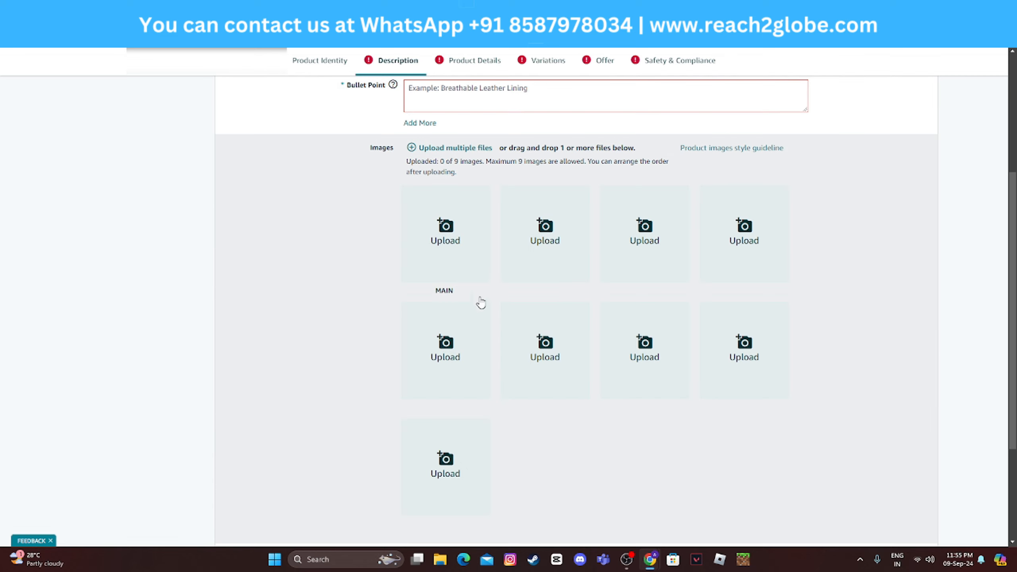
scroll(458, 261, "up", 5)
scroll(454, 433, "down", 2)
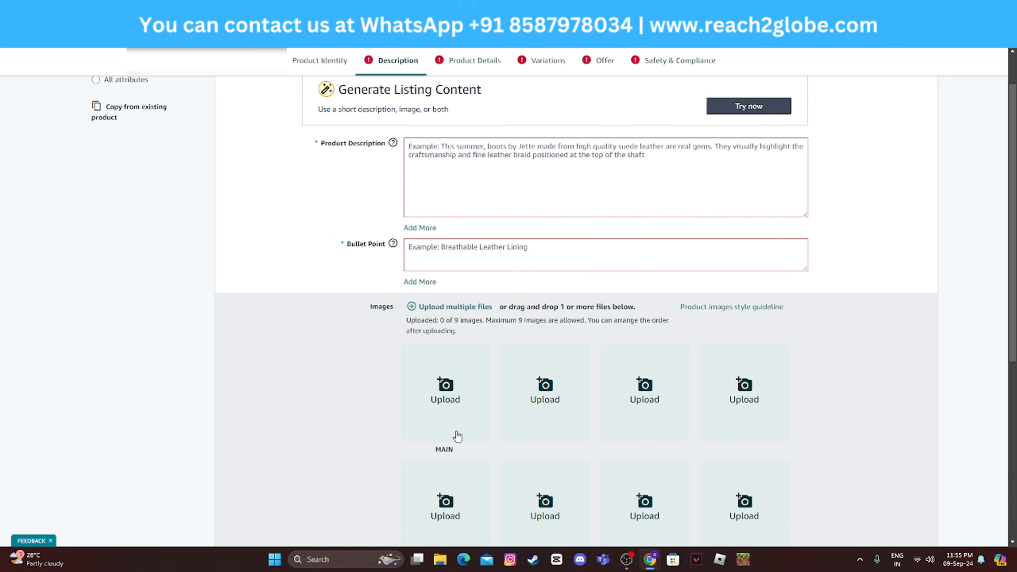
scroll(788, 444, "down", 4)
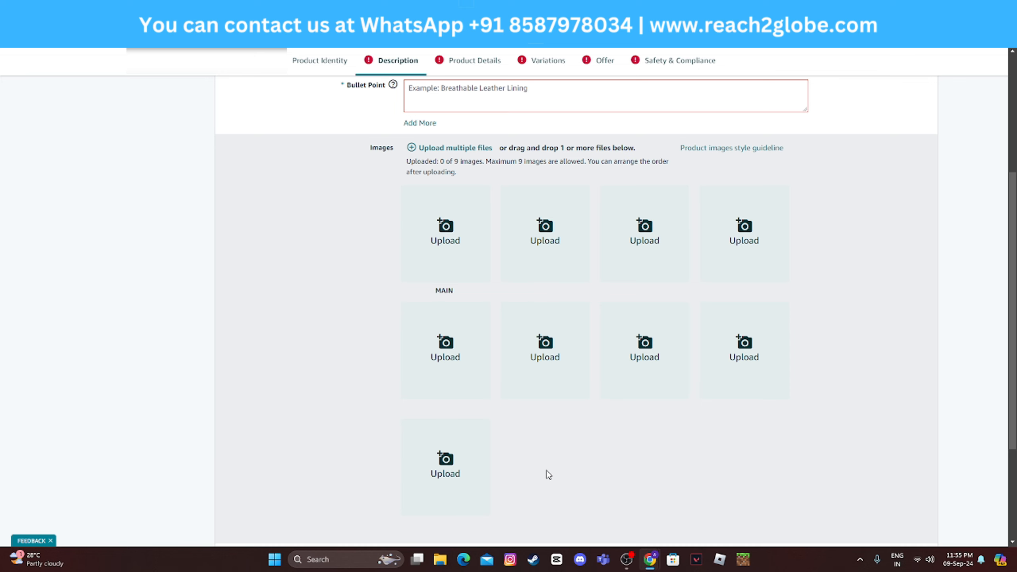
scroll(499, 354, "up", 5)
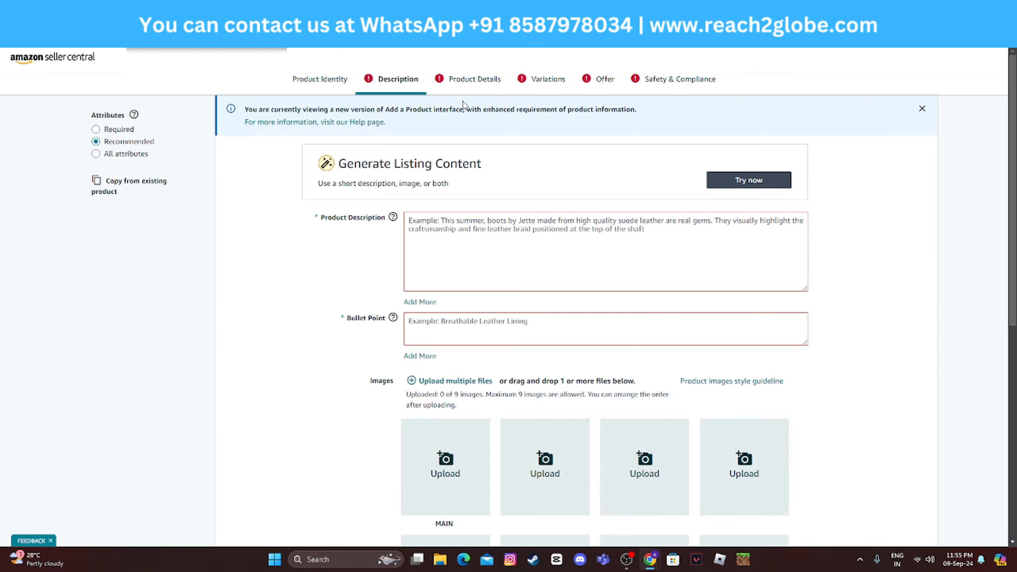
Open the Product Details section and look through its attribute fields, from collar style to the external product and importer information.
left_click(474, 89)
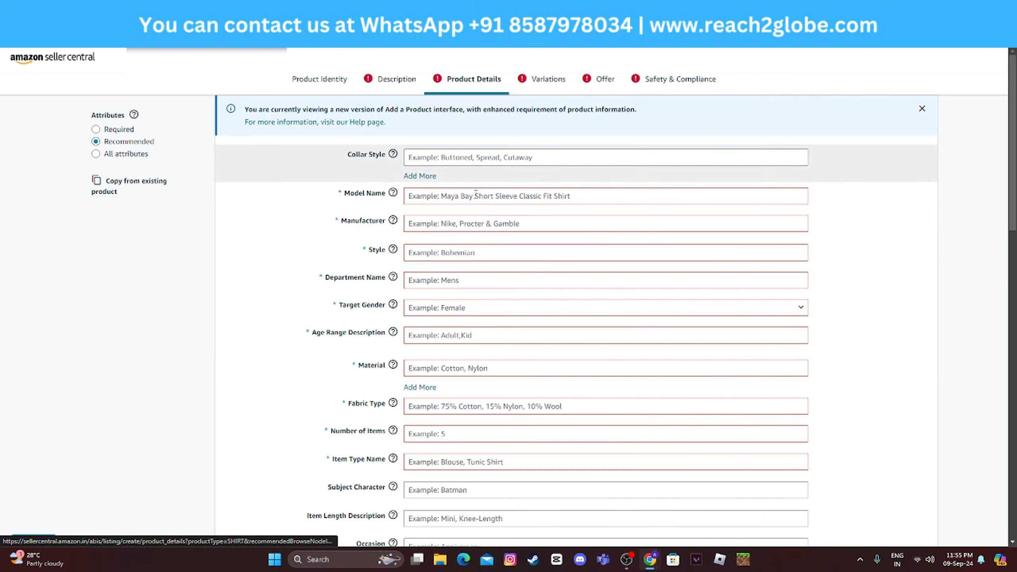
scroll(470, 321, "down", 8)
scroll(479, 359, "down", 5)
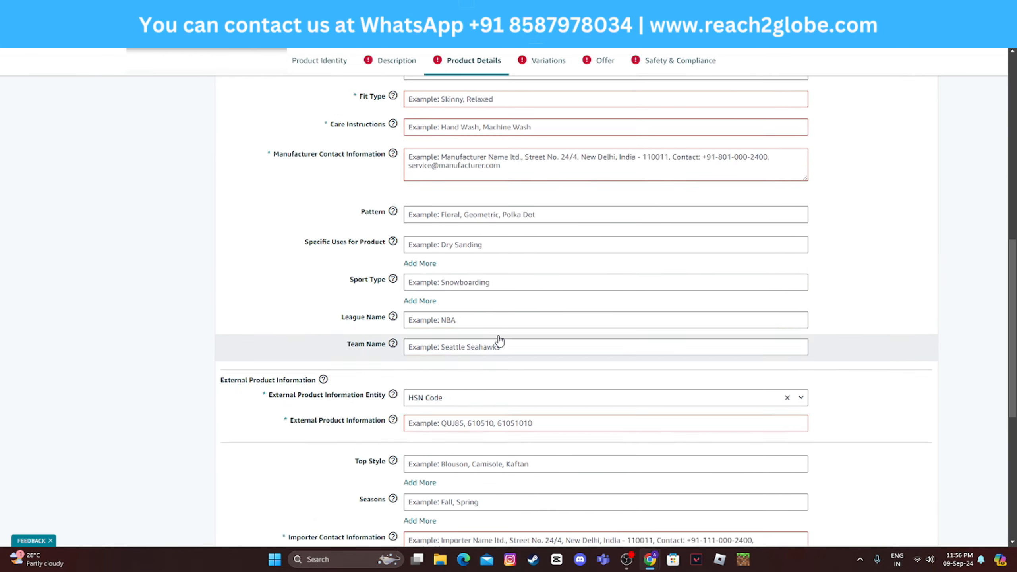
scroll(497, 338, "up", 5)
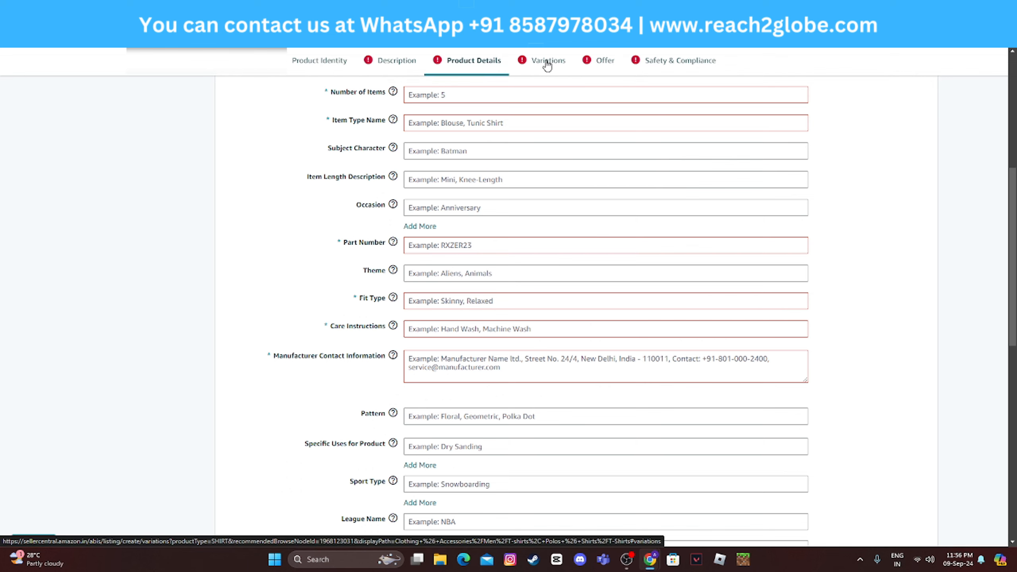
scroll(568, 104, "up", 6)
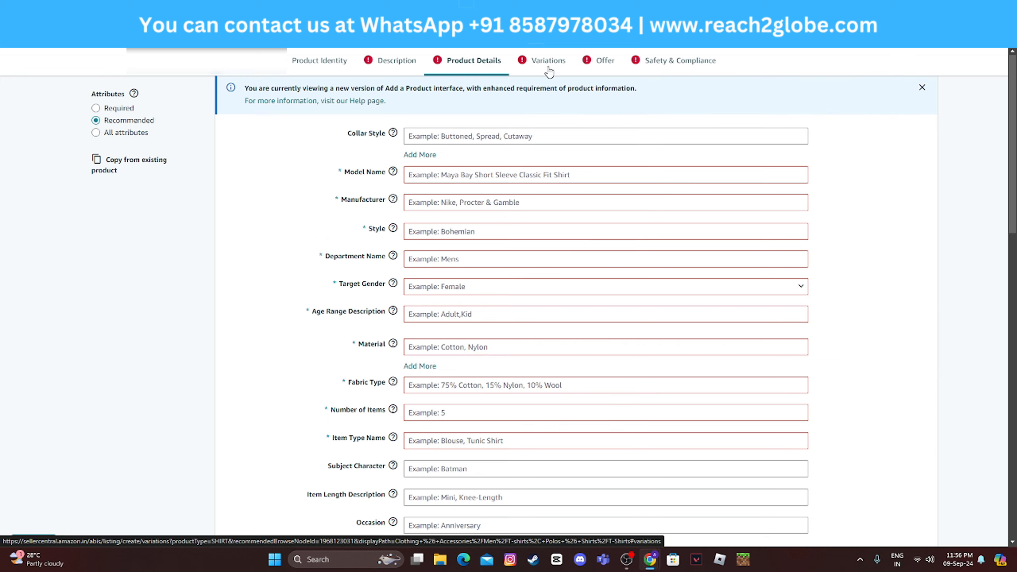
Review the remaining Product Details fields and open the Variations section to see its shirt size and color settings.
scroll(496, 184, "down", 10)
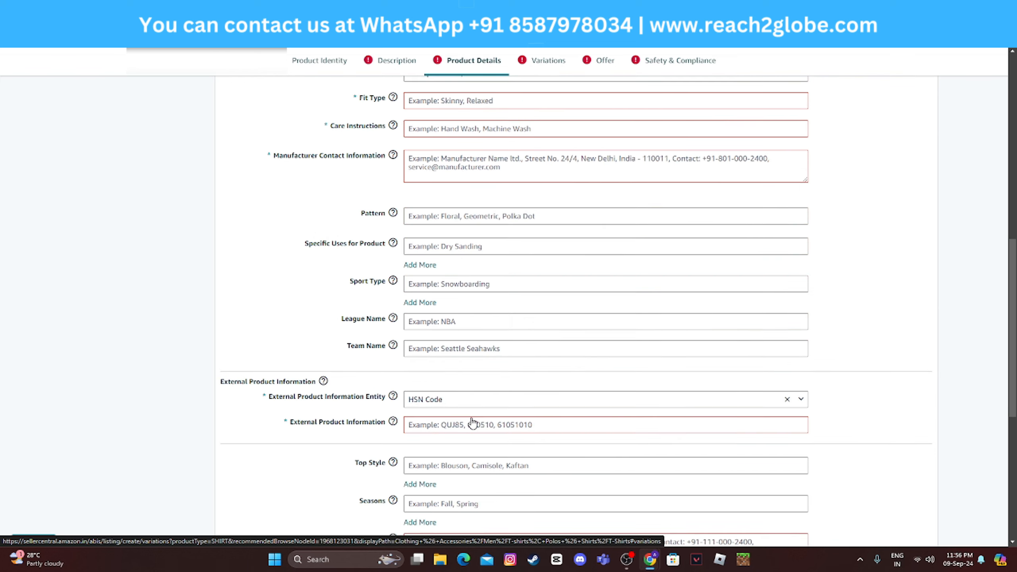
scroll(522, 169, "up", 4)
scroll(522, 168, "up", 4)
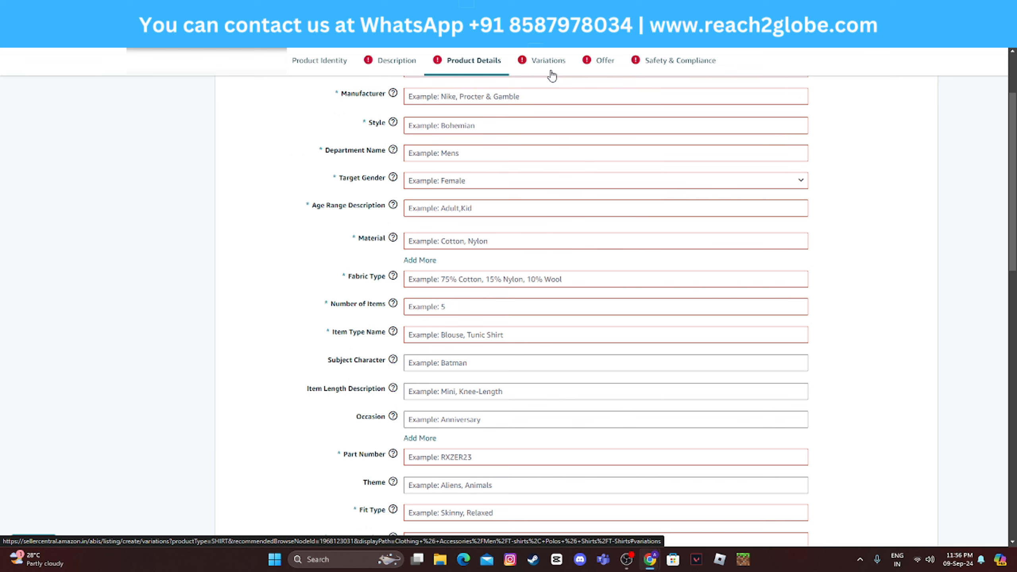
left_click(551, 75)
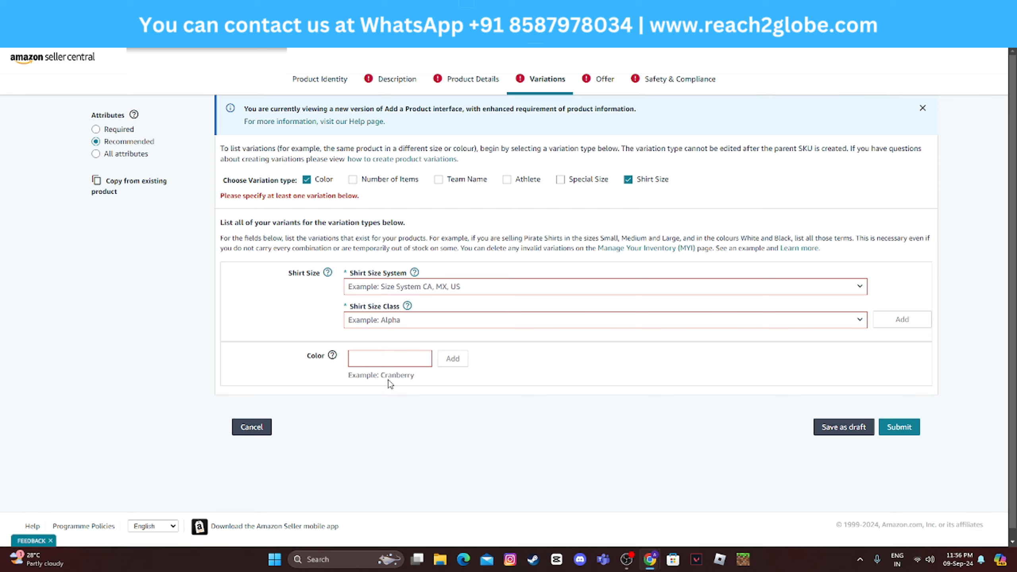
Look through the listing's Offer and Safety & Compliance sections, and cancel the blank-form listing.
left_click(606, 79)
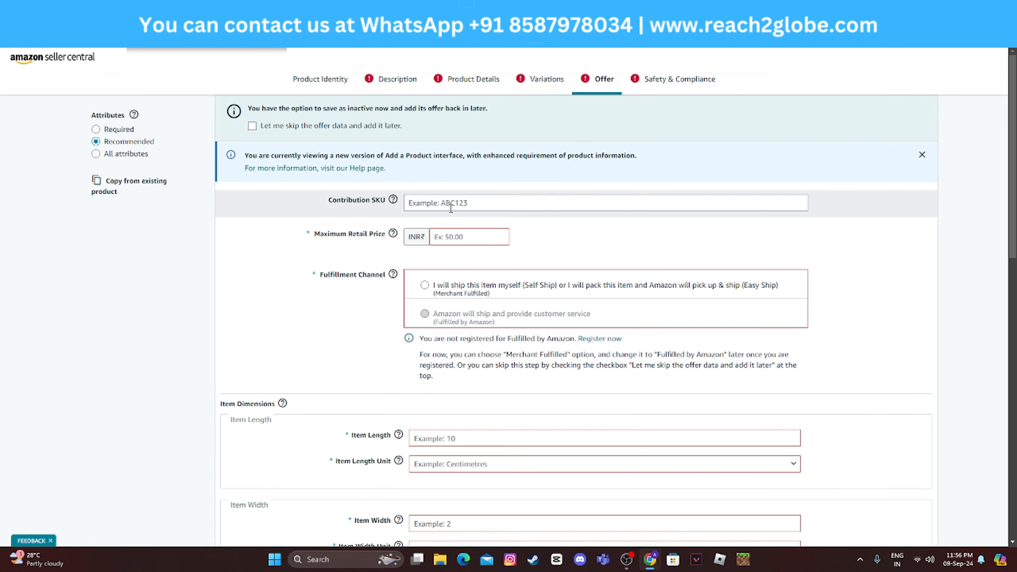
scroll(451, 305, "down", 5)
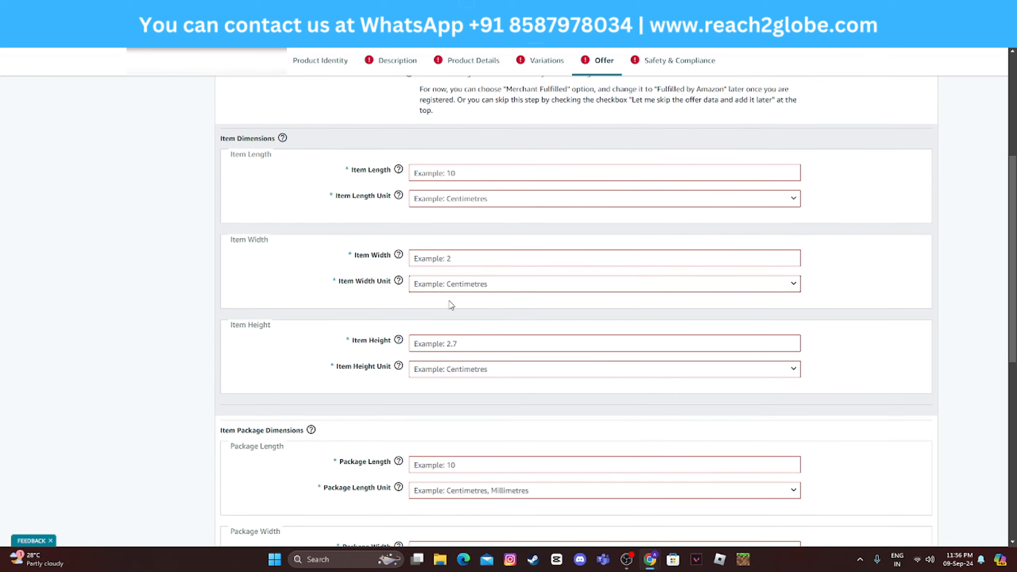
scroll(451, 305, "up", 5)
left_click(654, 86)
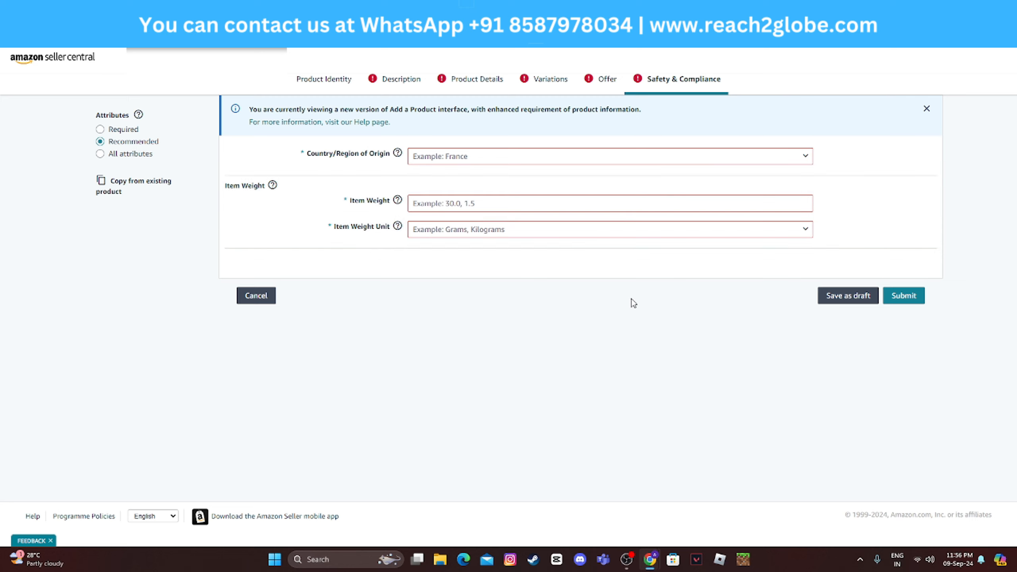
left_click(268, 297)
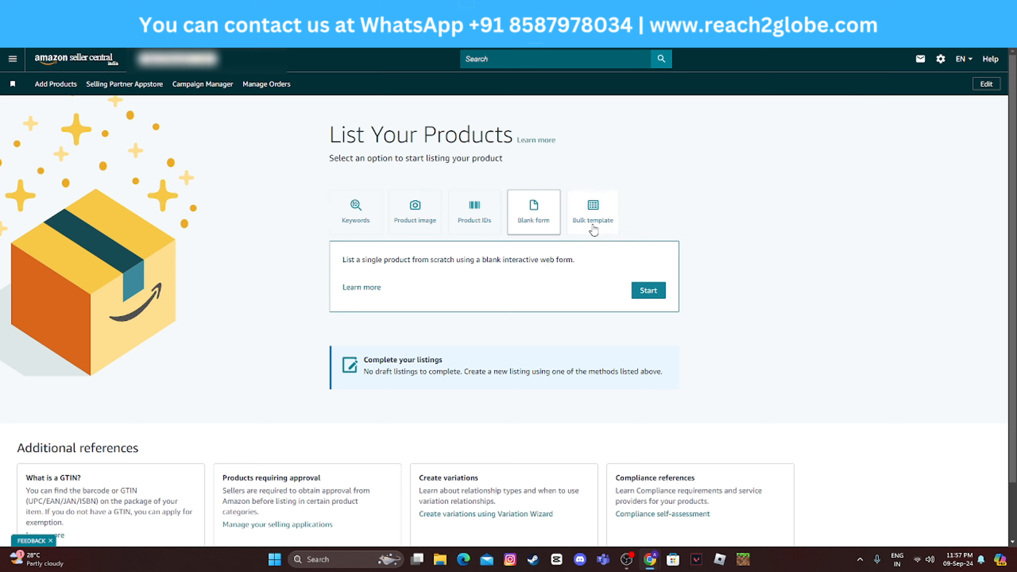
Choose bulk template listing and open the product spreadsheet download for products not in Amazon's catalogue, dismissing the feature announcement.
left_click(594, 229)
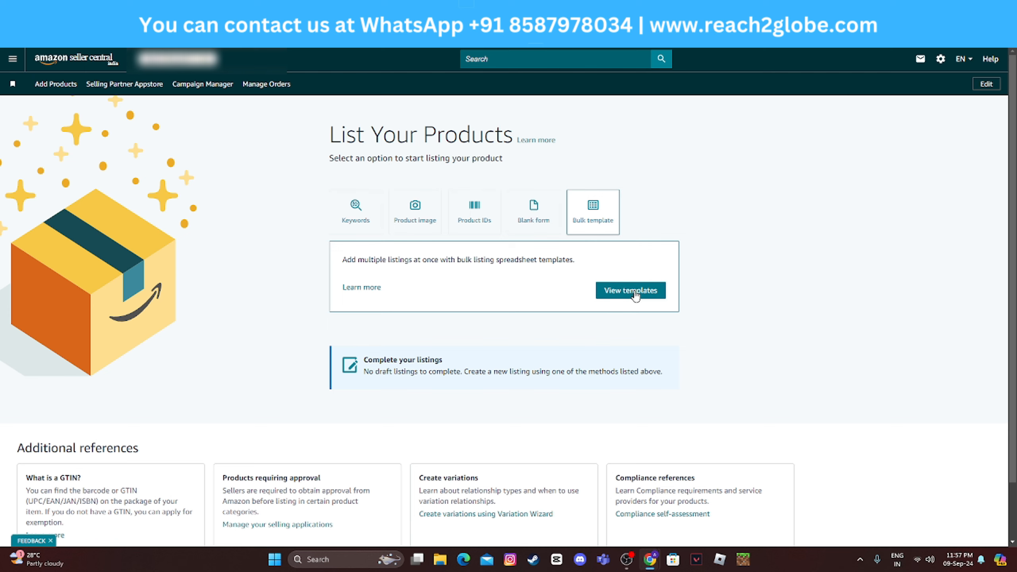
left_click(634, 291)
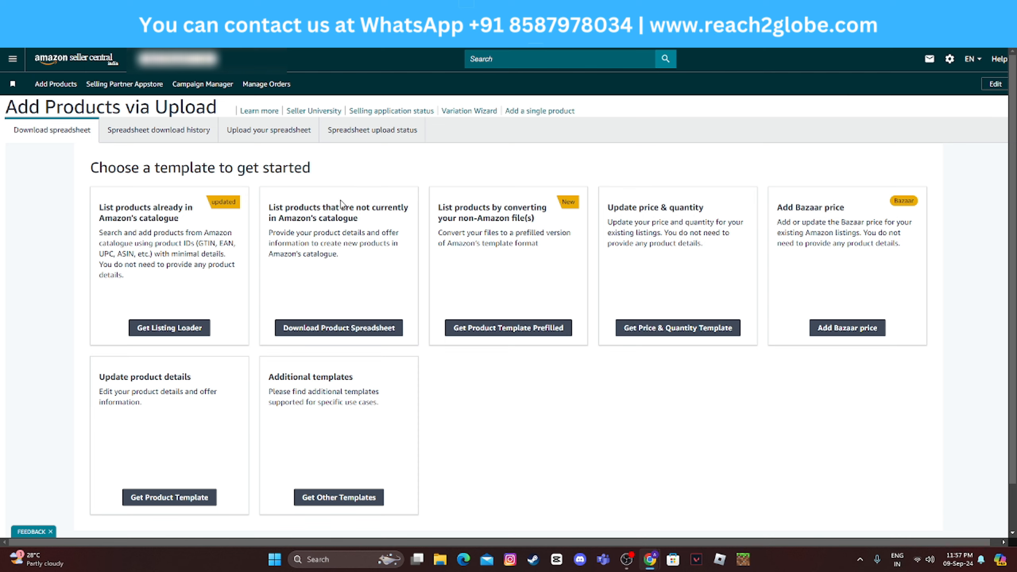
left_click_drag(349, 207, 354, 257)
left_click(334, 327)
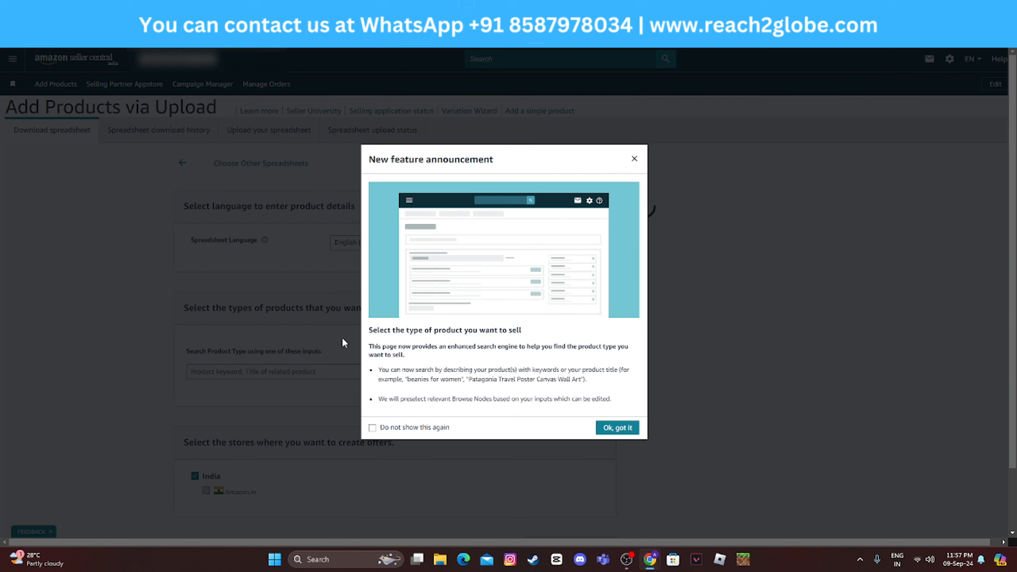
left_click(603, 425)
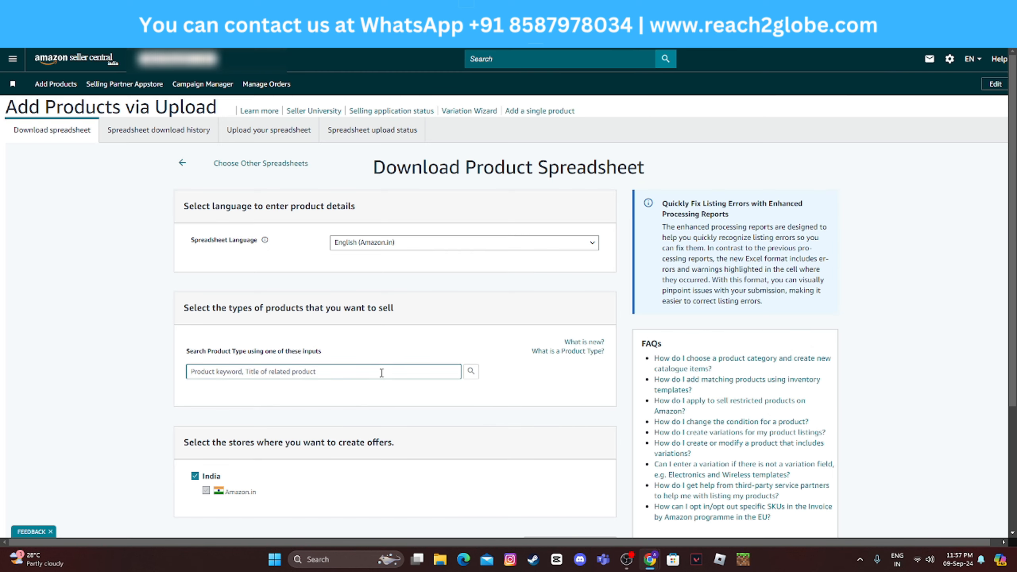
Search the product types for "tshirt" and select the Shirt product type for the spreadsheet.
scroll(333, 387, "down", 4)
left_click(326, 212)
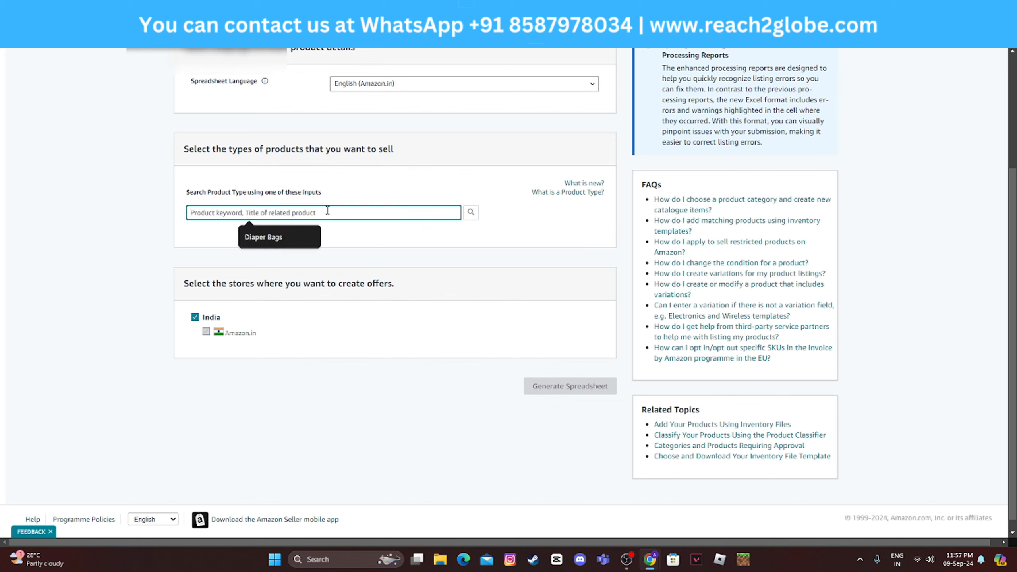
type("t")
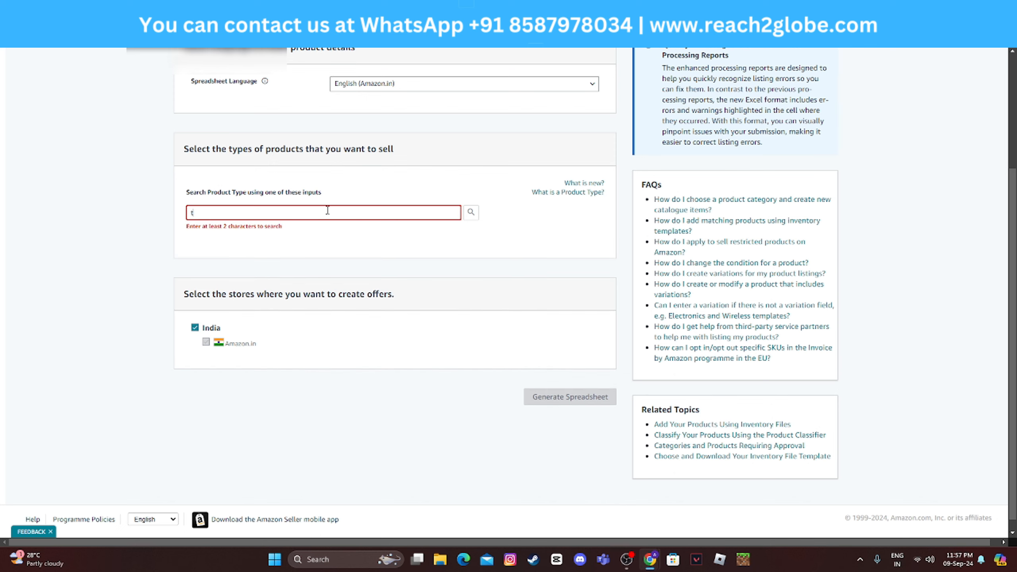
type("shirt")
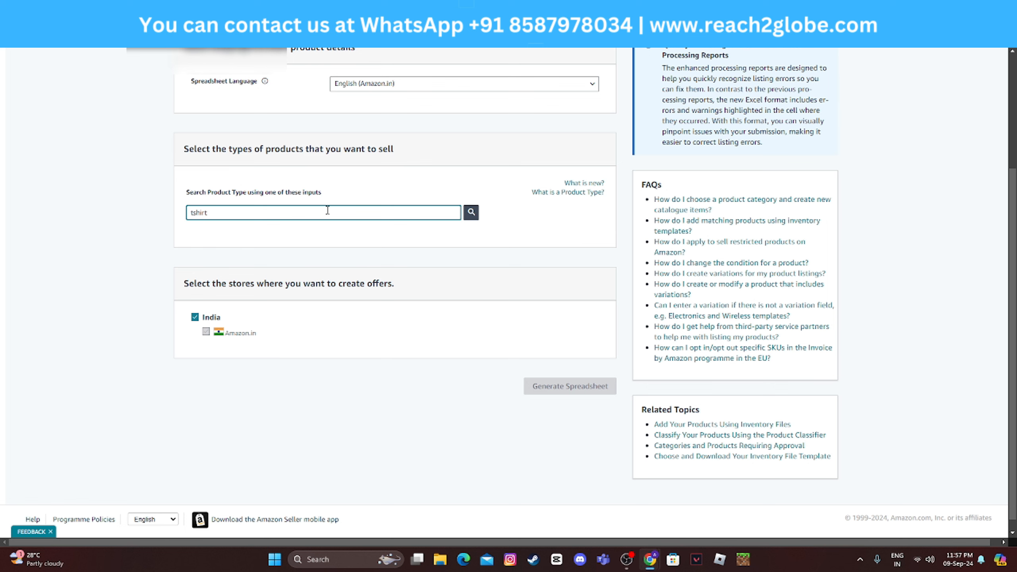
left_click(471, 212)
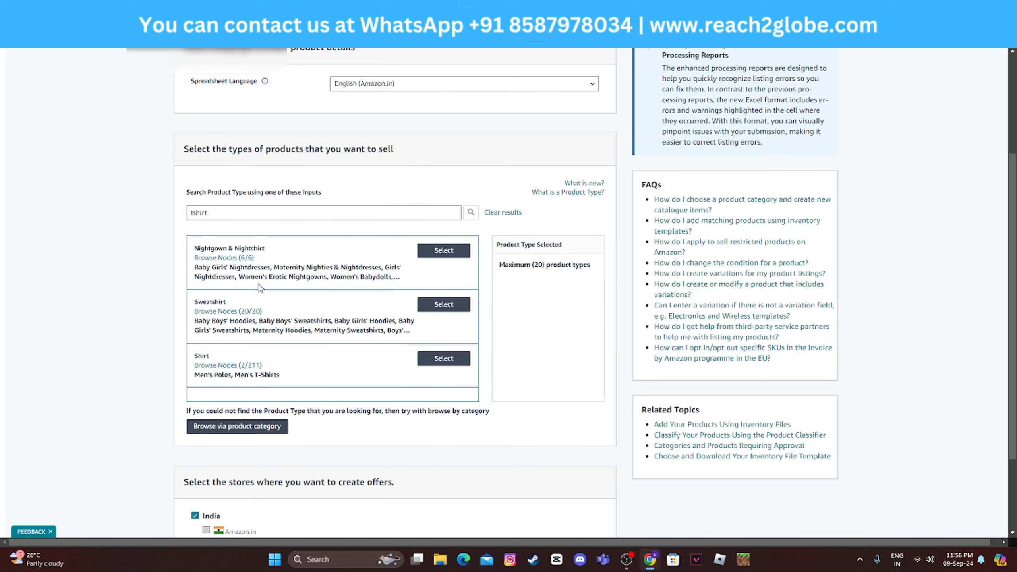
left_click(447, 358)
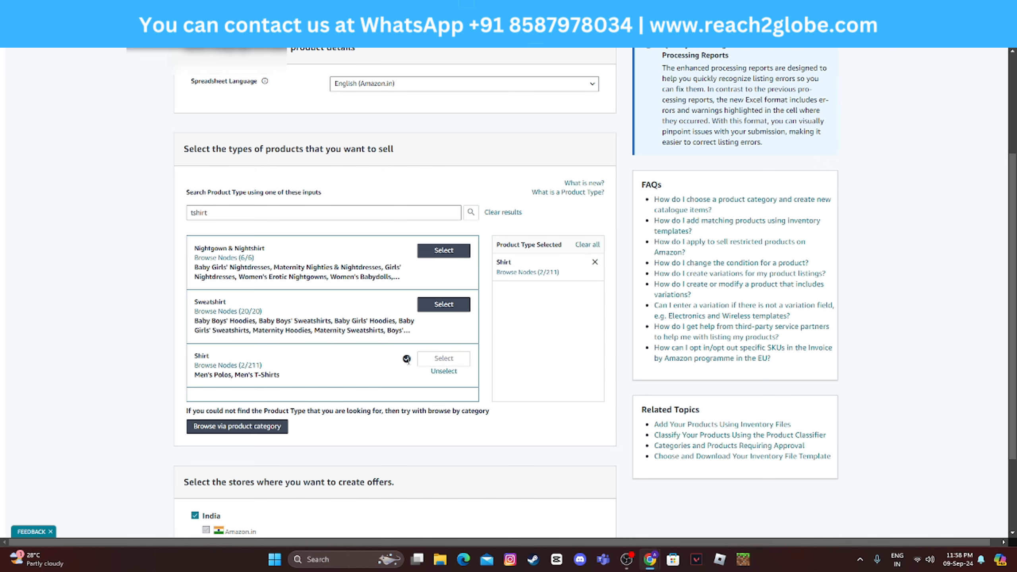
Deselect Men's Polos in the Shirt product type's browse nodes, keeping Men's T-Shirts selected, and confirm the selection.
left_click(543, 277)
scroll(481, 276, "down", 10)
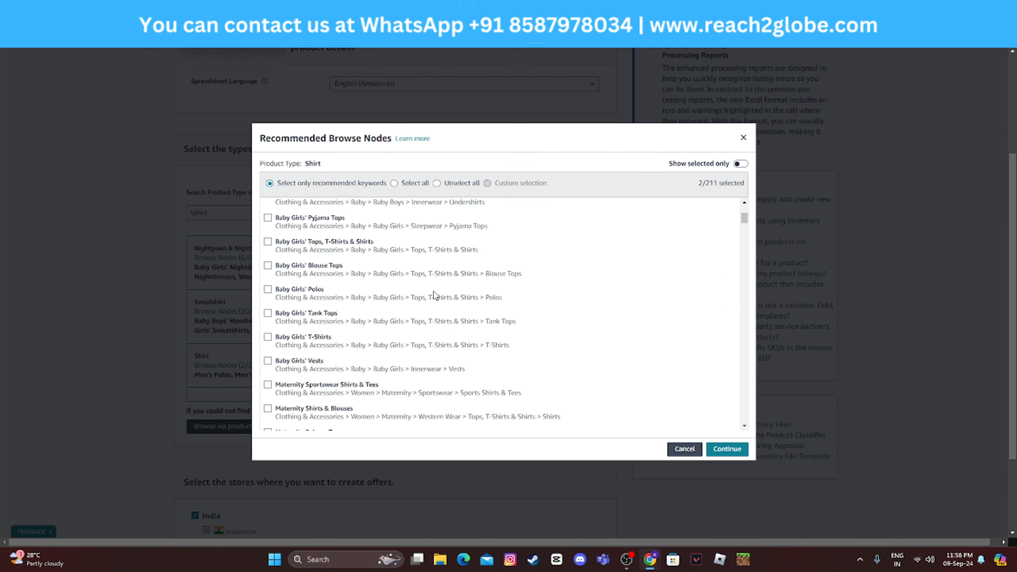
scroll(372, 352, "down", 15)
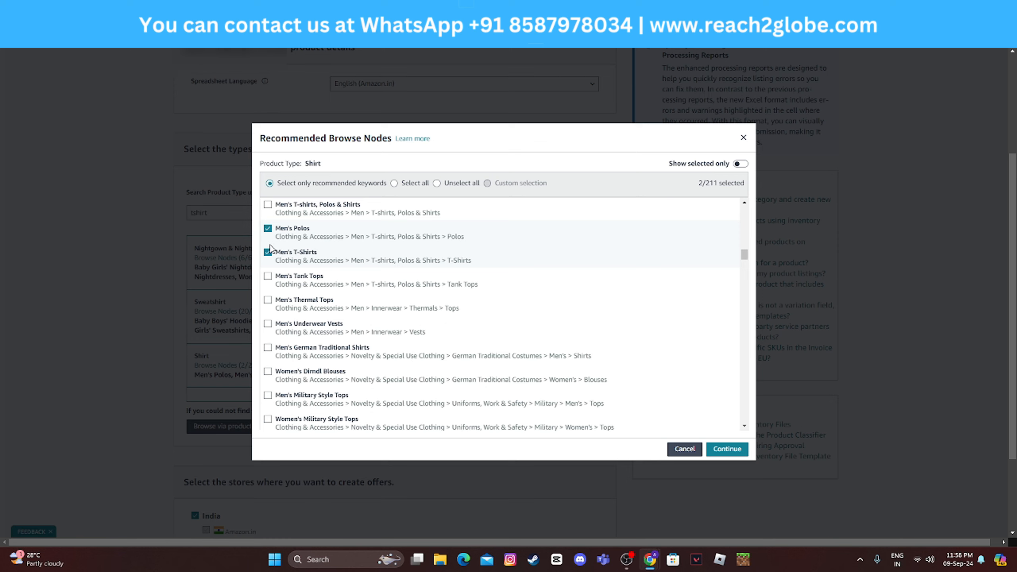
left_click(267, 229)
left_click(723, 454)
Generate the product spreadsheet and save it as SHIRT in the Desktop folder.
scroll(445, 441, "down", 3)
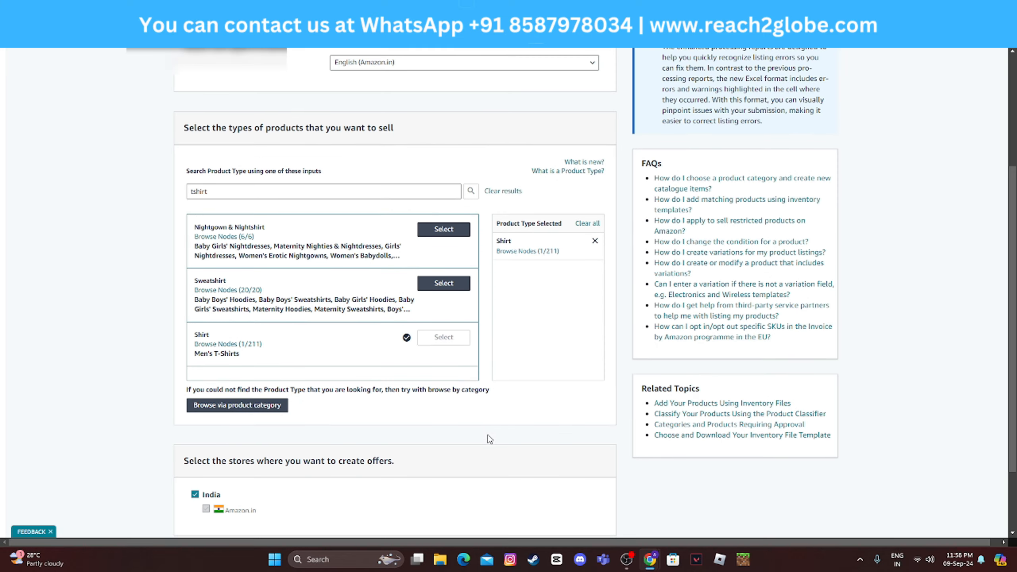
left_click(574, 474)
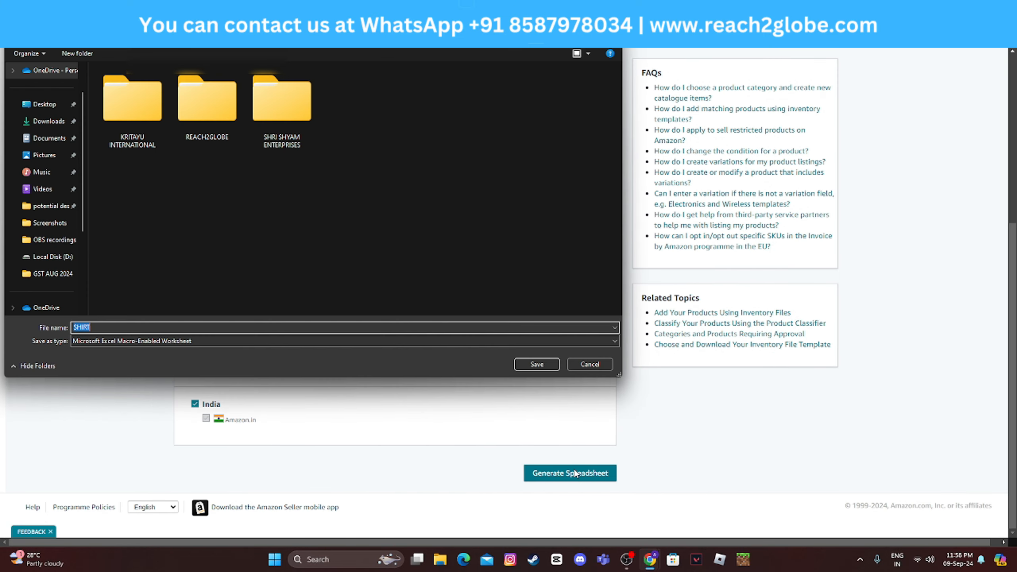
left_click(52, 120)
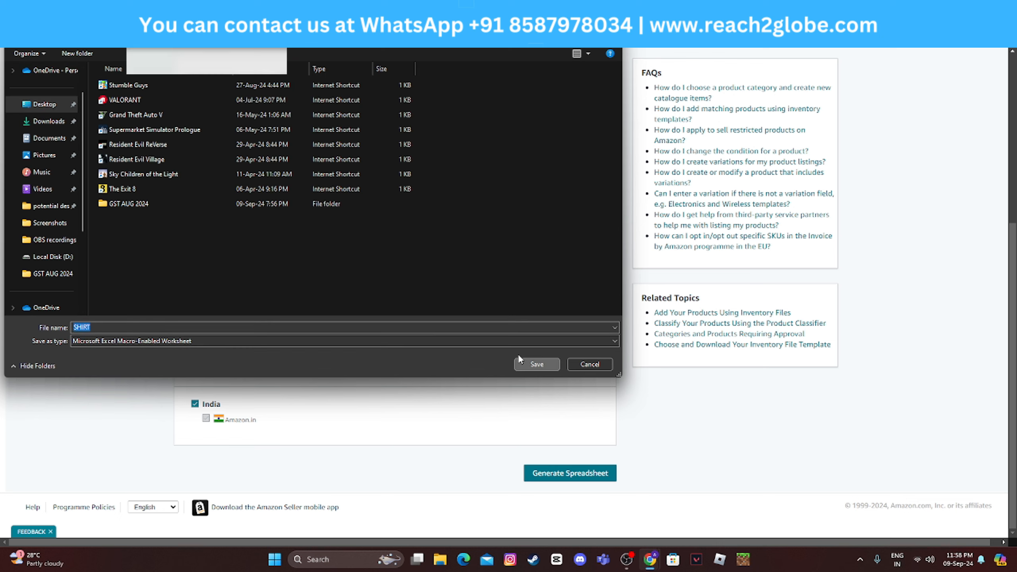
left_click(525, 364)
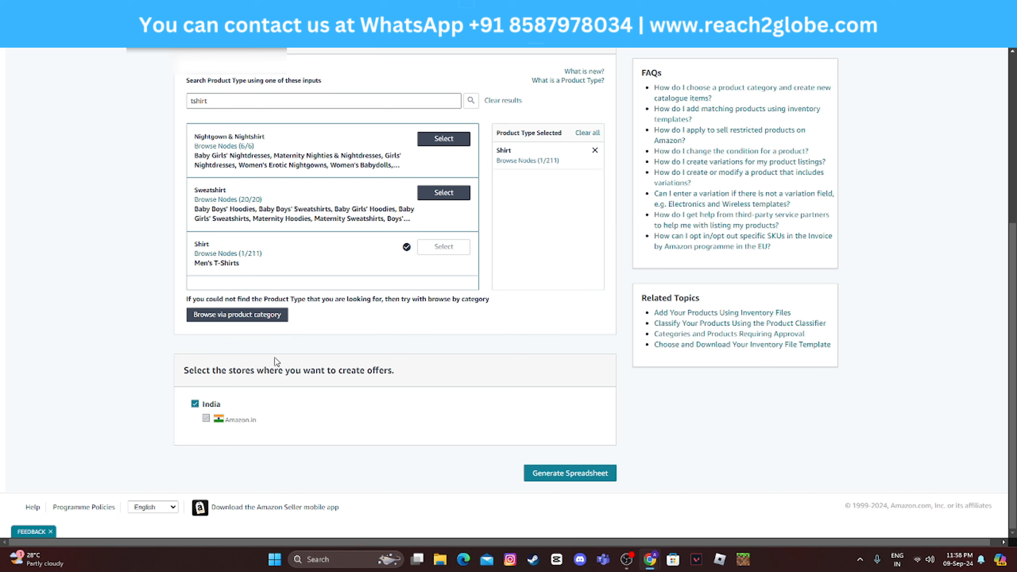
View the page for uploading a completed spreadsheet and the upload status of earlier files.
scroll(430, 269, "up", 5)
left_click(272, 132)
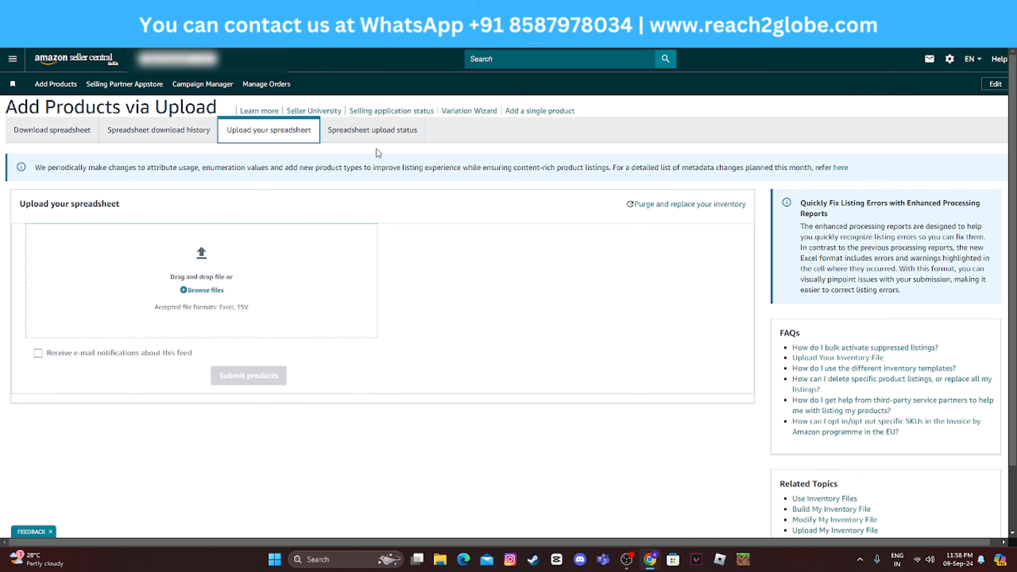
left_click(379, 131)
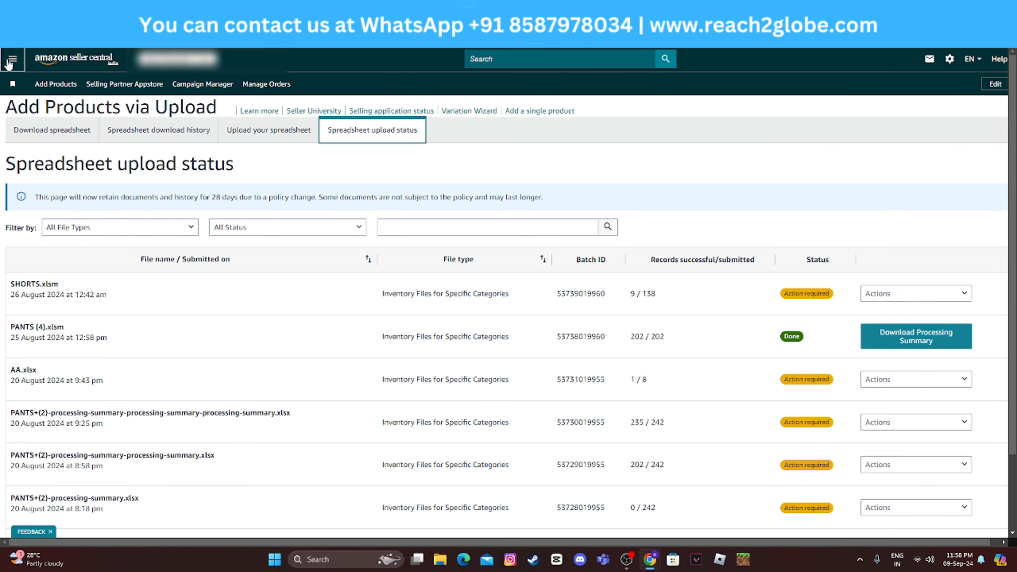
Open Add Products via Upload from the Catalogue group of the main navigation.
left_click(12, 59)
mouse_move(22, 94)
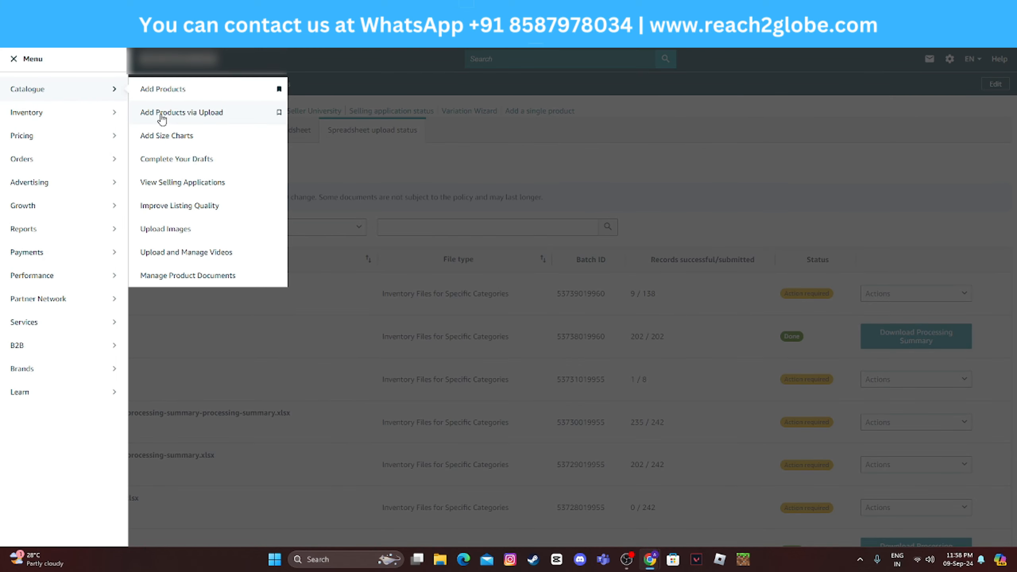
left_click(201, 113)
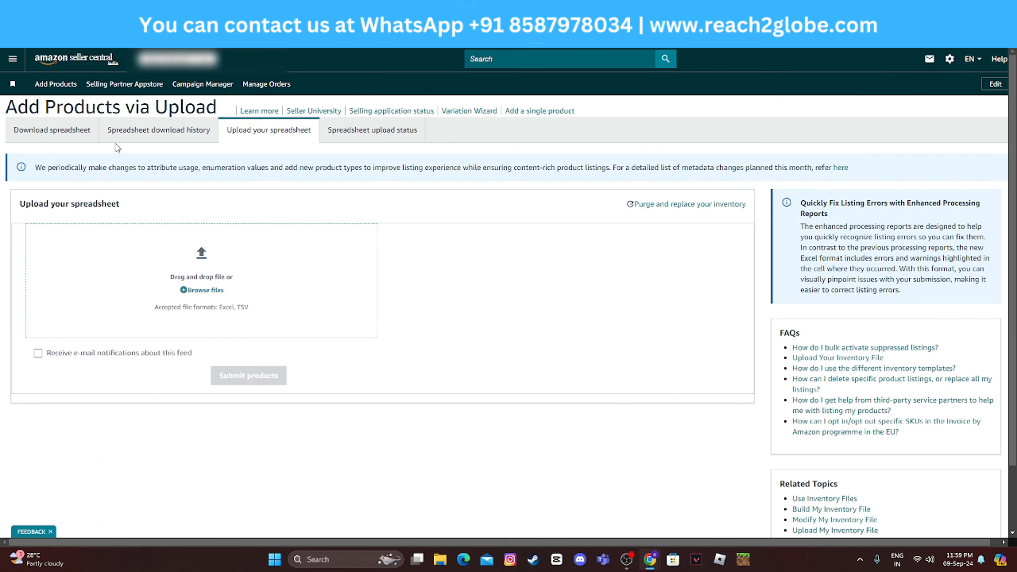
Open the main navigation to continue with the remaining Seller Central sections.
left_click(22, 64)
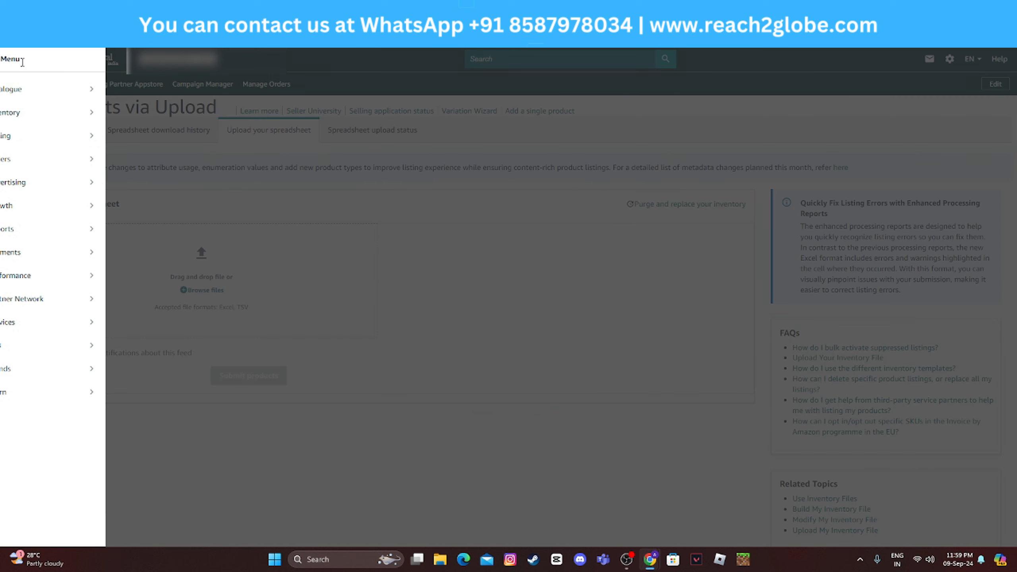
Open the Add Size Charts page from the catalogue options and look over its template, apply and upload sections.
mouse_move(68, 94)
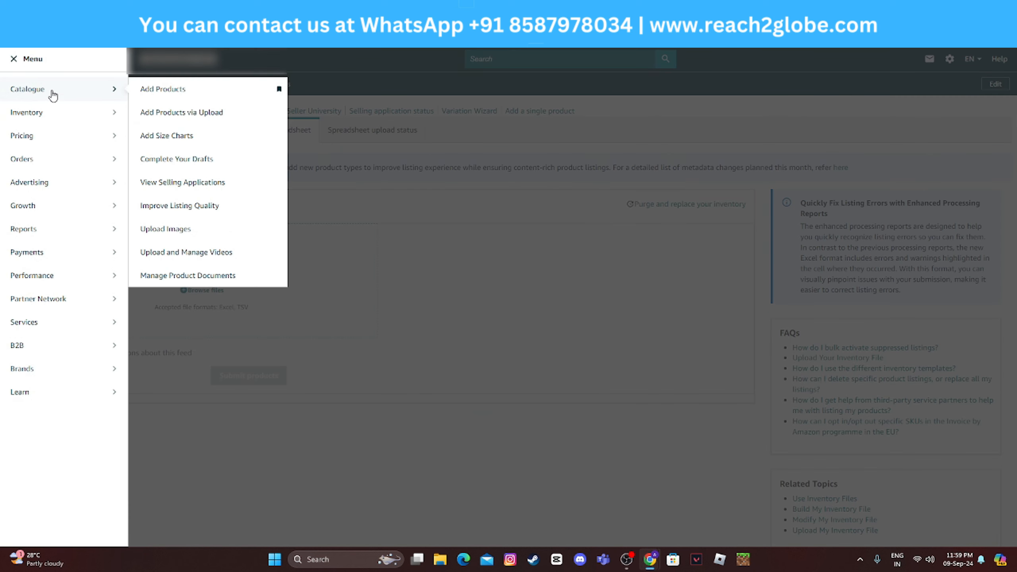
left_click(176, 140)
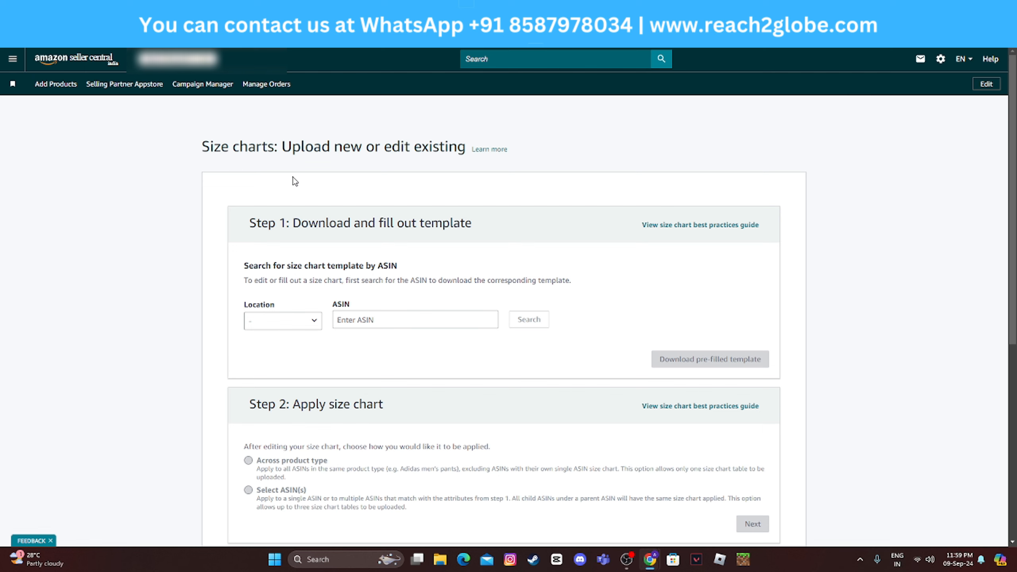
scroll(504, 232, "down", 5)
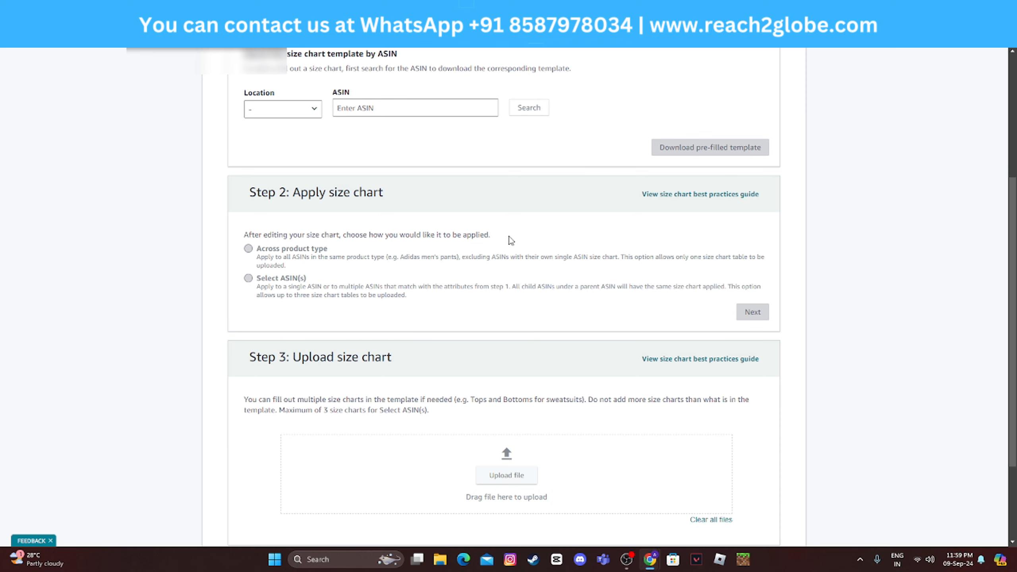
scroll(511, 240, "up", 5)
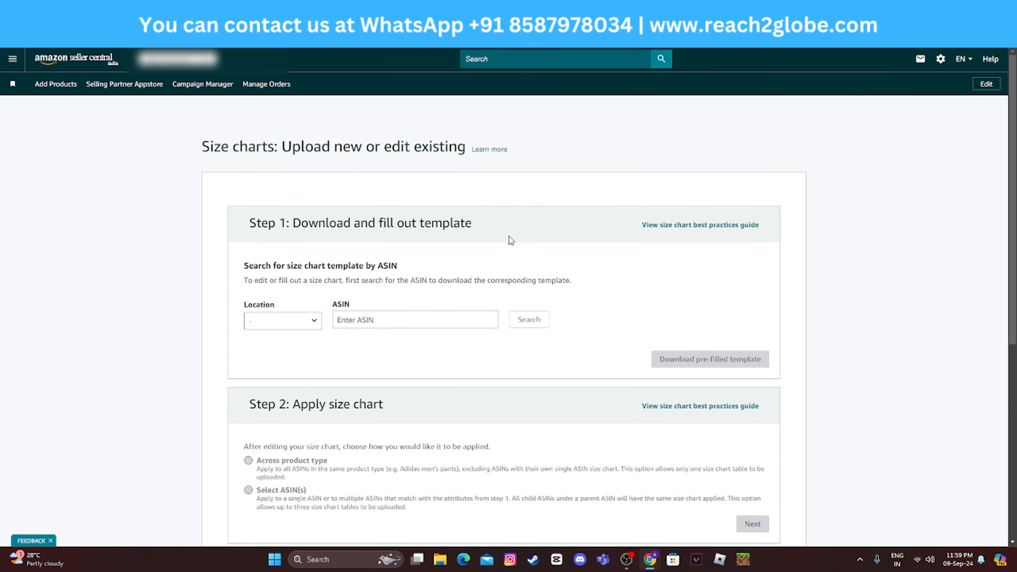
Search for the size chart template with location IN and ASIN B09Z86P8K7.
left_click(314, 323)
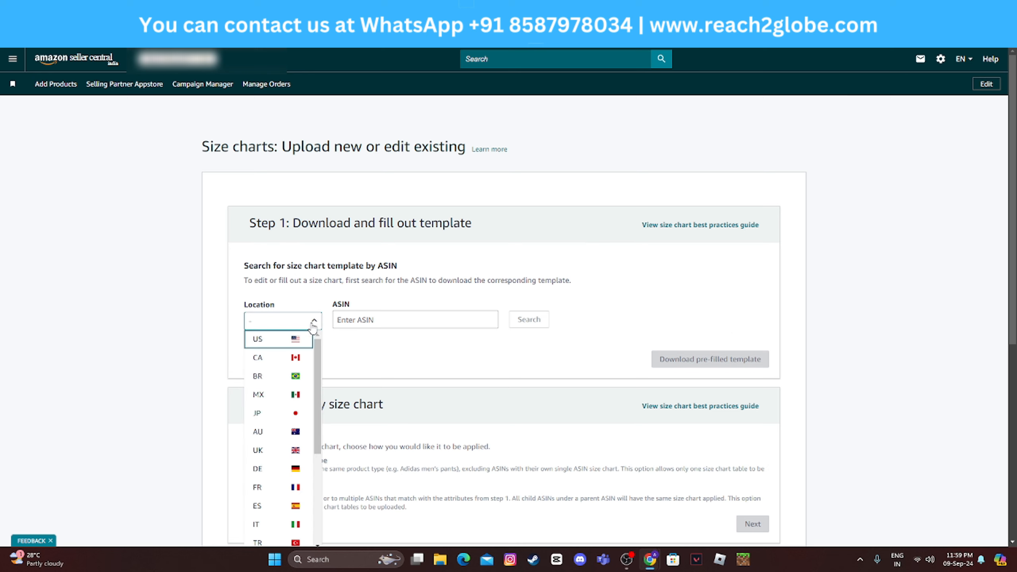
scroll(319, 391, "down", 4)
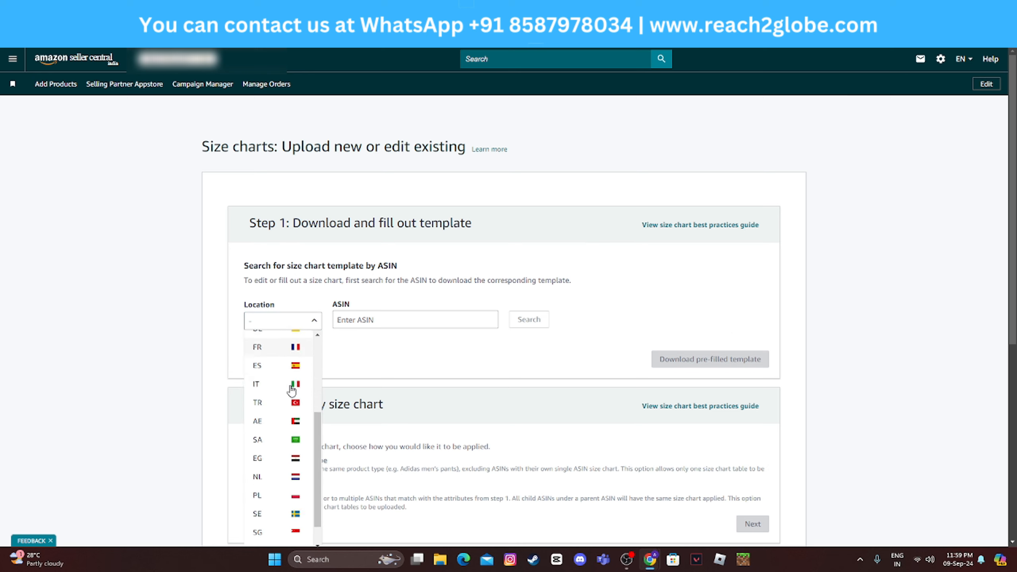
scroll(454, 381, "down", 3)
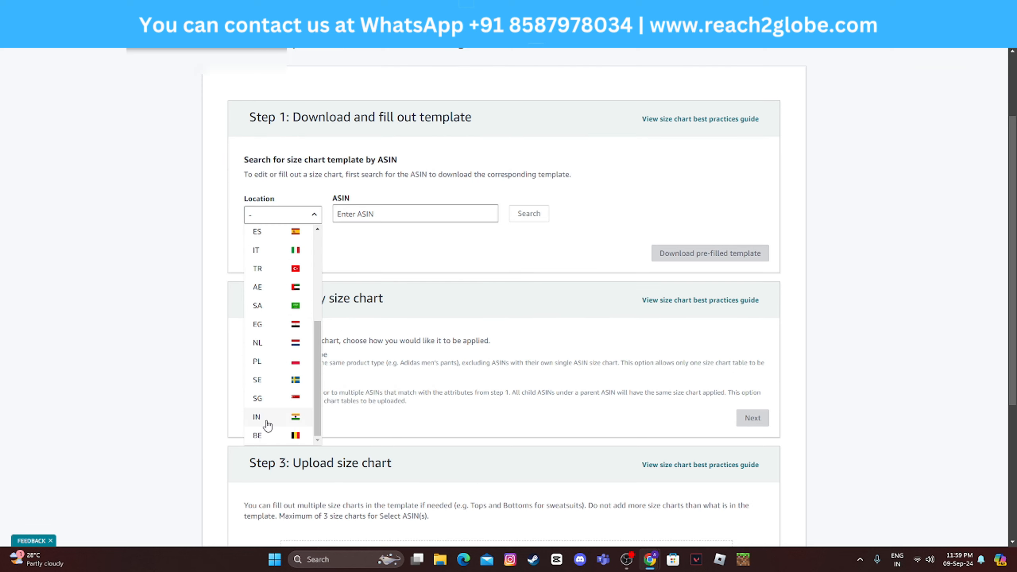
left_click(268, 424)
left_click(403, 214)
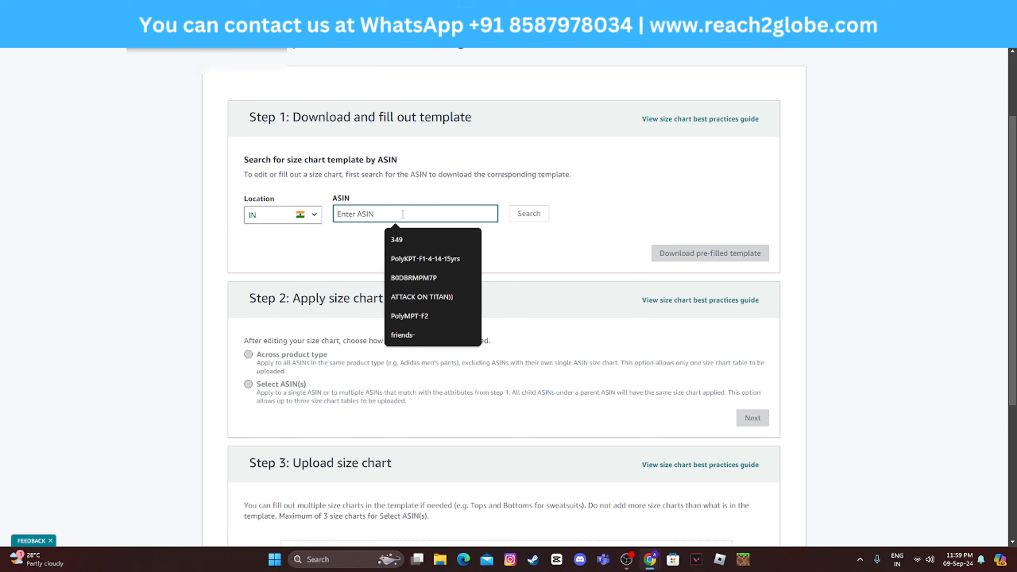
type("B09Z86P8K7")
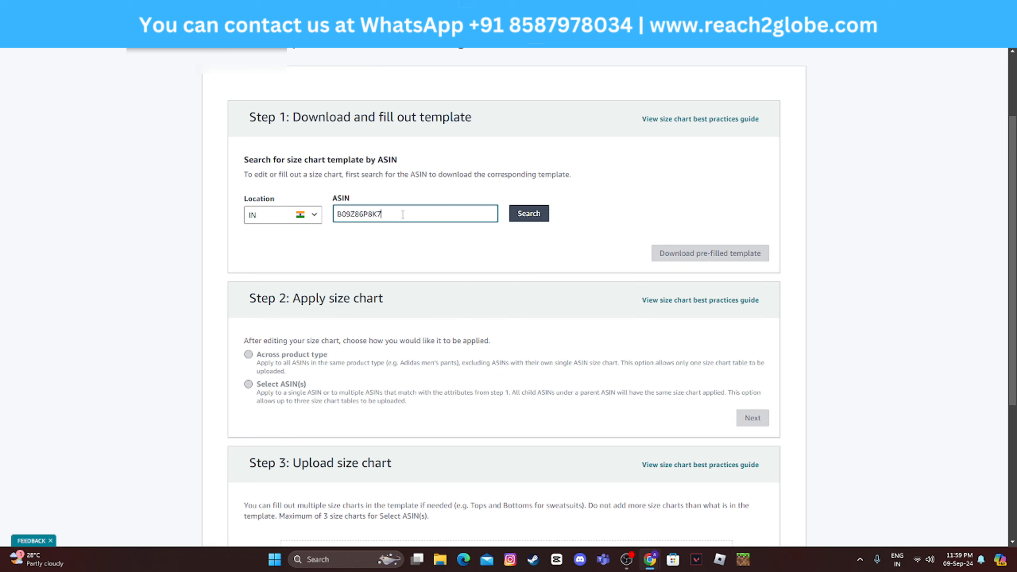
left_click(532, 216)
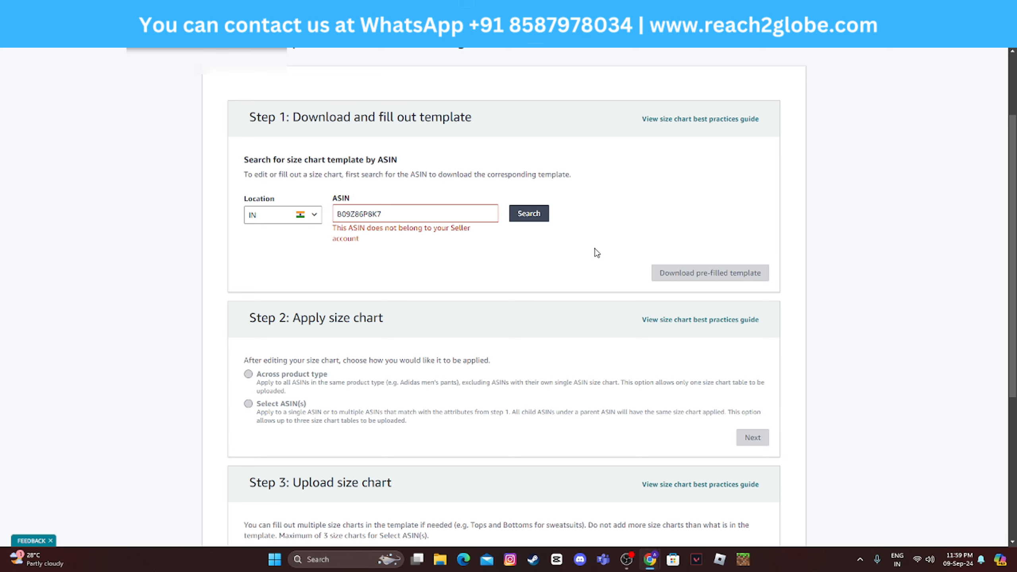
Review the options for applying the size chart and the file upload area on the size charts page.
scroll(568, 252, "down", 3)
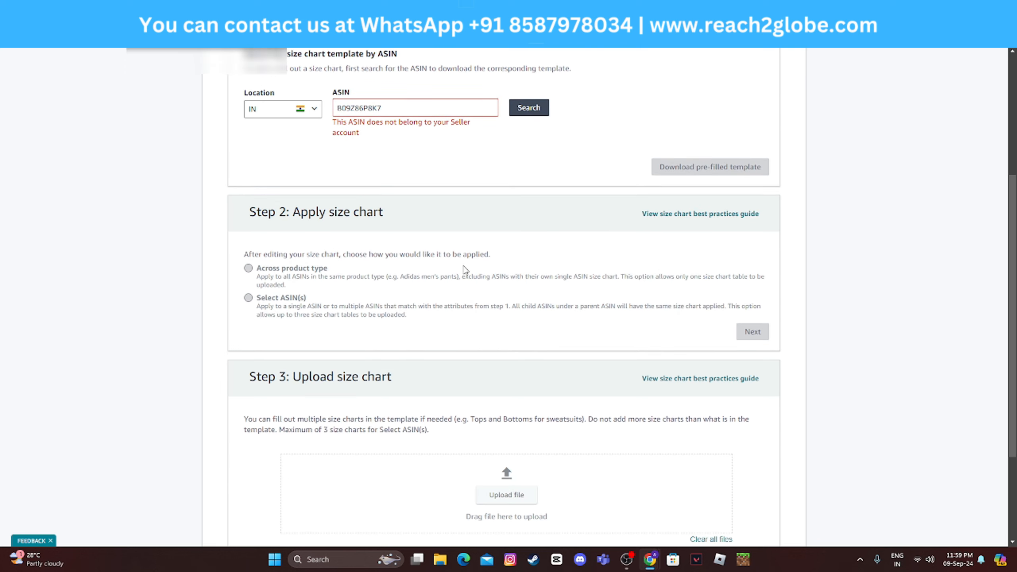
scroll(401, 279, "down", 3)
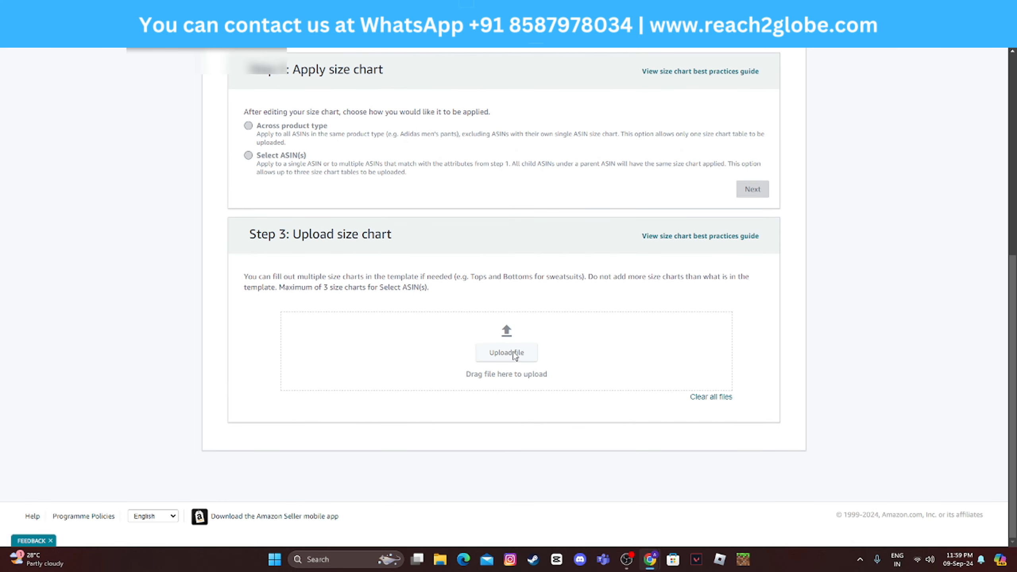
scroll(528, 355, "up", 9)
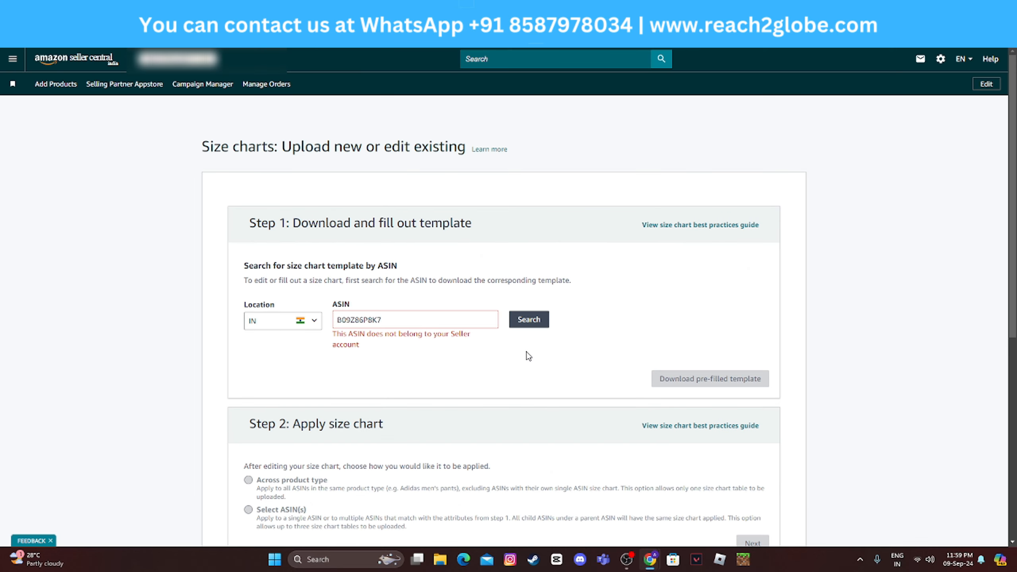
scroll(527, 355, "down", 3)
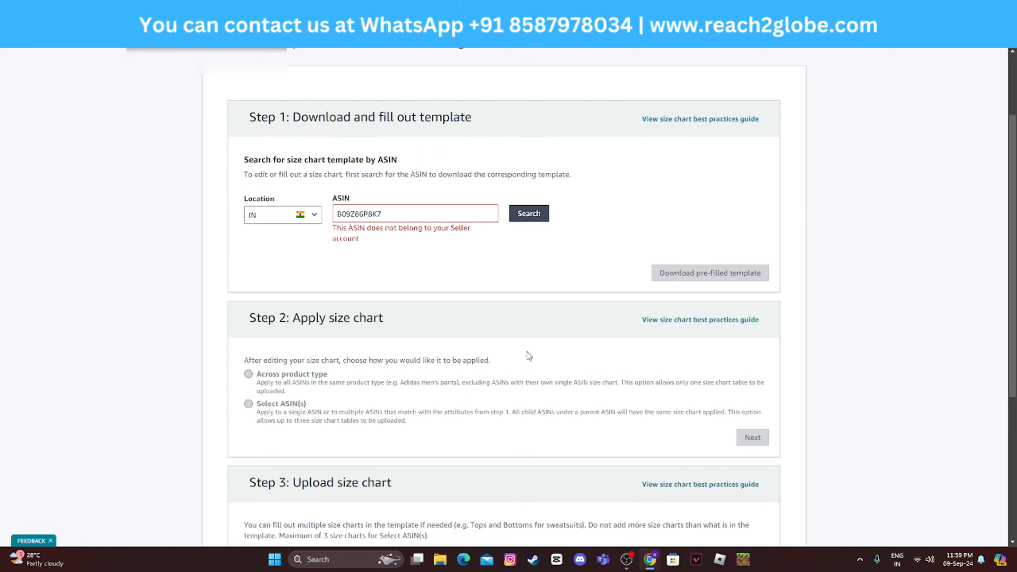
scroll(508, 347, "up", 3)
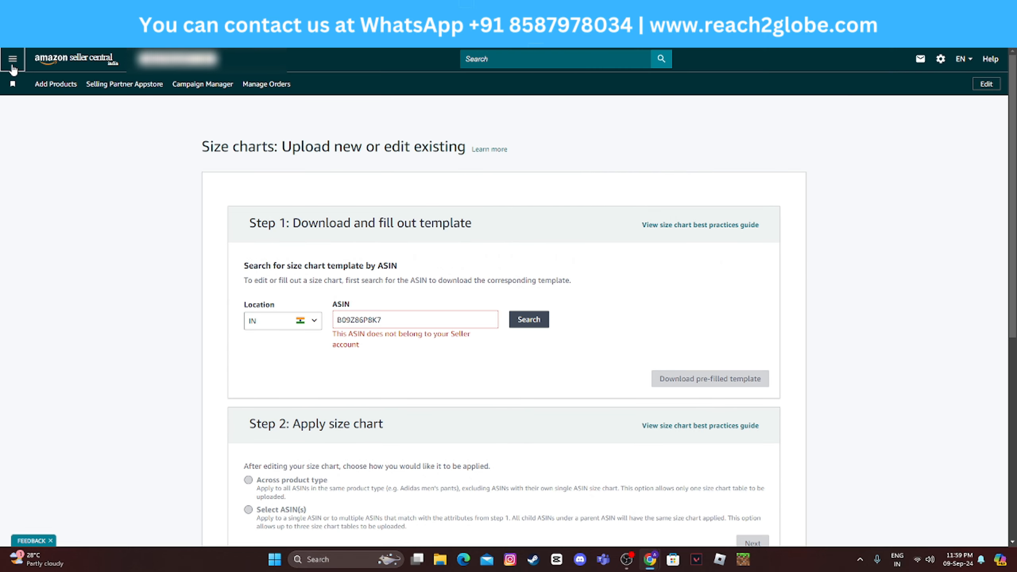
Open Complete Your Drafts from the catalogue options and look through the incomplete listings and their issue descriptions.
left_click(12, 59)
mouse_move(24, 114)
mouse_move(50, 90)
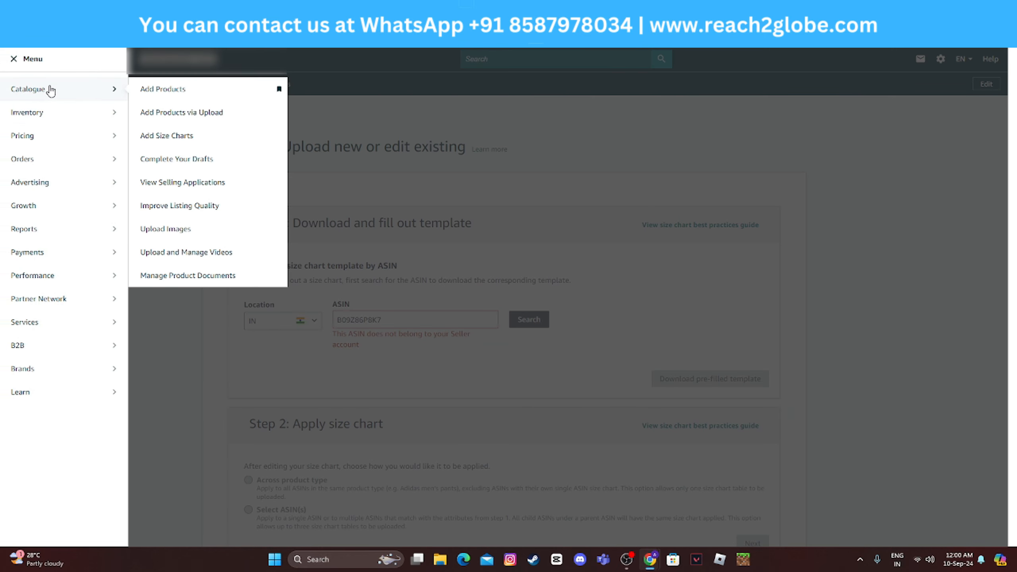
left_click(199, 163)
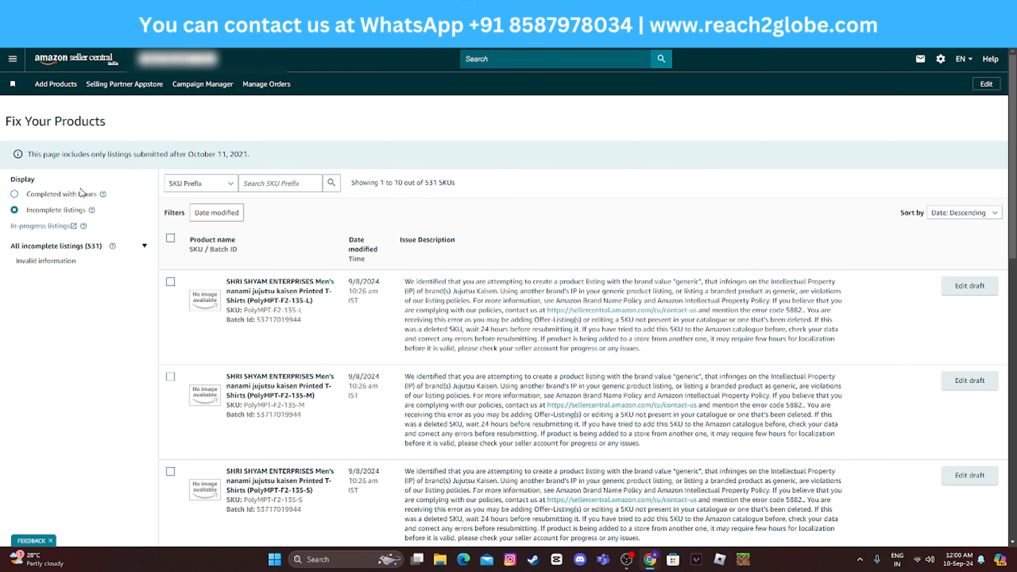
mouse_move(92, 210)
scroll(572, 299, "down", 7)
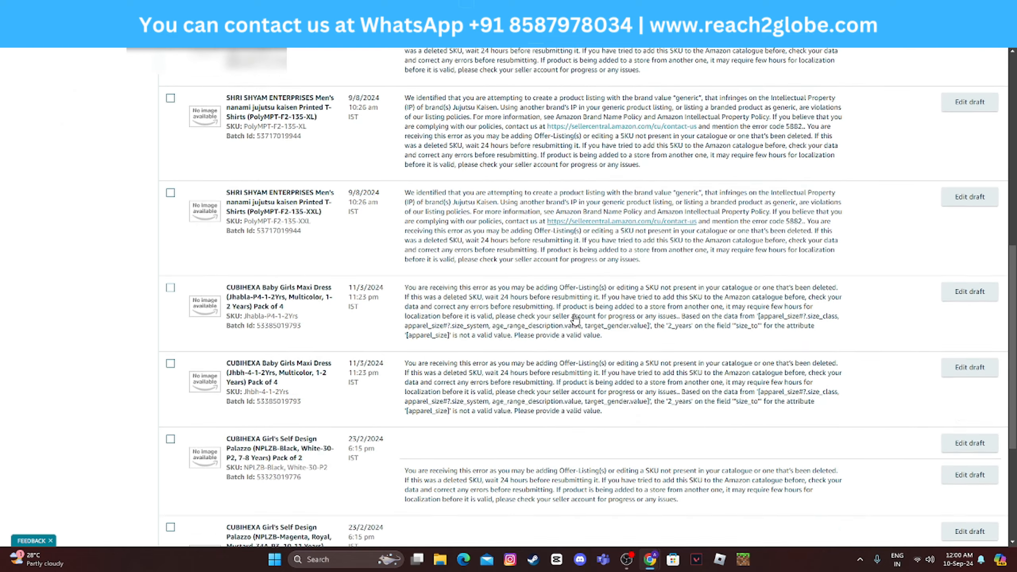
scroll(520, 313, "up", 7)
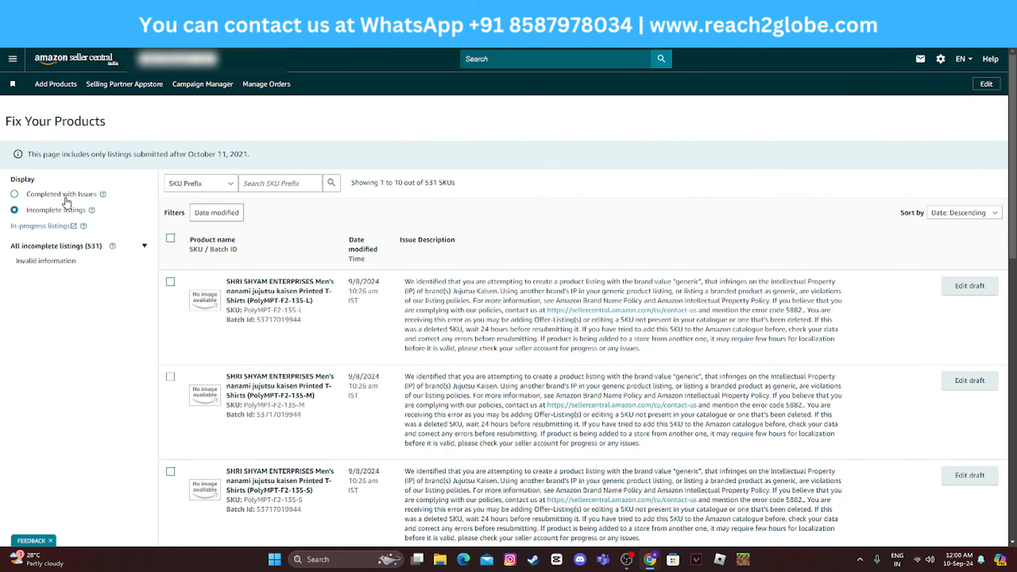
Display the listings completed with issues, read the first leggings listing's issue description and choose to fix it.
left_click(66, 196)
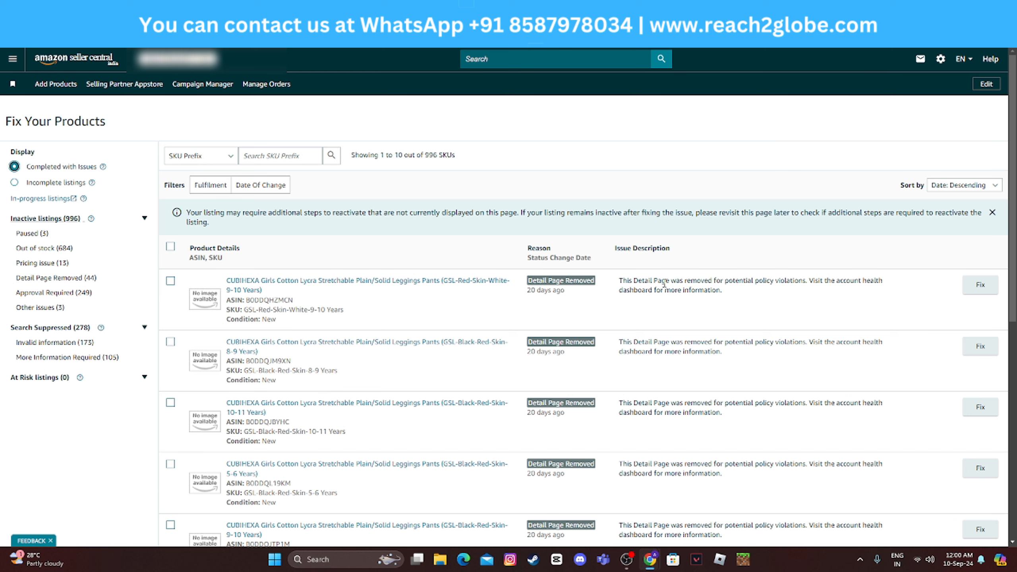
left_click_drag(663, 281, 669, 290)
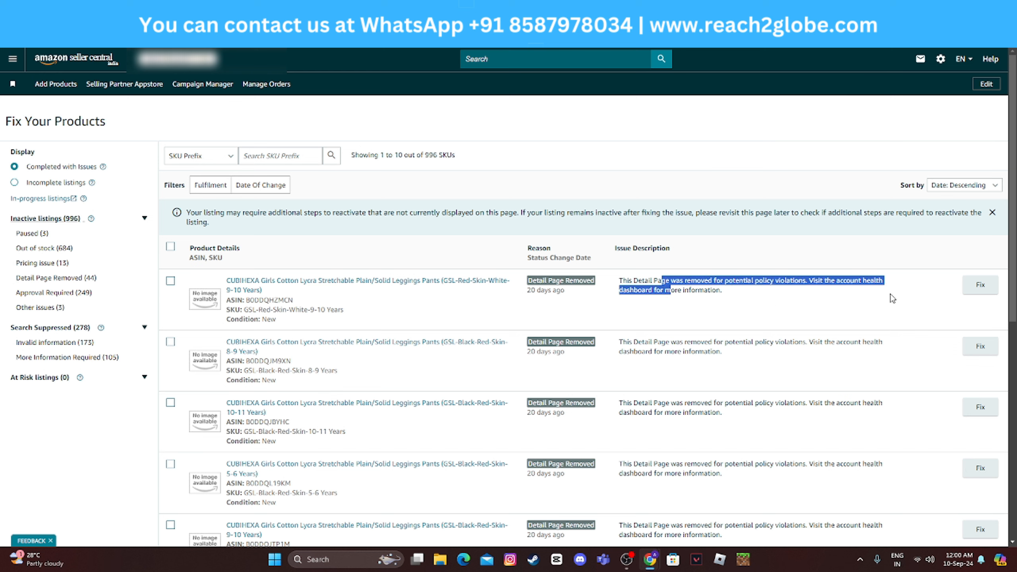
left_click(980, 285)
Open View Selling Applications from the catalogue options to check the status of the selling applications.
left_click(13, 58)
mouse_move(44, 98)
mouse_move(44, 115)
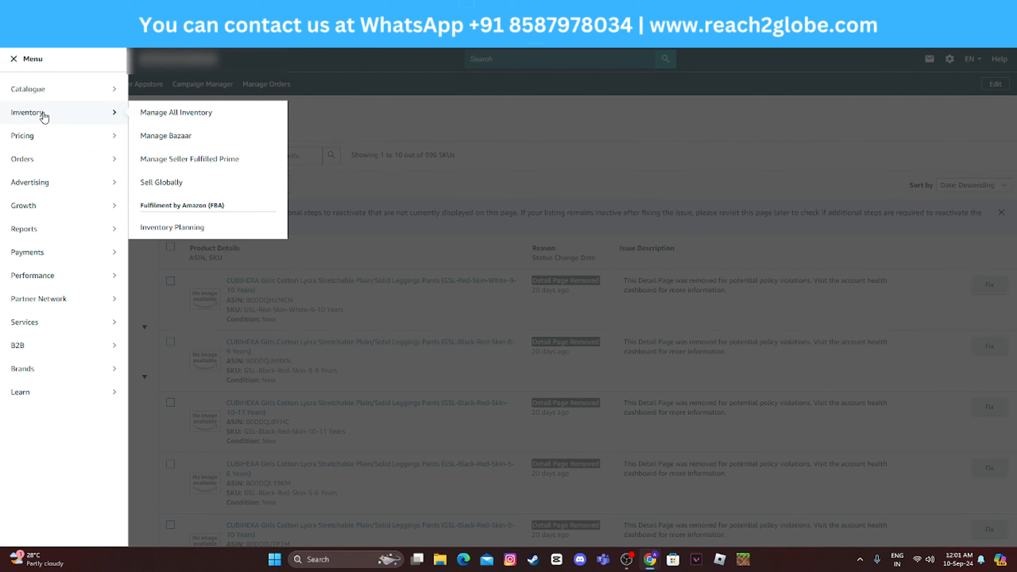
mouse_move(76, 91)
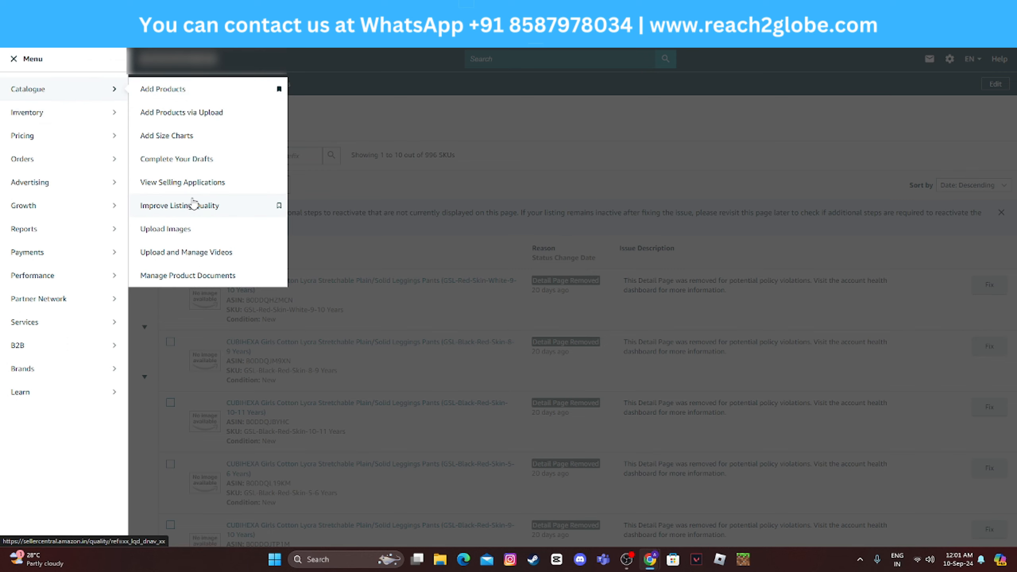
left_click(194, 185)
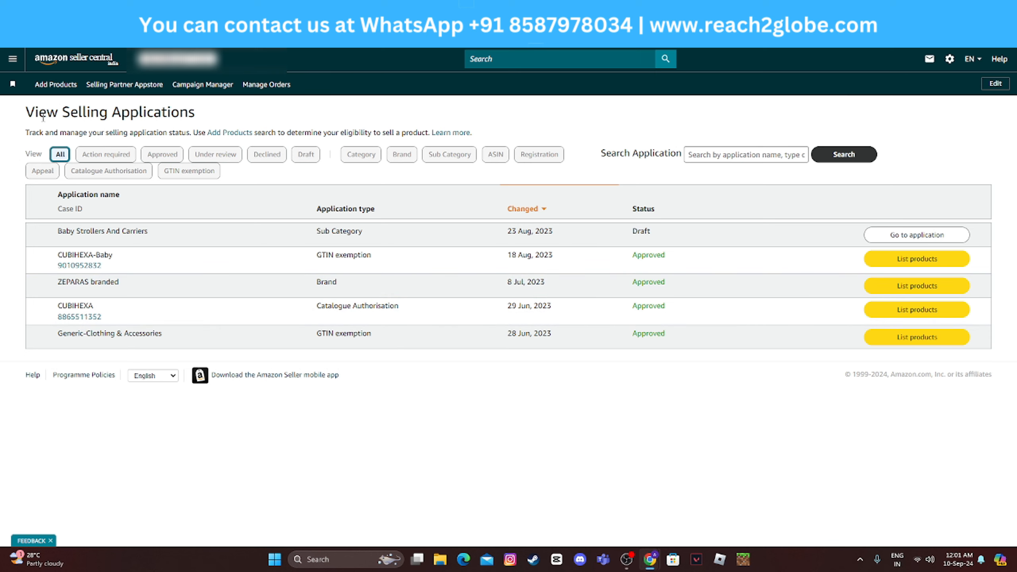
Open Improve Listing Quality from the catalogue options and look through the inventory listings that need improvement.
left_click(13, 59)
mouse_move(68, 92)
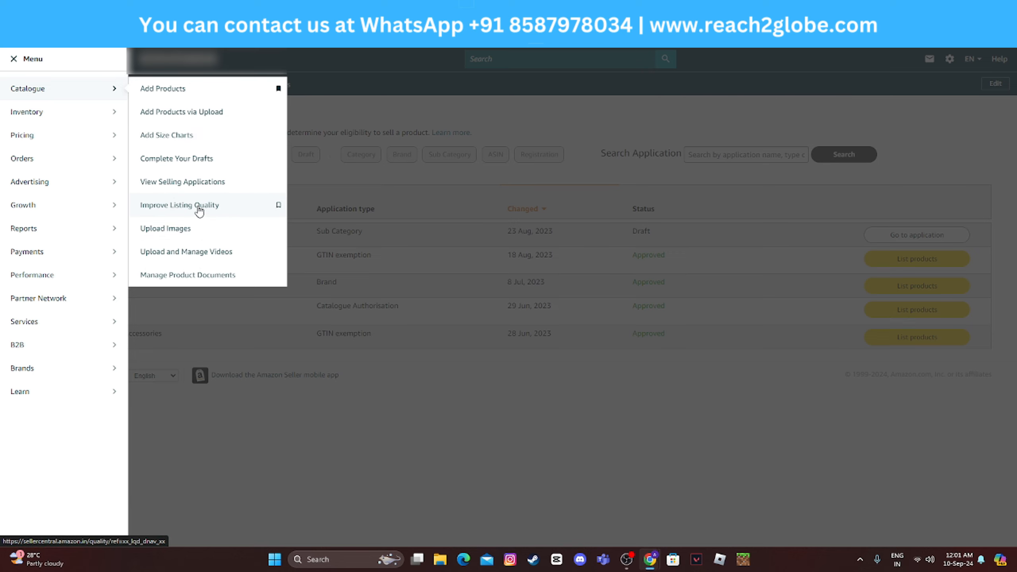
left_click(199, 209)
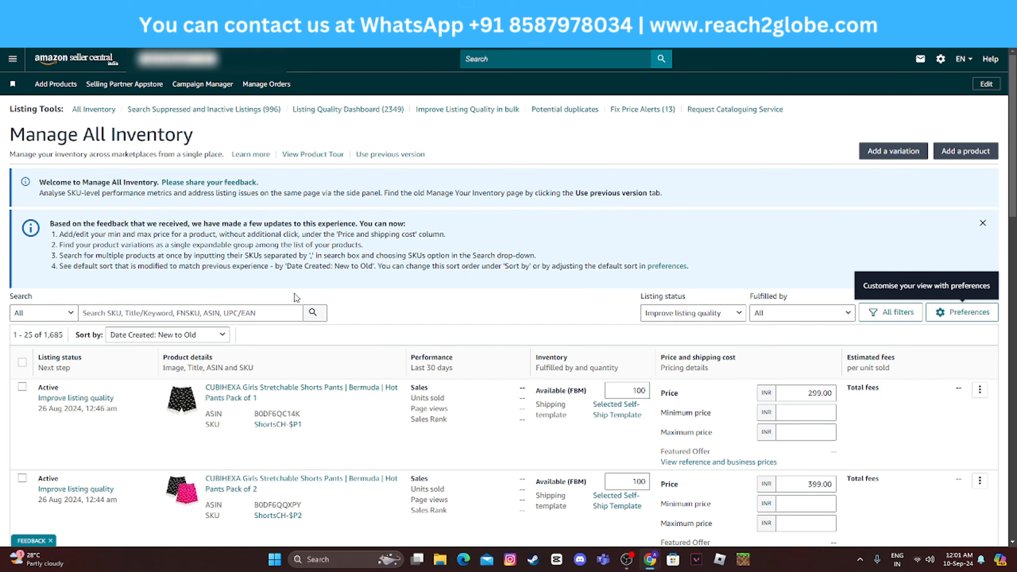
scroll(295, 297, "down", 10)
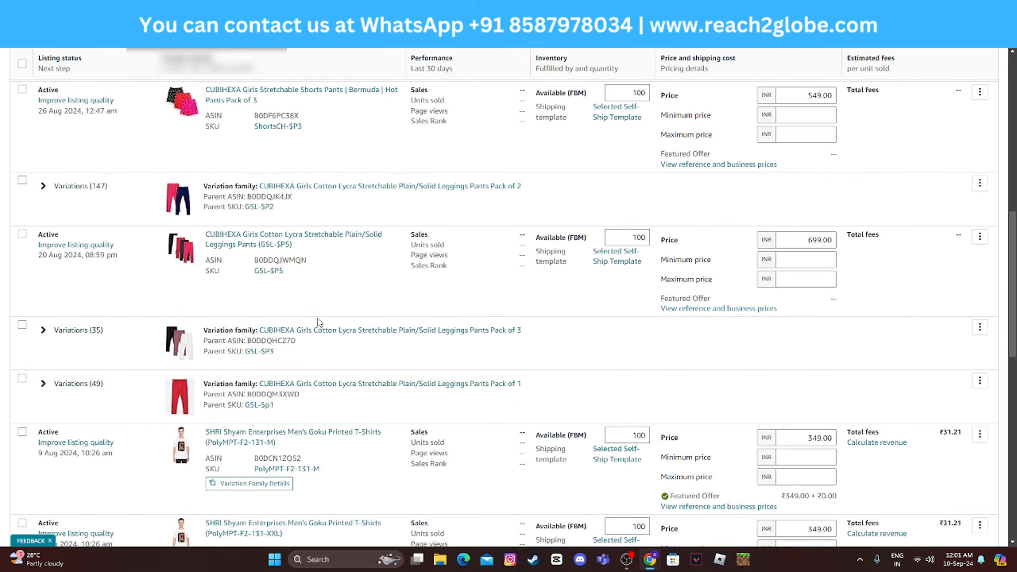
scroll(319, 323, "down", 3)
scroll(319, 322, "up", 15)
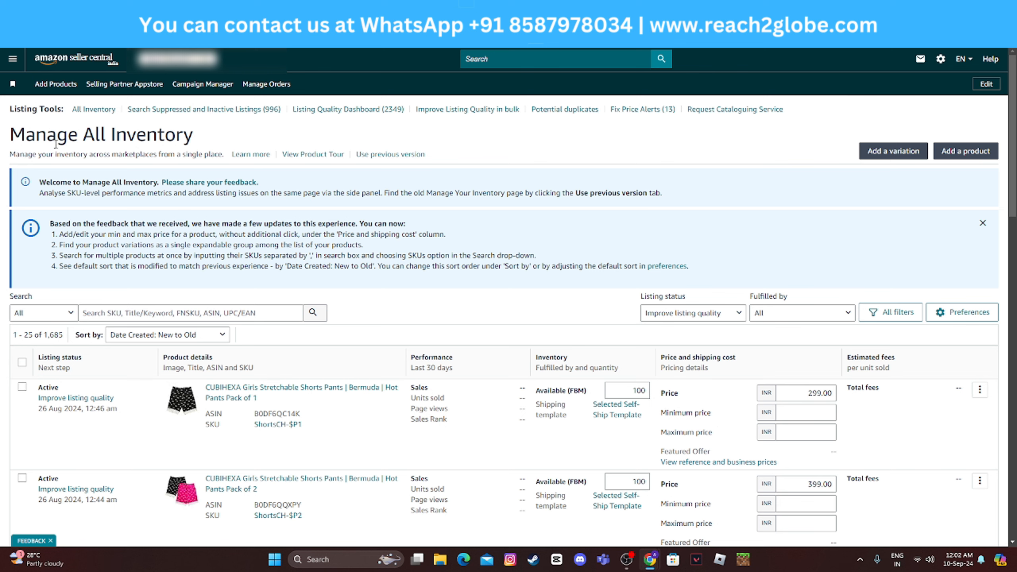
Open Search Suppressed and Inactive Listings from the inventory's listing tools and look through the listings with issues.
left_click_drag(55, 144, 185, 135)
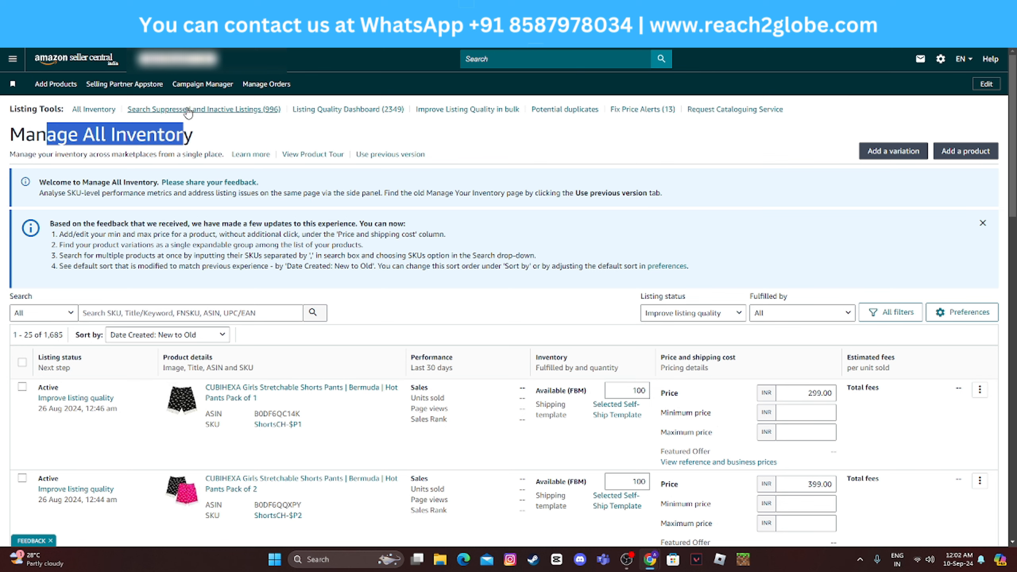
left_click(225, 113)
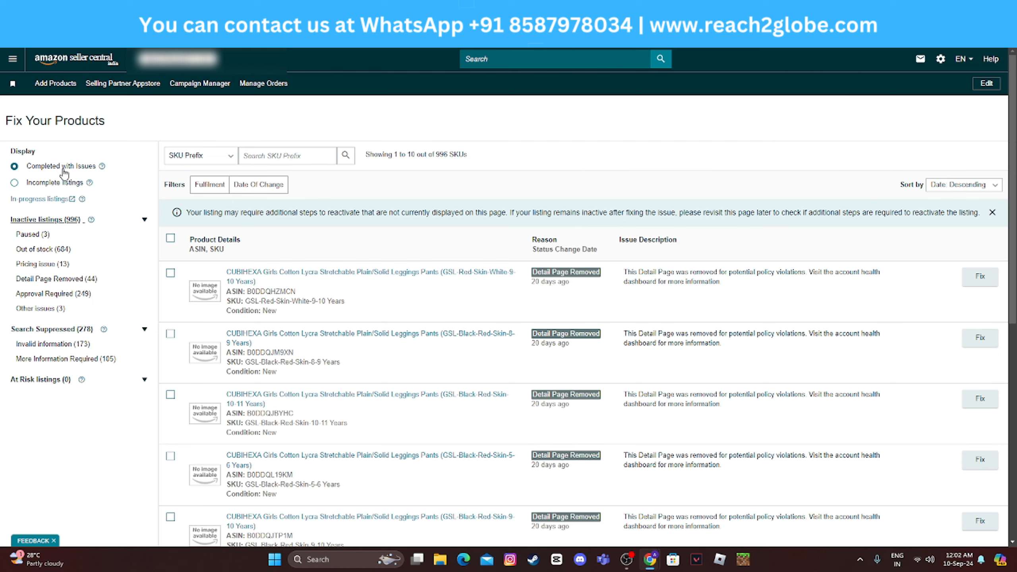
scroll(361, 341, "down", 6)
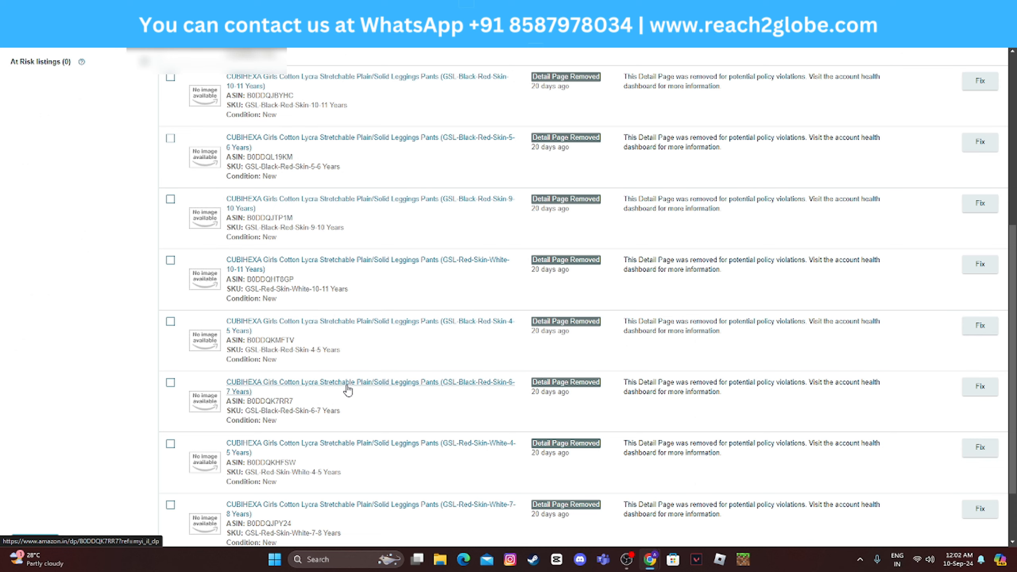
scroll(691, 320, "up", 6)
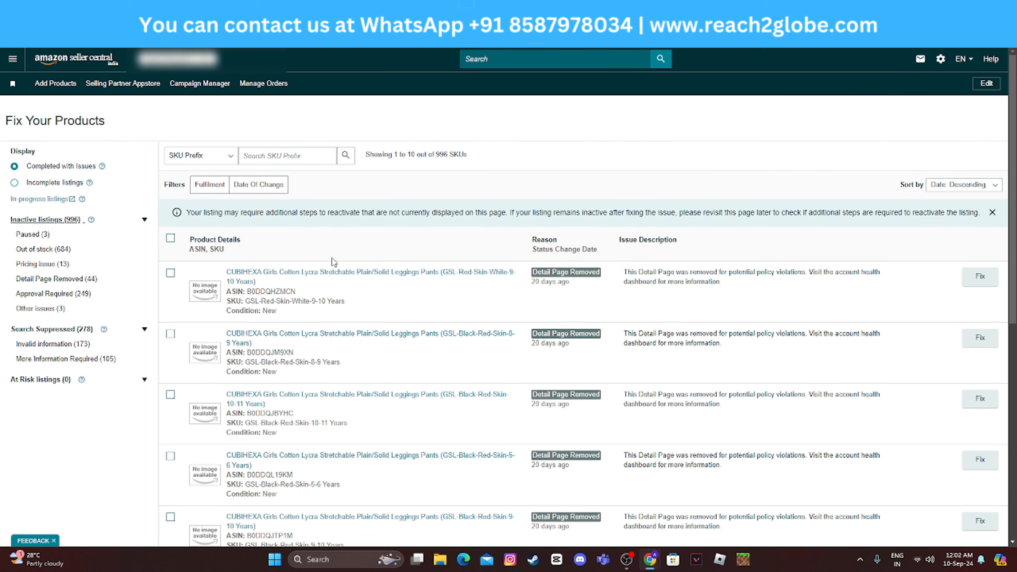
Switch the display to incomplete listings and look through the drafts and their issue descriptions.
left_click(55, 183)
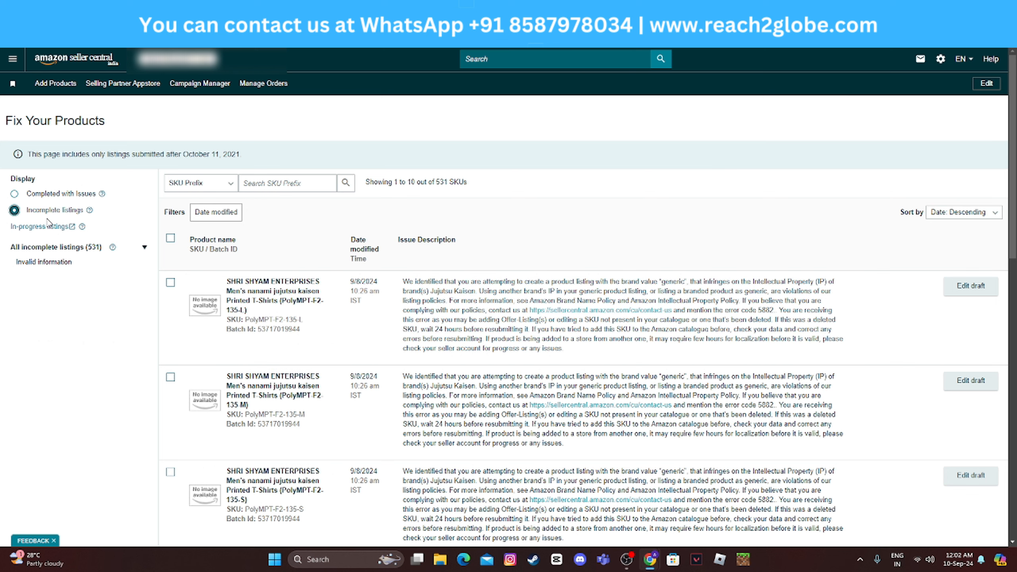
mouse_move(96, 213)
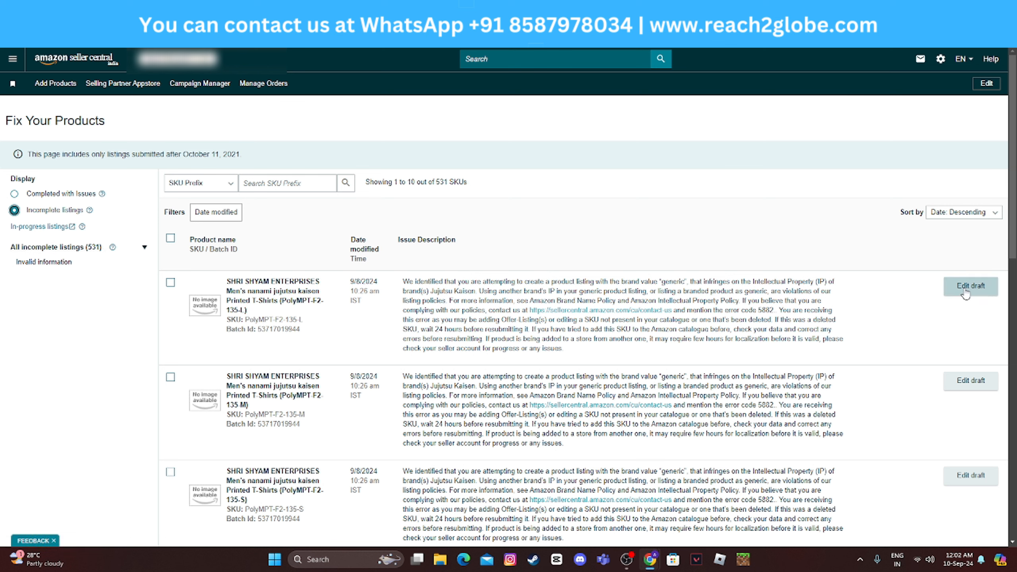
scroll(627, 338, "down", 7)
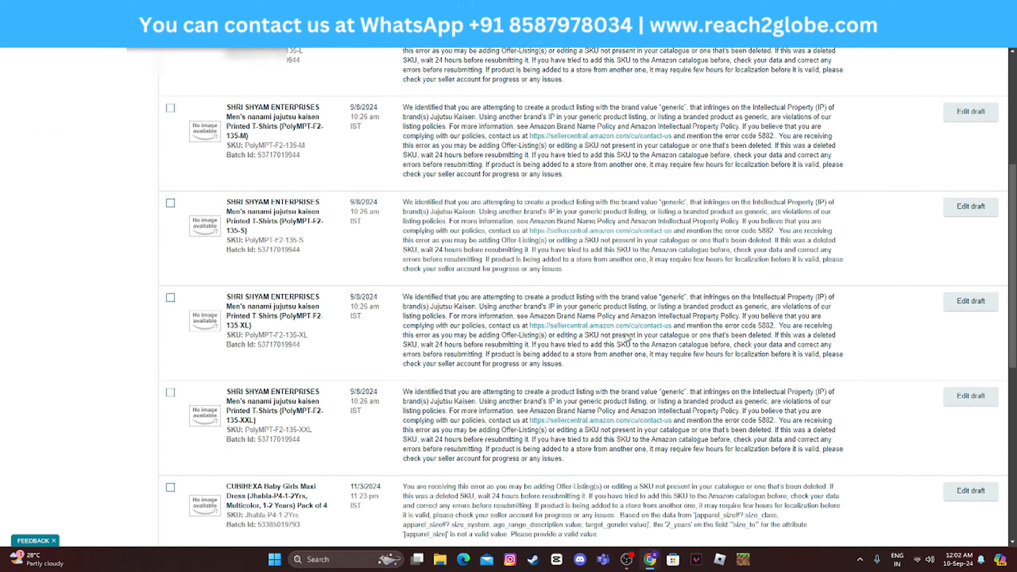
Filter the Search Suppressed and Inactive Listings page to paused listings and open the GPLAZO-White-P1-24 palazzo pants listing for editing.
scroll(626, 338, "up", 7)
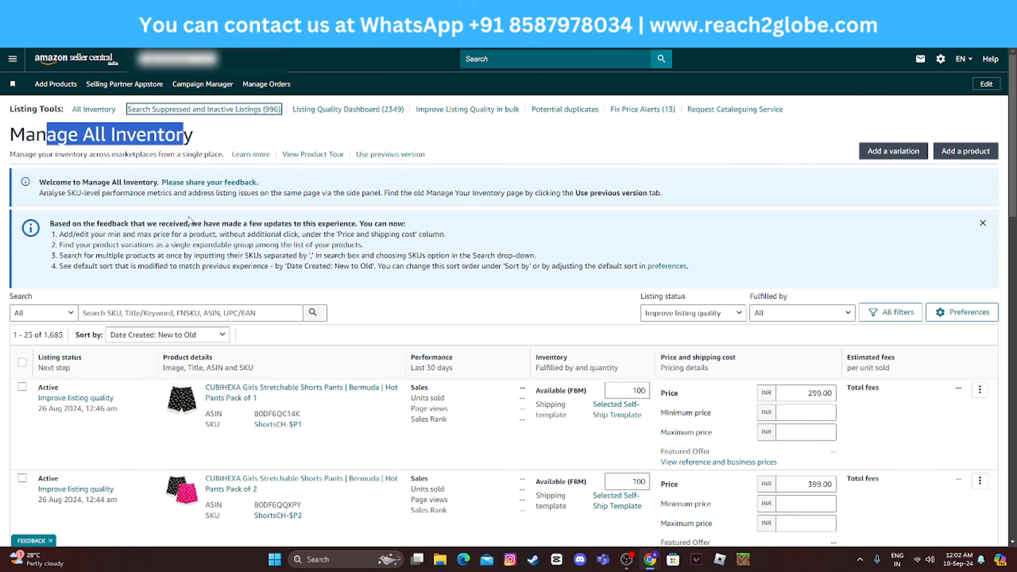
left_click(254, 112)
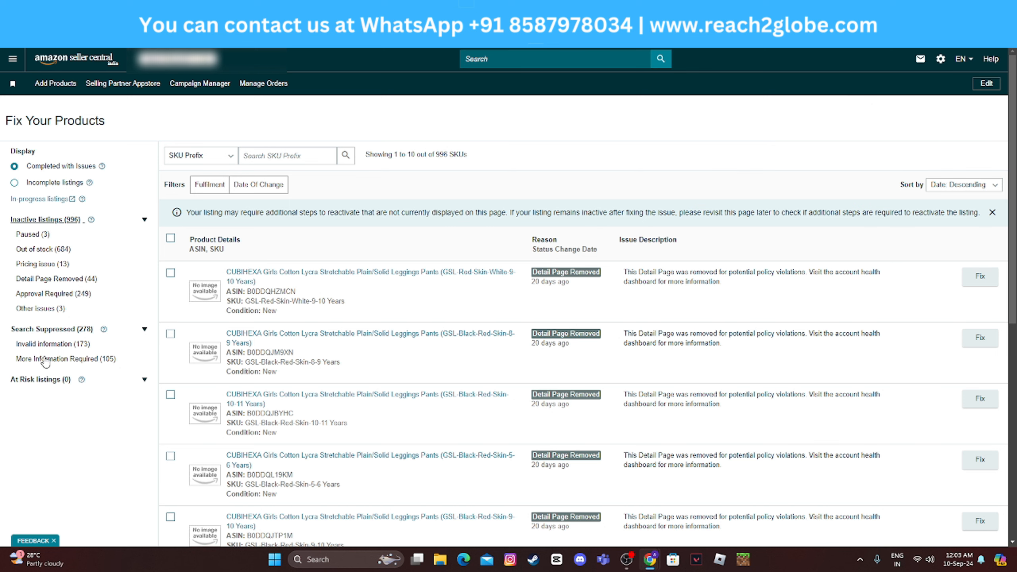
left_click(32, 234)
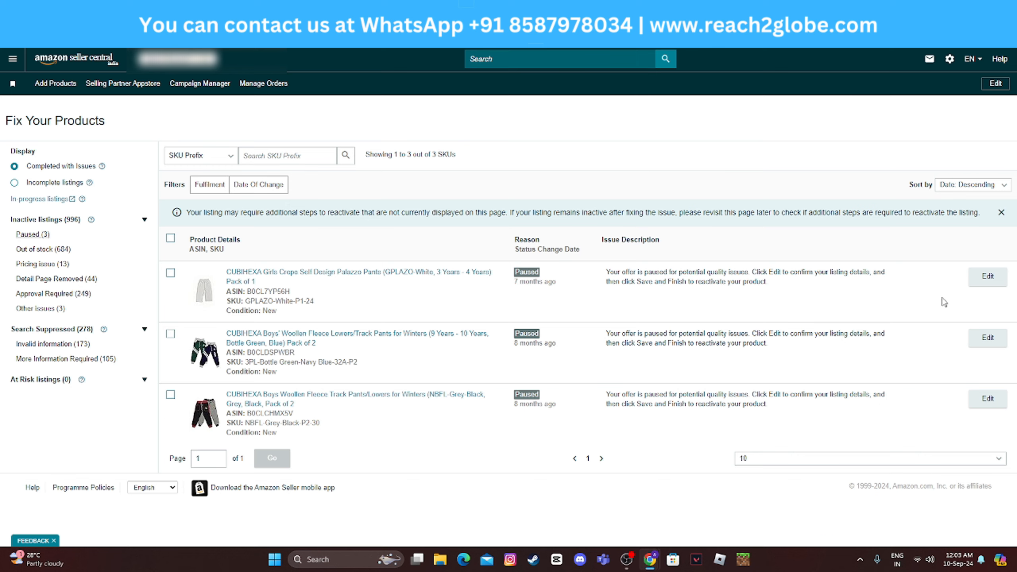
left_click(987, 277)
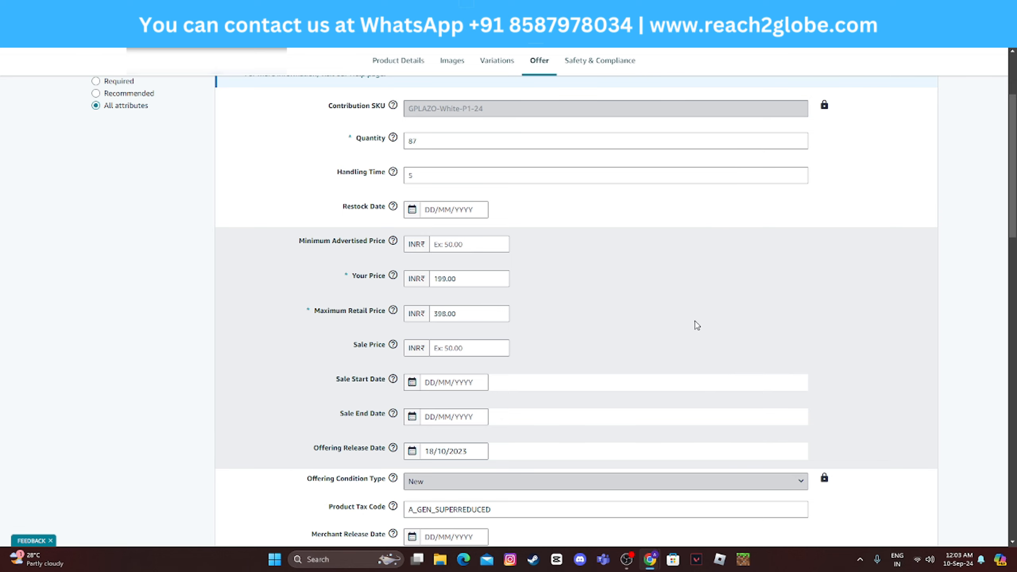
Look through the listing's Product Details for flagged attributes, including Manufacturer Contact Information and External Product Information Entity.
scroll(513, 221, "up", 4)
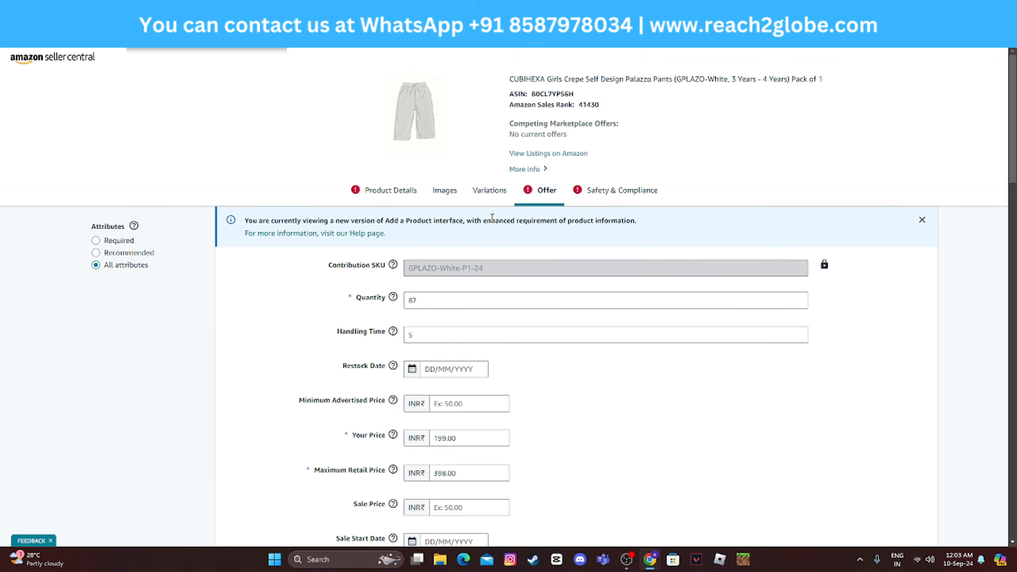
left_click(386, 189)
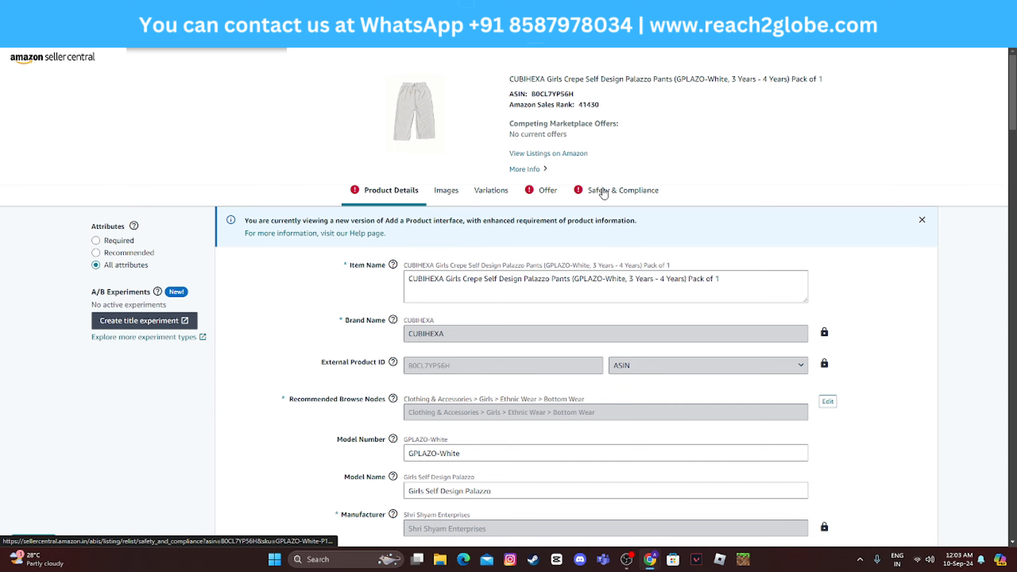
scroll(491, 188, "down", 10)
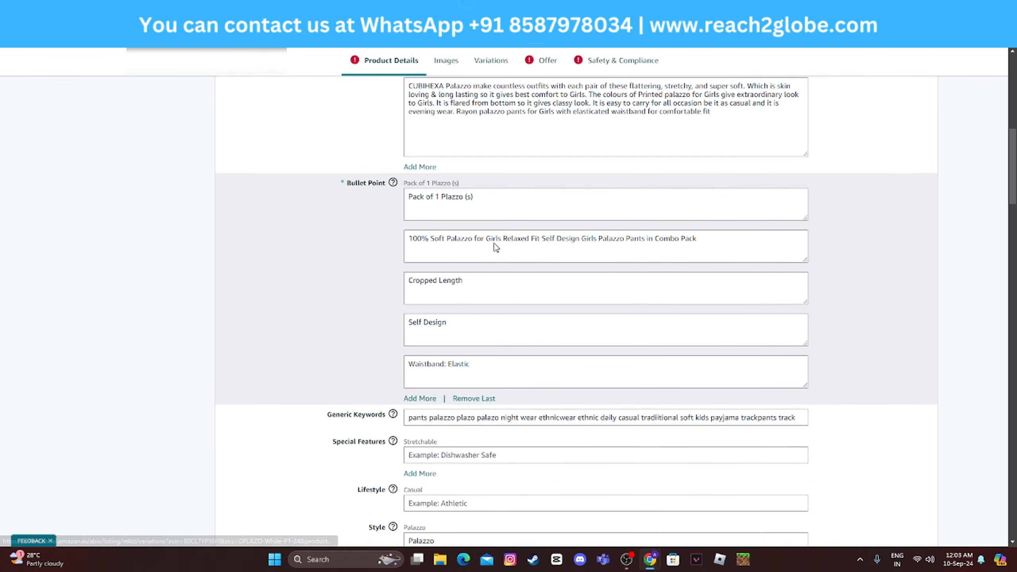
scroll(495, 247, "down", 15)
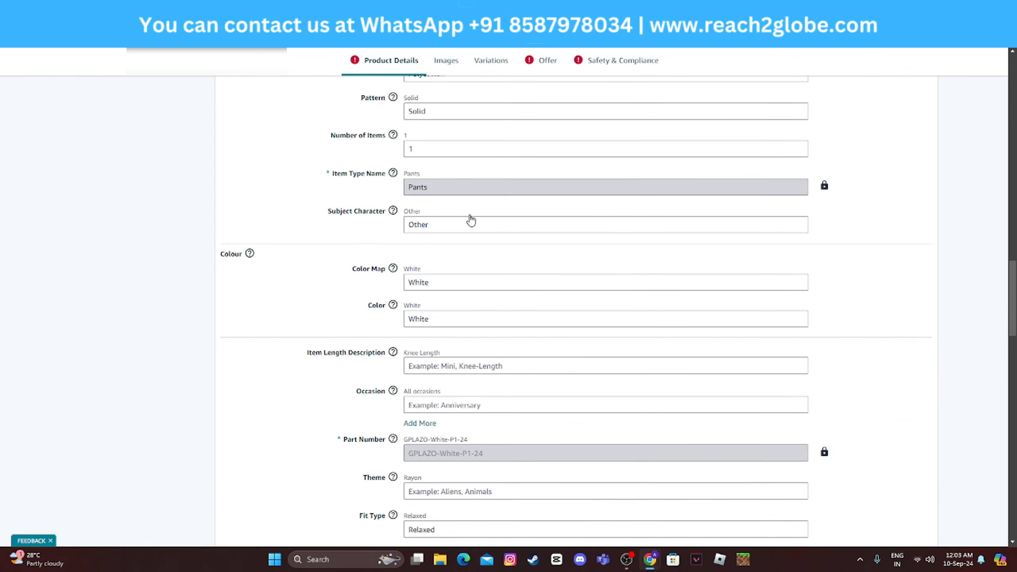
scroll(471, 220, "down", 8)
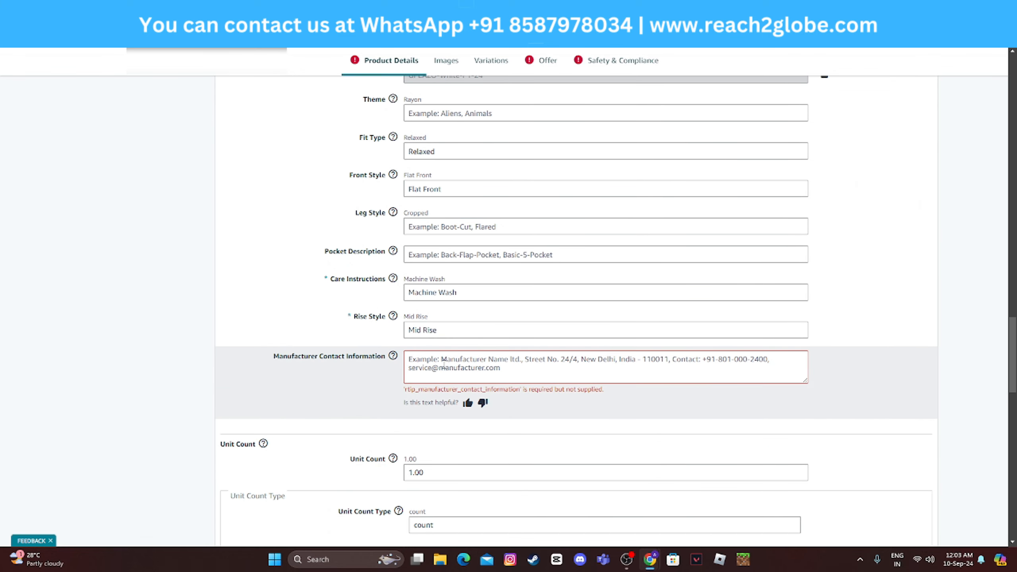
left_click(444, 363)
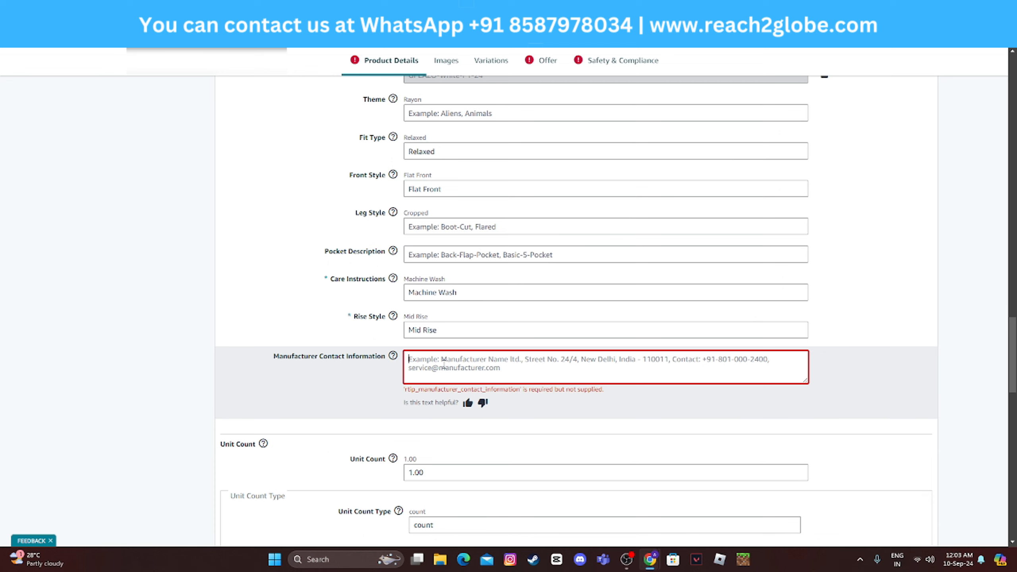
scroll(444, 363, "down", 10)
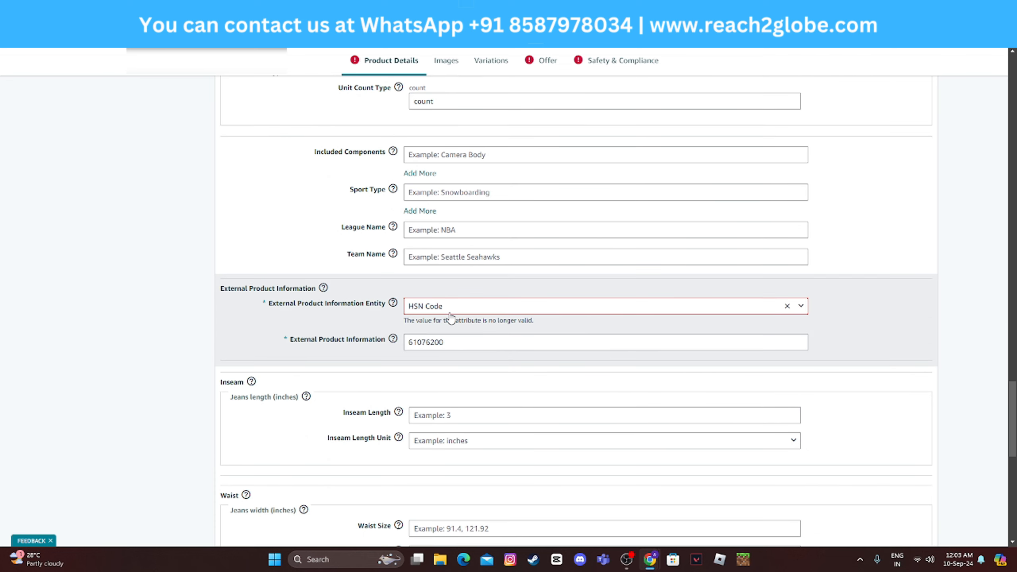
scroll(443, 344, "up", 15)
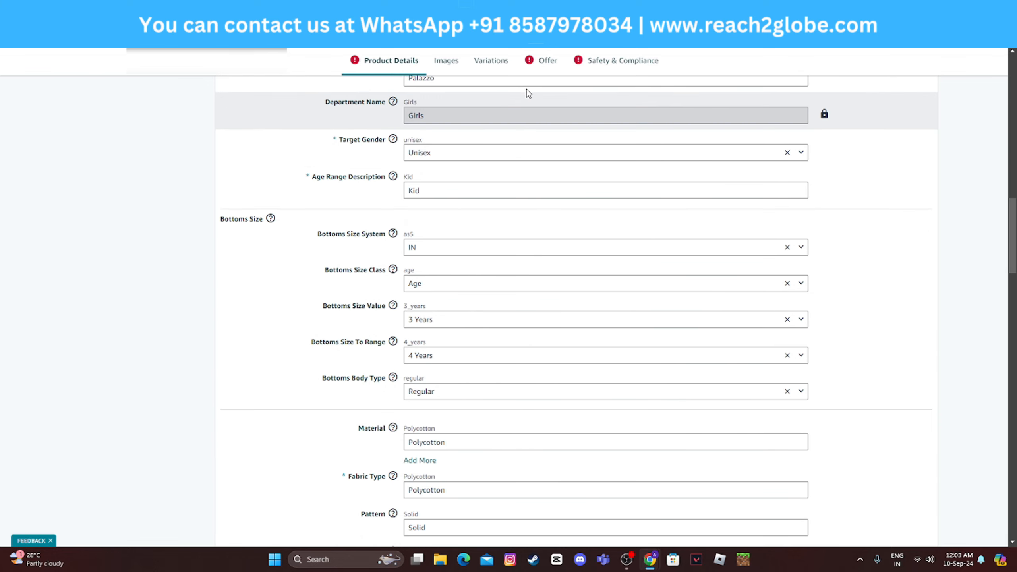
Look through the listing's Offer attributes for required fields that are missing, such as the item dimensions.
left_click(548, 61)
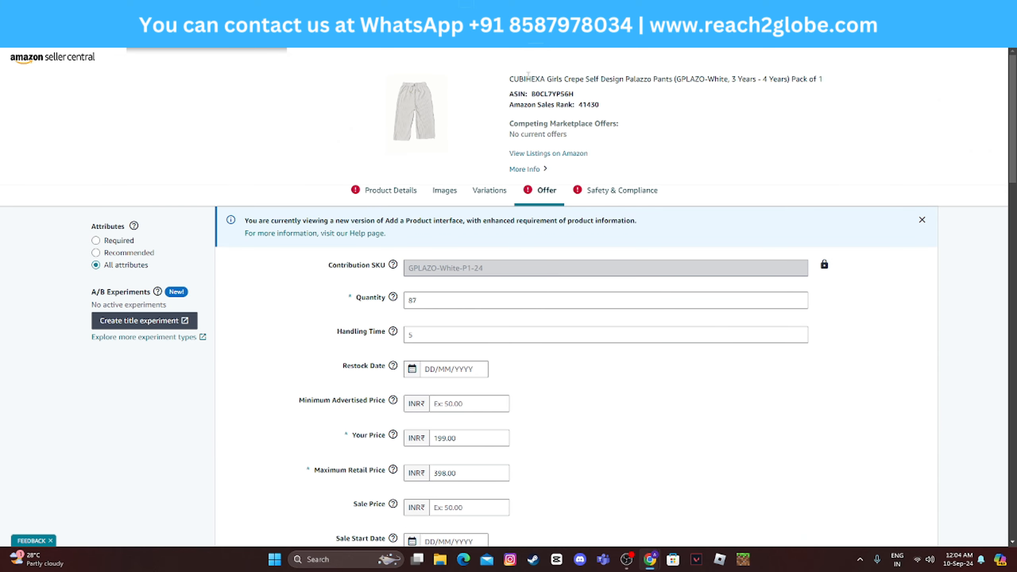
scroll(521, 221, "down", 2)
scroll(521, 221, "down", 10)
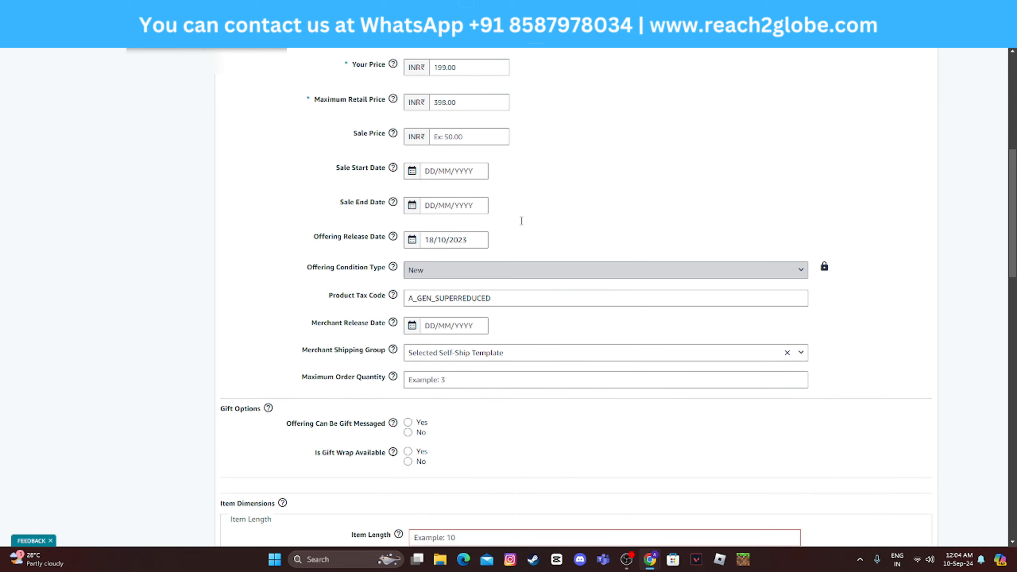
scroll(522, 220, "down", 5)
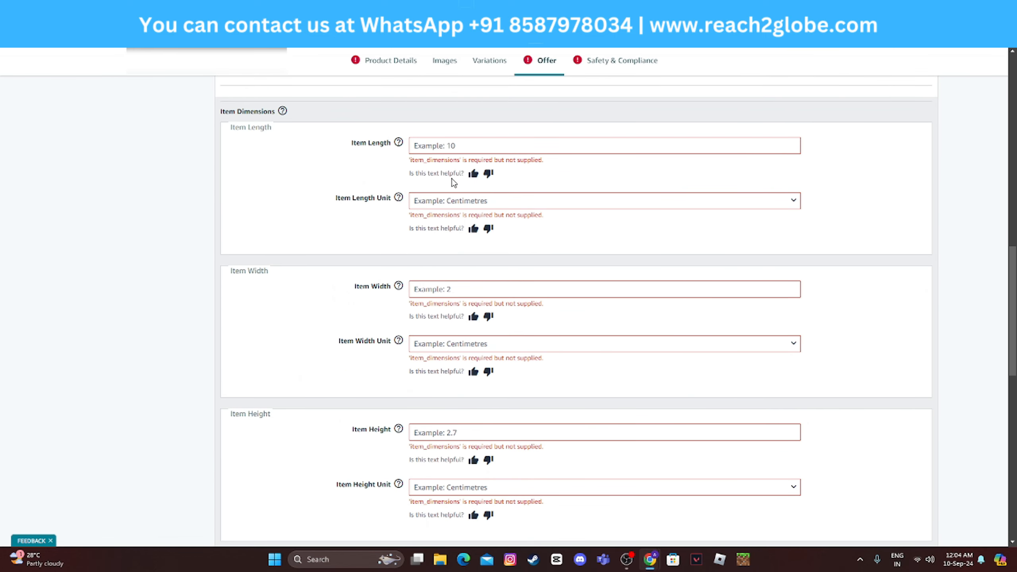
scroll(476, 397, "down", 6)
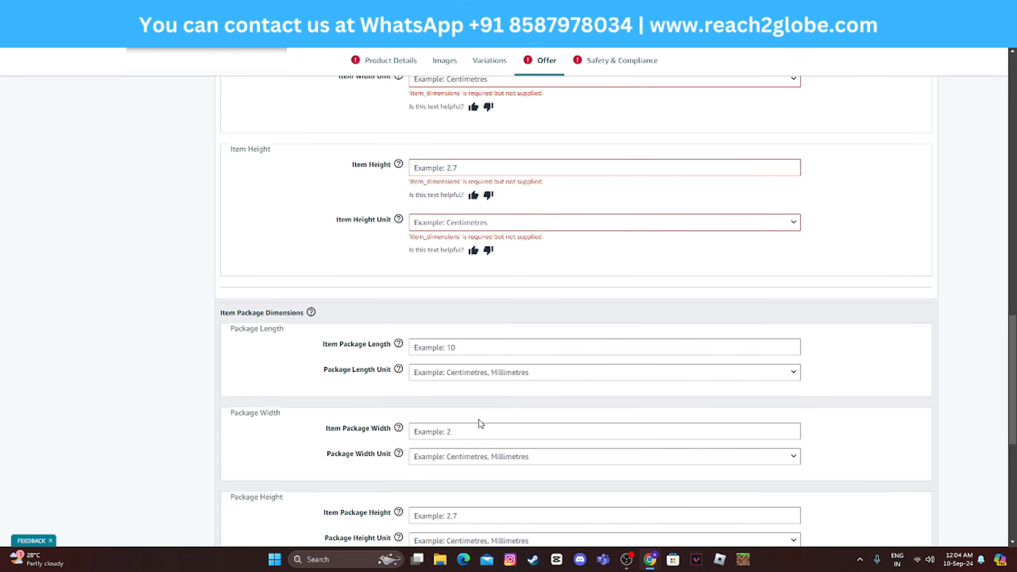
scroll(487, 314, "up", 8)
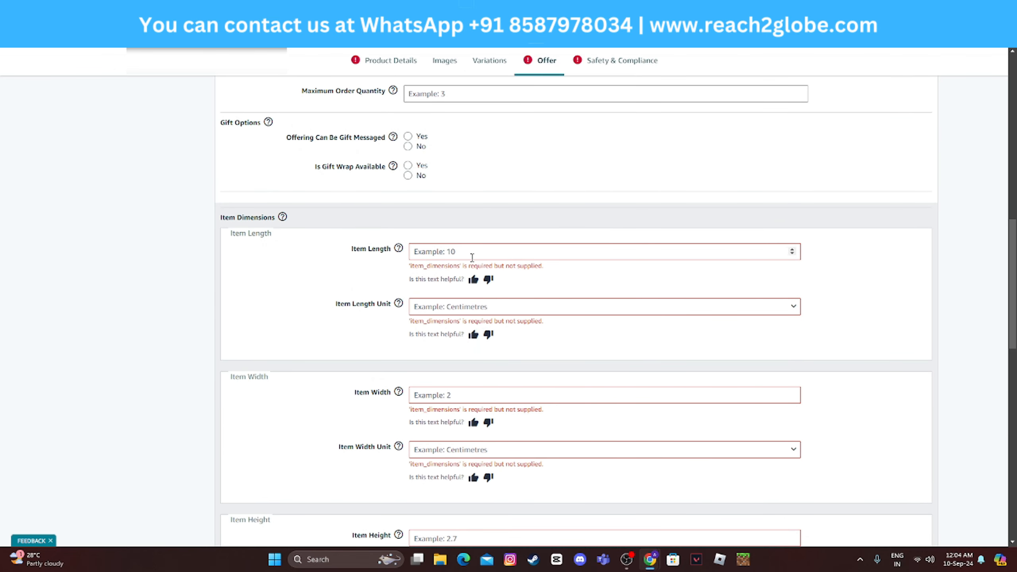
Set the item weight to 200 Grams in the listing's Safety & Compliance attributes.
left_click(603, 62)
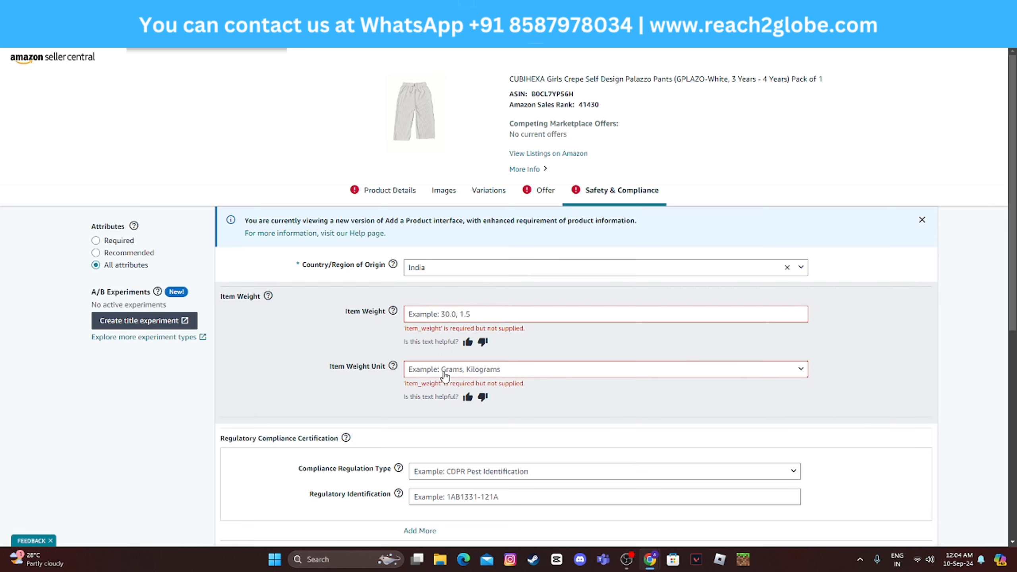
left_click(460, 313)
type("200")
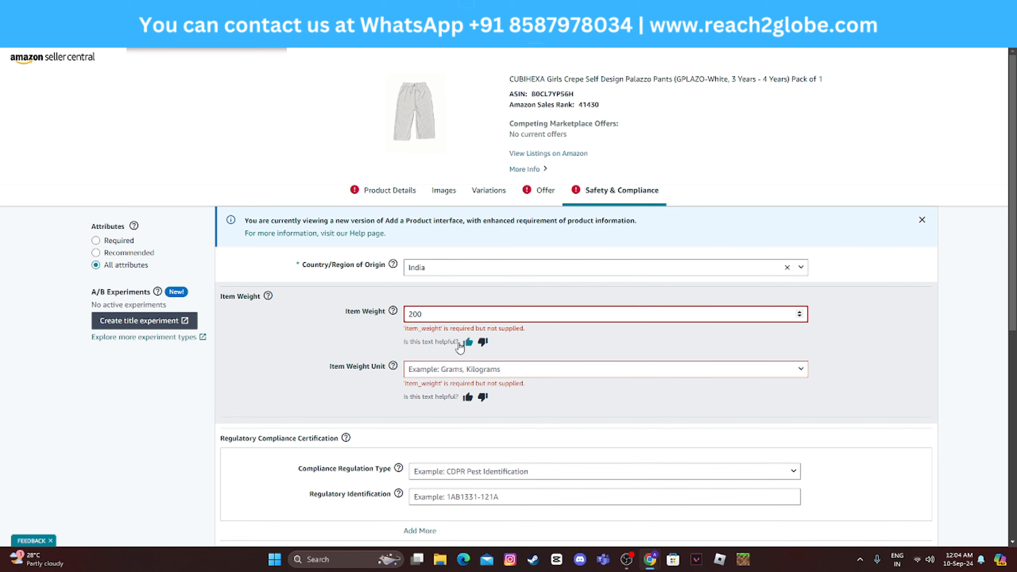
left_click(460, 371)
left_click(434, 340)
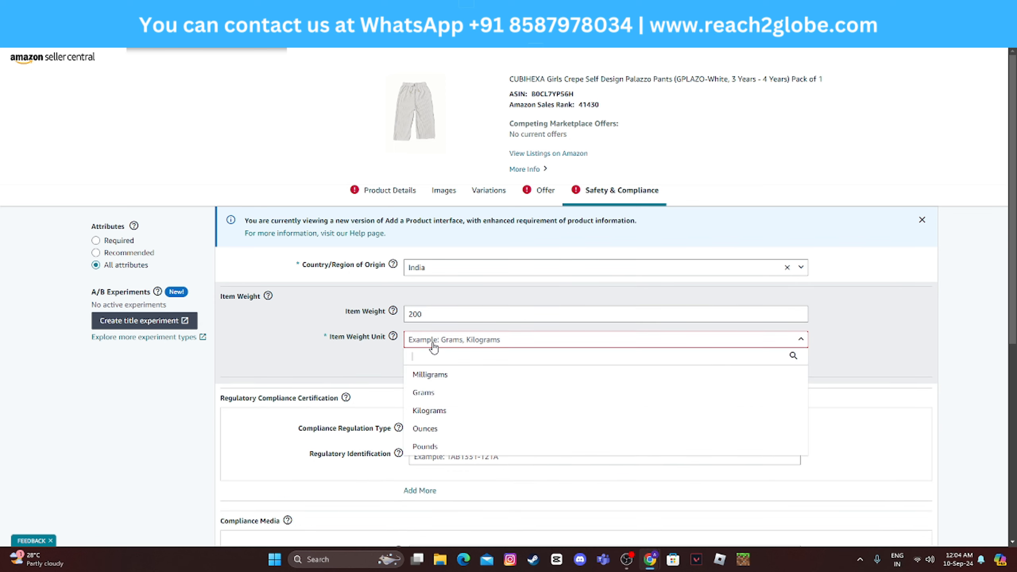
key("Return")
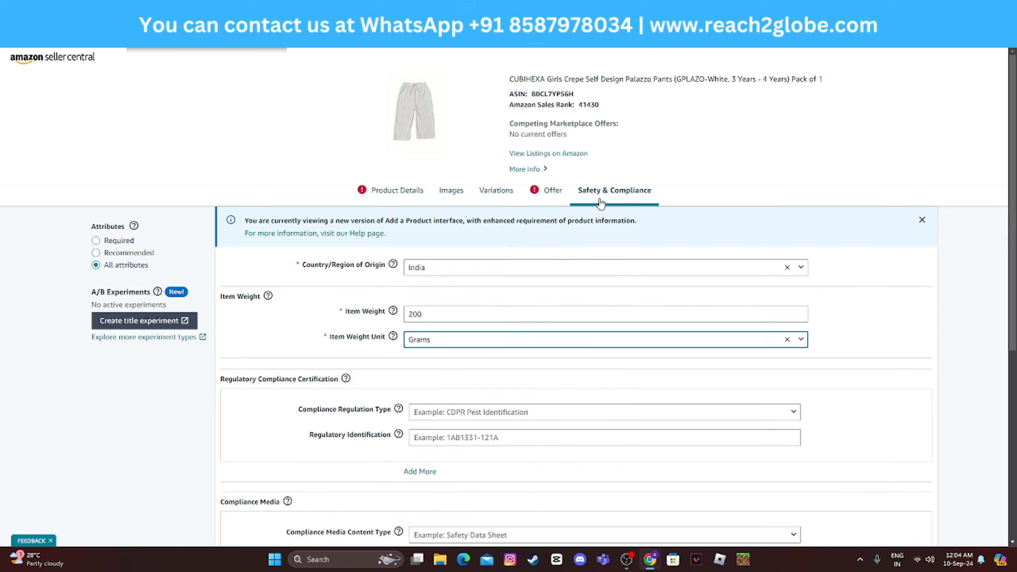
Set the item length to 25 Centimetres in the Item Dimensions of the listing's Offer attributes.
left_click(549, 192)
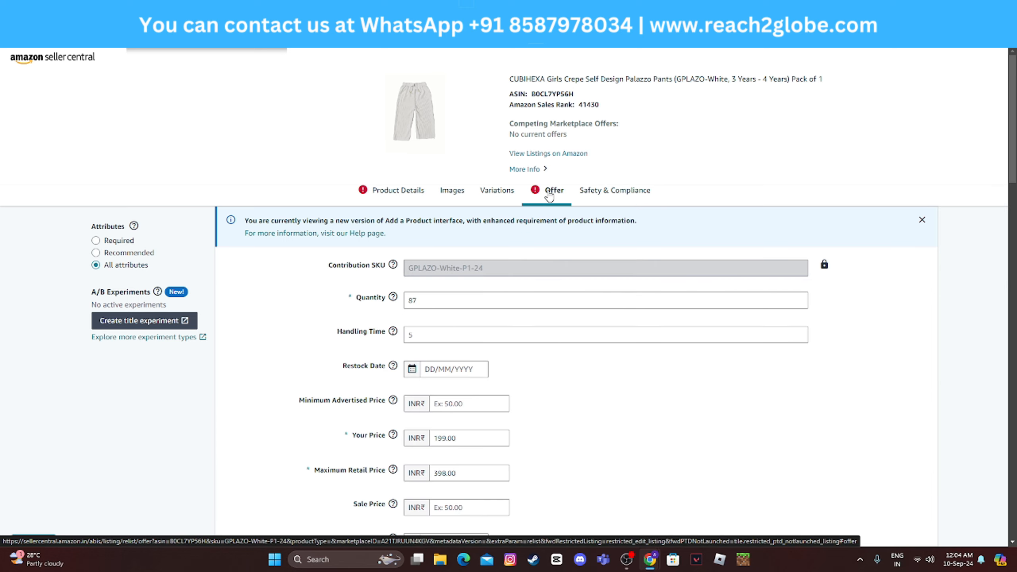
scroll(527, 223, "down", 10)
scroll(527, 223, "down", 7)
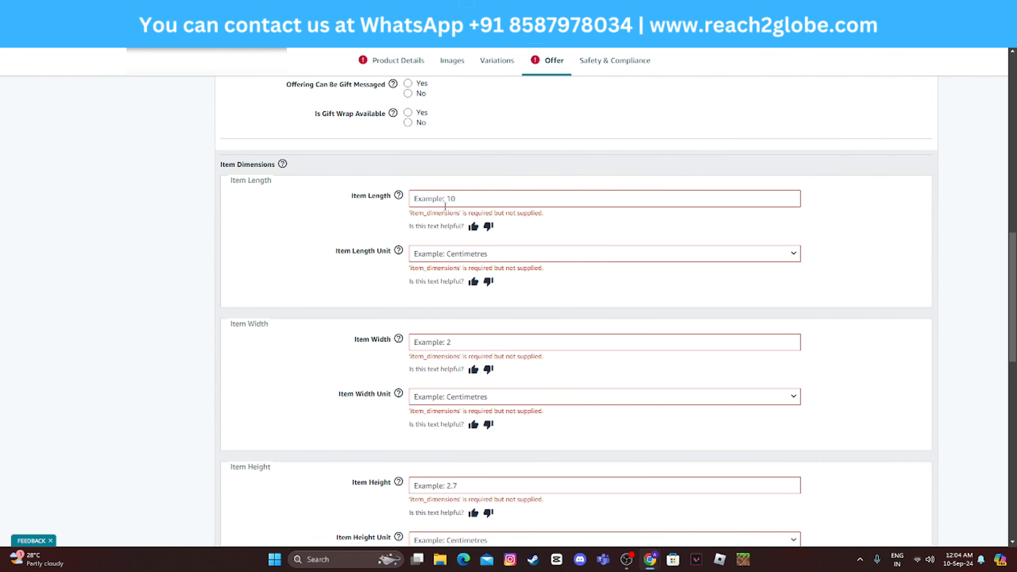
left_click(457, 198)
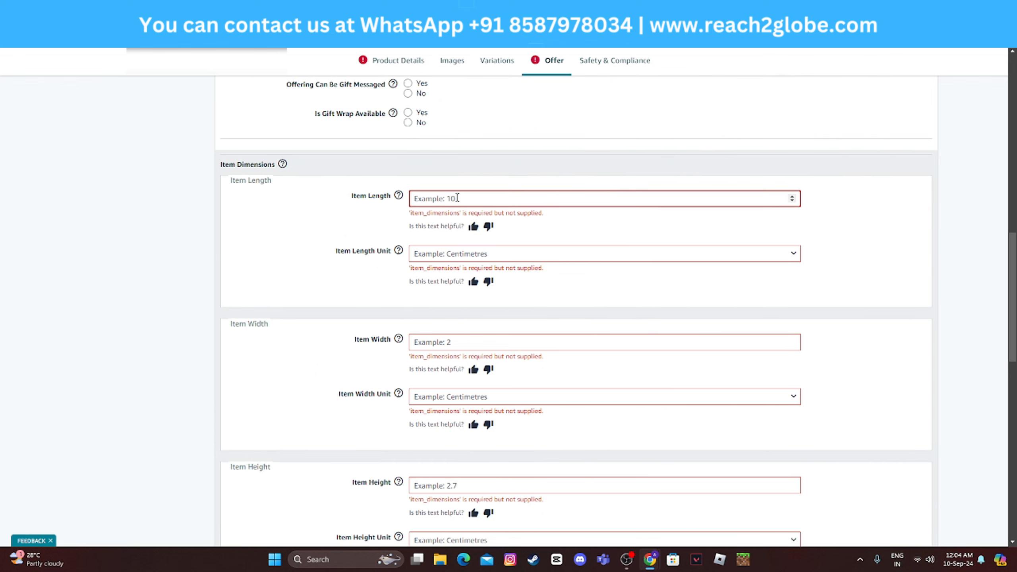
type("25")
key("Tab")
key("c")
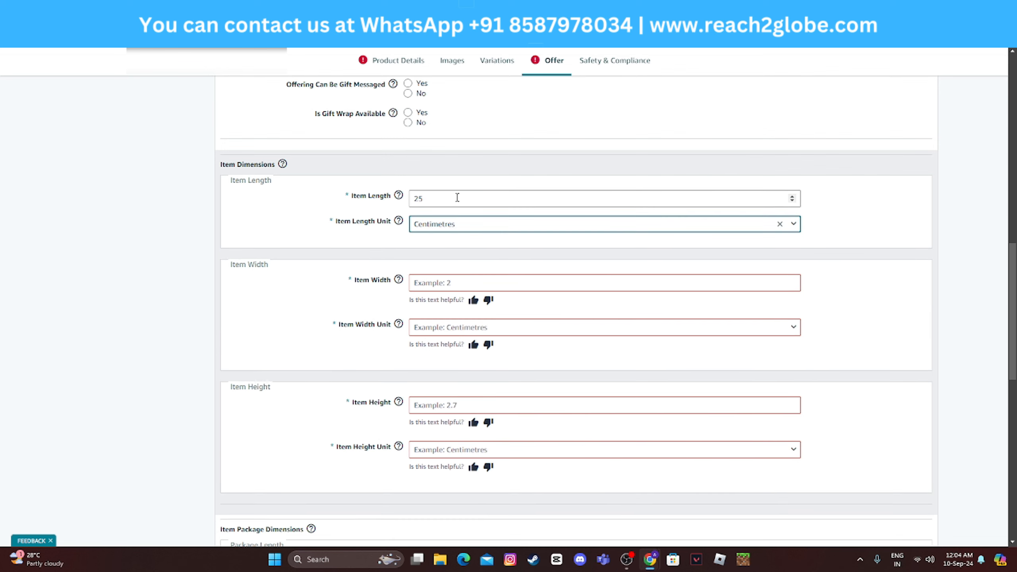
Set the item width to 20 Centimetres in the Item Dimensions.
key("Tab")
key("Tab")
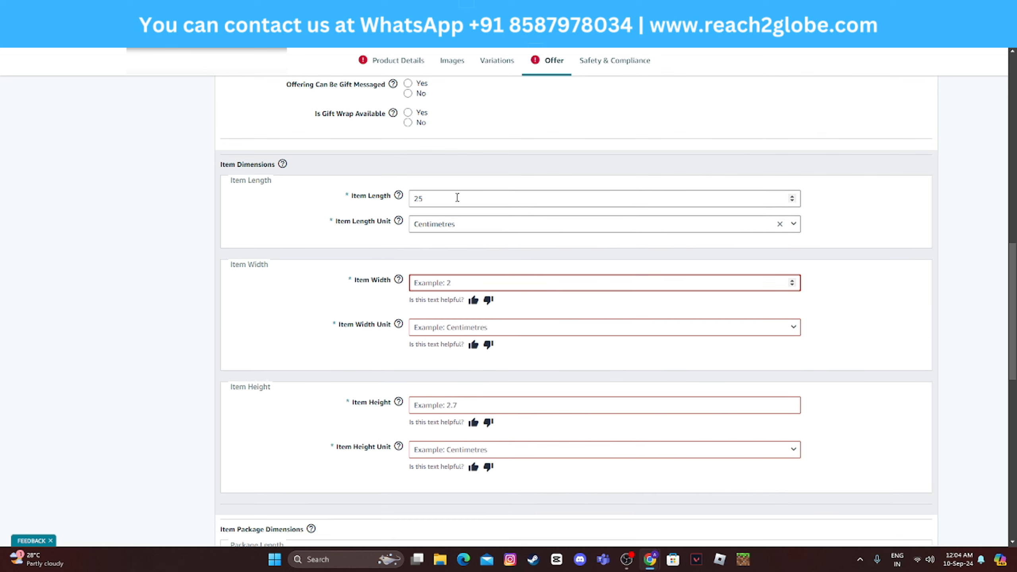
type("20")
key("Tab")
key("c")
Set the item height to 15 Centimetres in the Item Dimensions.
key("Tab")
key("Tab")
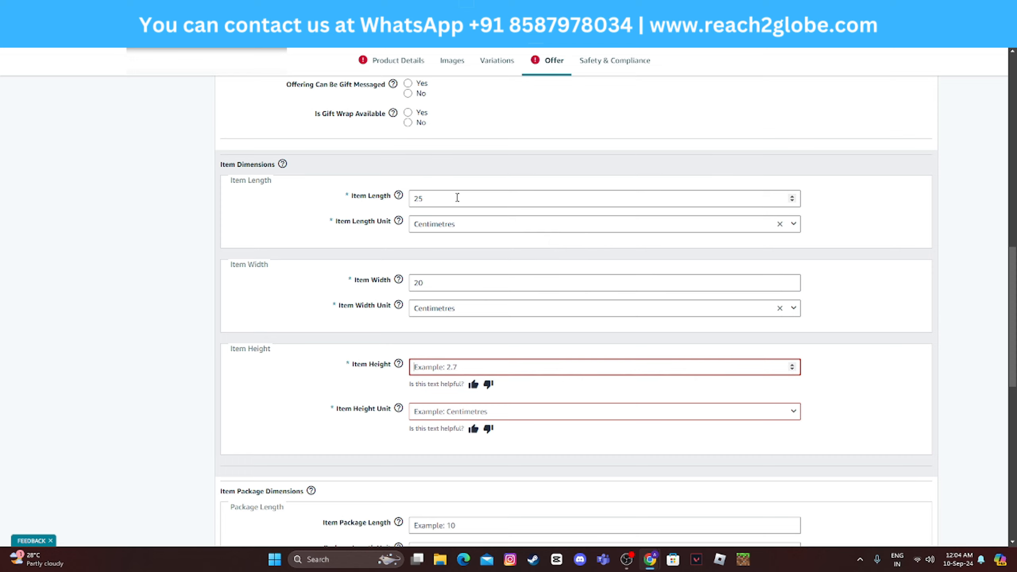
type("158")
key("Tab")
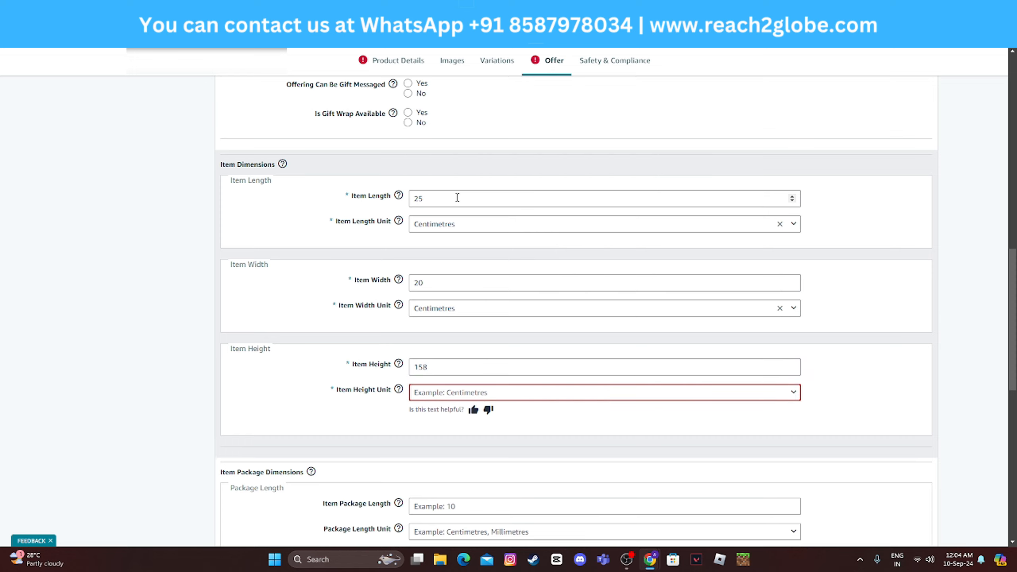
key("c")
key("shift+Tab")
type("15")
key("Tab")
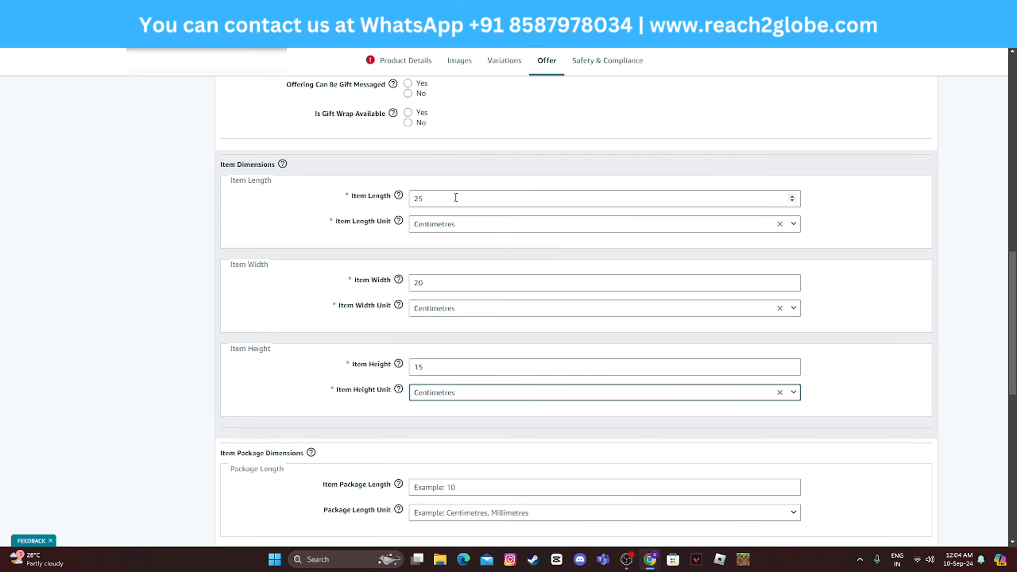
Go back to the listing's Product Details and look through the attributes for the remaining issues.
scroll(553, 212, "up", 10)
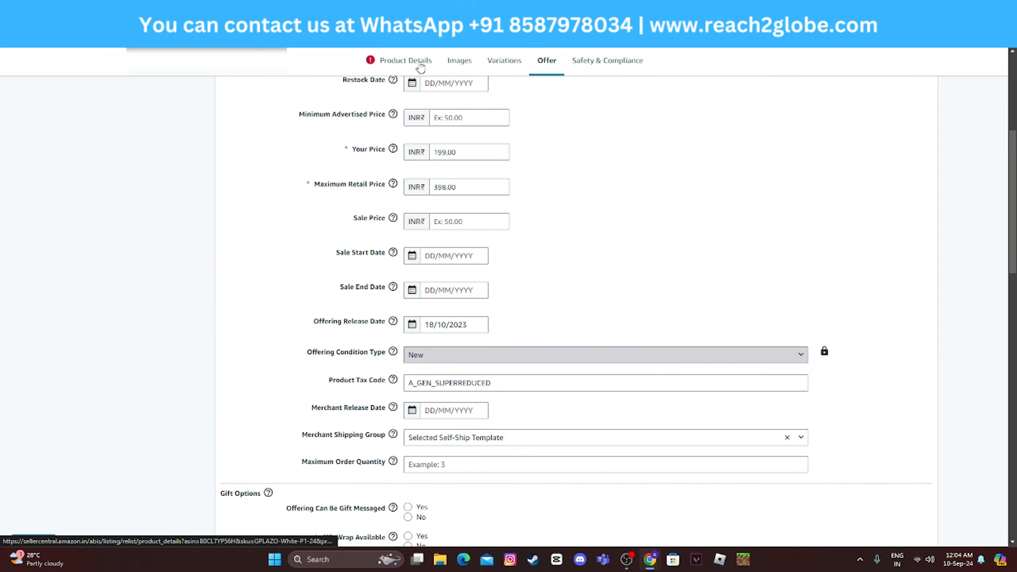
left_click(419, 60)
scroll(509, 491, "down", 7)
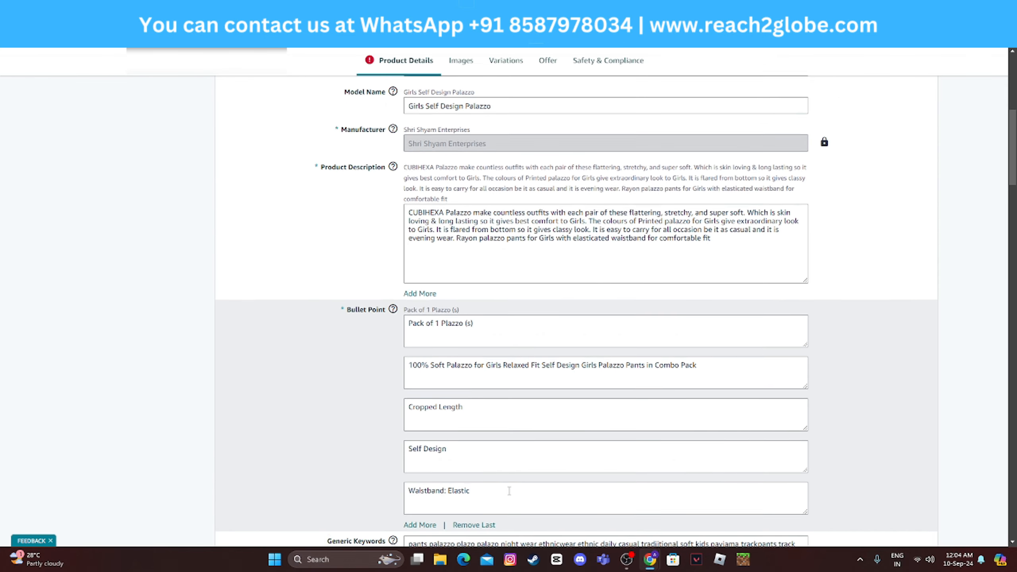
scroll(498, 413, "down", 10)
scroll(498, 416, "up", 12)
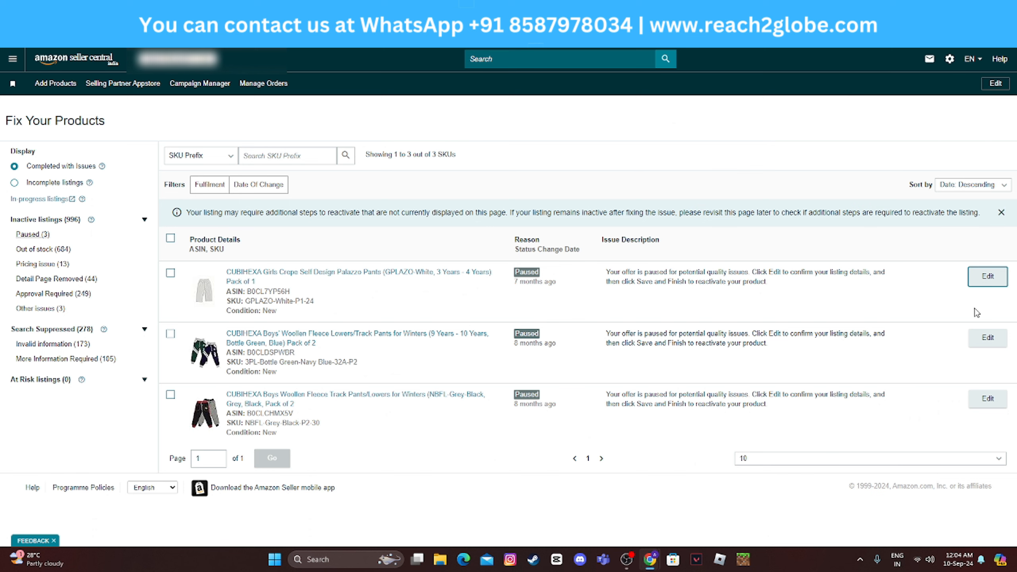
Filter the inactive listings to Out of stock and update the quantity of GPLAZO-Royal-Black-Pink-White-Red-P5-34A to 1.
left_click(45, 251)
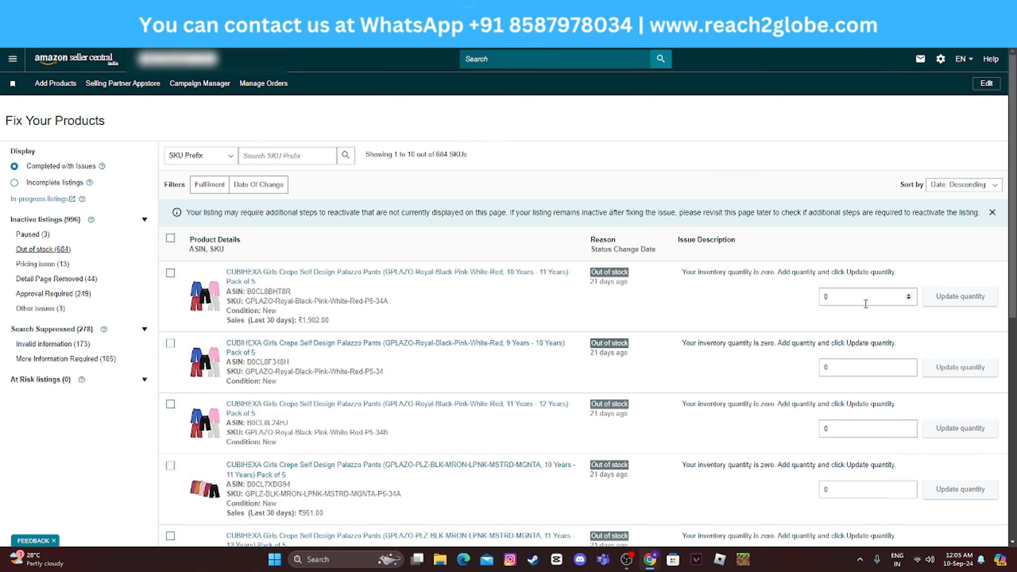
left_click(864, 301)
key("Up")
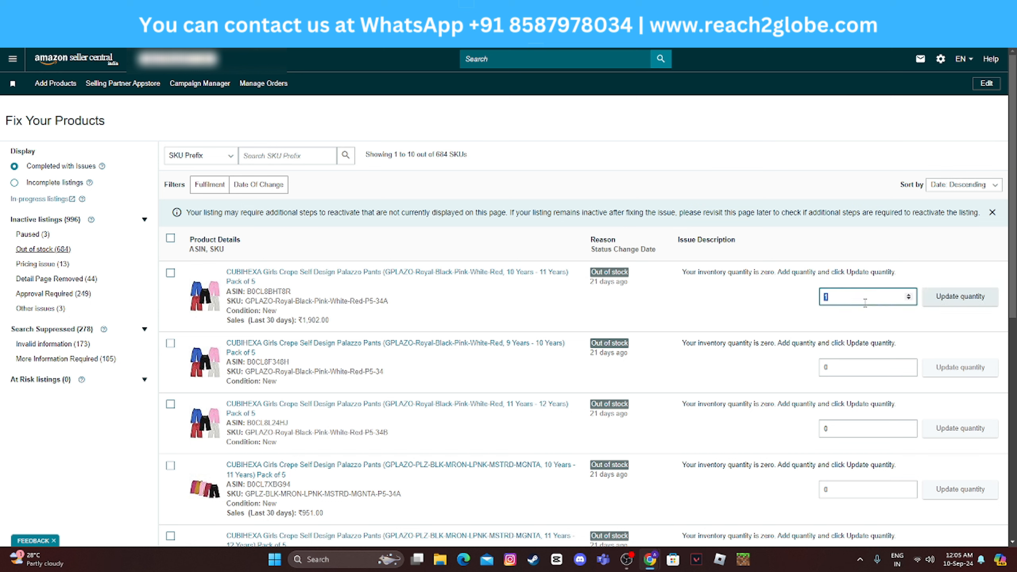
left_click(960, 296)
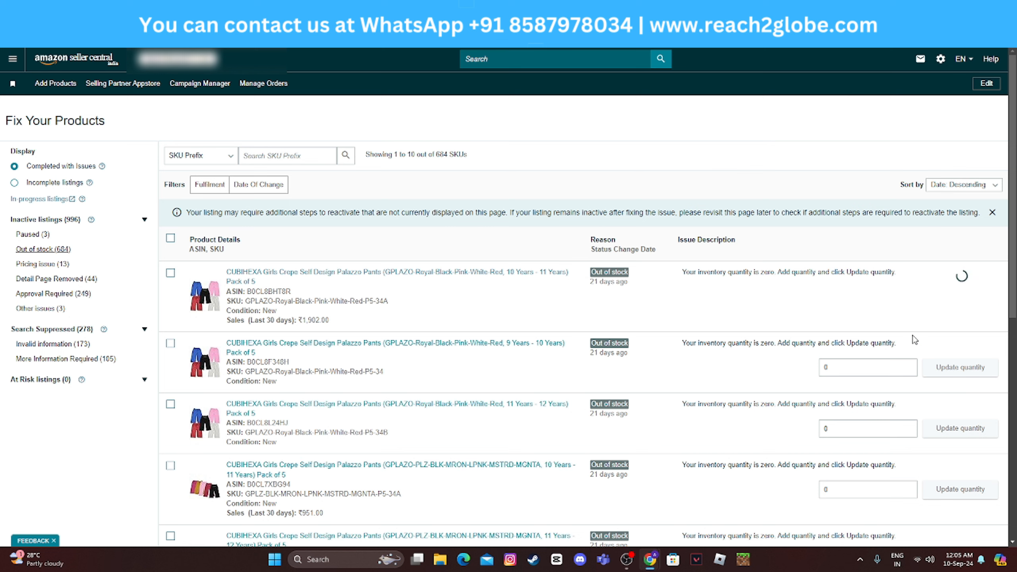
Update the quantity of out-of-stock SKUs GPLAZO-Royal-Black-Pink-White-Red-P5-34 and P5-34B to 10 each.
left_click(824, 366)
type("10")
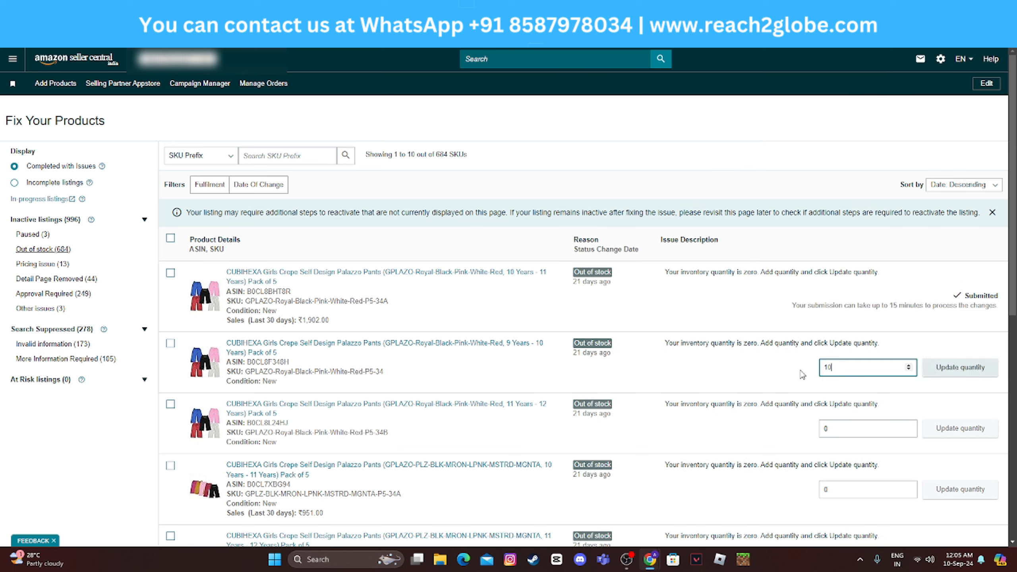
left_click(962, 370)
left_click_drag(842, 429, 789, 440)
type("10")
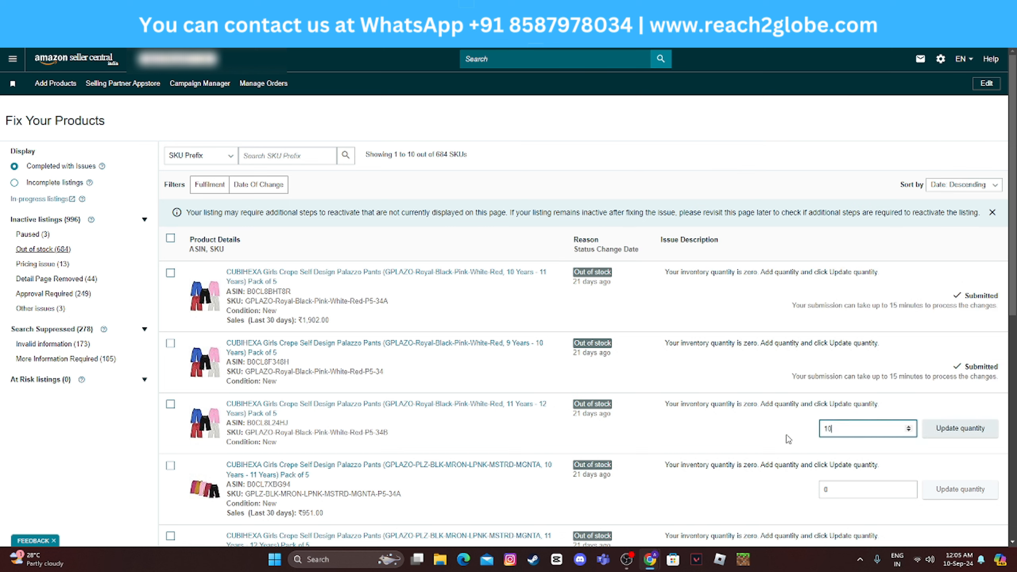
left_click(960, 428)
Update the quantity of the out-of-stock SKU GPLAZO-KGPL-BLK-PNK-P2-S1 to 10.
scroll(747, 439, "down", 4)
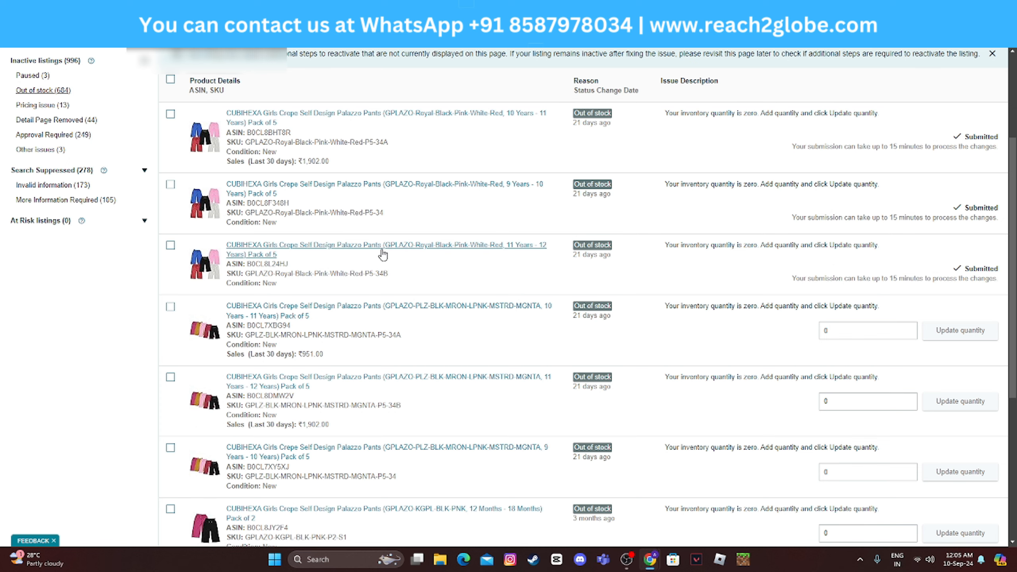
scroll(747, 397, "down", 7)
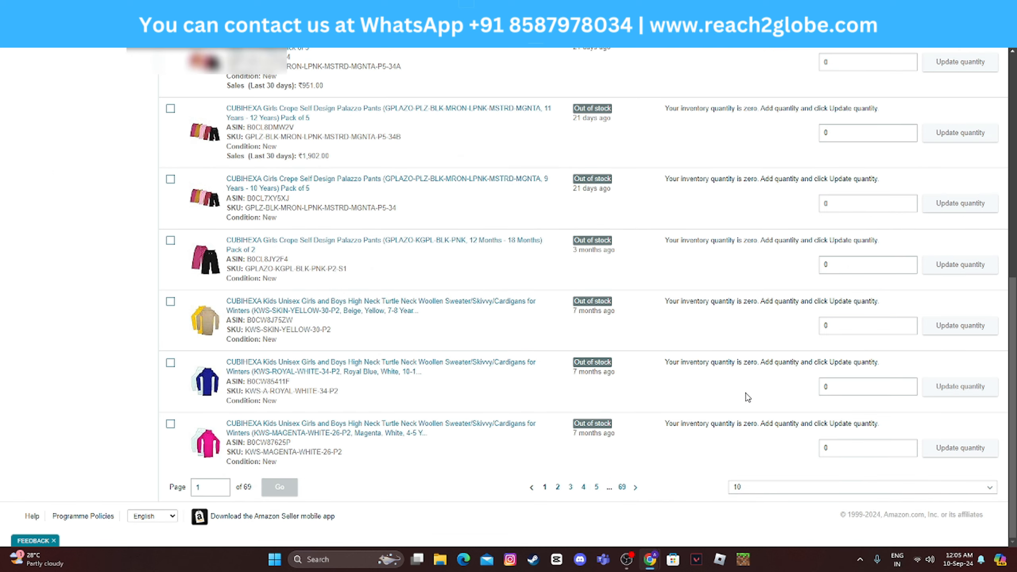
scroll(747, 397, "up", 3)
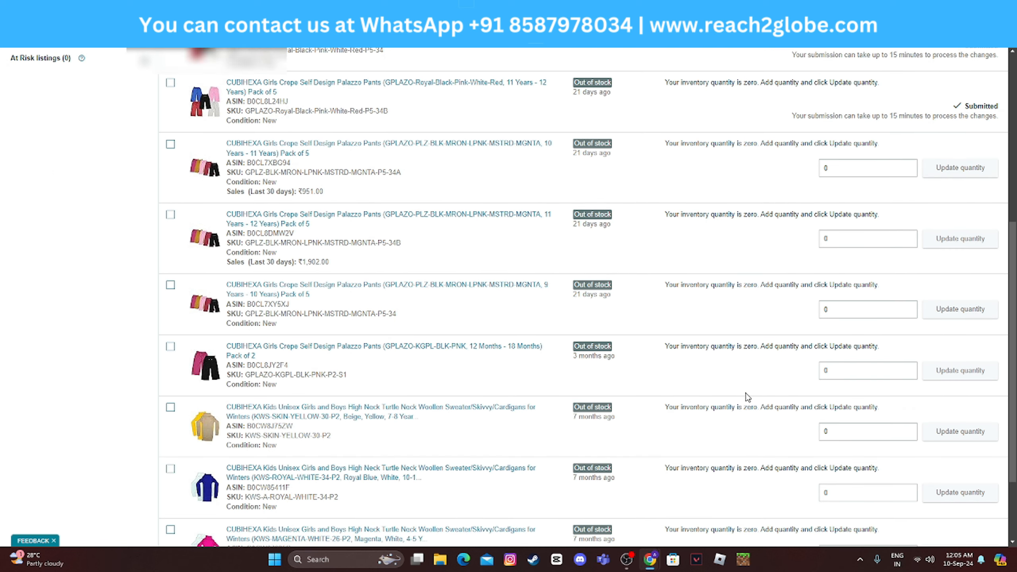
scroll(747, 396, "up", 2)
left_click(843, 423)
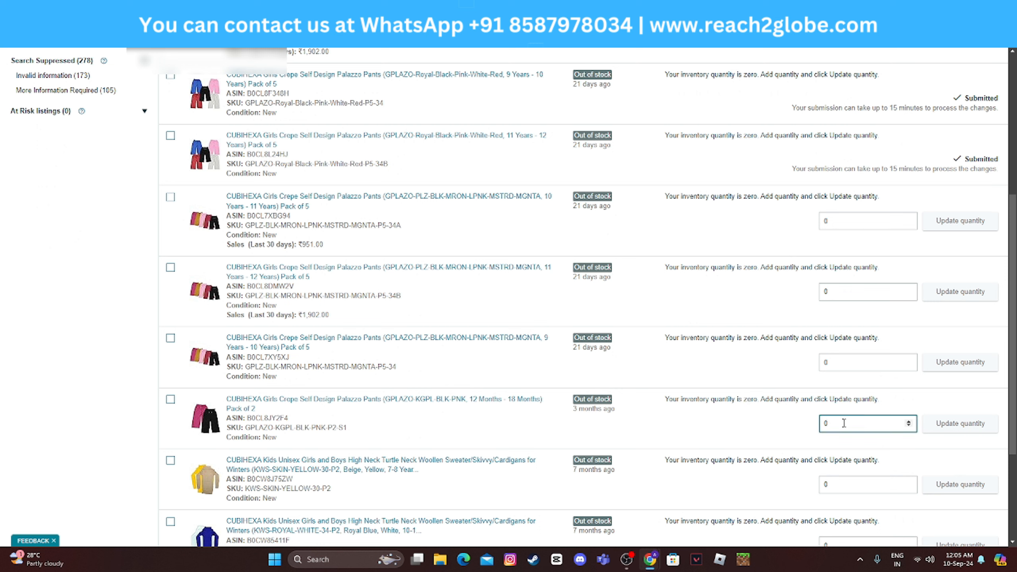
type("10")
left_click(960, 423)
Update the quantity of the three GPLZ-BLK-MRON-LPNK-MSTRD-MGNTA SKUs (P5-34, P5-34B and P5-34A) to 10 each.
left_click(851, 362)
type("1")
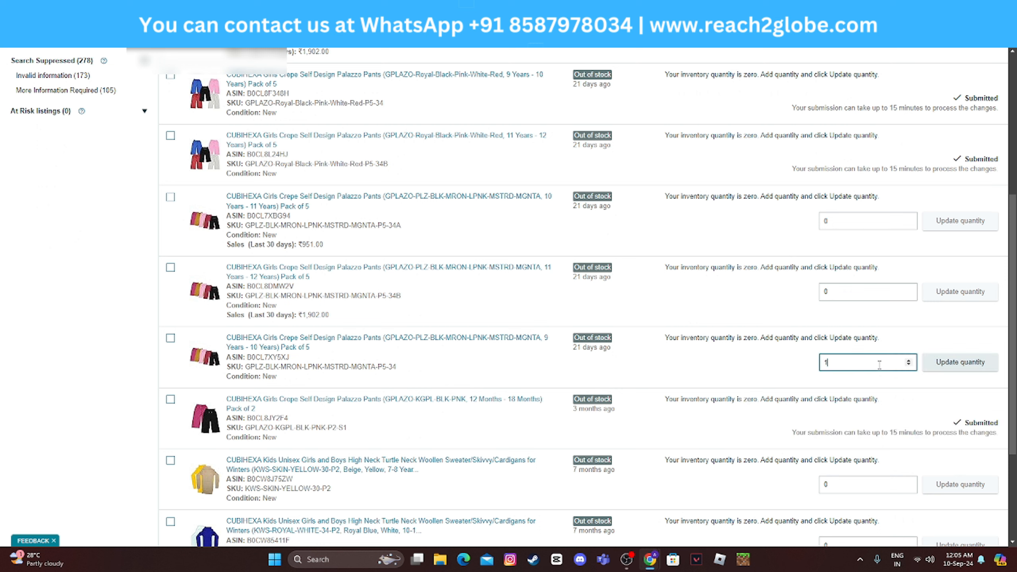
type("0")
left_click(960, 362)
left_click(837, 292)
type("10")
left_click(960, 291)
left_click(827, 221)
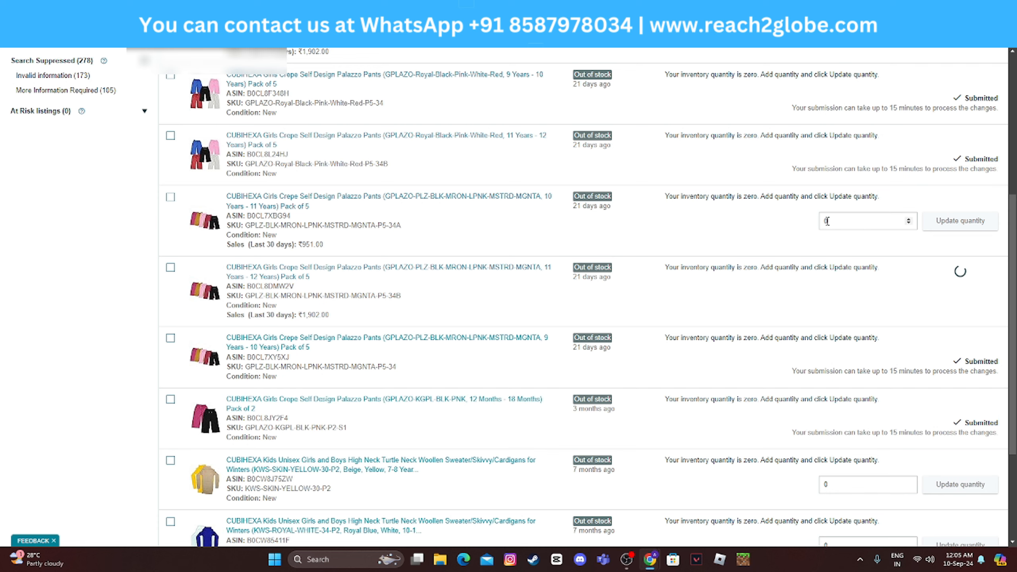
type("10")
left_click(960, 221)
Filter the inactive listings to Pricing issue and submit an updated MRP for 2WAY-Grey-Red-LightBlue-Mustard-36-P4.
scroll(703, 255, "up", 2)
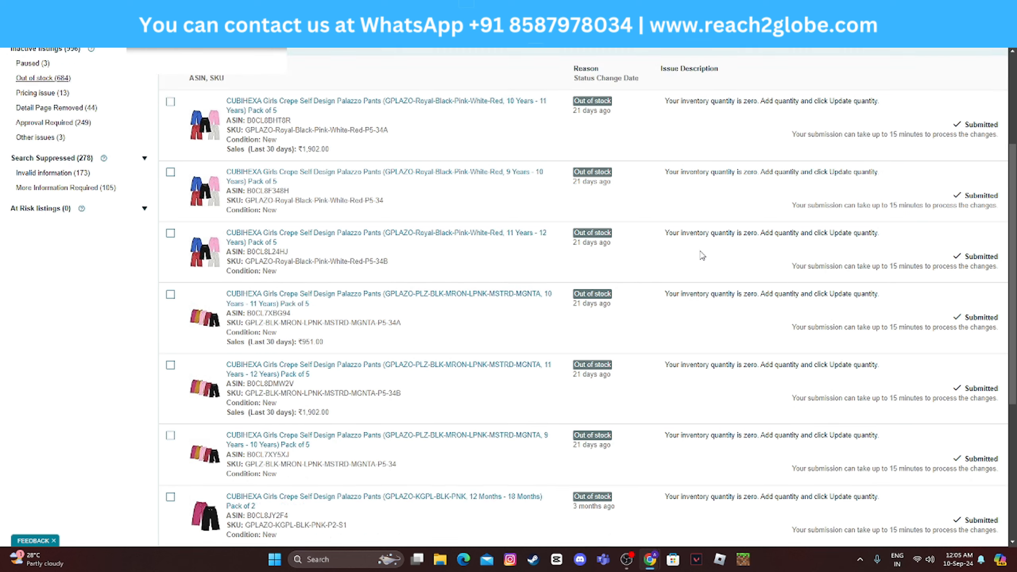
scroll(703, 255, "up", 4)
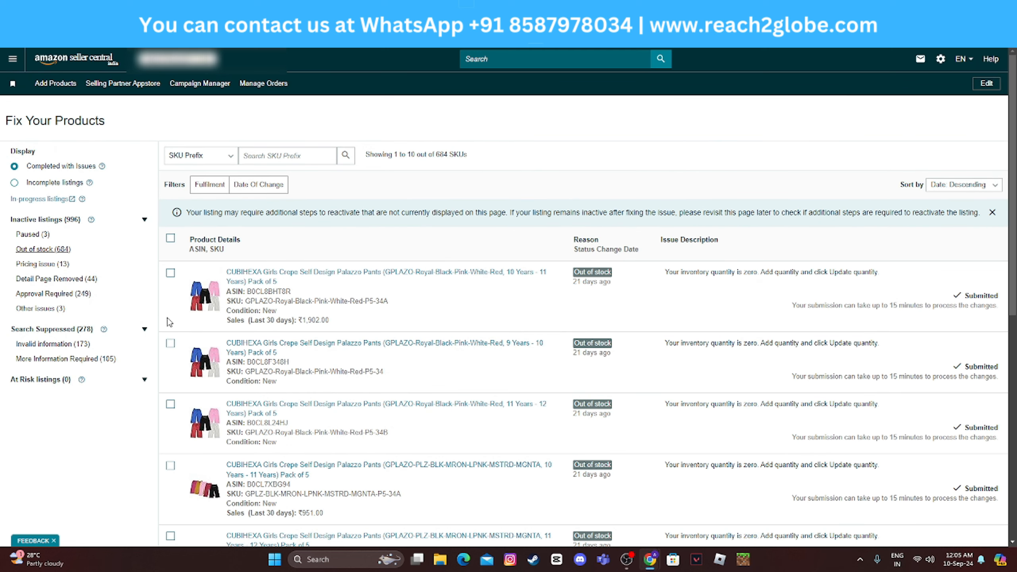
left_click(47, 266)
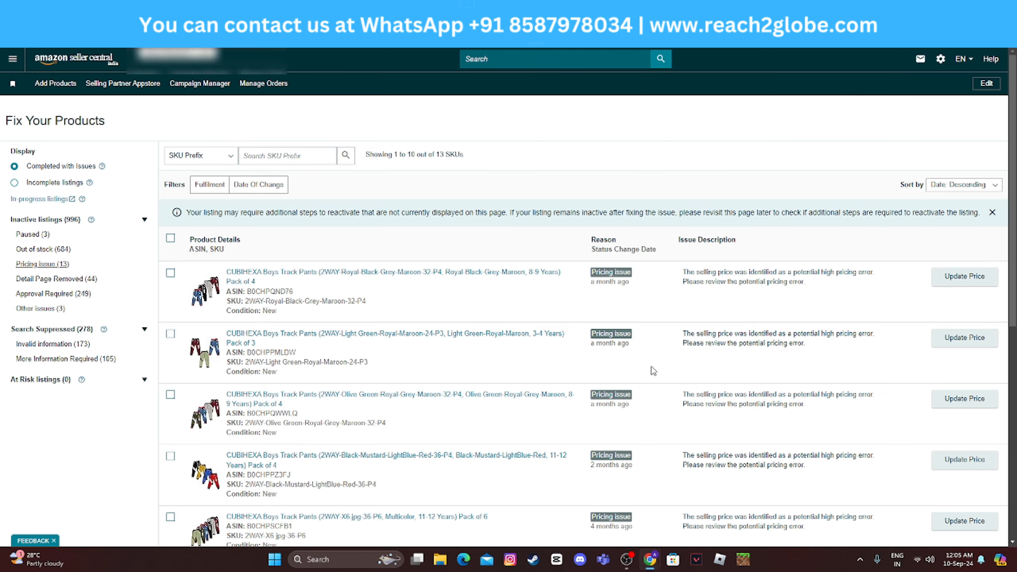
scroll(643, 288, "down", 4)
scroll(623, 273, "down", 5)
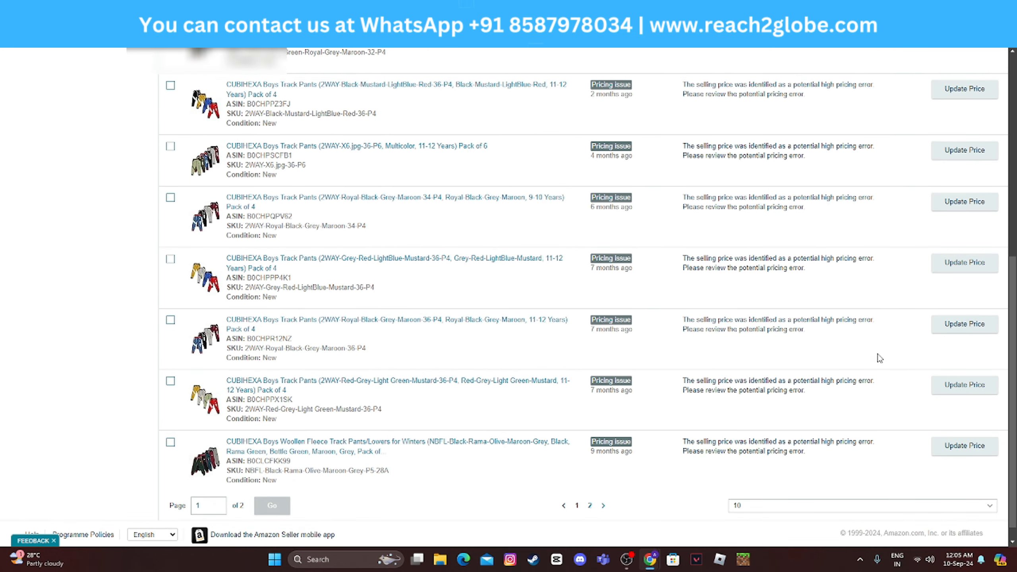
left_click(964, 262)
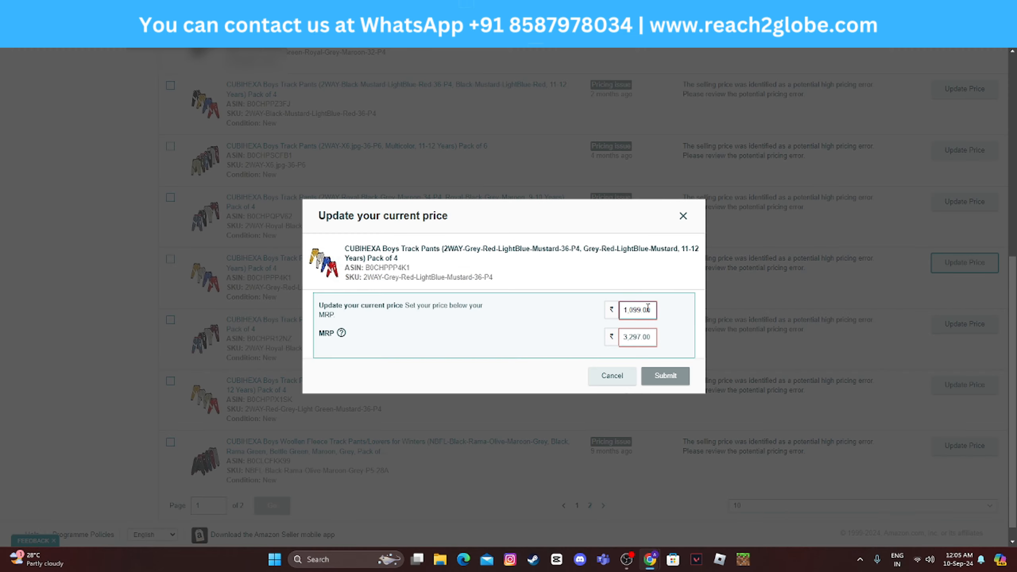
left_click(642, 335)
key("ctrl+a")
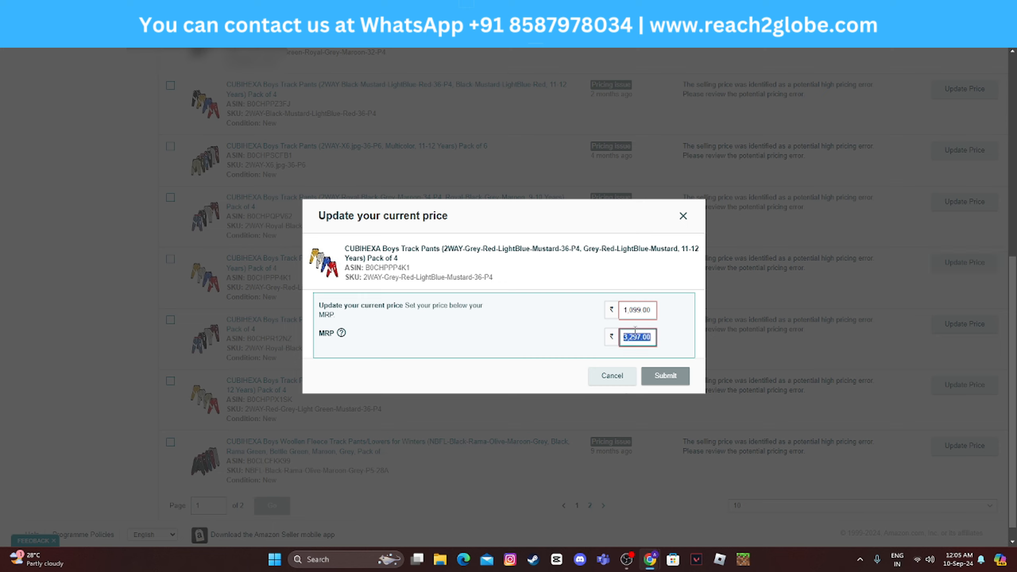
type("2999")
key("ctrl+a")
type("1")
left_click(665, 377)
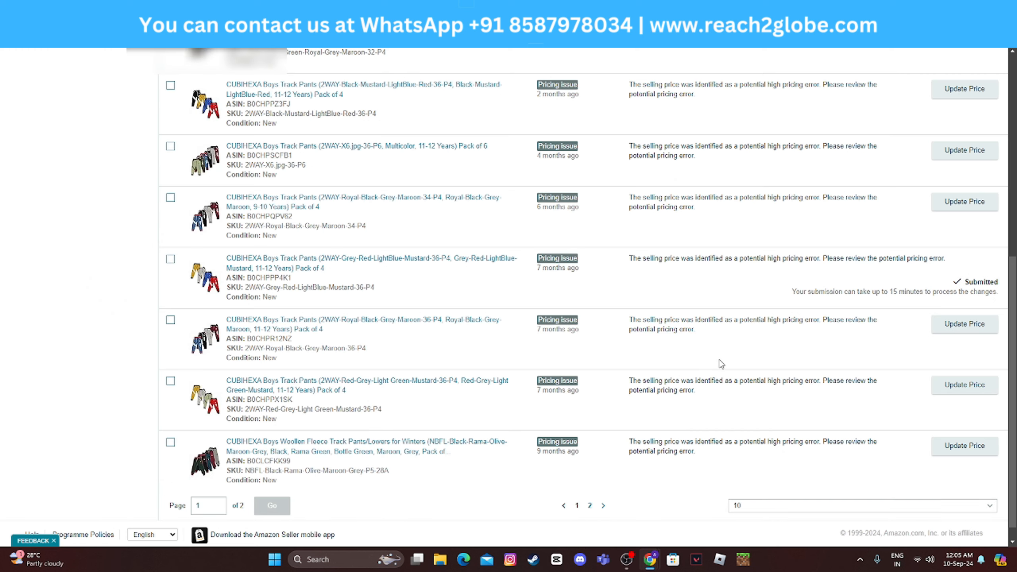
View the Detail Page Removed listings and reopen Search Suppressed and Inactive Listings from the inventory page.
scroll(961, 281, "up", 8)
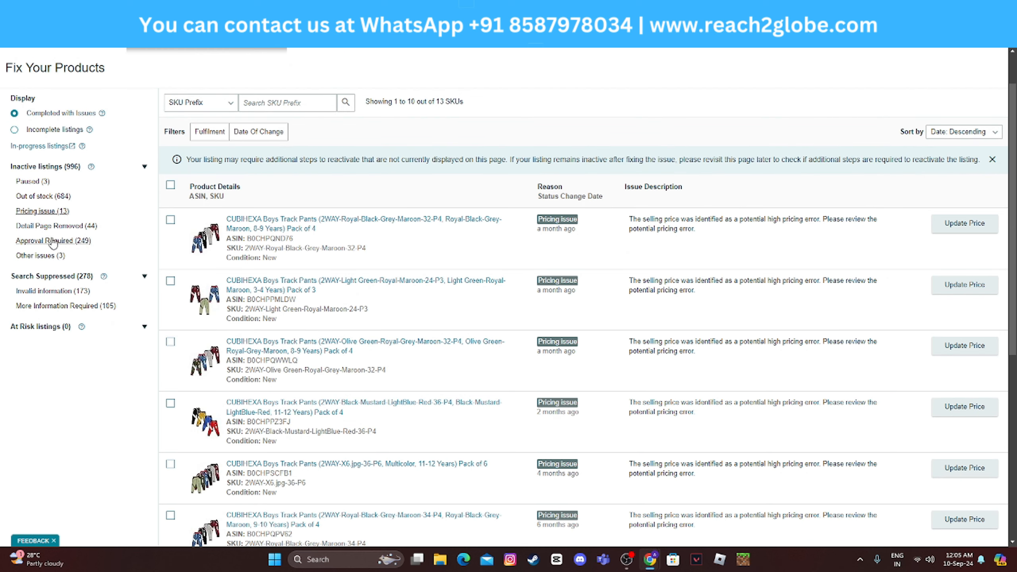
left_click(58, 227)
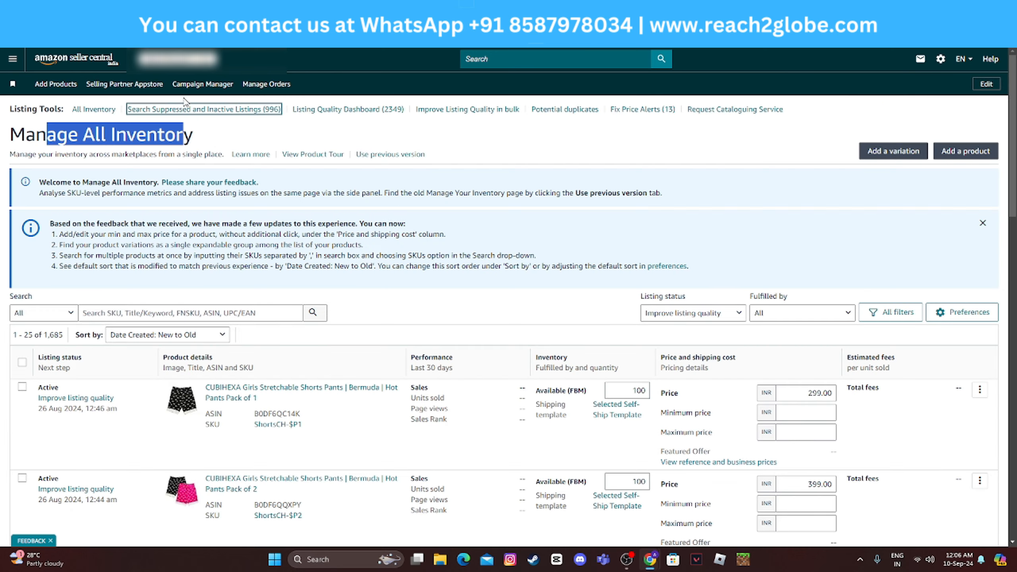
left_click(226, 108)
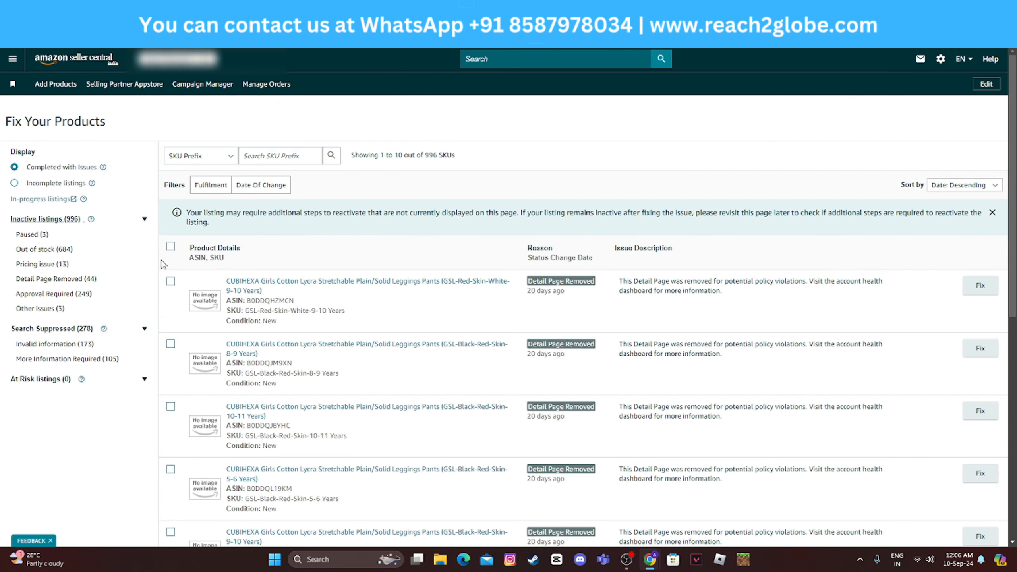
Filter the inactive listings to Approval Required and look through their brand names and listed issues.
left_click(77, 300)
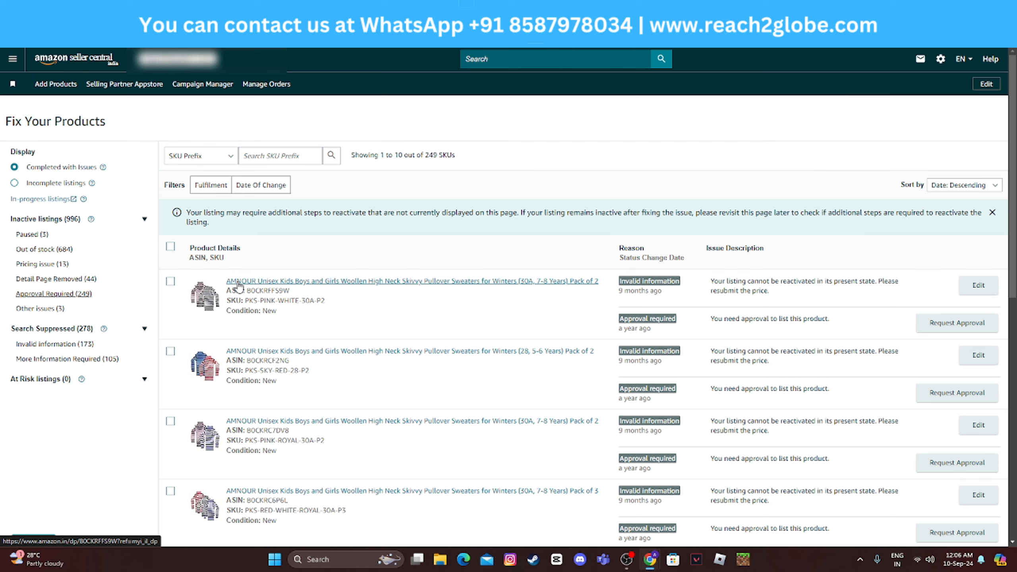
scroll(285, 397, "down", 5)
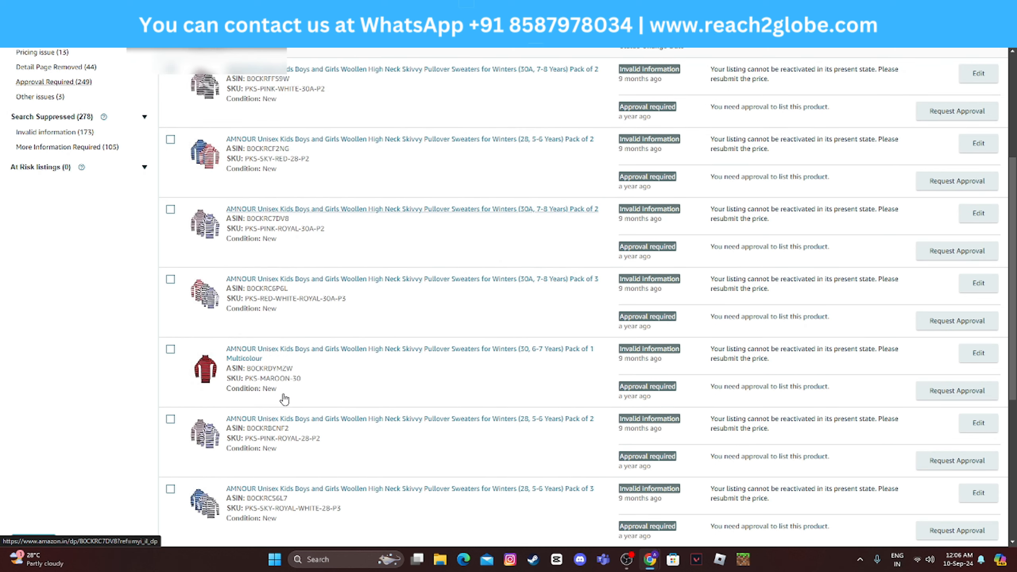
scroll(285, 401, "down", 7)
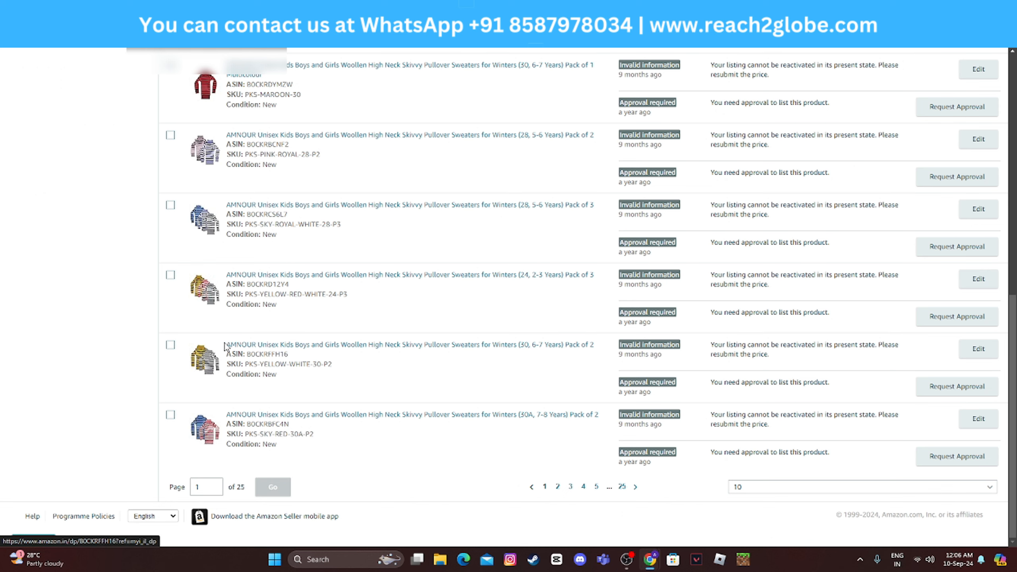
left_click_drag(225, 345, 251, 345)
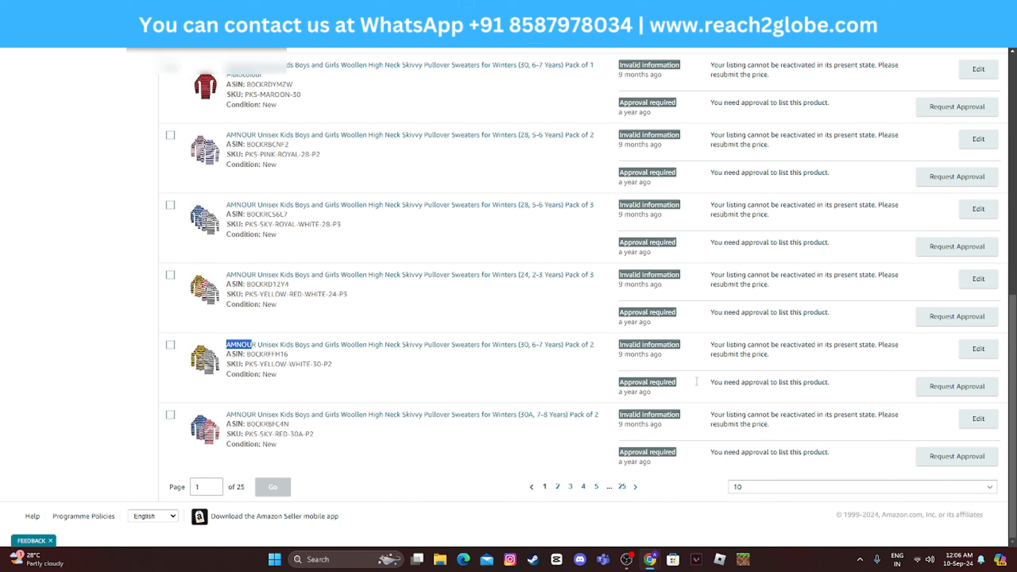
scroll(601, 389, "up", 12)
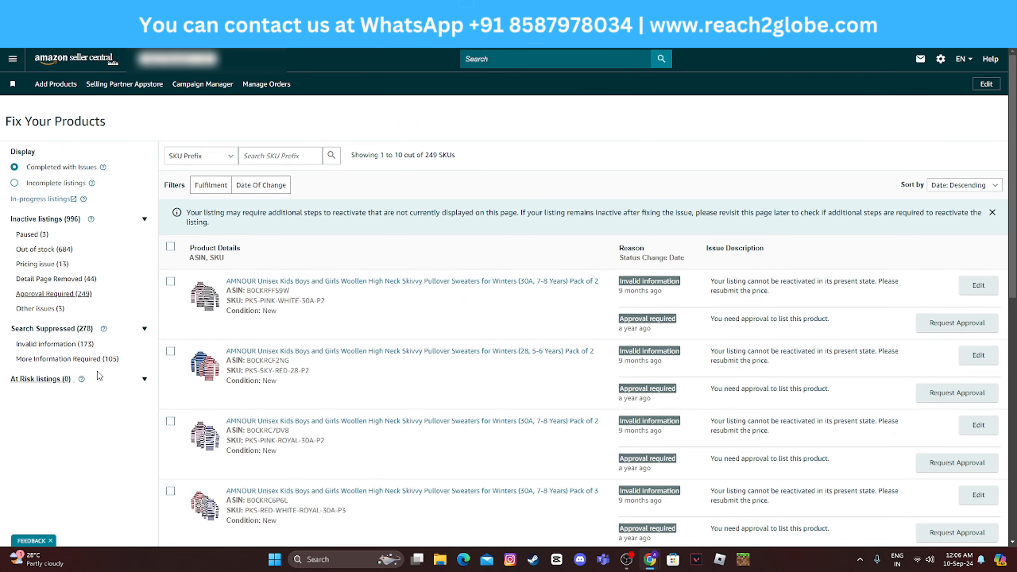
Filter the inactive listings to Other issues, open the troubleshooting help for GPLAZO-White-Black-Maroon-P3-S, and close it.
left_click(46, 308)
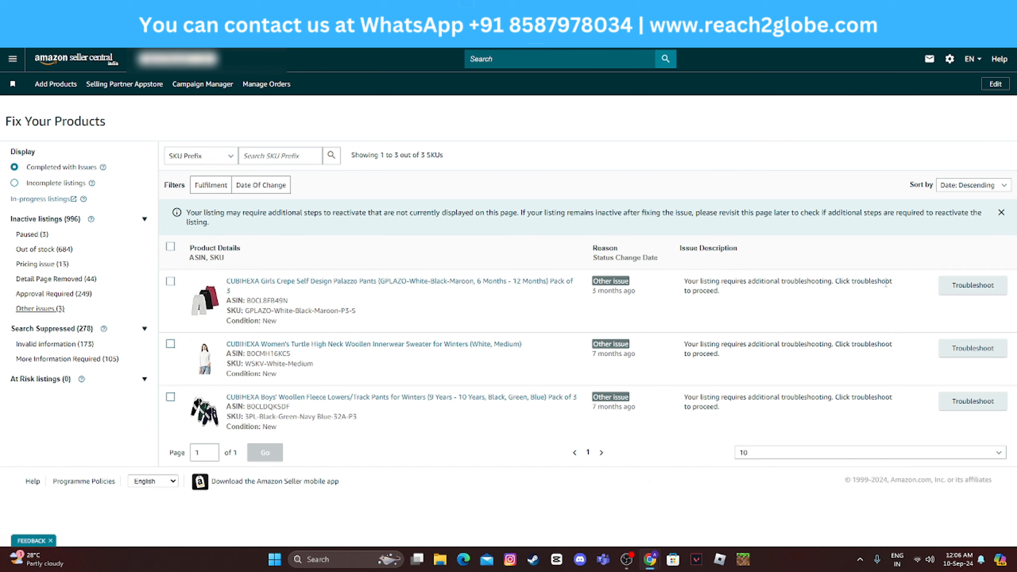
left_click(970, 293)
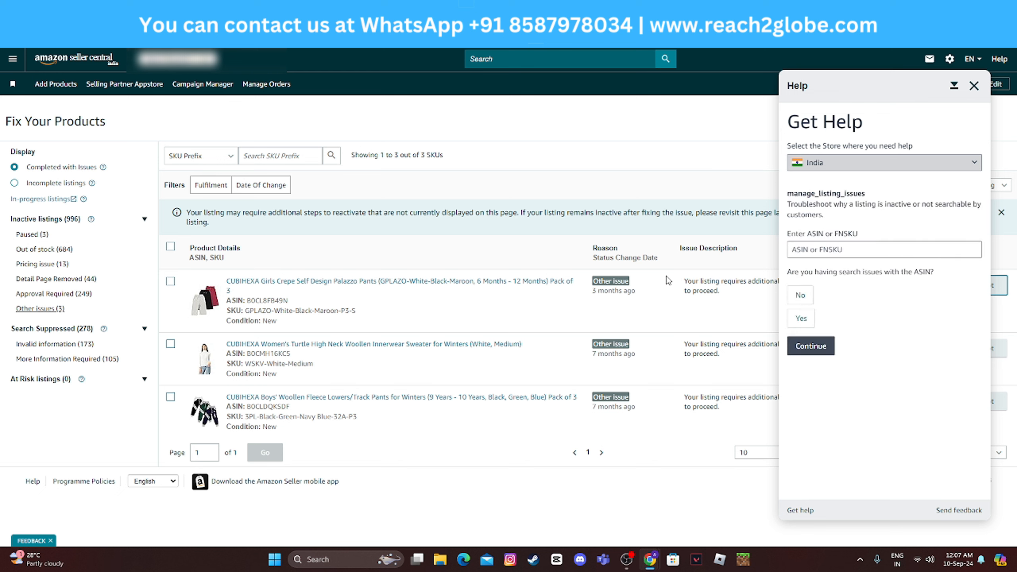
left_click(973, 86)
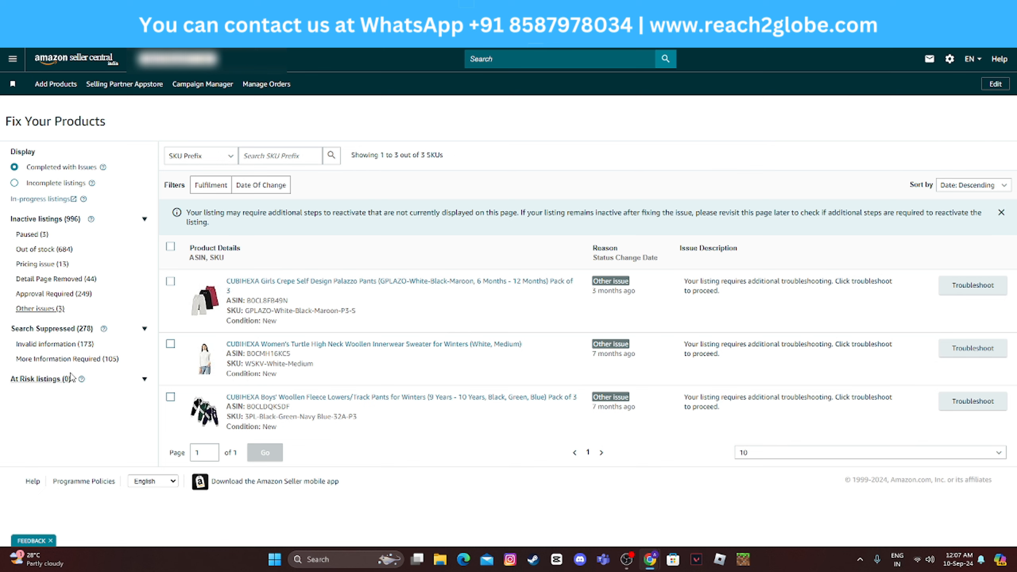
Filter the search-suppressed listings to Invalid information and examine their main image issues.
left_click(63, 346)
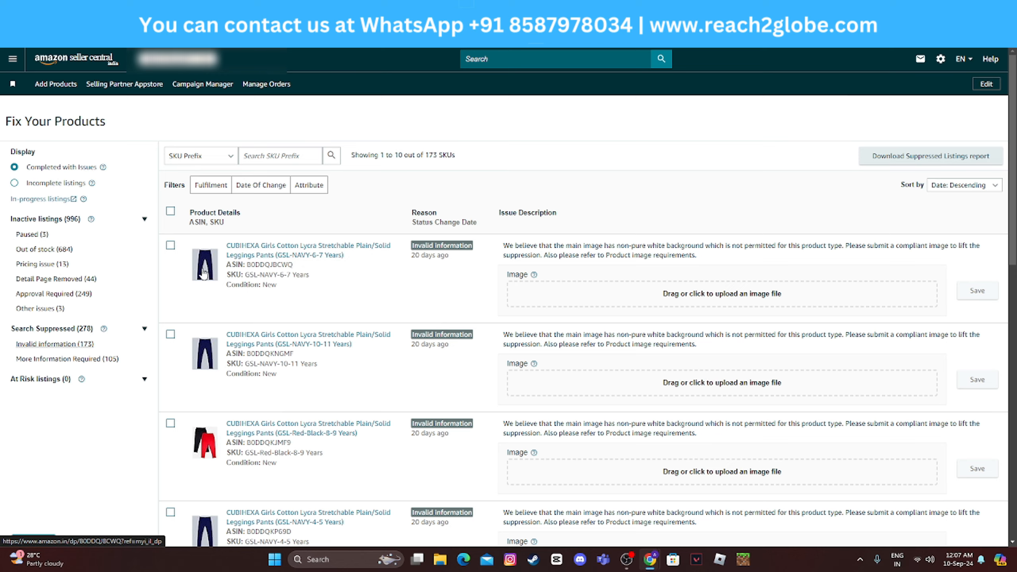
scroll(211, 282, "down", 3)
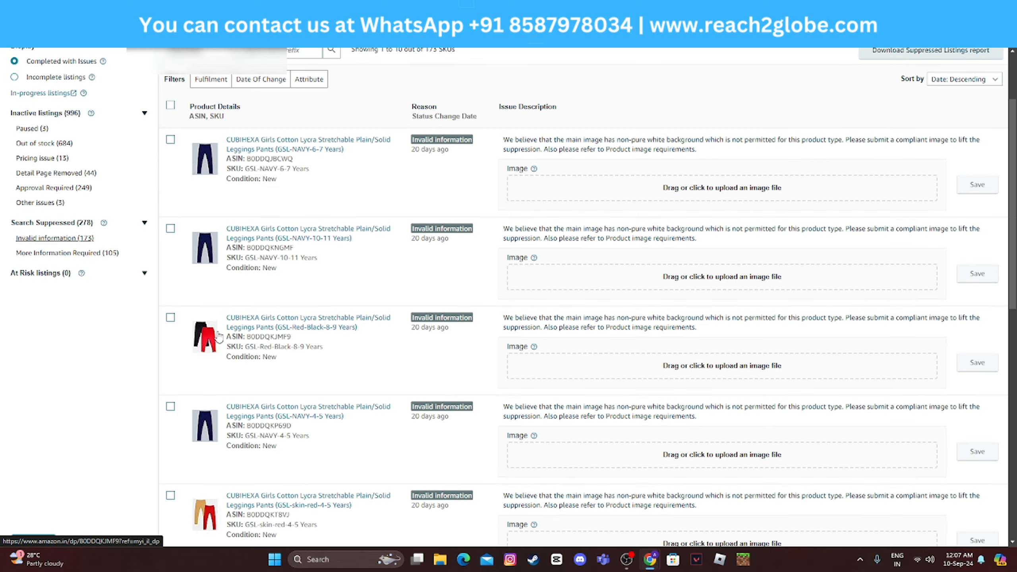
scroll(484, 332, "down", 7)
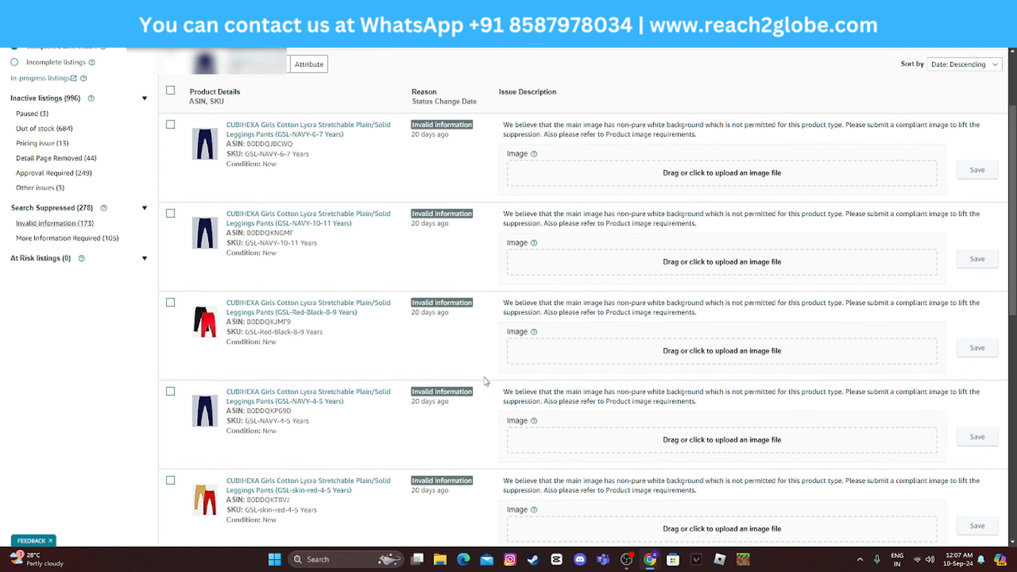
scroll(209, 336, "down", 5)
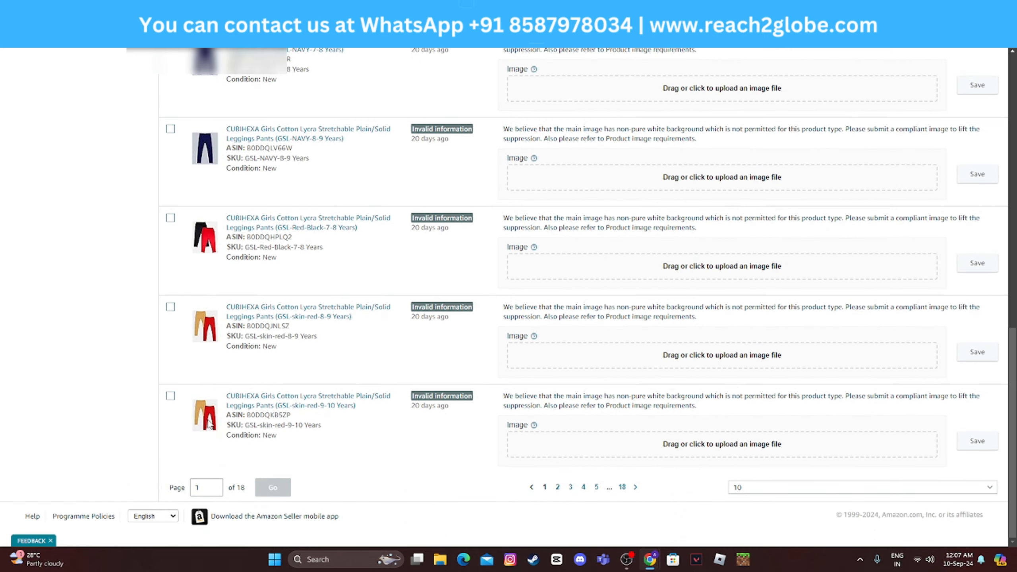
scroll(111, 340, "up", 10)
scroll(111, 340, "up", 5)
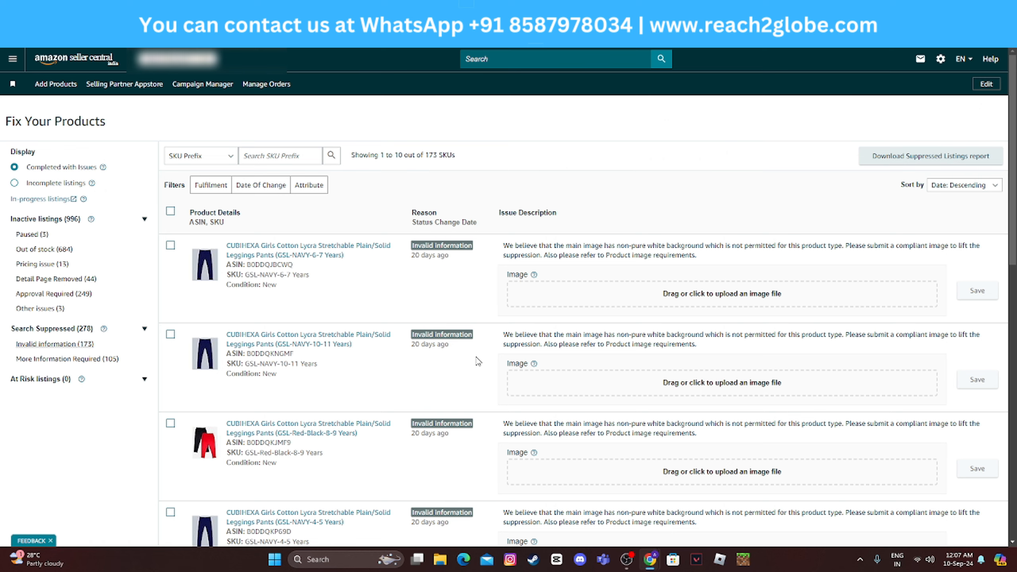
scroll(513, 375, "down", 5)
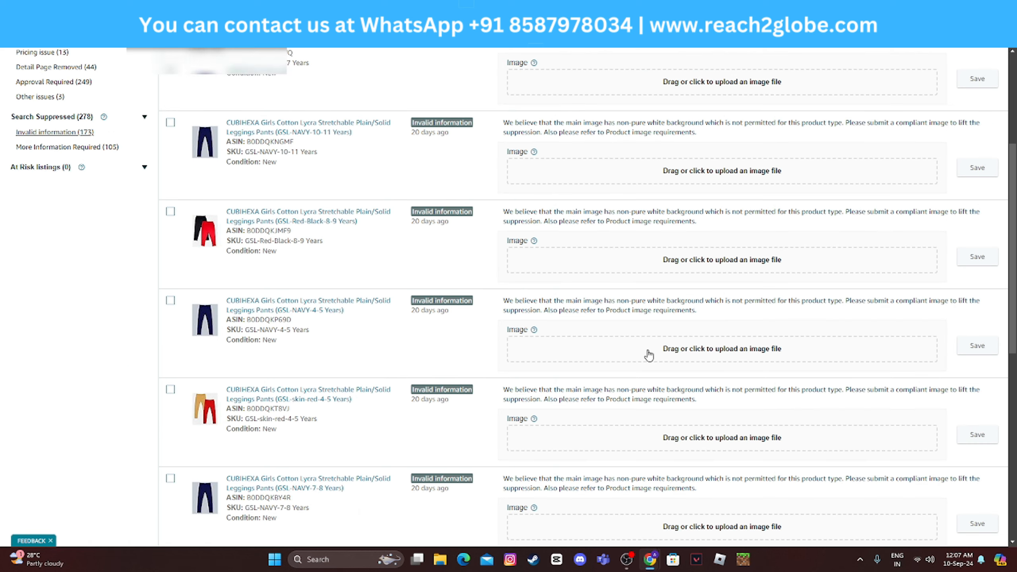
scroll(651, 351, "up", 4)
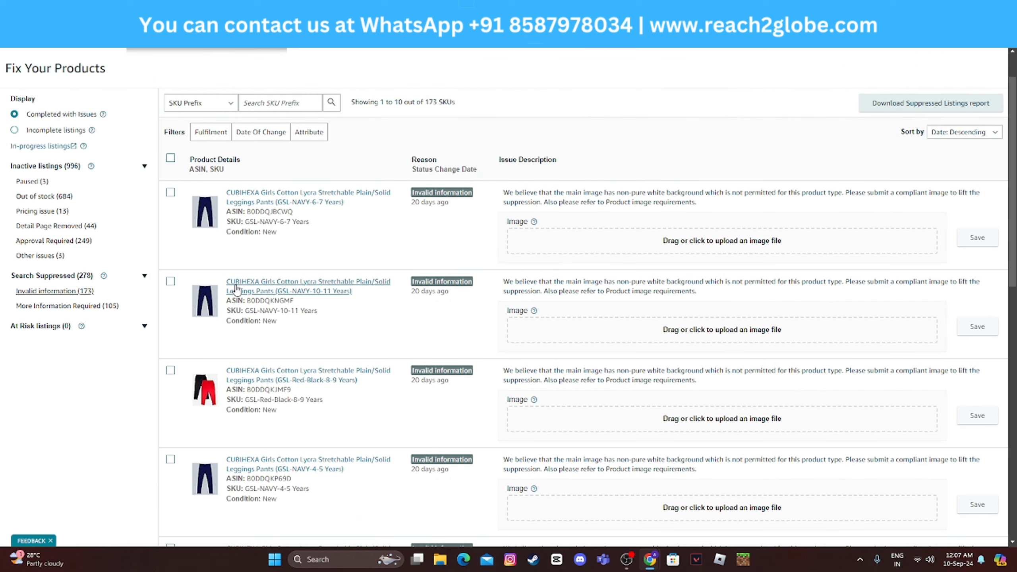
Try to open the image upload for the suppressed listing GSL-NAVY-6-7 Years.
left_click(85, 306)
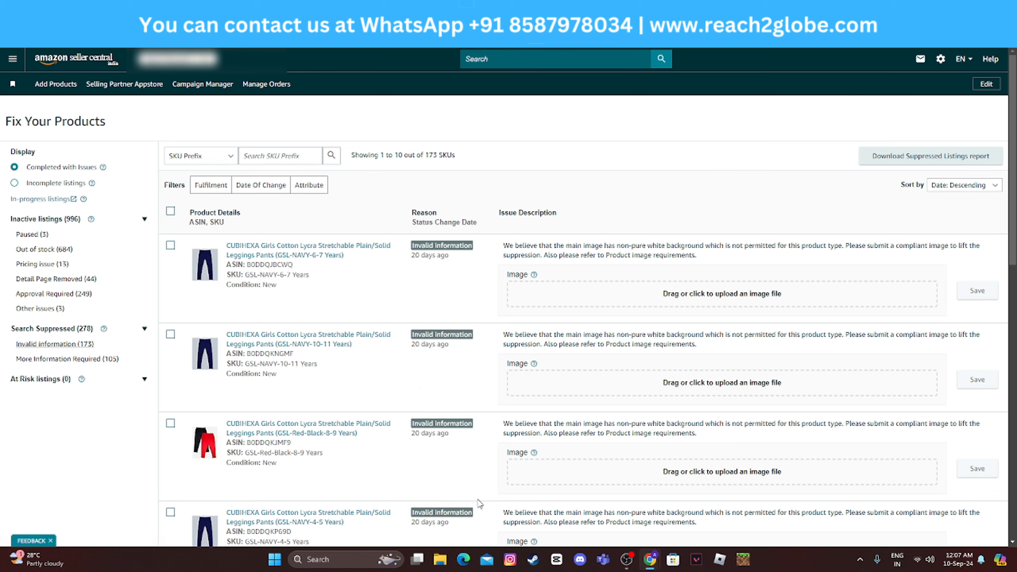
left_click(706, 302)
left_click(589, 365)
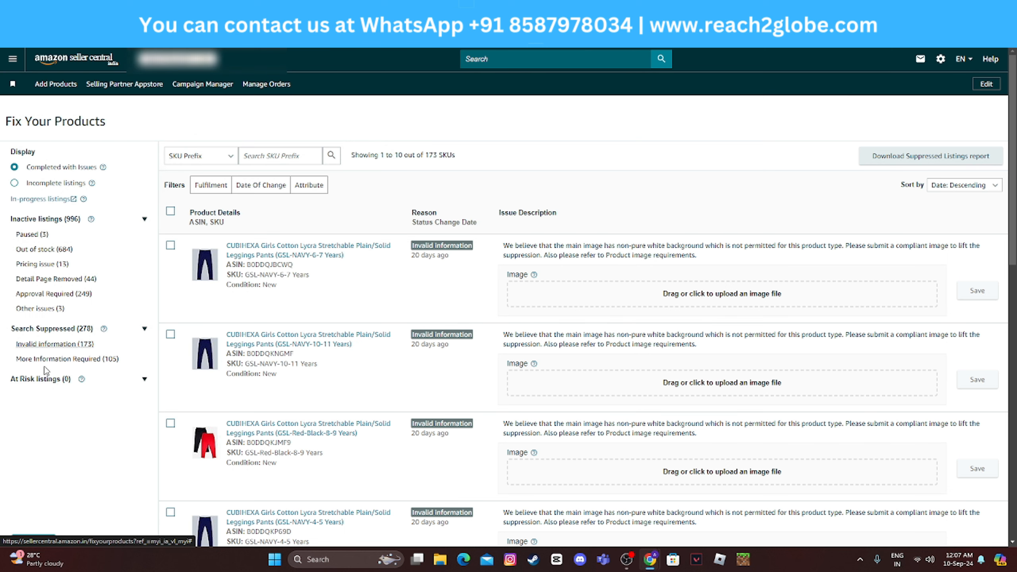
Filter the search-suppressed listings to More Information Required and look through their missing main image issues, including result pages 4 and 5.
left_click(83, 360)
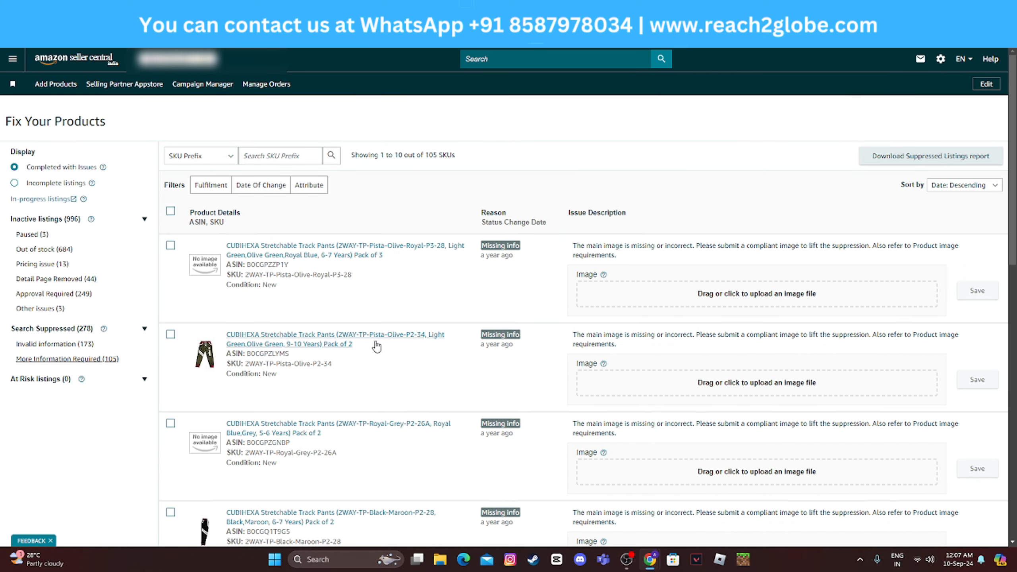
scroll(313, 319, "down", 1)
scroll(313, 319, "down", 10)
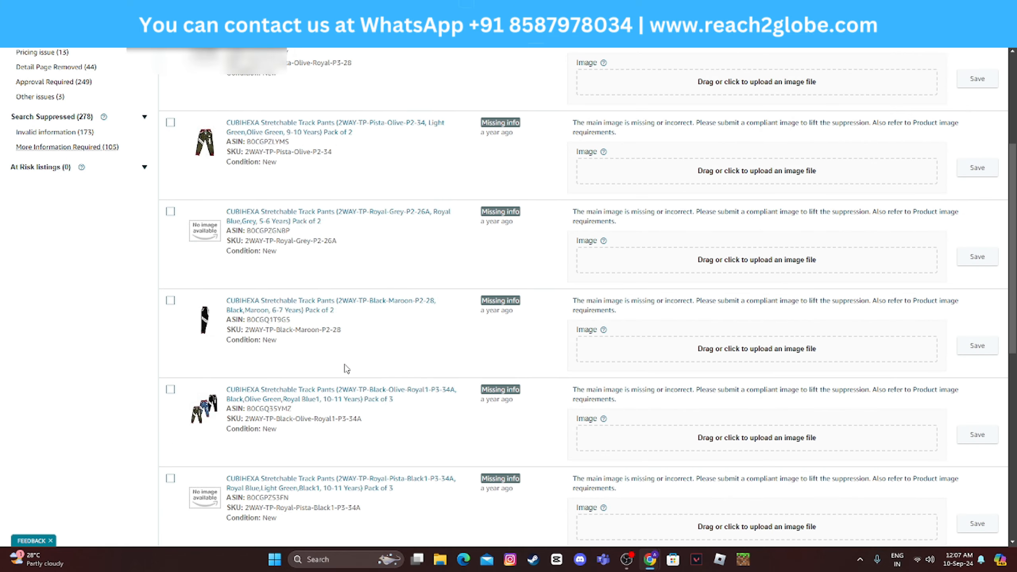
scroll(328, 377, "down", 3)
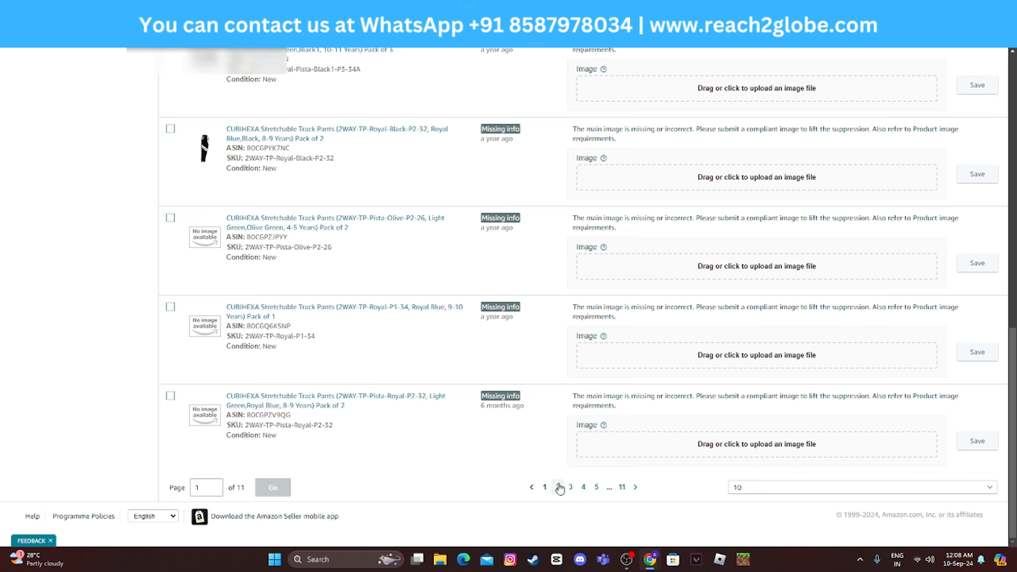
left_click(583, 487)
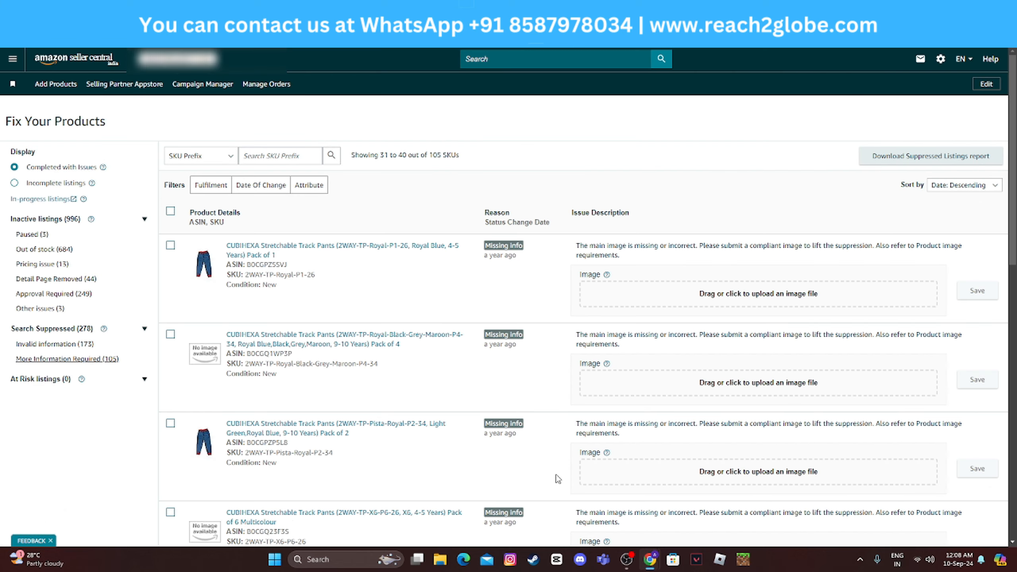
scroll(558, 479, "down", 10)
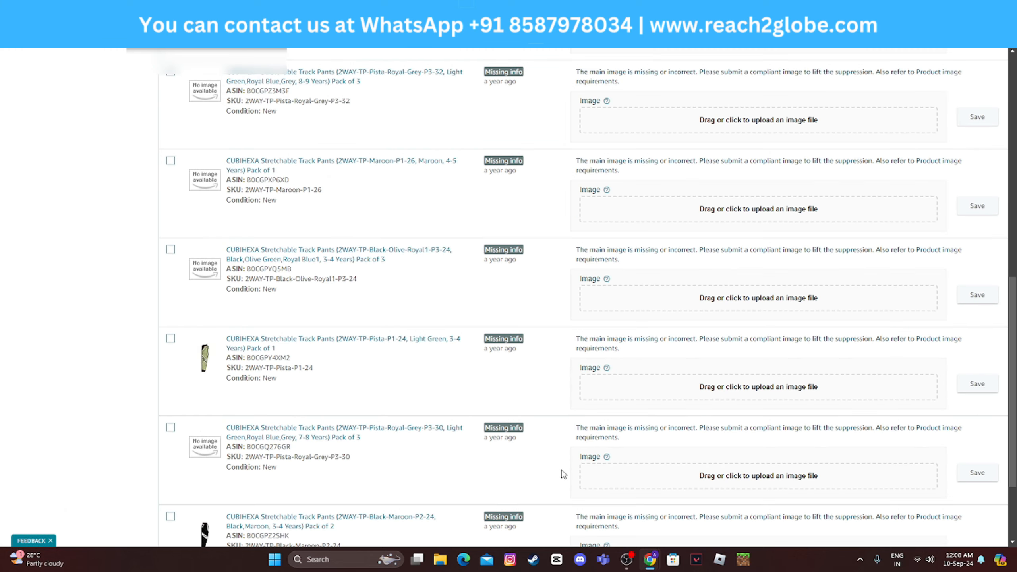
left_click(596, 486)
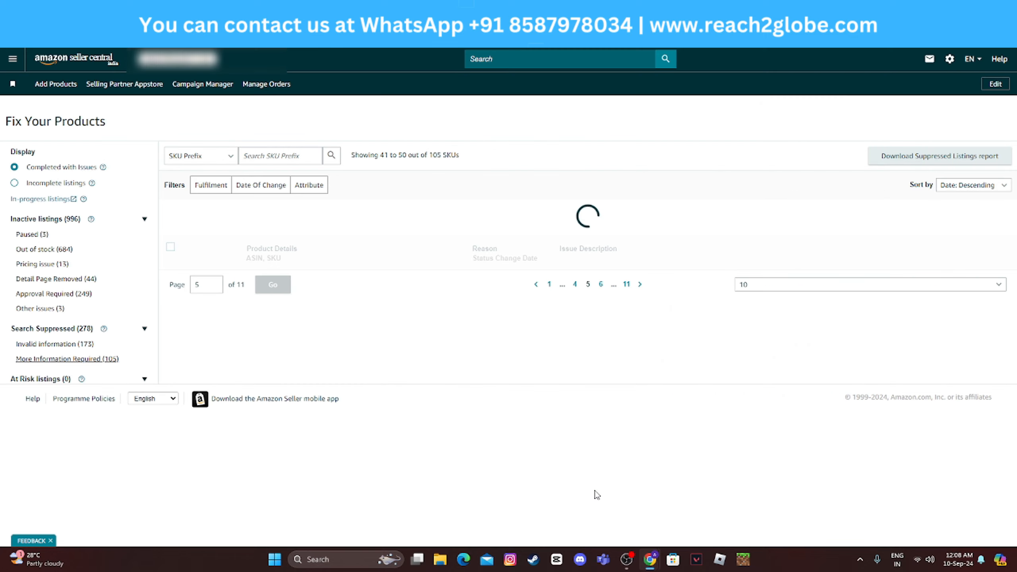
scroll(597, 494, "down", 10)
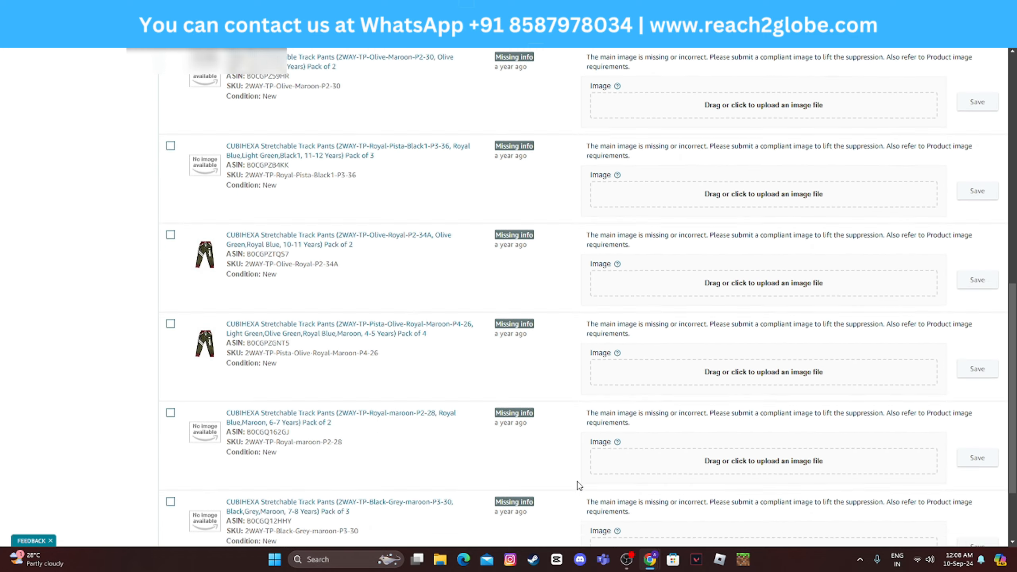
scroll(336, 469, "up", 10)
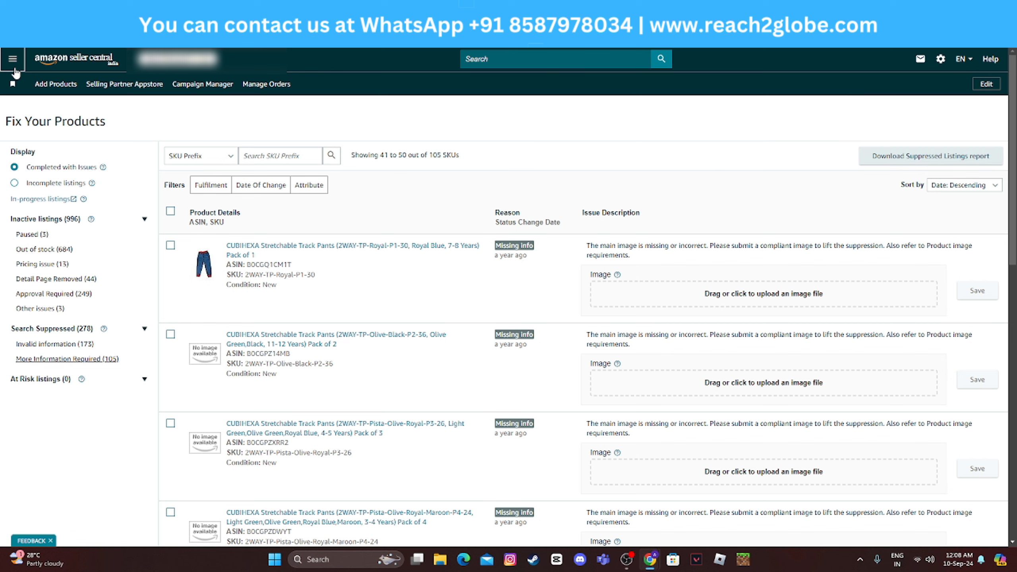
Open the catalogue's Upload Images page and review the bulk image upload instructions.
left_click(13, 59)
mouse_move(50, 99)
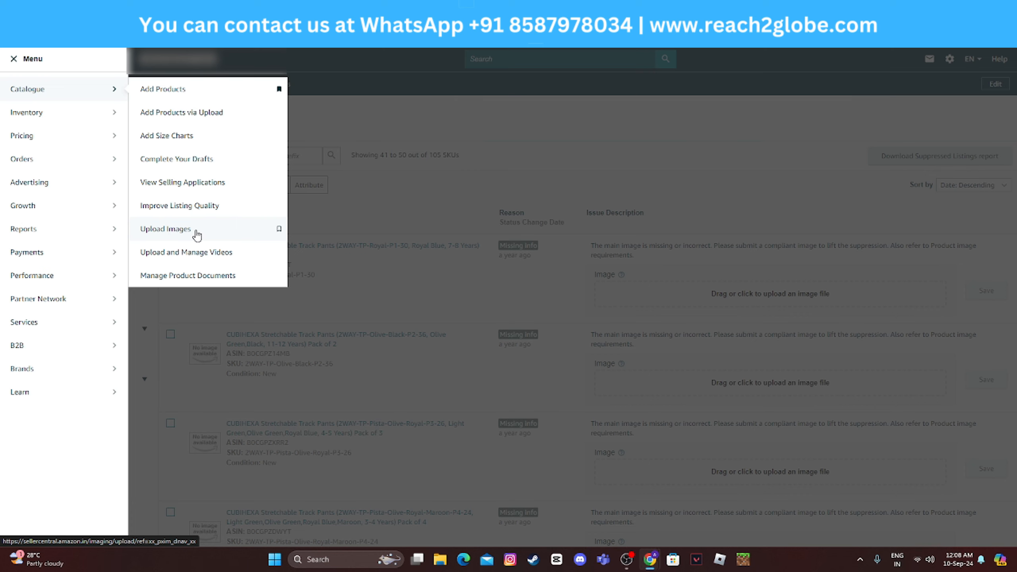
left_click(178, 231)
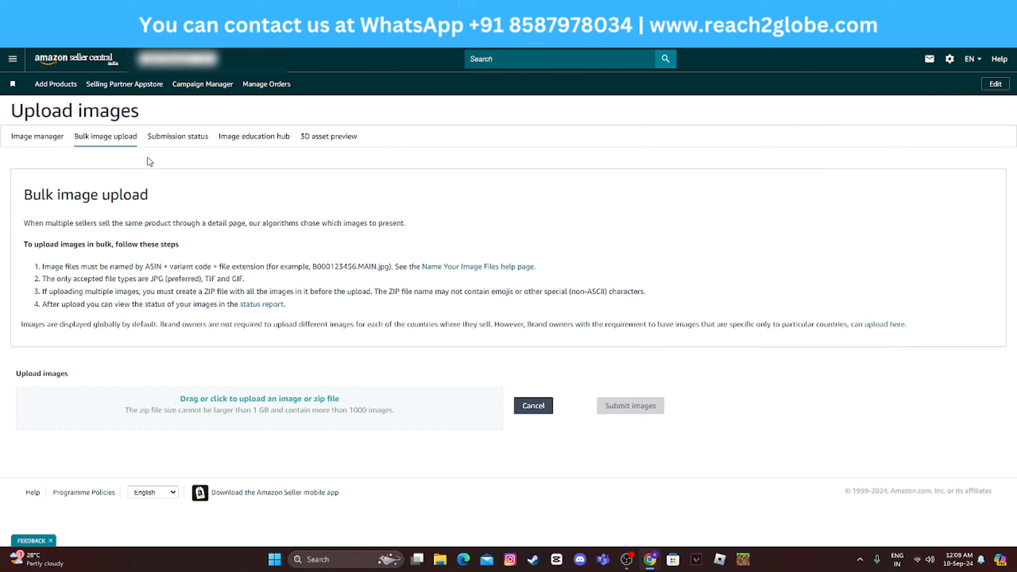
left_click(9, 60)
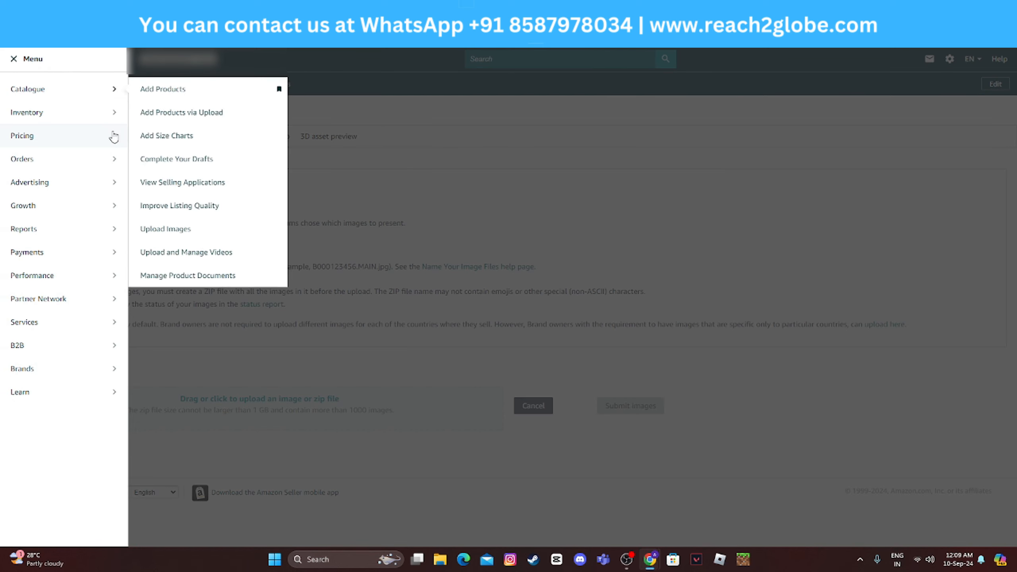
left_click(428, 170)
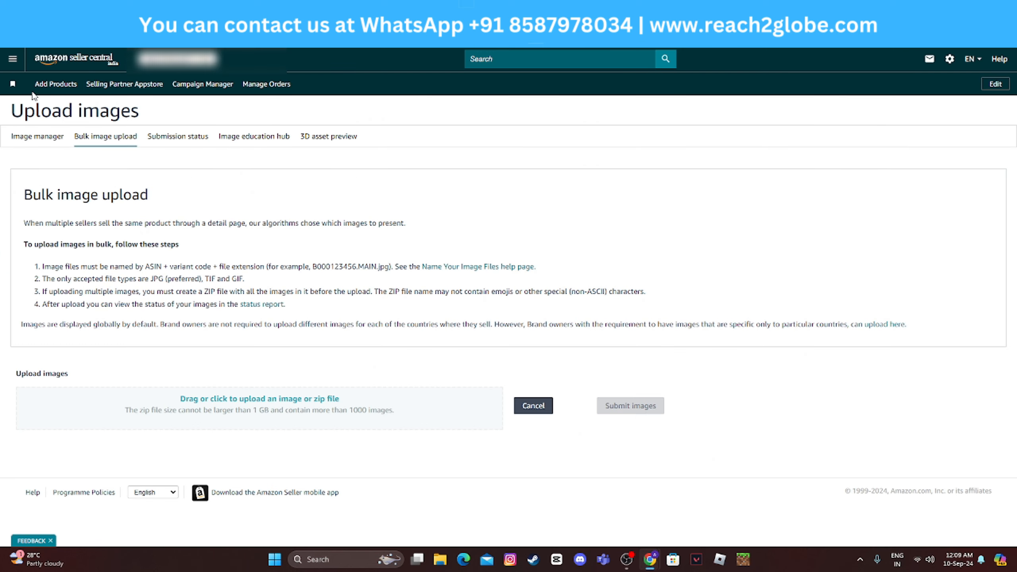
Open the catalogue's Upload and Manage Videos page, view the blank video upload form, and return to the video list.
left_click(12, 59)
mouse_move(56, 97)
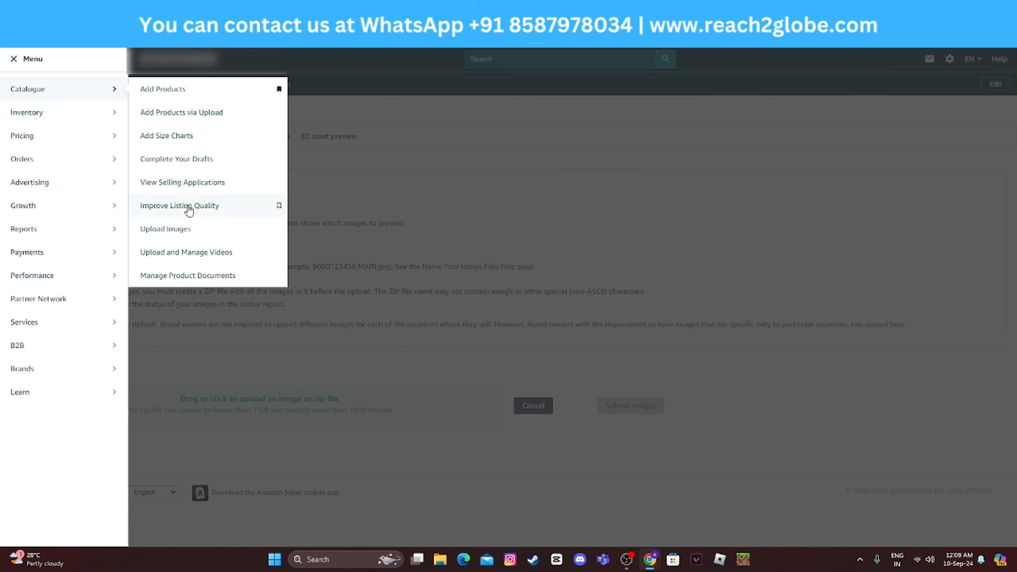
left_click(210, 261)
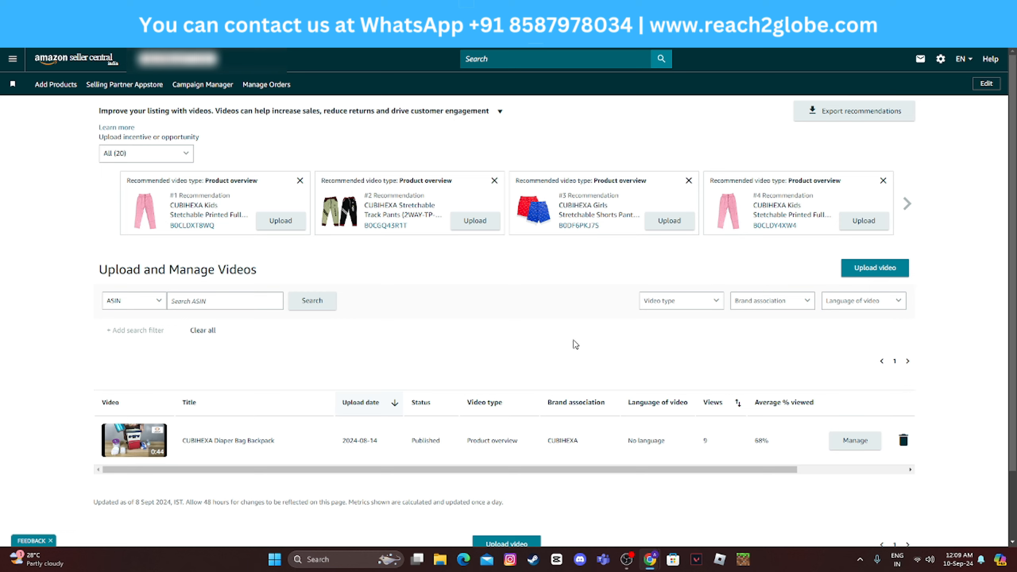
left_click(864, 276)
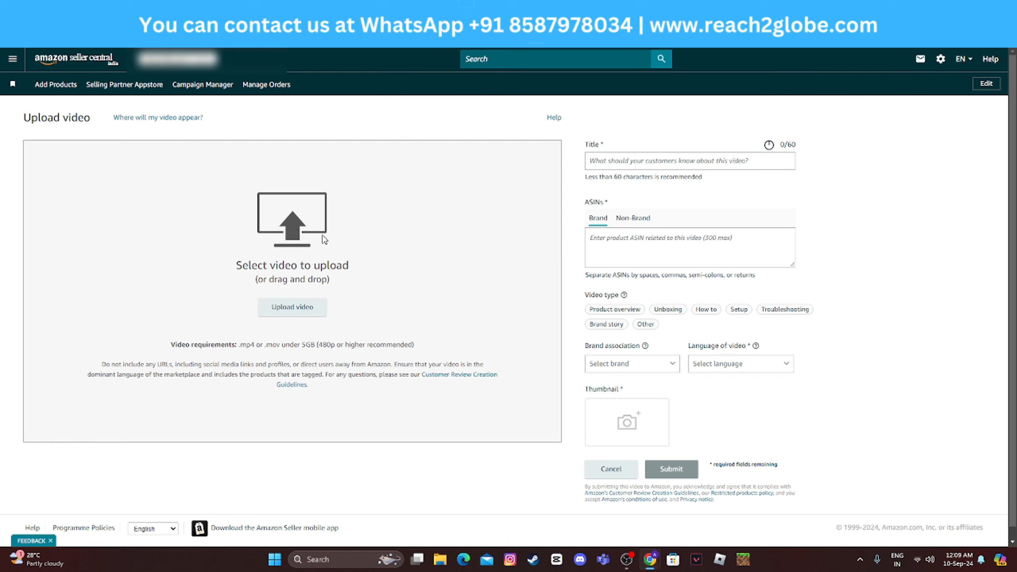
left_click(12, 32)
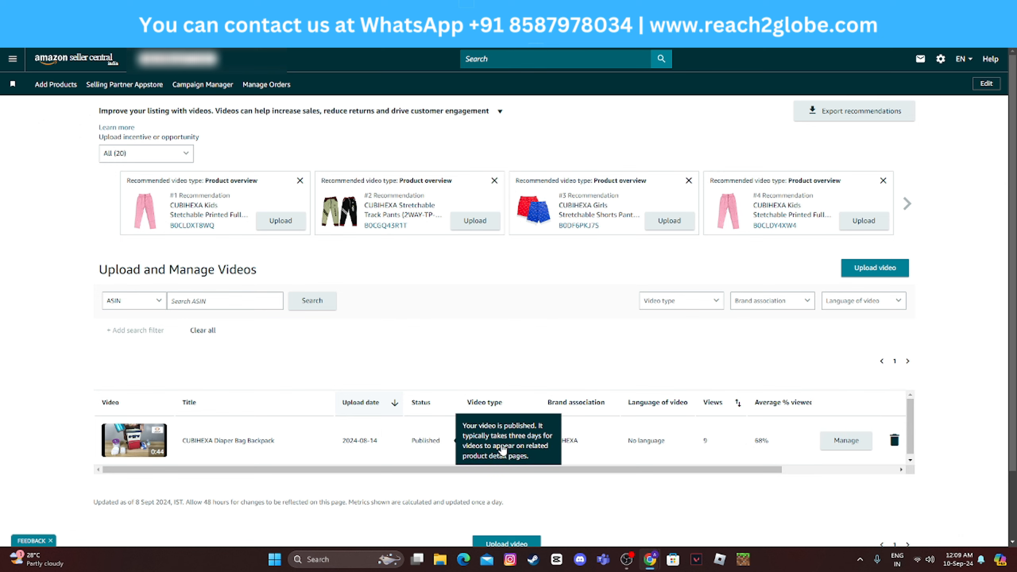
Open the details of the published CUBIHEXA Diaper Bag Backpack video and look through its assigned ASINs.
scroll(666, 458, "down", 2)
scroll(666, 458, "down", 1)
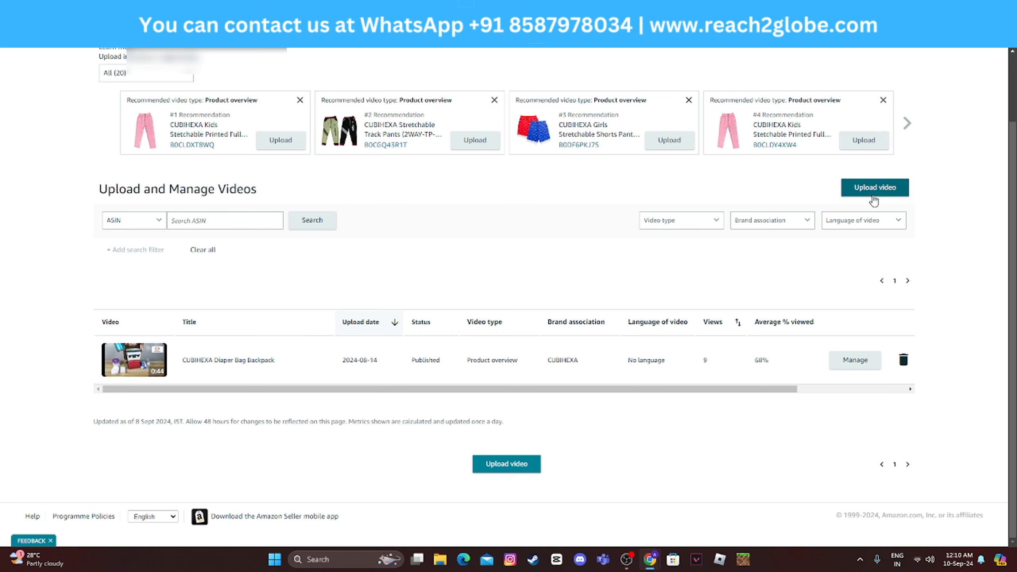
left_click(852, 365)
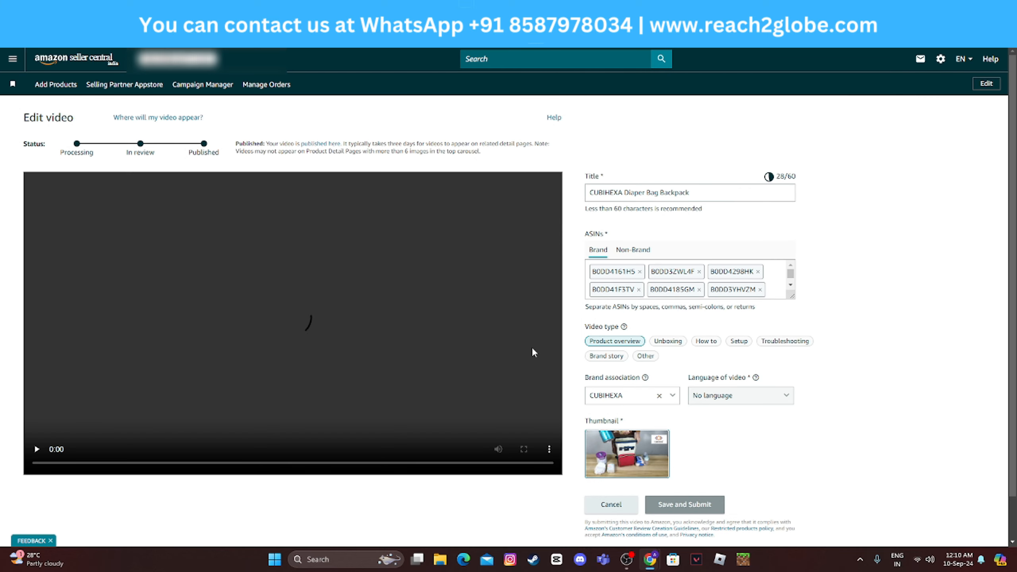
left_click(791, 286)
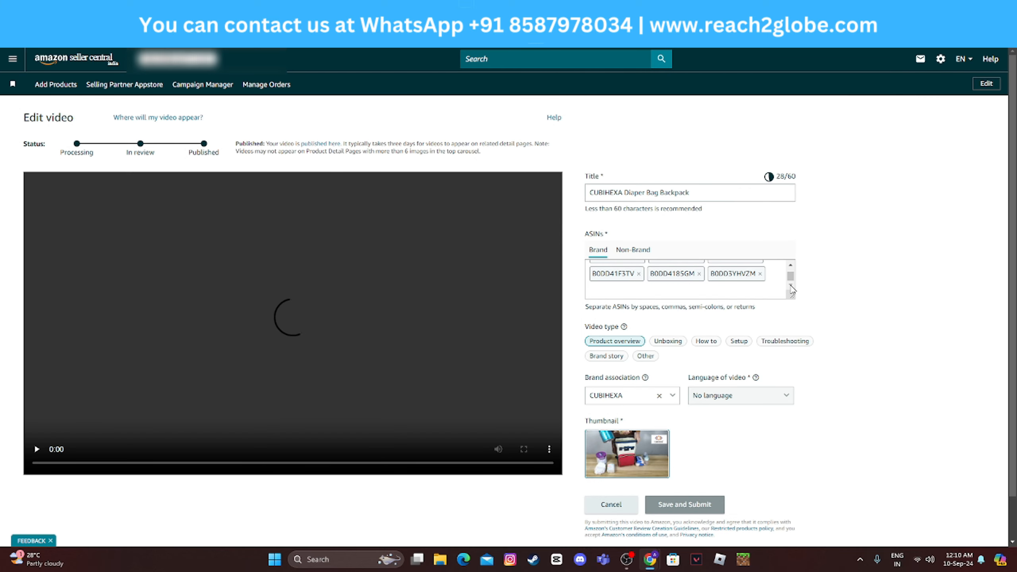
scroll(784, 280, "up", 1)
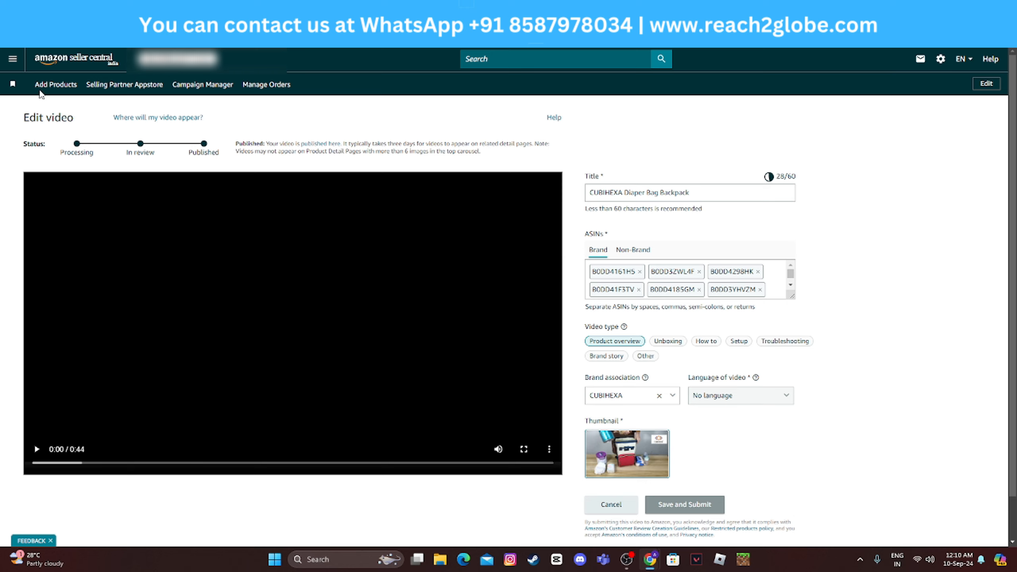
Leave the video details, open Manage All Inventory, and look through the listed products with their stock and price fields.
left_click(12, 33)
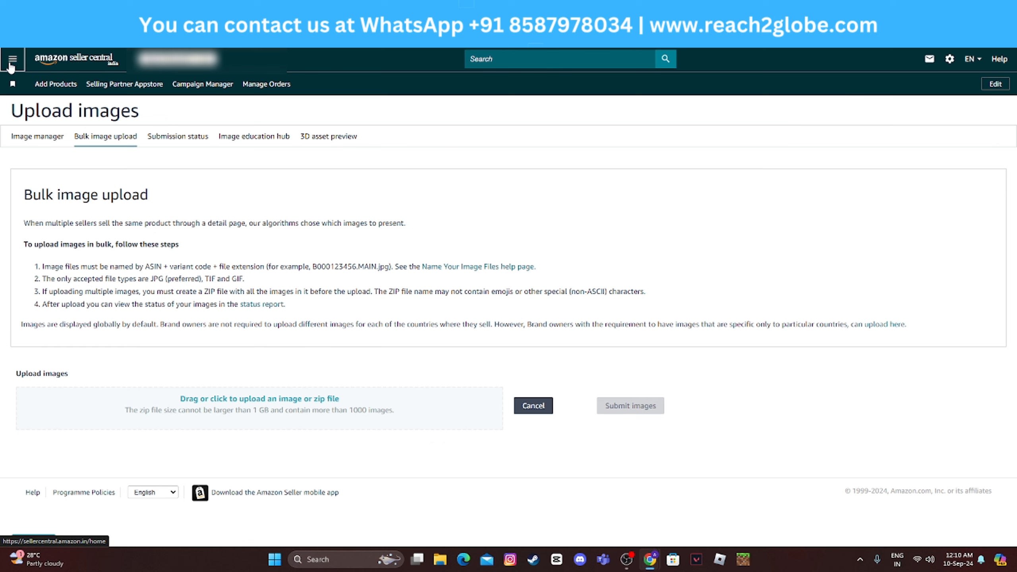
left_click(12, 60)
mouse_move(117, 91)
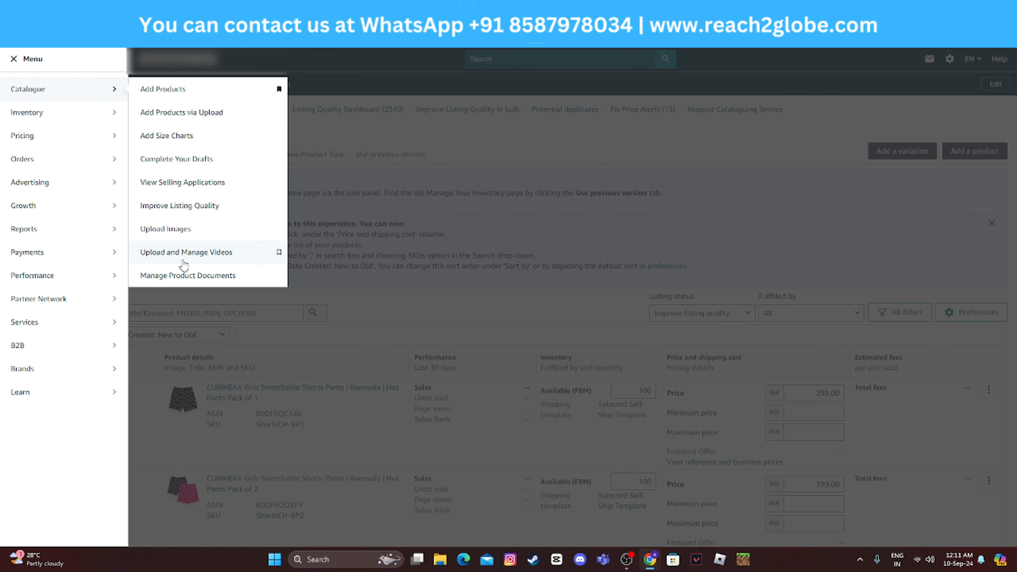
mouse_move(60, 116)
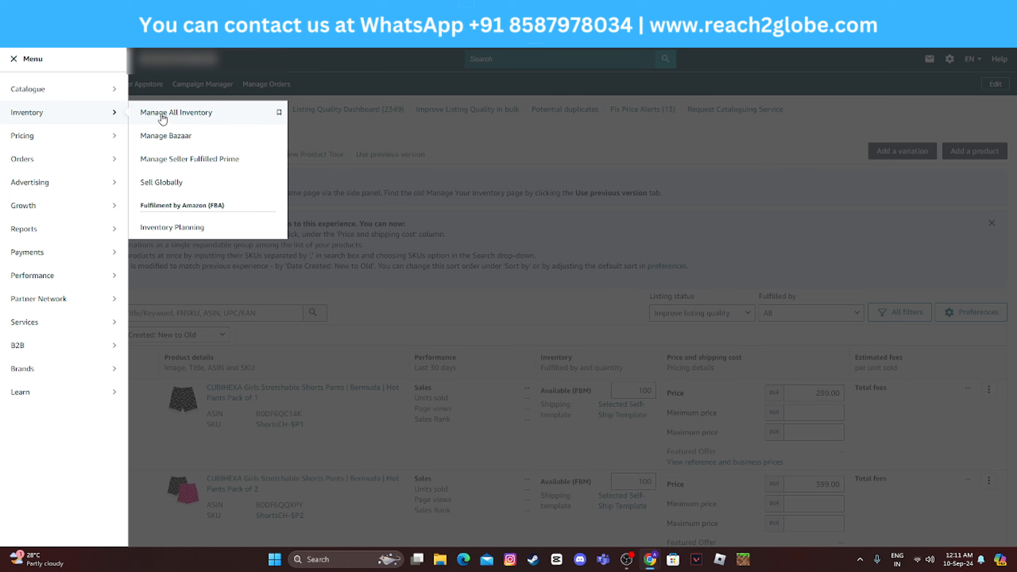
left_click(180, 116)
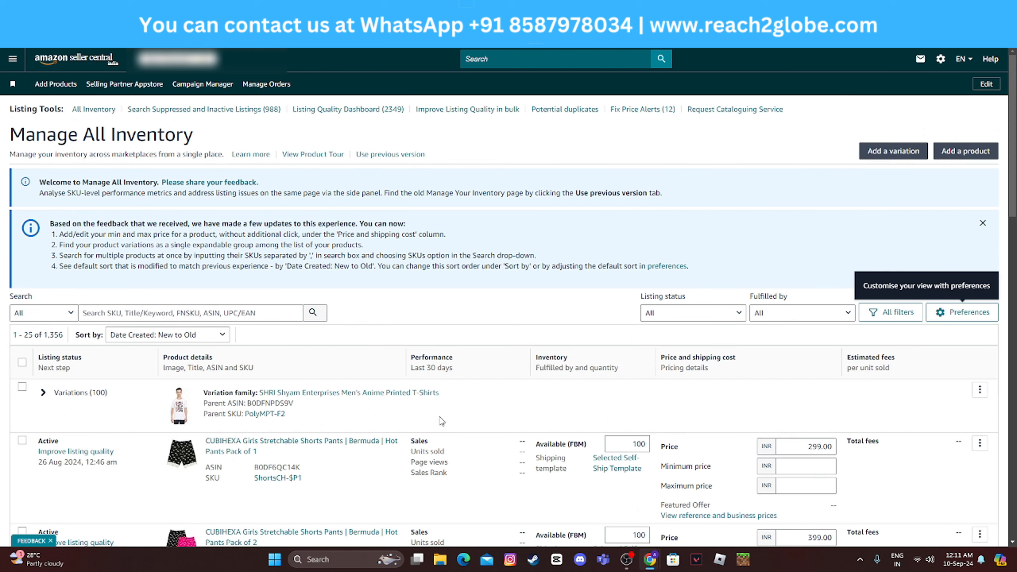
scroll(307, 476, "down", 5)
scroll(304, 455, "up", 5)
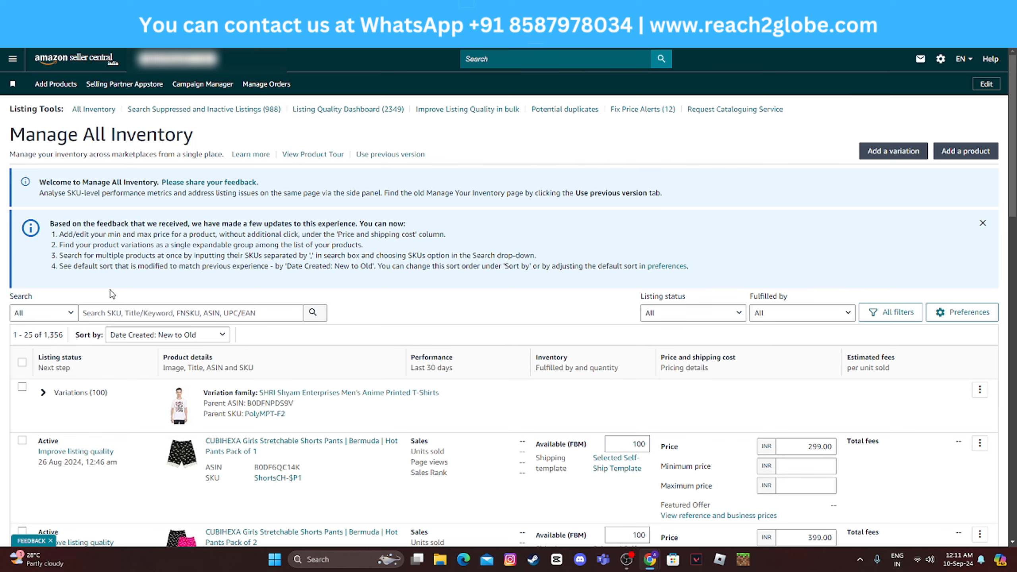
scroll(128, 361, "down", 3)
scroll(391, 404, "down", 3)
scroll(536, 374, "up", 5)
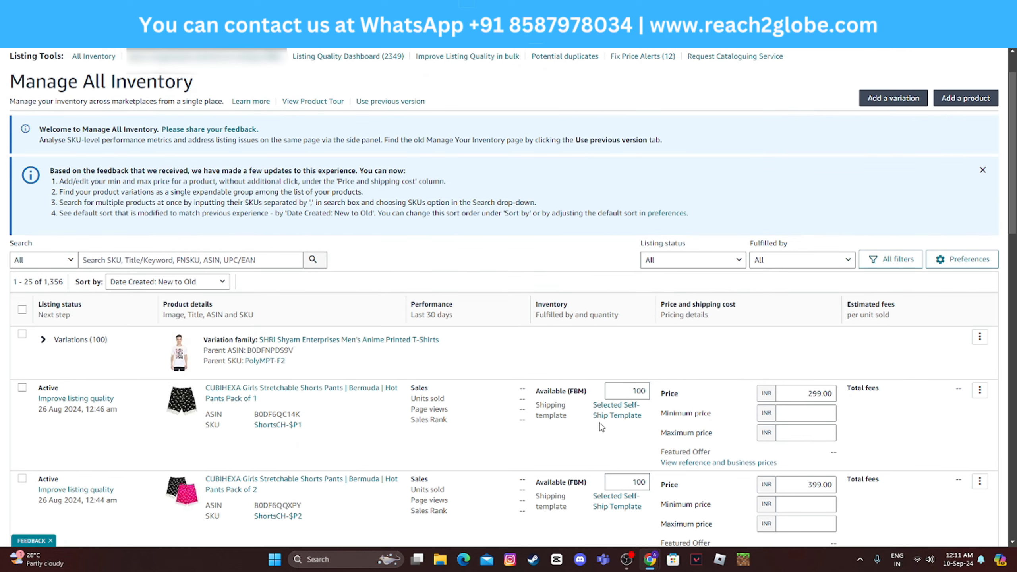
Try setting the available quantity of SKU ShortsCH-$P1 to 0 and discard the edit.
double_click(818, 393)
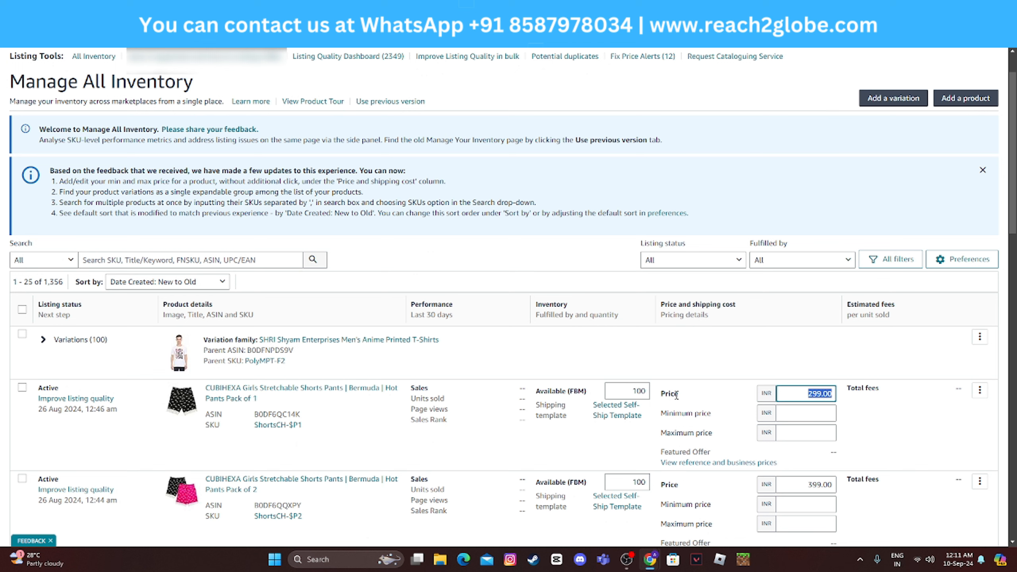
double_click(638, 391)
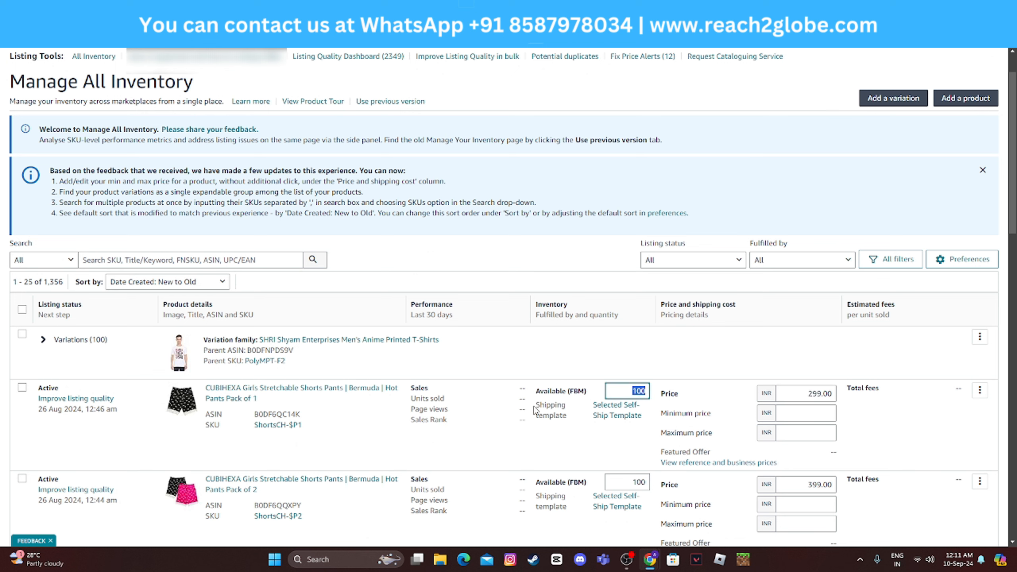
type("0")
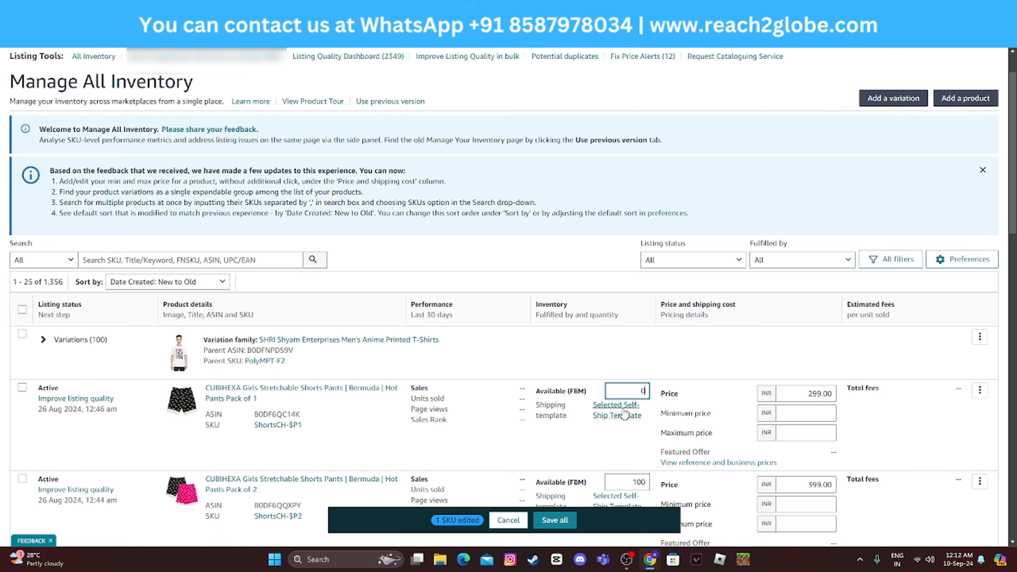
left_click(508, 519)
Try setting the price of SKU ShortsCH-$P1 to INR 349.00 and discard the edit.
left_click(804, 395)
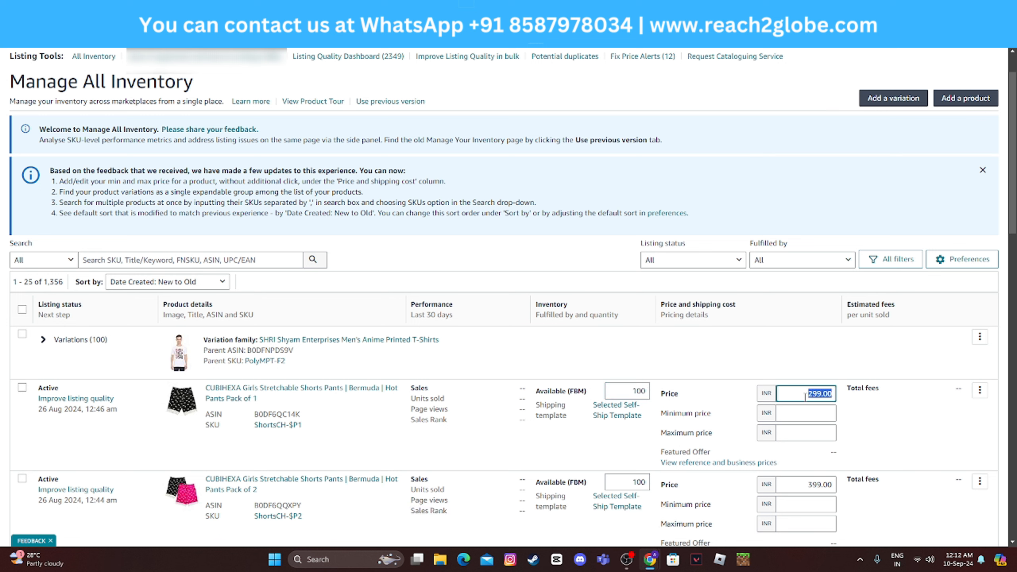
type("349")
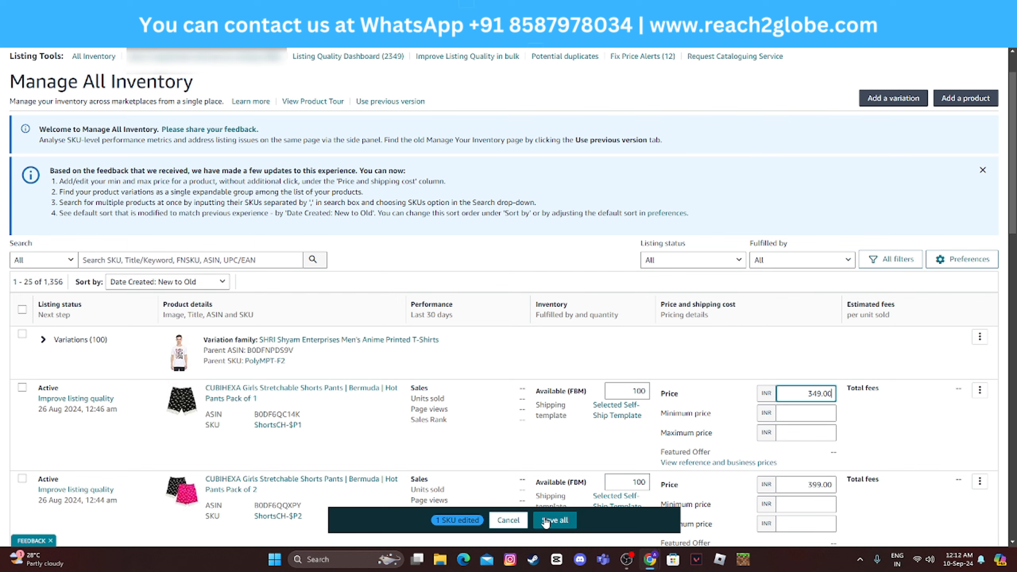
left_click(524, 520)
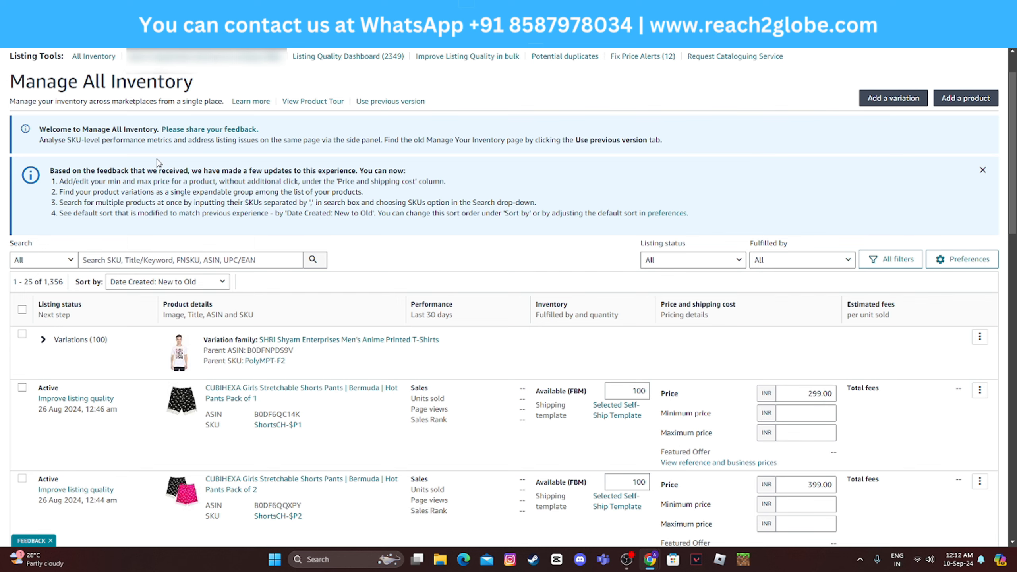
Select SKU ShortsCH-$P1 in the inventory list and look through the group actions offered for it.
scroll(25, 50, "up", 2)
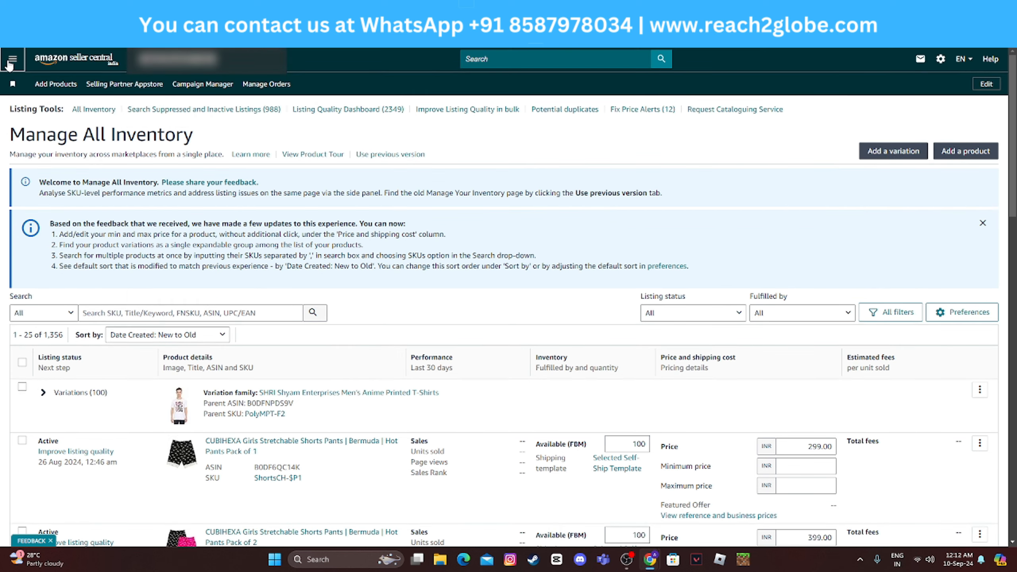
left_click(12, 59)
left_click(527, 168)
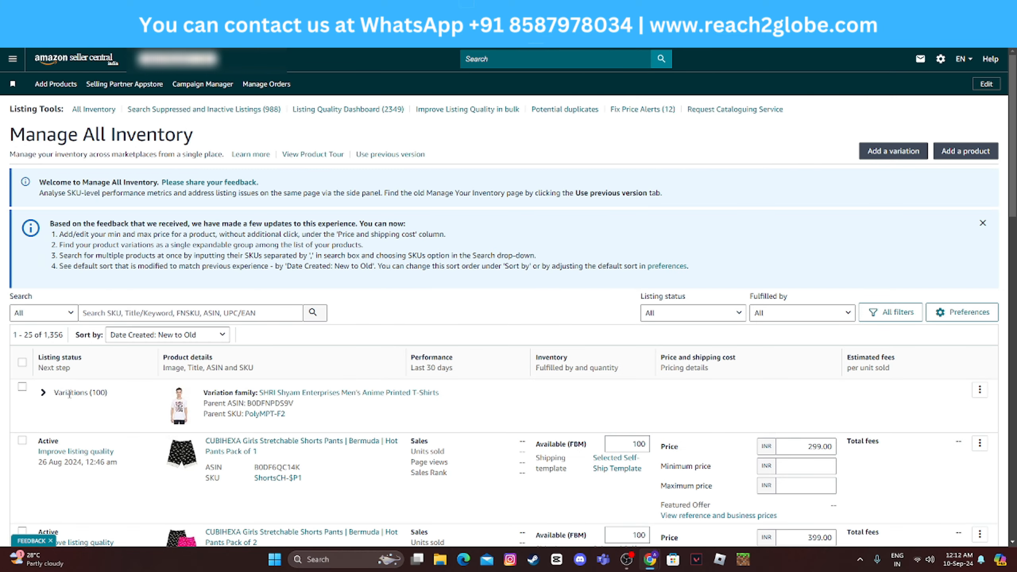
left_click(22, 440)
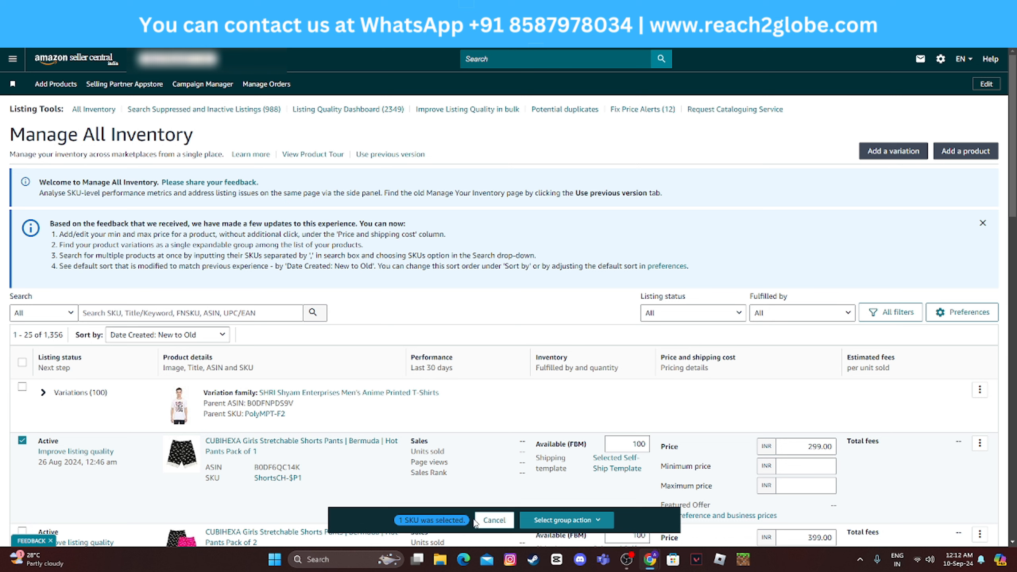
left_click(567, 520)
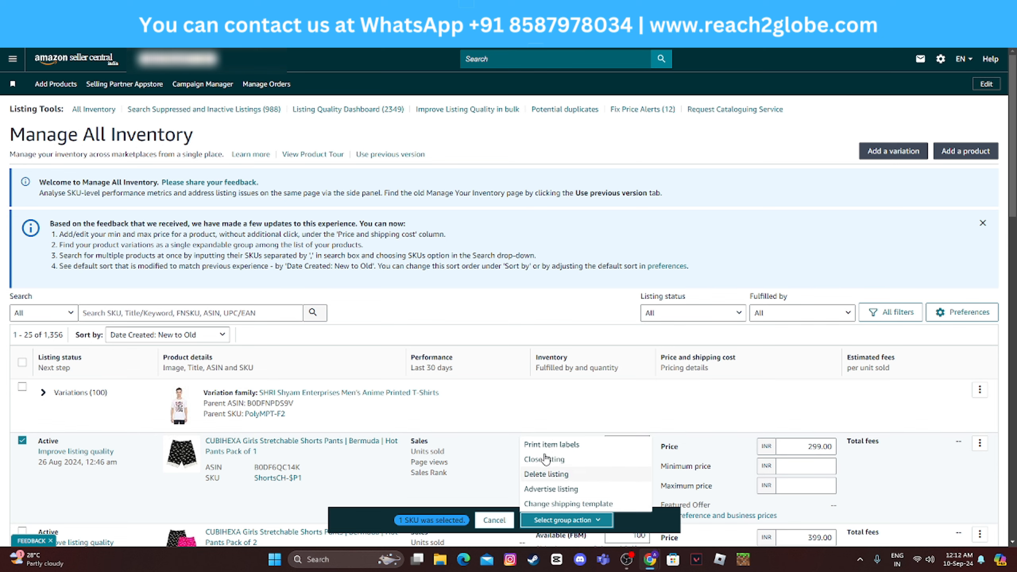
left_click(489, 418)
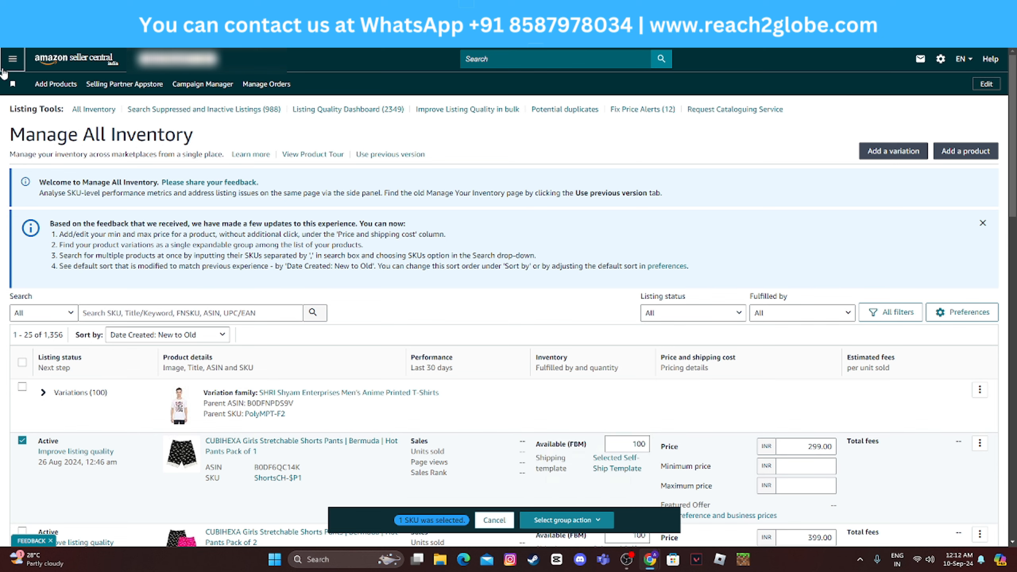
Open Manage Bazaar and look through the listed products with their quantity and price fields.
left_click(13, 59)
mouse_move(39, 116)
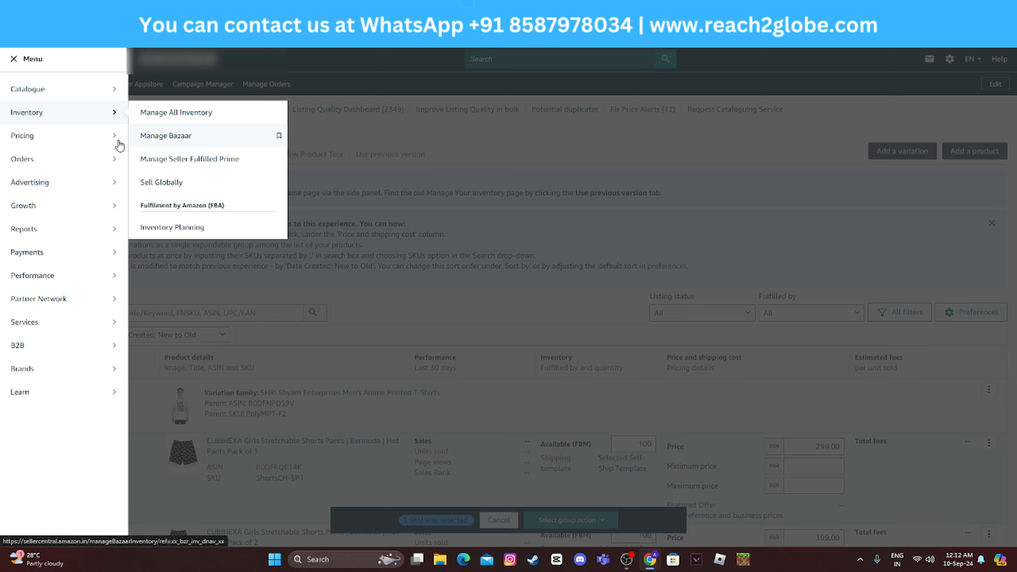
mouse_move(120, 141)
mouse_move(80, 118)
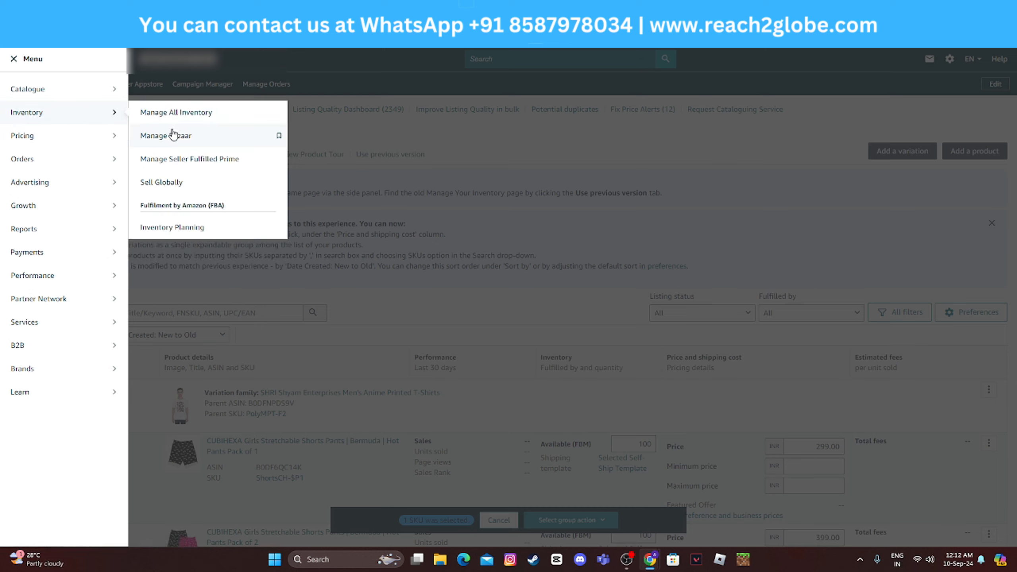
left_click(172, 137)
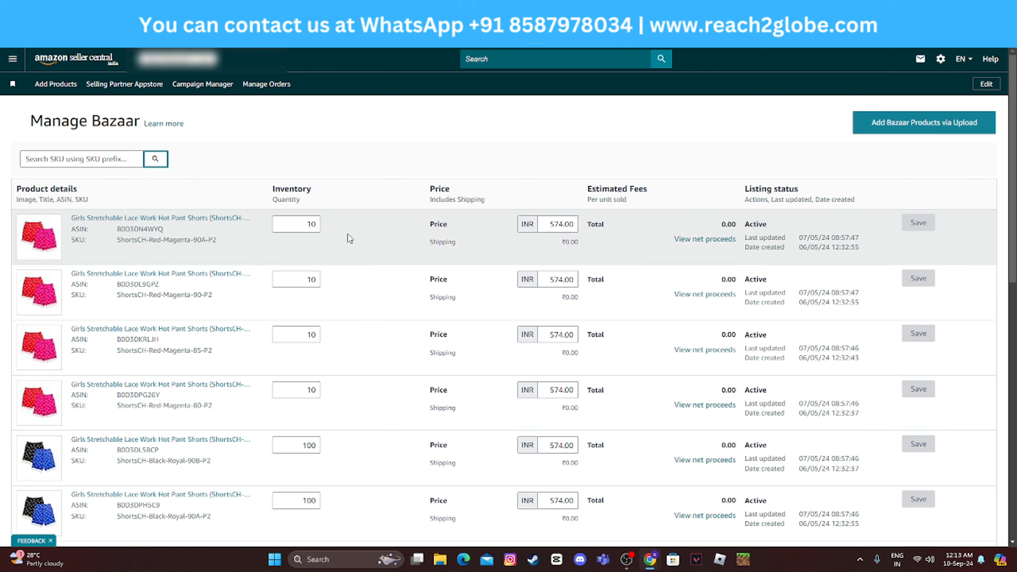
left_click(550, 231)
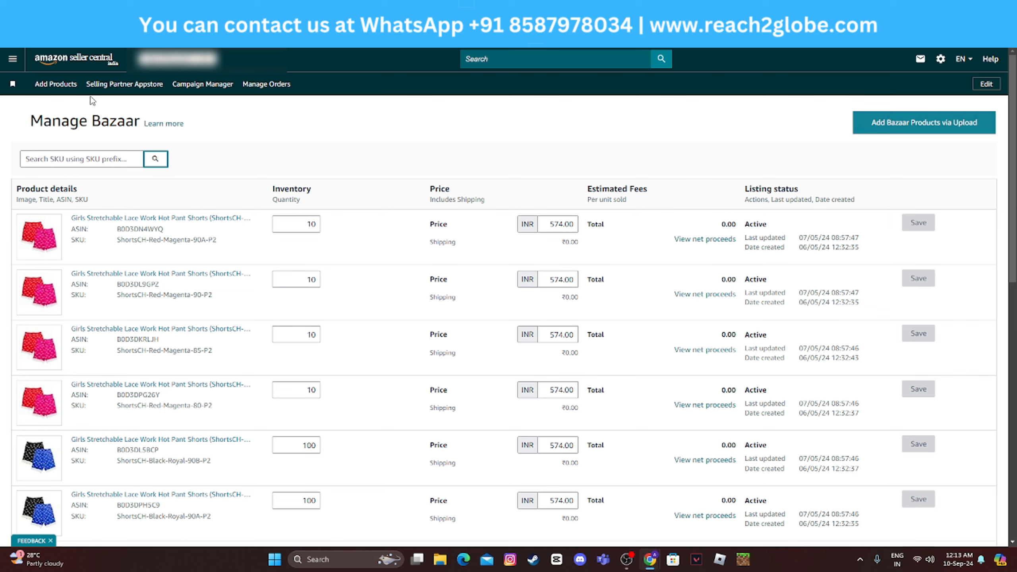
left_click(14, 64)
mouse_move(27, 91)
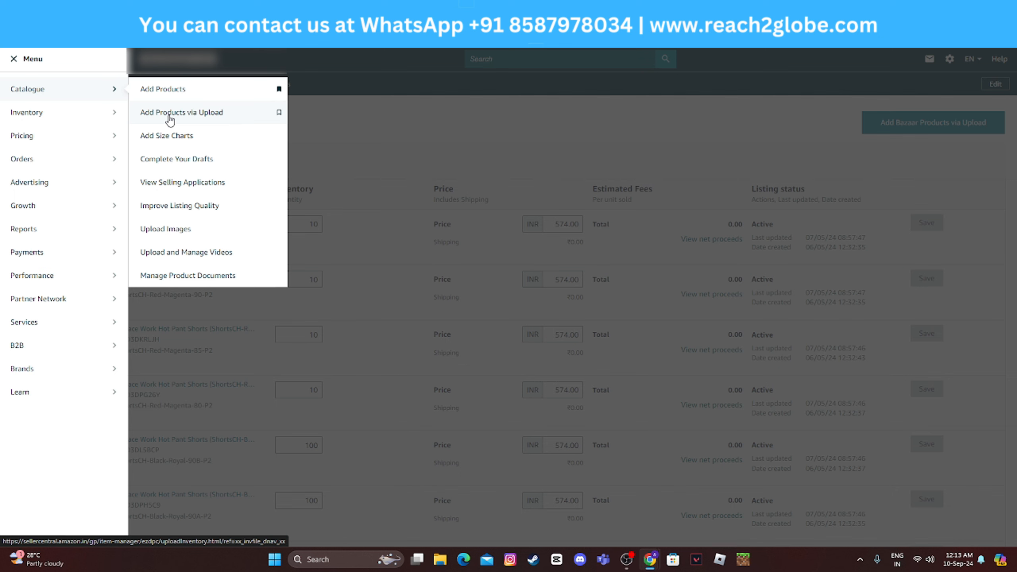
left_click(456, 127)
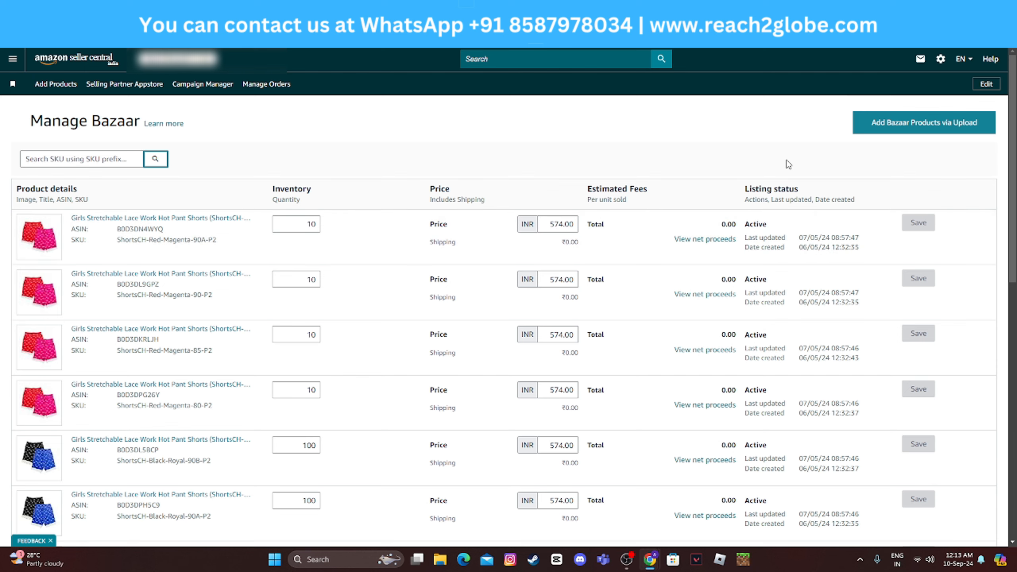
Open Manage Seller Fulfilled Prime and view its product list, recommended SKUs and SFP dashboard.
left_click(16, 60)
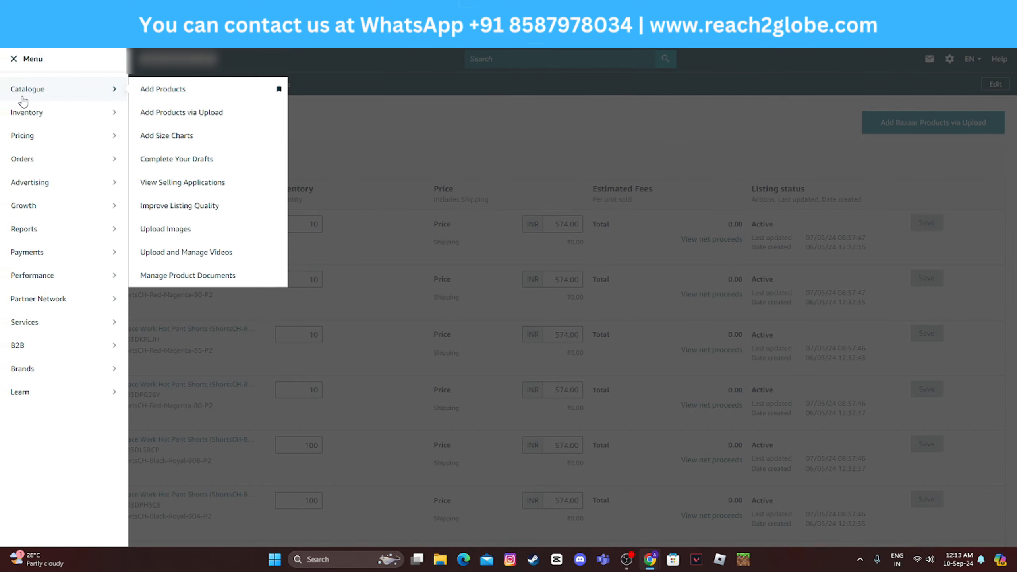
mouse_move(26, 115)
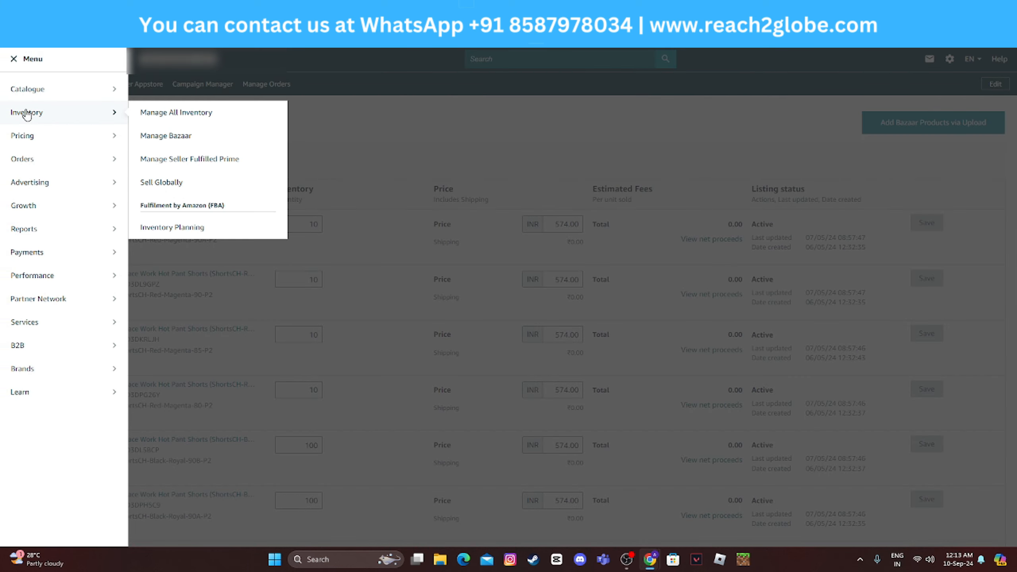
left_click(215, 161)
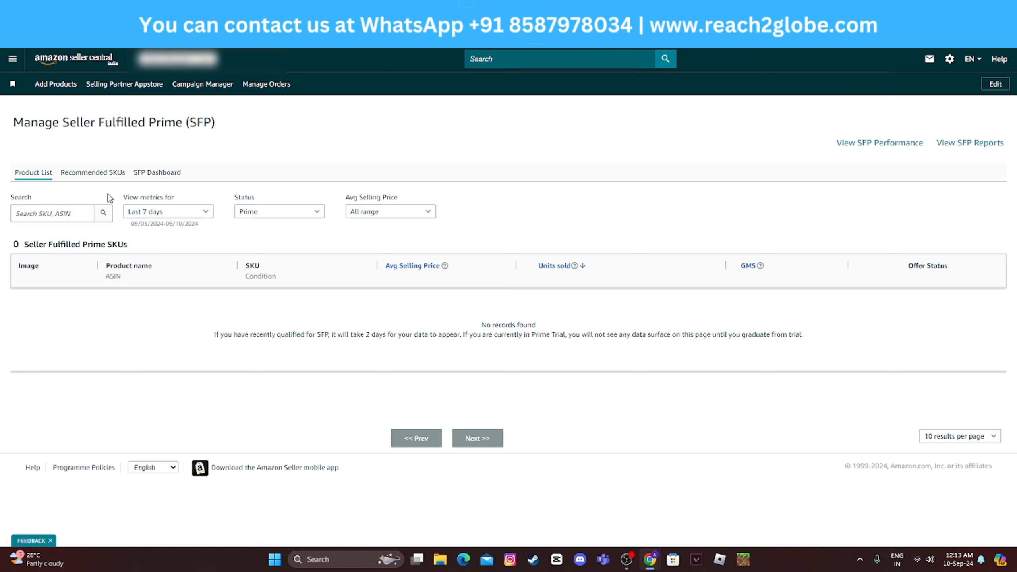
left_click(102, 174)
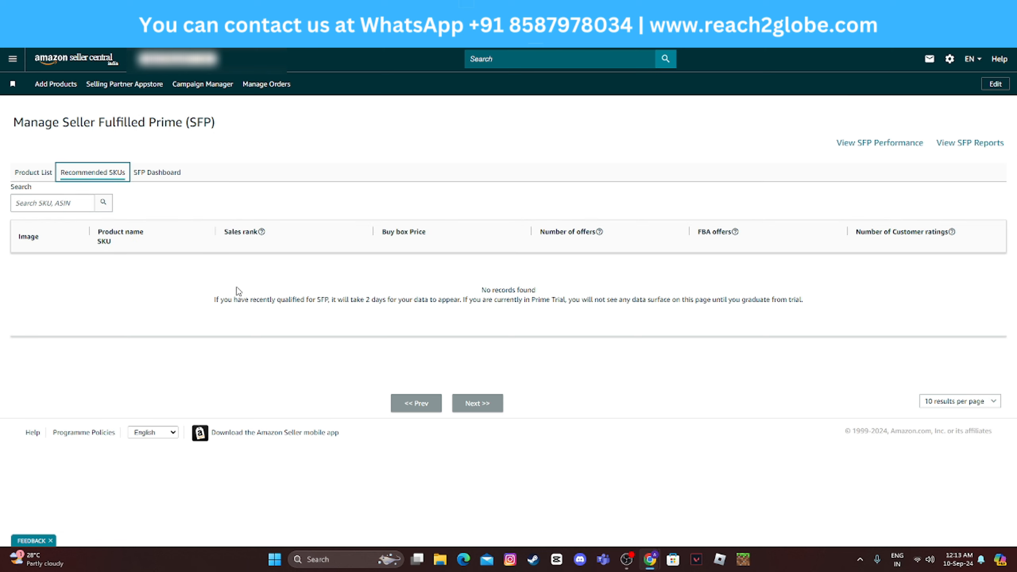
left_click(158, 179)
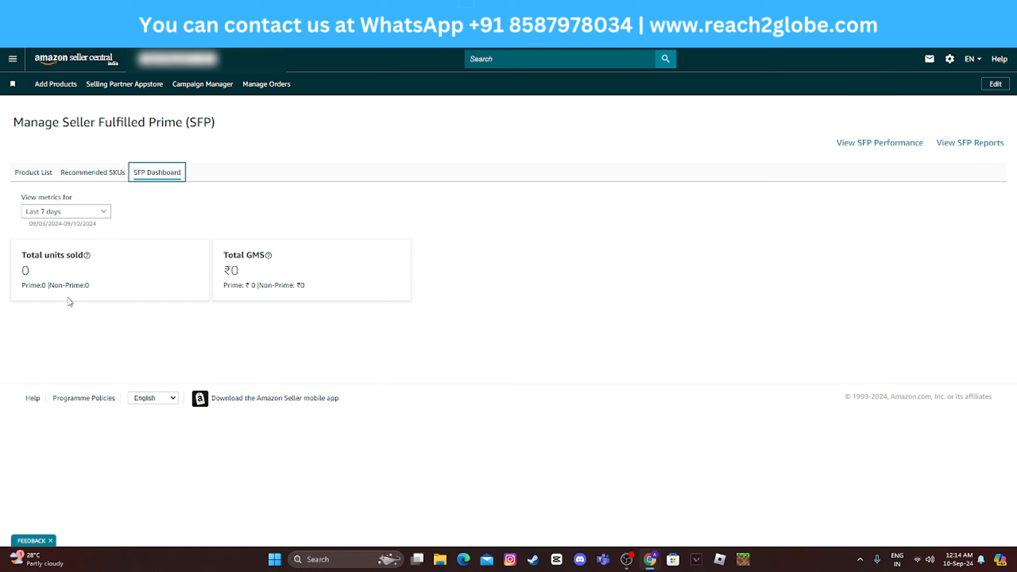
Open Inventory Planning and view the inventory dashboard and the inventory performance page.
left_click(13, 59)
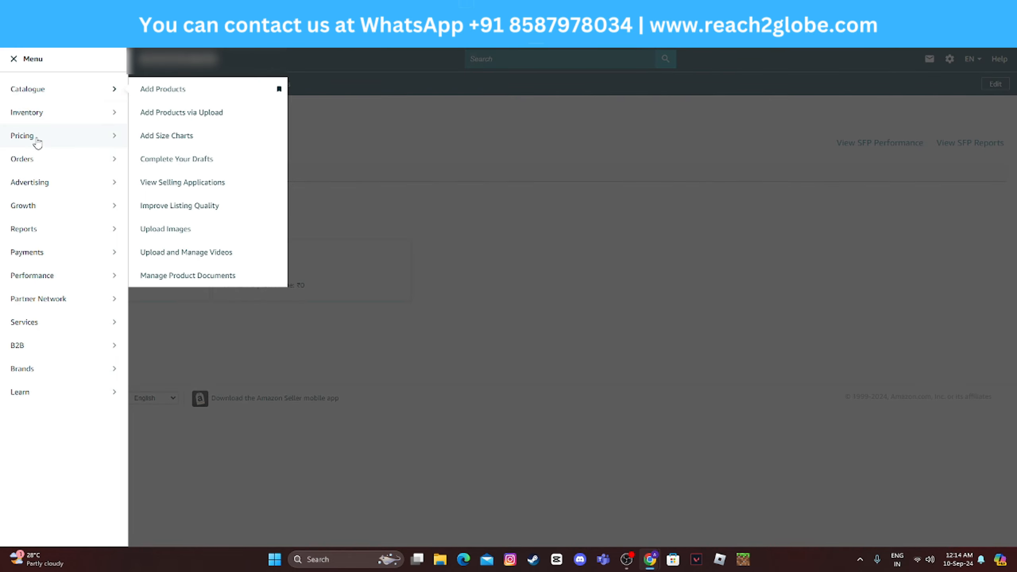
mouse_move(14, 120)
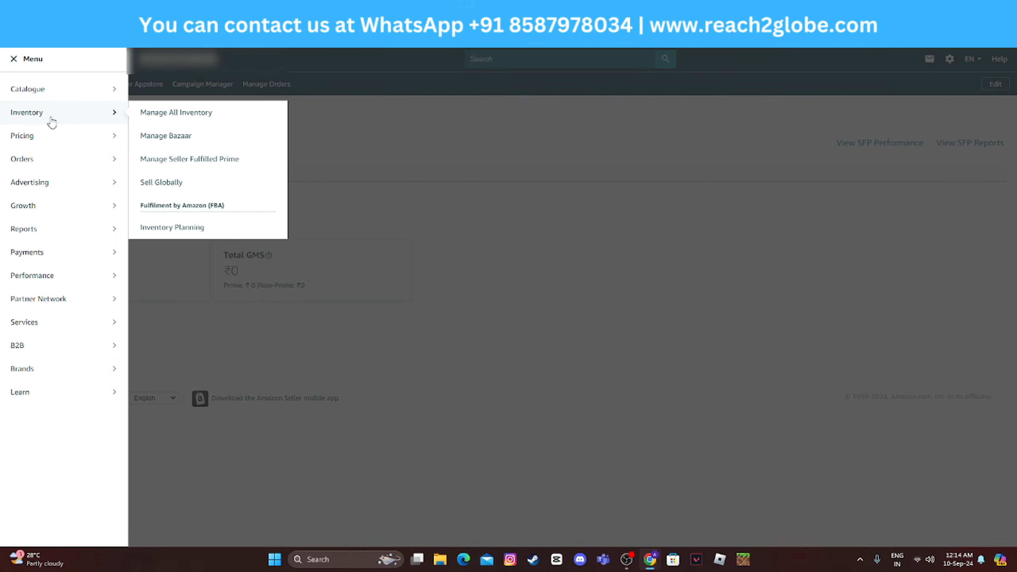
left_click(187, 233)
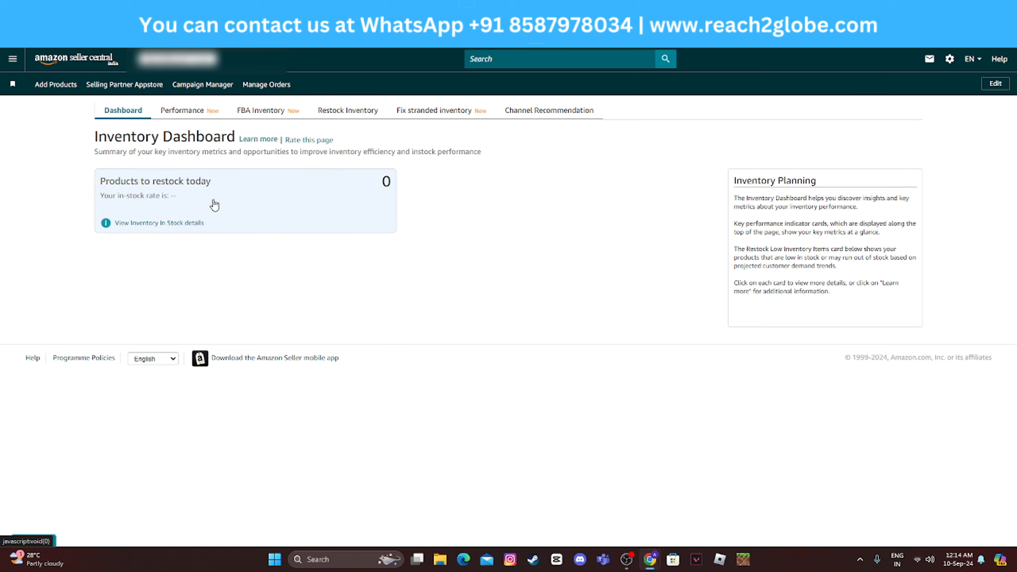
left_click(175, 109)
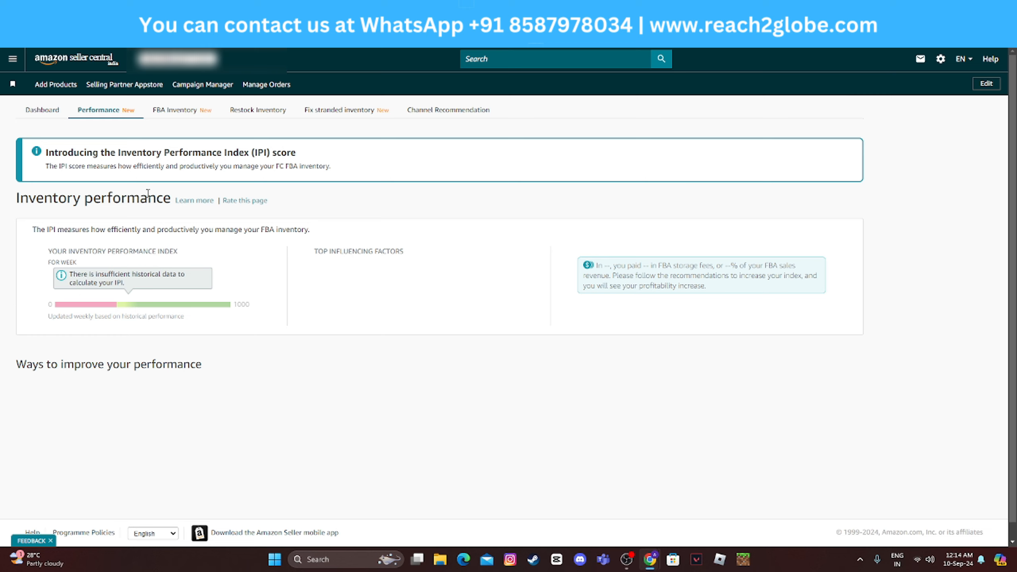
Open Pricing Health and examine the inactive offers deactivated for potential pricing errors.
left_click(12, 58)
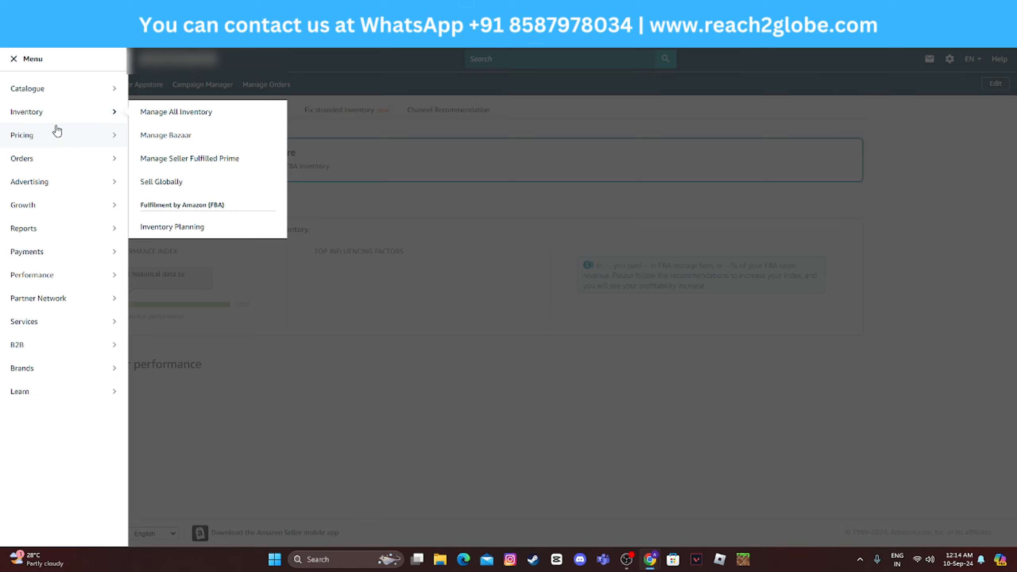
mouse_move(57, 138)
left_click(170, 141)
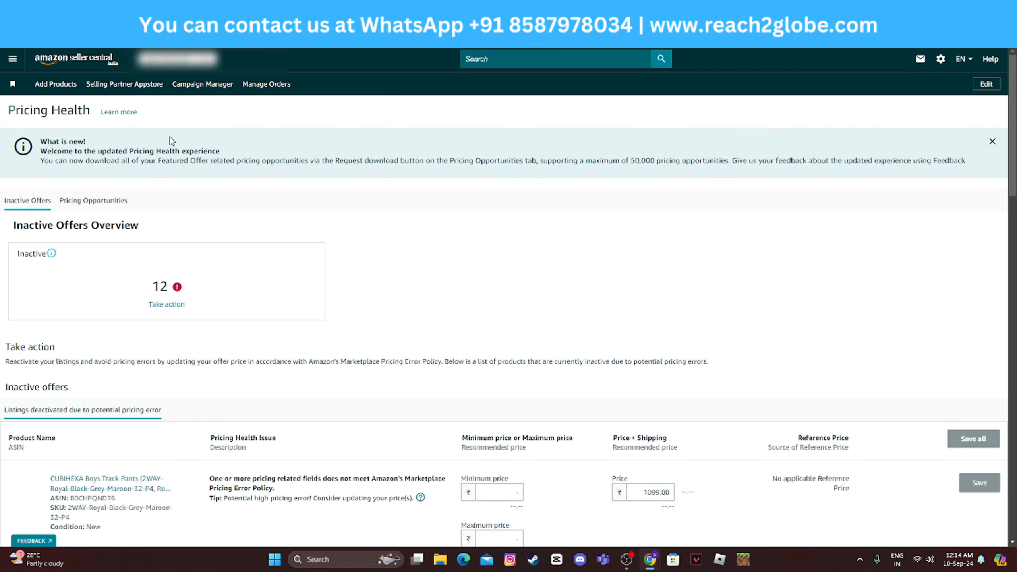
scroll(301, 194, "down", 5)
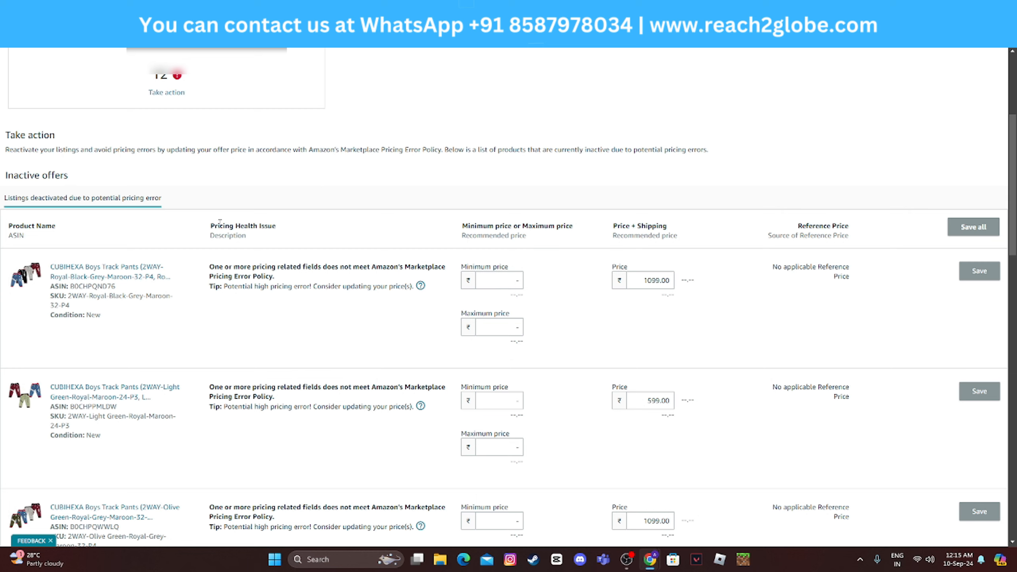
scroll(67, 249, "up", 4)
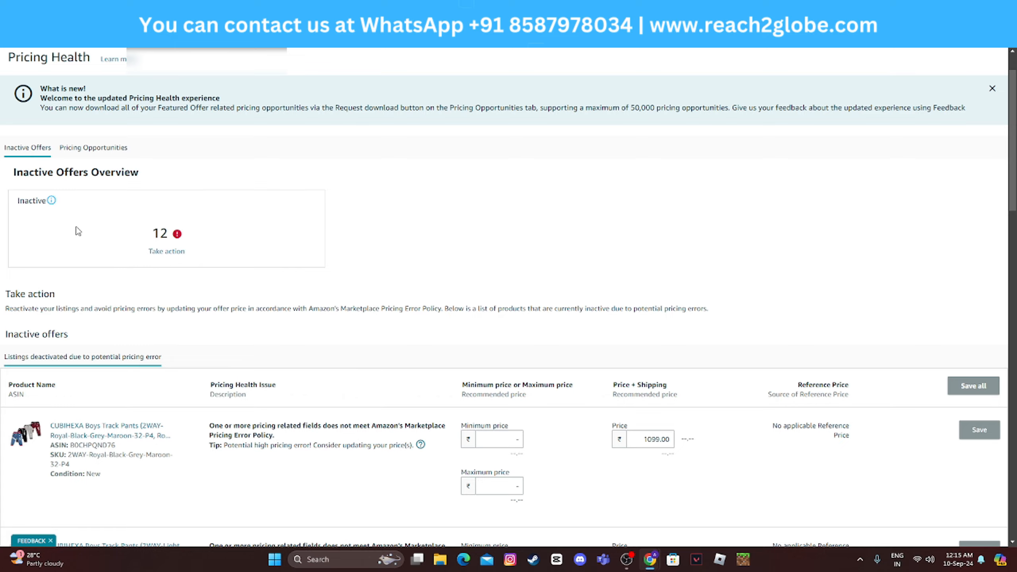
left_click(164, 251)
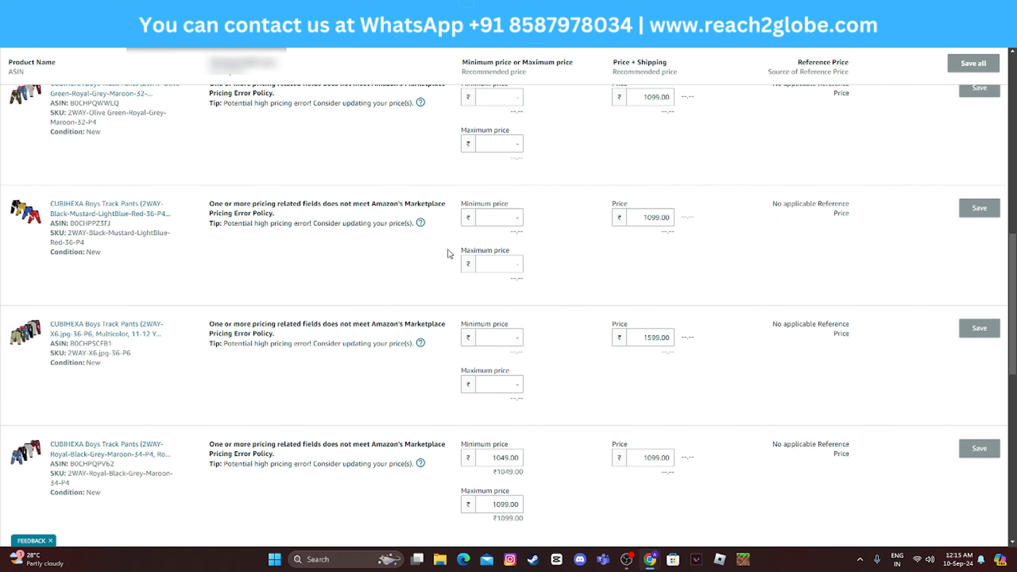
scroll(511, 244, "up", 10)
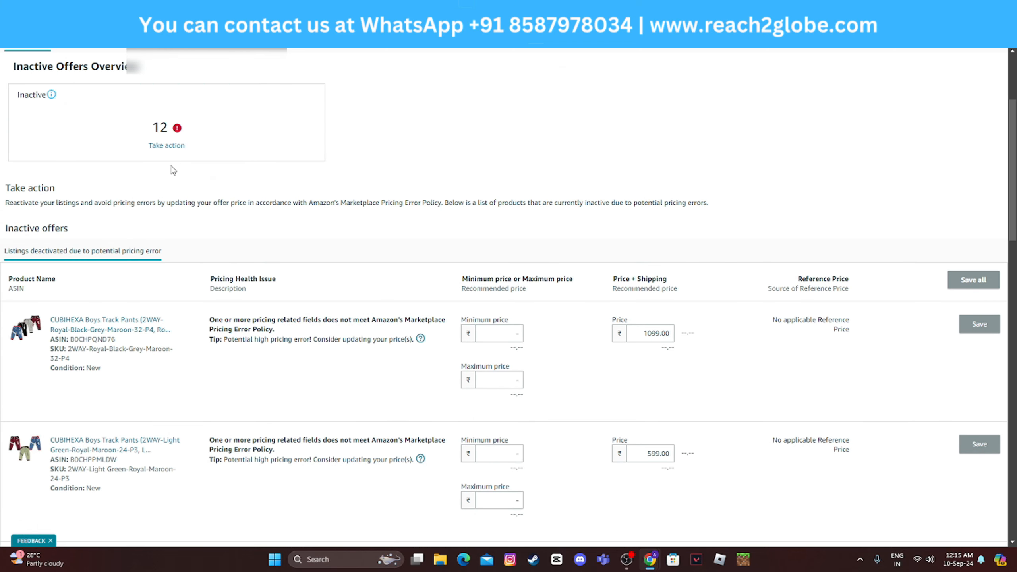
left_click(167, 145)
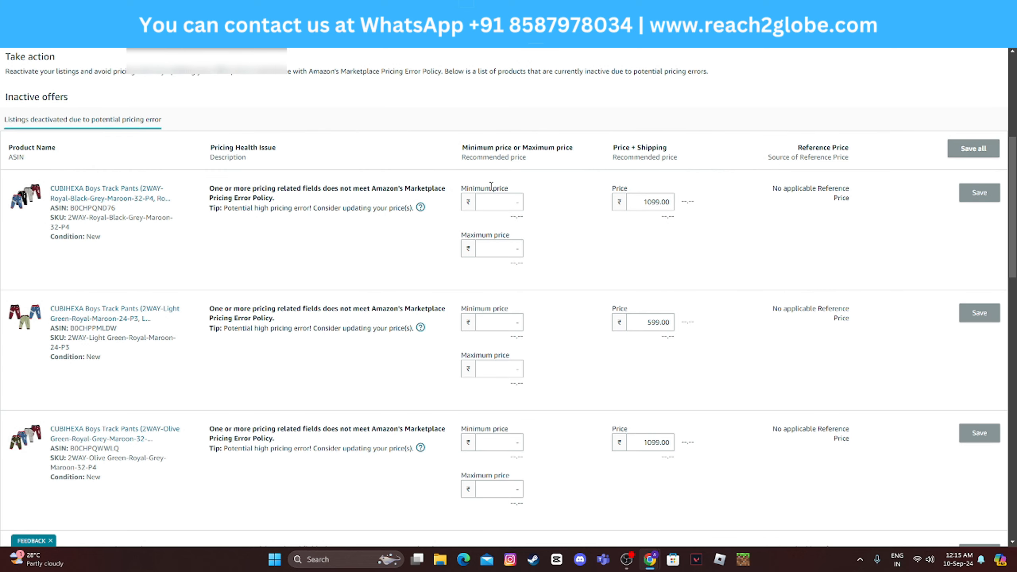
scroll(484, 391, "down", 5)
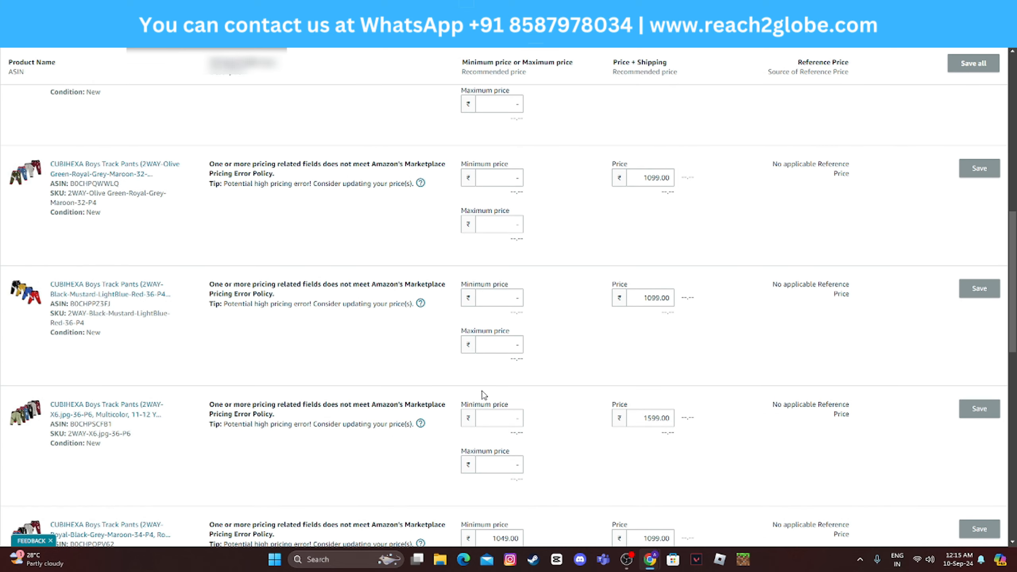
scroll(484, 394, "up", 6)
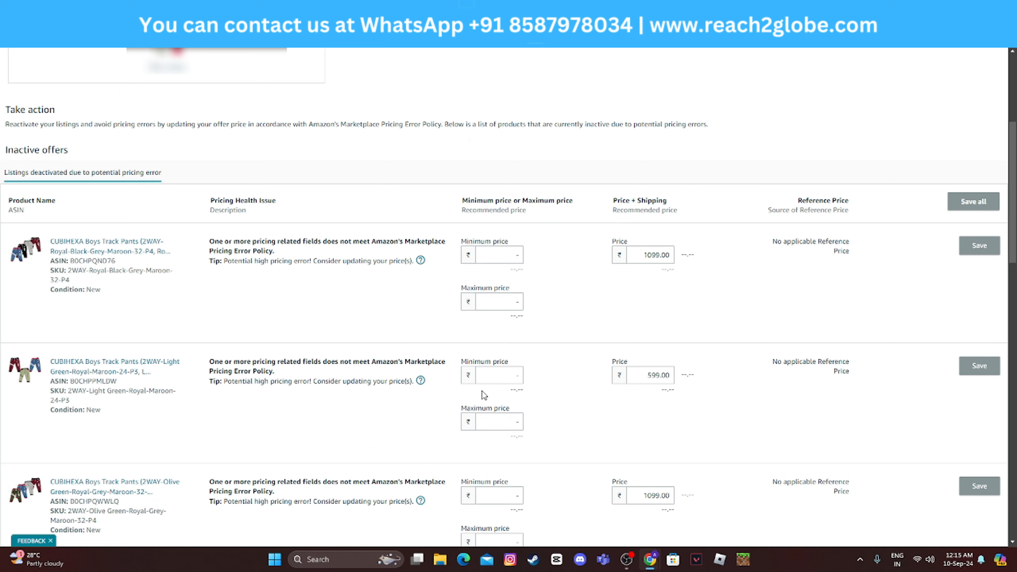
Set the minimum price to ₹1049.00 and maximum price to ₹1125.00 for SKU 2WAY-Royal-Black-Grey-Maroon-32-P4 and save the offer.
double_click(657, 255)
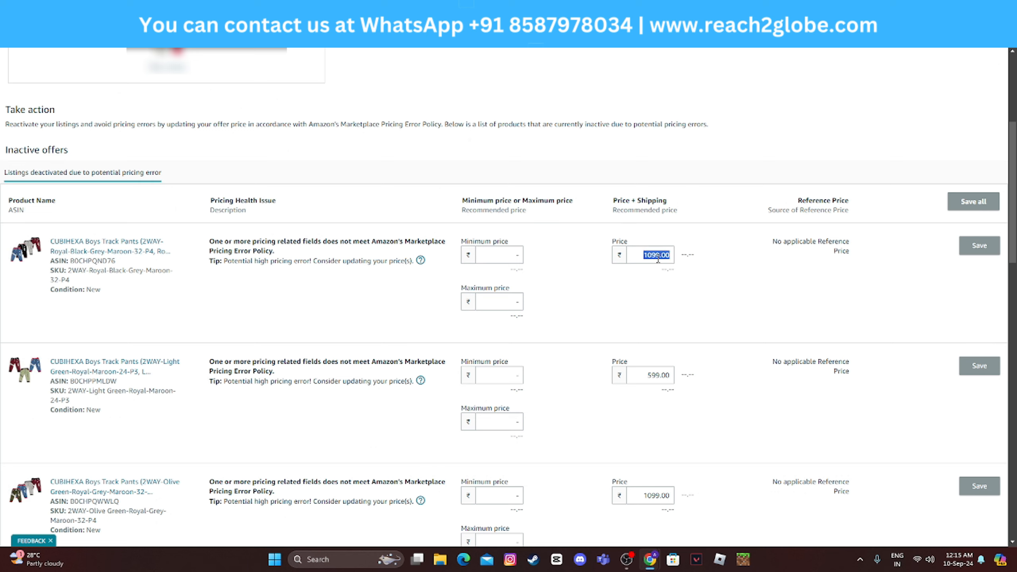
left_click(506, 255)
type("49.00")
left_click(501, 297)
type(".00")
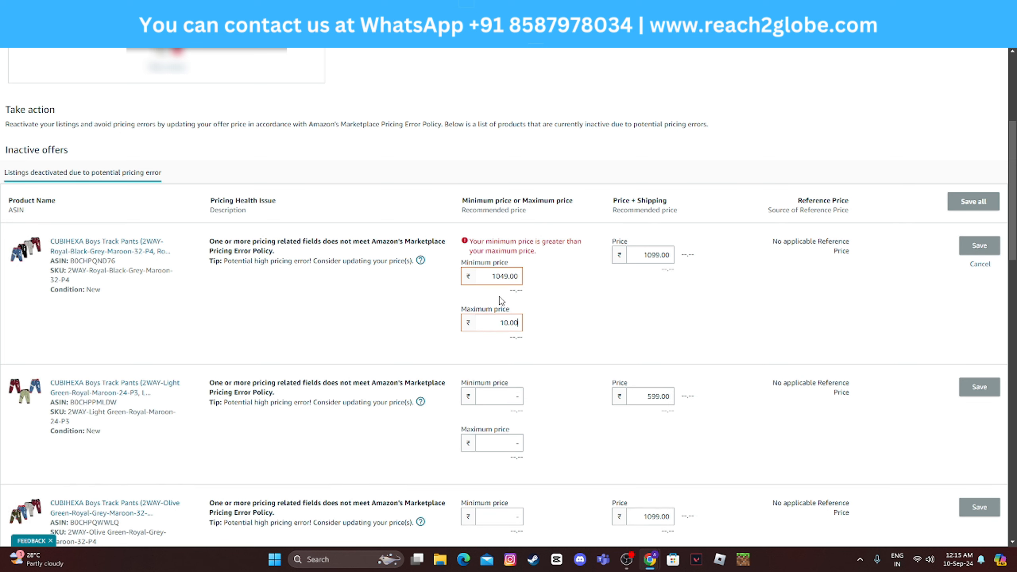
key("BackSpace")
key("BackSpace")
key("BackSpace")
type("11")
key("BackSpace")
key("BackSpace")
key("BackSpace")
type("1125")
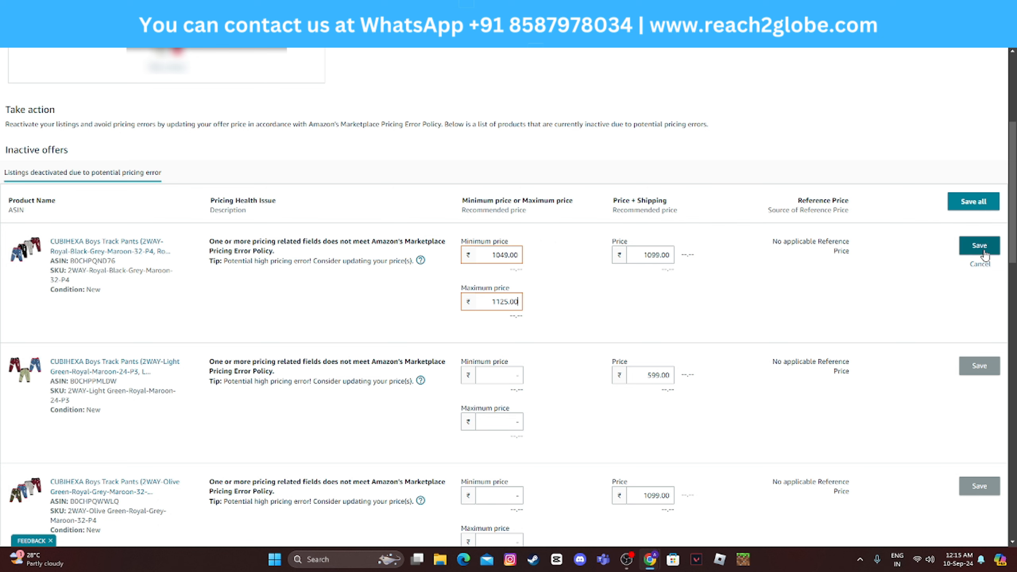
left_click(987, 249)
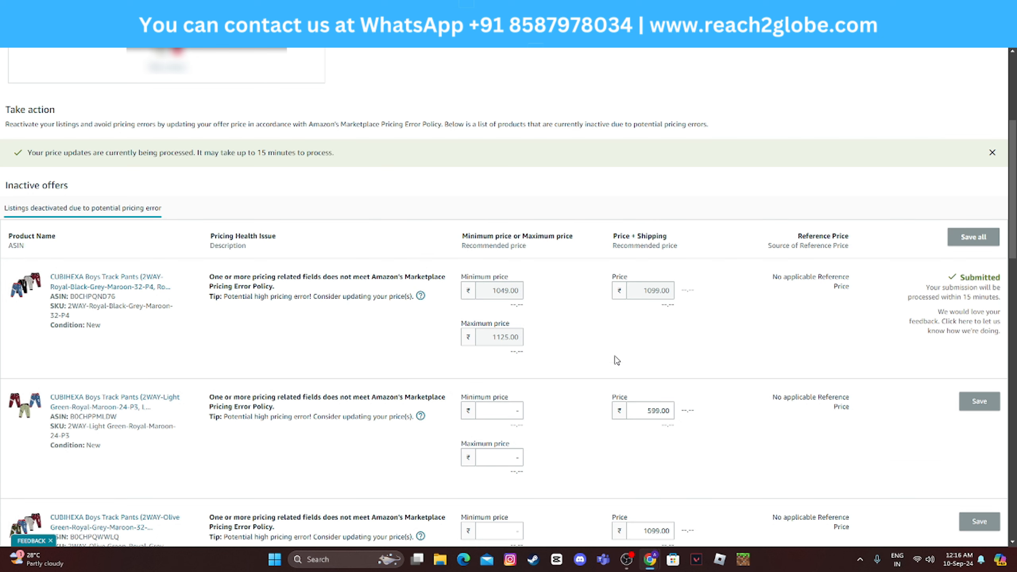
scroll(588, 285, "down", 10)
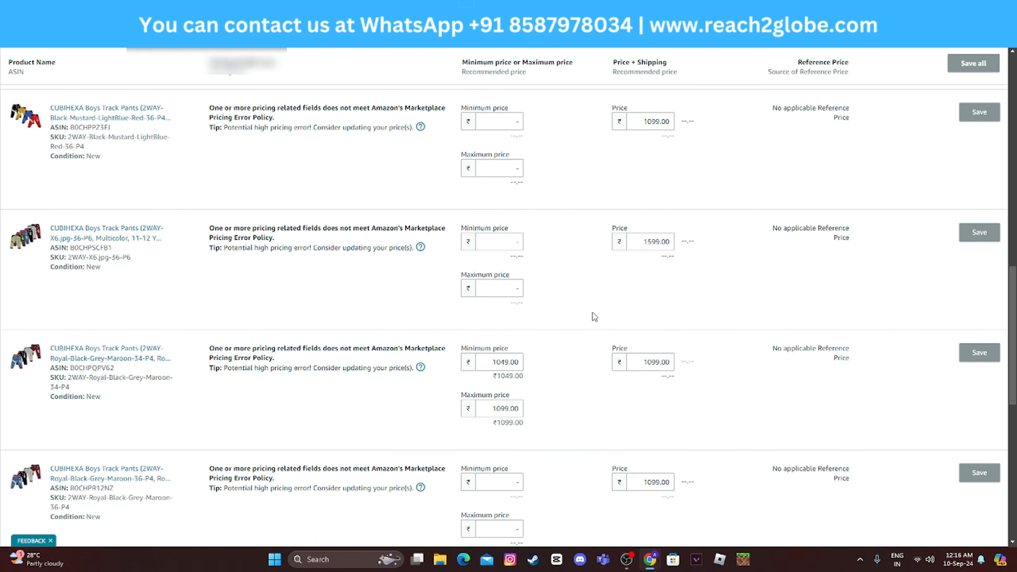
scroll(593, 316, "up", 10)
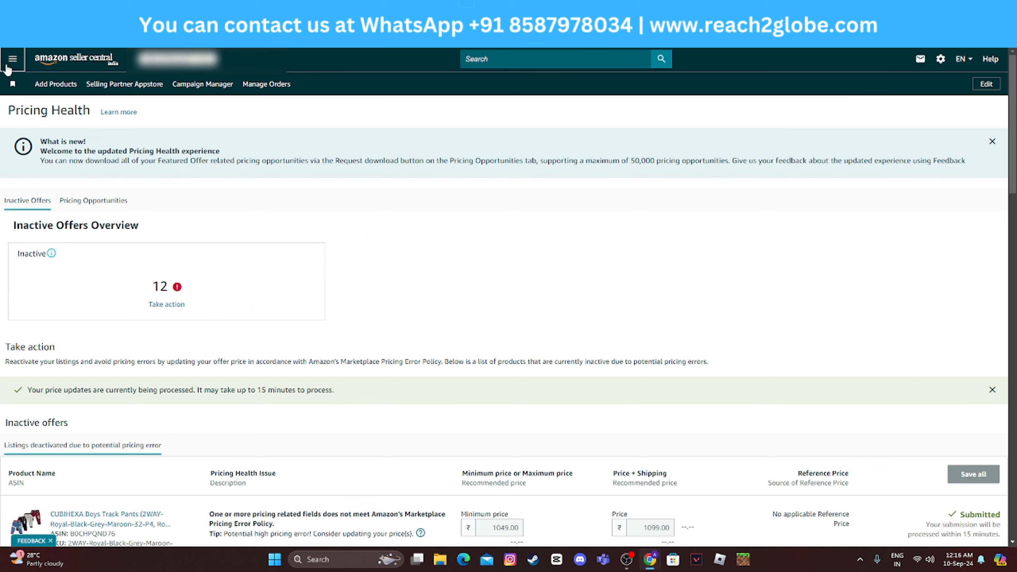
Open Manage Pricing and view the prices and shipping costs of the listed products.
left_click(7, 64)
mouse_move(60, 160)
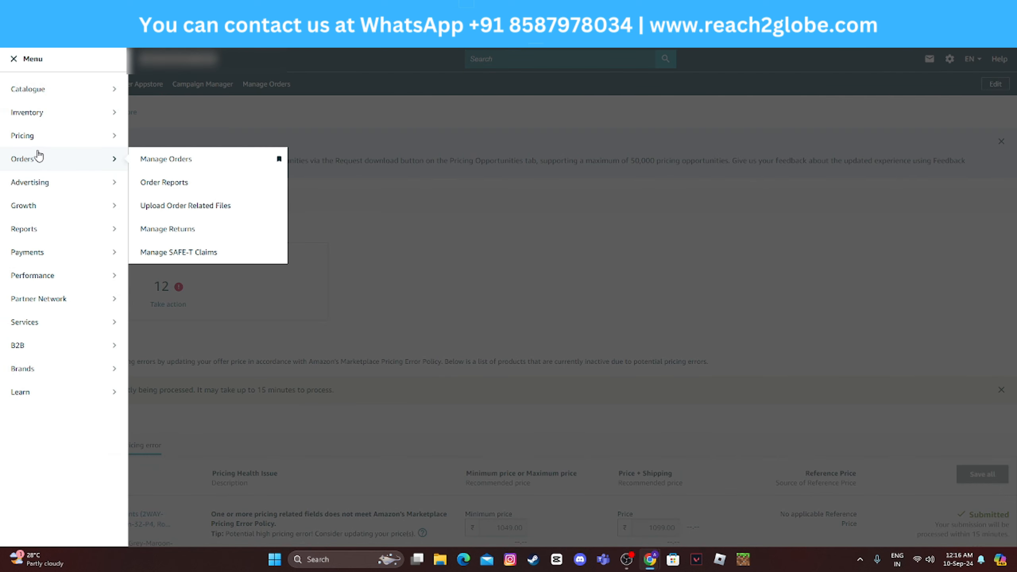
mouse_move(37, 140)
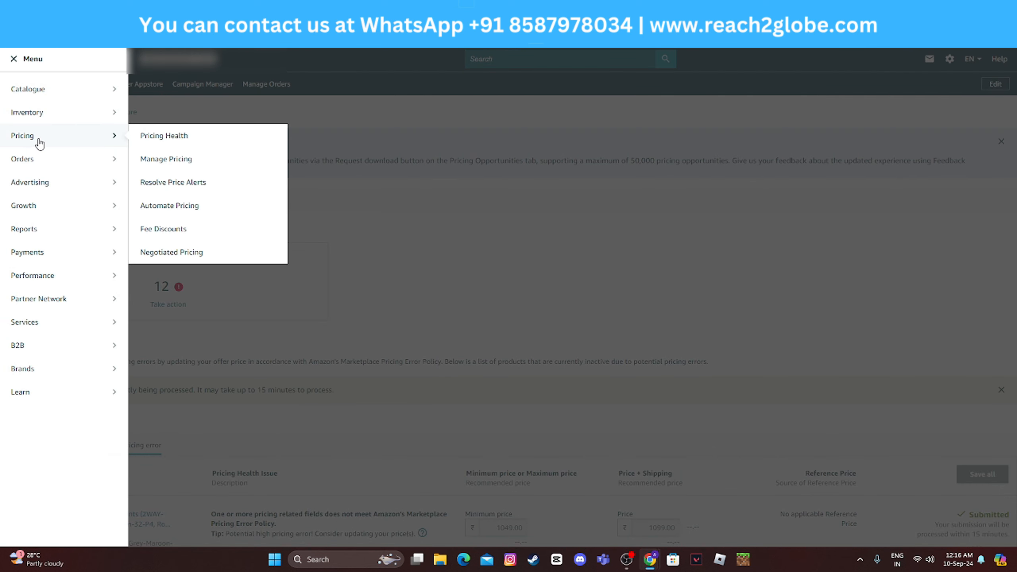
left_click(179, 160)
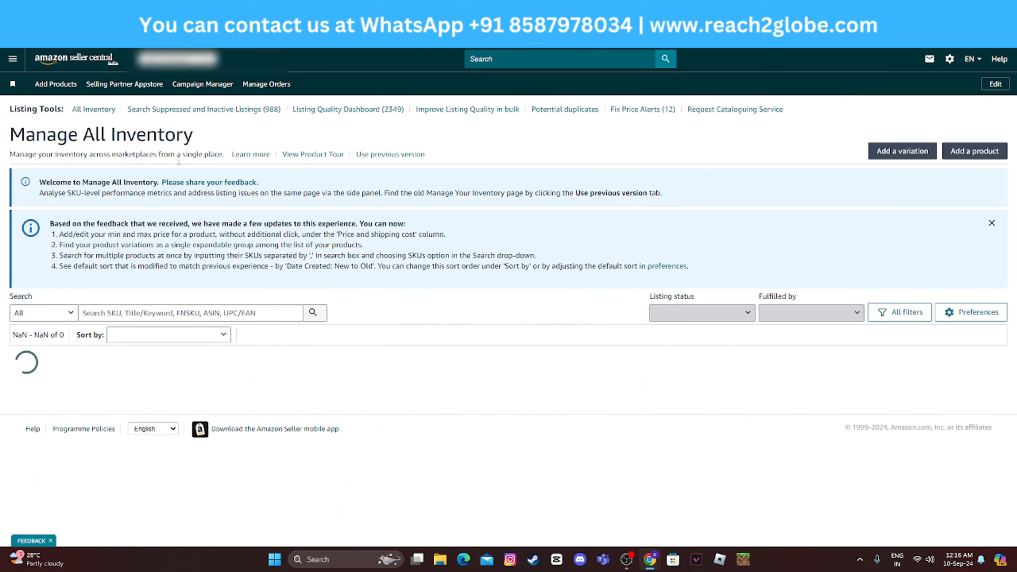
scroll(178, 160, "down", 4)
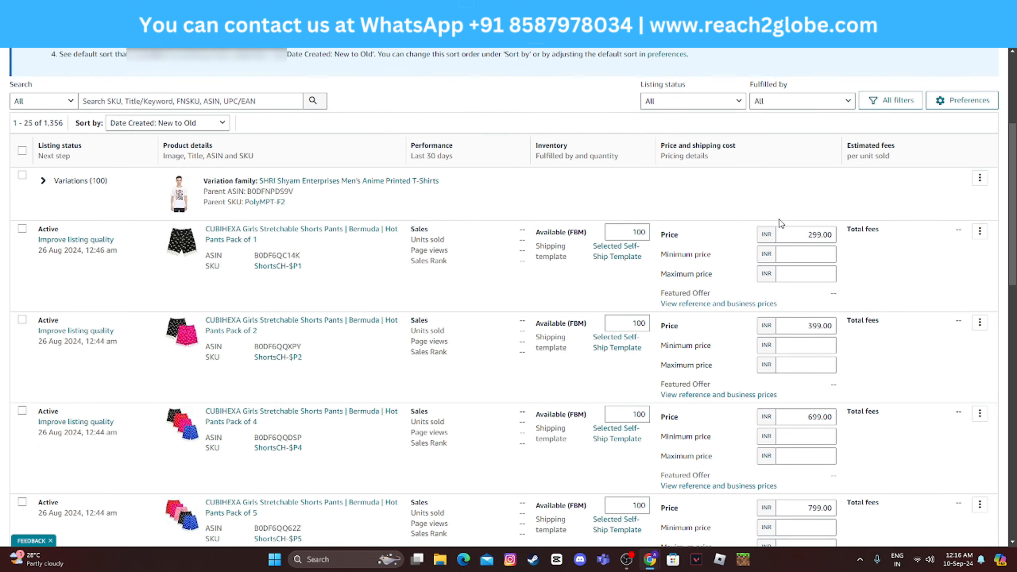
Try a price of INR 324.00 for SKU ShortsCH-$P1 and discard the edit.
left_click(798, 232)
scroll(798, 232, "up", 4)
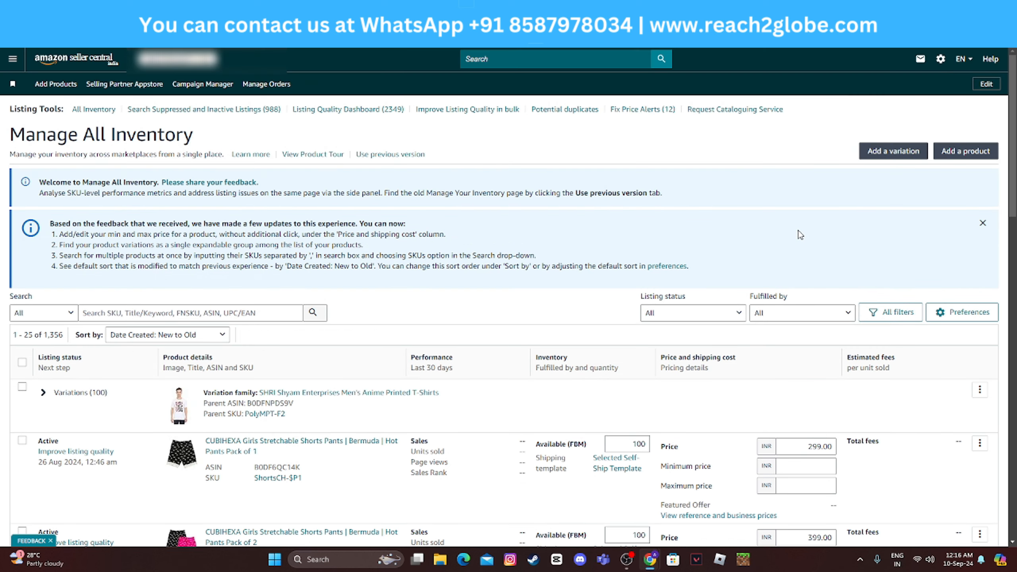
scroll(818, 290, "down", 2)
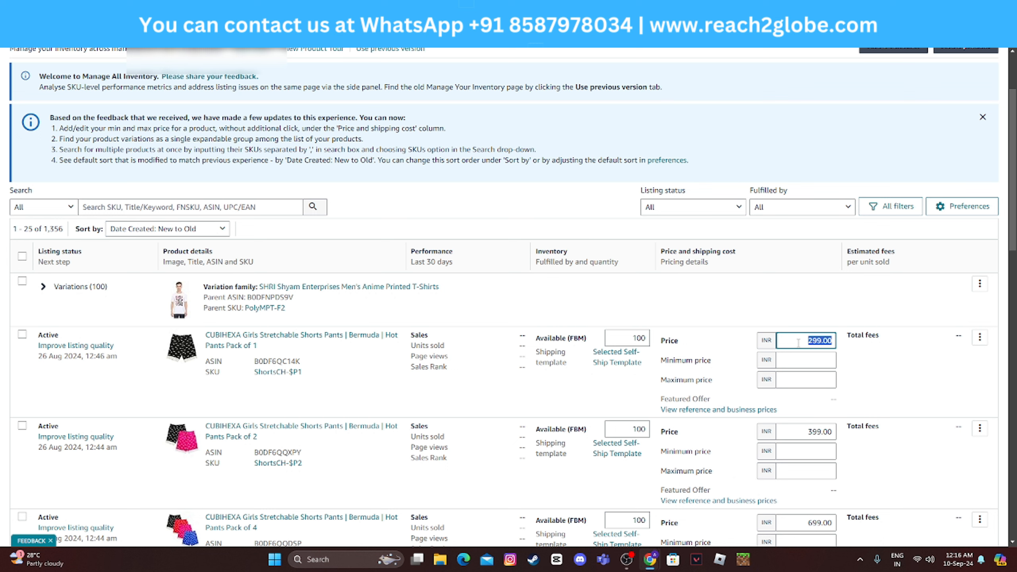
type("324.00")
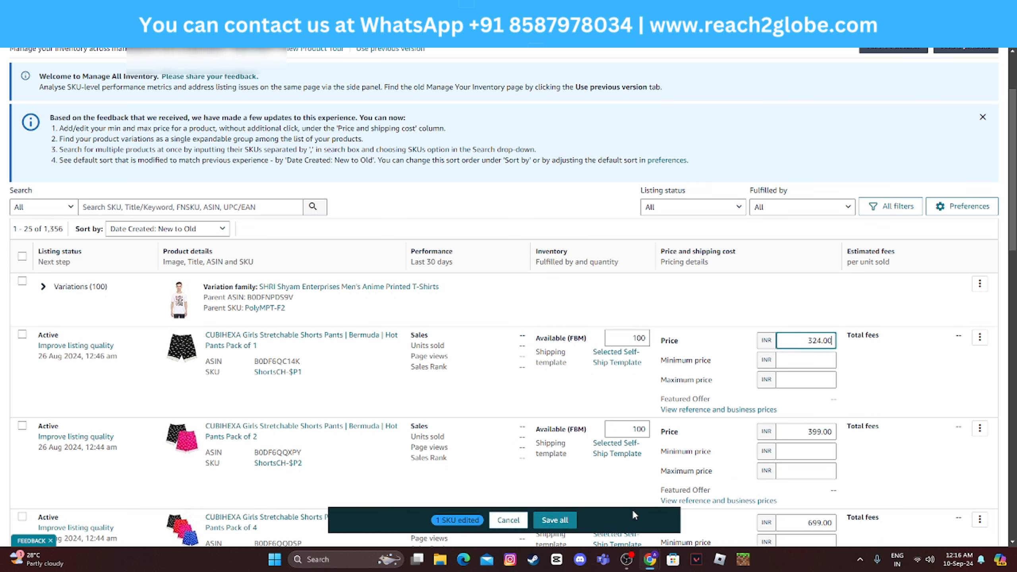
left_click(508, 520)
Select the price of SKU ShortsCH-$P2 without changing it and look through the remaining listings' prices.
left_click(806, 432)
double_click(807, 431)
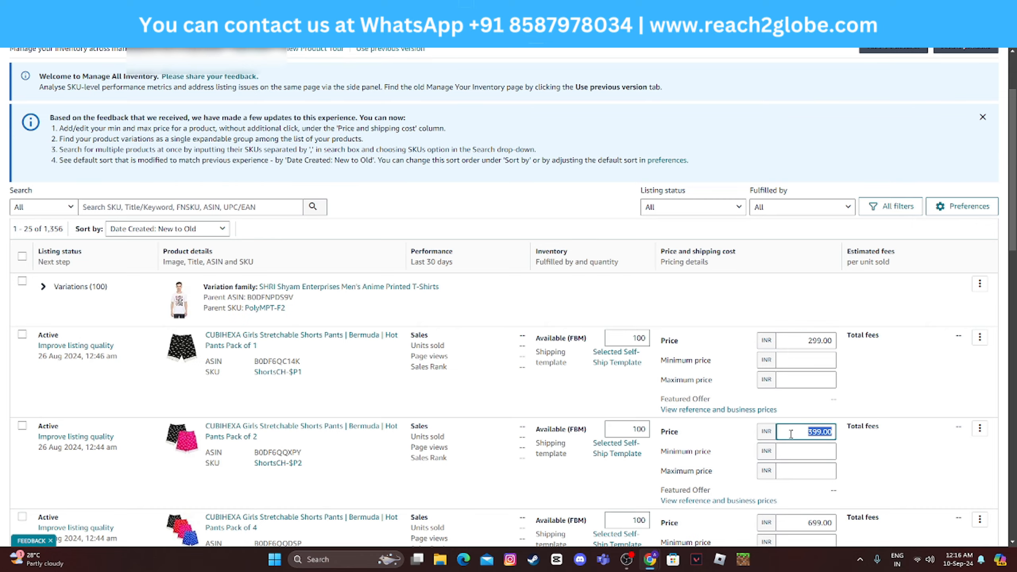
scroll(819, 344, "down", 5)
scroll(825, 400, "down", 6)
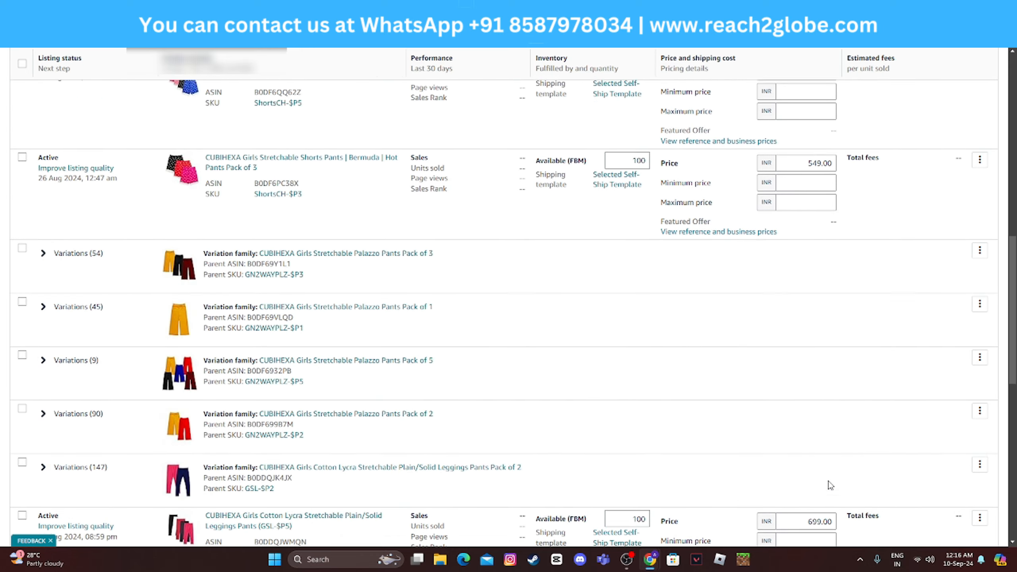
scroll(676, 398, "up", 15)
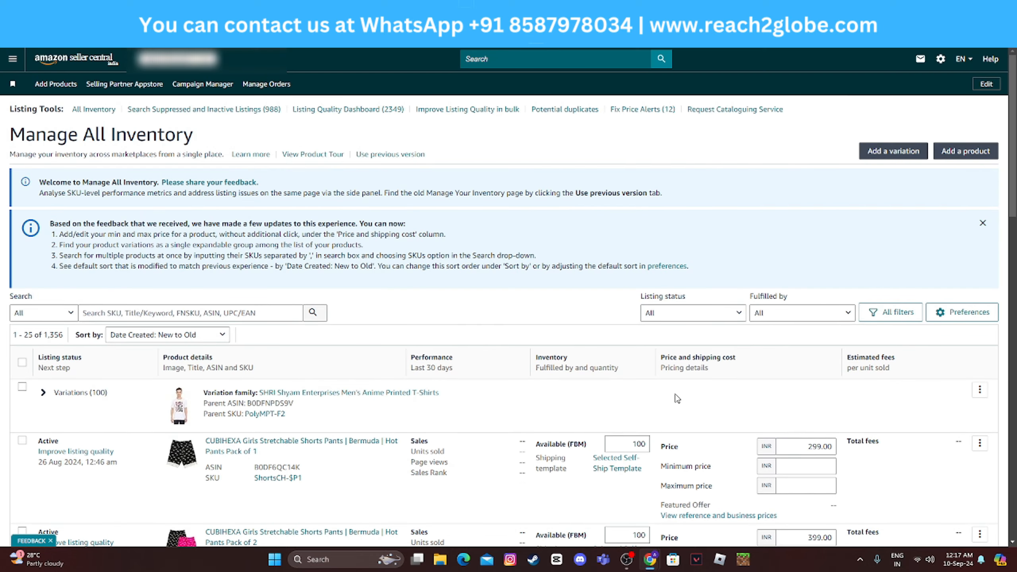
Open Resolve Price Alerts to view the inactive offers with pricing errors.
left_click(12, 59)
mouse_move(19, 109)
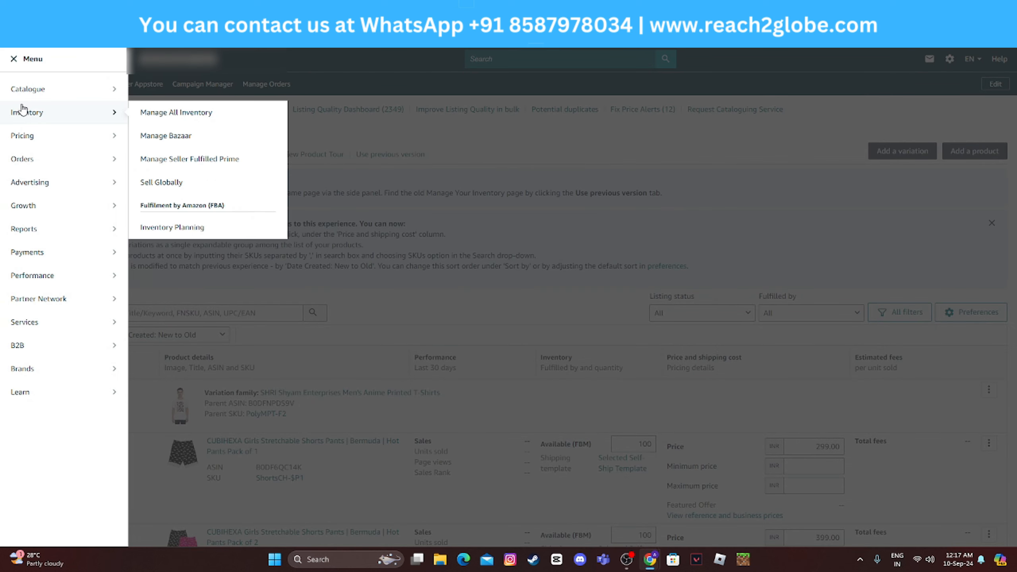
mouse_move(26, 135)
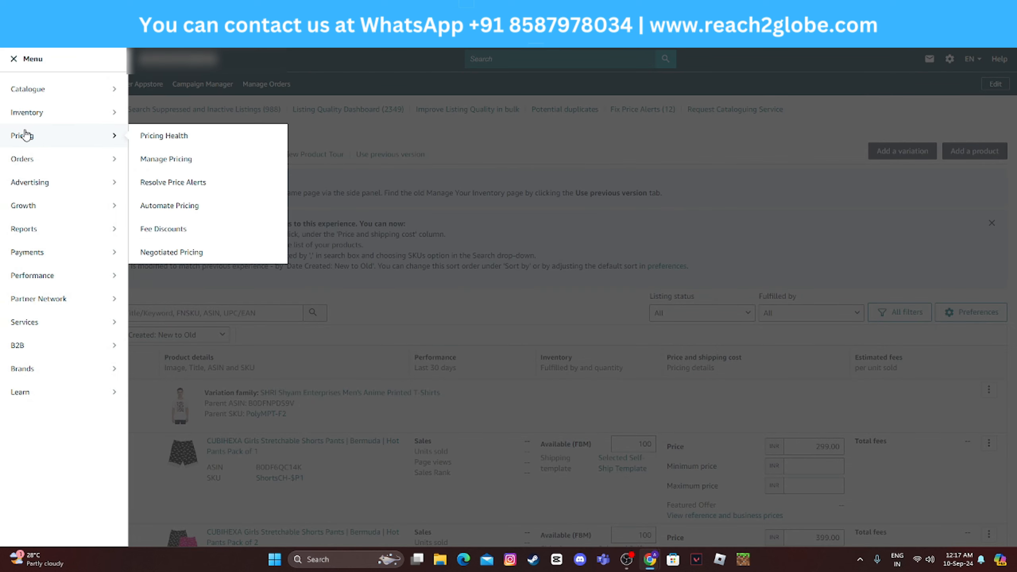
left_click(167, 185)
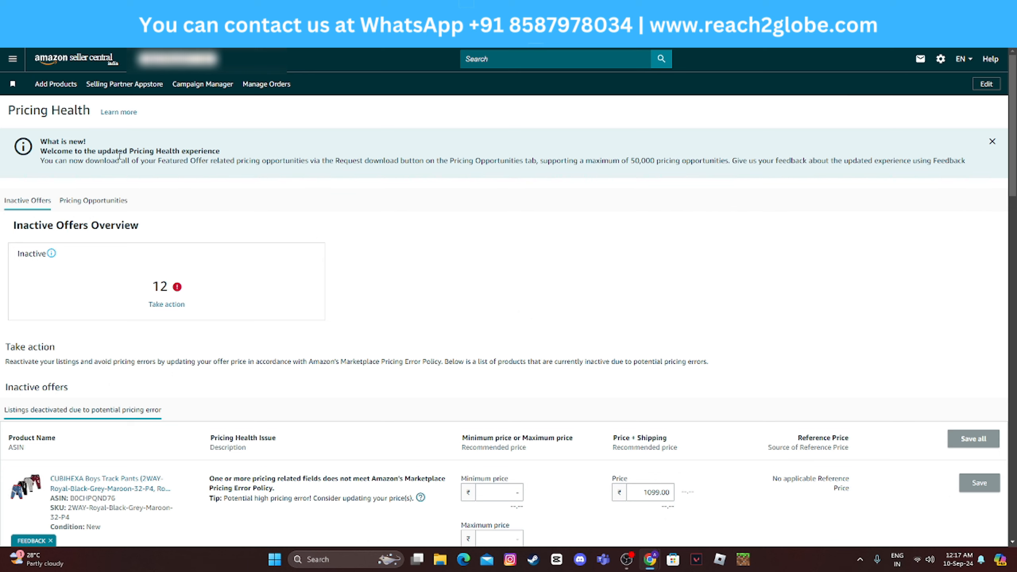
Open Automate Pricing and dismiss its introduction to view the pricing rules.
left_click(12, 58)
mouse_move(23, 168)
mouse_move(23, 136)
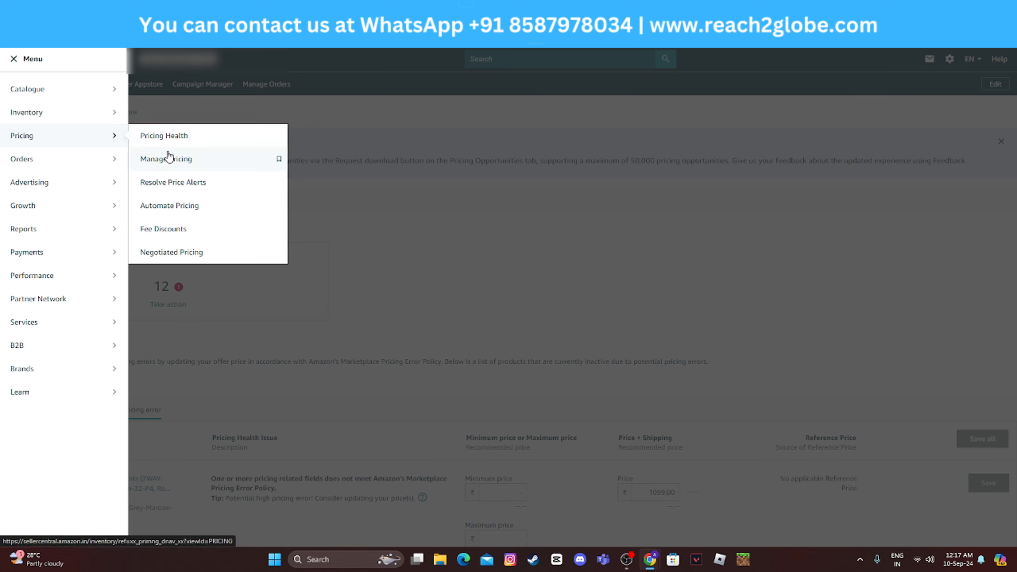
left_click(187, 206)
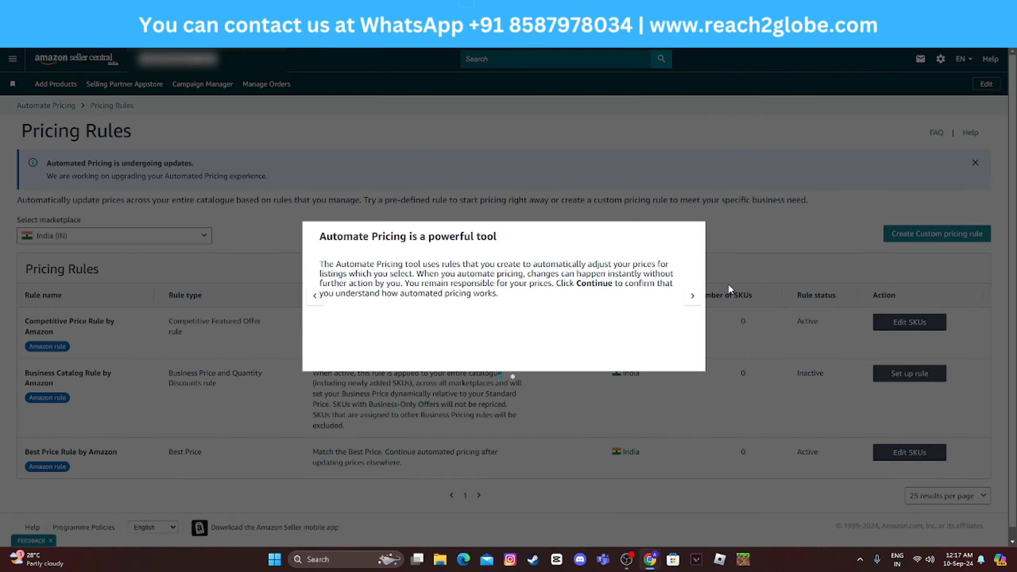
left_click(692, 297)
left_click(666, 354)
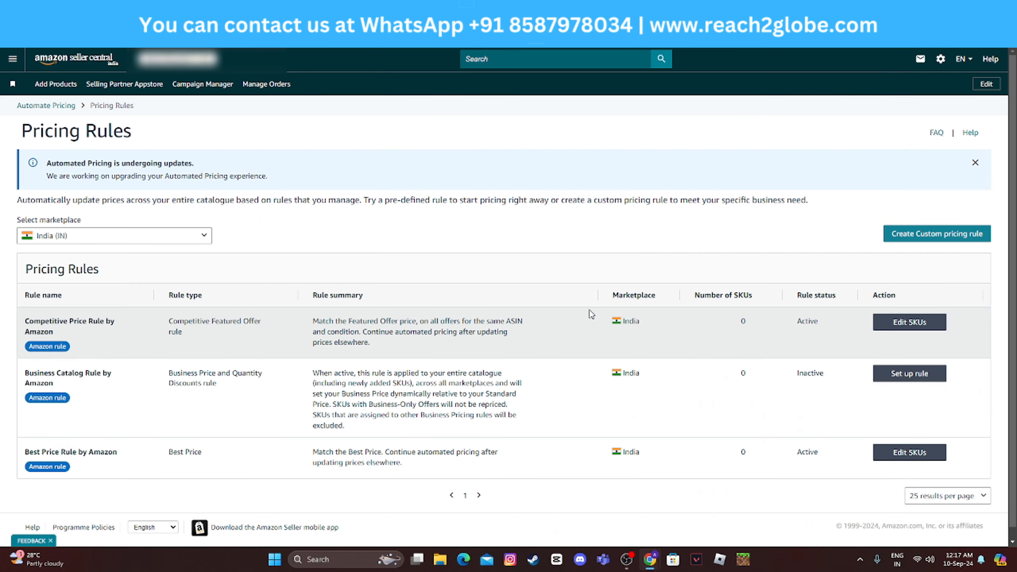
View the SKU management page of Competitive Price Rule by Amazon and return to the pricing rules.
scroll(522, 314, "down", 1)
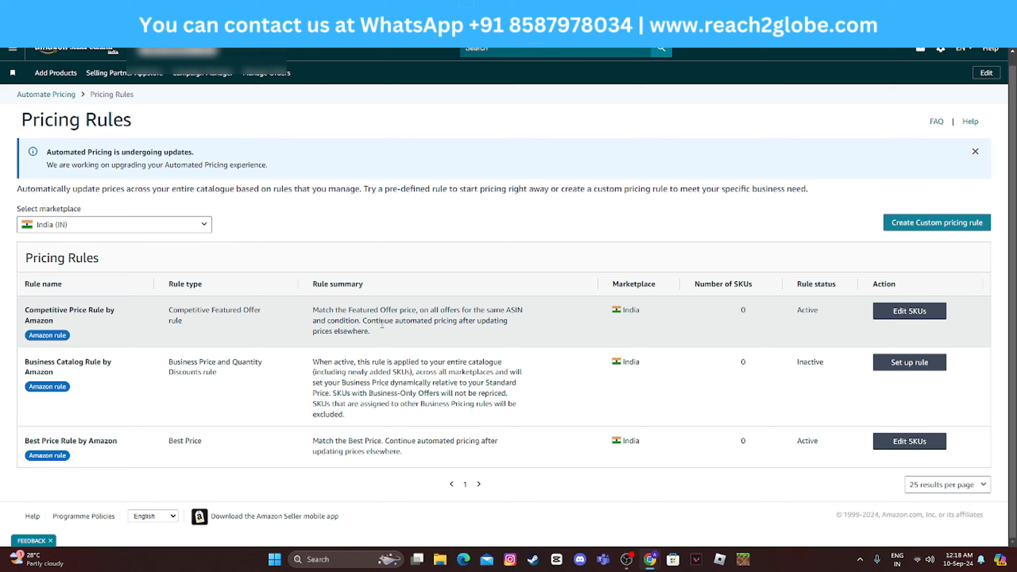
left_click(908, 315)
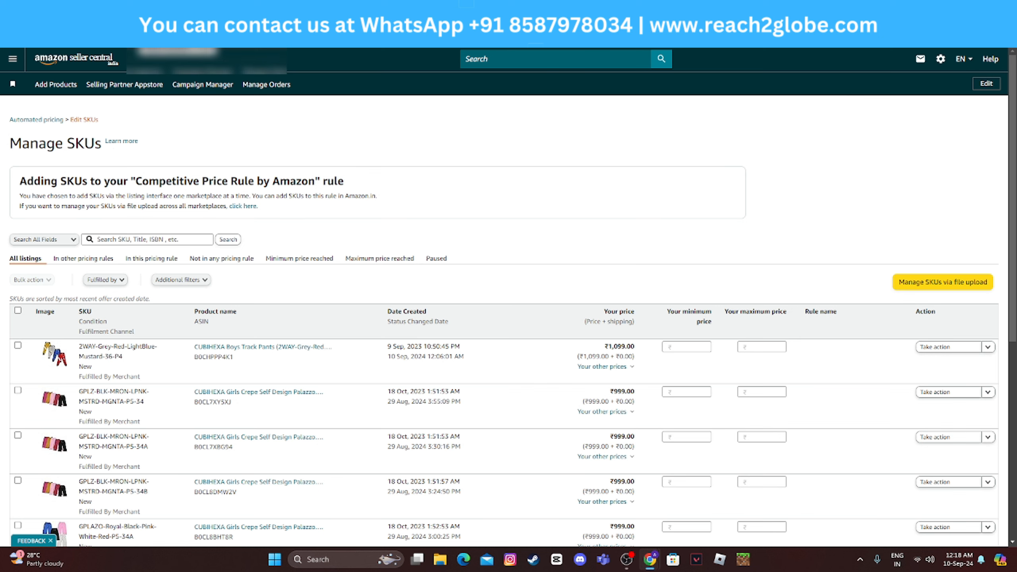
left_click(11, 34)
Open Fee Discounts and view the limited time fee promotions.
left_click(13, 52)
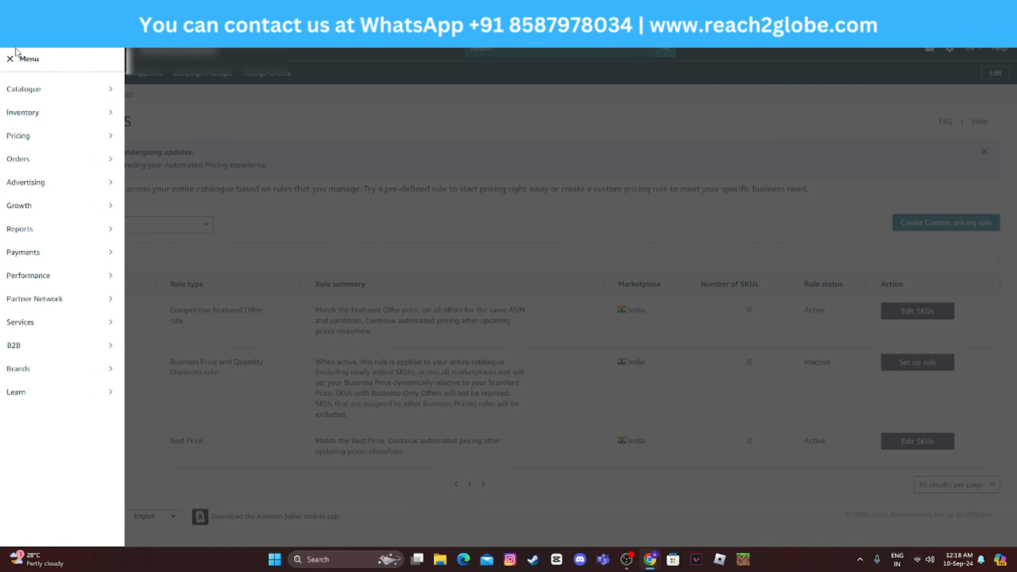
mouse_move(40, 111)
mouse_move(34, 136)
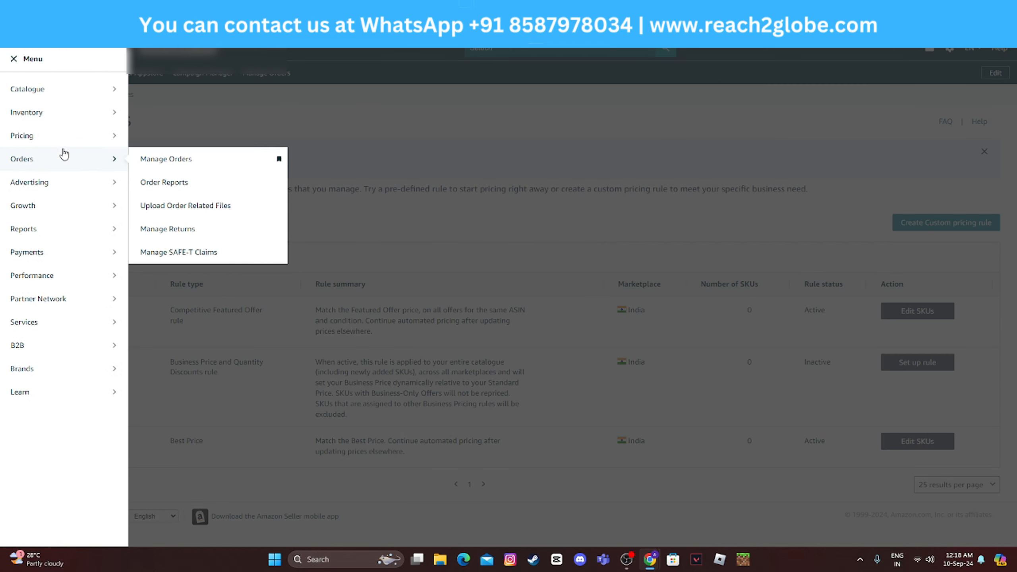
left_click(174, 236)
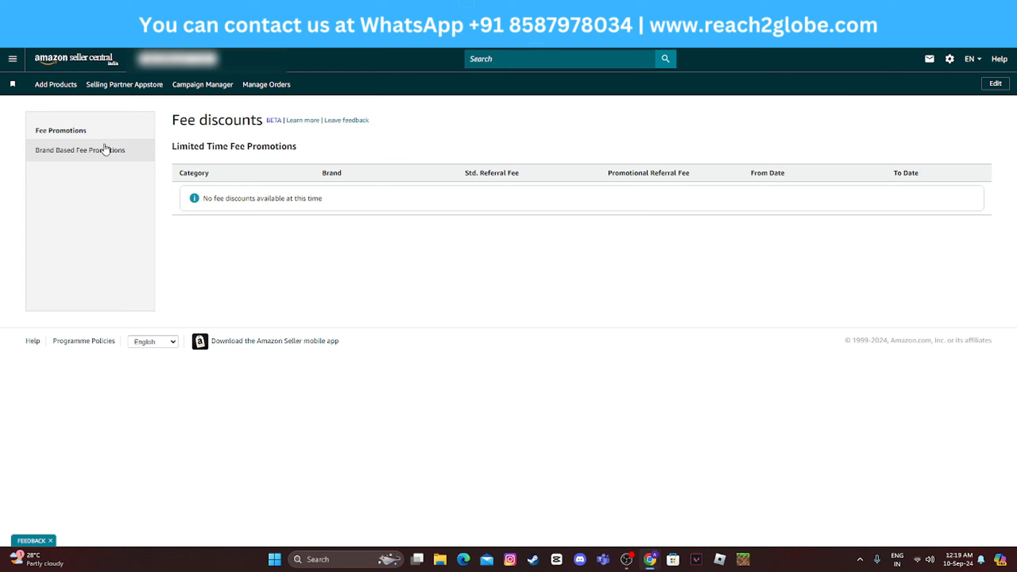
Open Manage Orders, dismissing its introductory messages, and view the pending and unshipped Easy Ship orders.
left_click(12, 58)
mouse_move(32, 141)
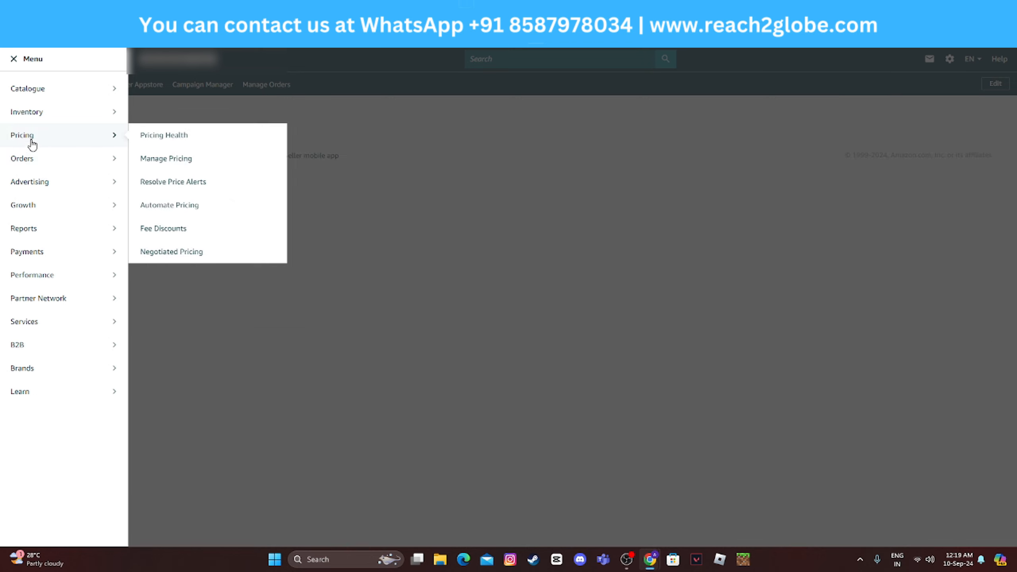
mouse_move(29, 164)
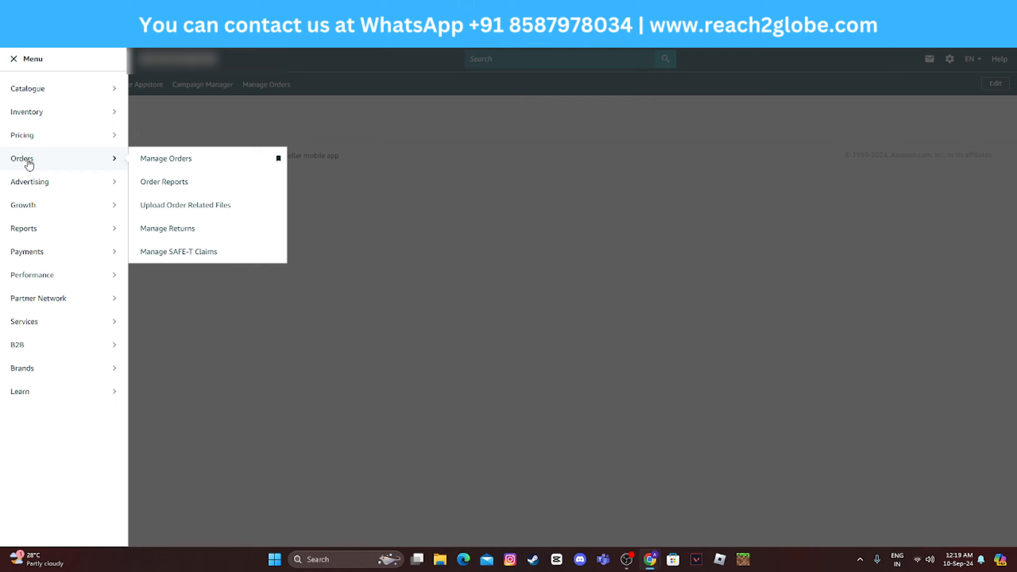
left_click(181, 159)
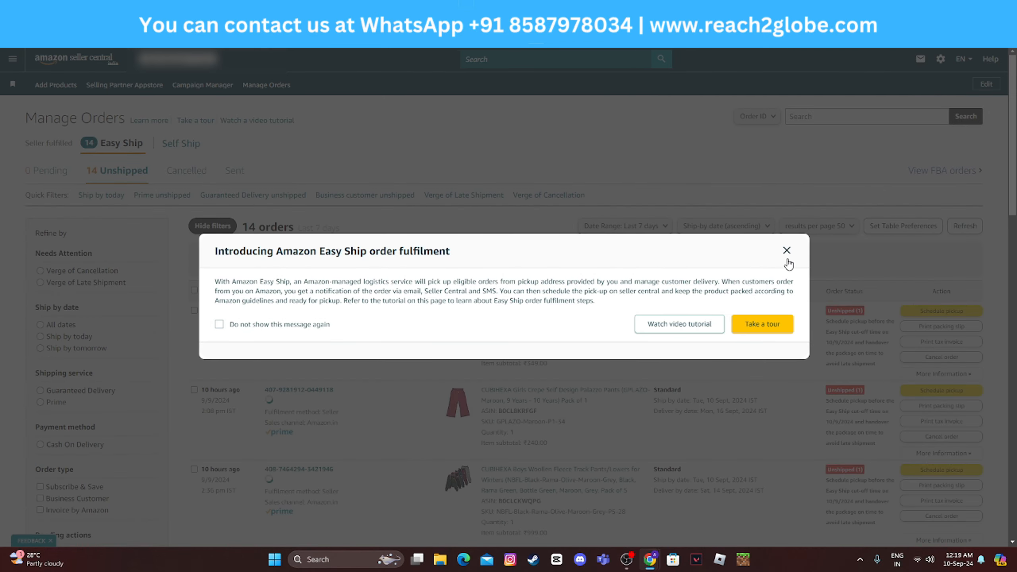
left_click(787, 251)
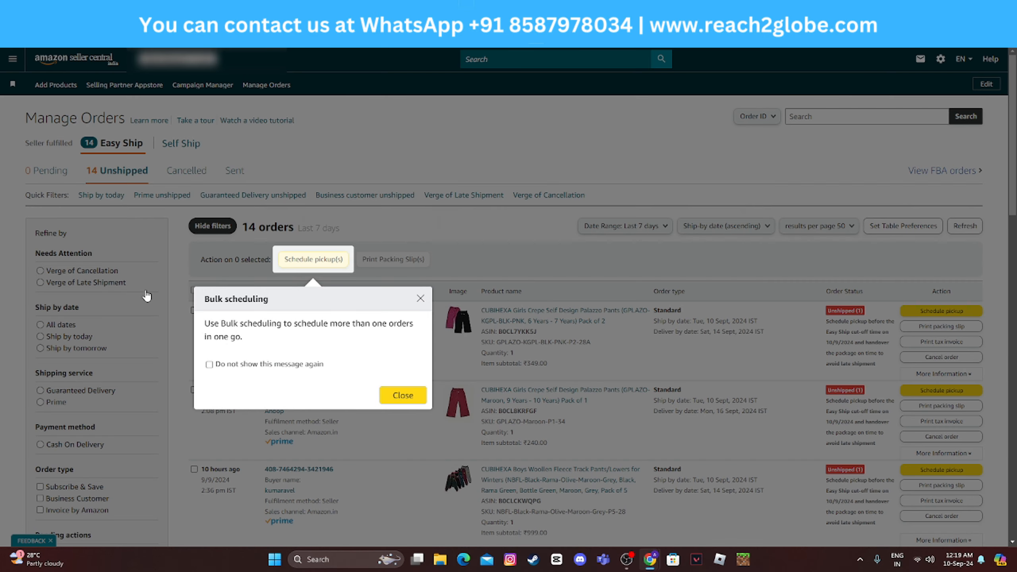
left_click(419, 298)
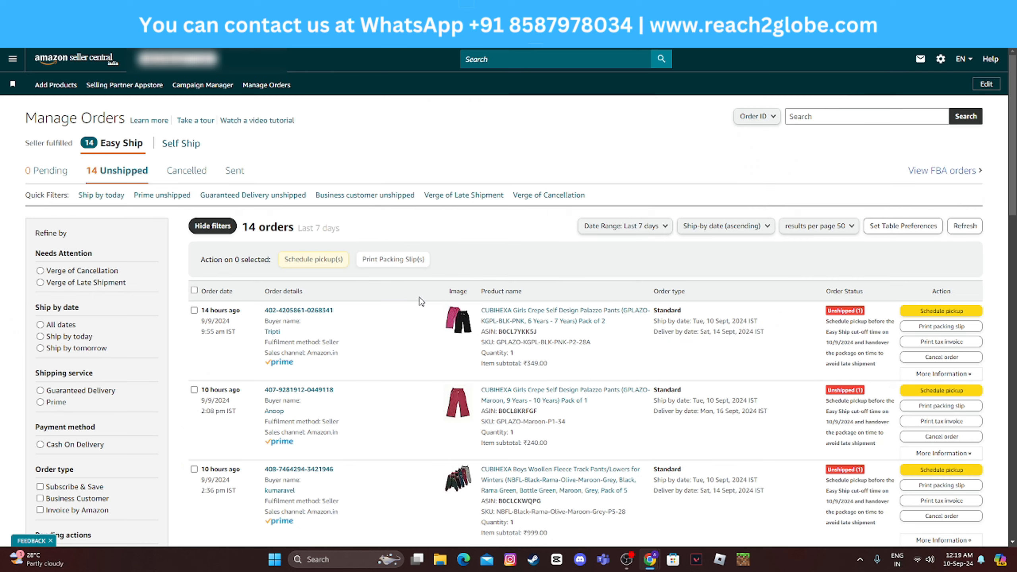
left_click(45, 171)
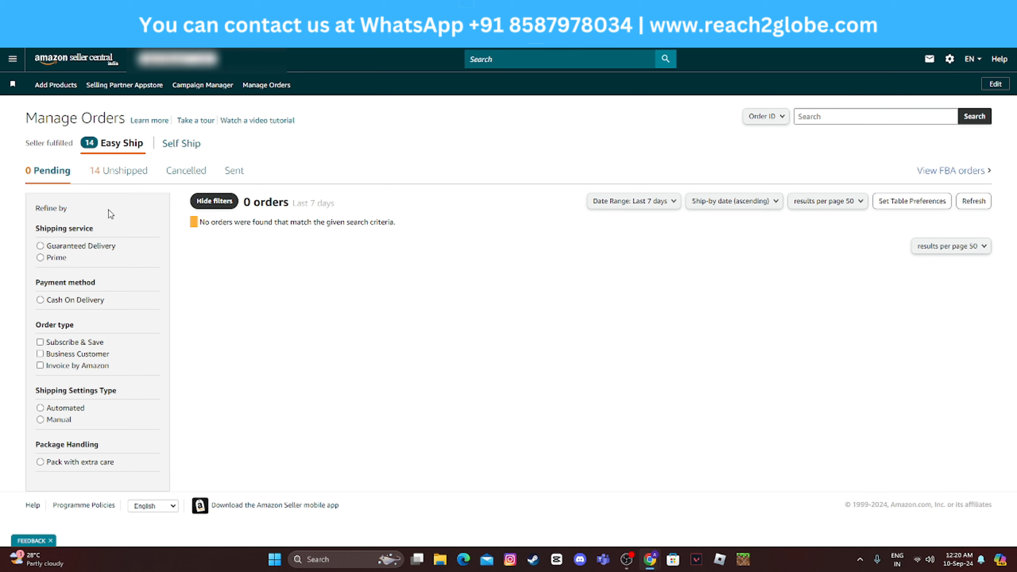
left_click(120, 172)
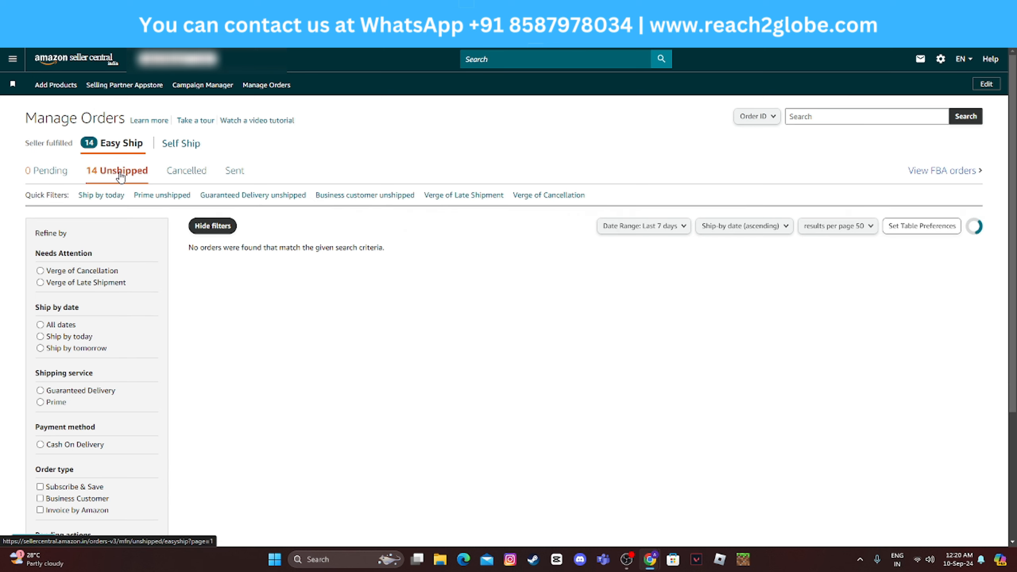
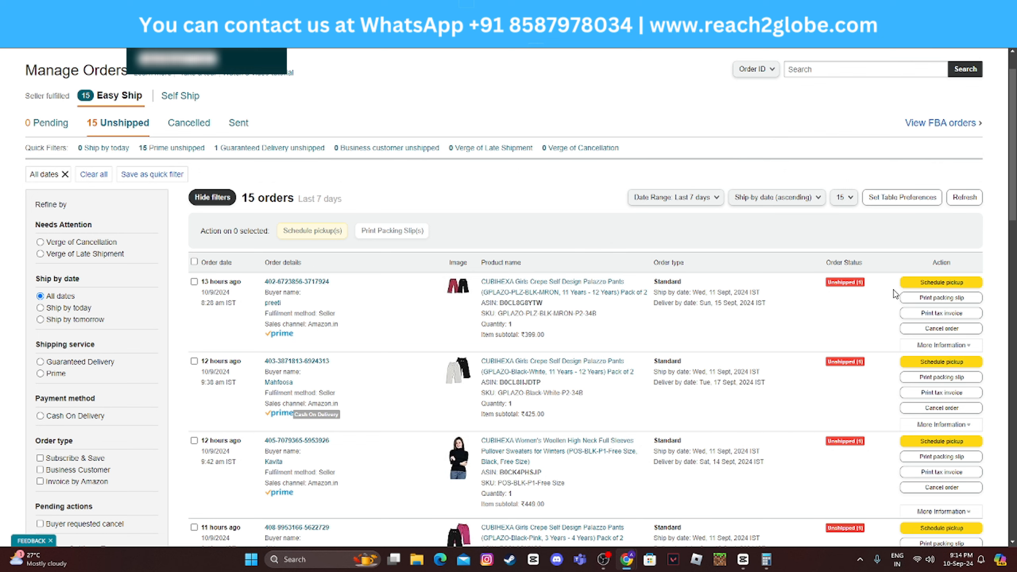
Start scheduling a pickup for the first unshipped order and request pickup slots with the recommended package weight and dimensions.
left_click(928, 289)
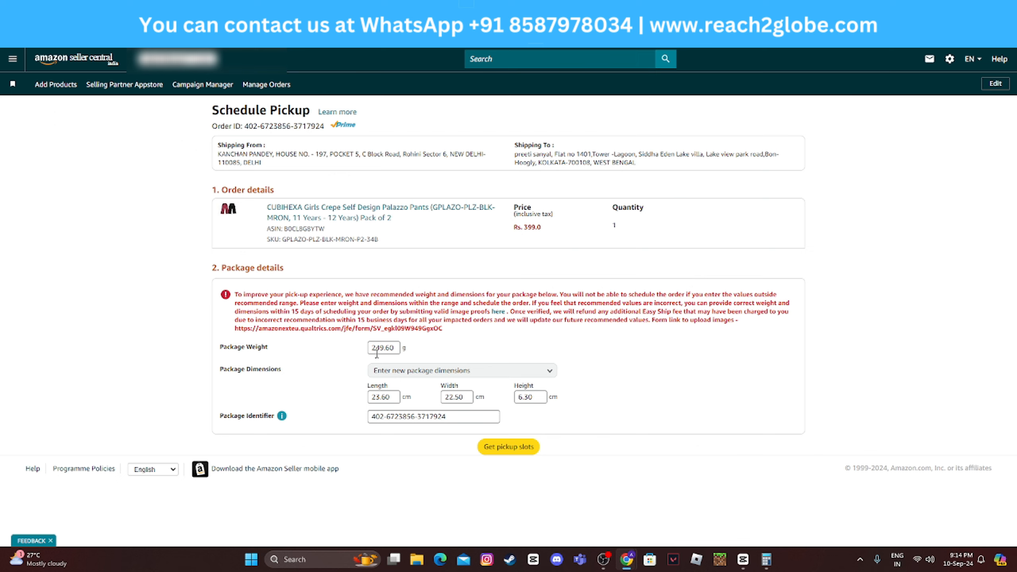
triple_click(377, 351)
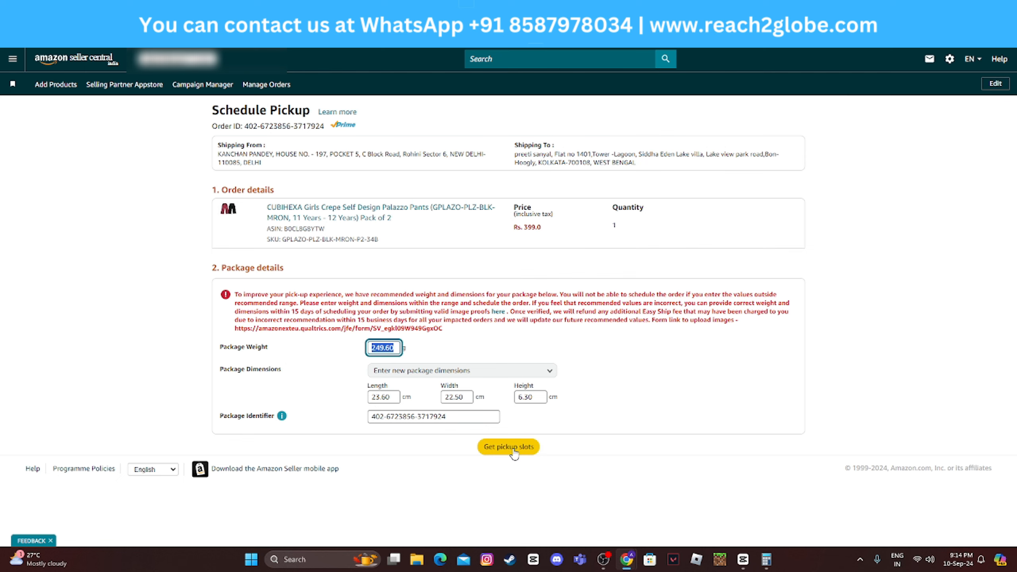
left_click(514, 454)
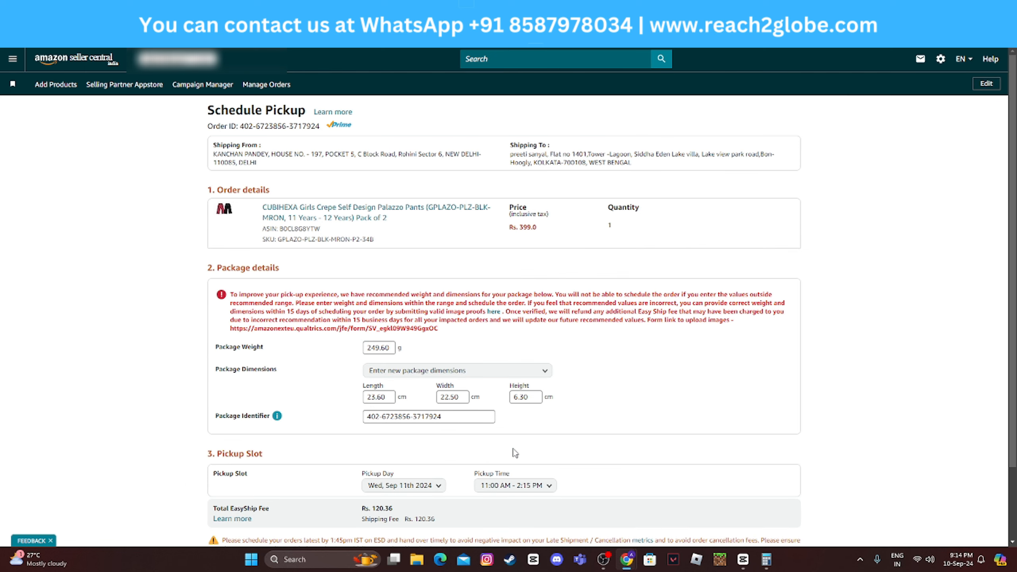
Set the order's pickup time to 2:15 PM - 4:30 PM.
scroll(515, 453, "down", 2)
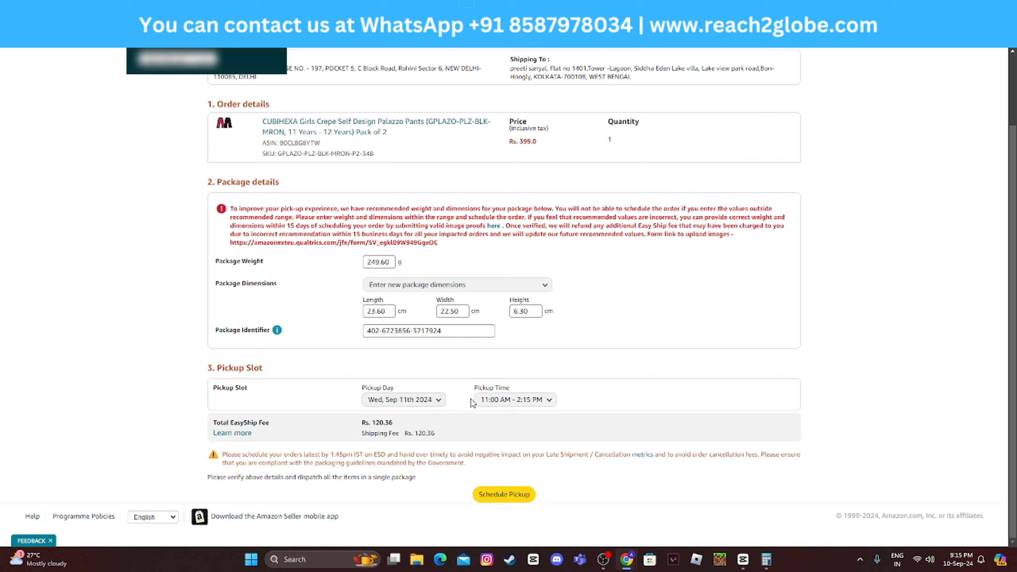
left_click(499, 403)
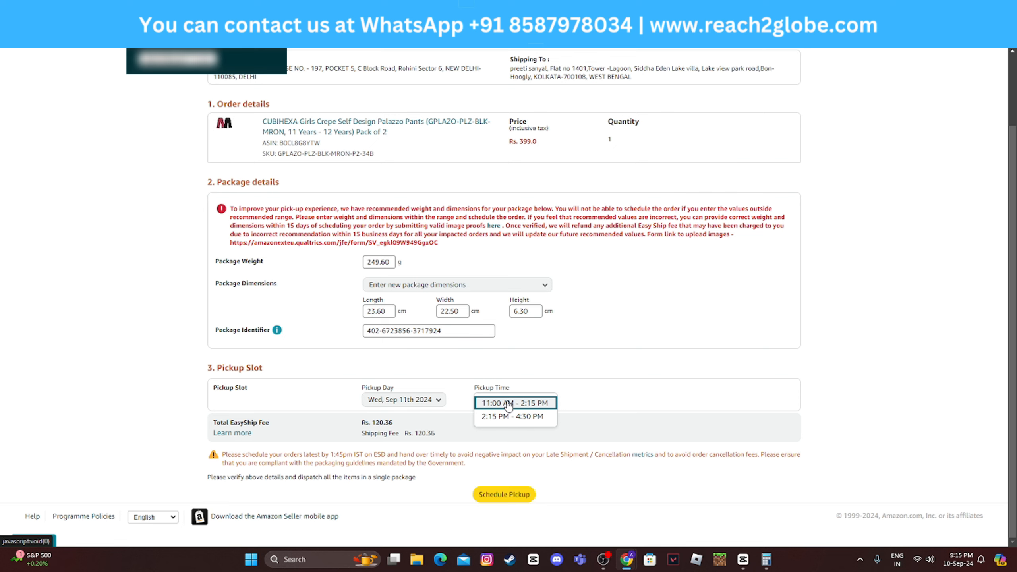
left_click(512, 418)
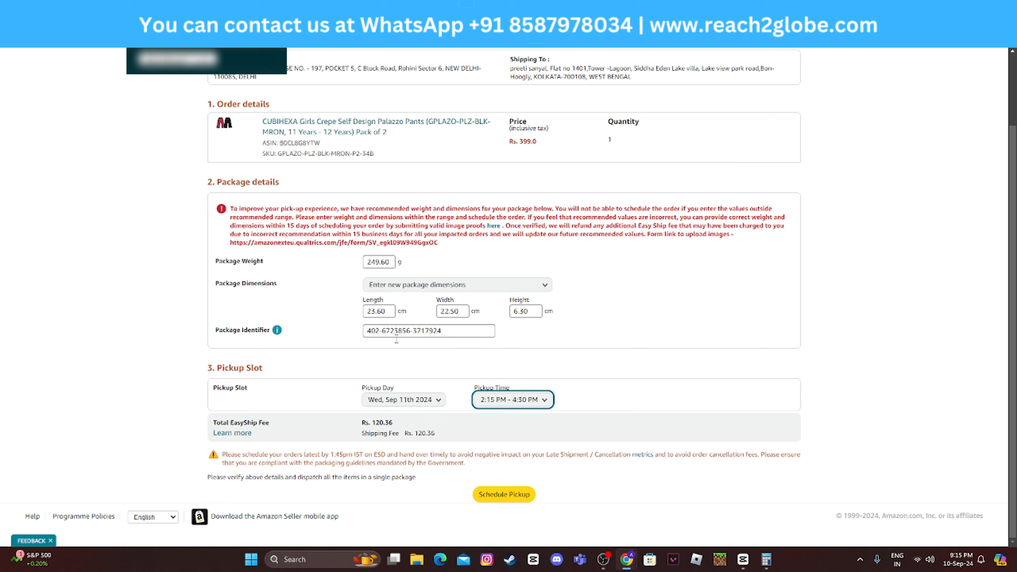
Schedule the order's Easy Ship pickup with the chosen package details and pickup slot.
double_click(376, 264)
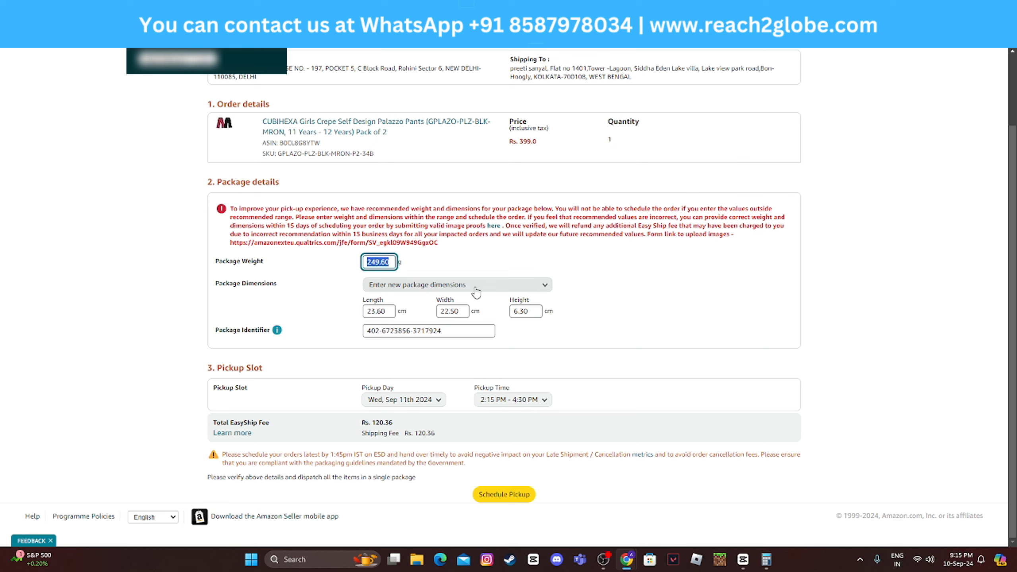
left_click(506, 497)
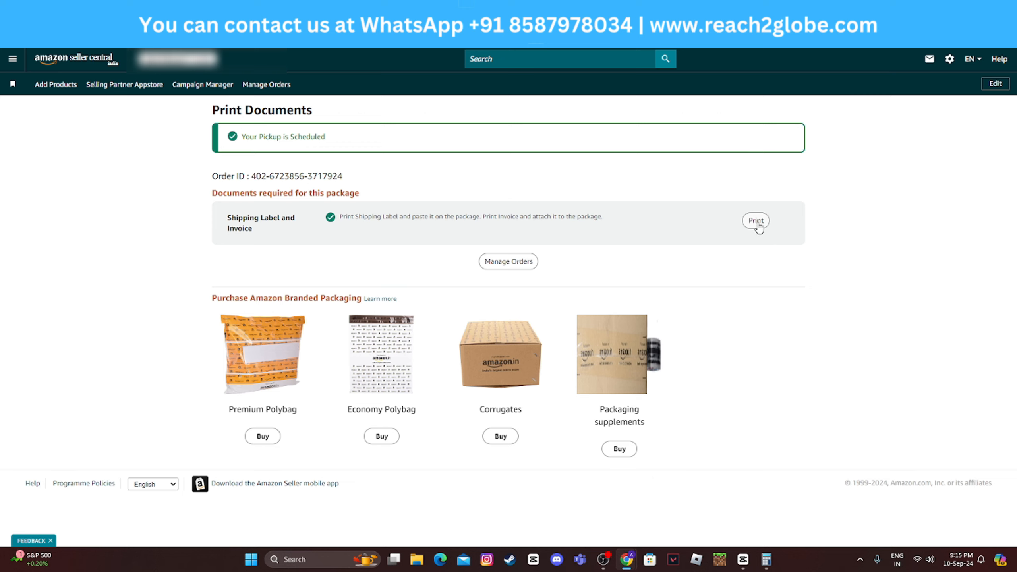
Open the scheduled order's shipping label and invoice, check their print settings, and close the document without saving.
left_click(756, 223)
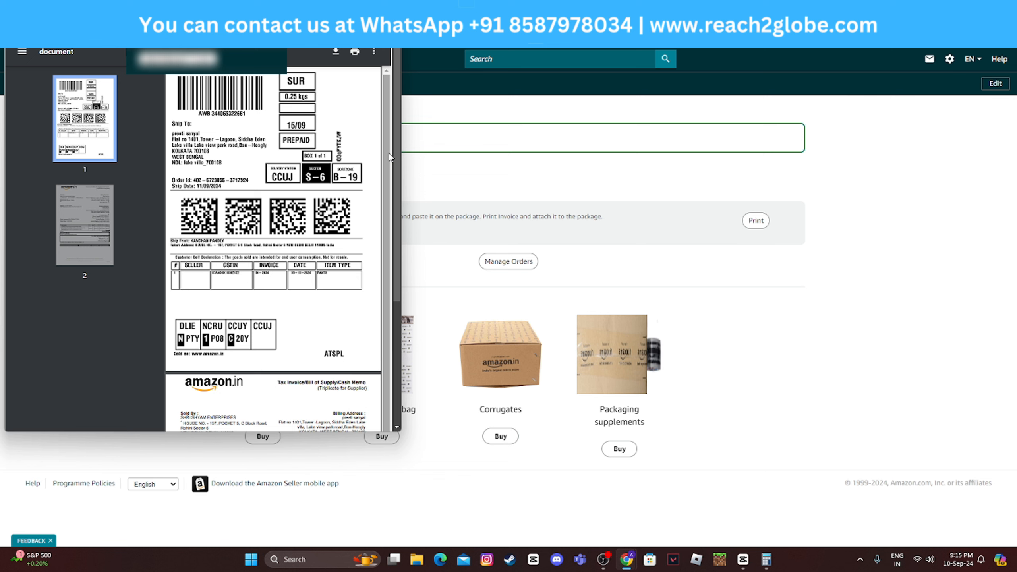
scroll(275, 234, "down", 2)
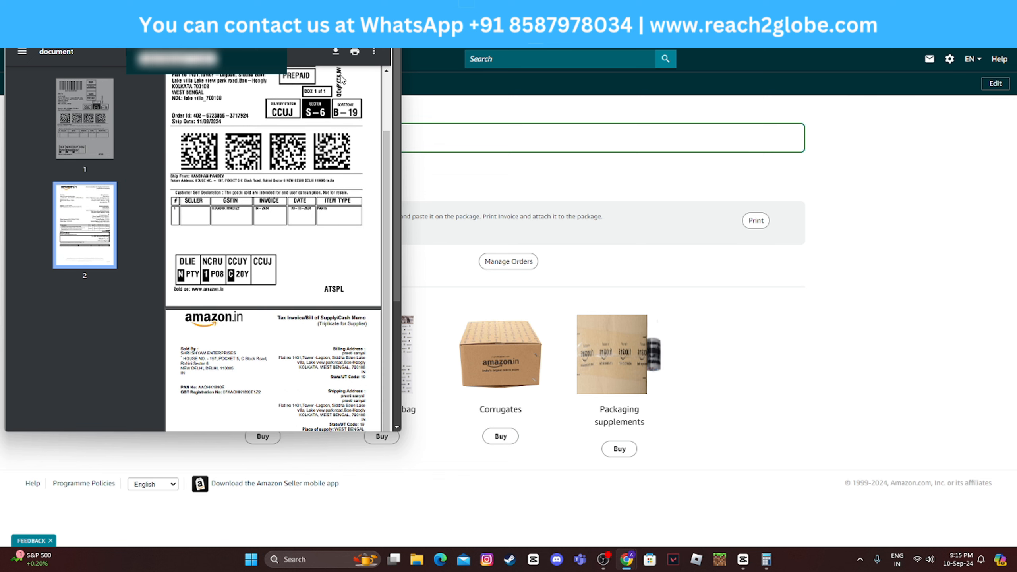
left_click(354, 51)
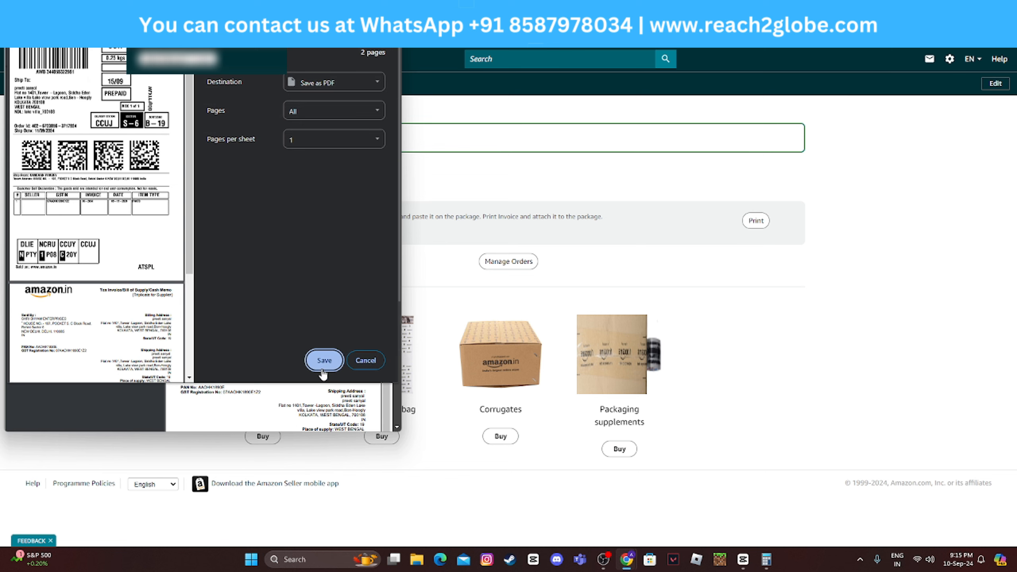
left_click(377, 363)
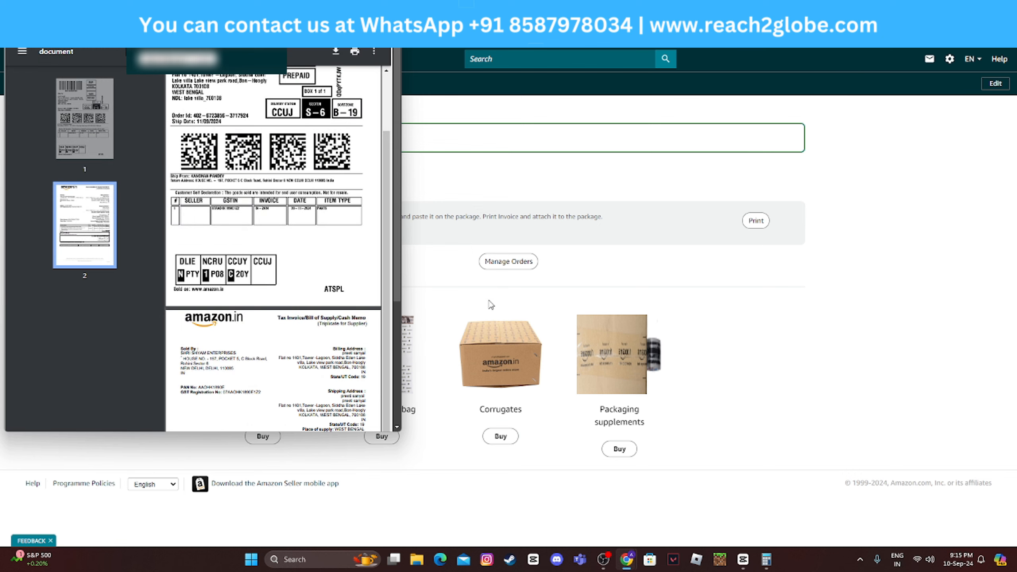
left_click(389, 12)
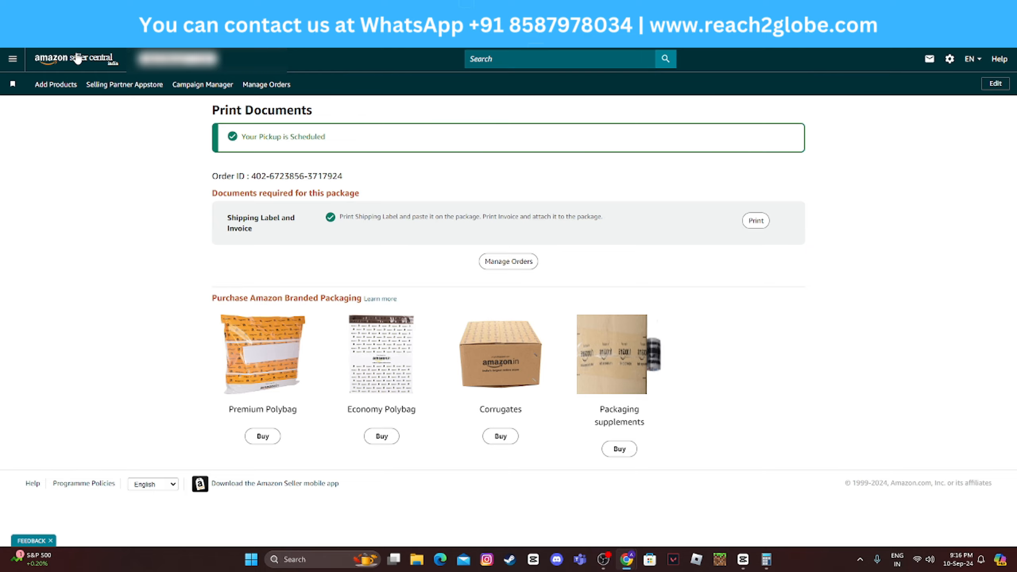
Return to the home page and open India's unshipped orders from the Open Orders breakdown, dismissing the bulk scheduling message.
left_click(74, 58)
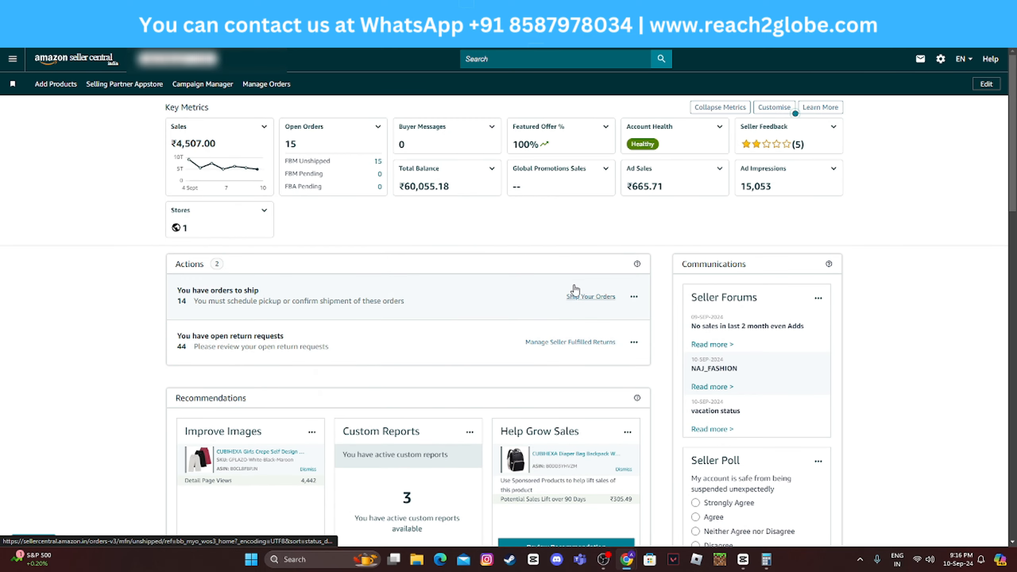
left_click(309, 130)
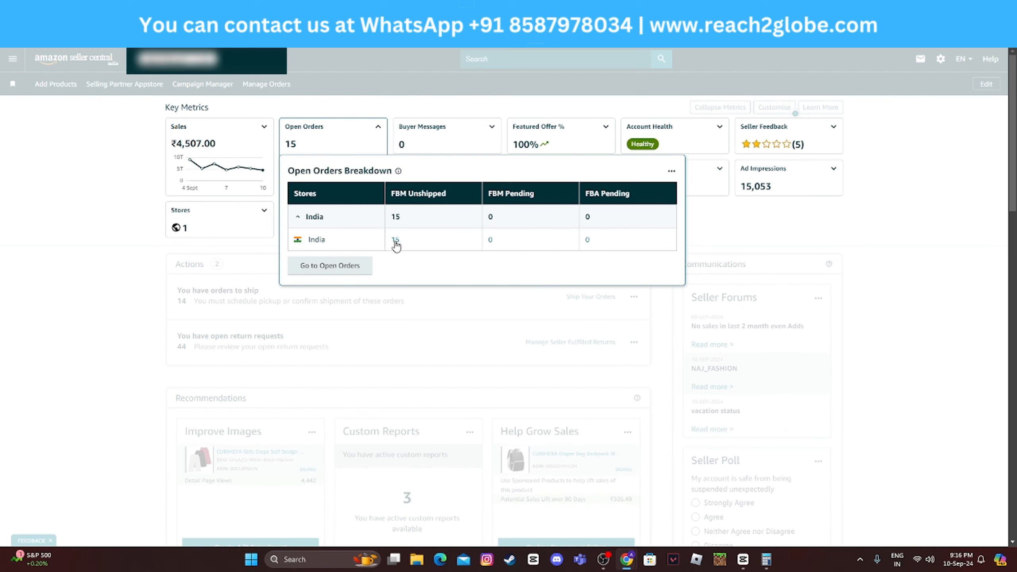
left_click(395, 240)
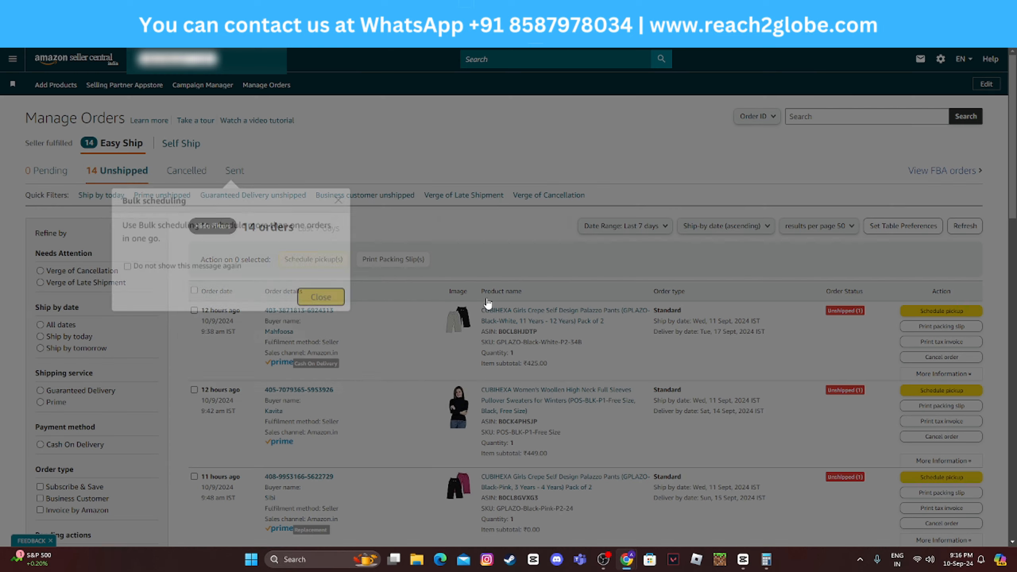
left_click(423, 296)
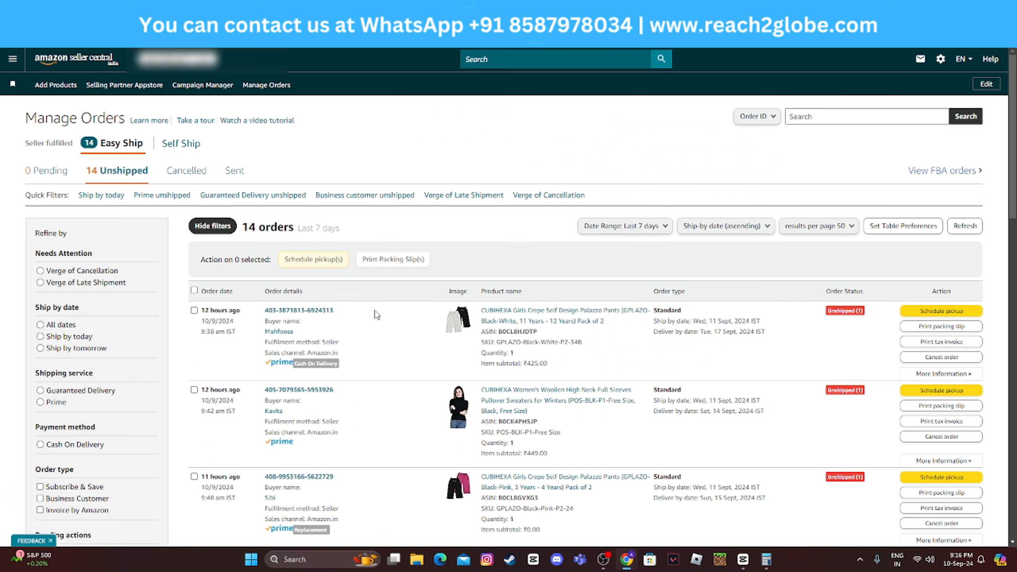
Select the first two unshipped orders and start scheduling their pickups in bulk.
left_click(194, 310)
left_click(194, 390)
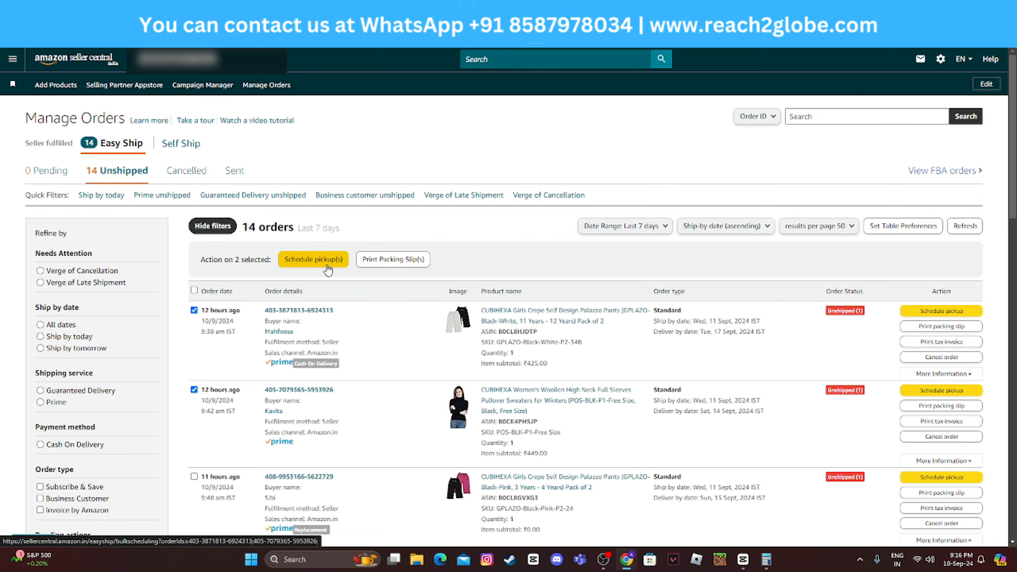
left_click(328, 266)
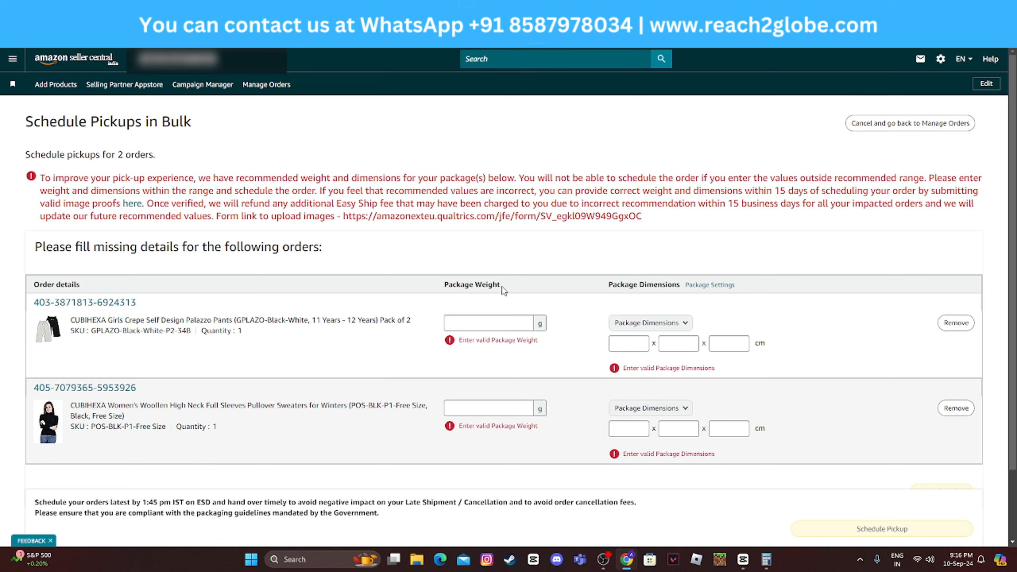
Give the palazzo pants order a package weight of 250 g and dimensions of 25 x 20 x 15 cm.
left_click(490, 326)
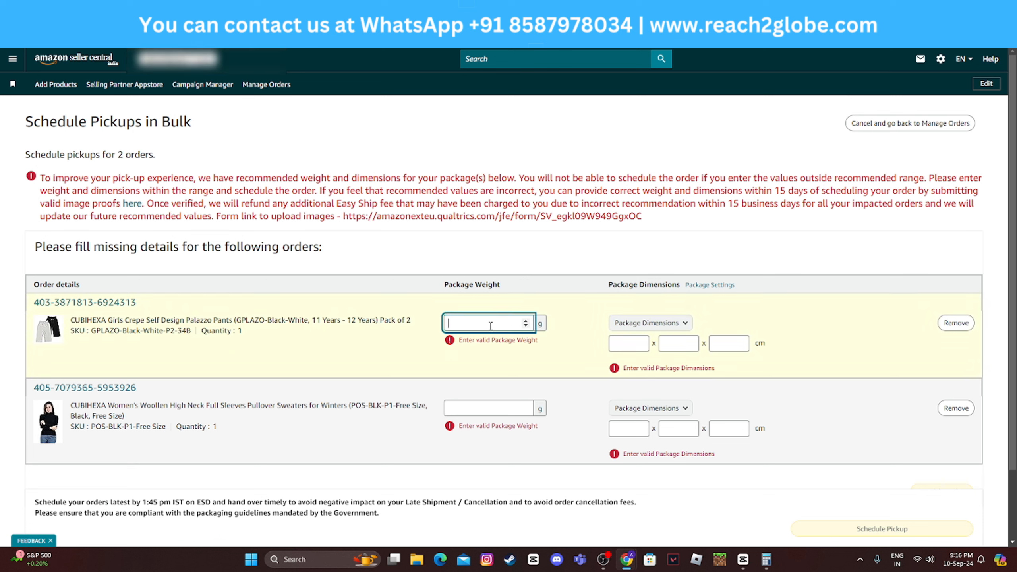
type("250")
key("Tab")
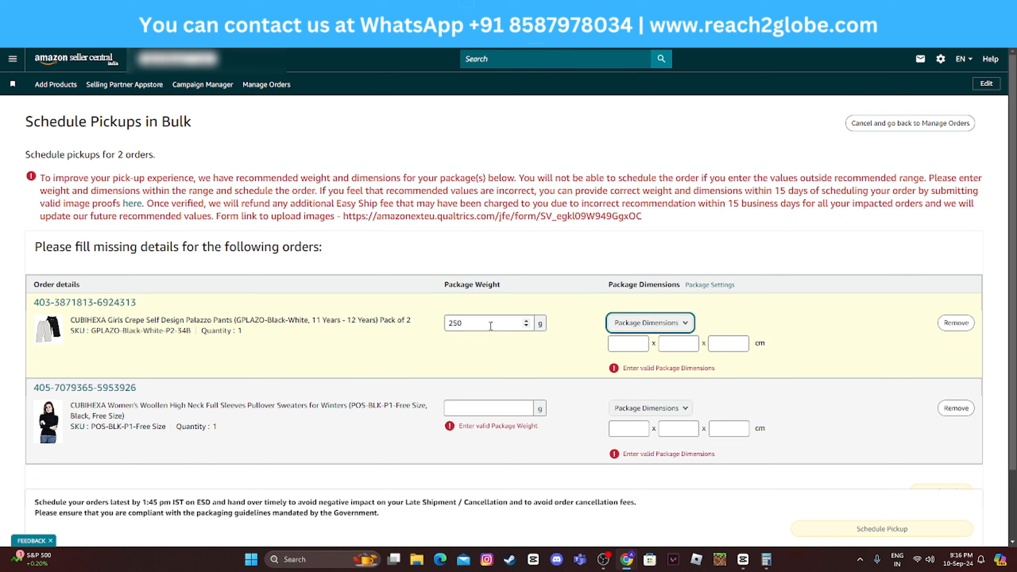
type("25")
key("Tab")
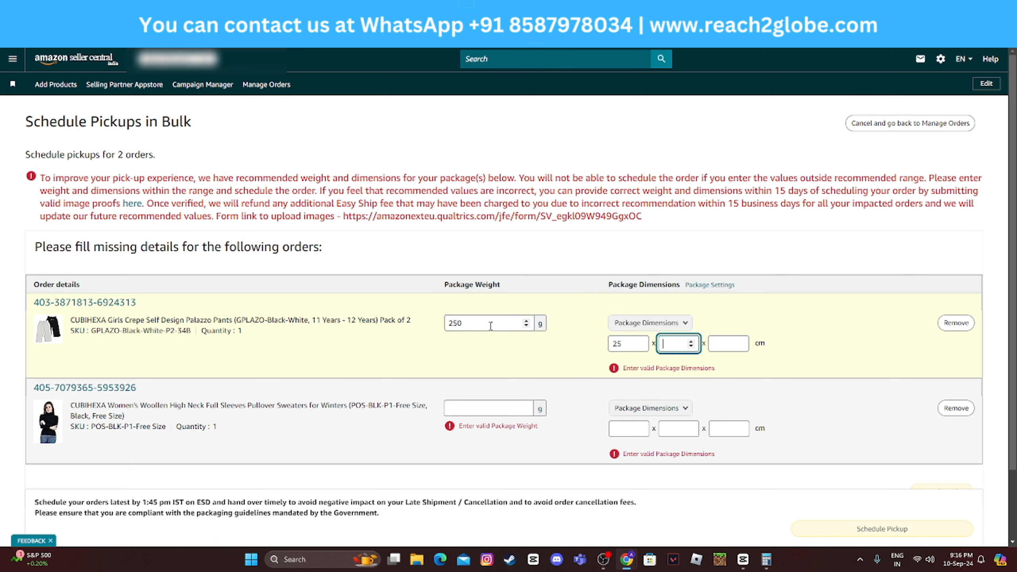
type("20")
key("Tab")
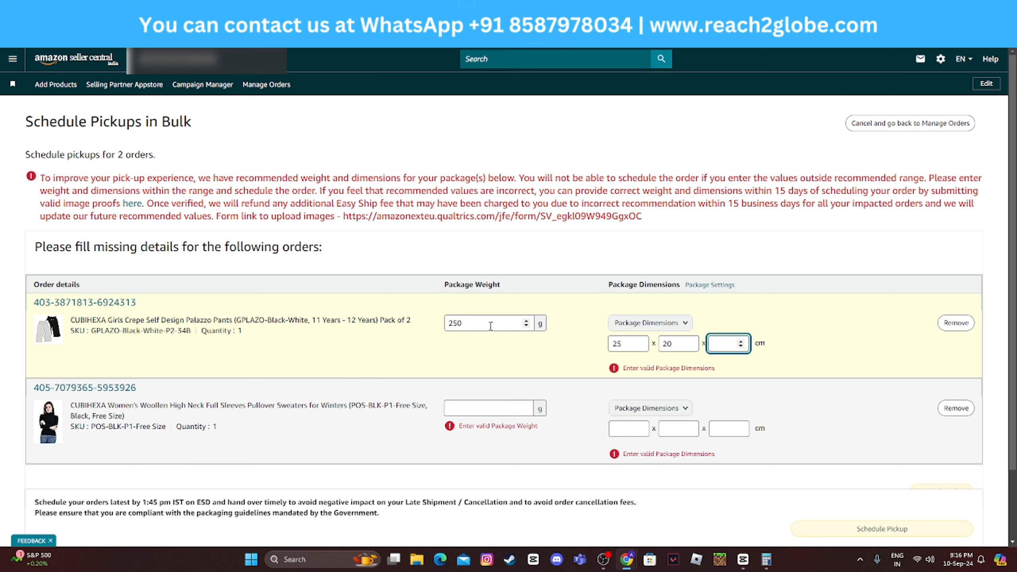
type("15")
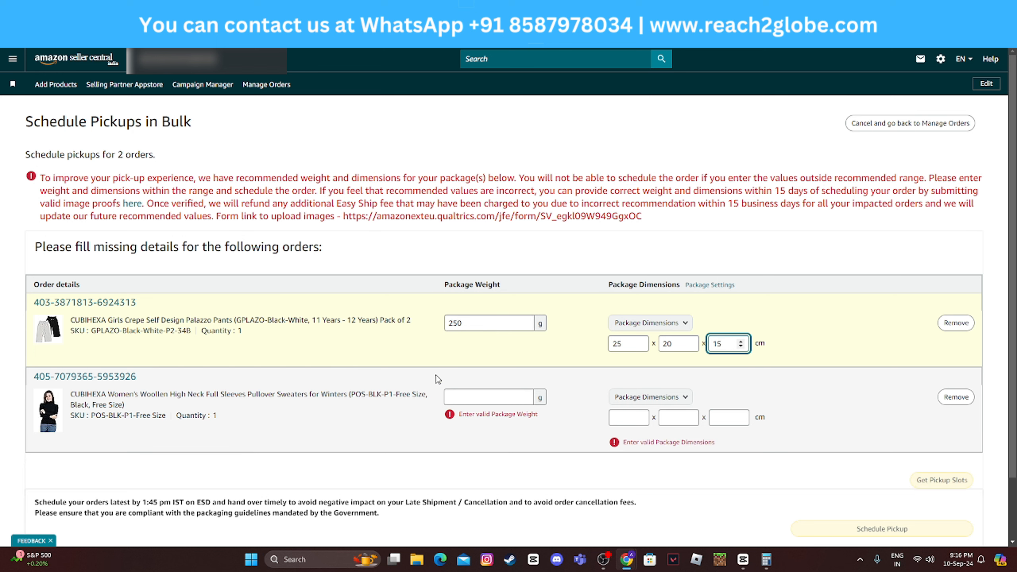
Give the pullover sweater order a package weight of 250 g and dimensions of 25 x 20 x 15 cm.
left_click(470, 393)
type("250")
key("Tab")
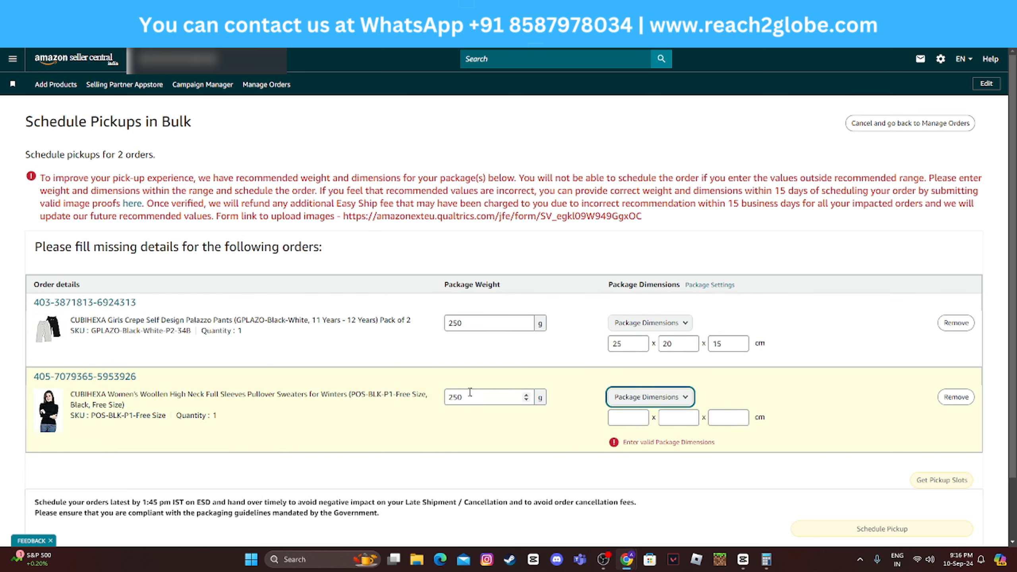
key("Tab")
type("25")
key("Tab")
type("20")
key("Tab")
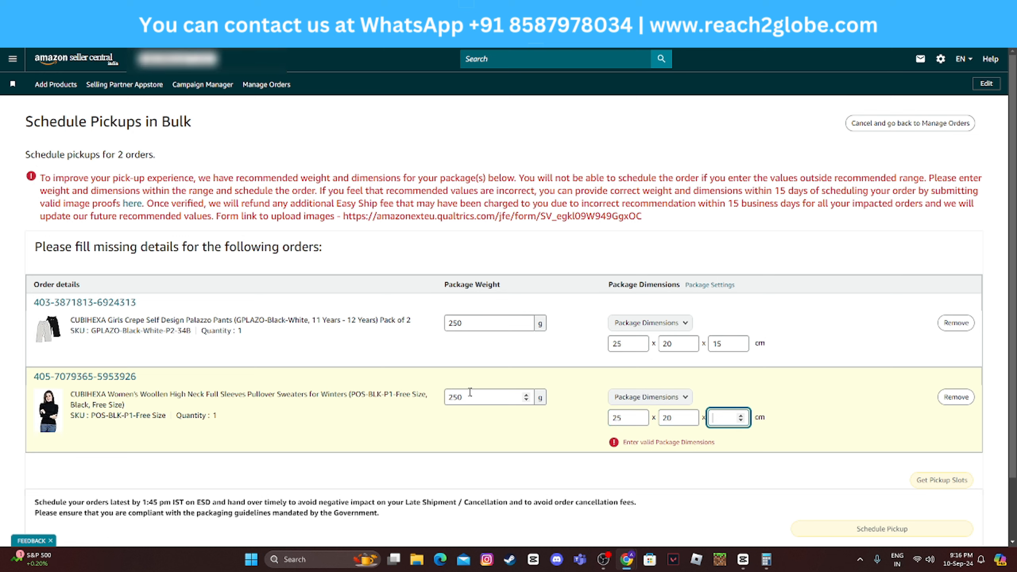
type("15")
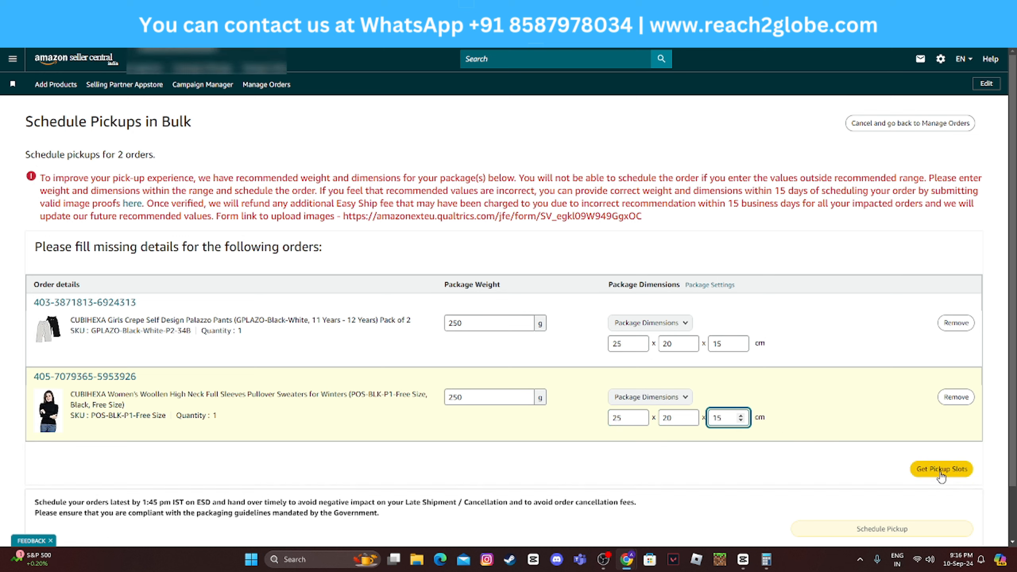
Request pickup slots for both orders and choose Wed, Sep 11 02:15 PM - 04:30 PM.
left_click(945, 469)
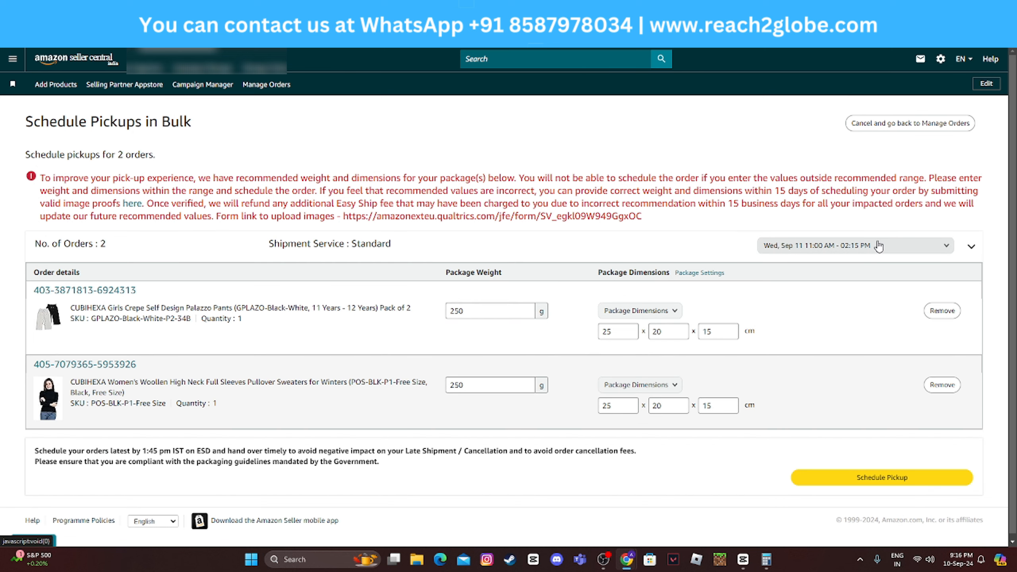
left_click(880, 251)
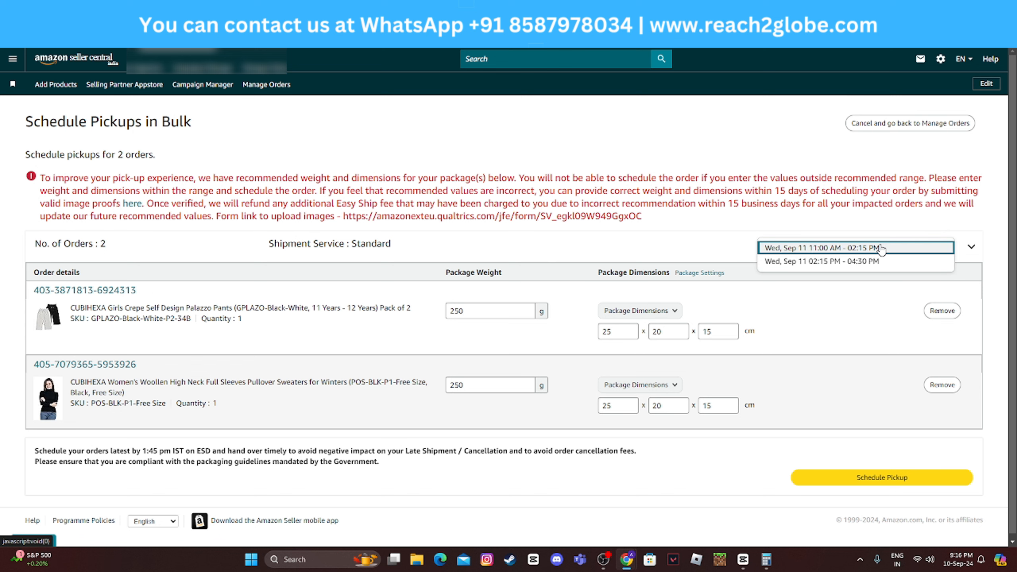
left_click(804, 263)
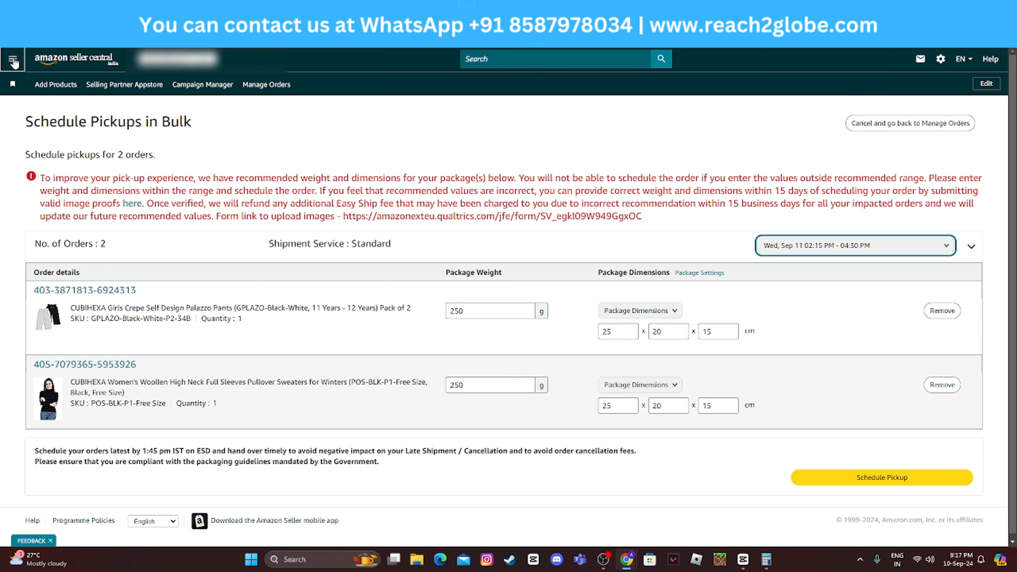
Open Upload Order Related Files and view the Schedule Pickup template, upload section and file history.
left_click(13, 60)
mouse_move(37, 168)
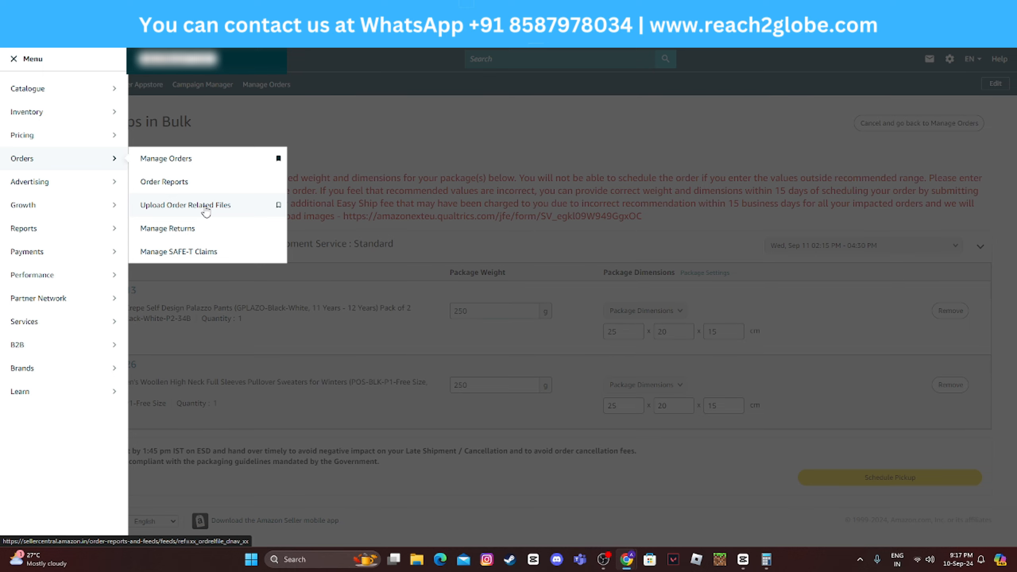
left_click(206, 211)
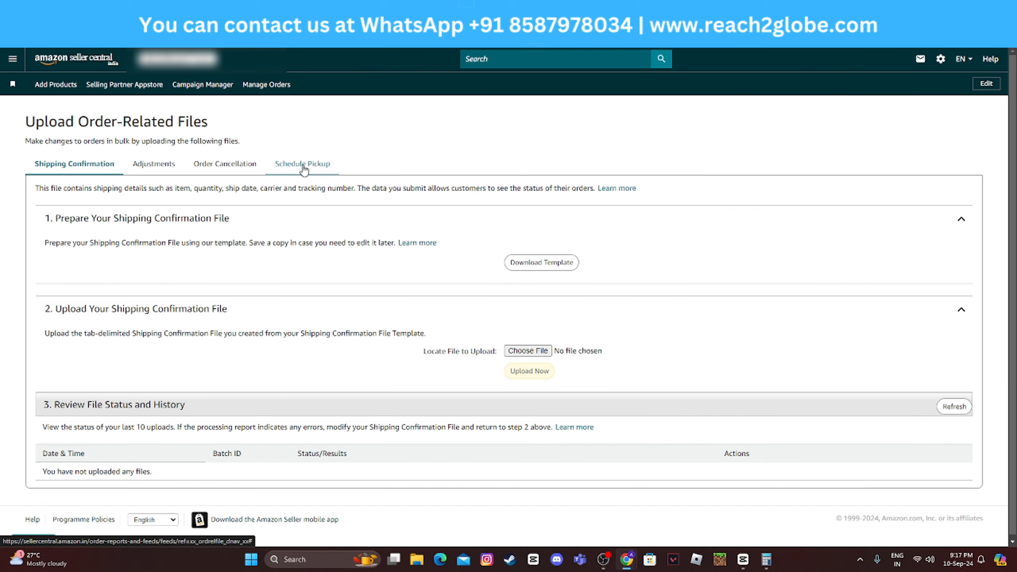
left_click(303, 168)
scroll(371, 375, "down", 3)
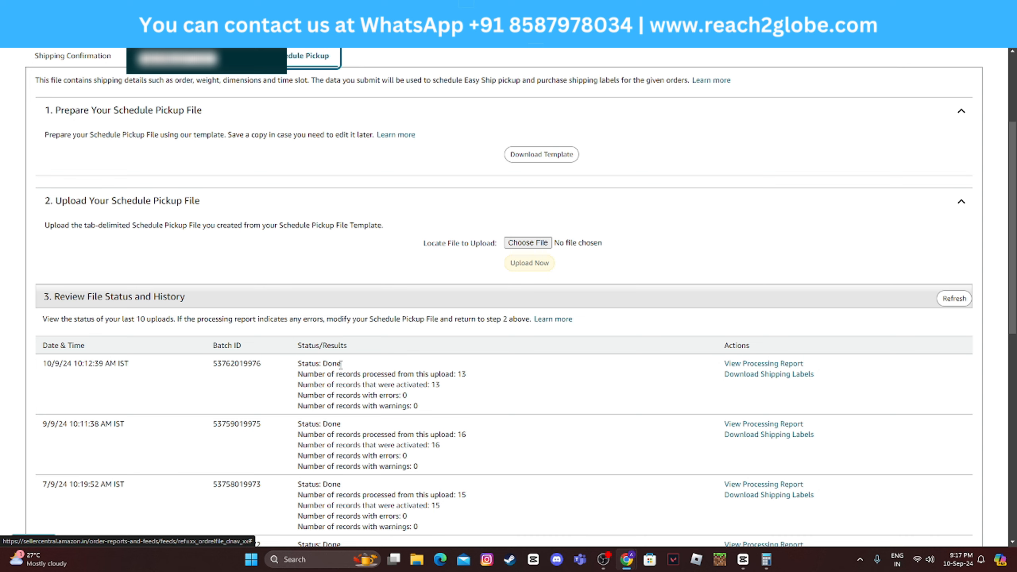
Refresh the Schedule Pickup upload history and examine the latest upload's date and processing results.
left_click(954, 298)
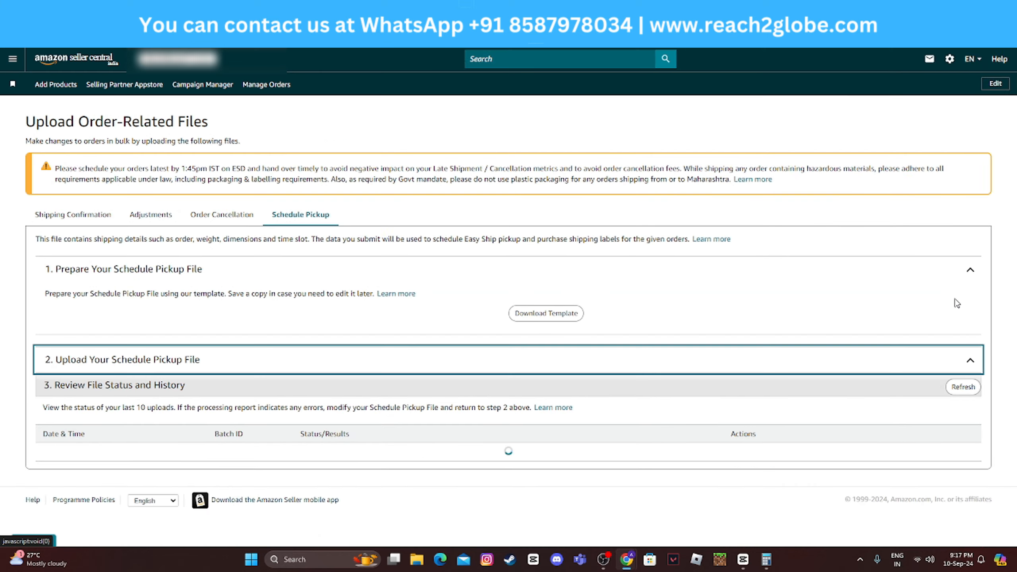
scroll(525, 443, "down", 5)
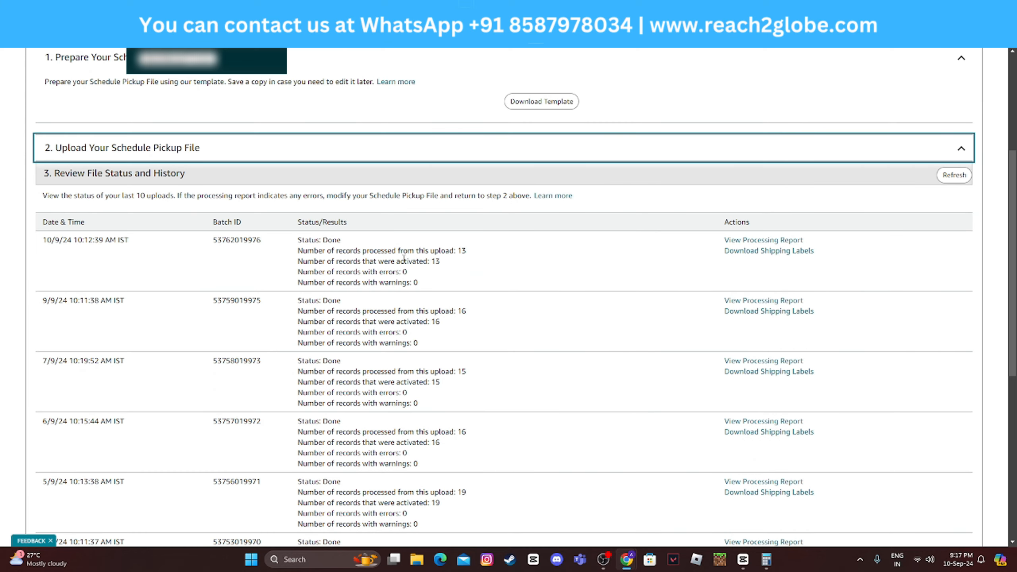
left_click_drag(49, 241, 129, 240)
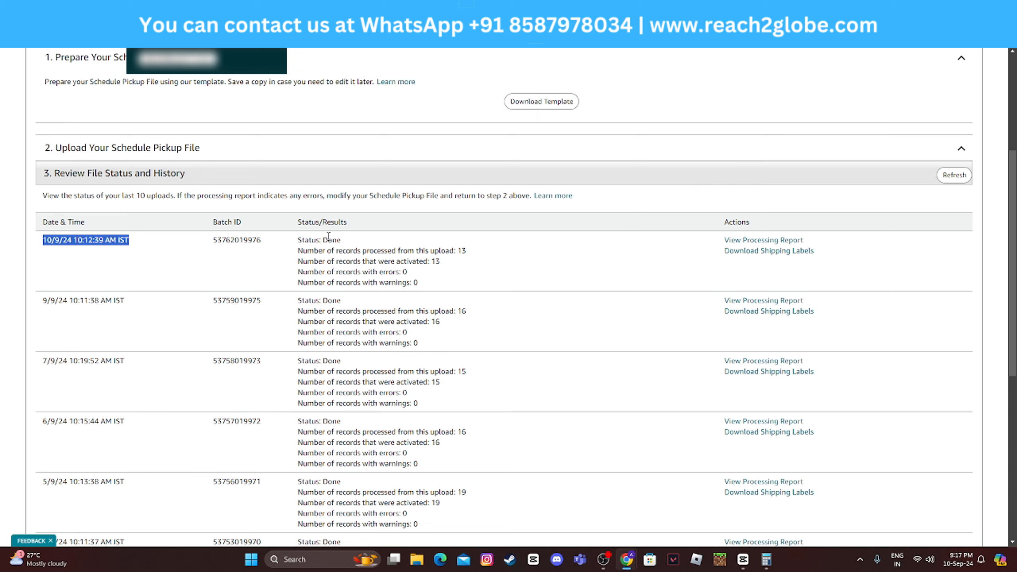
left_click_drag(329, 239, 373, 283)
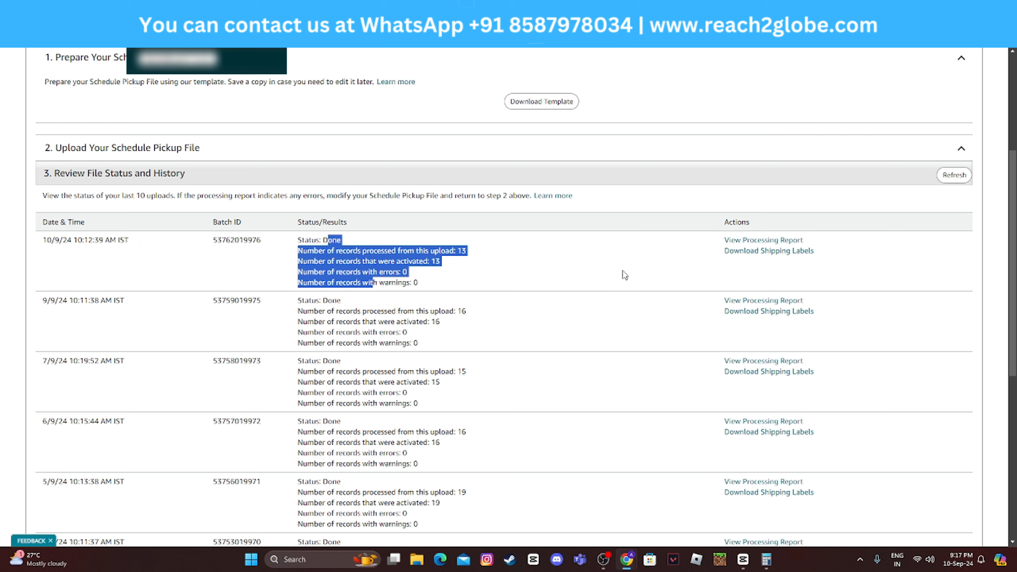
Download the shipping labels of the 10/9/24 upload as a PDF to the Desktop.
left_click(778, 255)
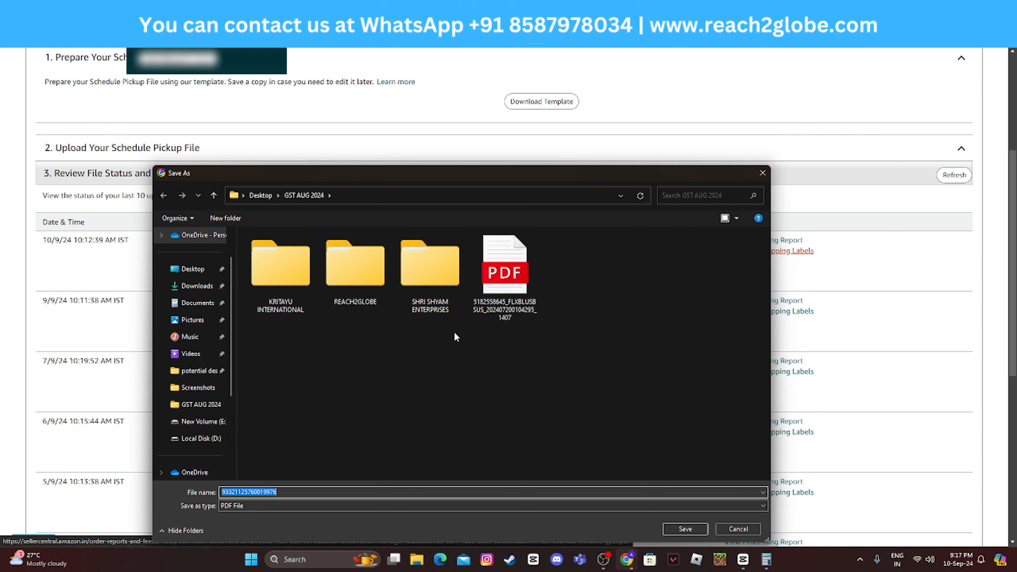
left_click(196, 269)
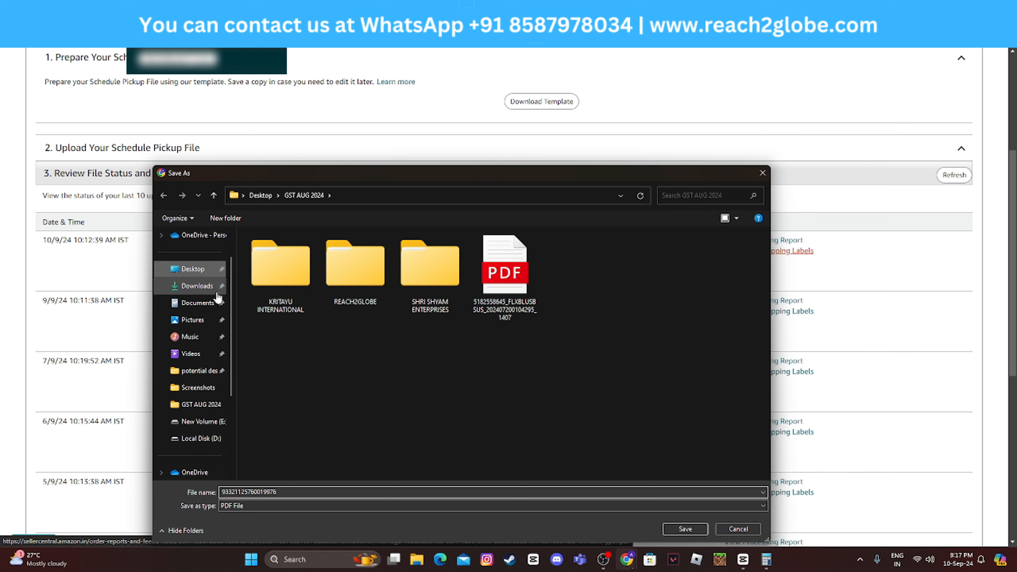
left_click(684, 528)
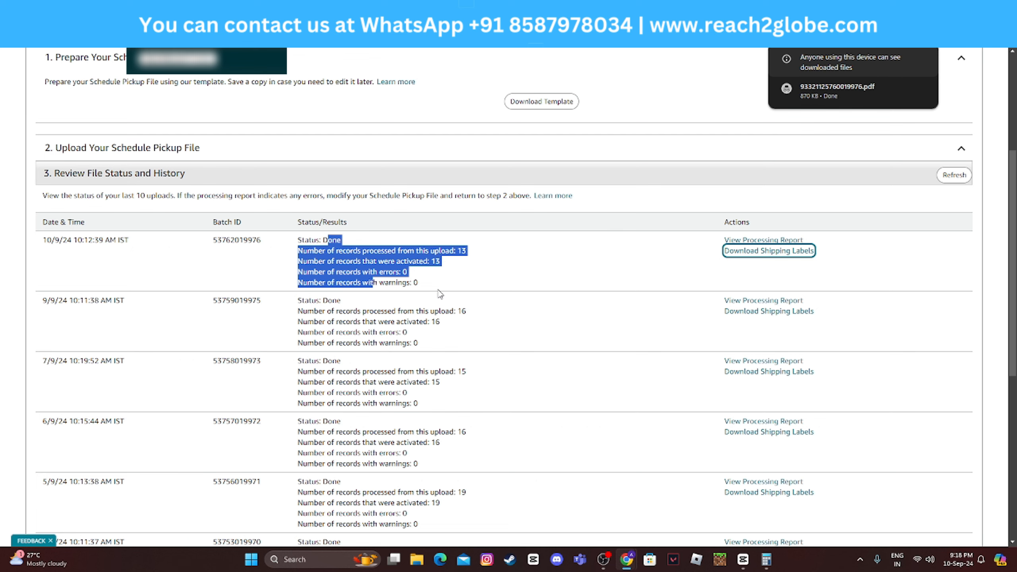
scroll(440, 294, "up", 5)
double_click(459, 239)
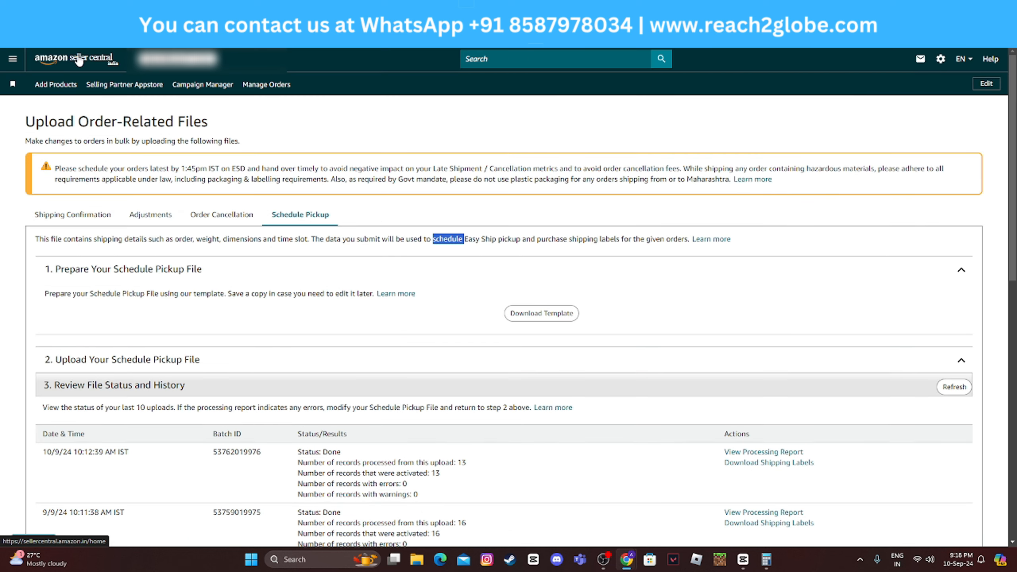
Leave the Schedule Pickup page and, in Manage Orders, browse the Easy Ship cancelled orders, the sent orders waiting for pickup and the shipped orders.
left_click(79, 60)
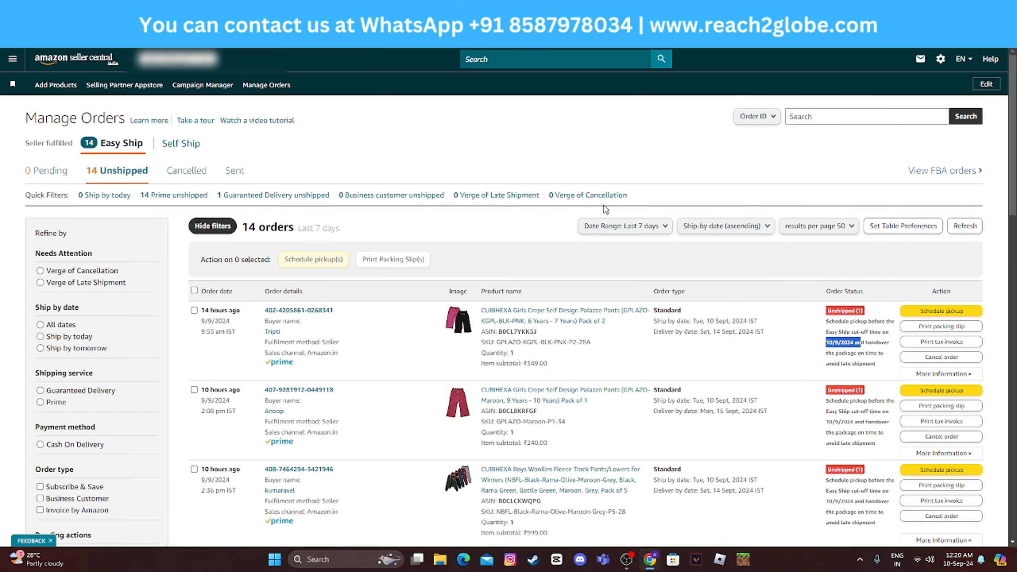
left_click(186, 176)
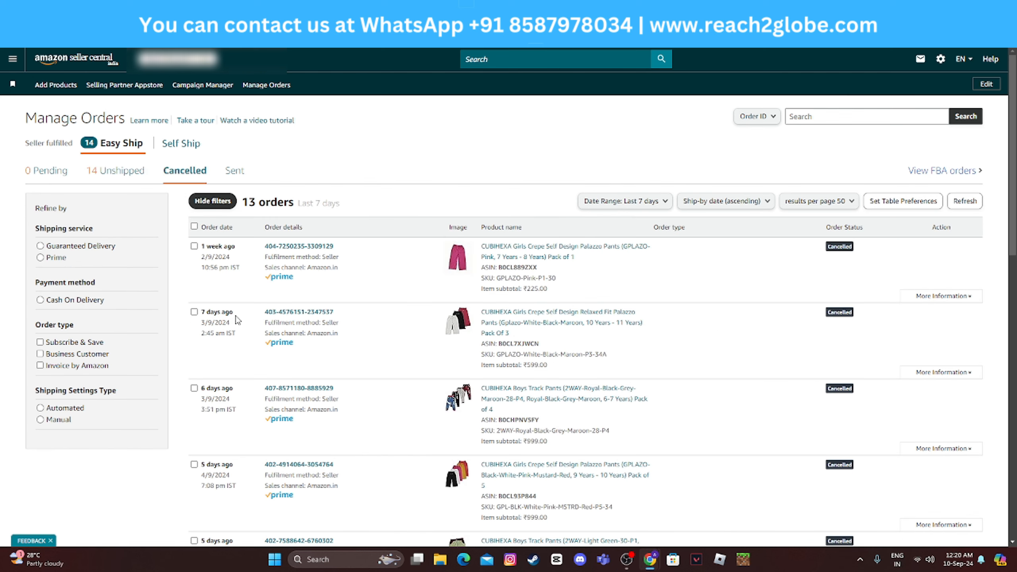
scroll(256, 394, "down", 10)
scroll(257, 394, "up", 10)
left_click(234, 175)
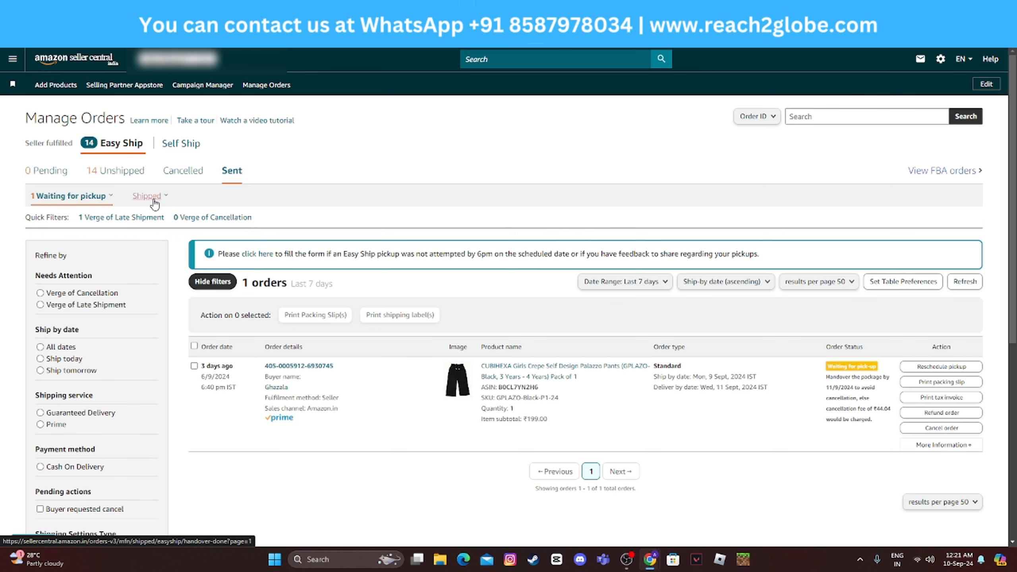
left_click(154, 203)
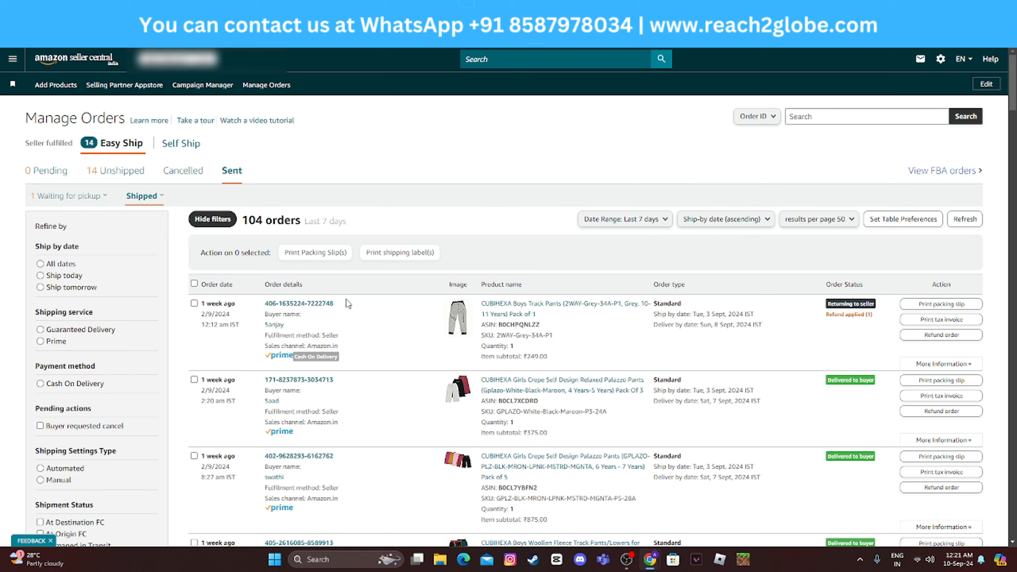
Search orders by the order ID copied from the fourth shipped order and view its details down to the package and tracking information.
scroll(349, 304, "down", 4)
left_click_drag(343, 387, 265, 384)
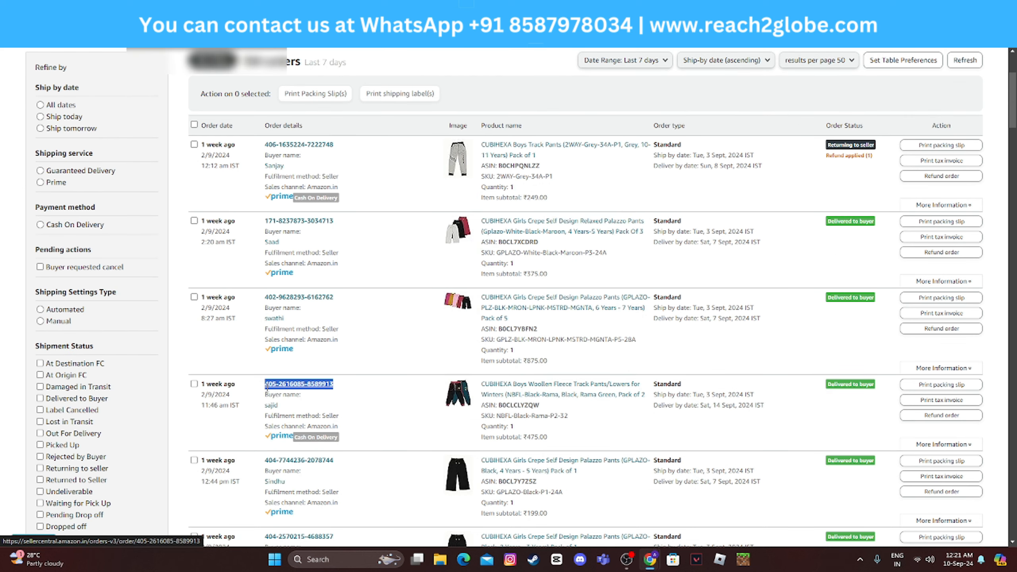
key("ctrl+c")
scroll(268, 394, "up", 4)
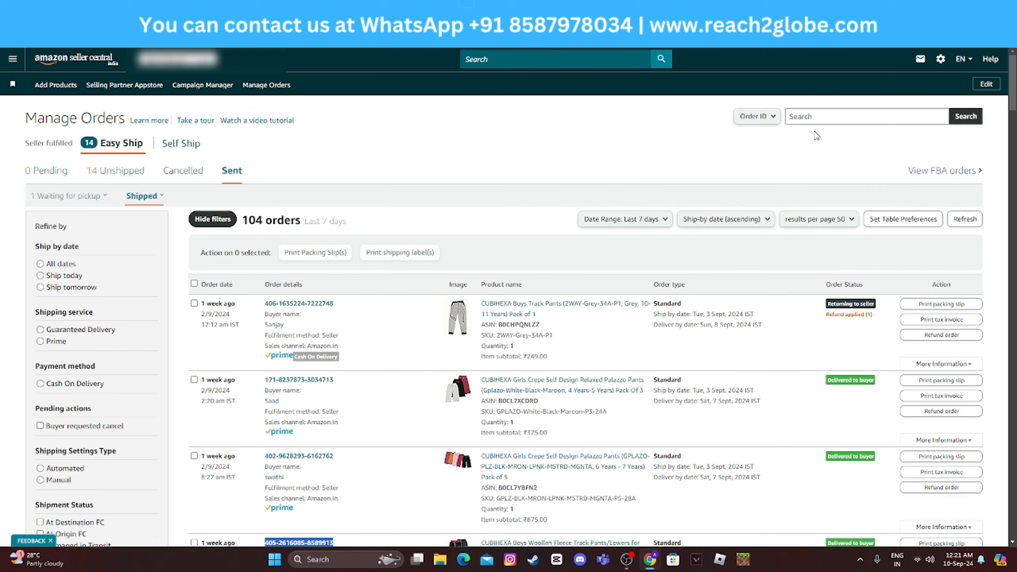
left_click(864, 116)
key("ctrl+v")
left_click(964, 116)
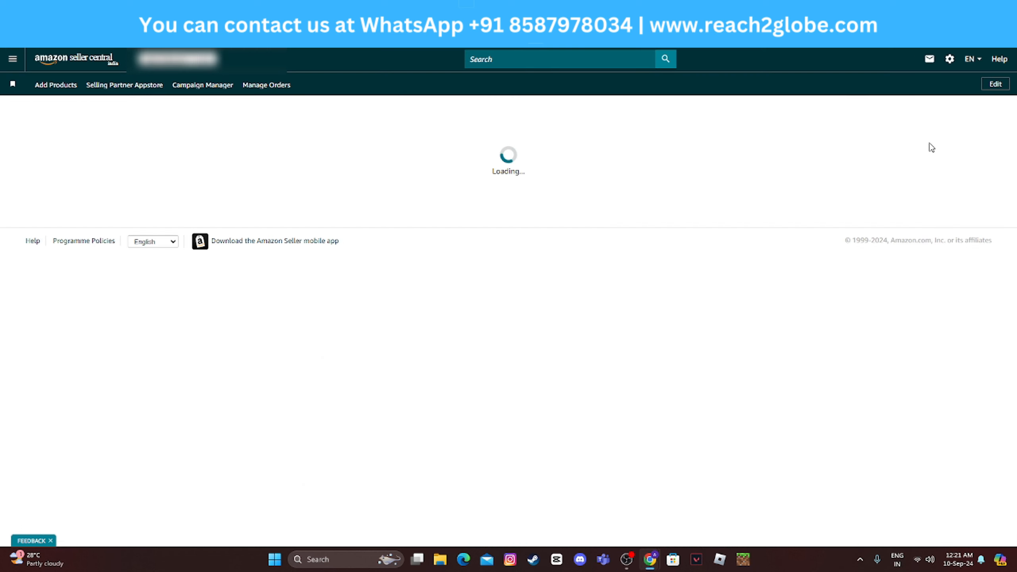
scroll(585, 269, "down", 3)
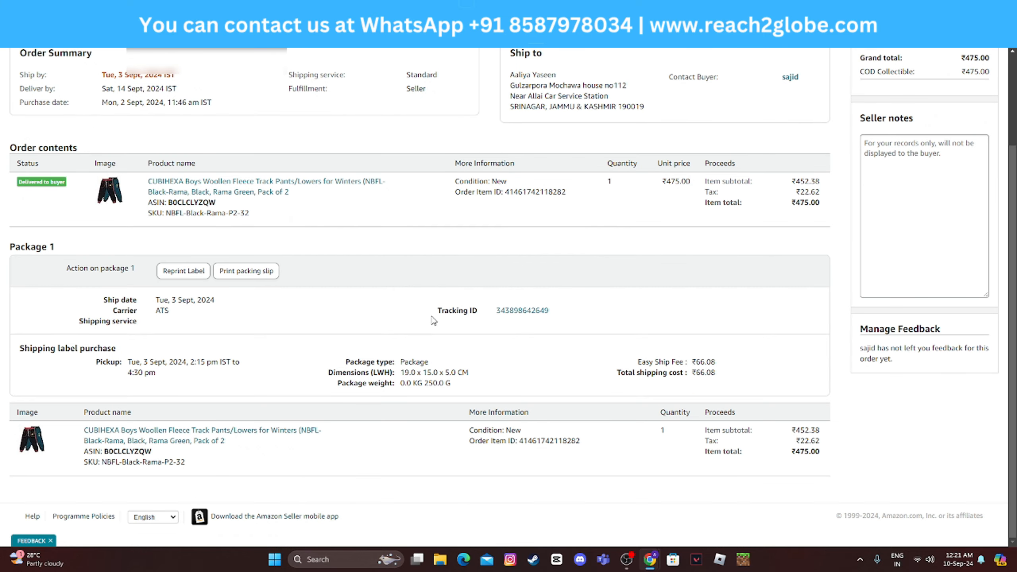
Return to the shipped orders, dismiss the Easy Ship introduction and search for B0CL7XCDRD with the search type set to Order ID.
key("alt+Left")
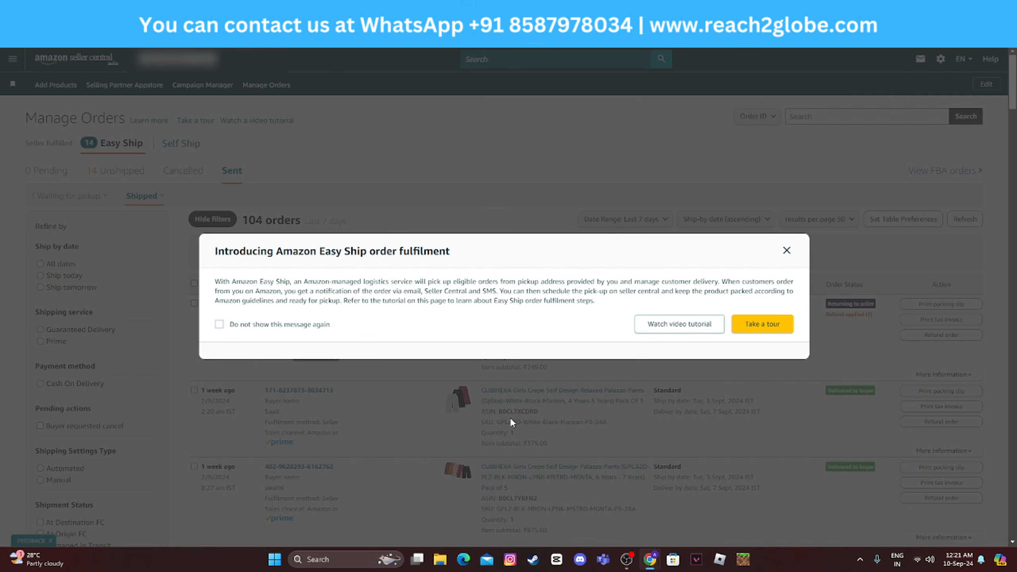
left_click(785, 250)
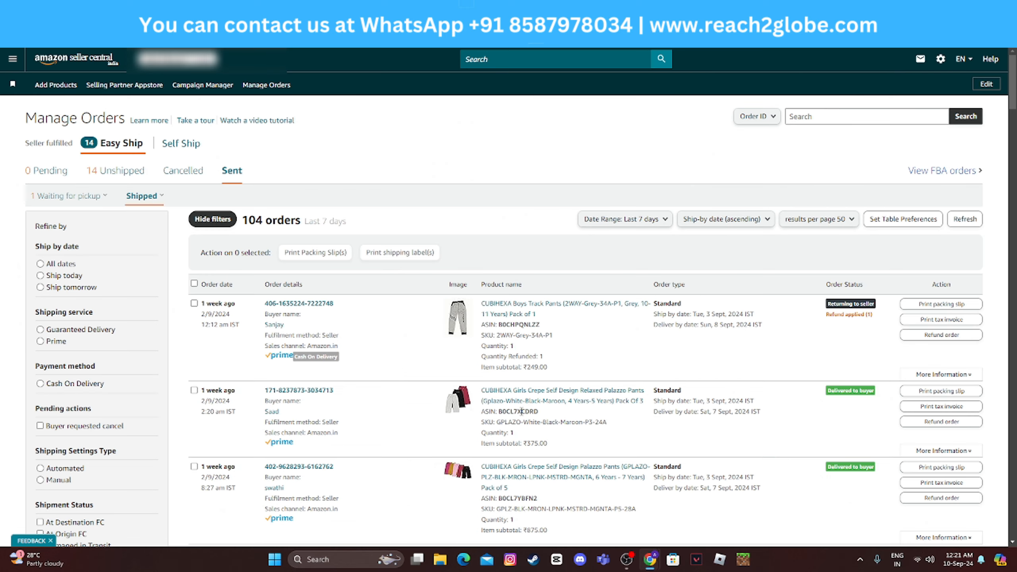
double_click(521, 411)
left_click(841, 116)
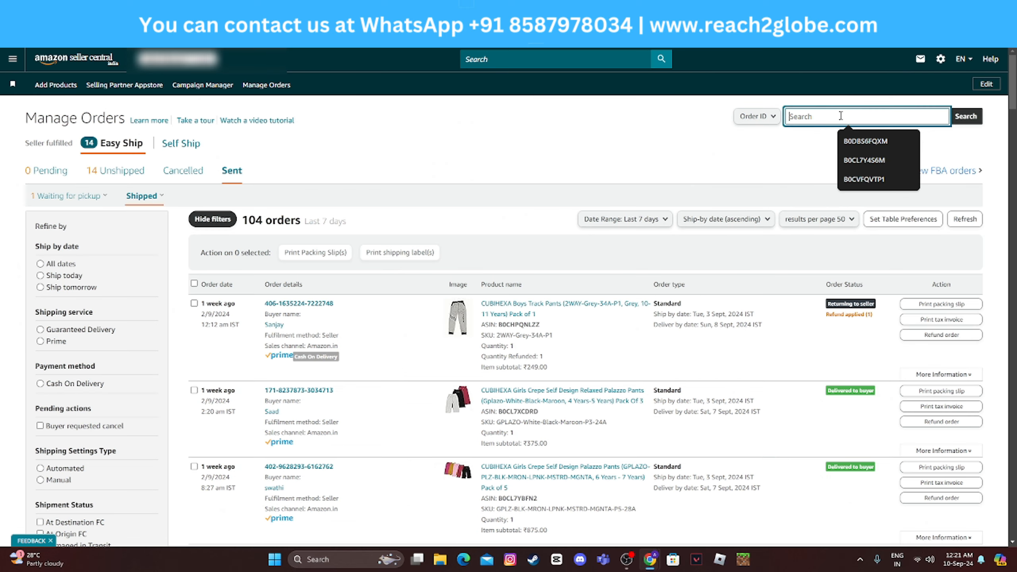
left_click(772, 116)
left_click(809, 118)
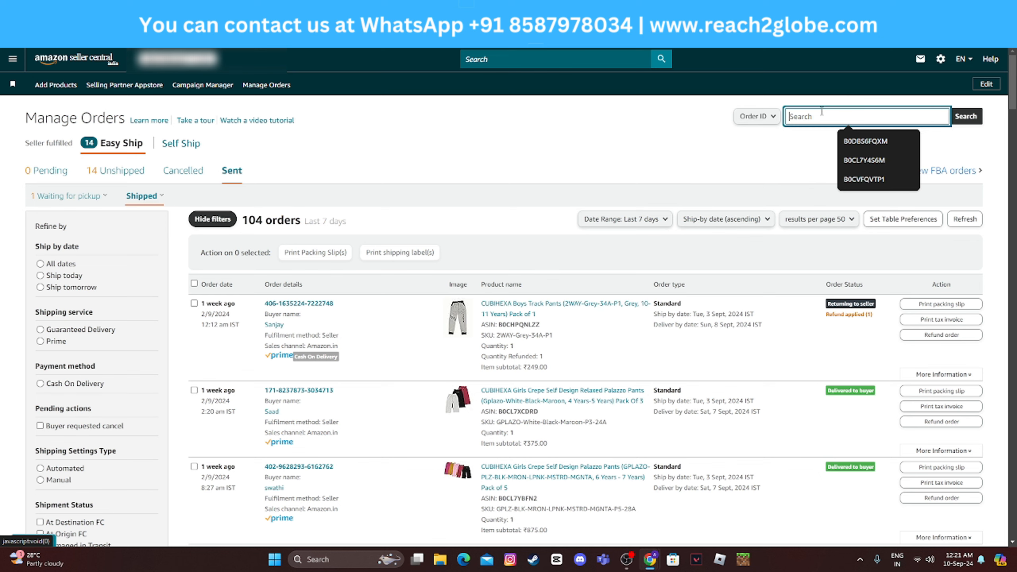
key("ctrl+v")
left_click(965, 116)
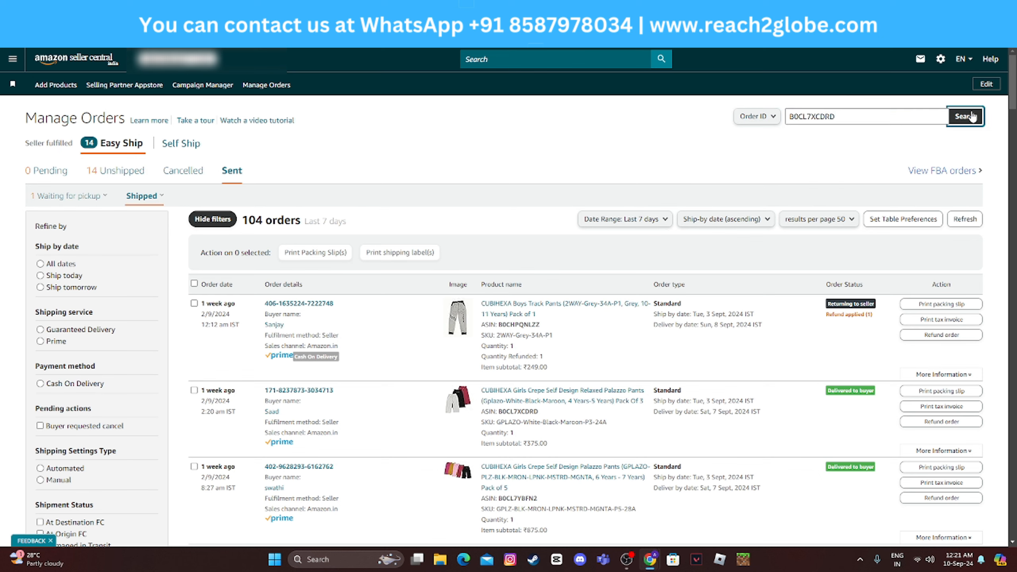
View the available order search types, date ranges and results-per-page options without changing any of them.
left_click(775, 117)
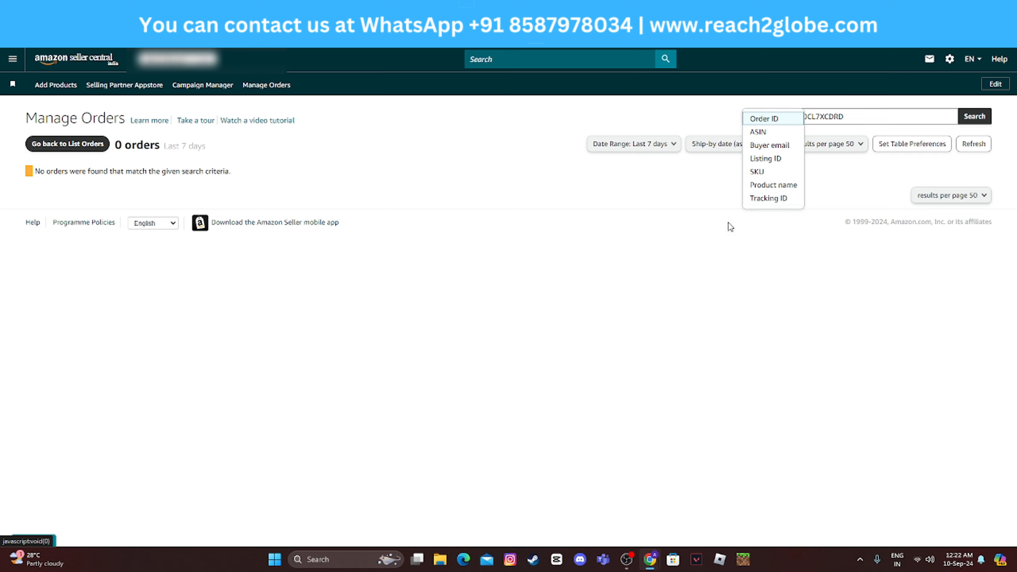
left_click(648, 226)
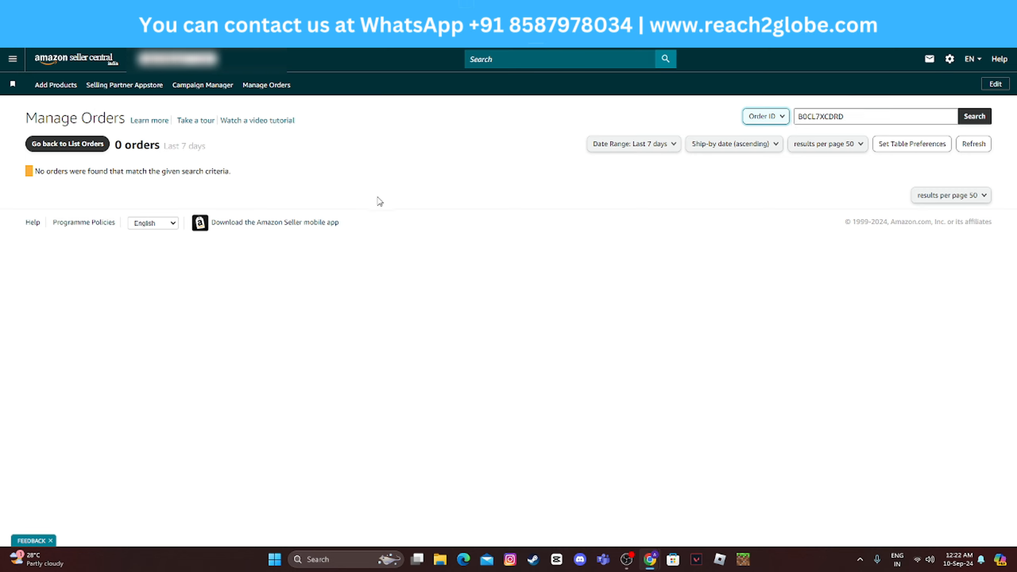
left_click(647, 145)
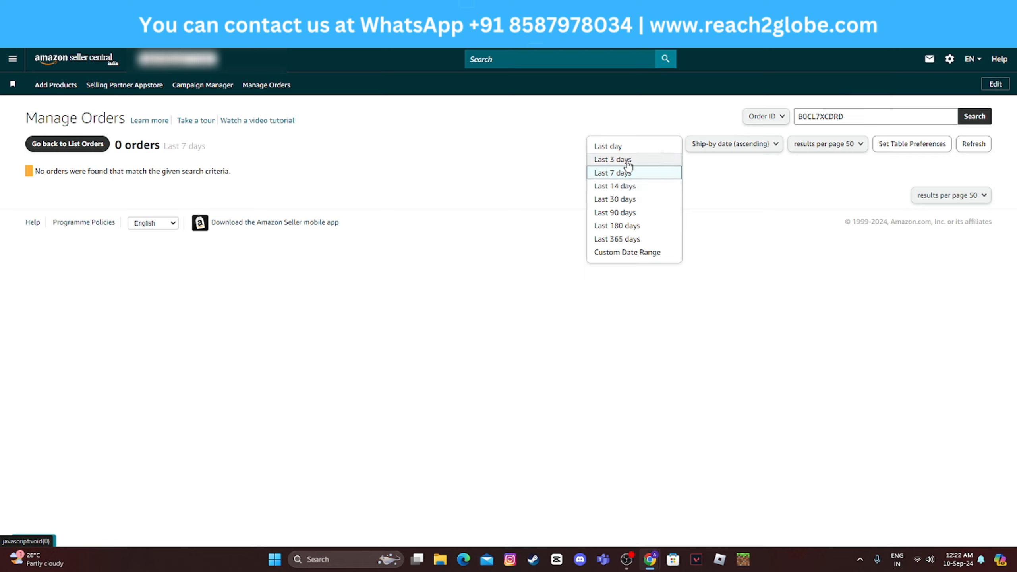
left_click(746, 219)
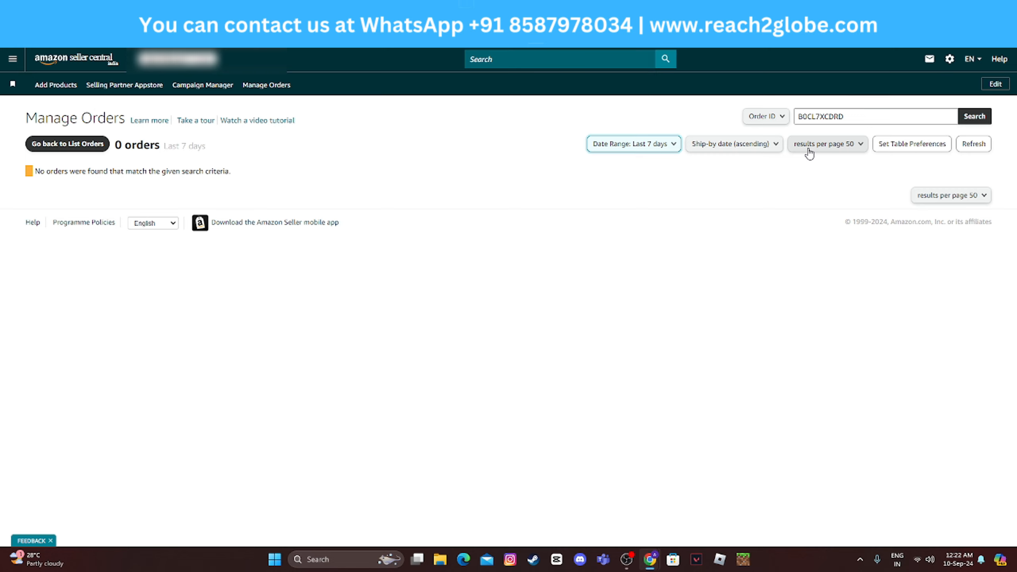
left_click(809, 152)
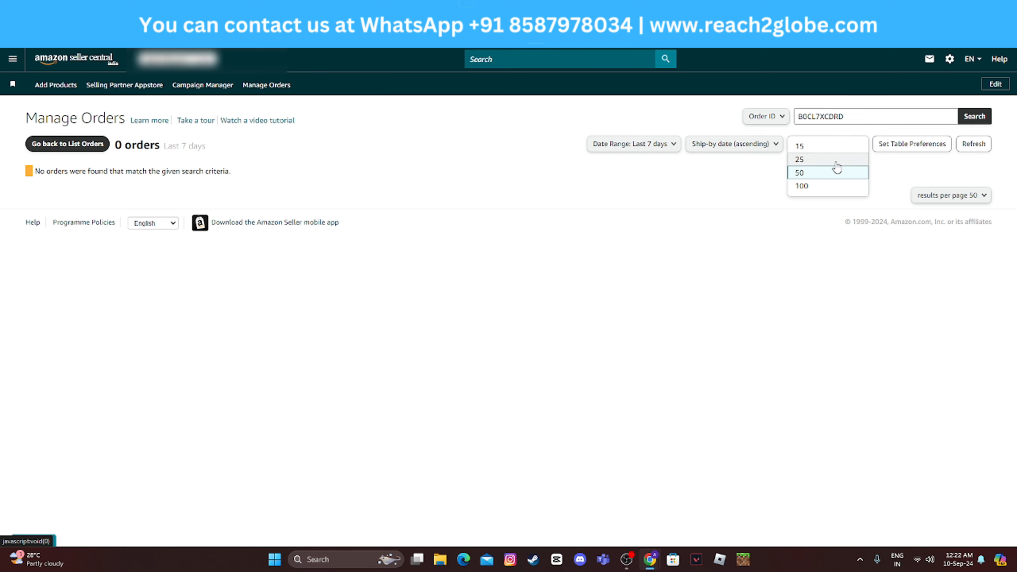
left_click(896, 172)
View the Manage Orders table preferences, leave them without saving and refresh the order list.
left_click(907, 144)
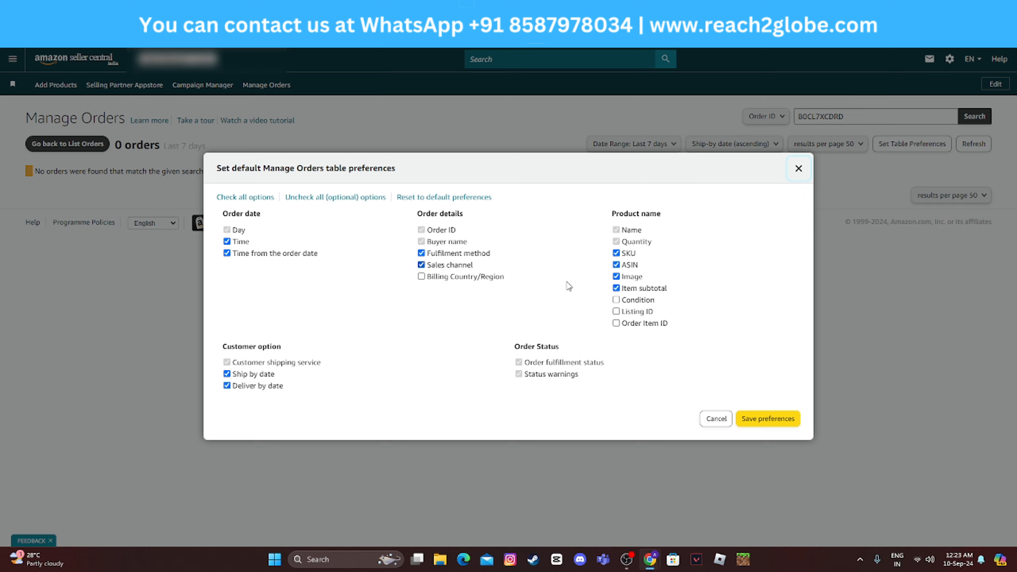
left_click(717, 419)
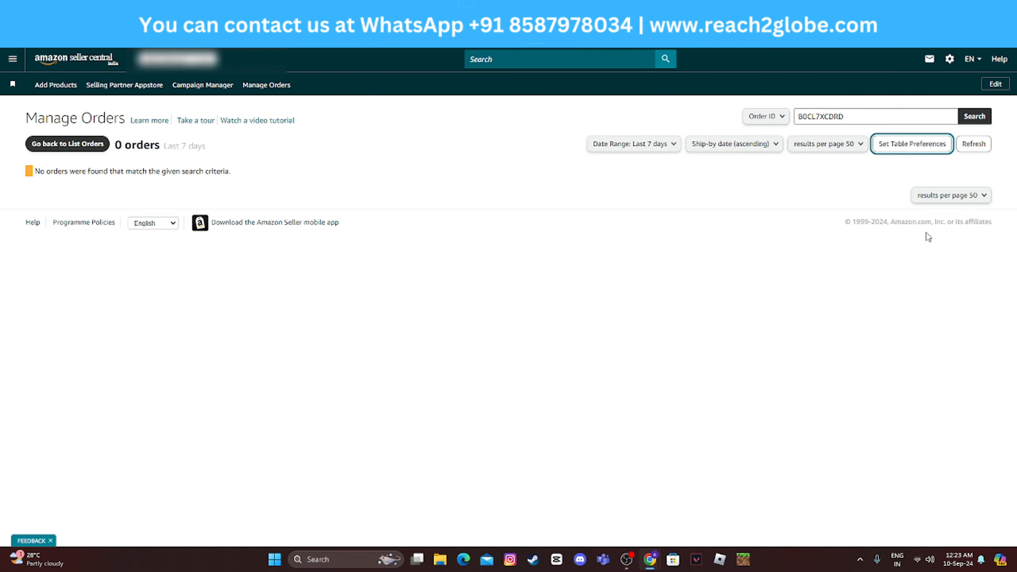
left_click(972, 143)
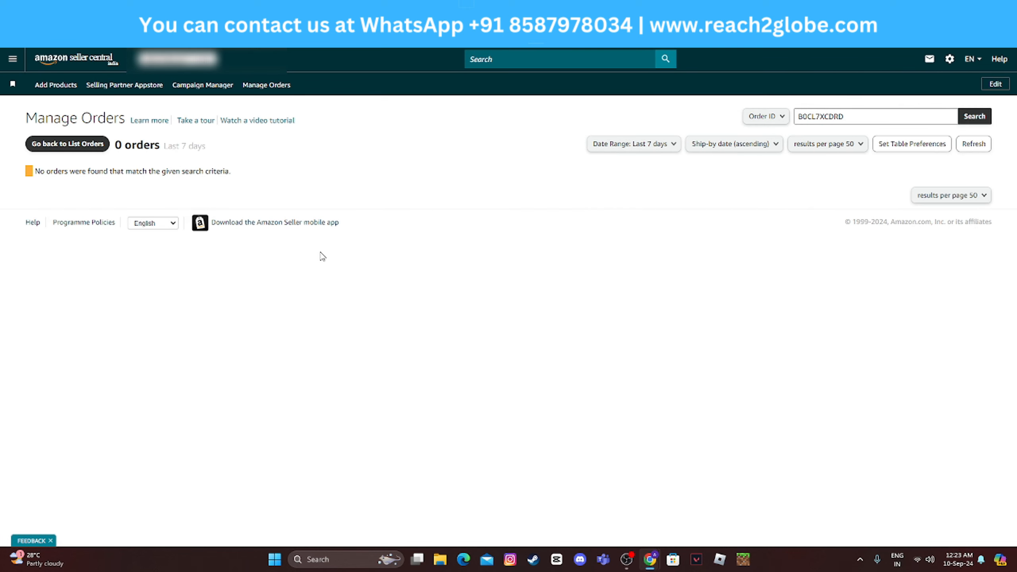
Go back to the home page and open Order Reports to view the All Orders report request section.
left_click(100, 61)
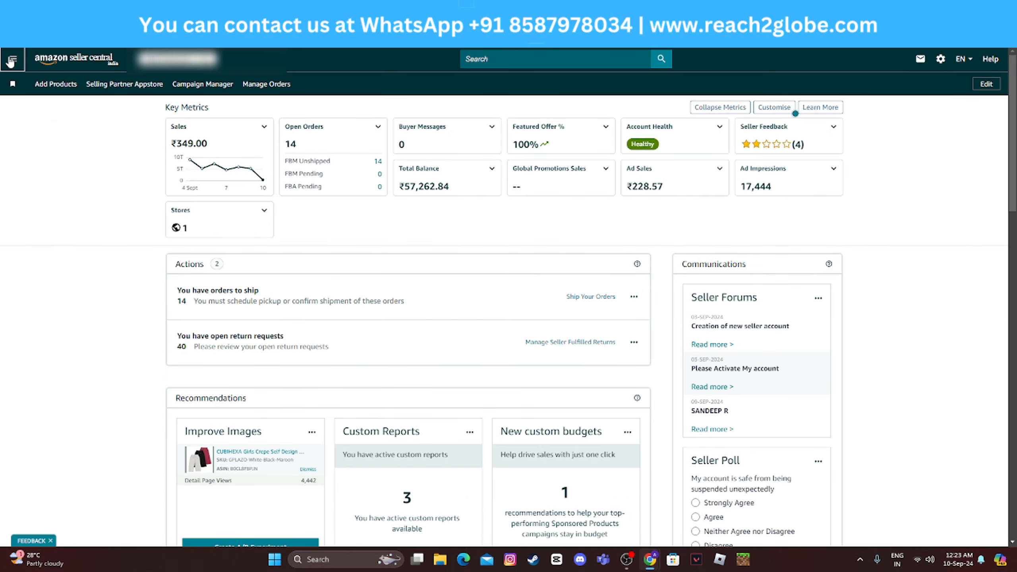
left_click(11, 61)
mouse_move(40, 168)
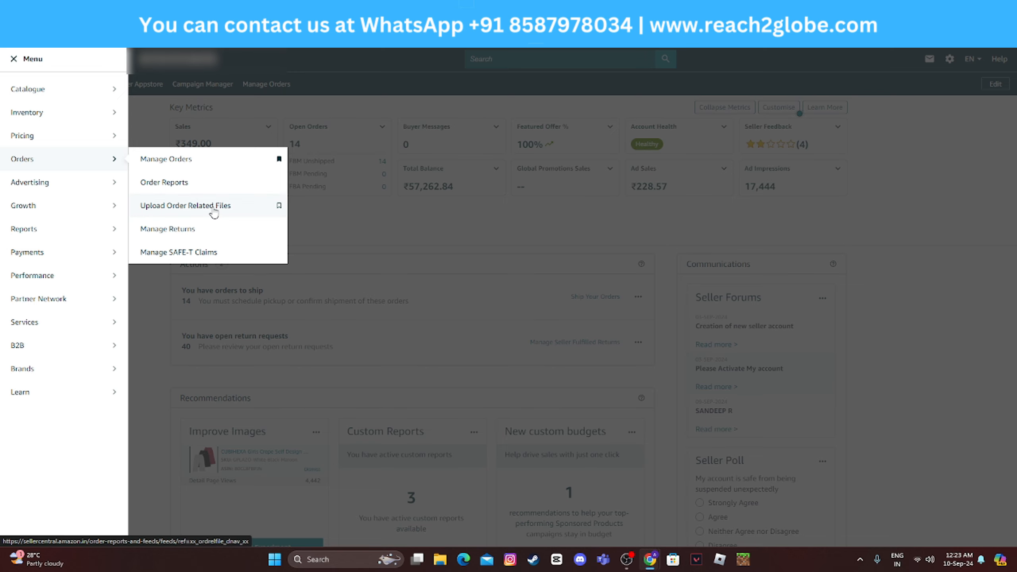
left_click(183, 183)
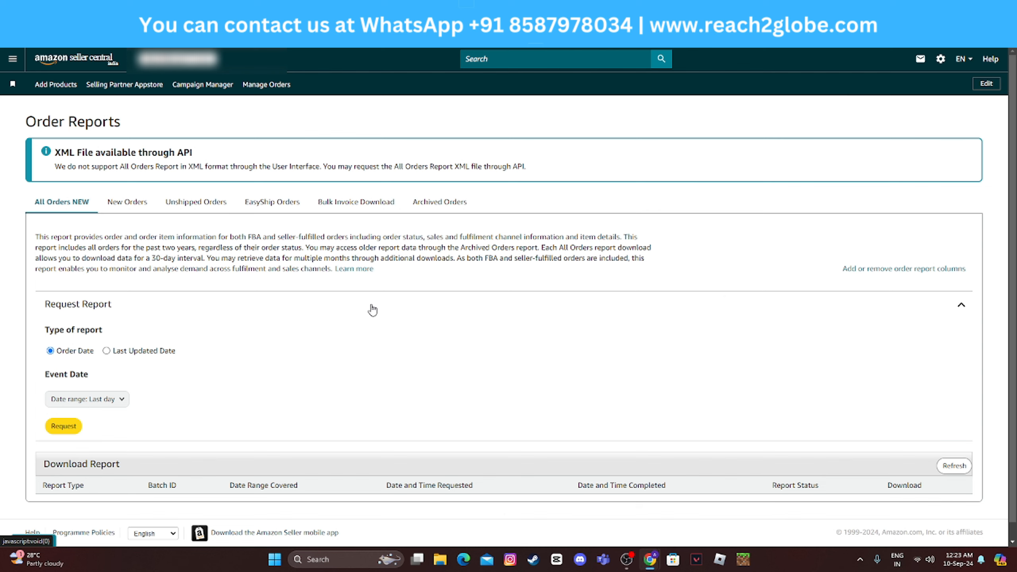
scroll(372, 310, "down", 1)
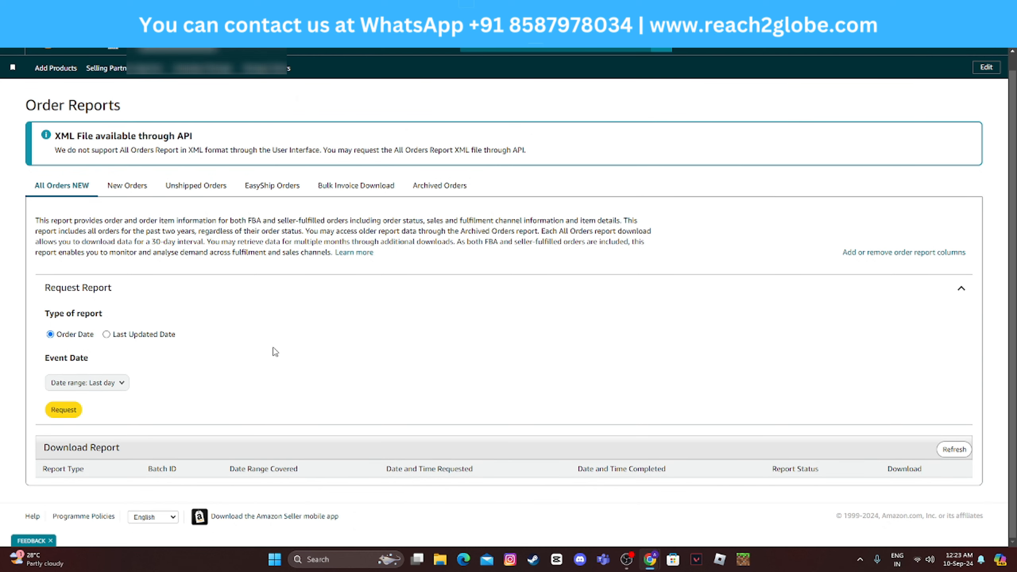
Set the All Orders report type to Last Updated Date, view its date range options, and look at the New Orders report.
left_click(105, 382)
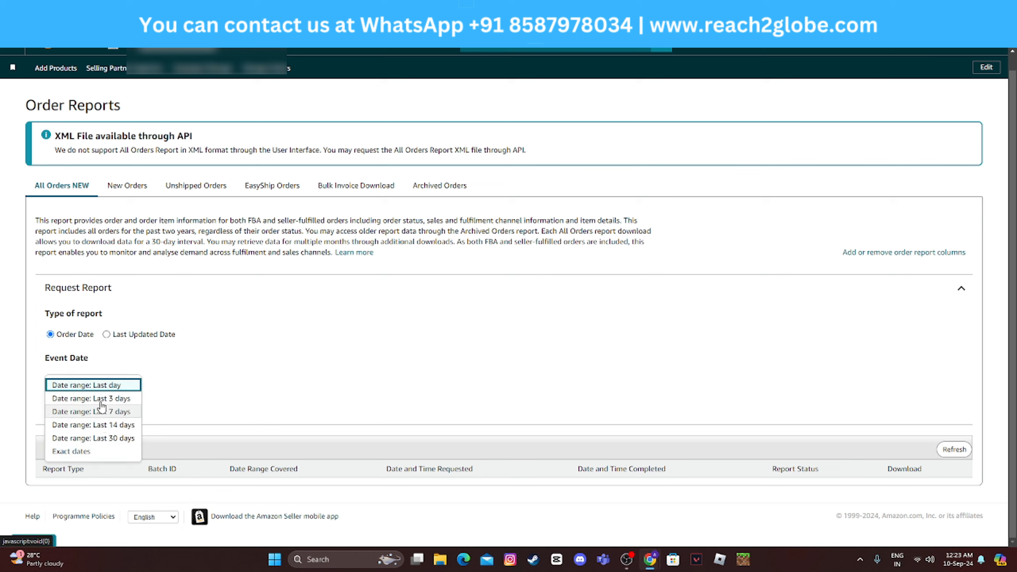
left_click(198, 395)
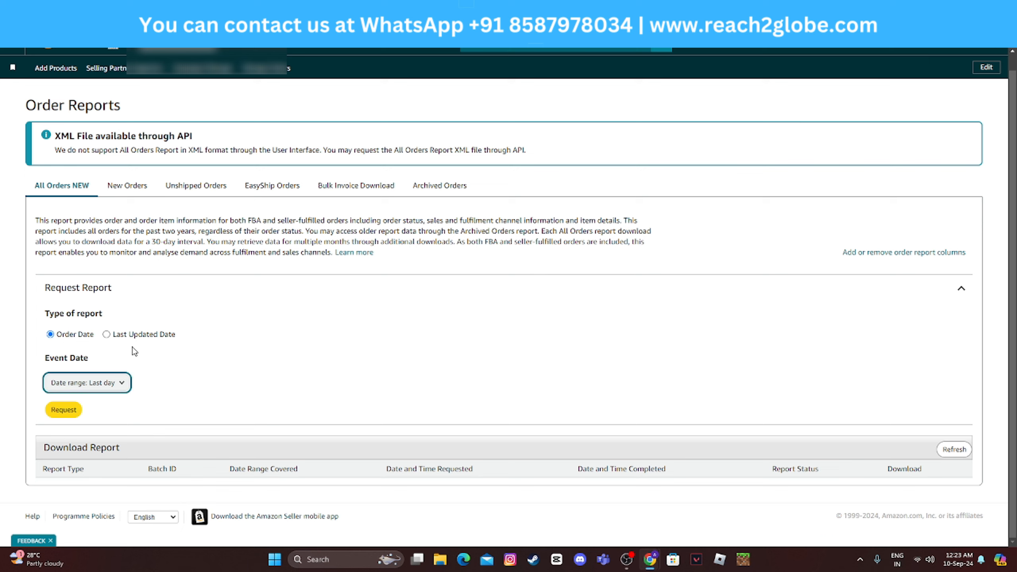
left_click(109, 333)
left_click(107, 334)
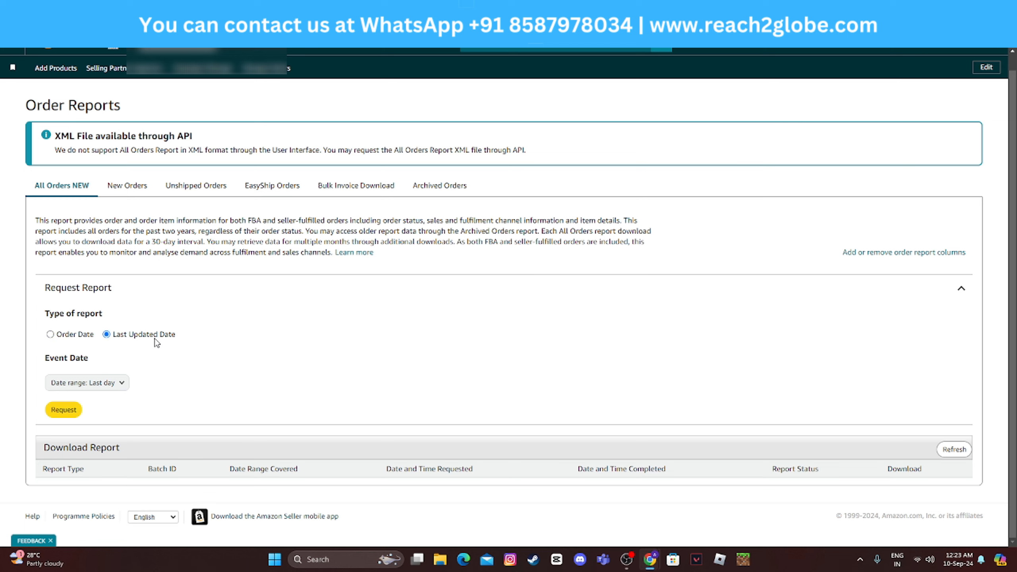
left_click(108, 383)
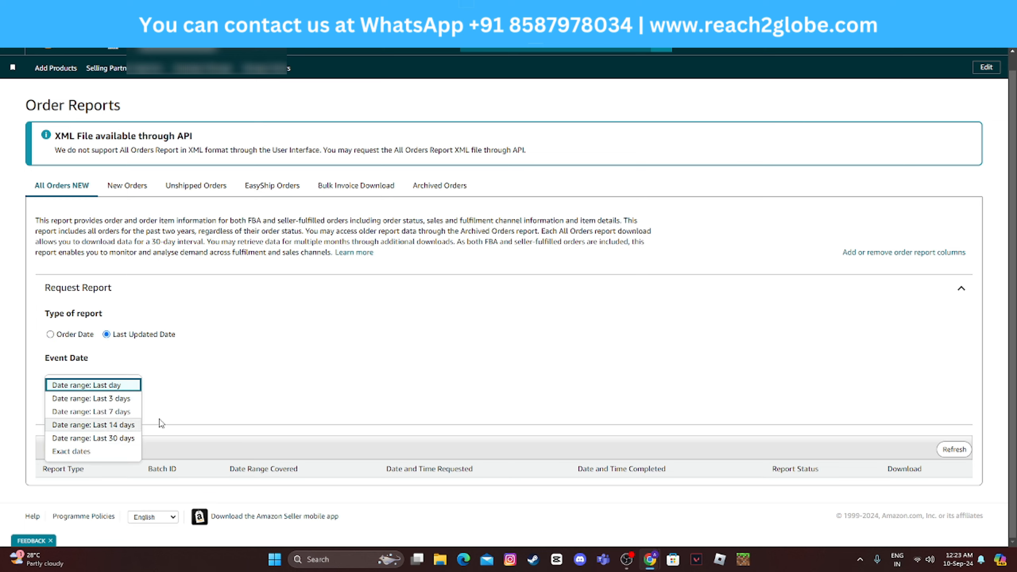
left_click(256, 374)
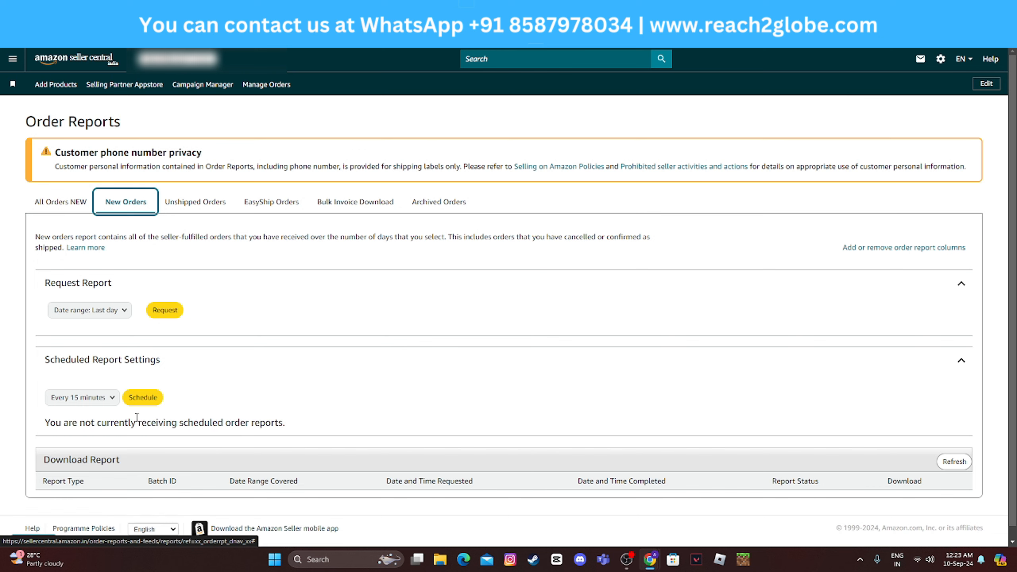
Look at the Unshipped Orders report, request an EasyShip Orders report with shipment status Waiting for pickup, and refresh the download list.
left_click(196, 203)
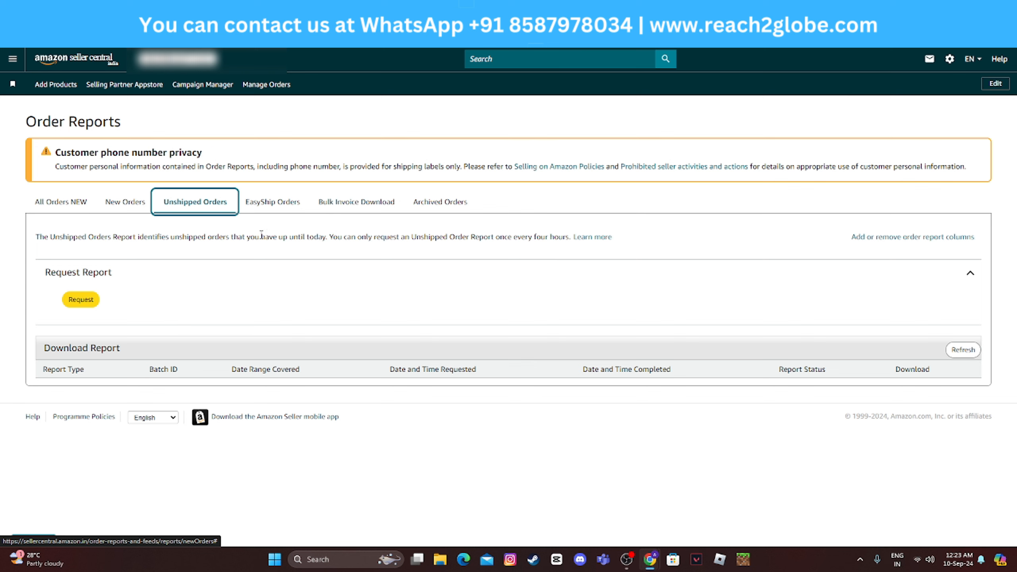
left_click(272, 210)
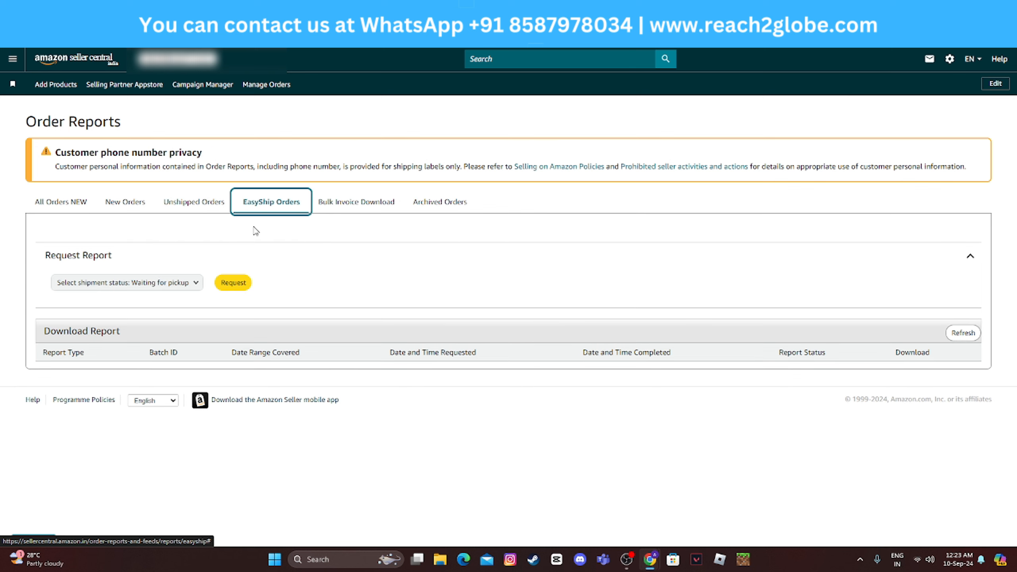
left_click(157, 284)
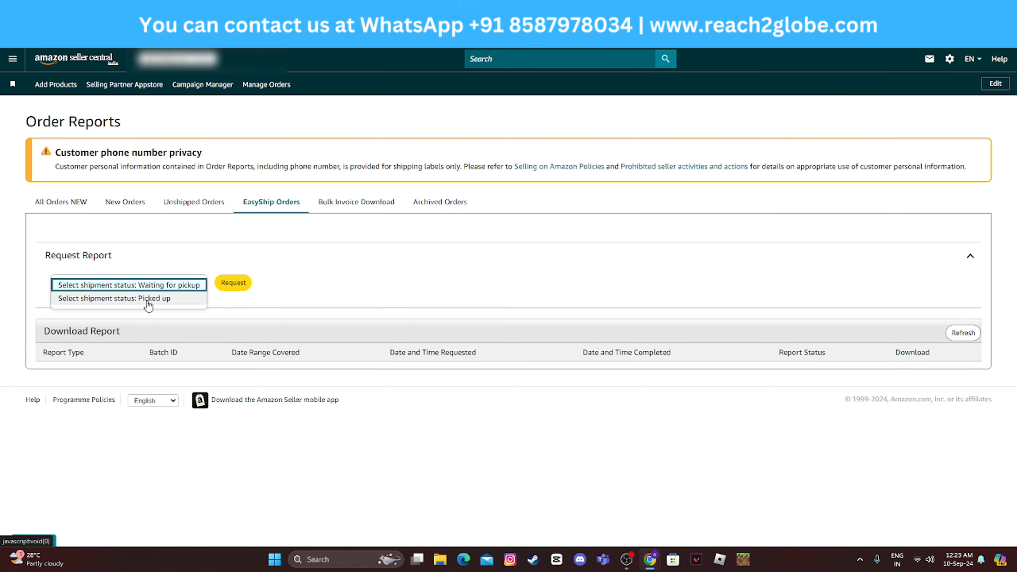
left_click(128, 284)
left_click(231, 282)
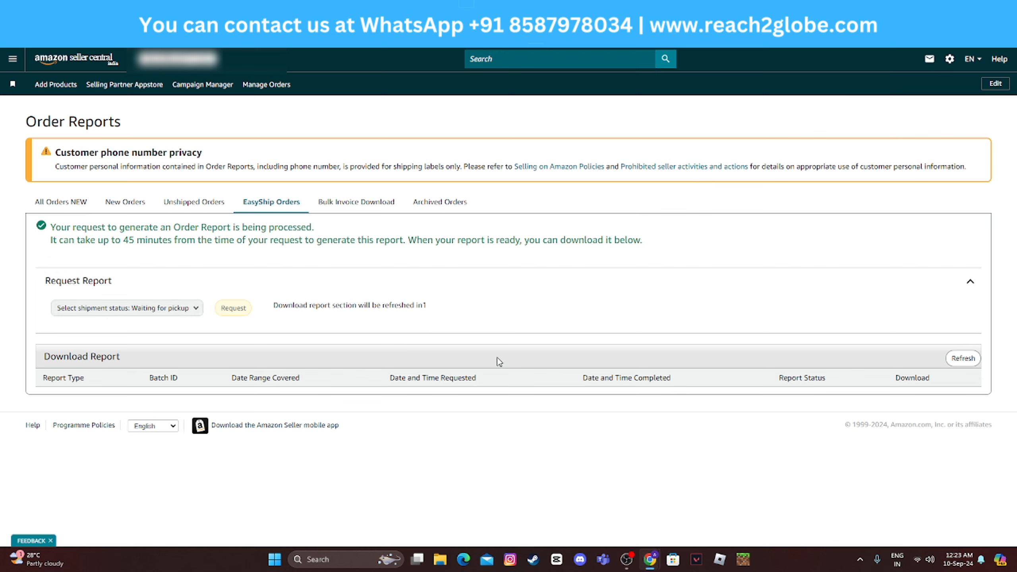
left_click(958, 359)
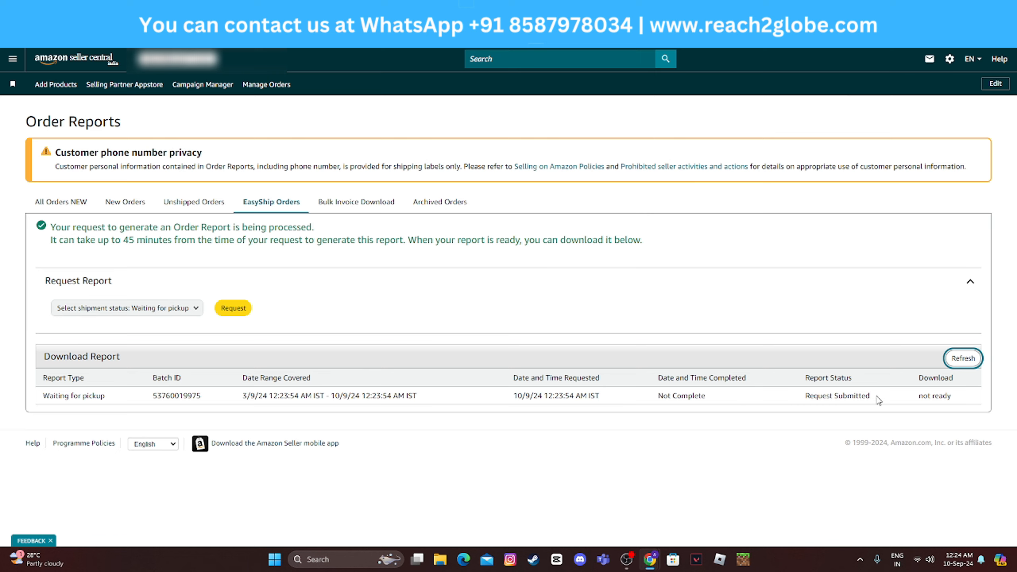
Request an EasyShip Orders report with shipment status Picked up and day range 30, and refresh the download list.
double_click(851, 397)
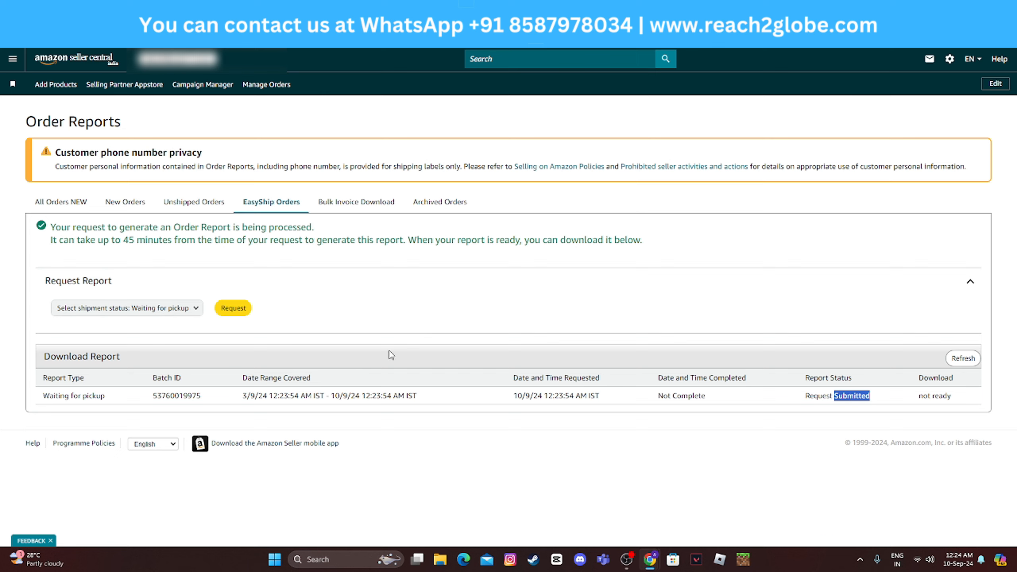
left_click_drag(65, 396, 108, 397)
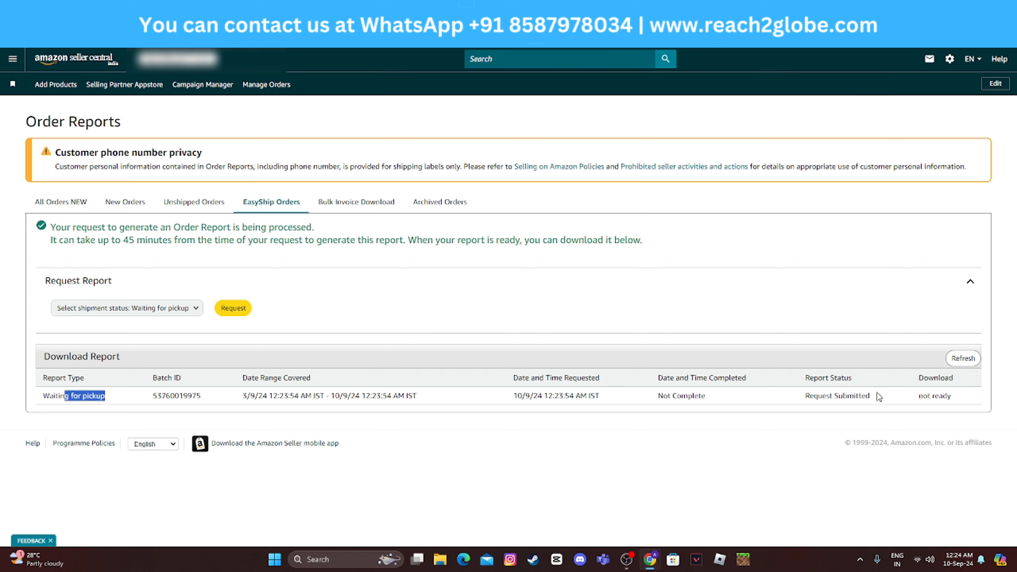
left_click(182, 309)
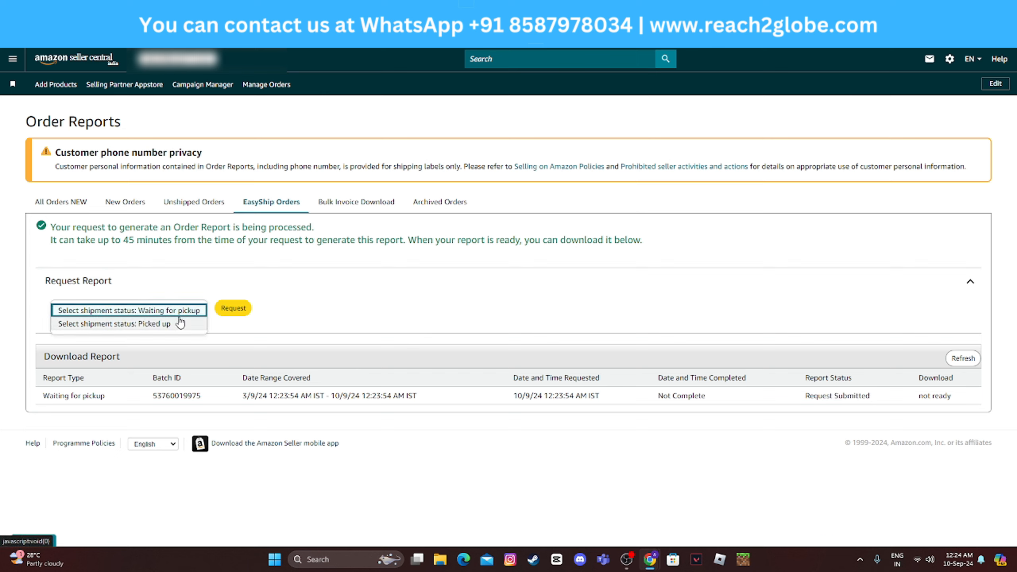
left_click(171, 324)
left_click(231, 308)
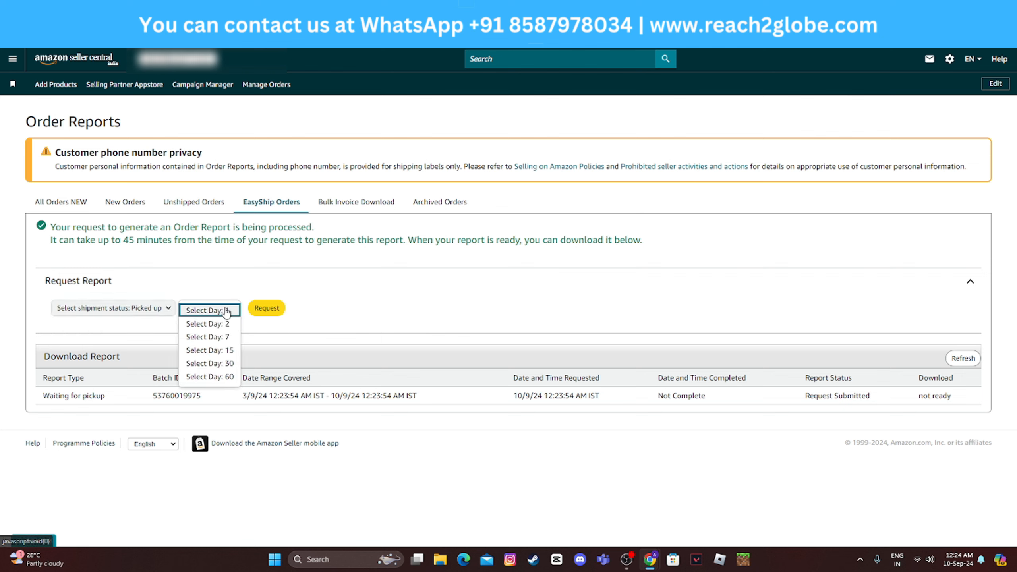
left_click(227, 377)
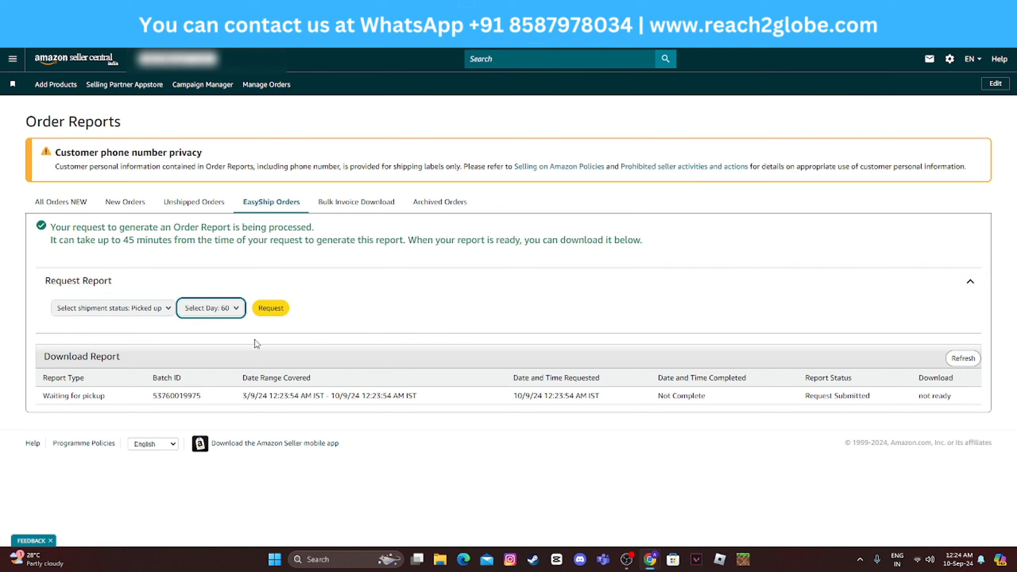
left_click(231, 309)
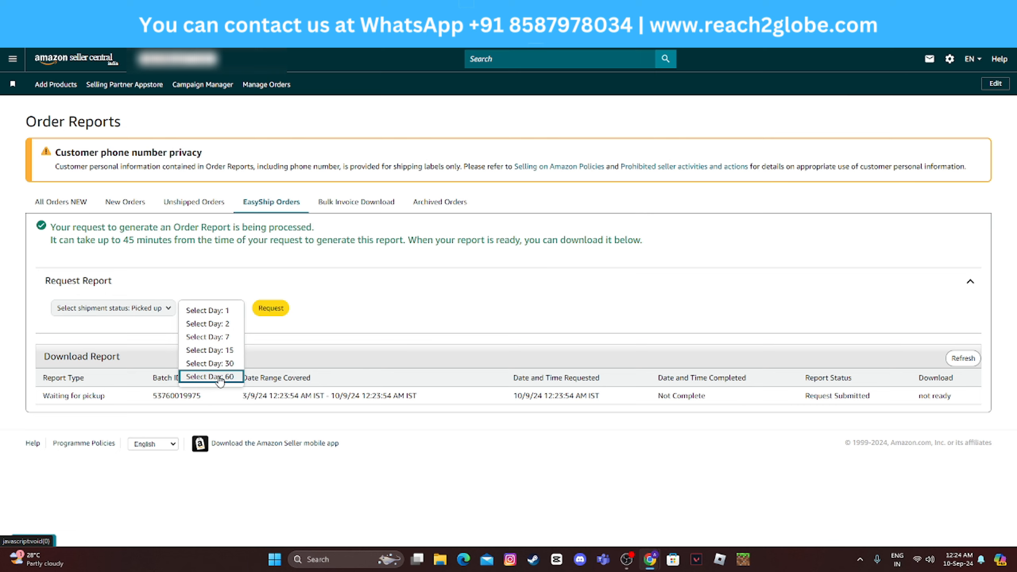
left_click(210, 363)
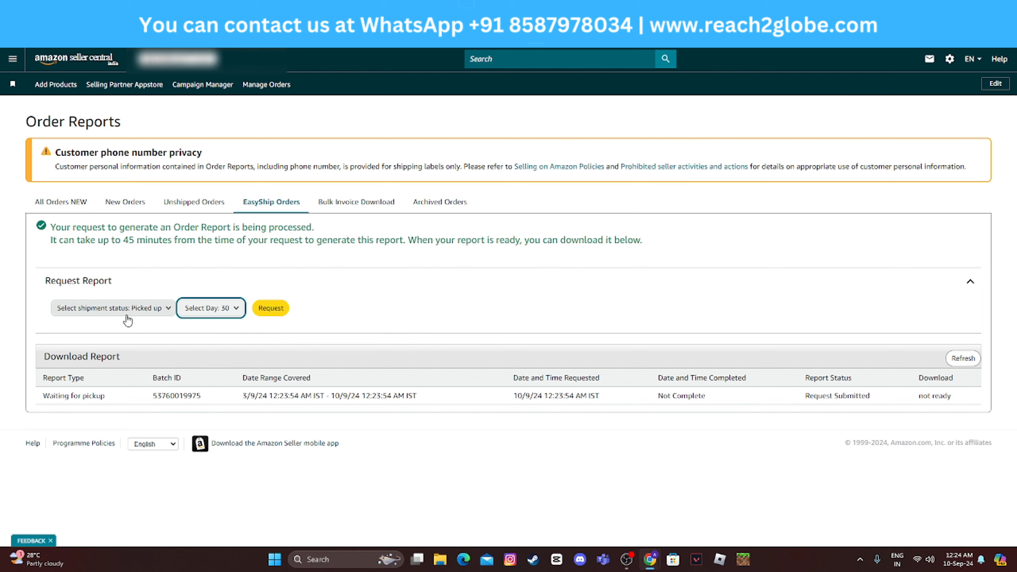
left_click(270, 308)
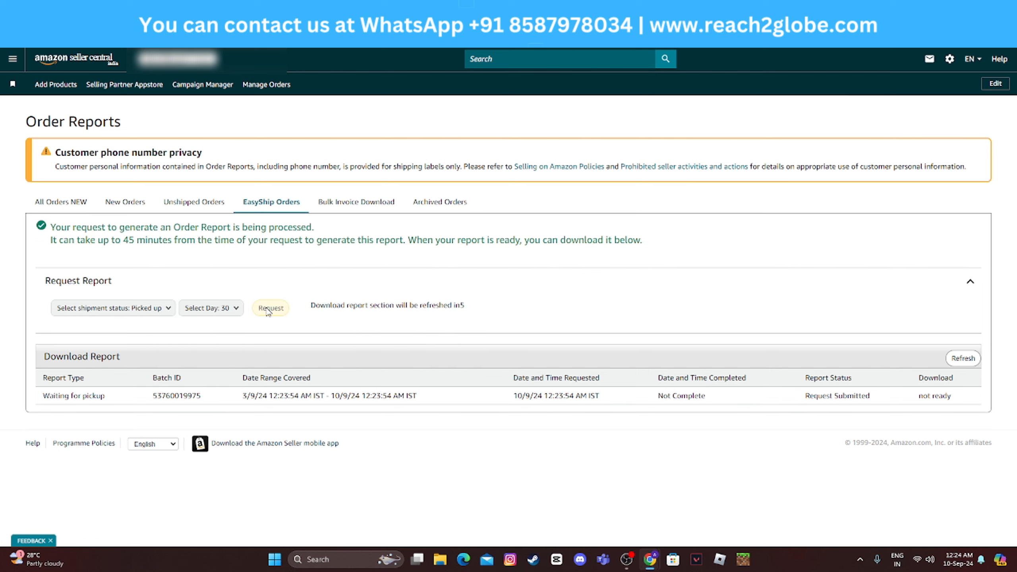
left_click(957, 363)
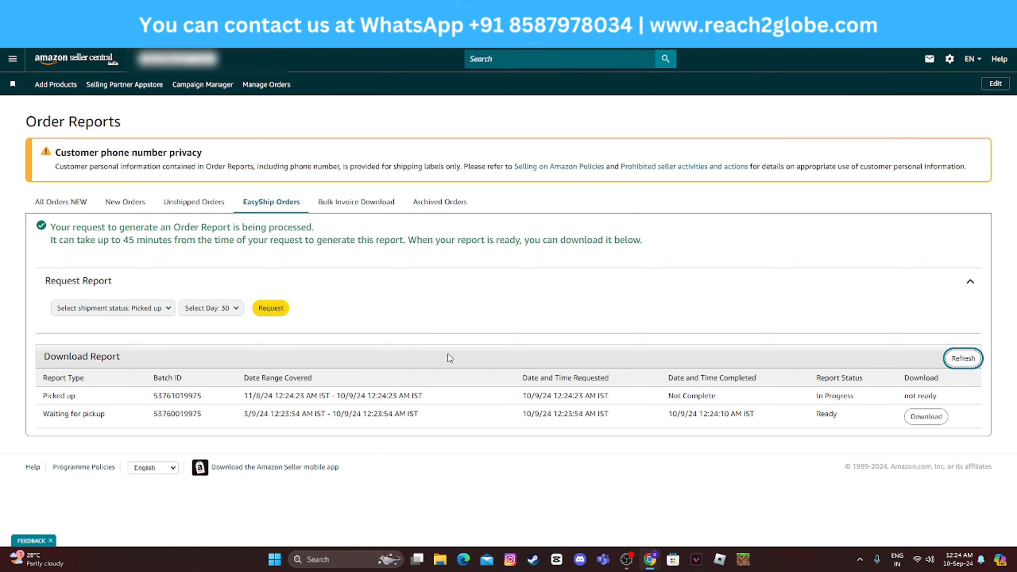
Open Bulk Invoice Download and view the available transaction types without changing the selection.
left_click(373, 210)
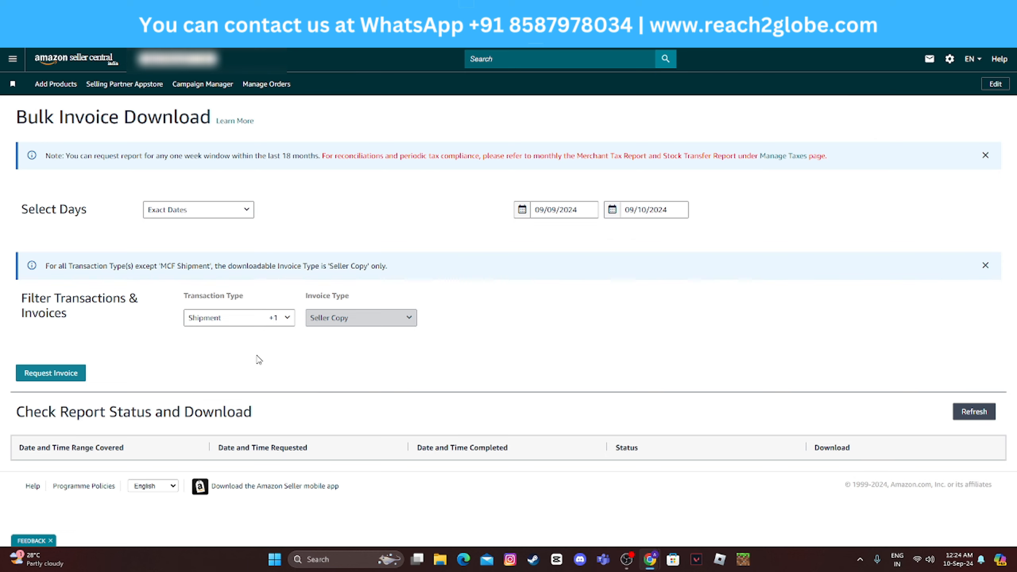
left_click(235, 323)
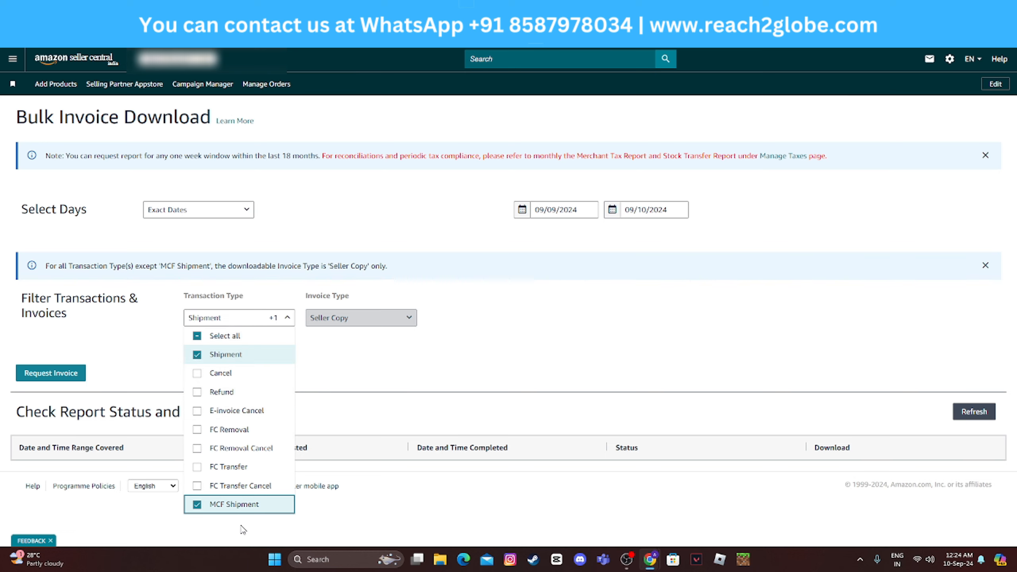
left_click(361, 382)
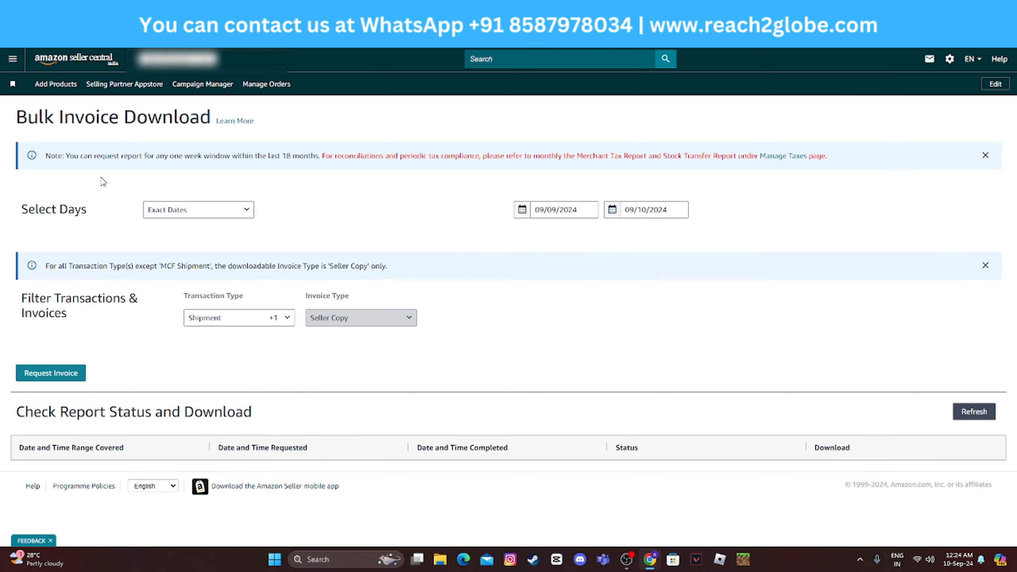
Open Upload Order Related Files and look over the Shipping Confirmation file section.
left_click(12, 59)
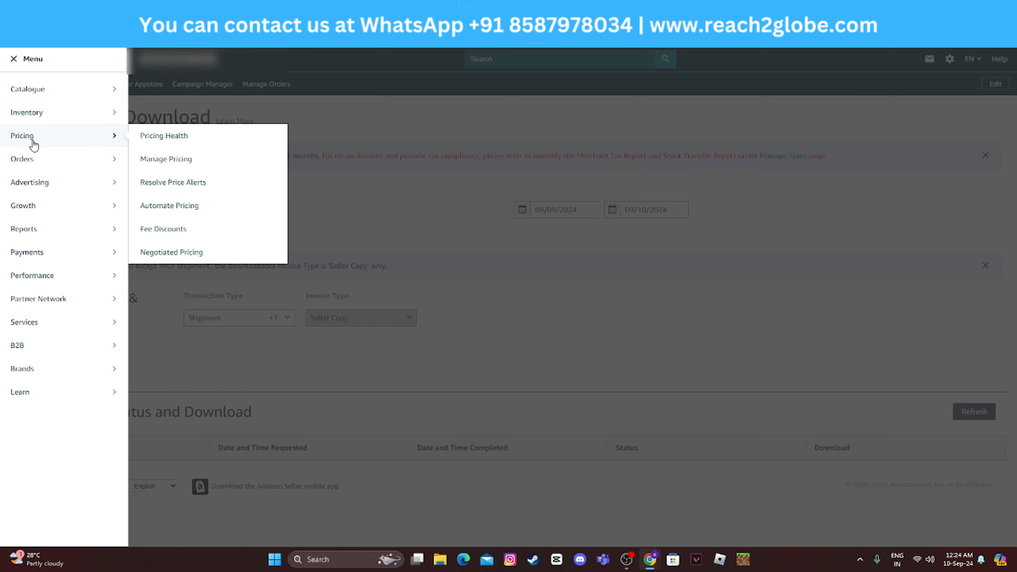
mouse_move(41, 205)
mouse_move(37, 161)
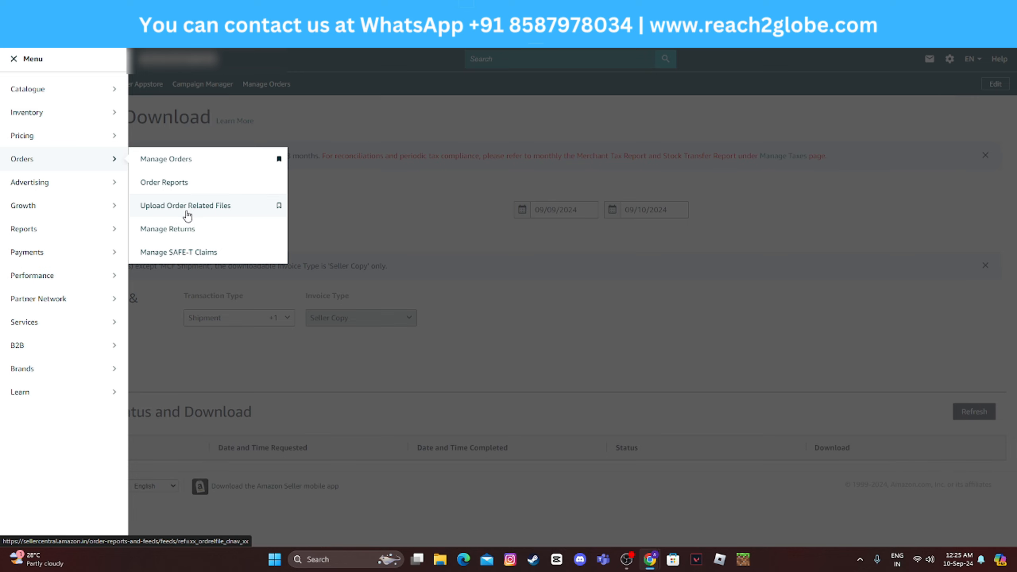
left_click(209, 213)
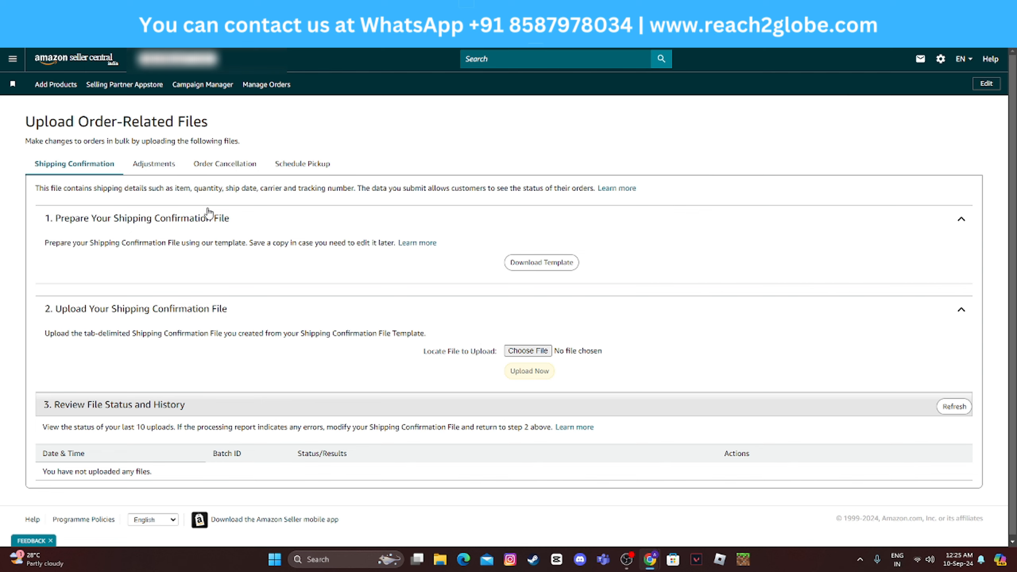
scroll(210, 215, "down", 1)
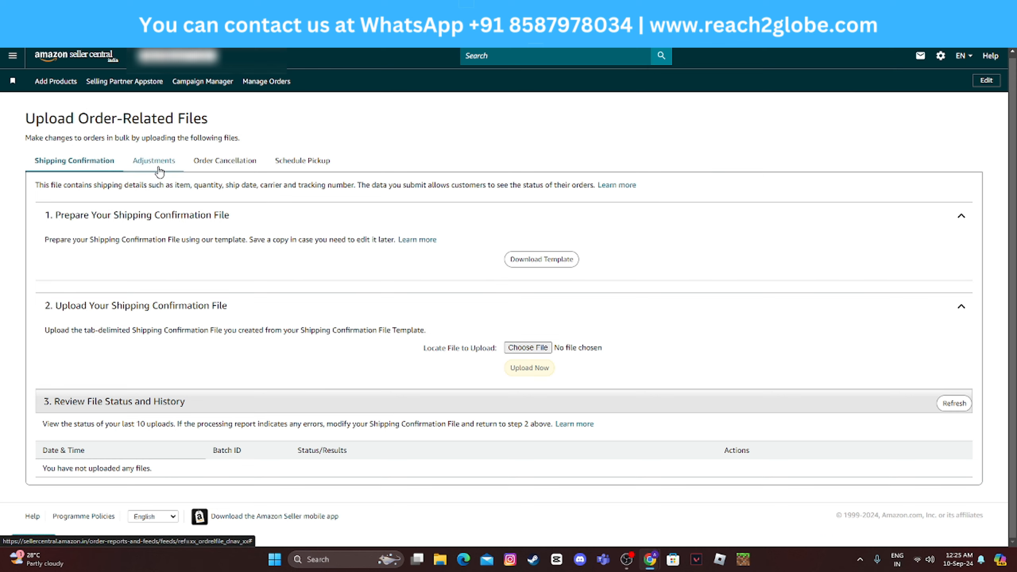
View the Schedule Pickup, Order Cancellation and Adjustments file sections, and return to Shipping Confirmation.
left_click(302, 160)
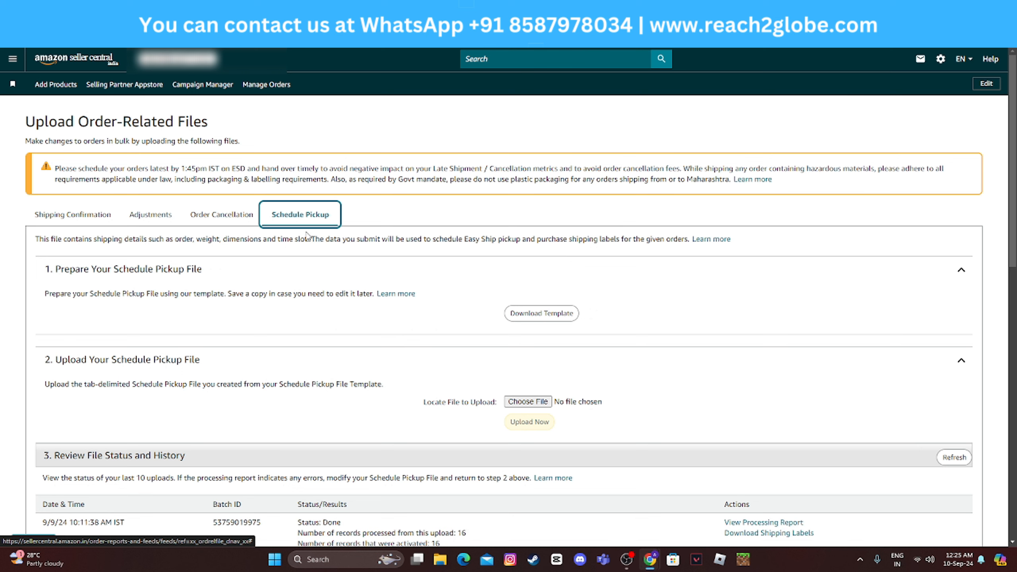
left_click(222, 214)
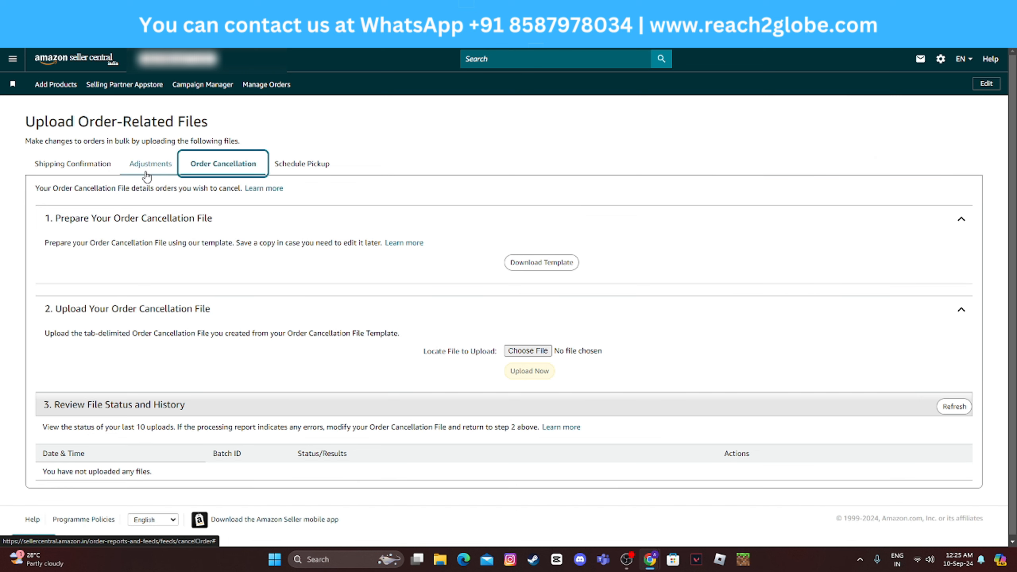
left_click(151, 164)
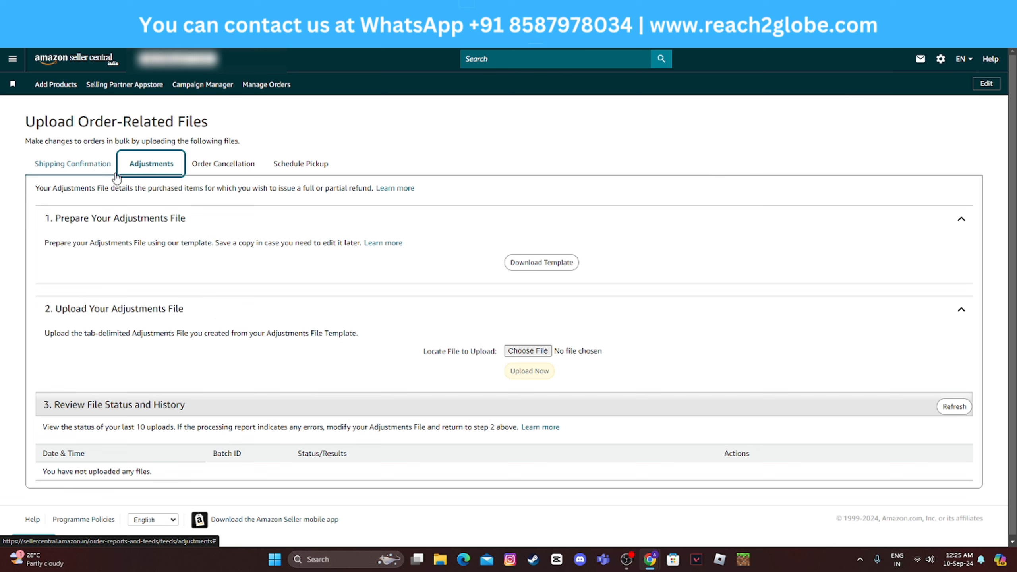
left_click(90, 173)
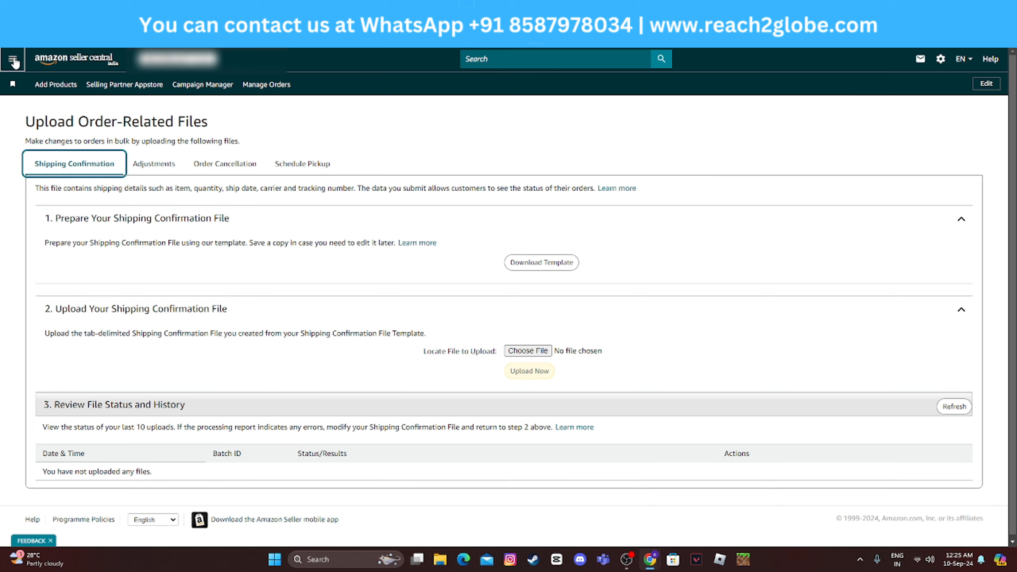
Open Manage Returns, show all returns and look through the list of return requests.
left_click(12, 58)
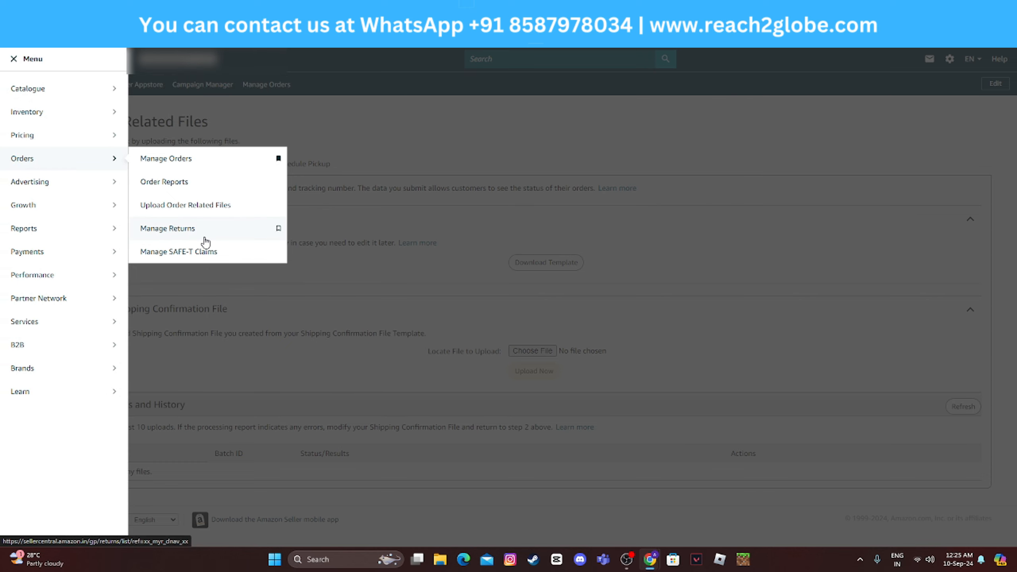
left_click(175, 232)
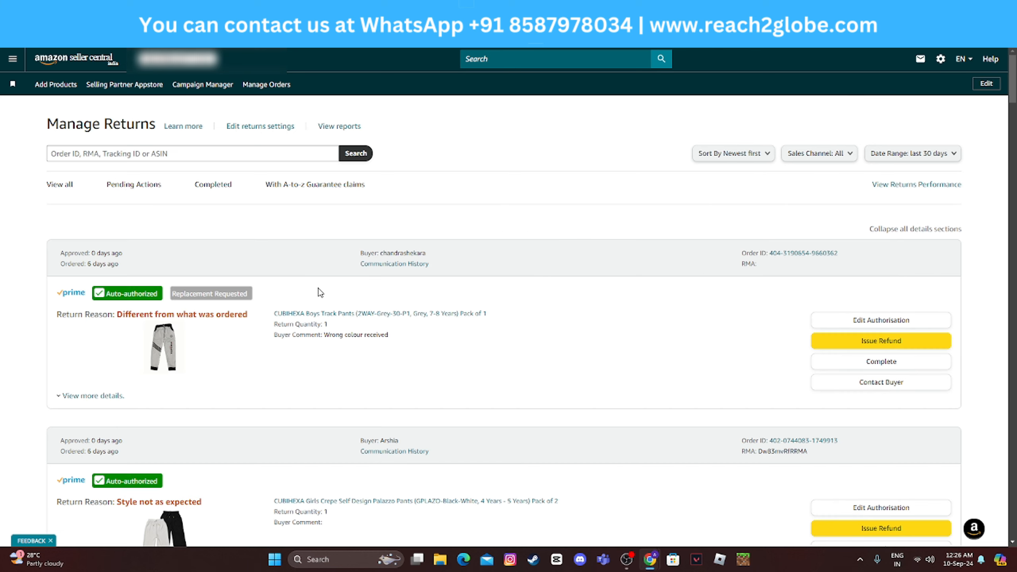
left_click(63, 186)
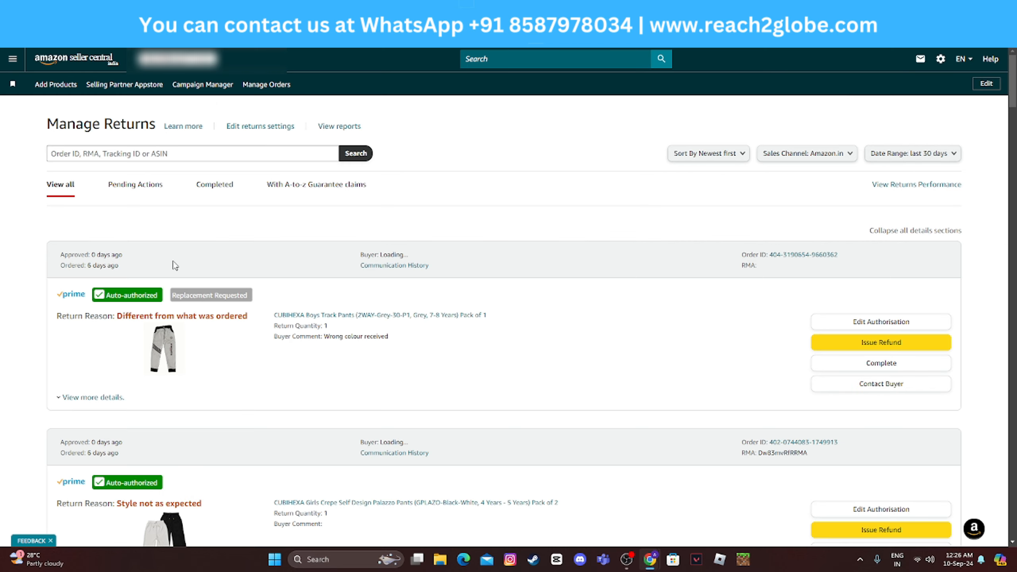
scroll(224, 316, "down", 5)
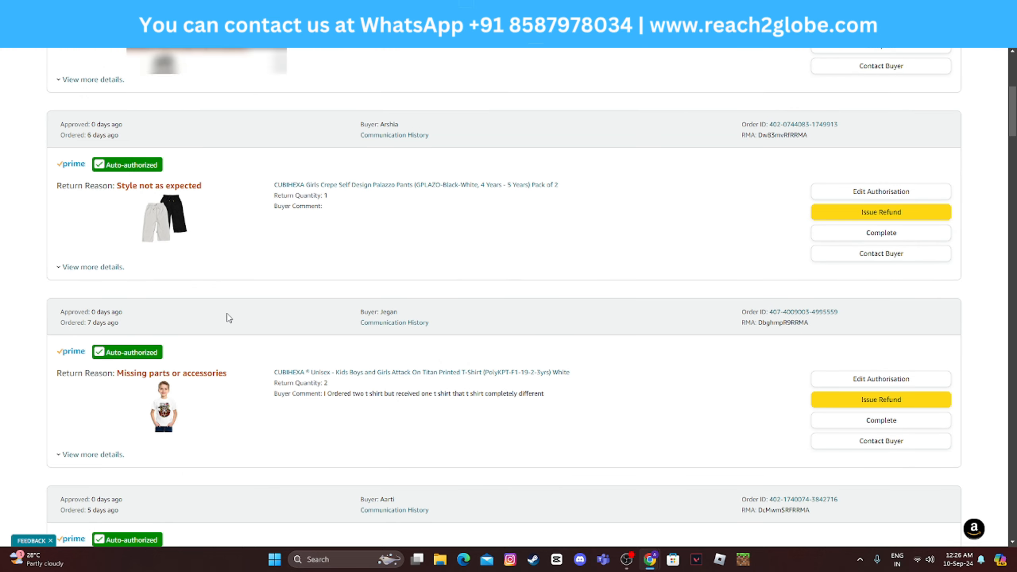
scroll(231, 317, "up", 5)
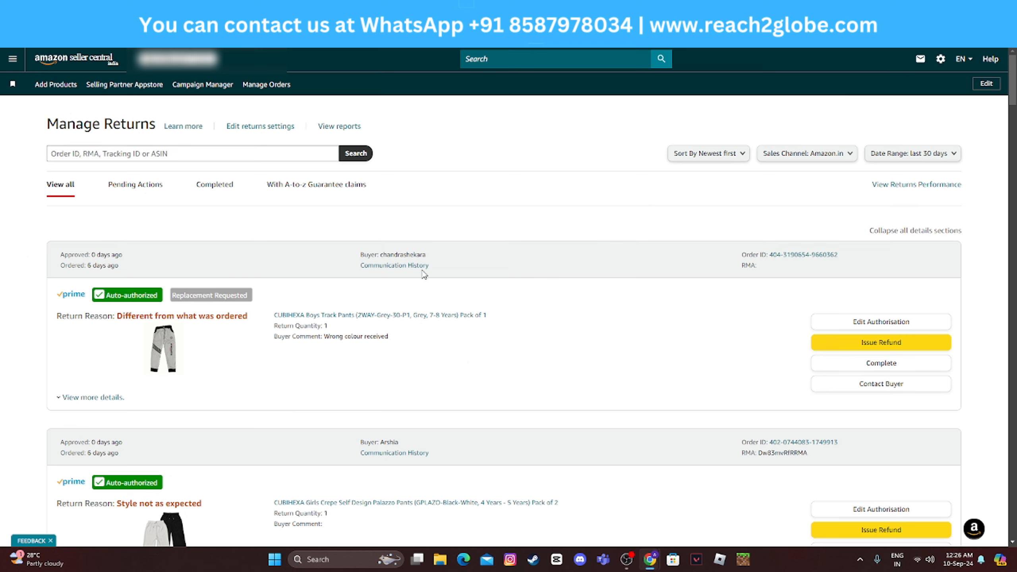
Examine the buyer and return reason of the boys track pants return, and look at the following return requests.
left_click_drag(390, 255, 436, 259)
mouse_move(119, 315)
left_mouse_down()
mouse_move(251, 320)
mouse_move(119, 319)
left_mouse_up()
left_click(261, 324)
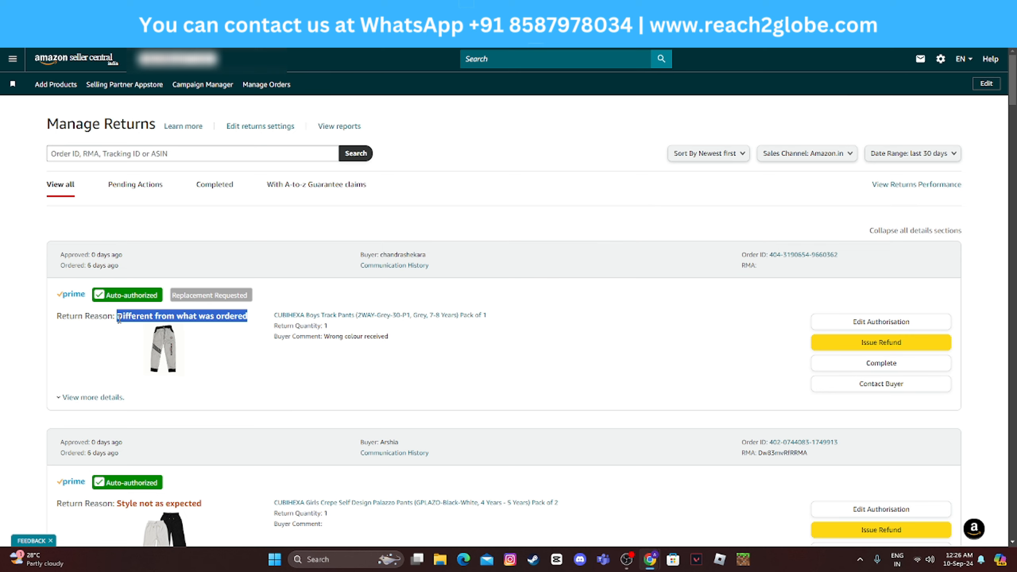
scroll(180, 317, "down", 4)
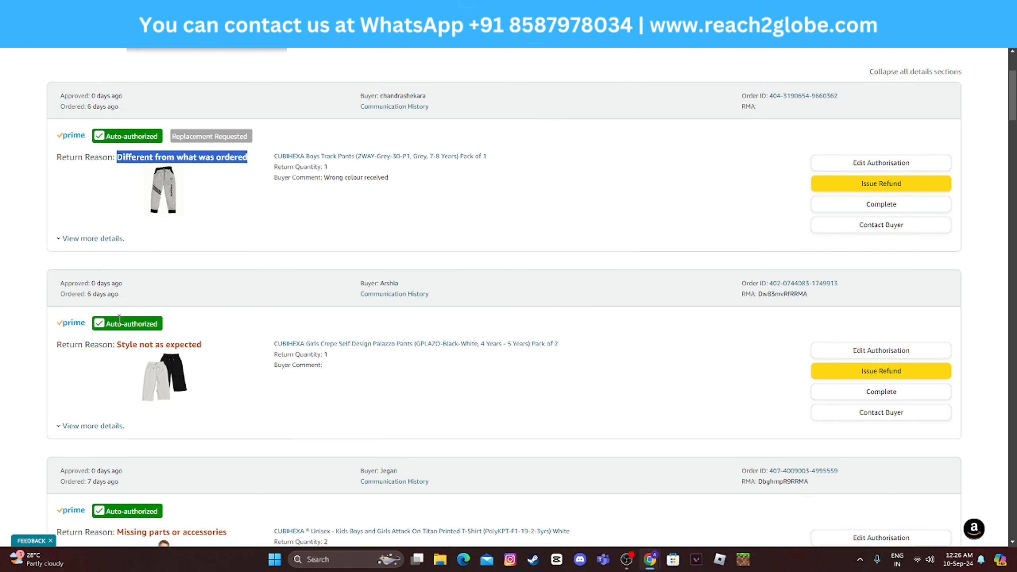
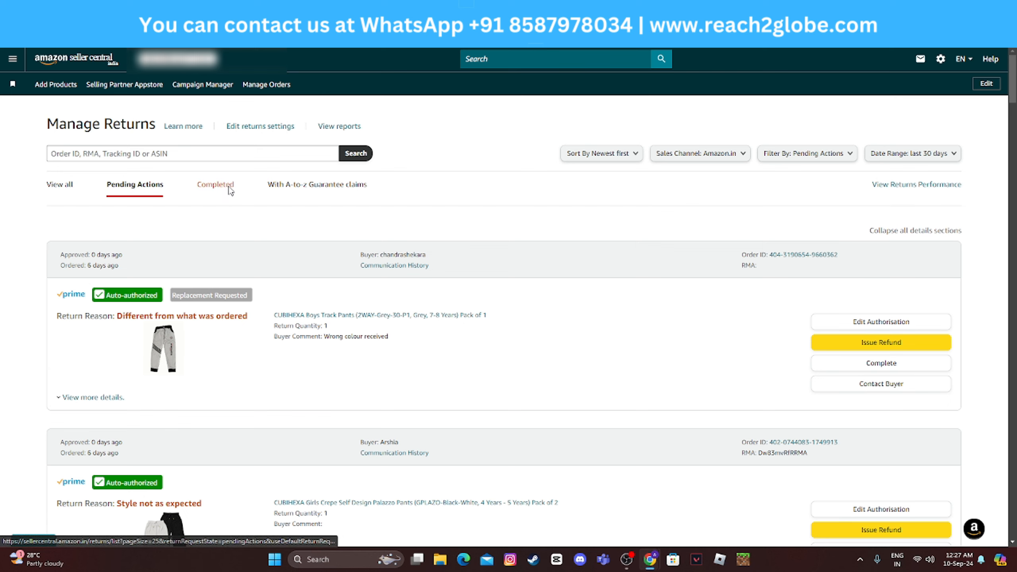
View the completed returns and those with A-to-z Guarantee claims, checking the sort options and keeping the sales channel at Amazon.in.
left_click(228, 188)
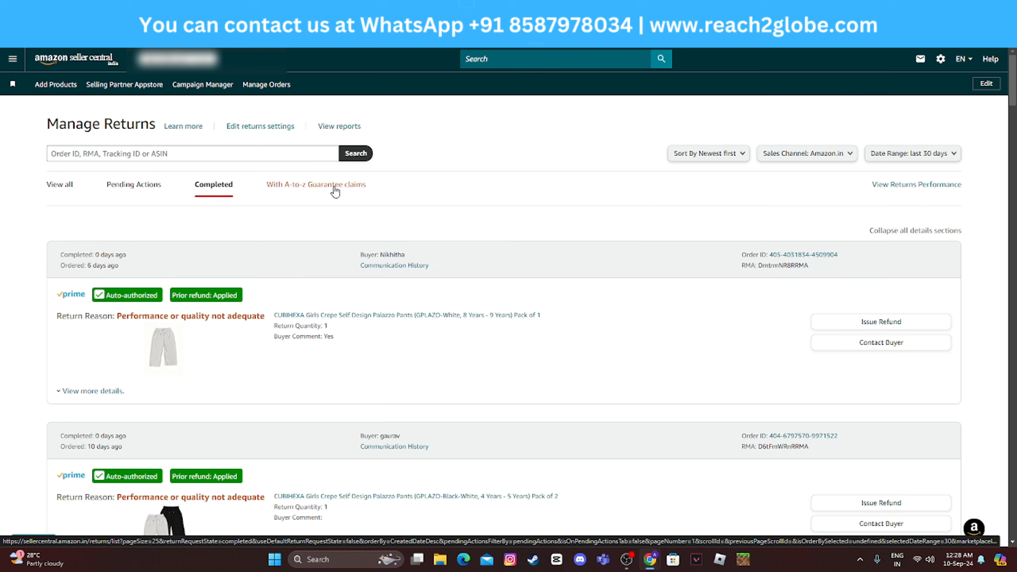
left_click(334, 188)
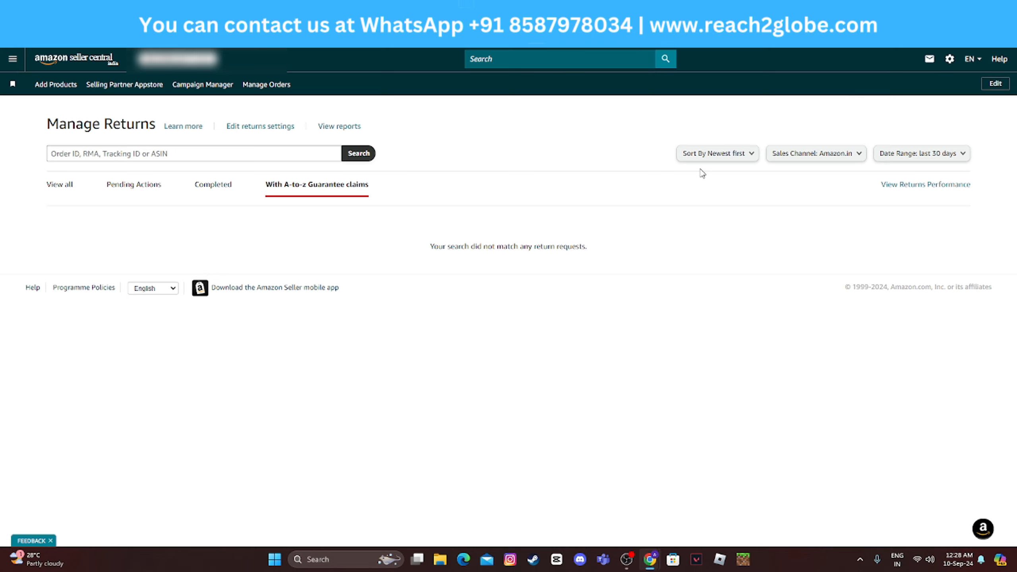
left_click(708, 156)
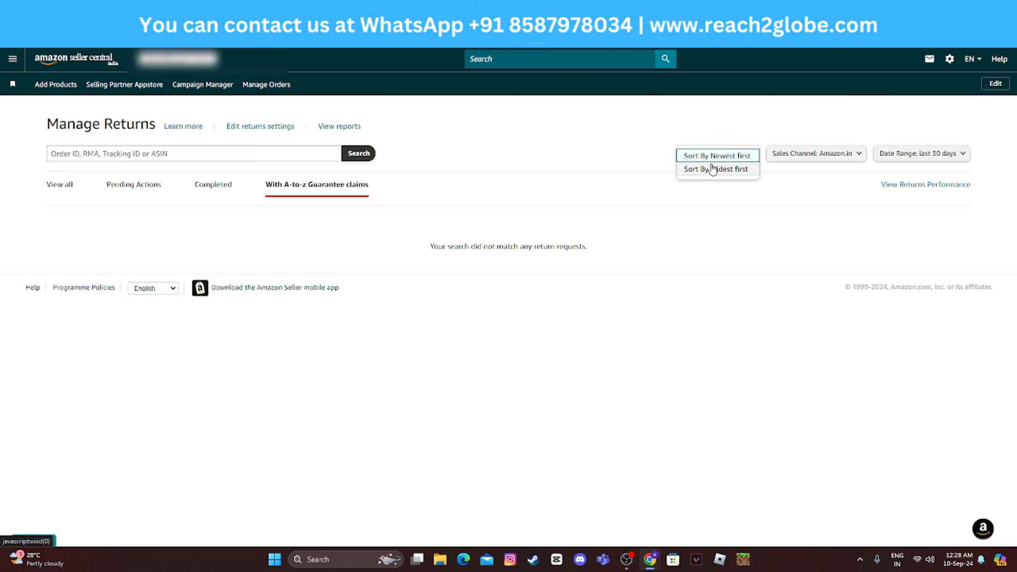
left_click(815, 154)
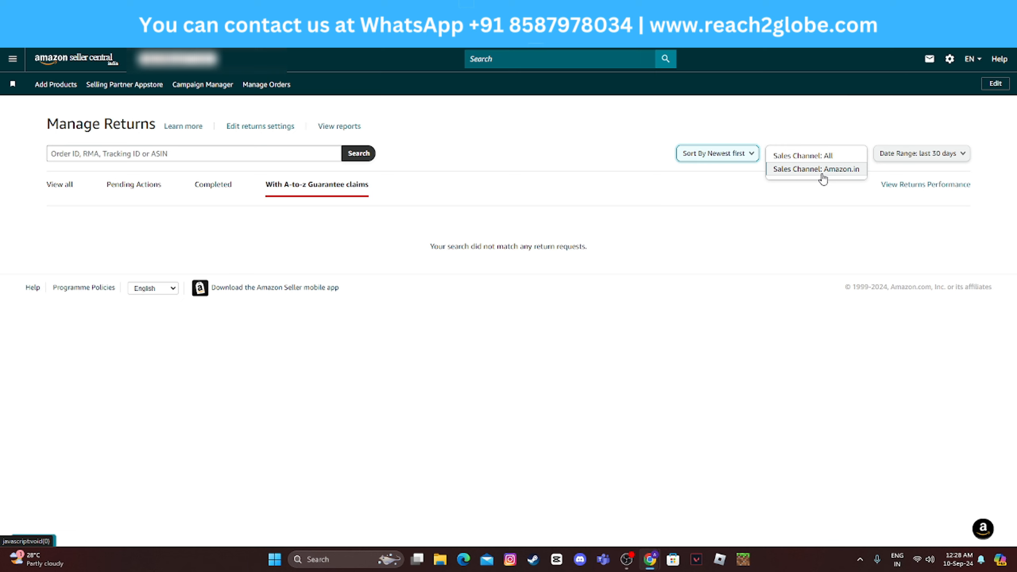
left_click(817, 169)
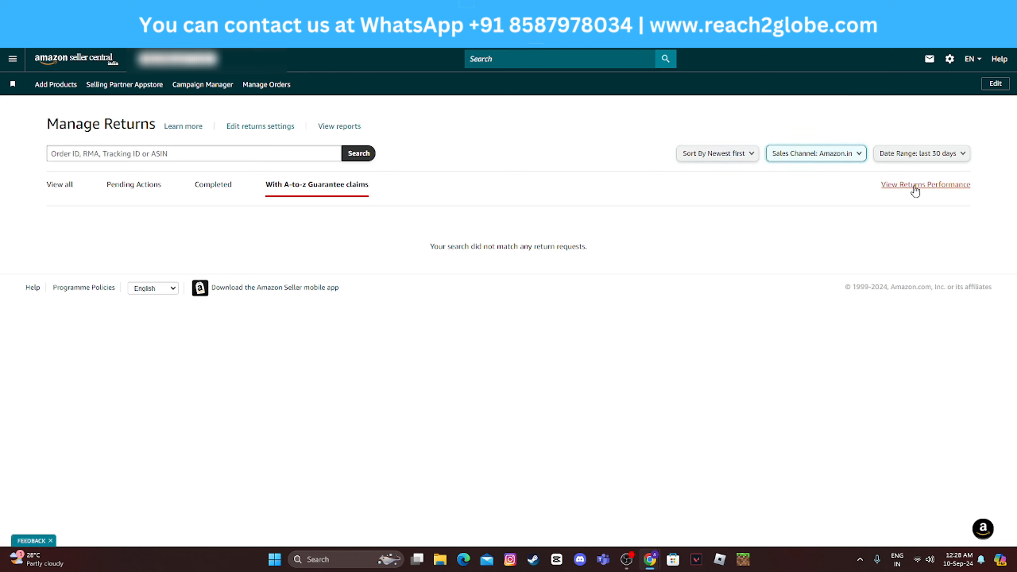
Check the returns performance summary and close it.
left_click(916, 188)
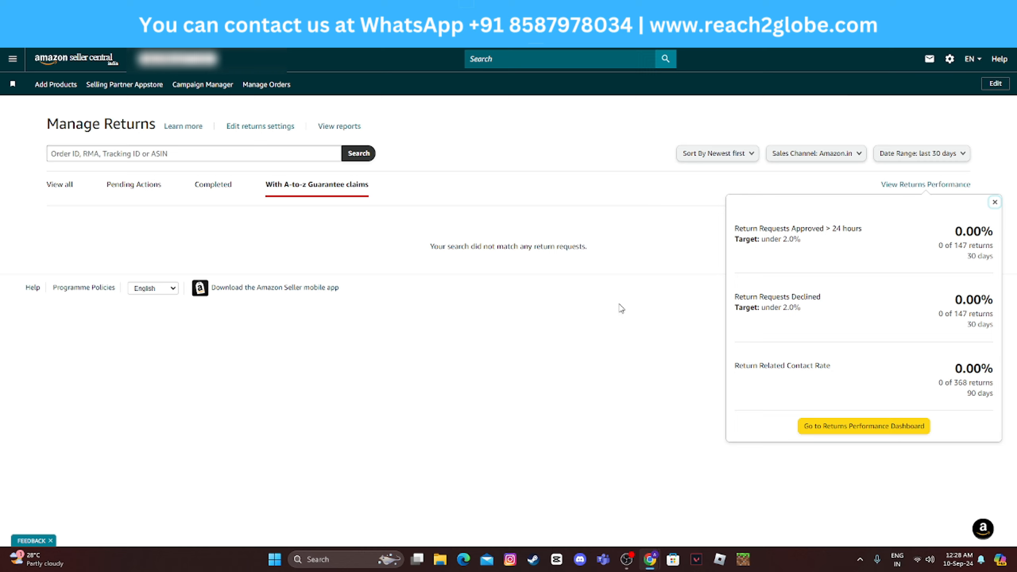
left_click(450, 247)
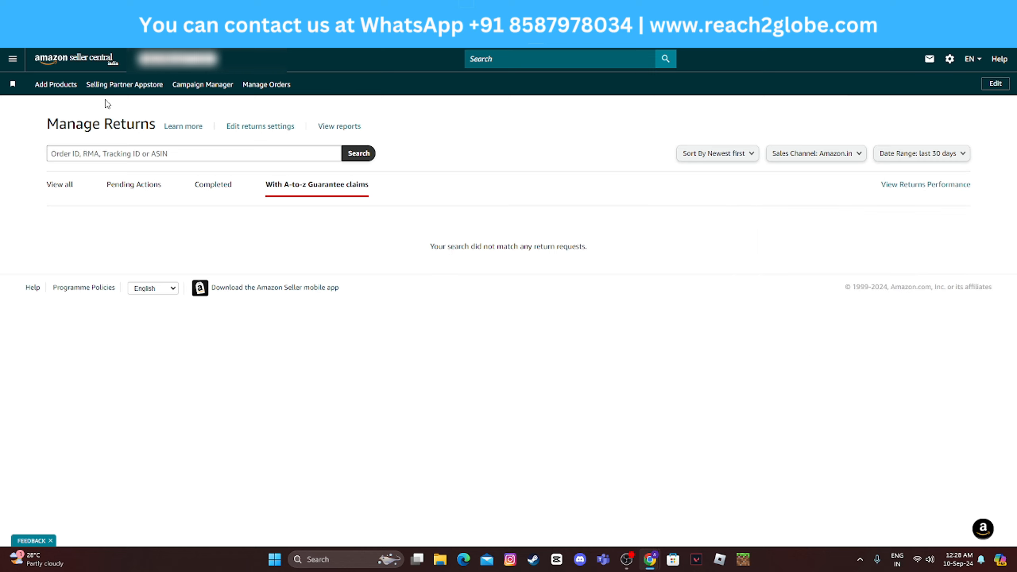
Go to the SAFE-T claims management page and look over its claim summaries and claim list.
left_click(13, 59)
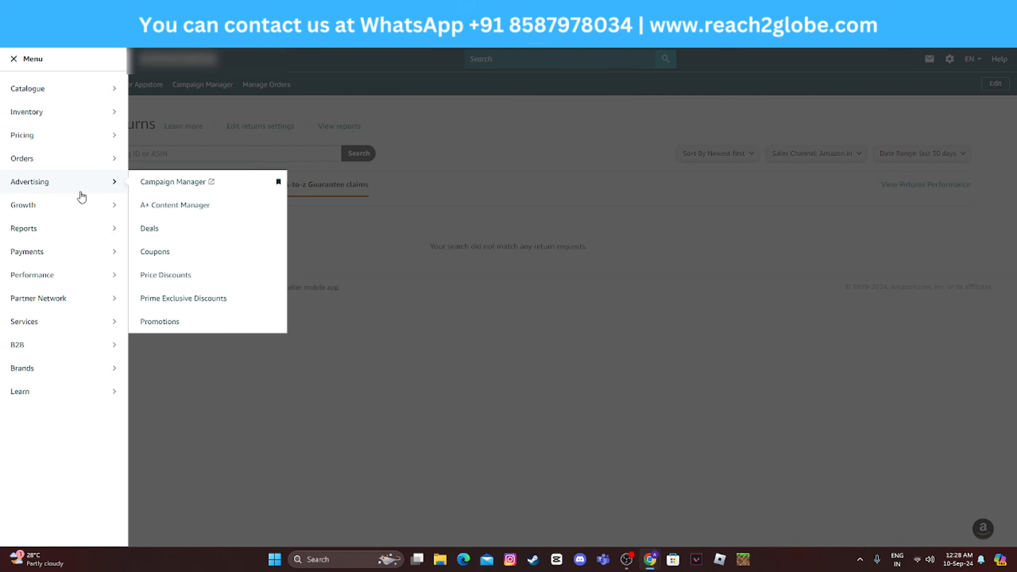
mouse_move(60, 166)
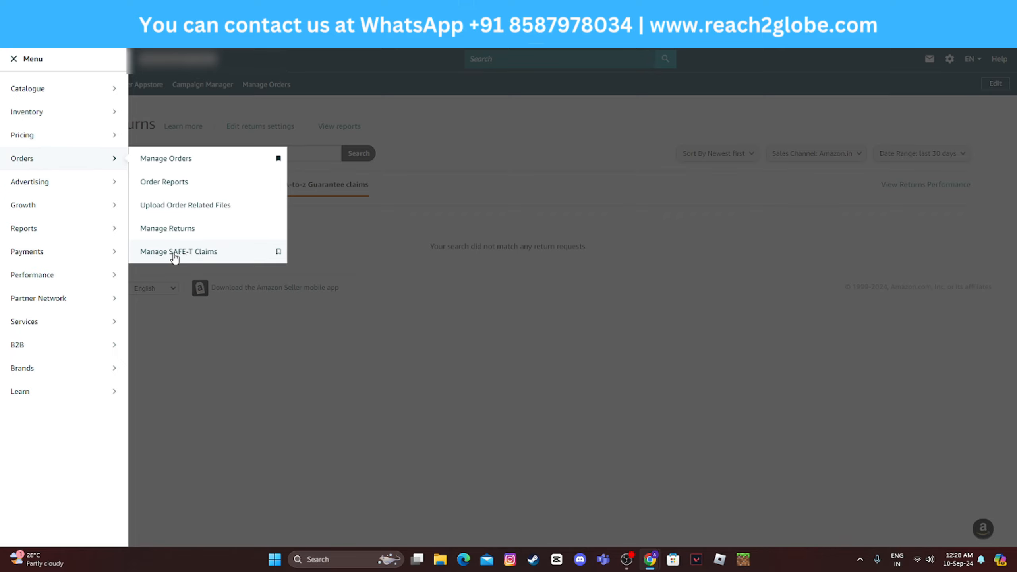
left_click(179, 252)
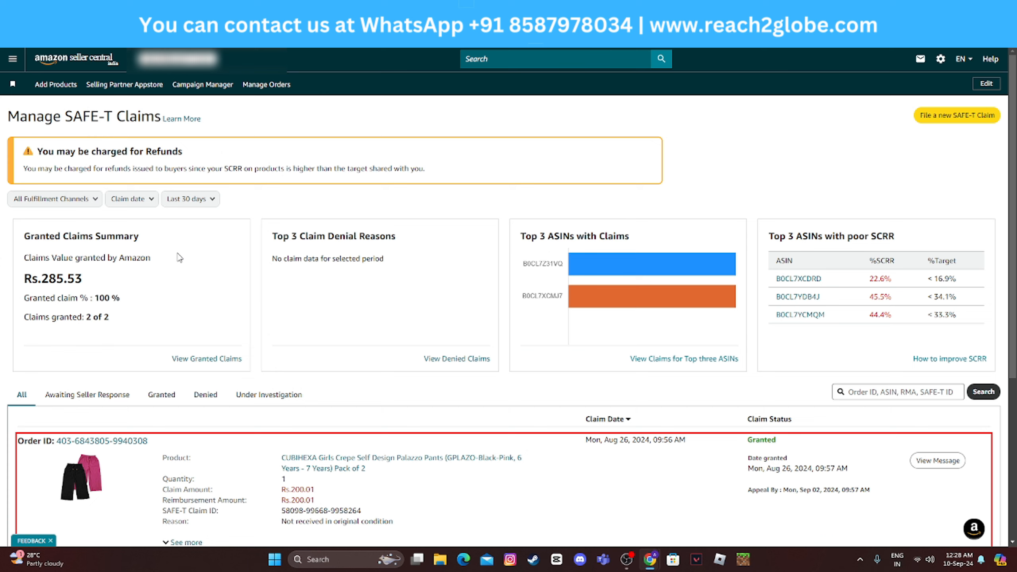
scroll(274, 229, "down", 5)
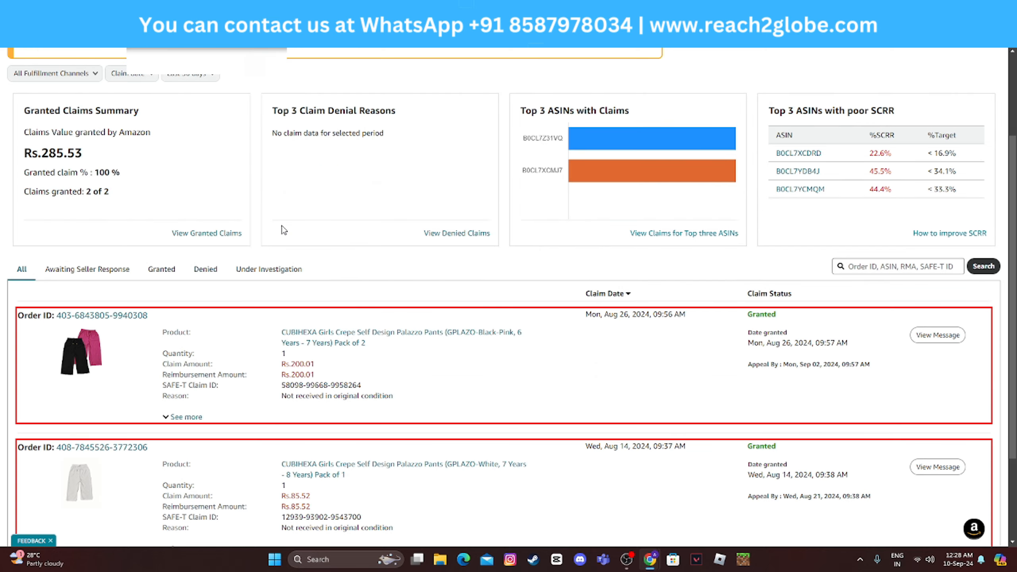
scroll(465, 299, "up", 5)
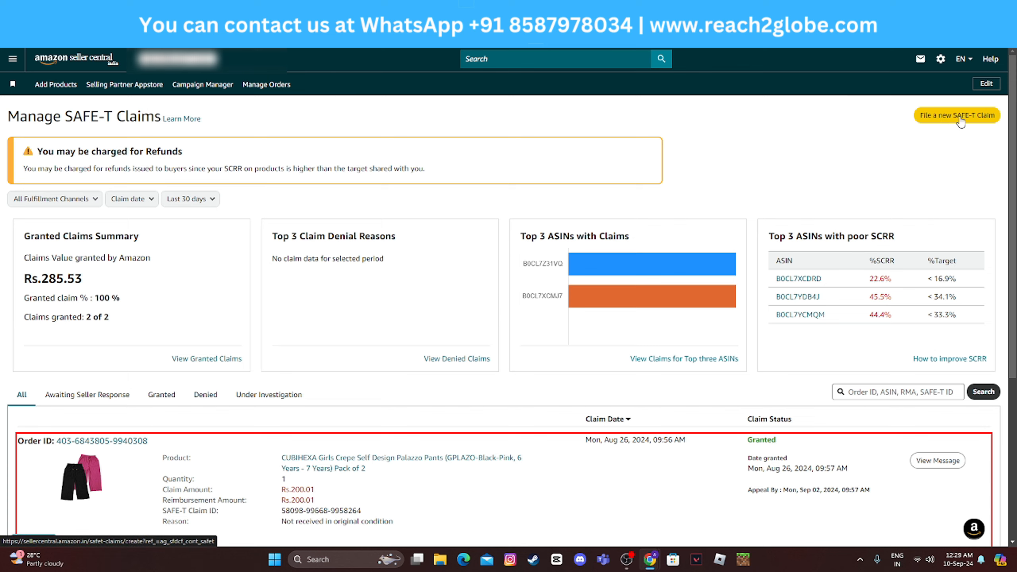
Open the form for filing a new SAFE-T claim, ready for entering an order ID.
left_click(969, 116)
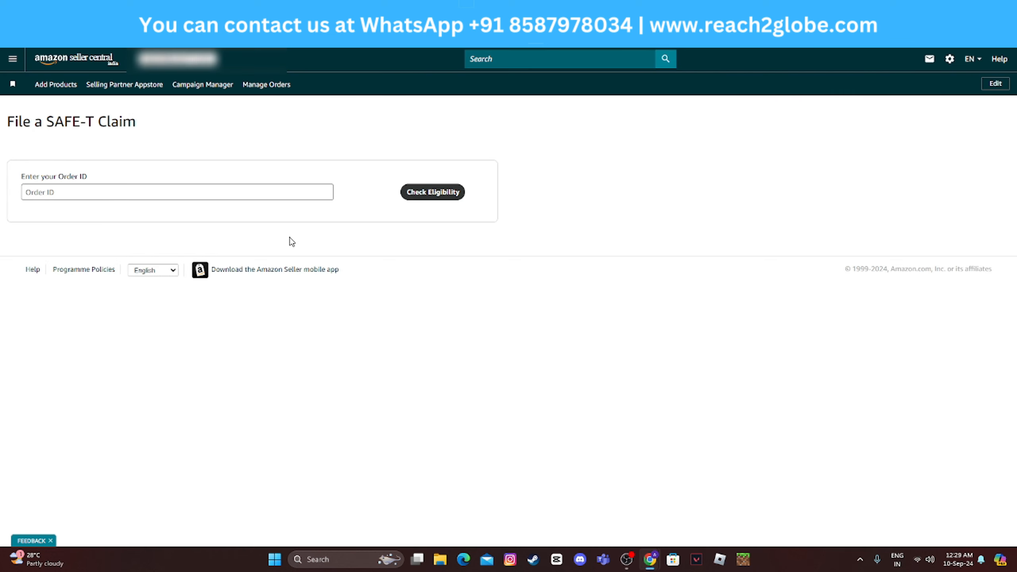
left_click(208, 194)
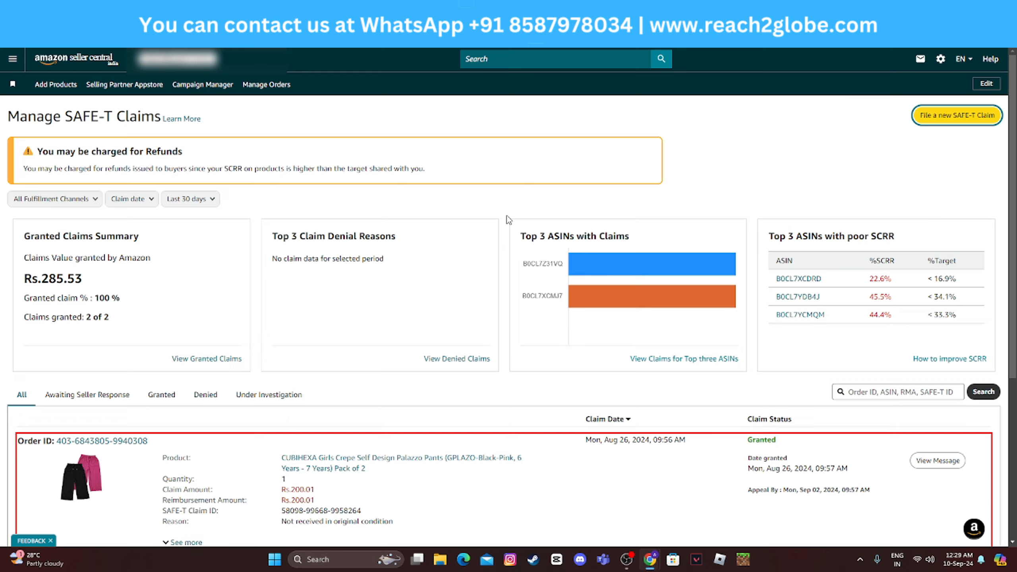
Examine the existing SAFE-T claims and highlight the claim amount of the black-pink palazzo pants claim.
scroll(358, 346, "down", 5)
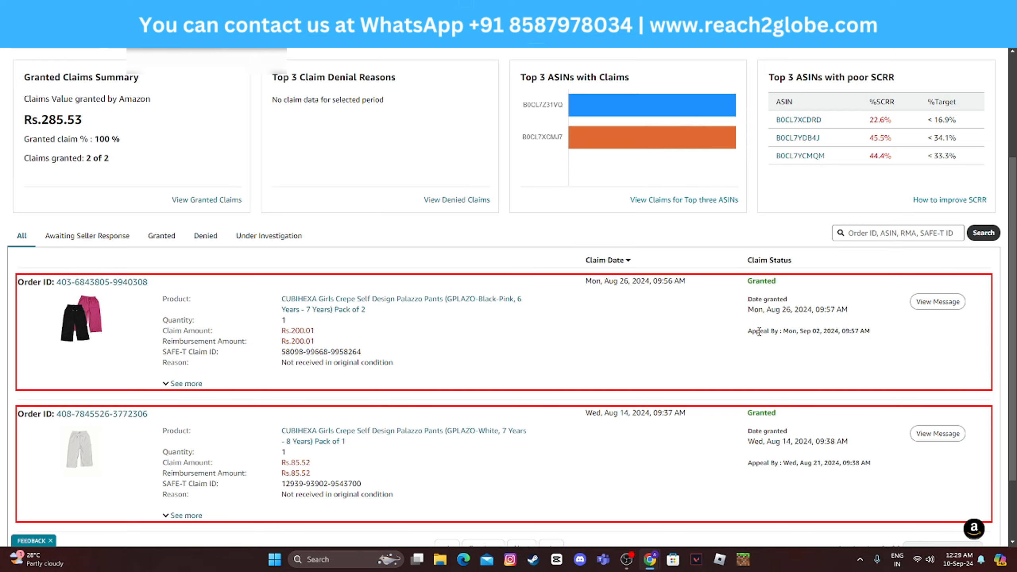
scroll(297, 374, "up", 3)
scroll(295, 373, "down", 3)
left_click_drag(312, 331, 162, 331)
scroll(360, 344, "up", 3)
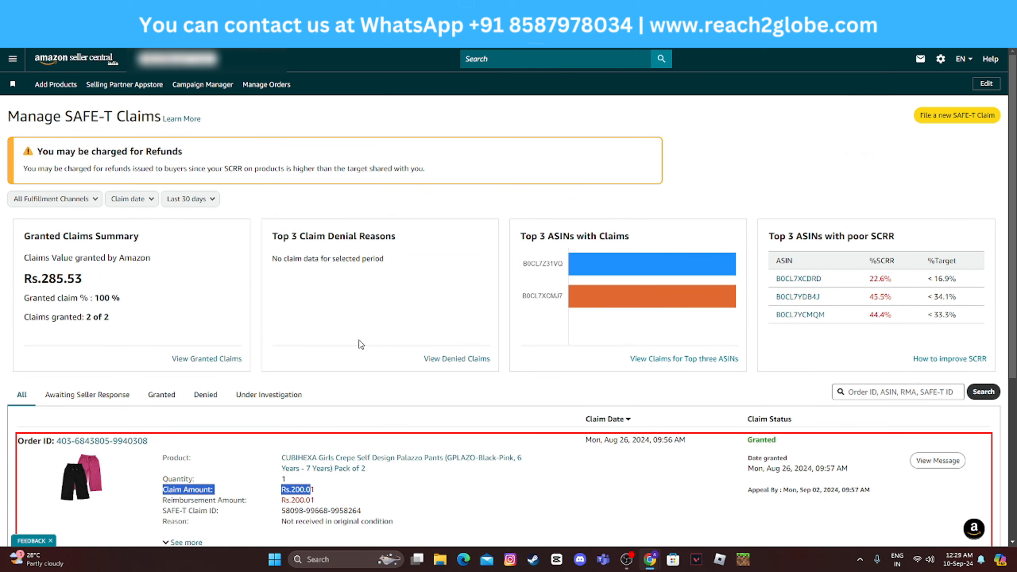
Open the Campaign Manager for advertising.
left_click(16, 59)
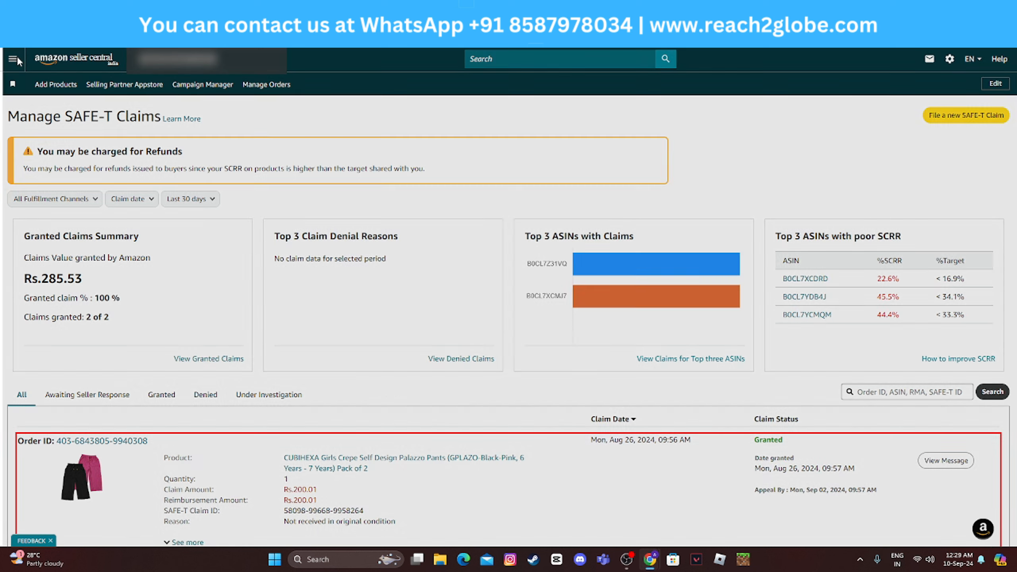
mouse_move(40, 167)
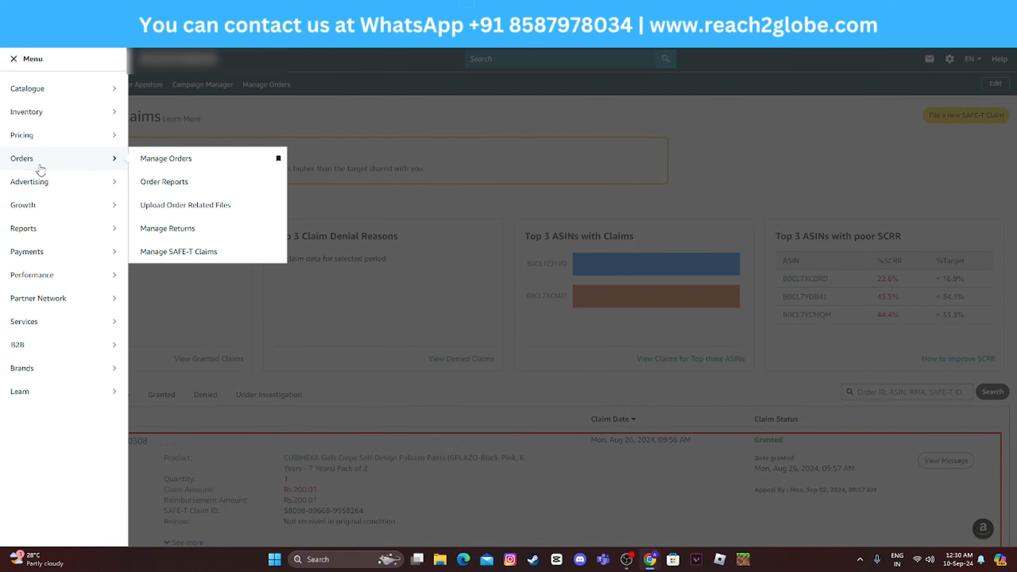
mouse_move(48, 191)
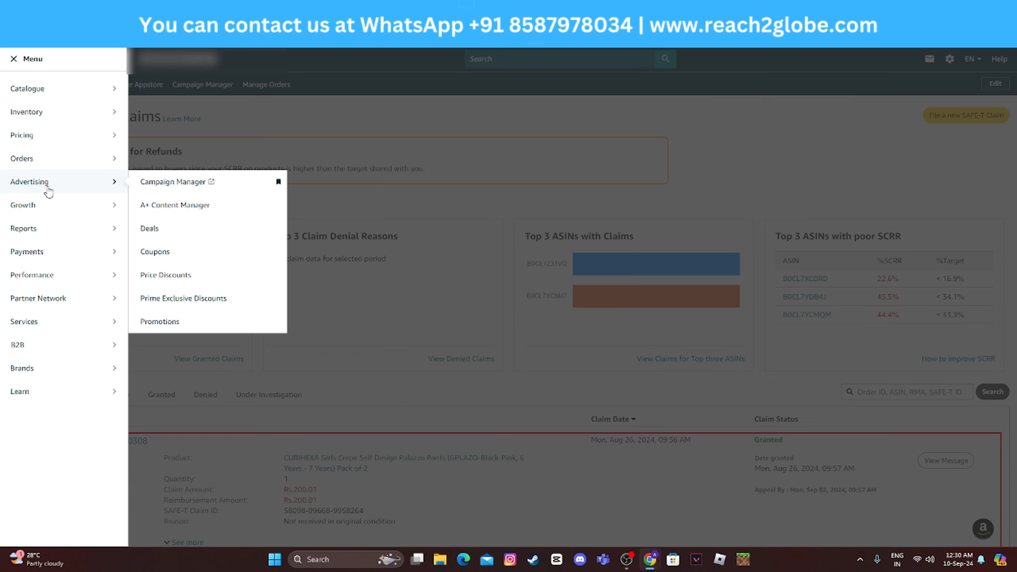
left_click(166, 189)
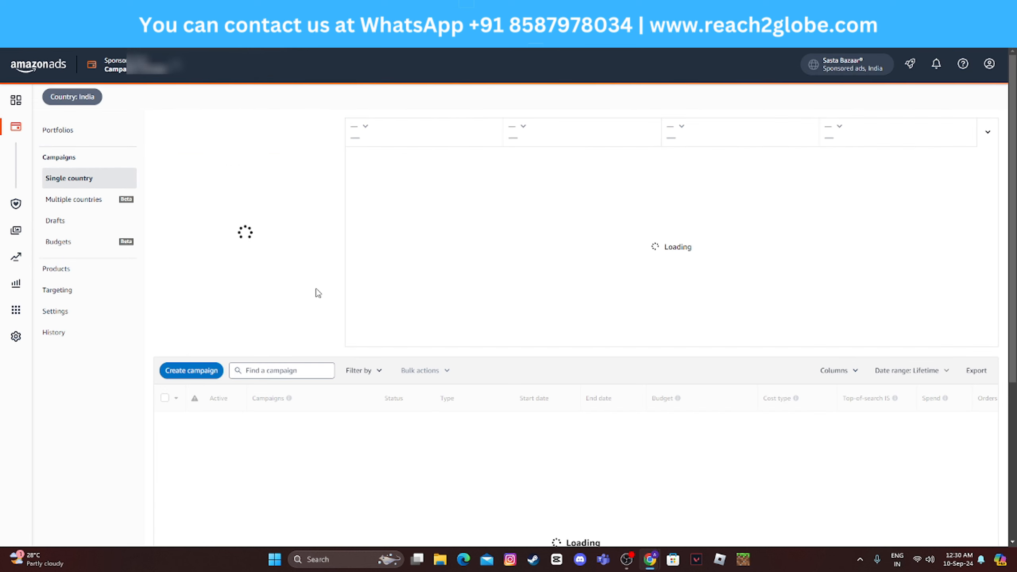
Look through the existing campaigns and start creating a new Sponsored Products campaign.
scroll(310, 296, "down", 1)
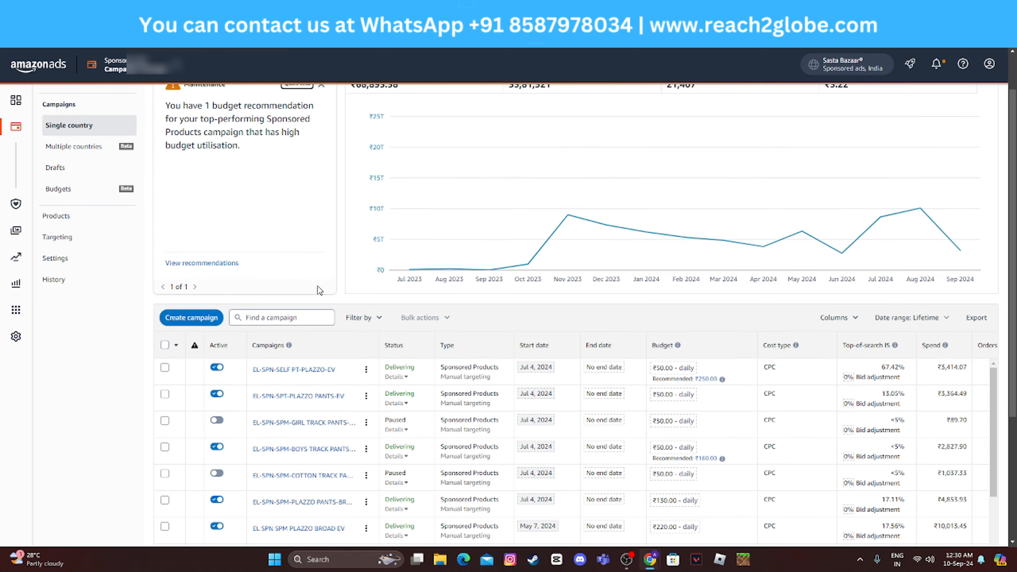
scroll(265, 320, "down", 7)
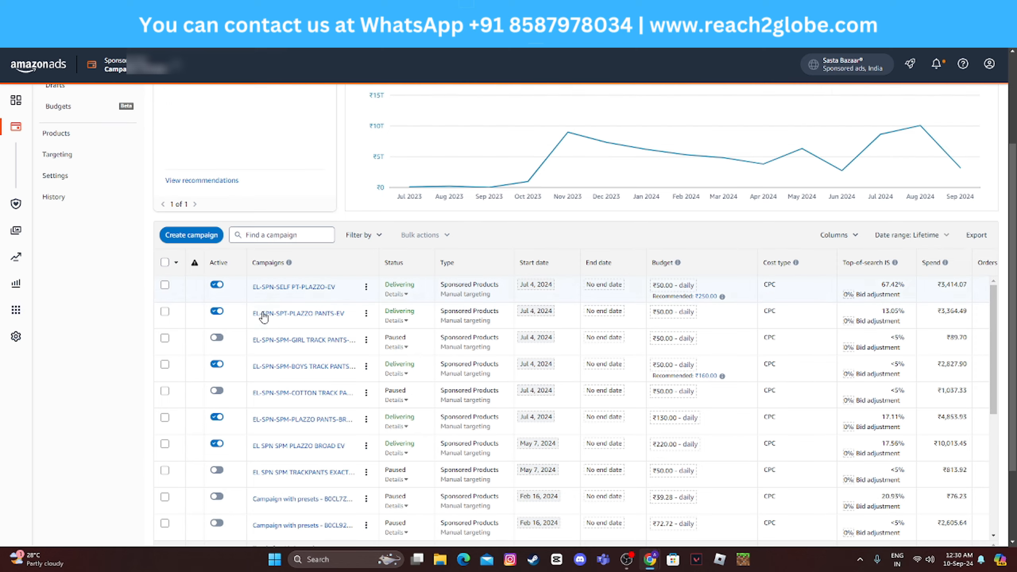
scroll(273, 383, "down", 1)
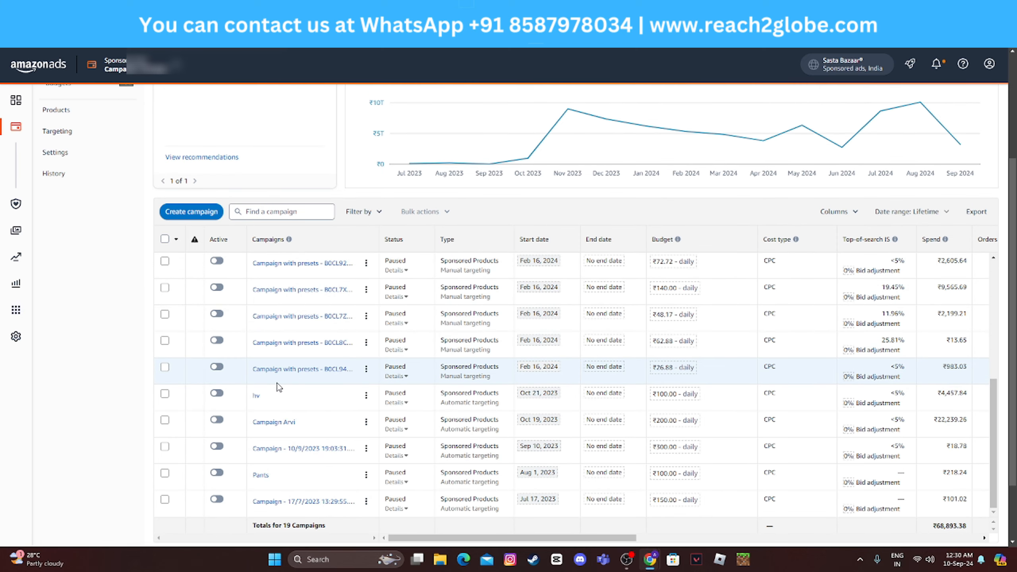
scroll(279, 387, "up", 8)
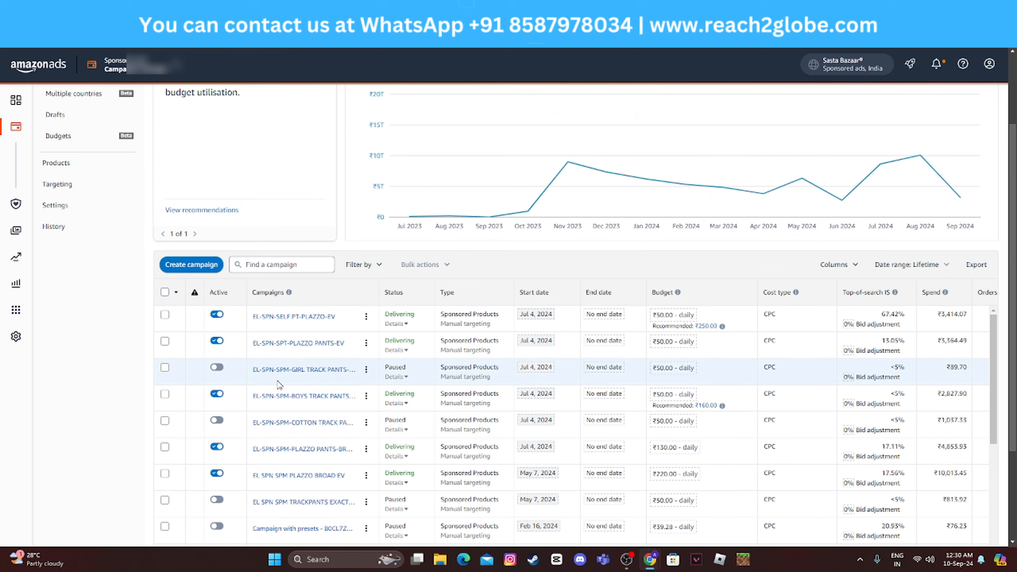
left_click(192, 265)
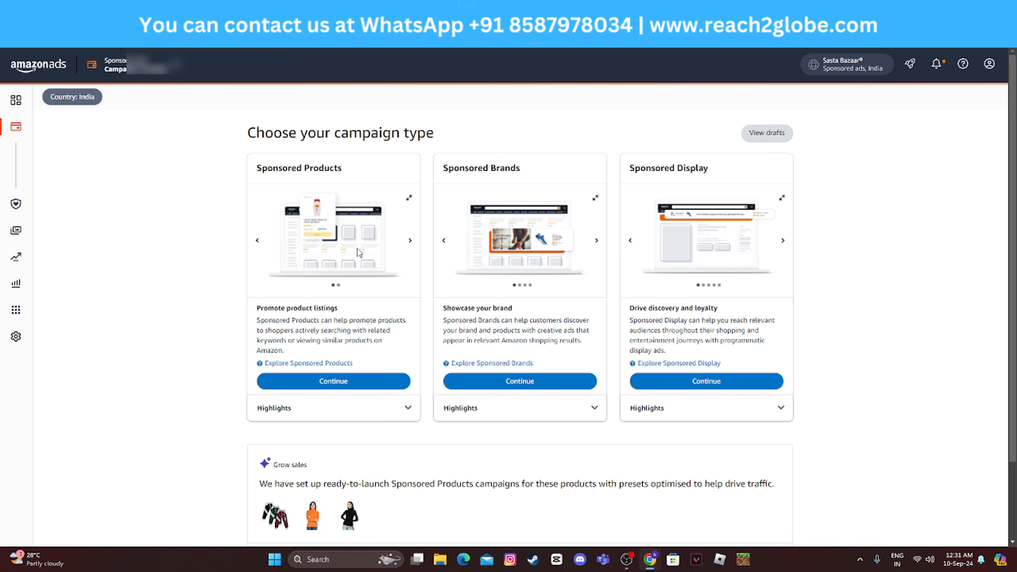
left_click(351, 381)
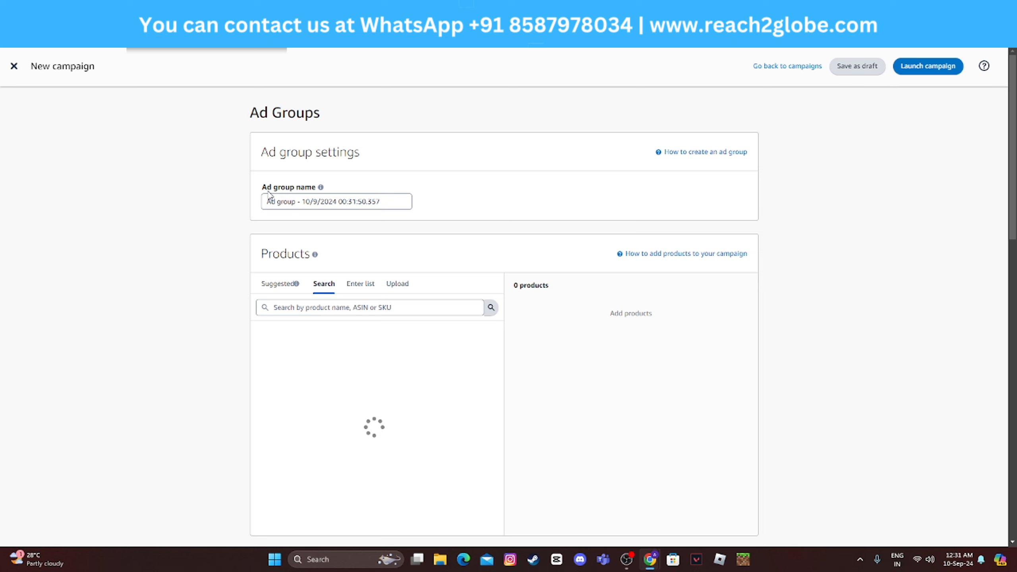
Name the ad group "New" and add all variations of the Grey-Red-LightBlue-Mustard boys track pants and the first listed girls crepe palazzo pants.
triple_click(396, 201)
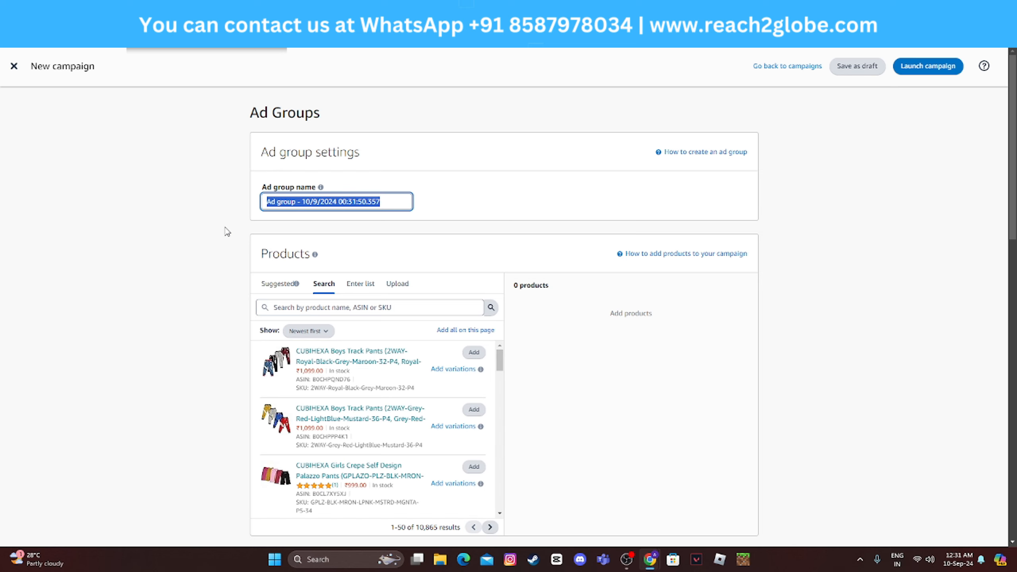
type("New")
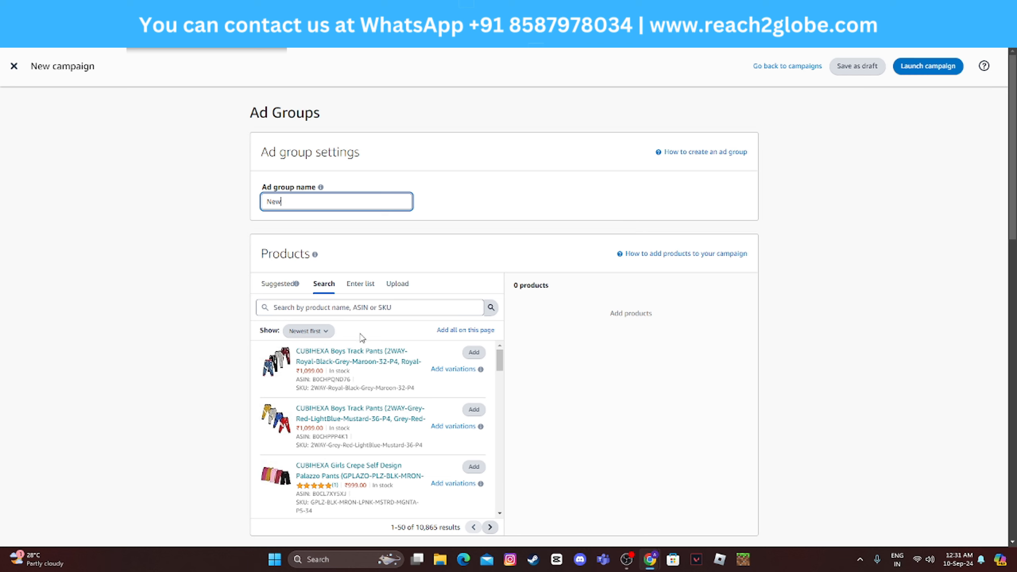
scroll(374, 382, "down", 1)
scroll(374, 383, "down", 2)
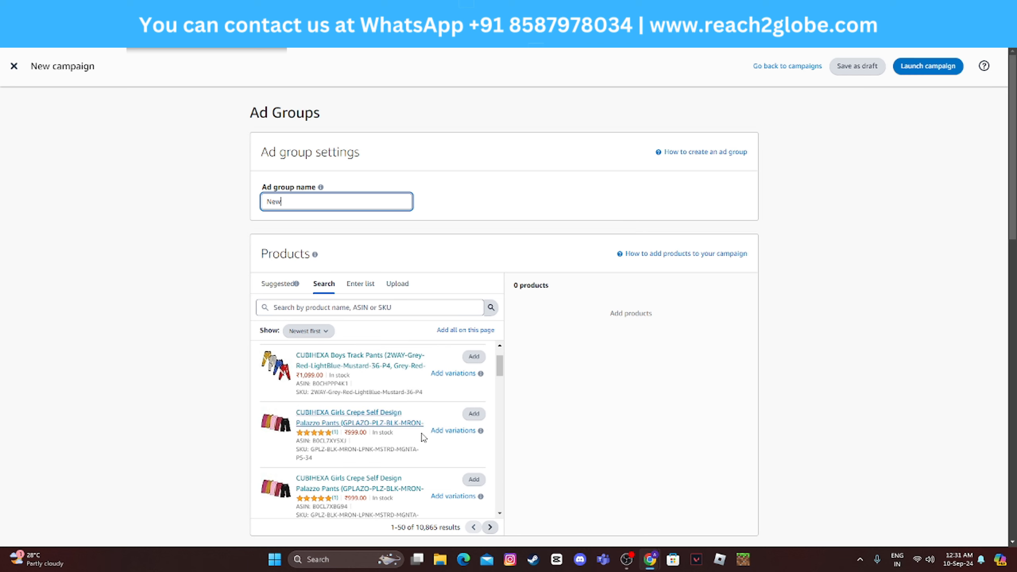
left_click(464, 432)
left_click(460, 373)
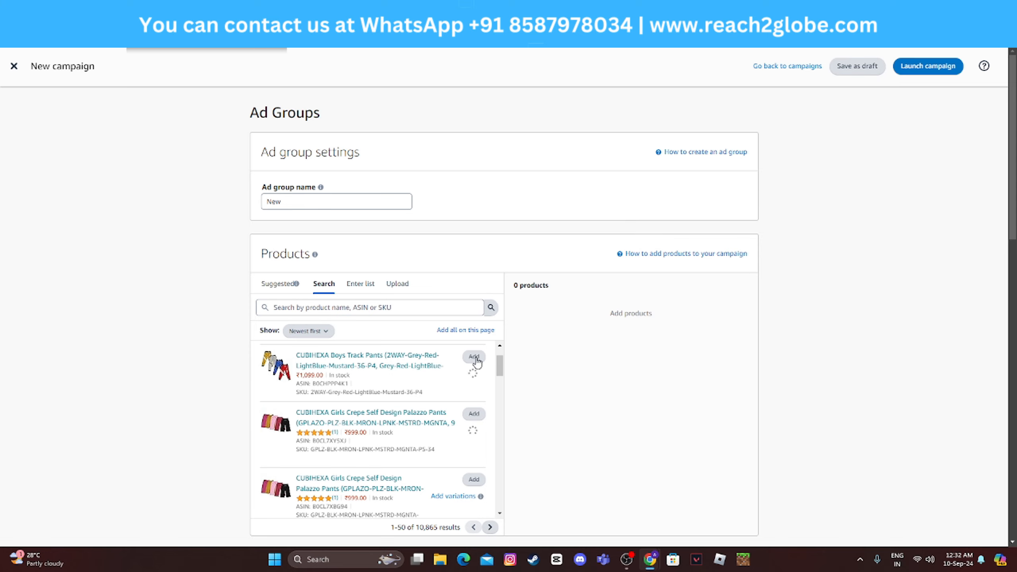
Review the products added to the ad group and the campaign's targeting and default bid settings.
scroll(606, 442, "down", 5)
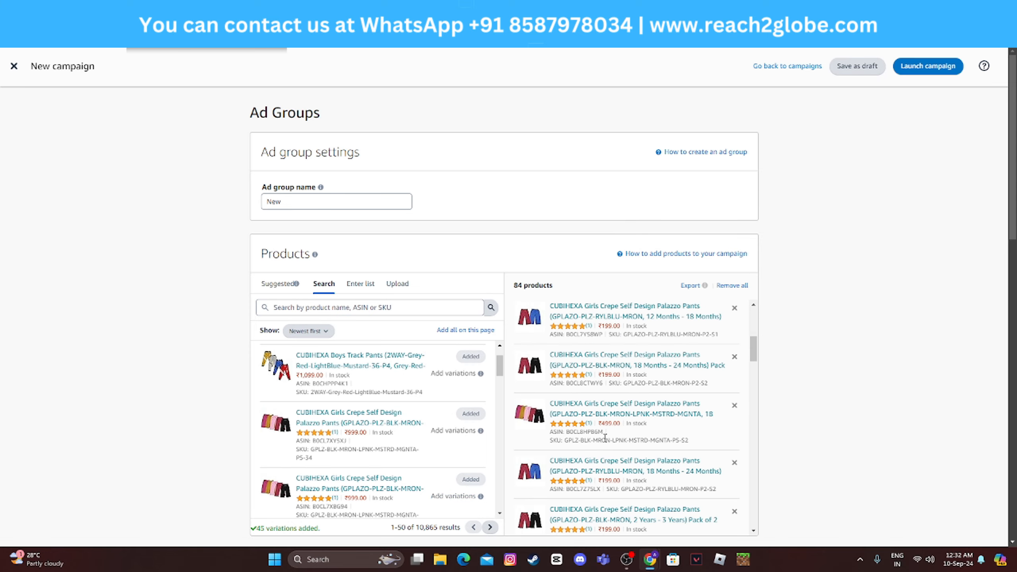
scroll(607, 442, "down", 5)
scroll(676, 324, "down", 5)
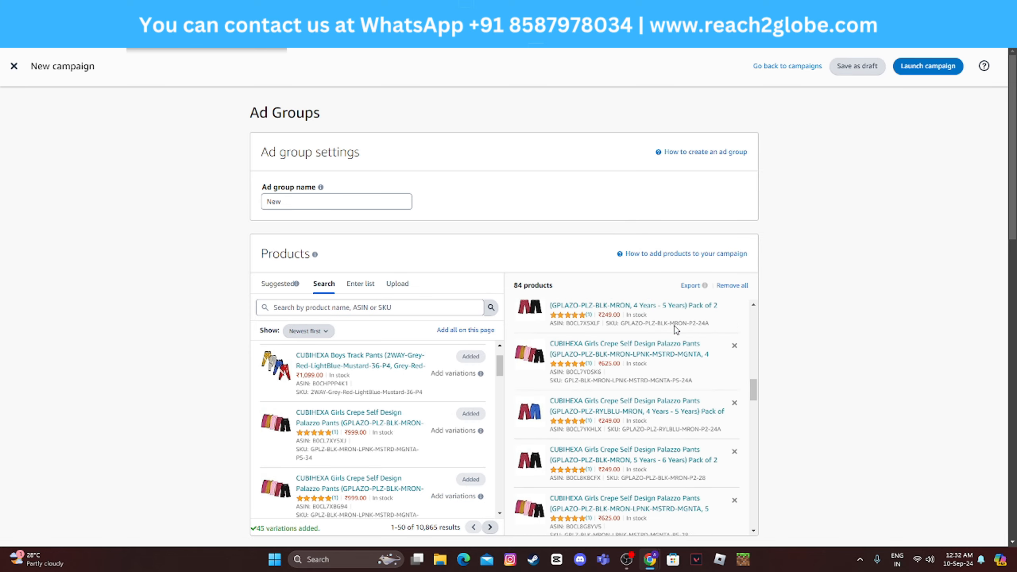
scroll(855, 296, "down", 8)
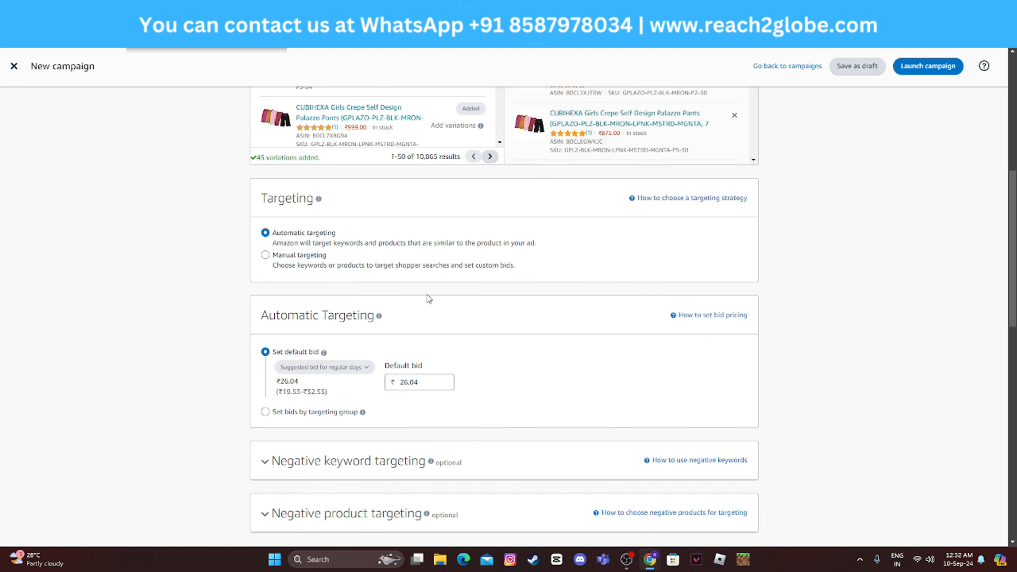
scroll(631, 200, "up", 5)
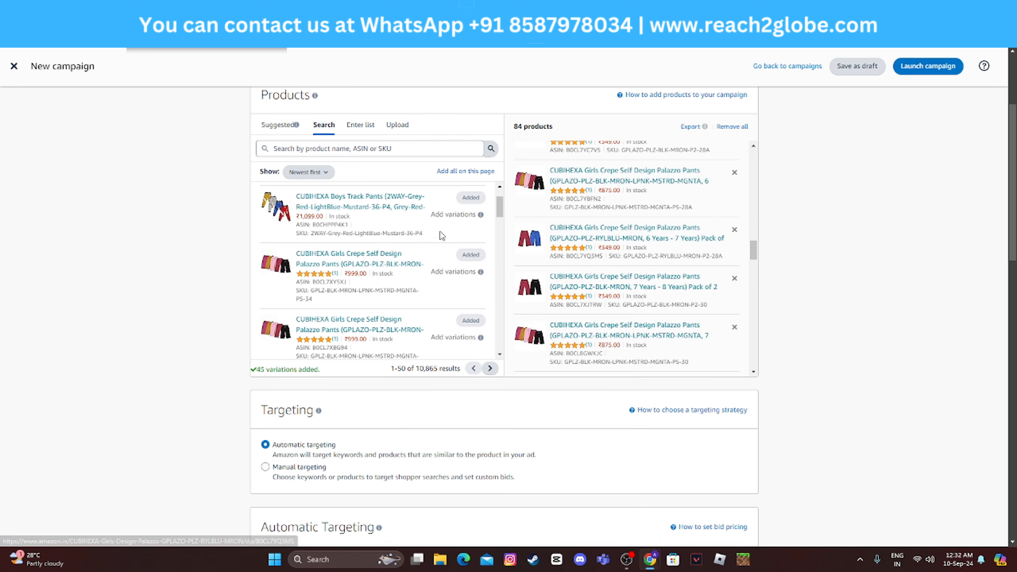
Switch the campaign's targeting strategy from automatic to manual targeting.
scroll(598, 190, "down", 5)
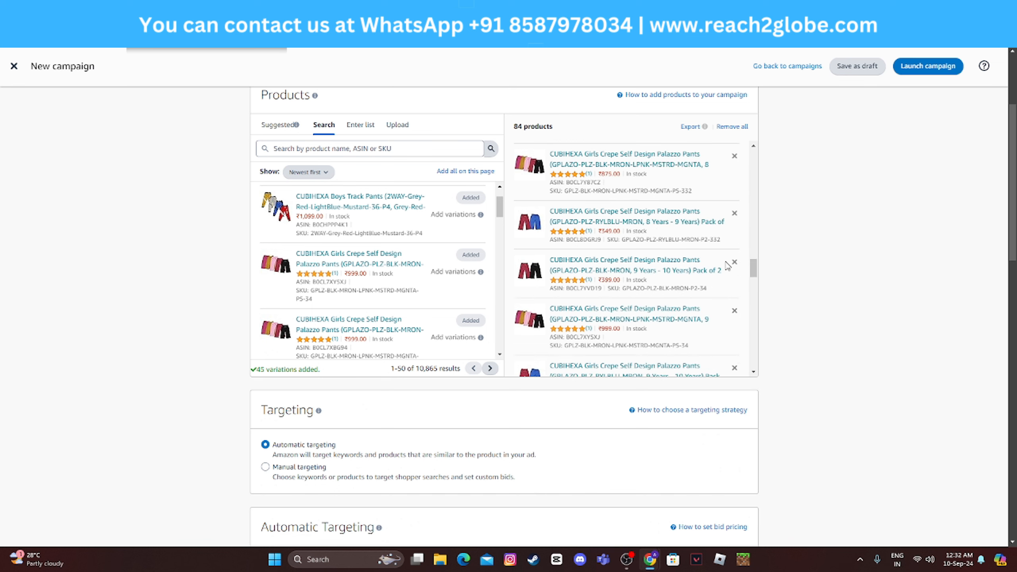
scroll(784, 241, "down", 5)
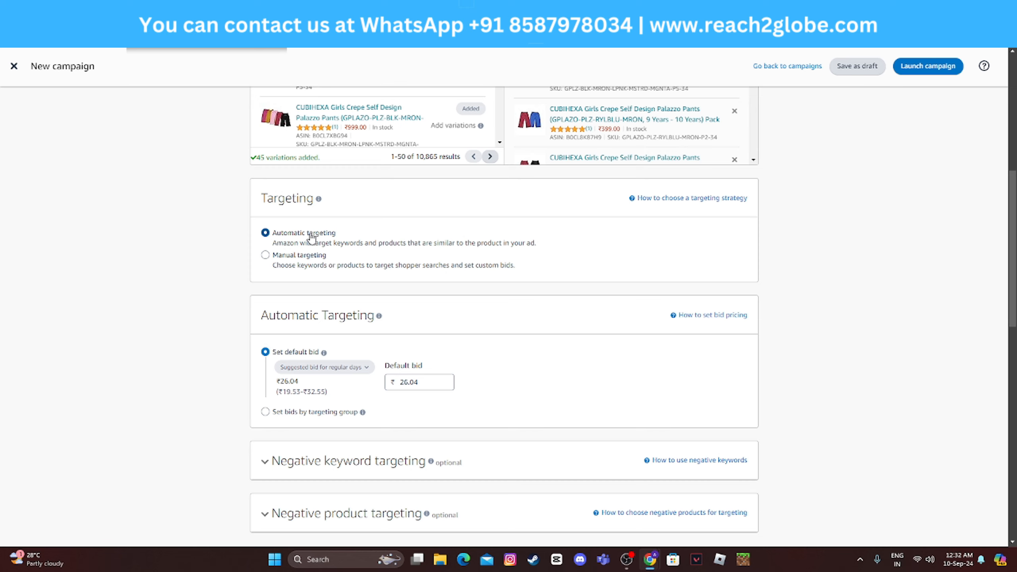
left_click(320, 263)
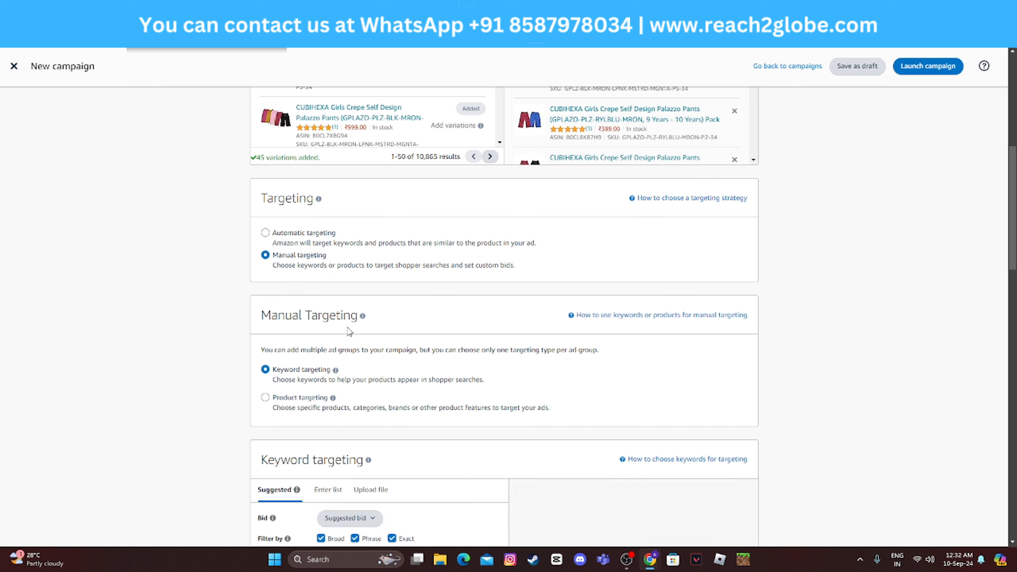
mouse_move(320, 377)
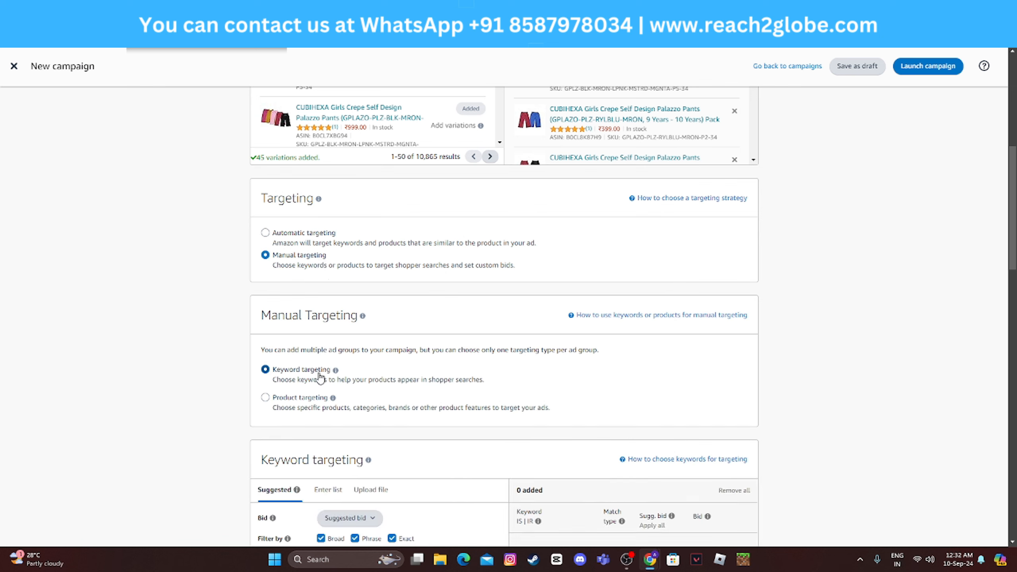
Add the suggested keywords "3 4" (phrase), "palazzo pant" (broad), "max pants girls" (phrase) and "pack 3" (broad), and open the "pack 3" bid for editing.
scroll(324, 375, "down", 4)
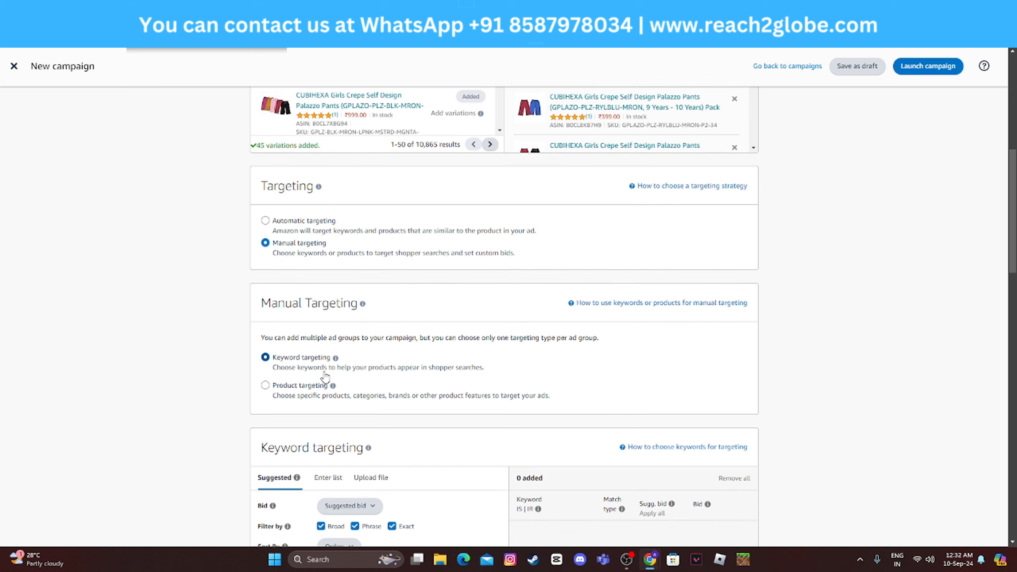
scroll(488, 340, "down", 4)
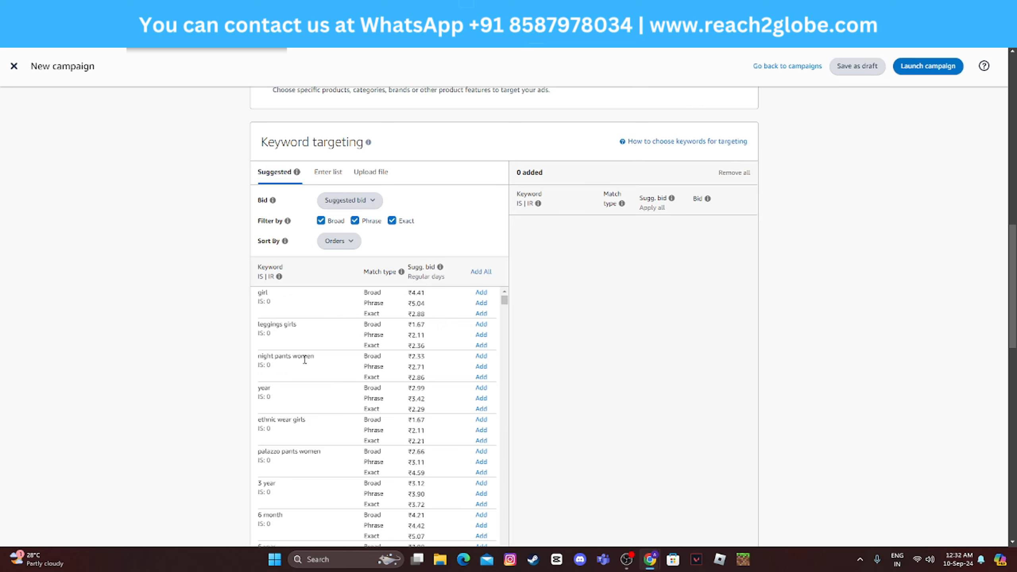
scroll(295, 343, "down", 5)
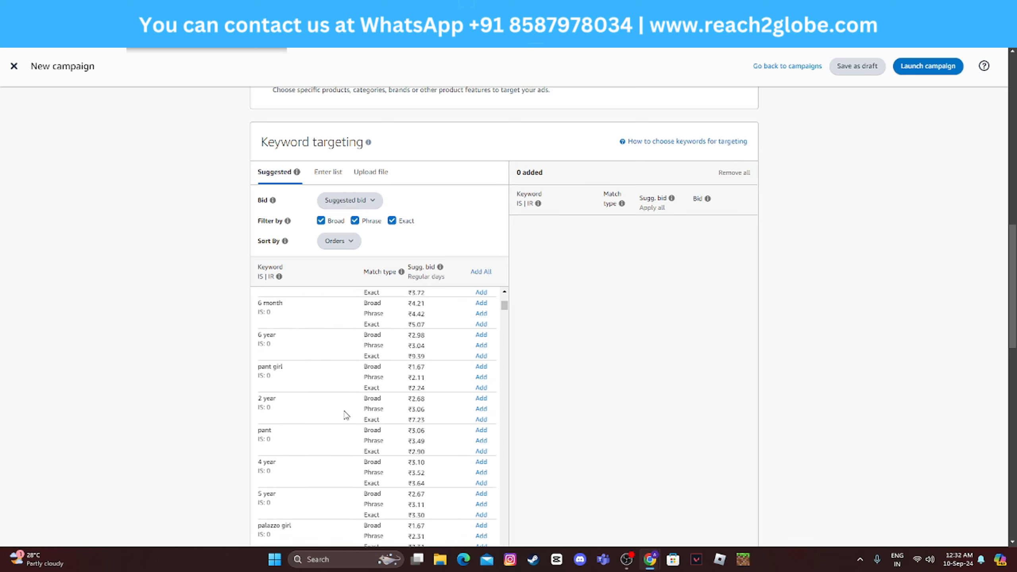
scroll(346, 413, "up", 5)
scroll(345, 400, "down", 10)
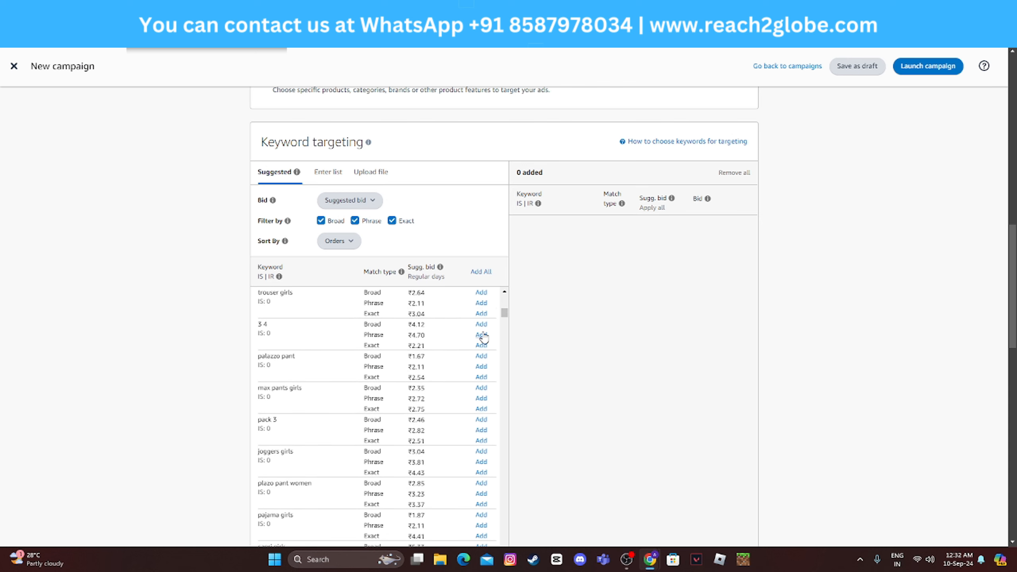
left_click(481, 335)
left_click(481, 356)
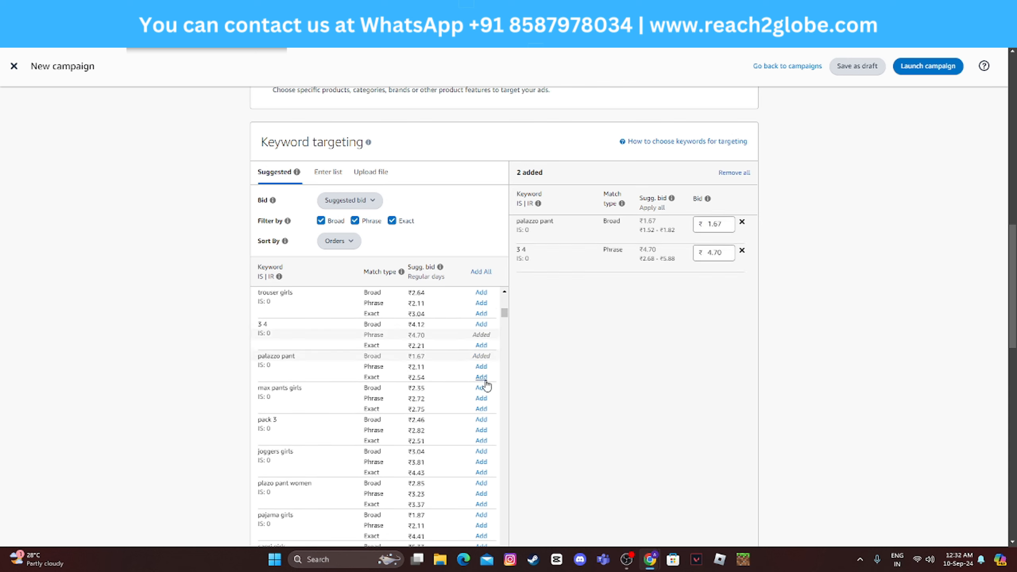
left_click(480, 398)
left_click(480, 419)
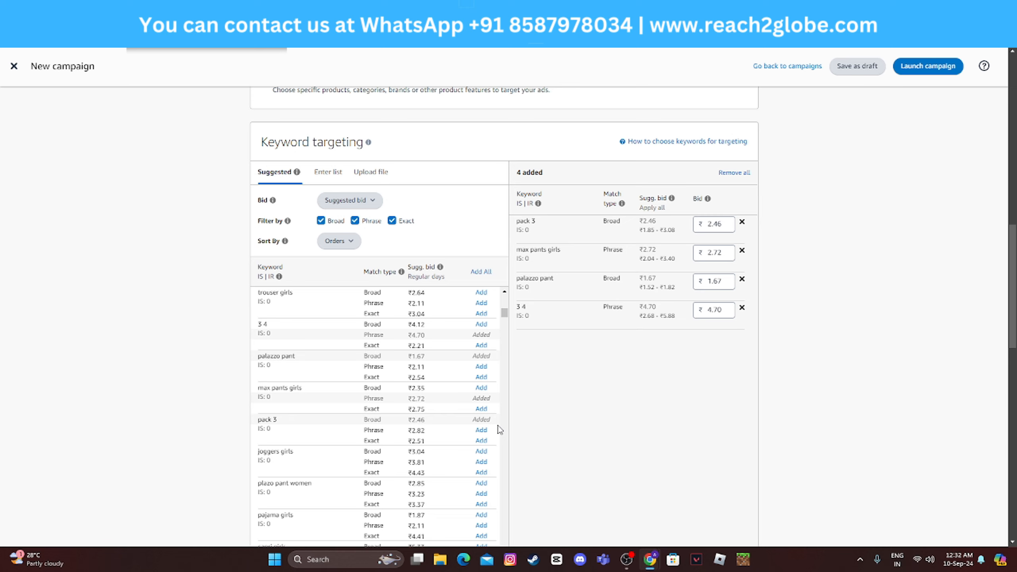
left_click(719, 223)
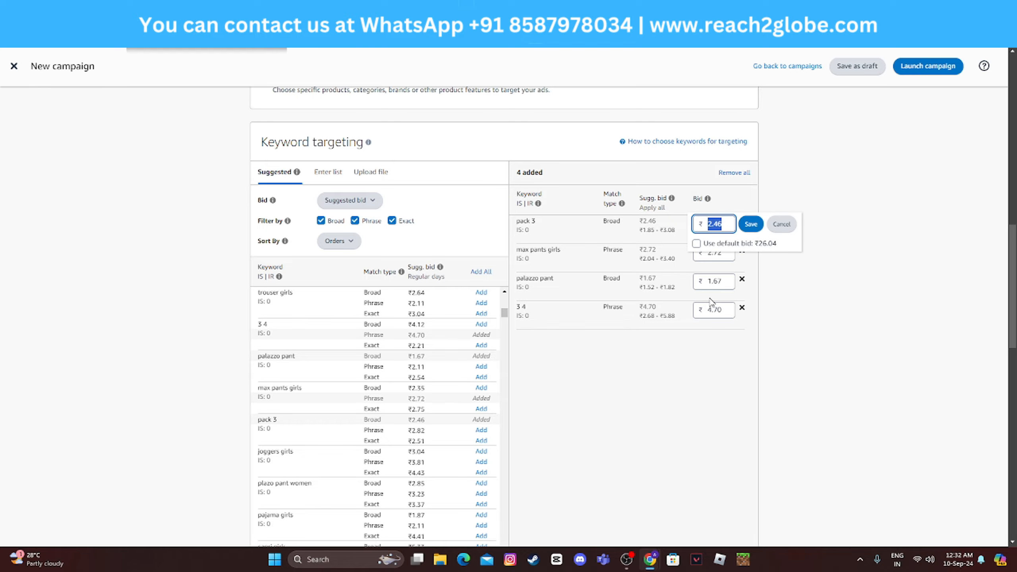
Change the manual targeting type from keyword targeting to product targeting.
scroll(593, 281, "down", 15)
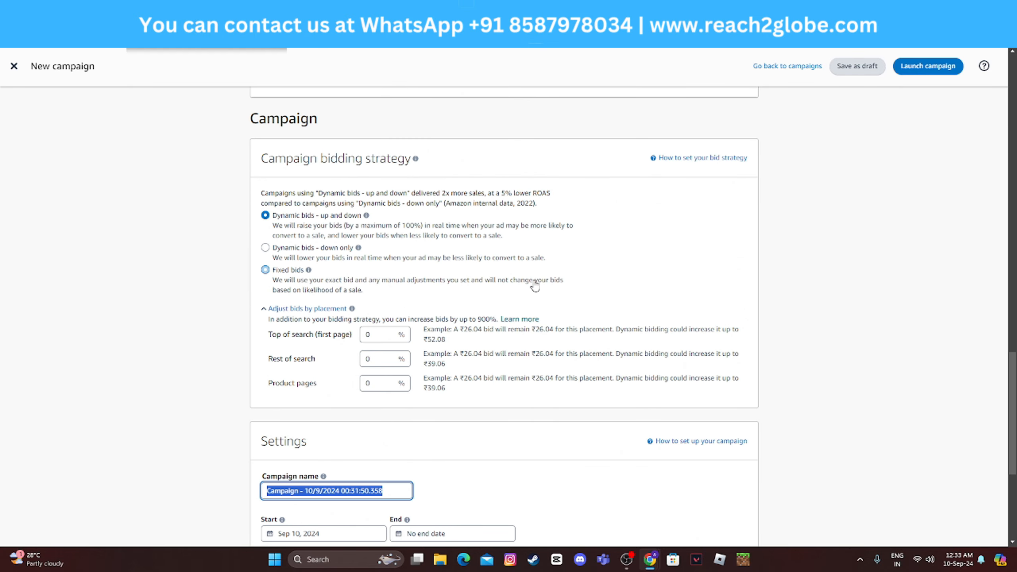
scroll(535, 286, "up", 15)
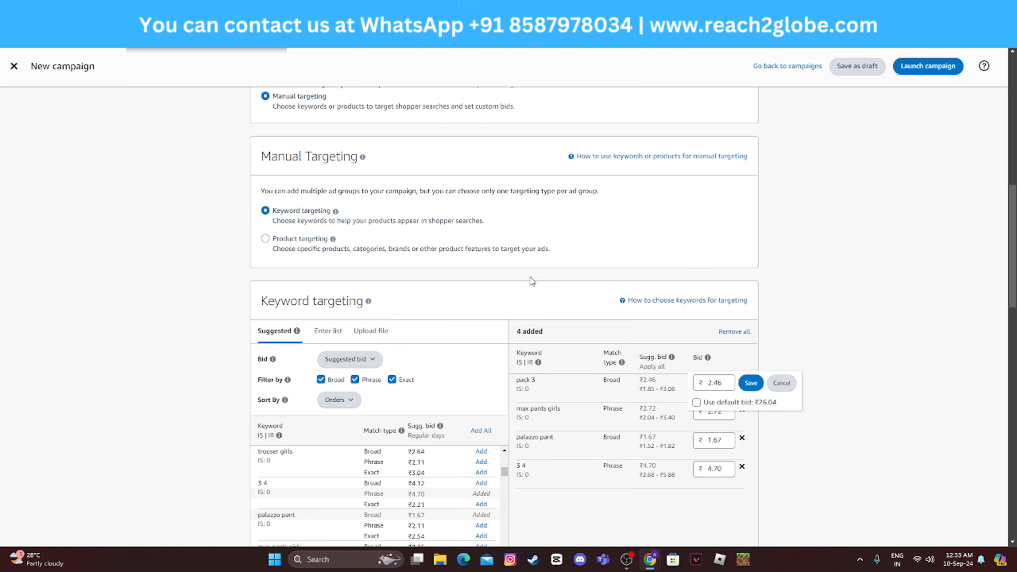
scroll(531, 282, "up", 2)
left_click(265, 292)
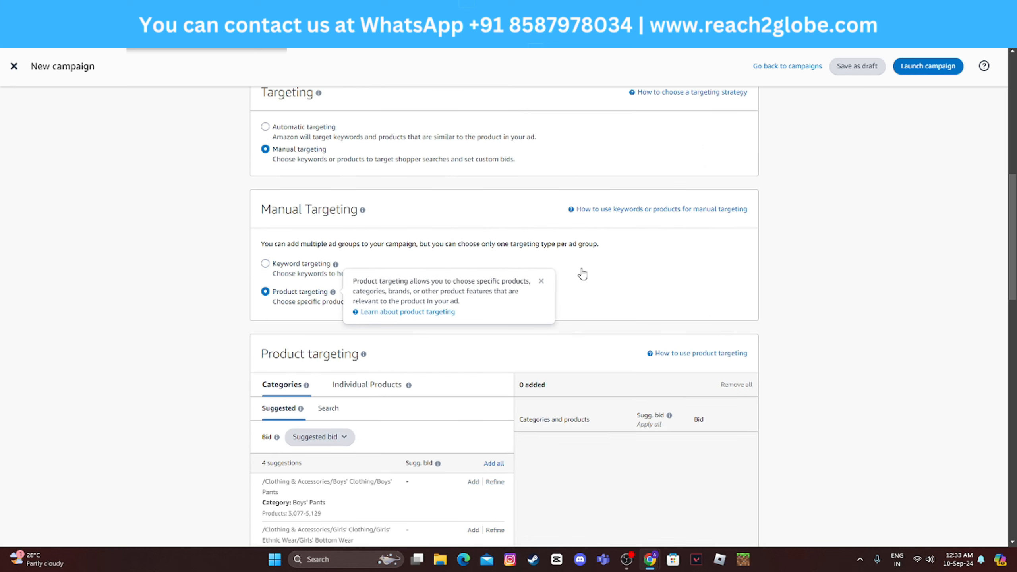
Compare the ad group's added products with the suggested categories for product targeting.
scroll(582, 275, "up", 7)
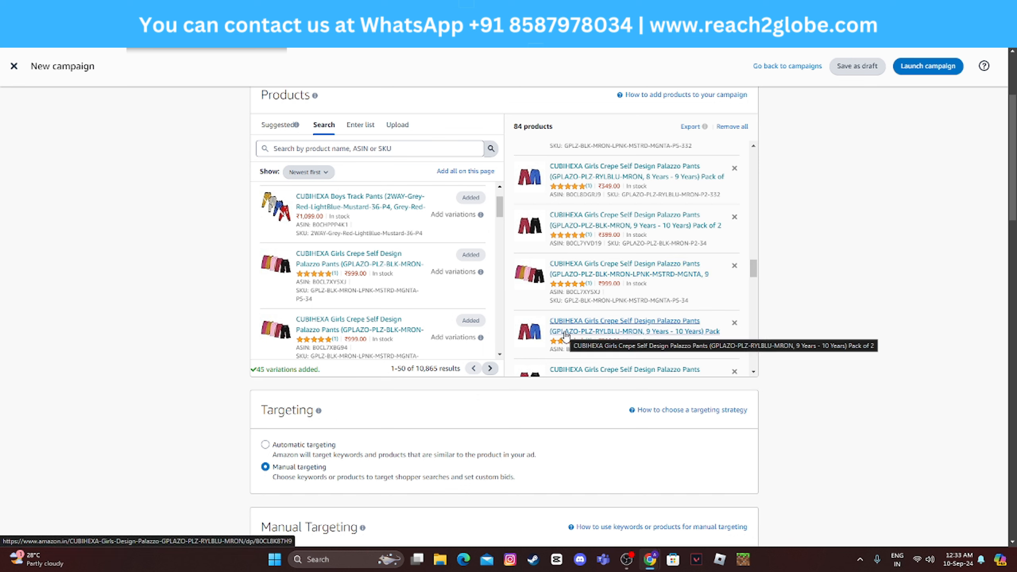
scroll(565, 335, "down", 5)
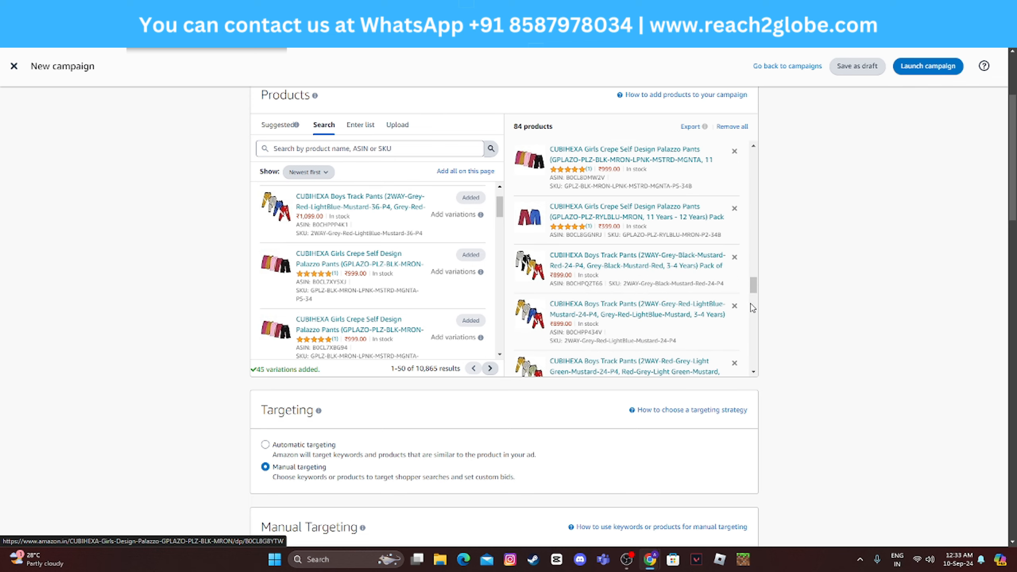
scroll(798, 300, "down", 5)
scroll(798, 300, "down", 4)
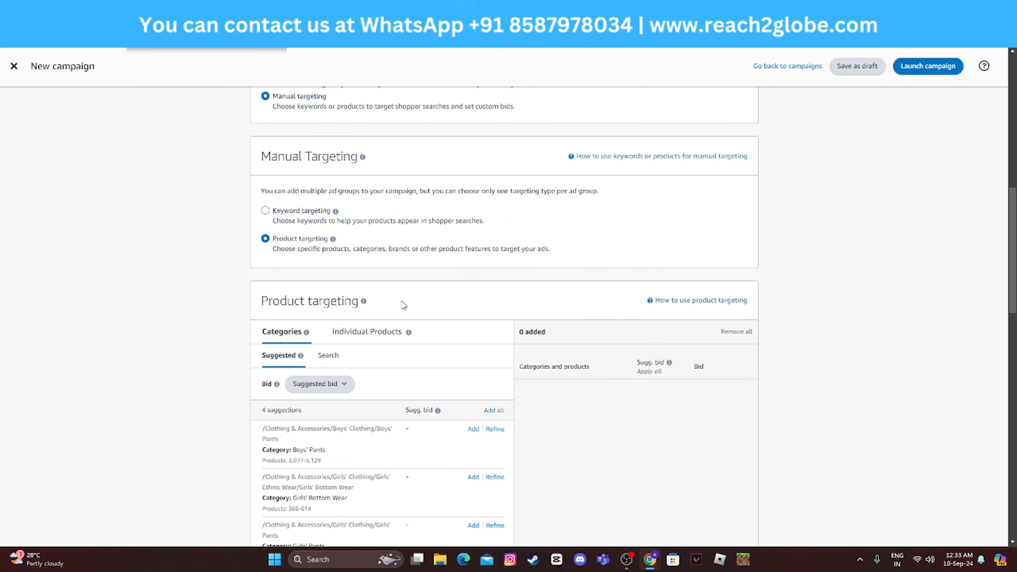
mouse_move(333, 239)
scroll(521, 281, "up", 3)
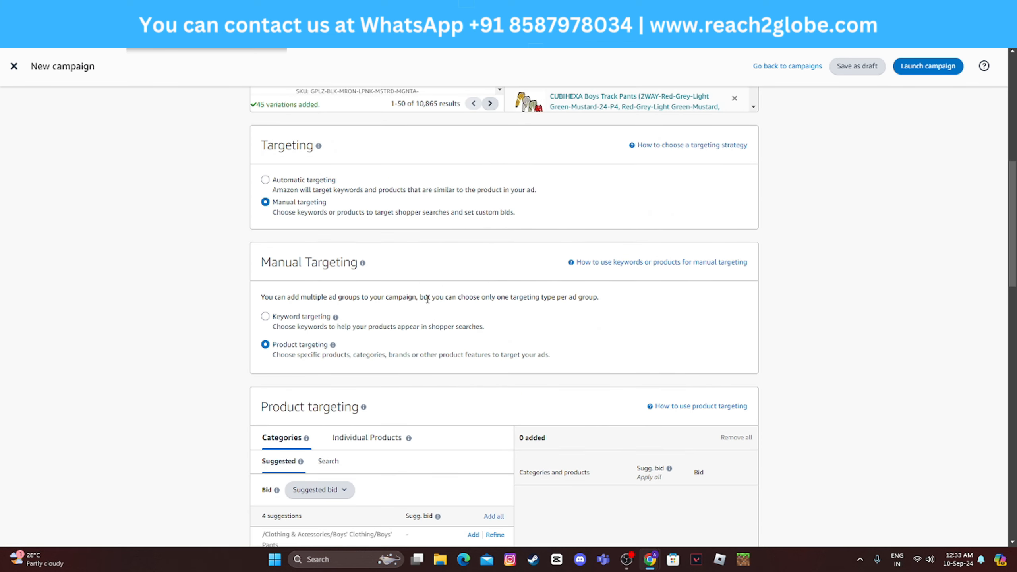
scroll(357, 349, "down", 4)
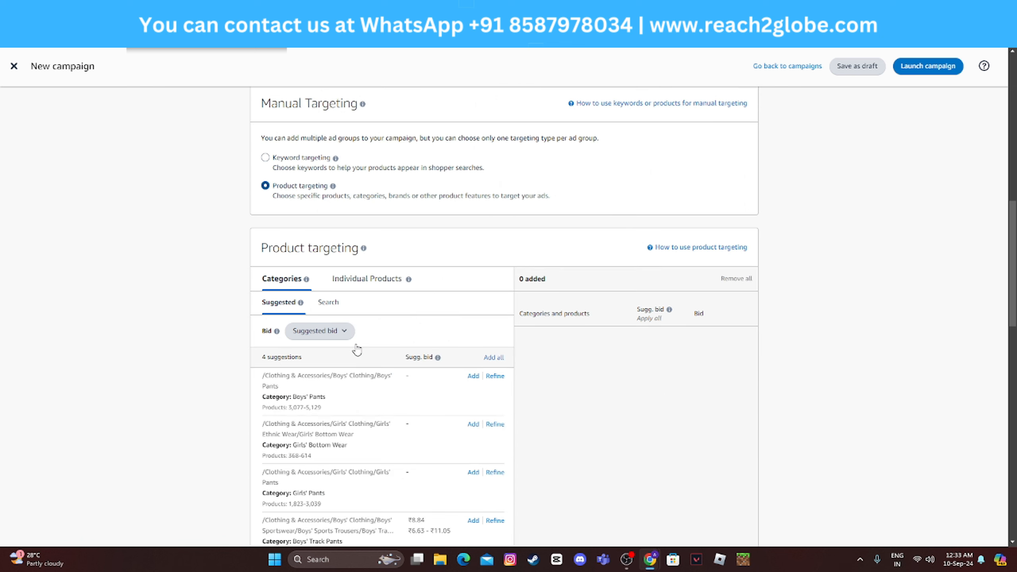
scroll(358, 349, "down", 4)
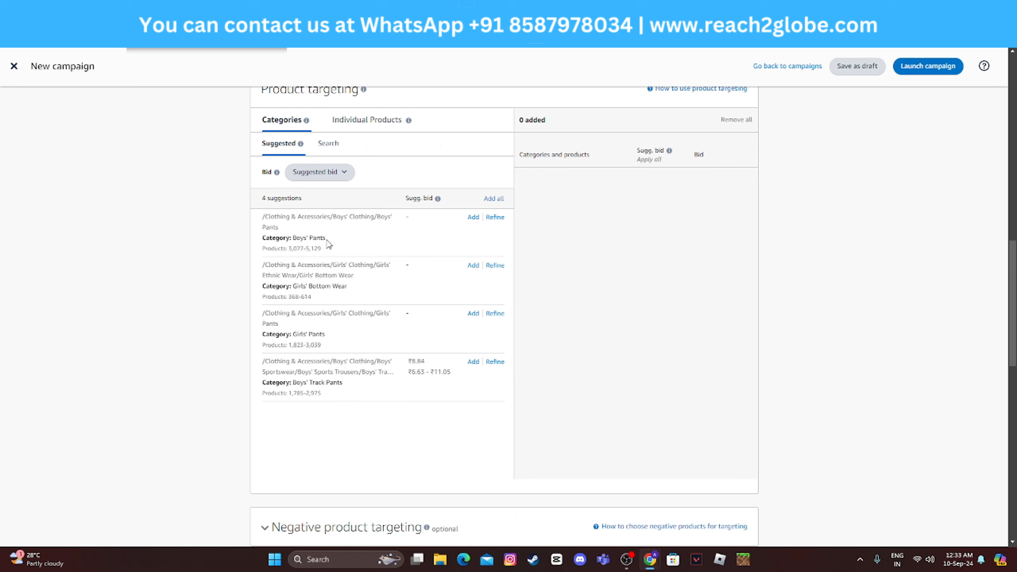
scroll(734, 208, "up", 1)
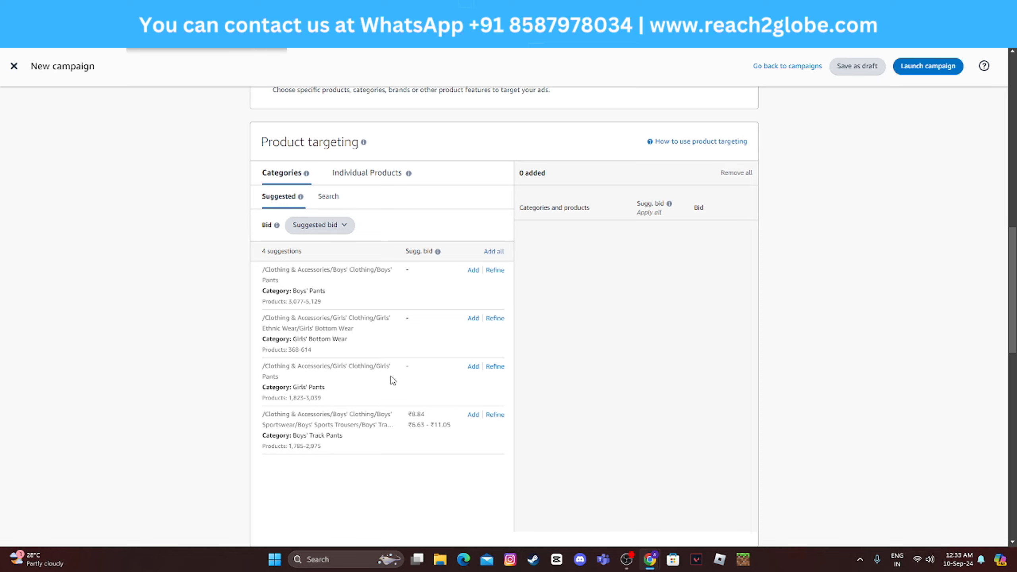
scroll(393, 381, "up", 12)
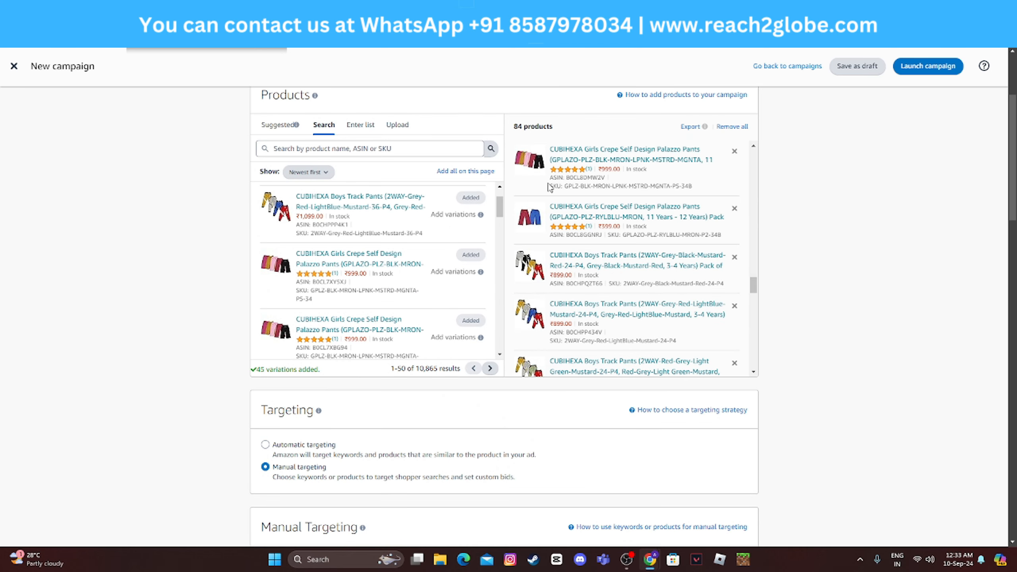
scroll(624, 240, "down", 3)
scroll(809, 307, "down", 4)
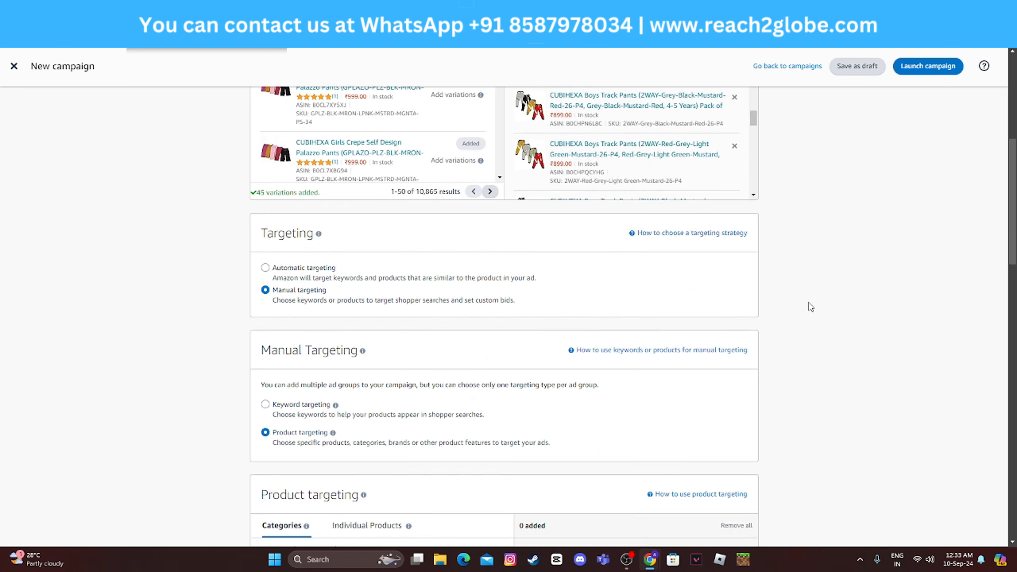
Add the suggested categories Girls' Bottom Wear and Girls' Pants as product targets with a bid of ₹30 each.
scroll(441, 400, "down", 10)
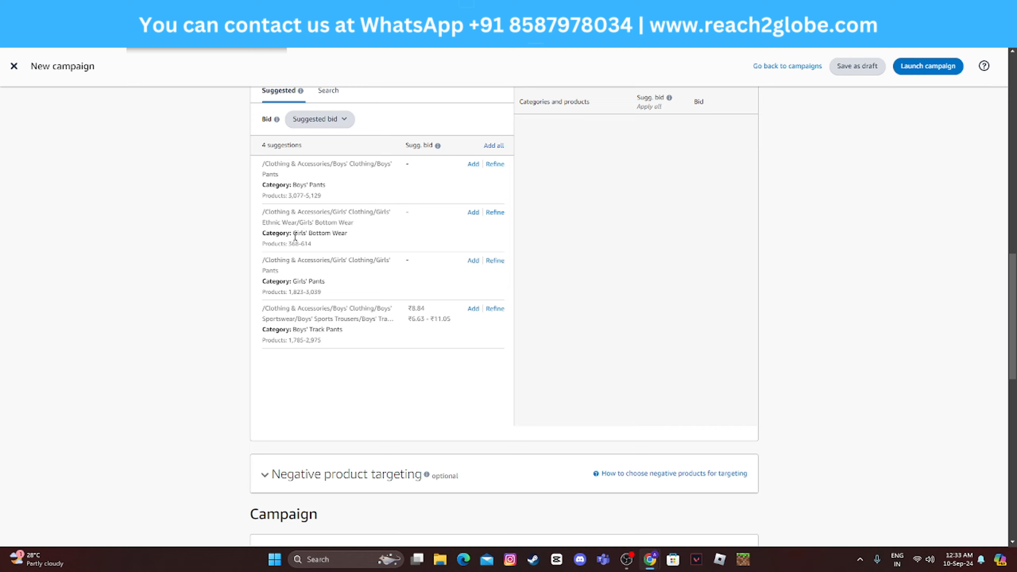
left_click(473, 212)
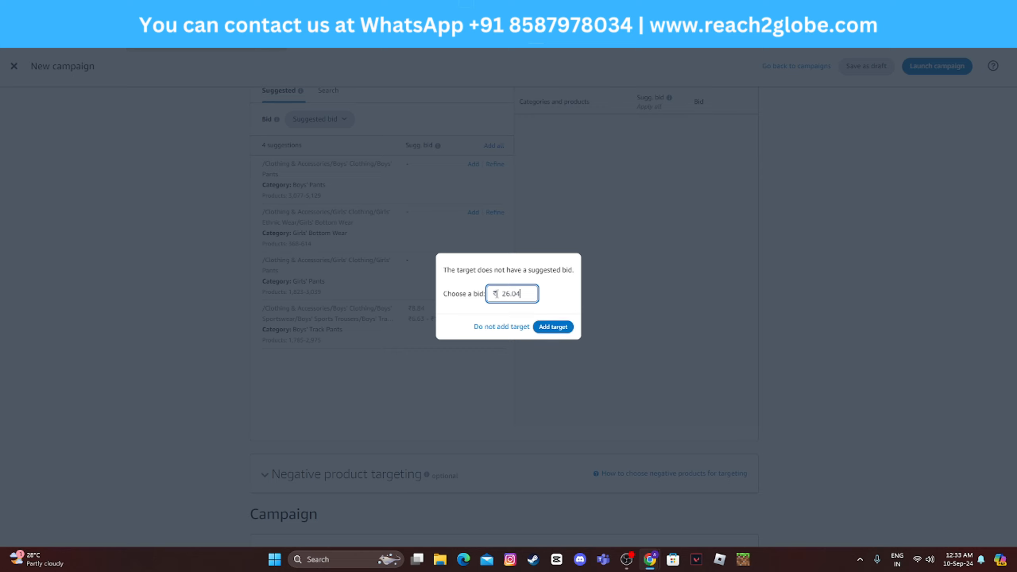
left_click_drag(495, 294, 540, 293)
type("30")
left_click(556, 333)
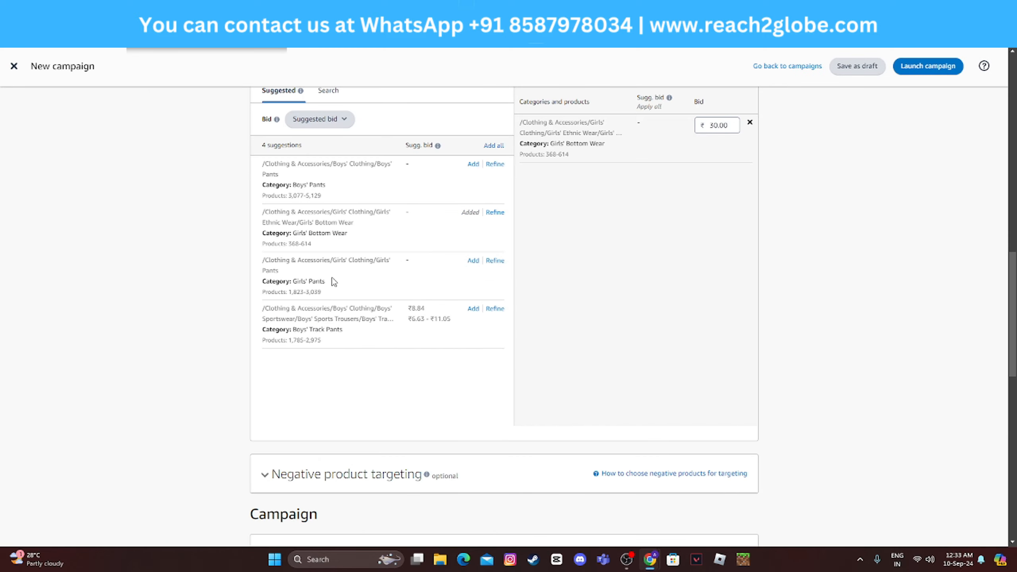
left_click(473, 260)
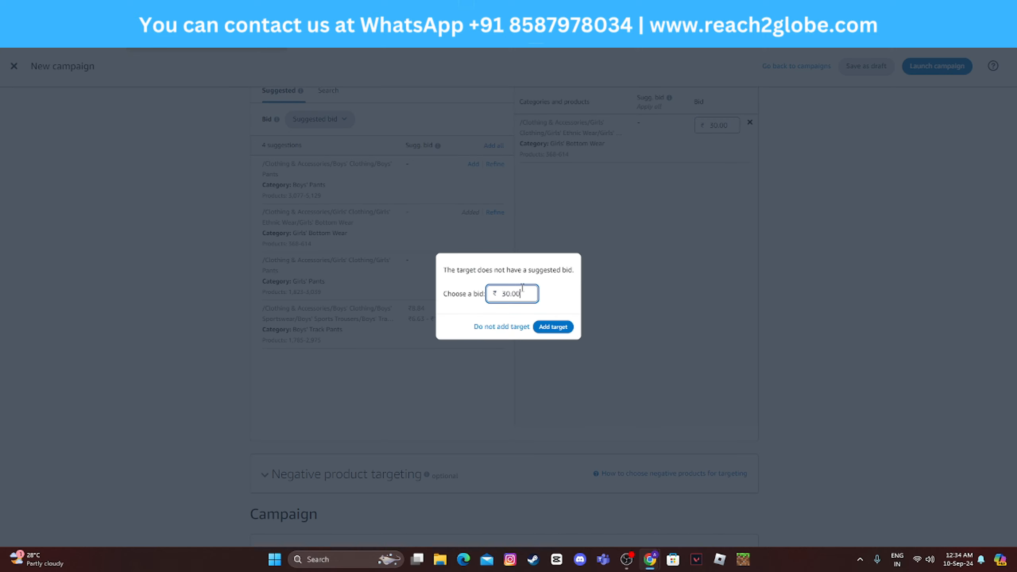
left_click(553, 326)
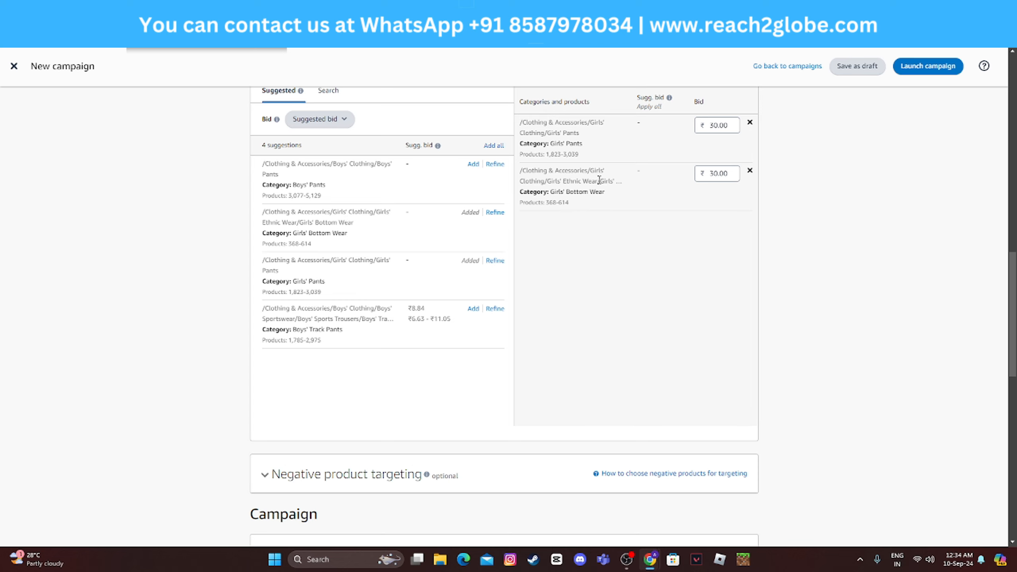
Choose fixed bids as the campaign bidding strategy and raise bids by 15% for top of search, 10% for rest of search and 35% for product pages.
scroll(539, 277, "down", 6)
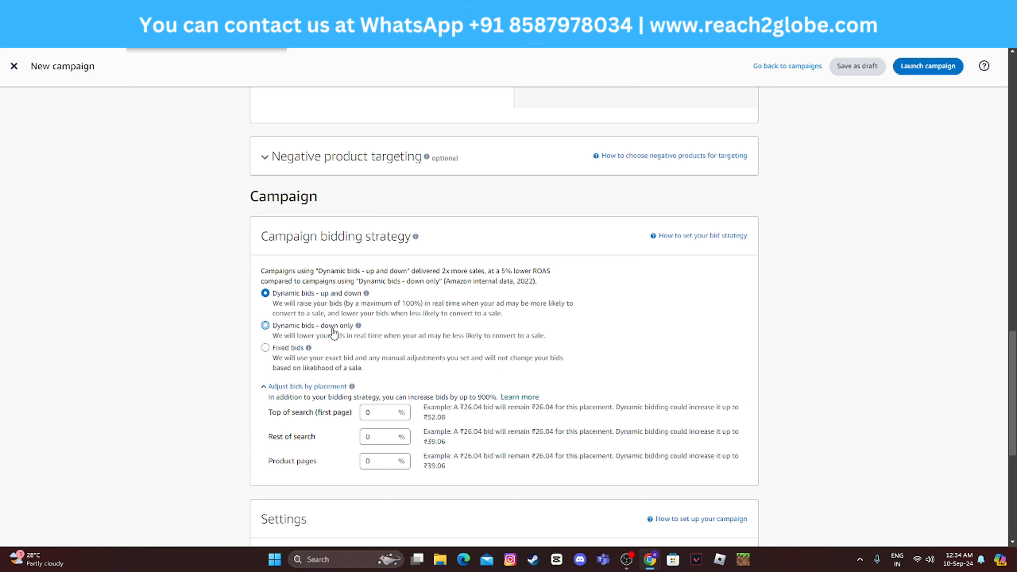
left_click(276, 356)
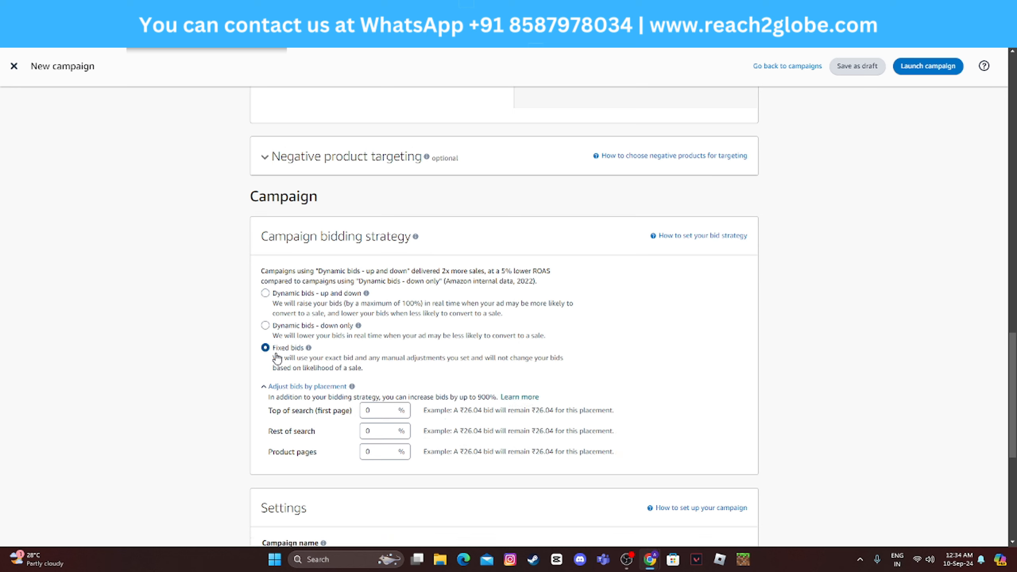
scroll(280, 354, "down", 2)
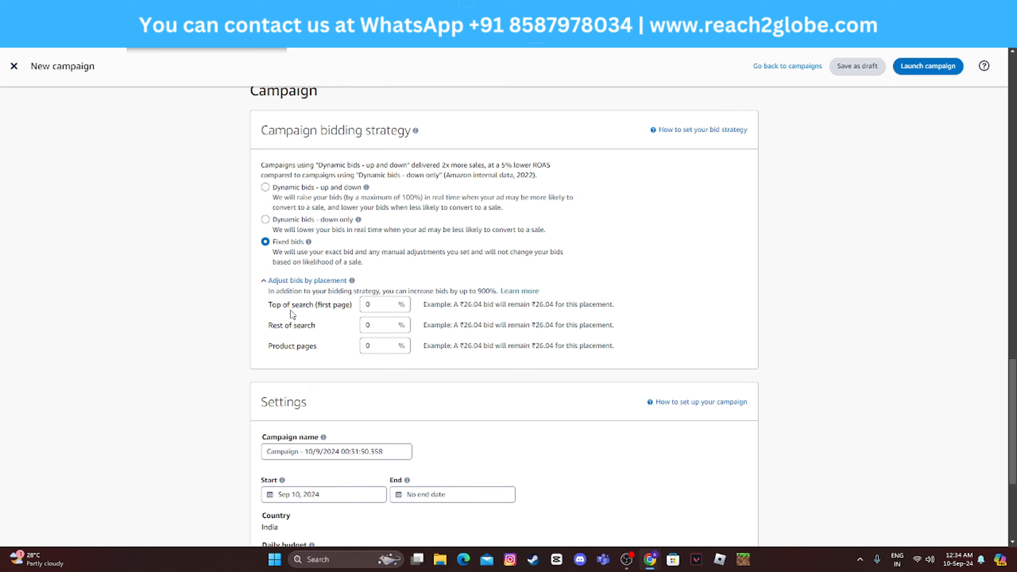
left_click(379, 306)
double_click(380, 306)
type("15")
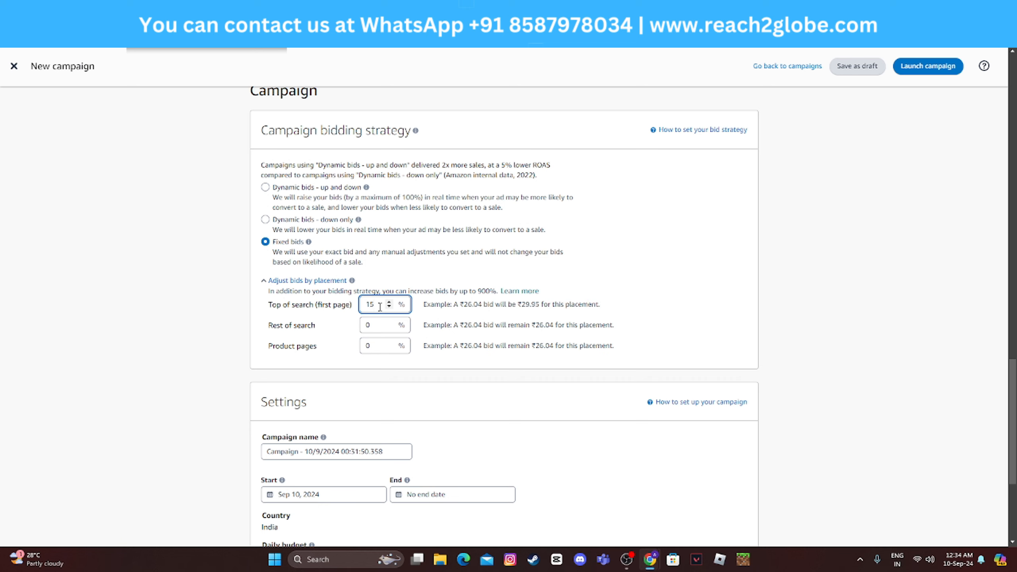
key("Tab")
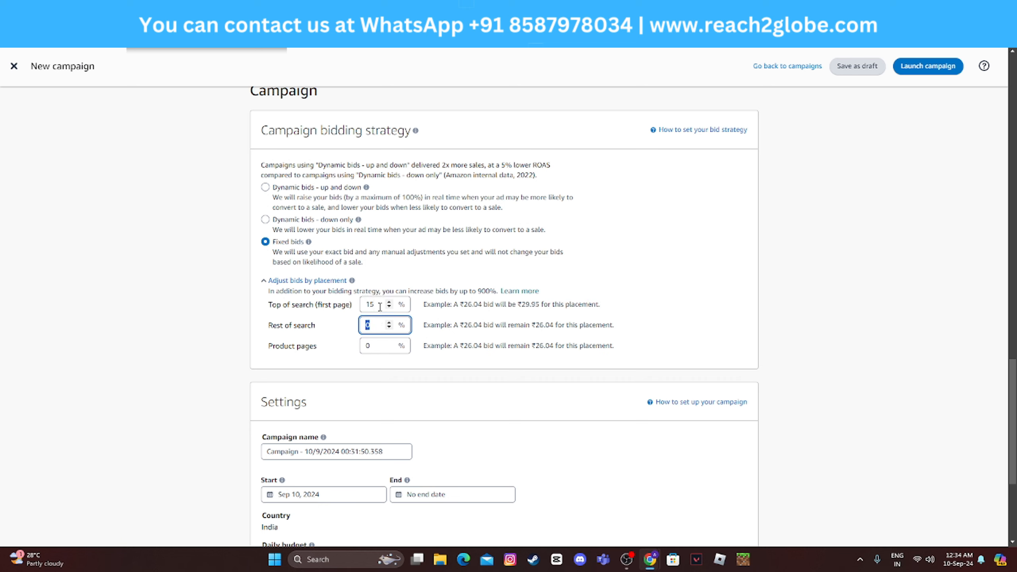
type("10")
key("Tab")
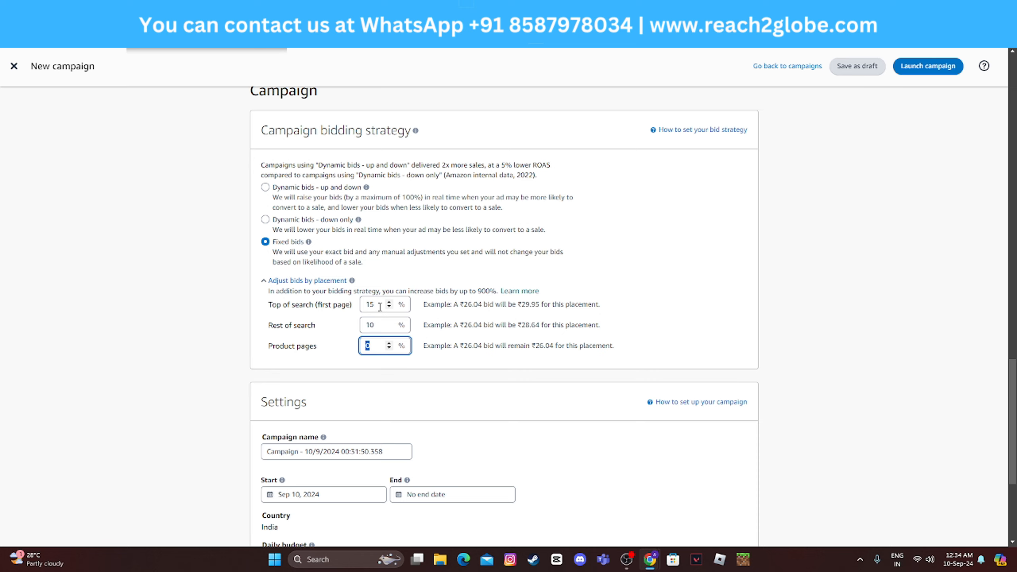
type("35")
key("Tab")
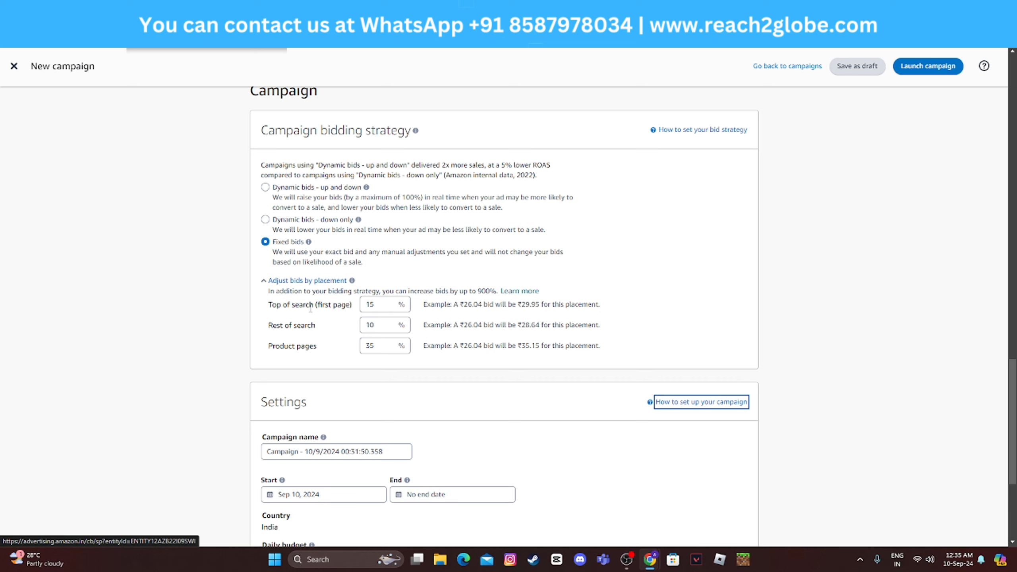
Examine the example bid calculations for top of search, rest of search and product pages.
left_click_drag(464, 304, 477, 305)
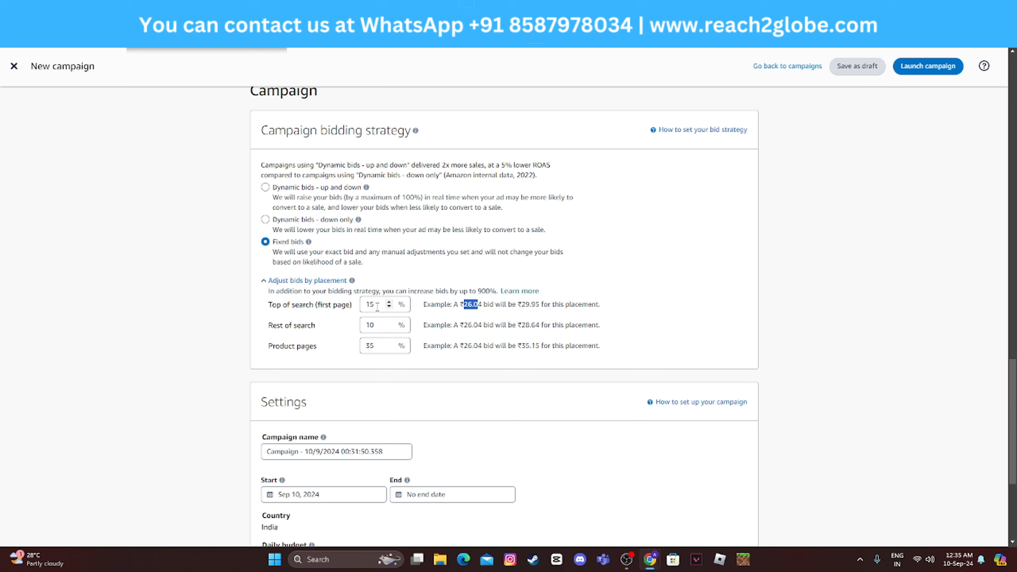
left_click_drag(525, 305, 540, 305)
left_click_drag(460, 325, 536, 325)
double_click(476, 345)
left_click_drag(539, 346, 527, 348)
Name the campaign New and set its daily budget to ₹200.
scroll(518, 359, "down", 3)
left_click(387, 346)
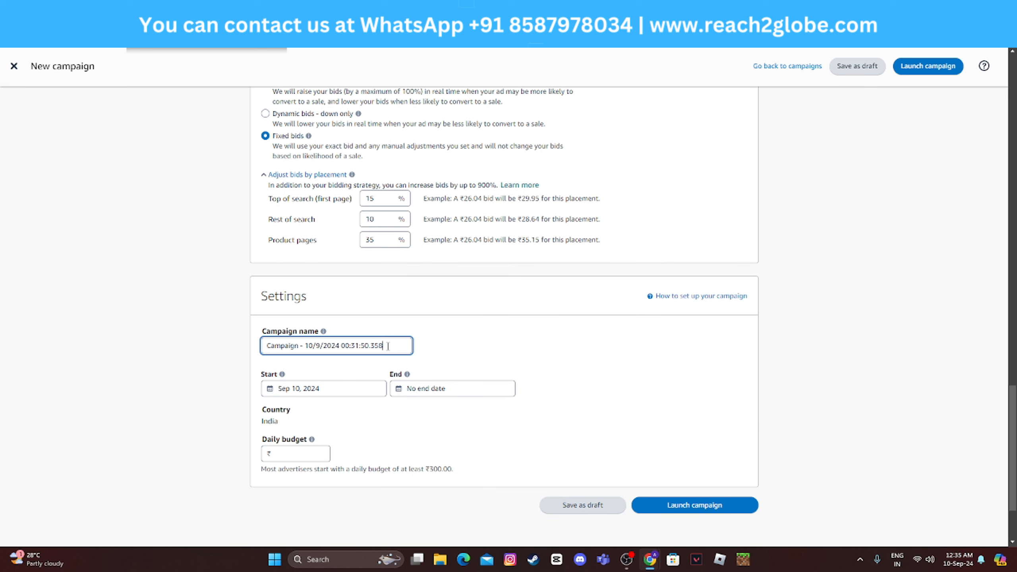
triple_click(388, 345)
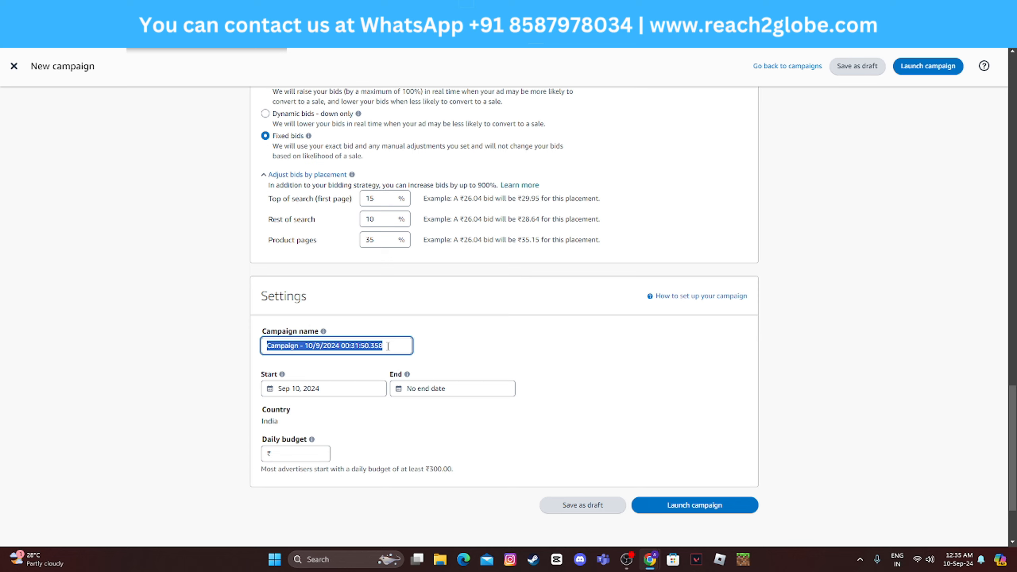
type("New")
key("Tab")
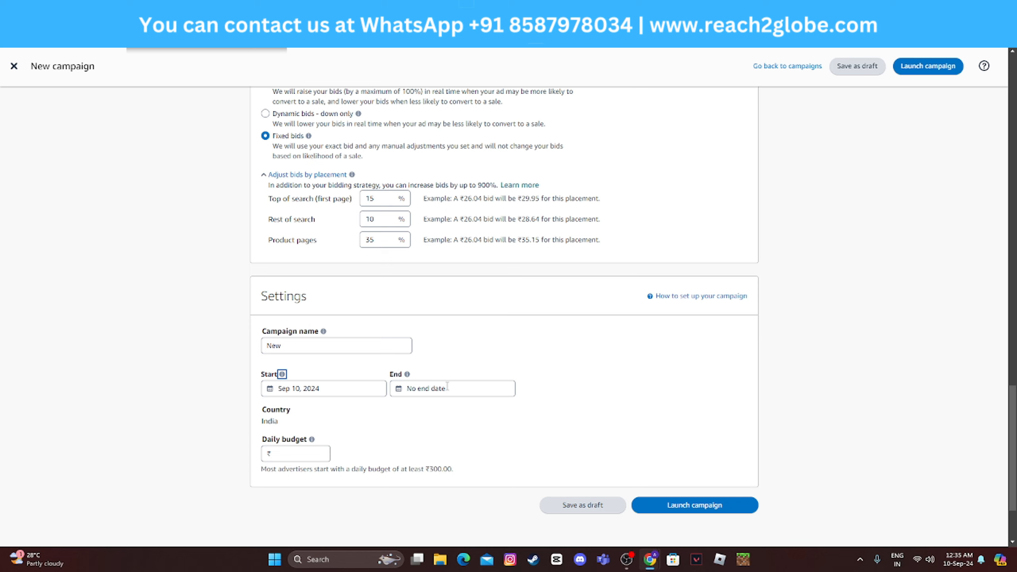
left_click(295, 453)
type("200")
Look back over the Sponsored Products campaign's targeting and products, and leave it without launching.
scroll(575, 389, "up", 14)
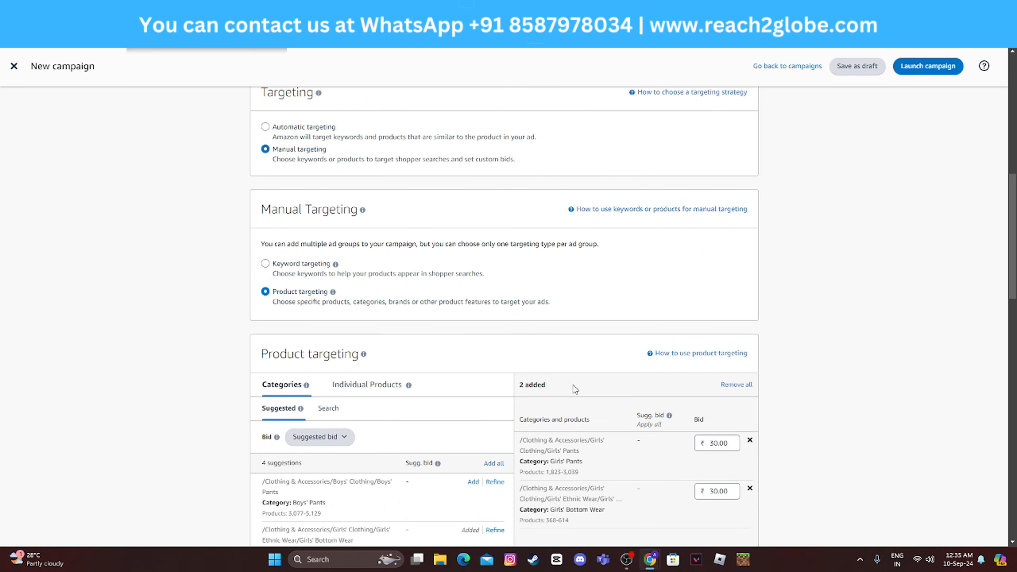
scroll(575, 389, "up", 10)
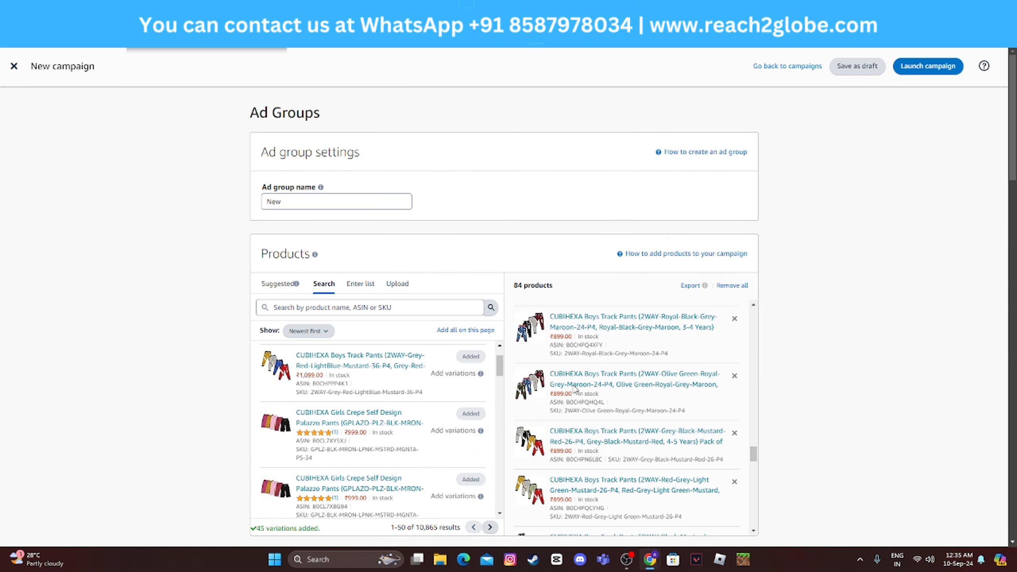
left_click(14, 66)
left_click(598, 385)
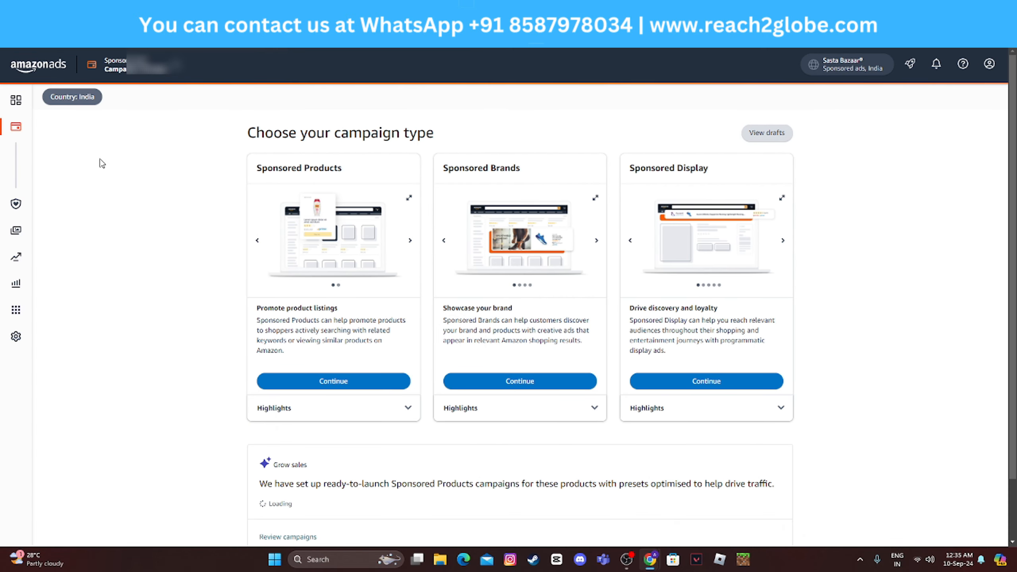
Start a Sponsored Brands campaign and examine its settings, goals, bidding, ad group name and ad format sections.
left_click(532, 381)
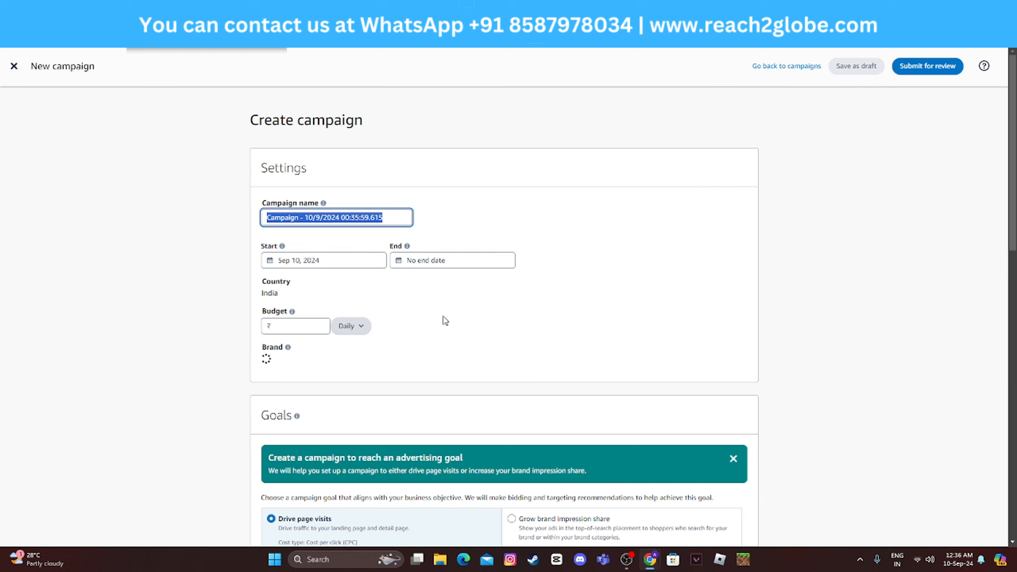
scroll(432, 320, "down", 5)
scroll(418, 318, "down", 5)
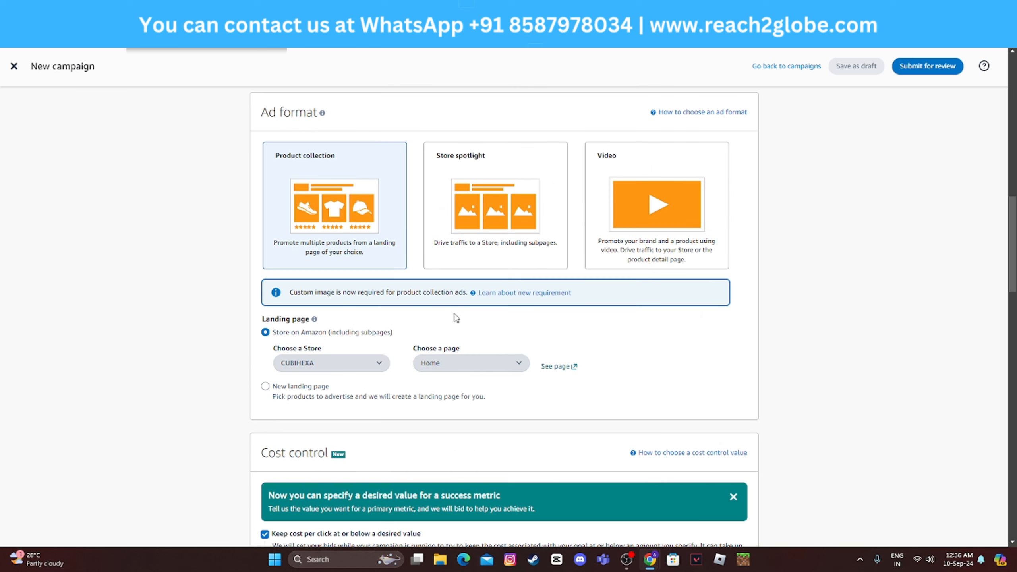
scroll(441, 289, "up", 4)
scroll(440, 289, "up", 3)
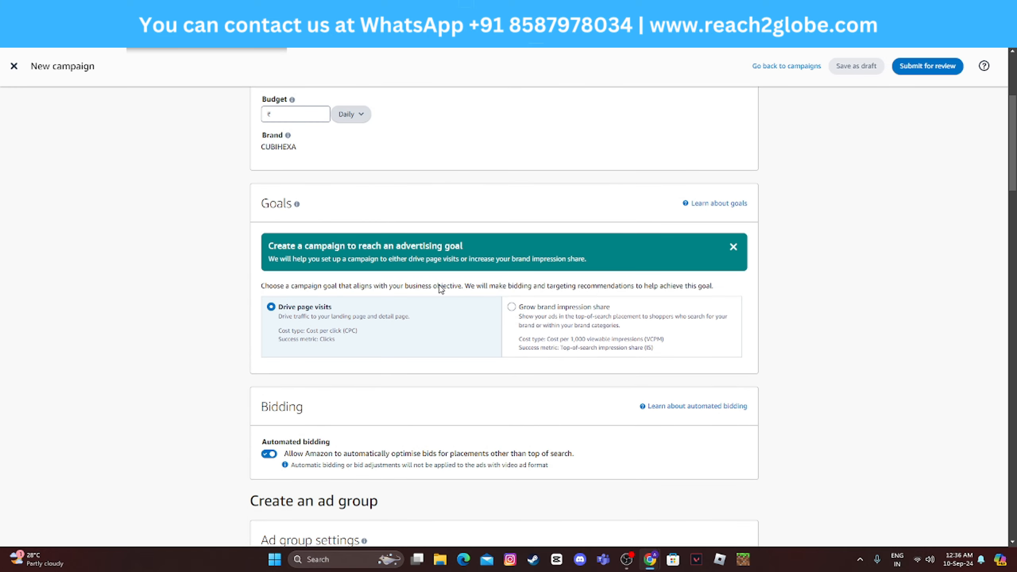
scroll(400, 268, "down", 2)
scroll(398, 258, "down", 3)
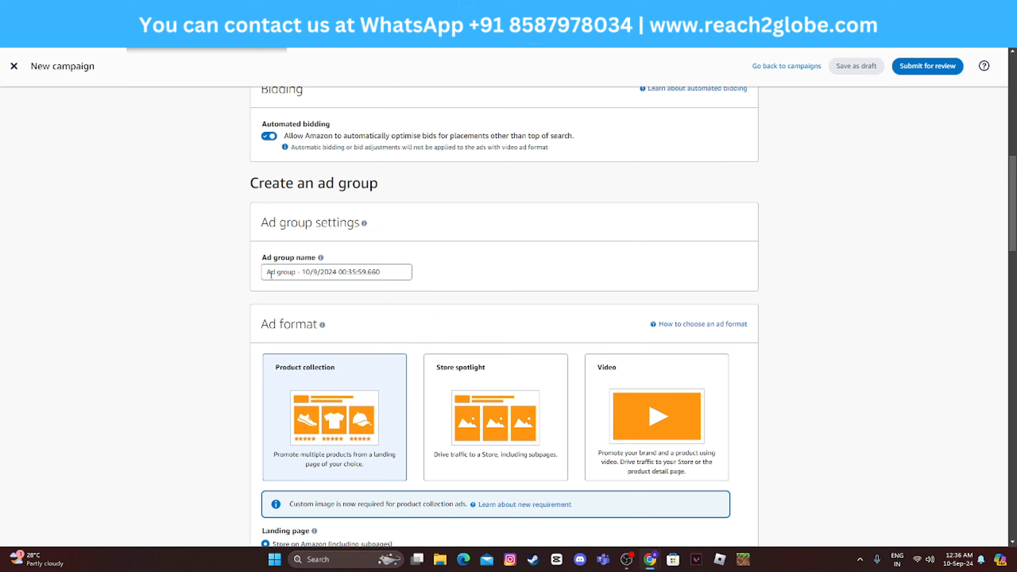
left_click_drag(268, 272, 377, 273)
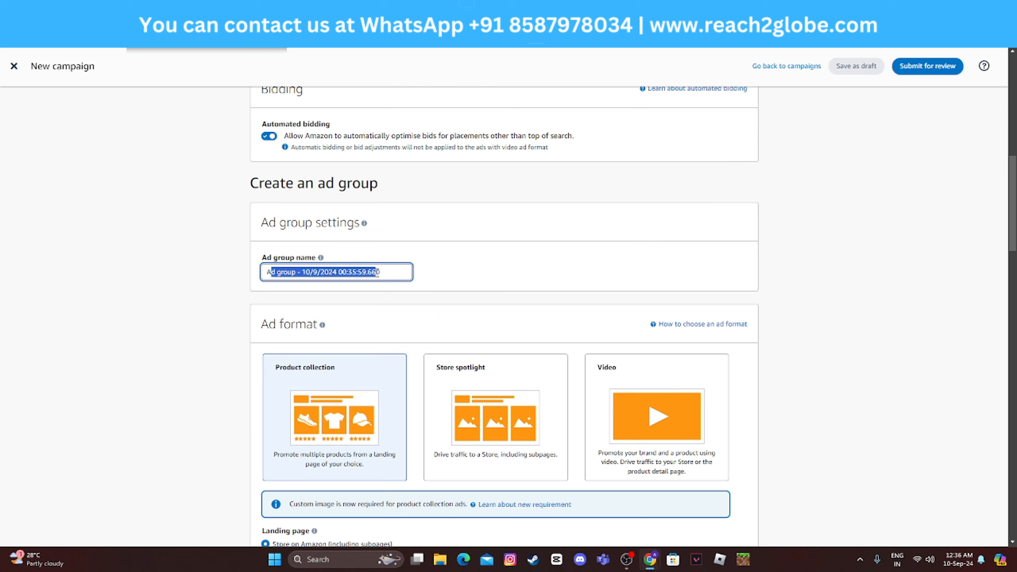
scroll(331, 277, "down", 3)
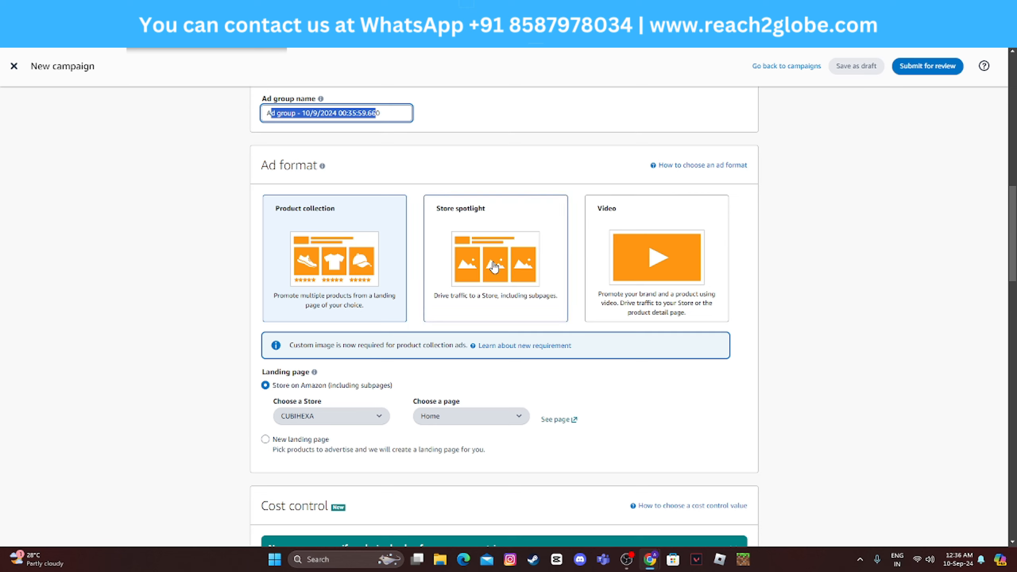
Compare the Store spotlight and Video ad formats, and examine the Video format's products and cost-per-click settings.
left_click(475, 276)
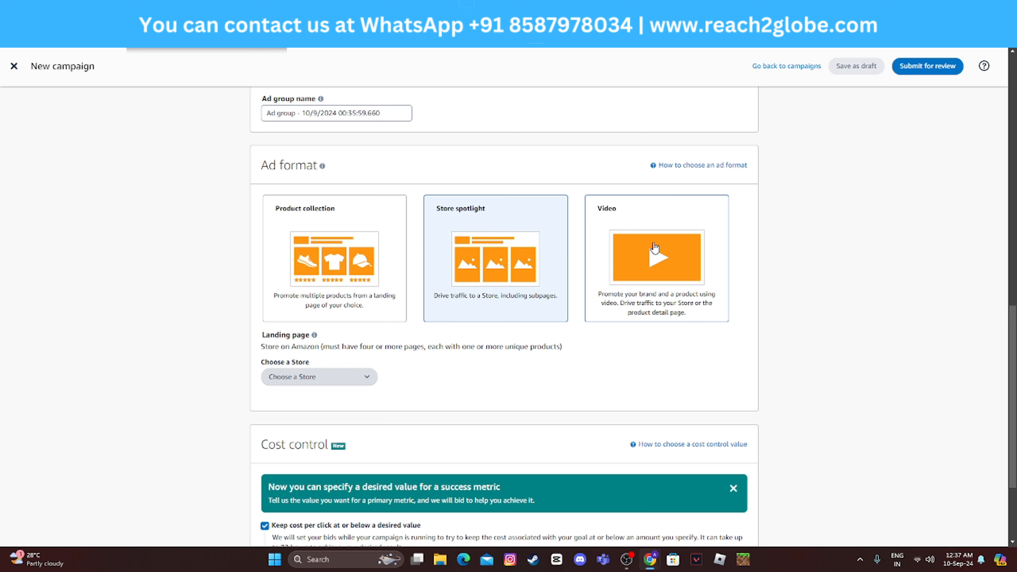
left_click(668, 272)
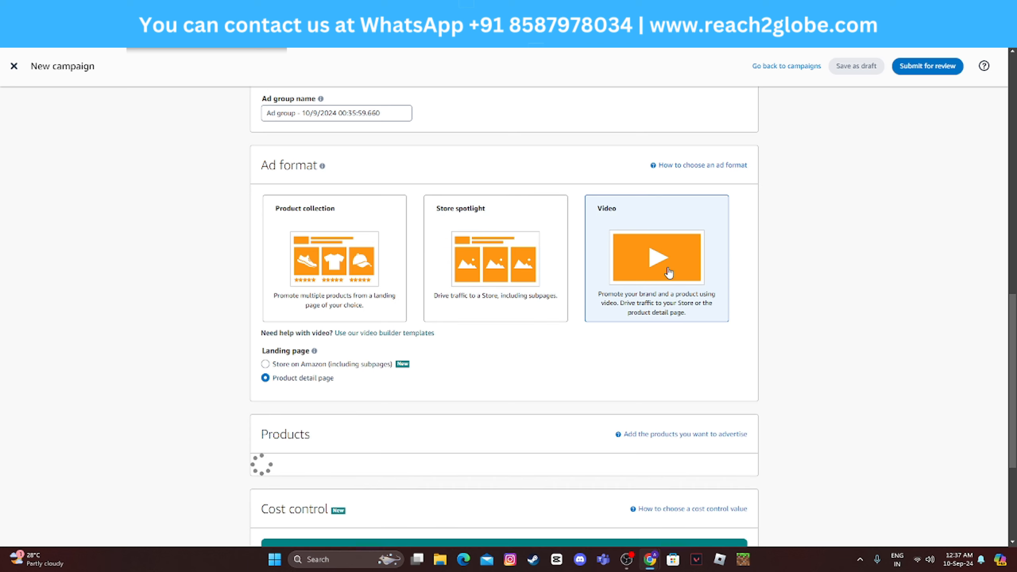
scroll(359, 390, "down", 8)
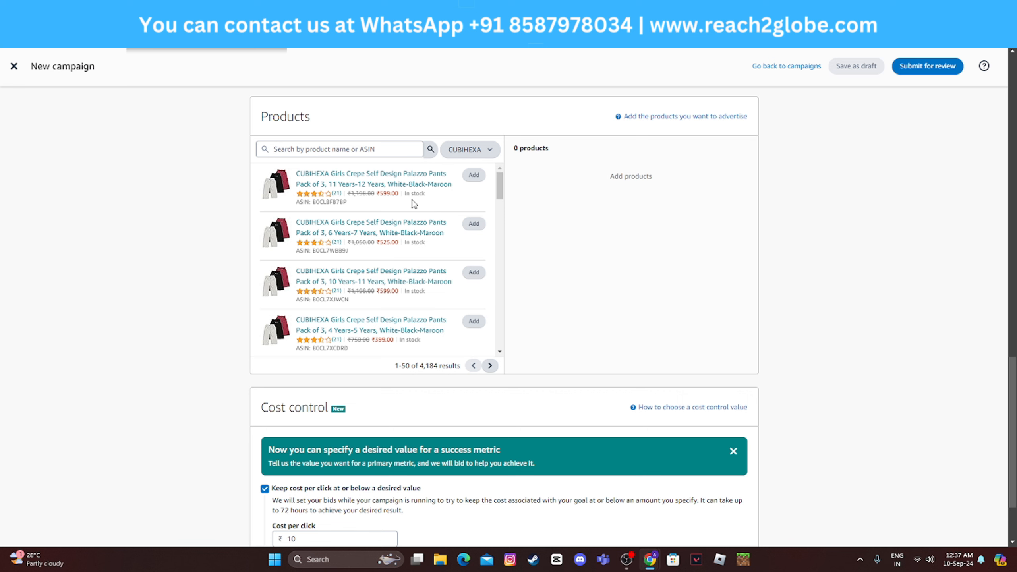
scroll(593, 279, "down", 3)
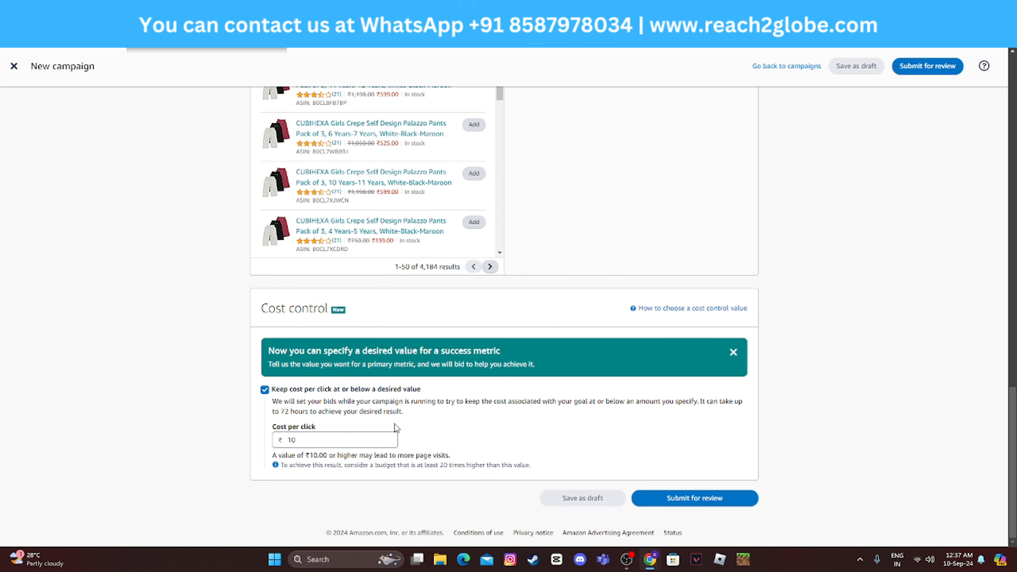
left_click(355, 440)
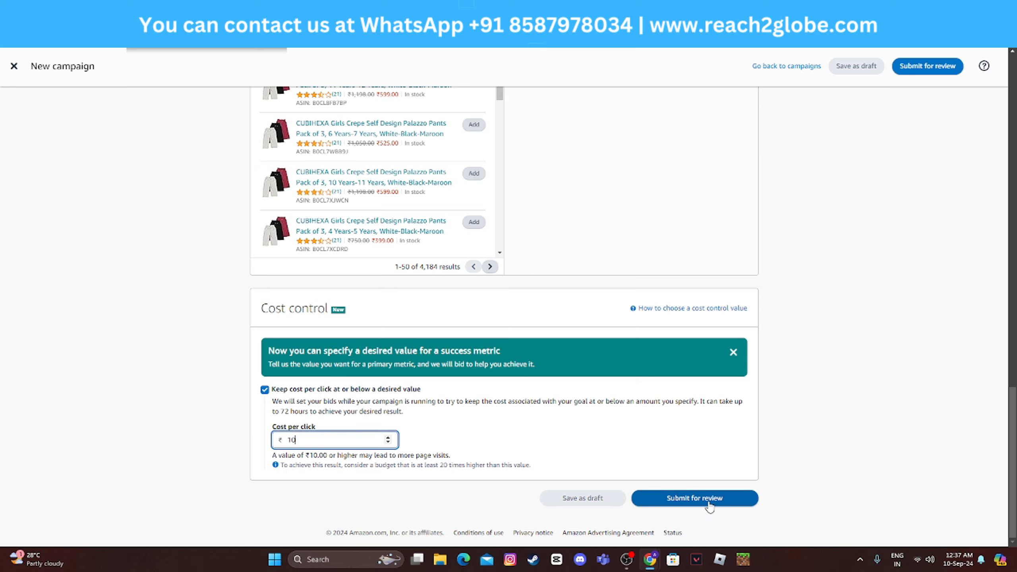
Leave the Sponsored Brands campaign without submitting it for review.
scroll(710, 507, "up", 20)
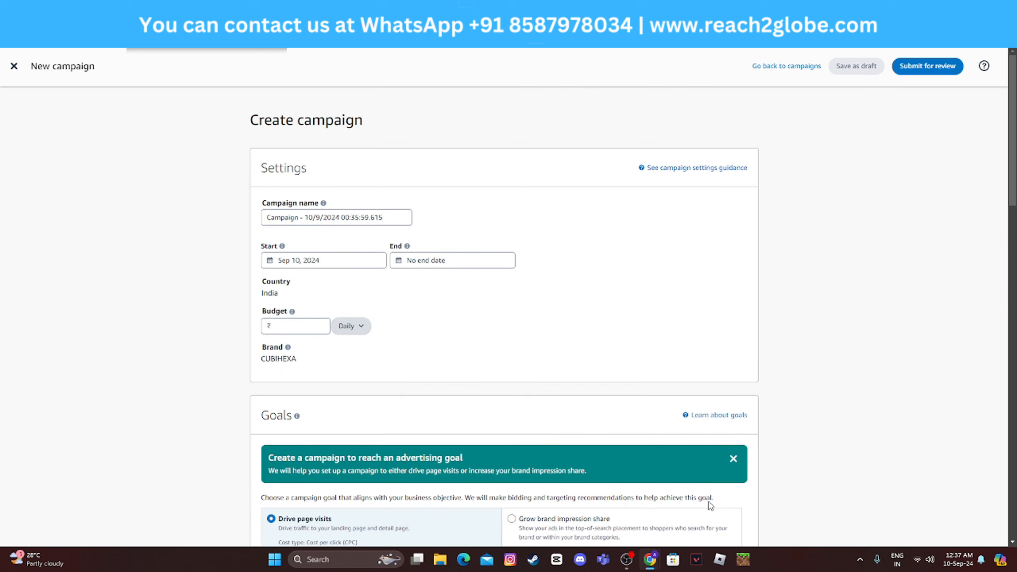
left_click(14, 66)
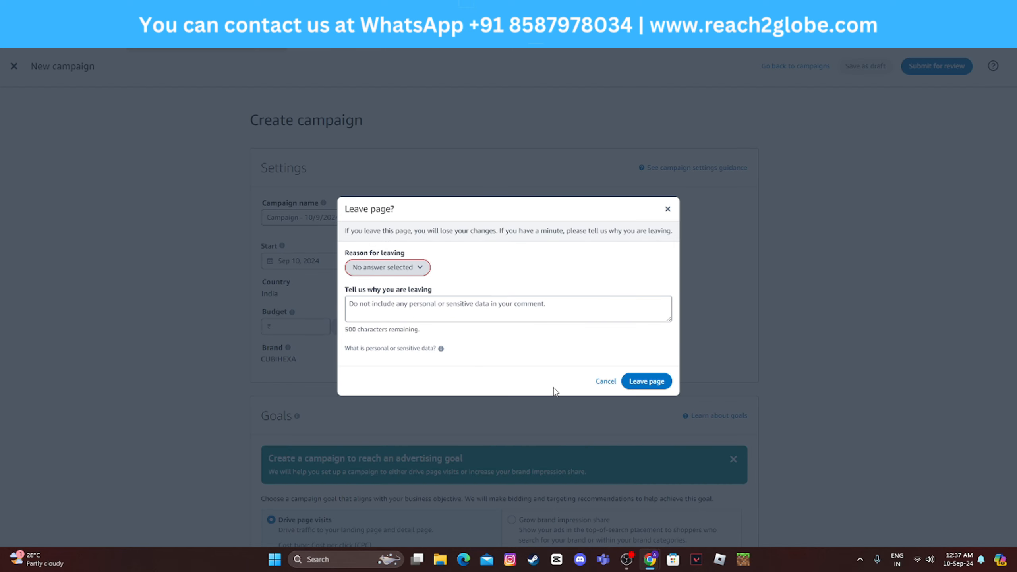
left_click(646, 382)
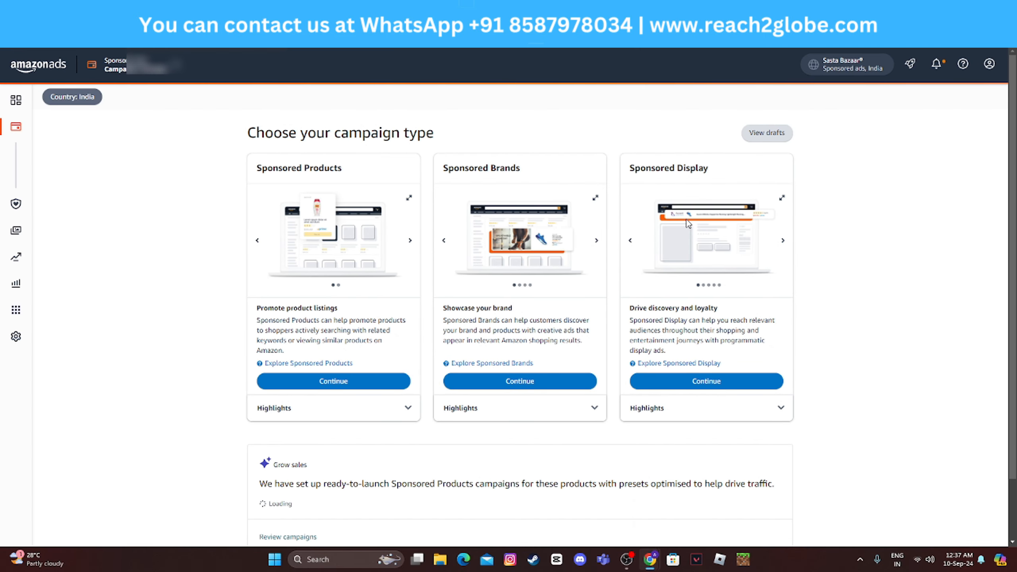
Start a Sponsored Display campaign and examine its settings, cost control, ad format, products to advertise and targeting sections.
left_click(706, 383)
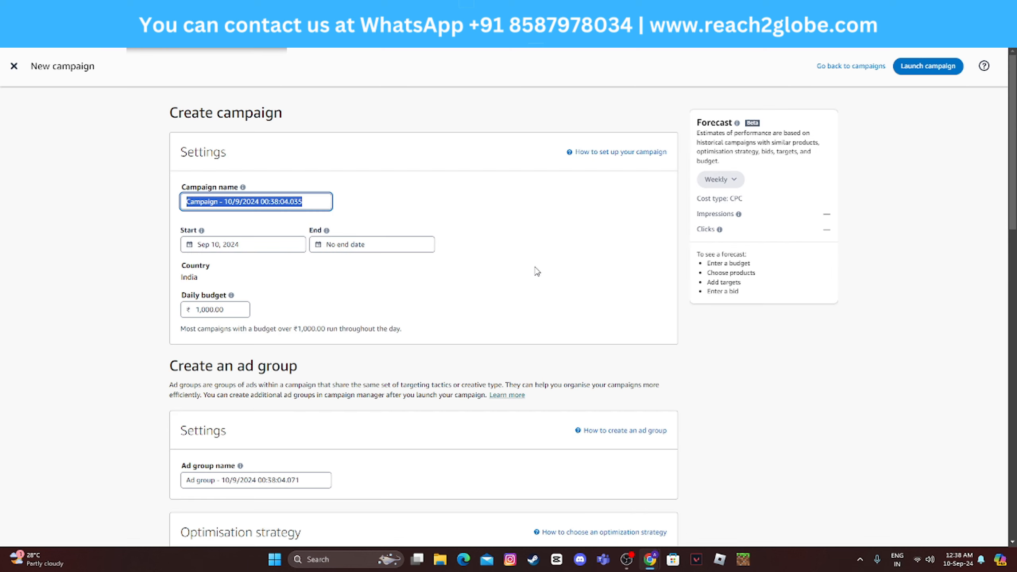
scroll(536, 271, "down", 10)
scroll(536, 275, "down", 4)
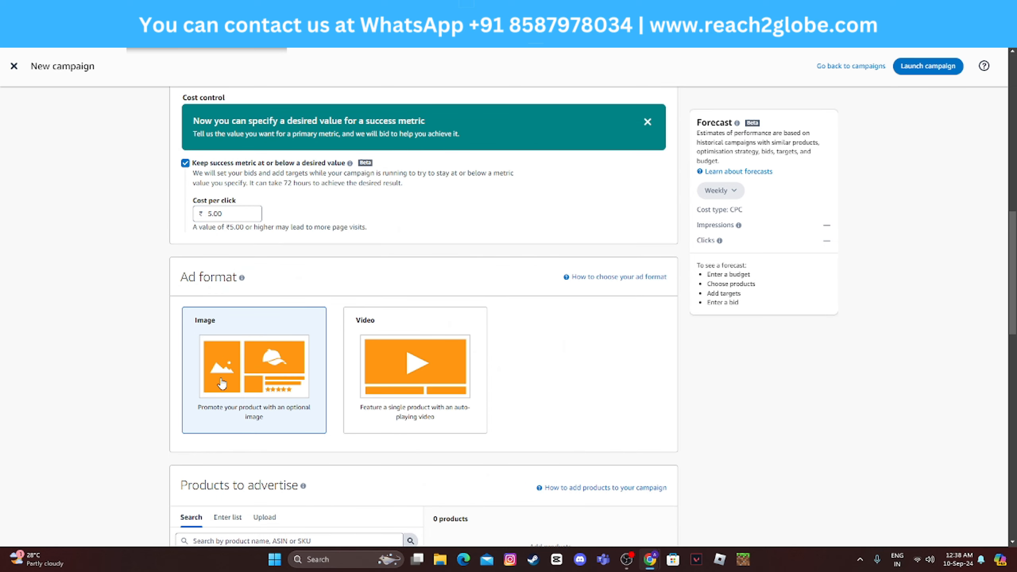
scroll(405, 394, "down", 5)
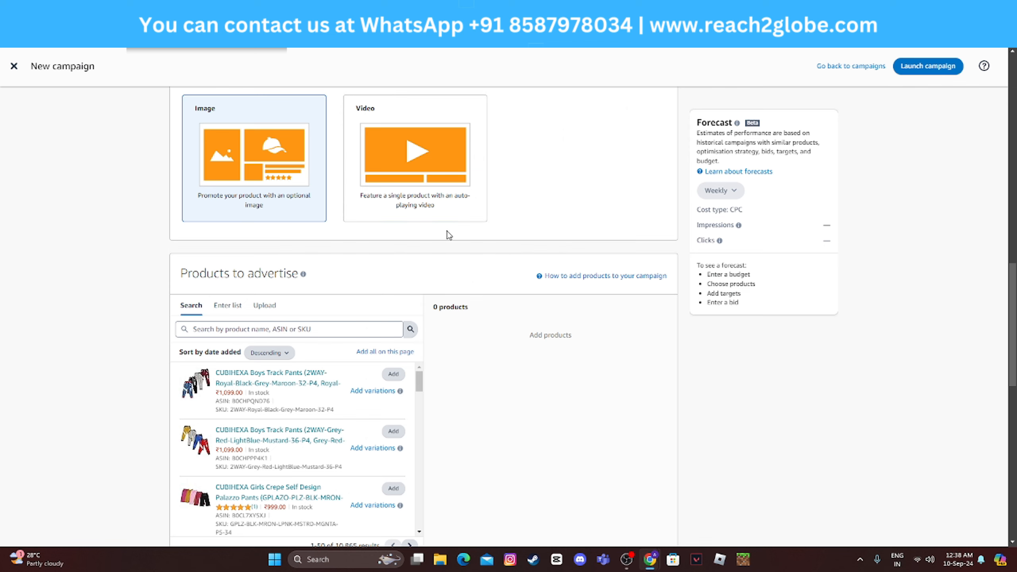
scroll(423, 186, "down", 1)
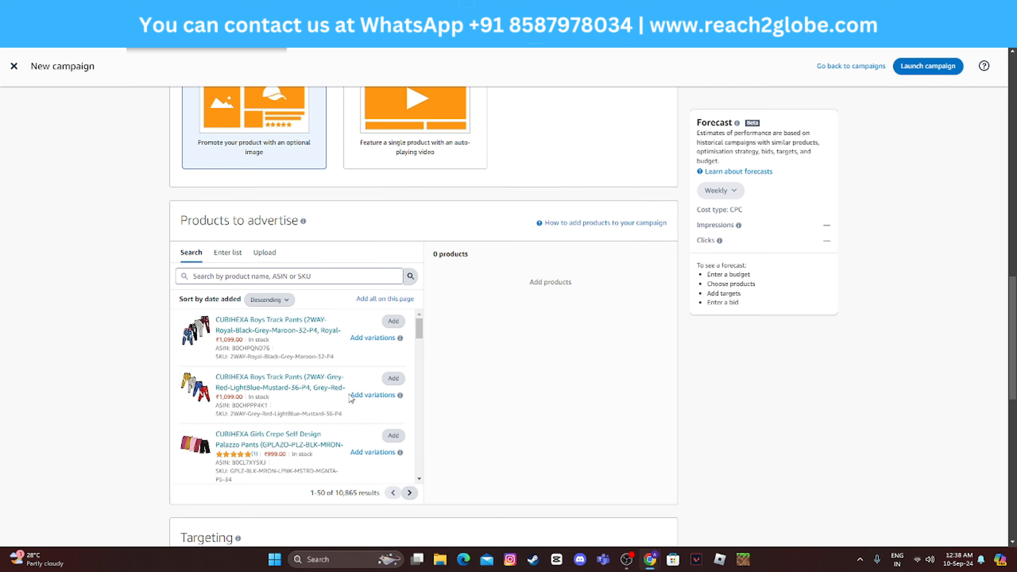
scroll(383, 389, "down", 5)
scroll(606, 434, "down", 10)
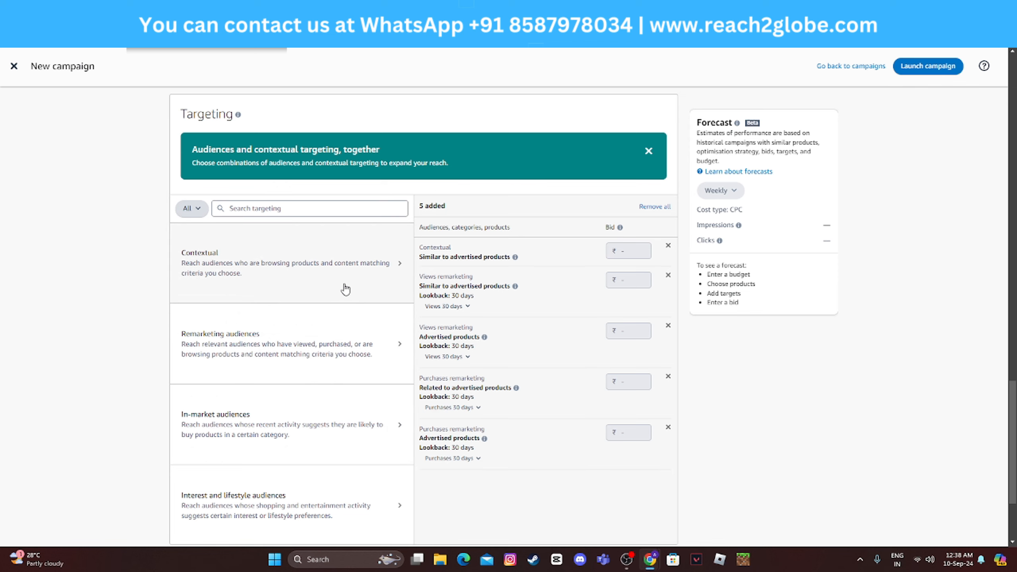
scroll(343, 289, "down", 3)
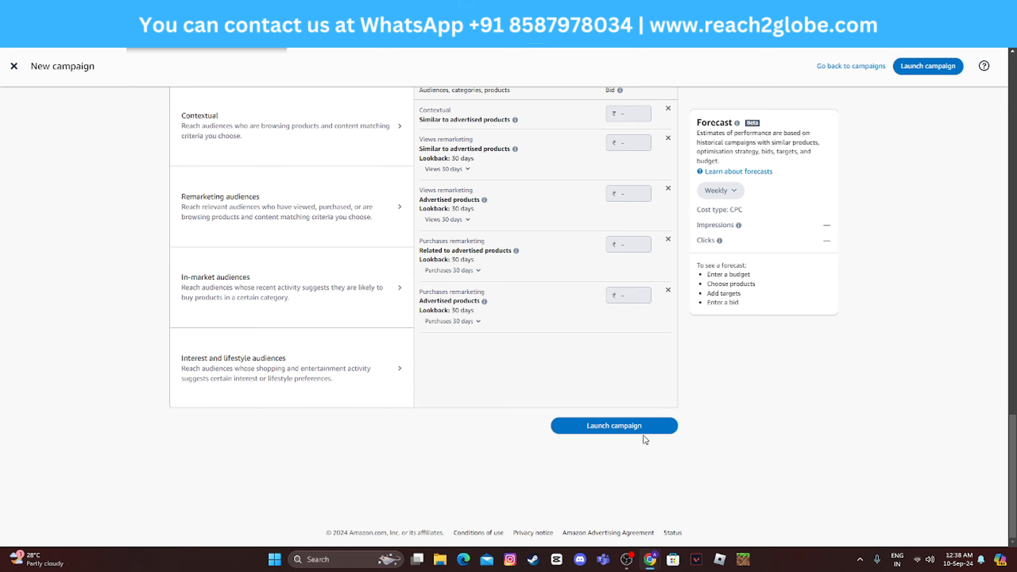
Leave the Sponsored Display campaign without launching it.
scroll(644, 414, "up", 20)
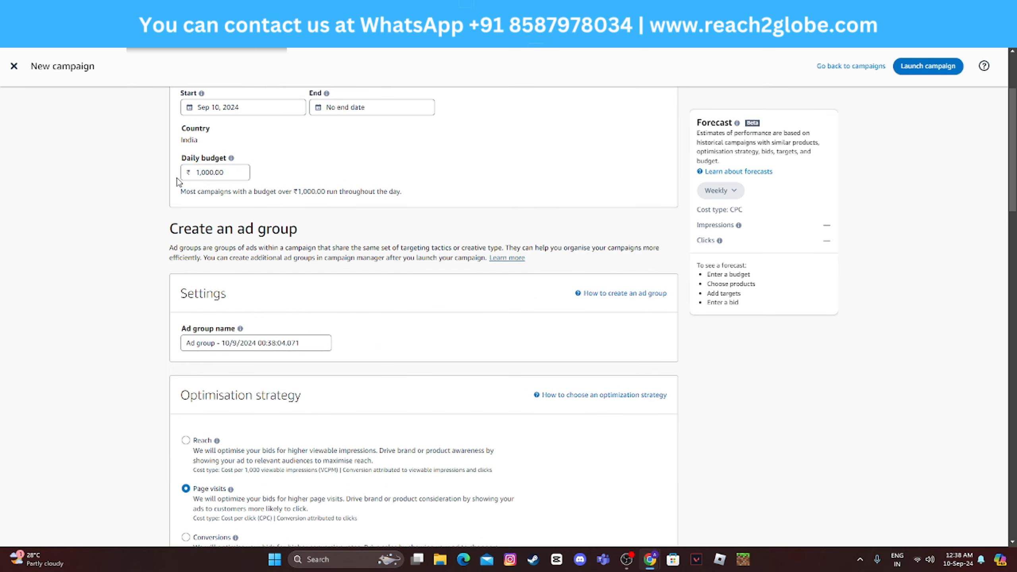
left_click(14, 66)
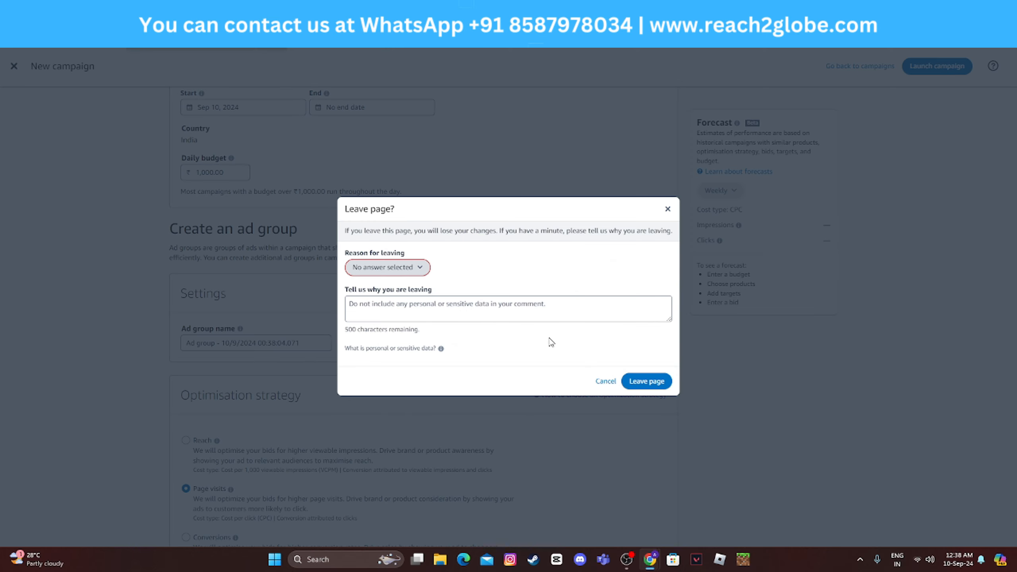
left_click(646, 381)
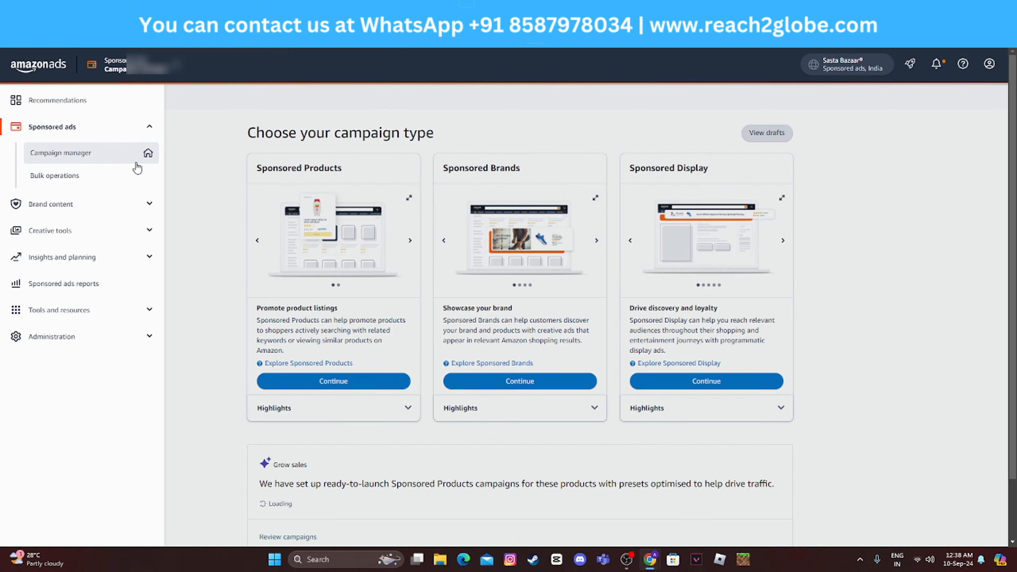
Open Bulk operations and review the custom spreadsheet options, upload instructions and spreadsheet history.
left_click(65, 184)
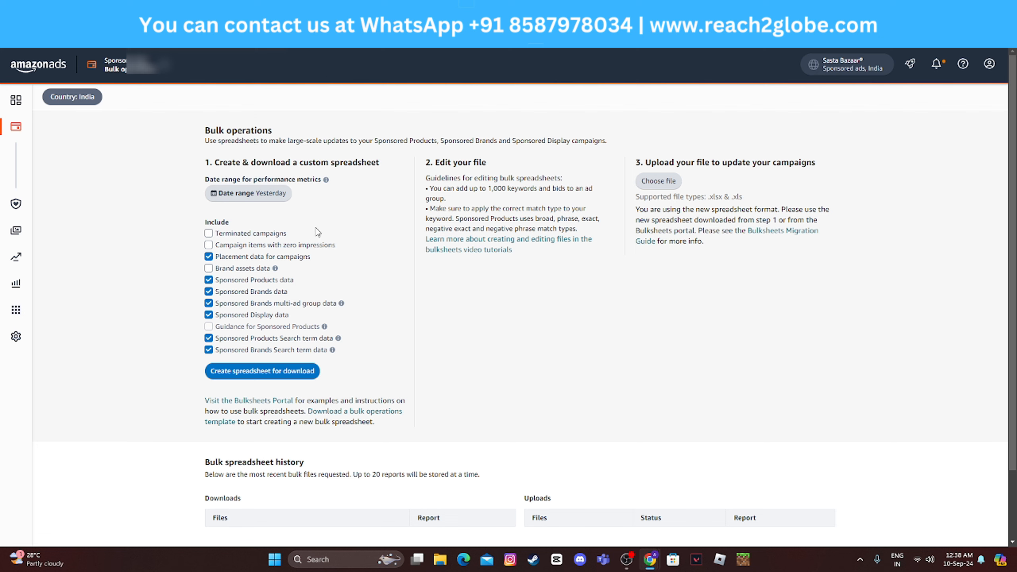
scroll(320, 236, "down", 2)
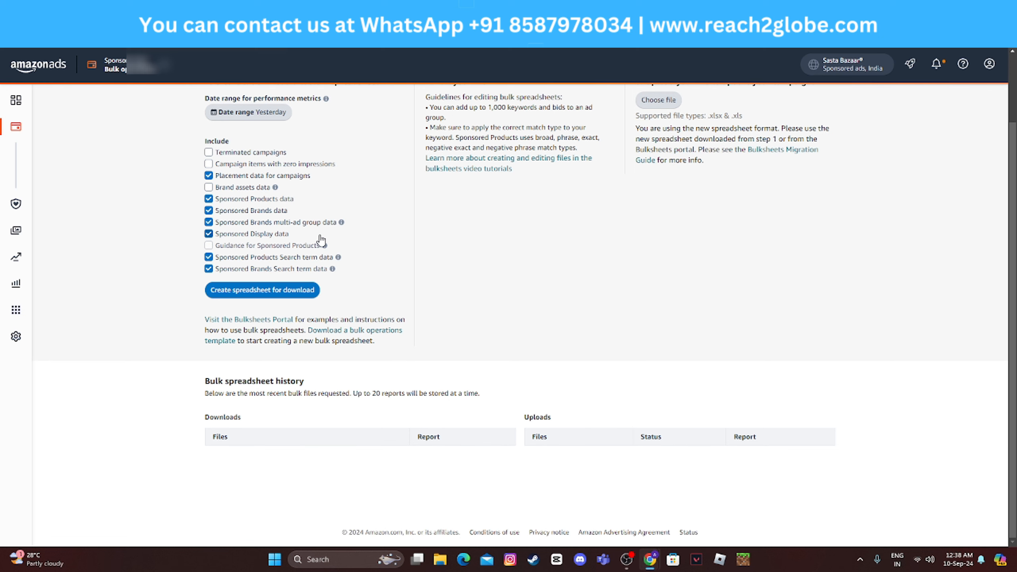
scroll(318, 242, "up", 2)
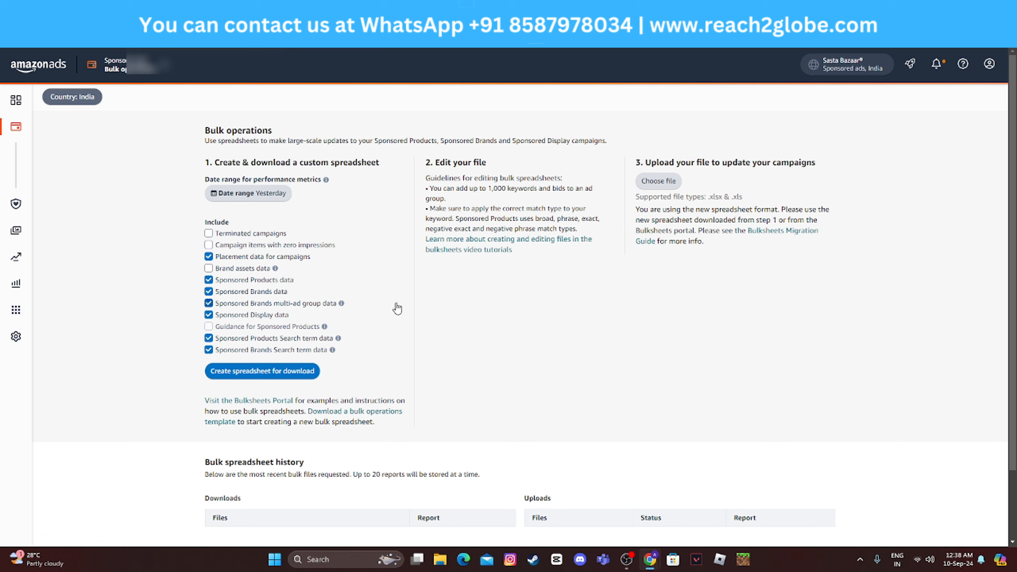
Open the CUBIHEXA brand profile, view its name, logo and colour, and return to Bulk operations.
mouse_move(4, 202)
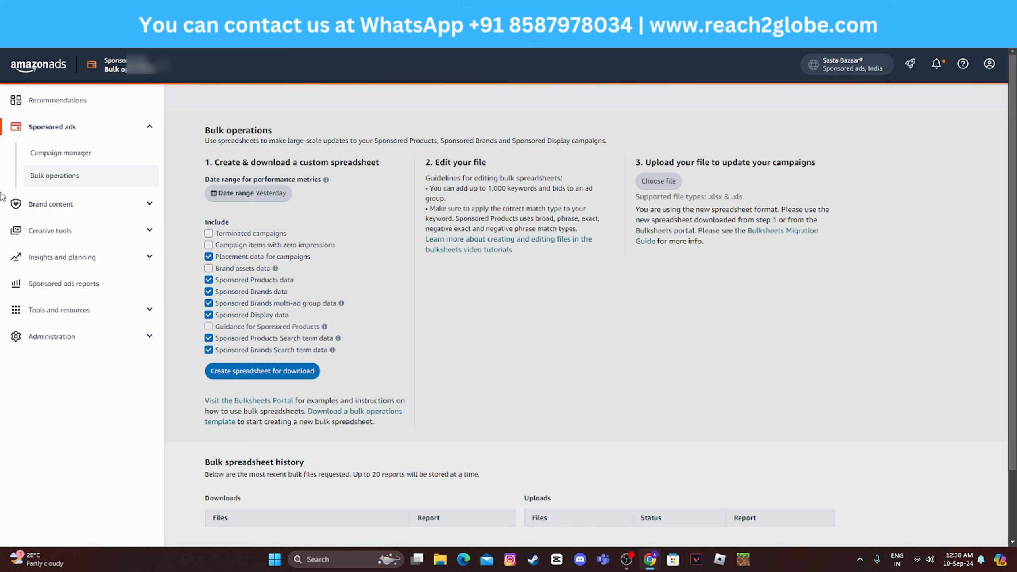
left_click(71, 208)
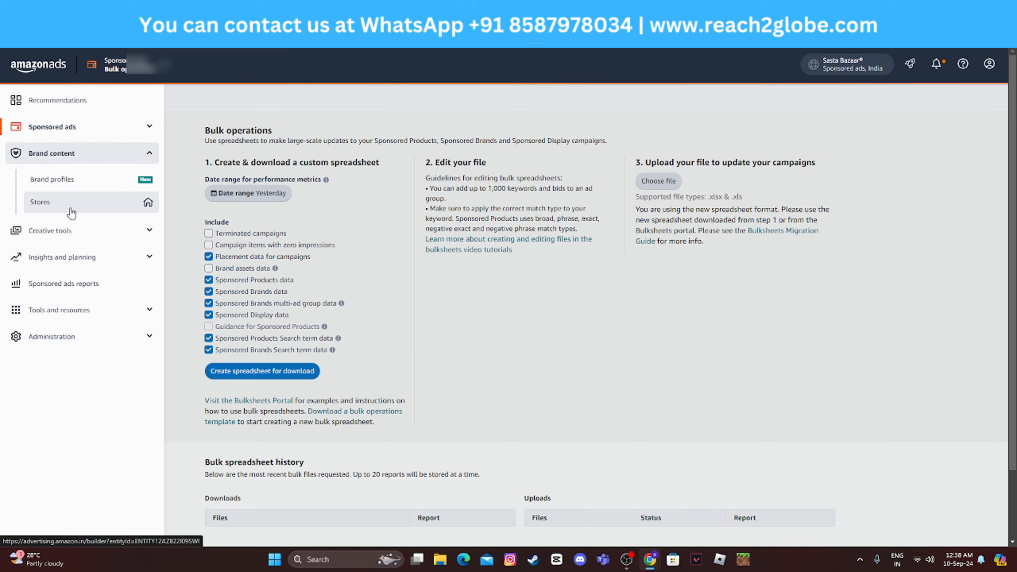
left_click(68, 179)
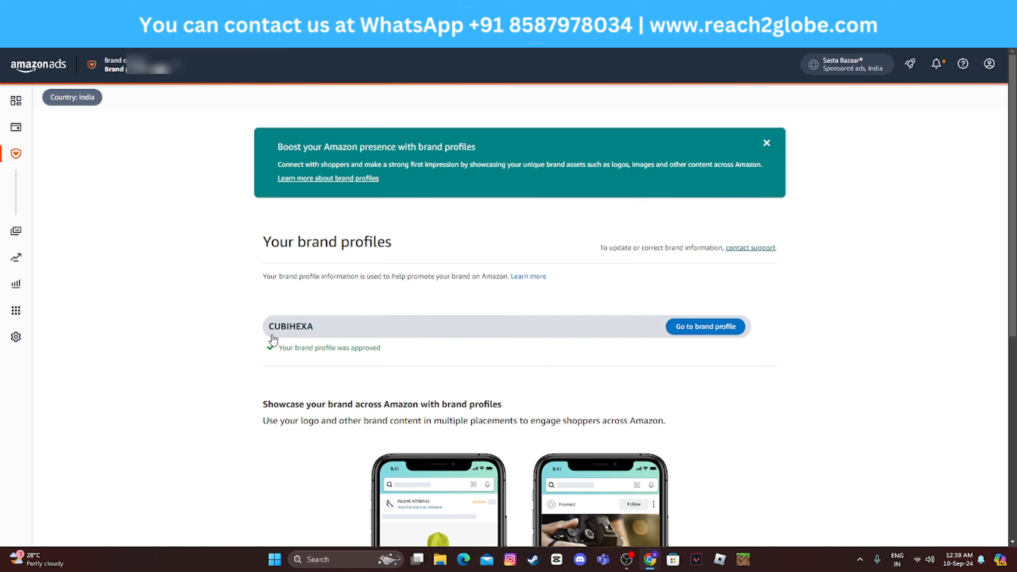
left_click(702, 327)
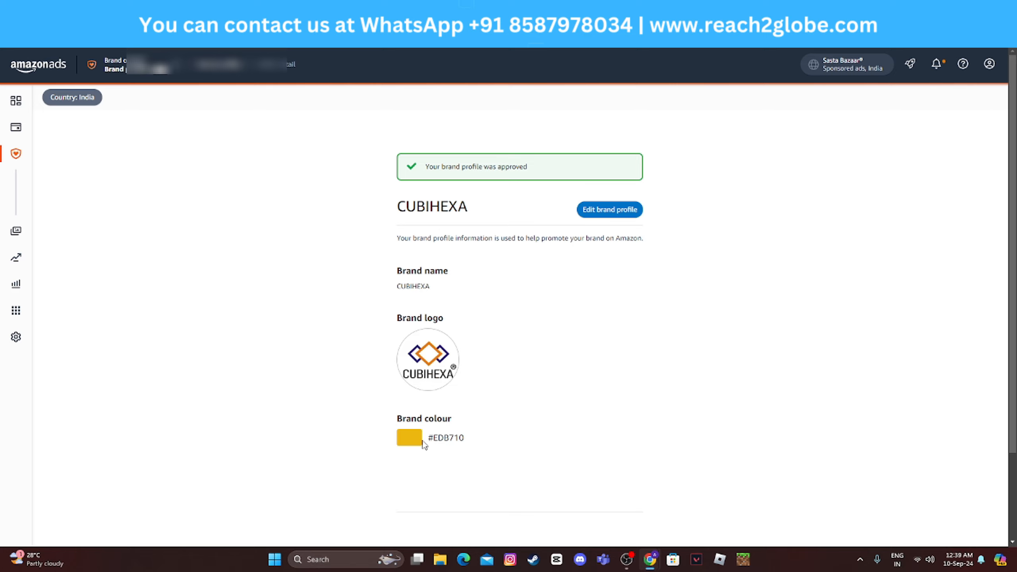
left_click(12, 33)
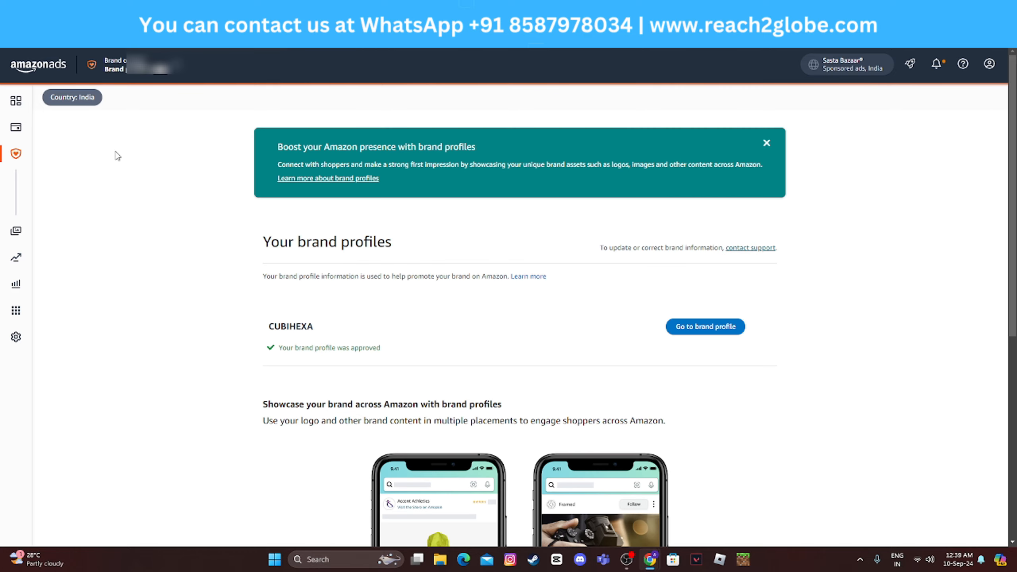
left_click(12, 33)
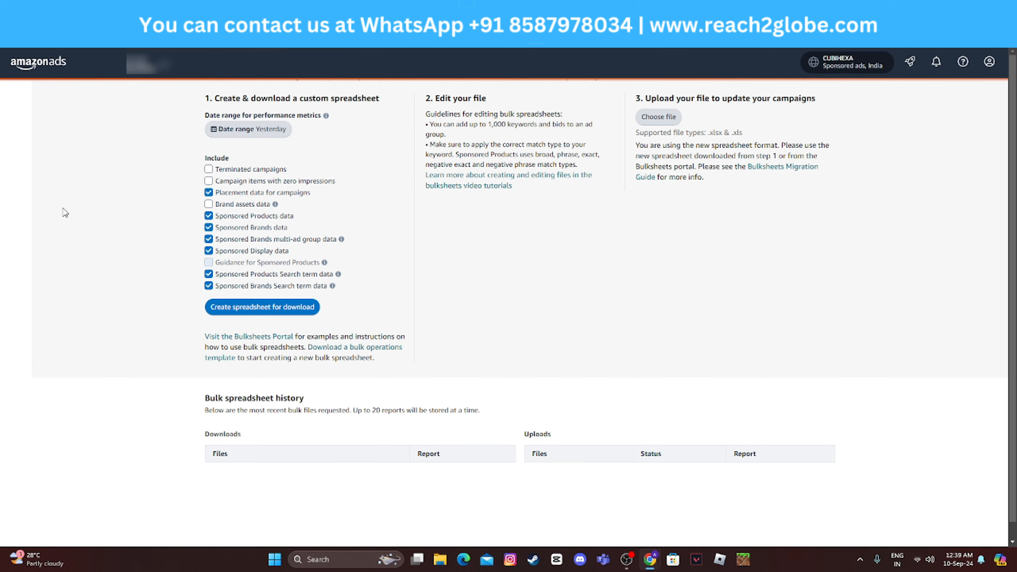
Open the Stores page, browse the CUBIHEXA brand storefront and return to the Stores page.
mouse_move(11, 152)
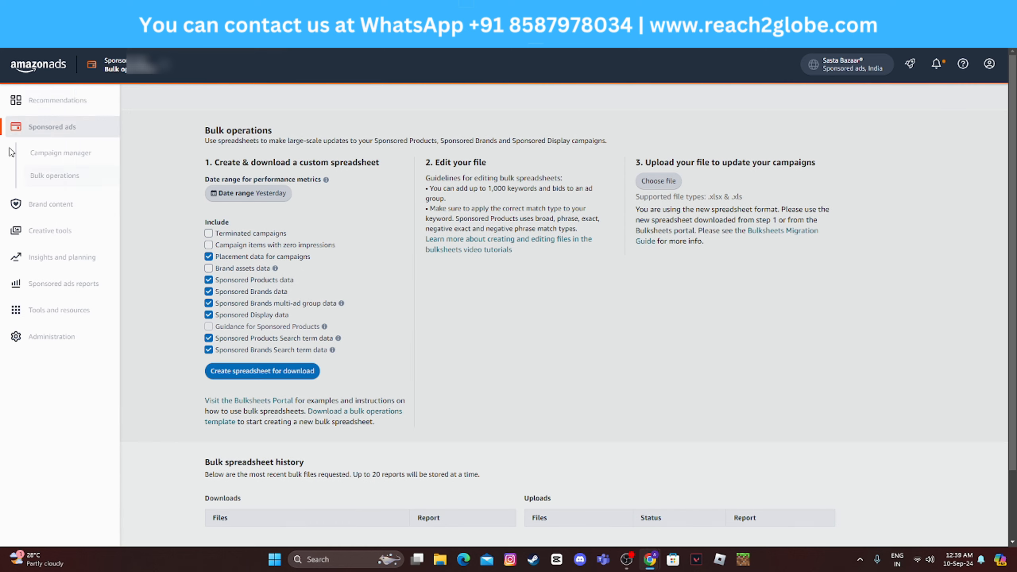
left_click(48, 205)
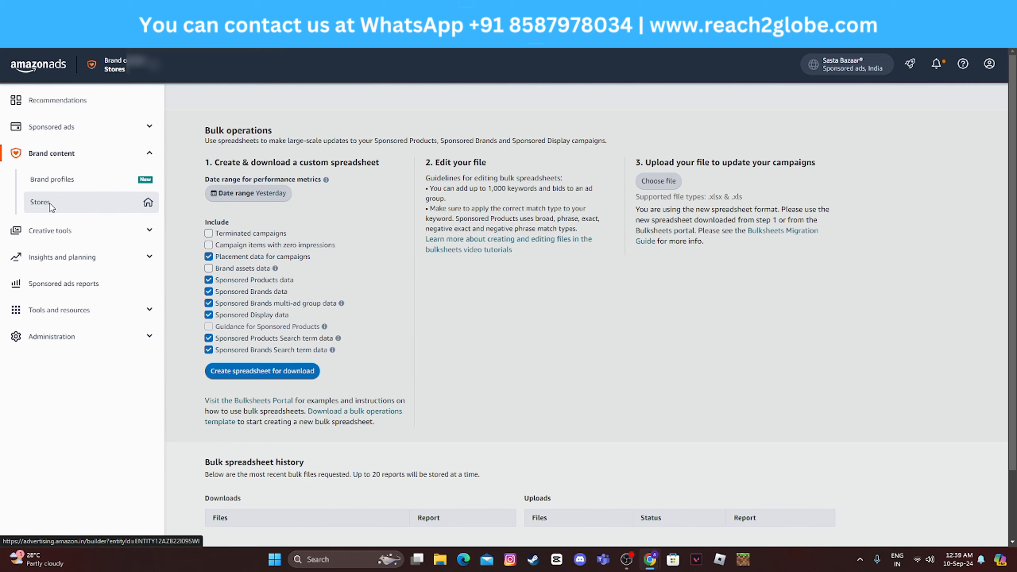
left_click(49, 203)
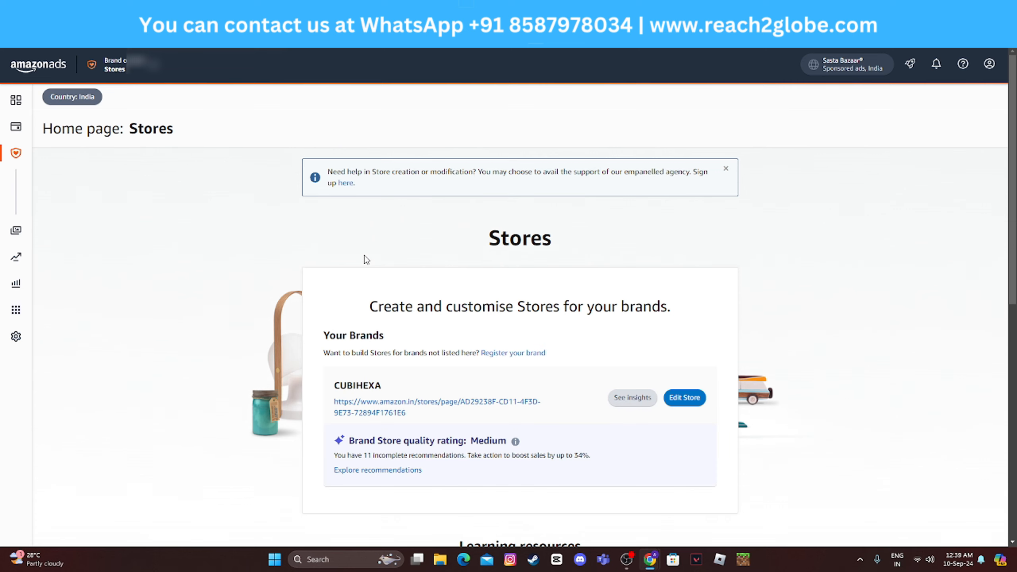
scroll(366, 260, "down", 3)
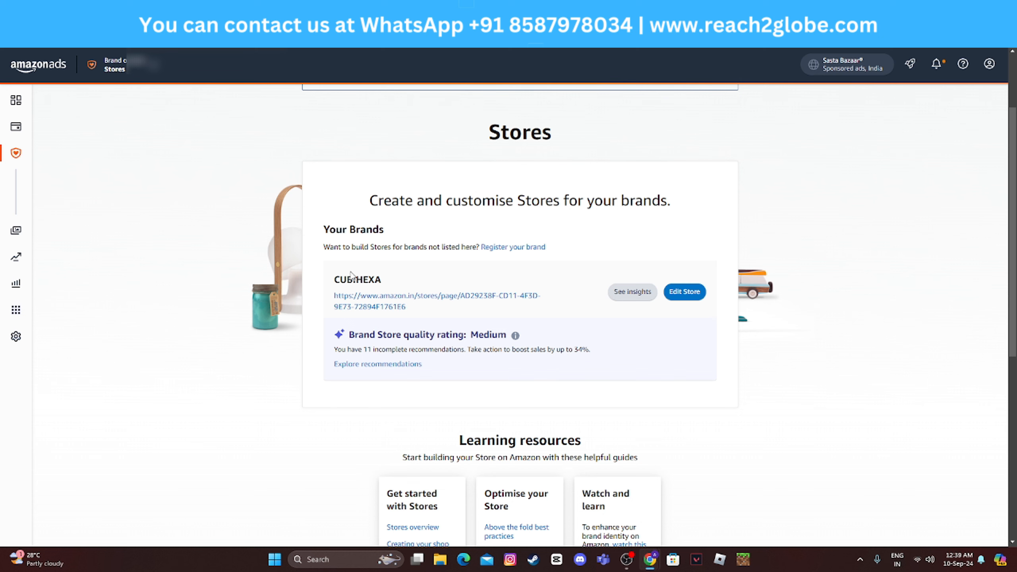
left_click(413, 301)
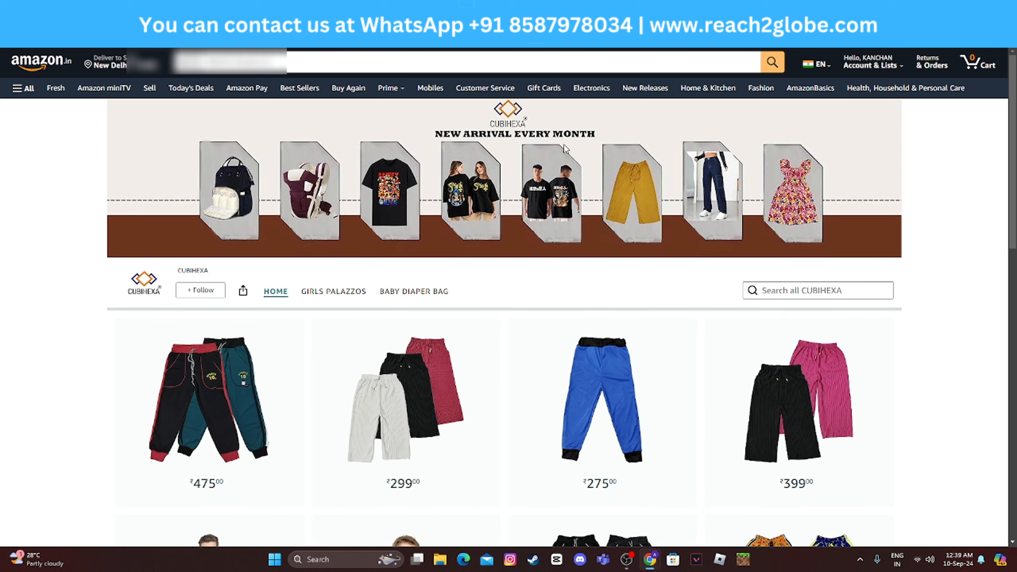
scroll(565, 149, "down", 10)
scroll(602, 244, "up", 4)
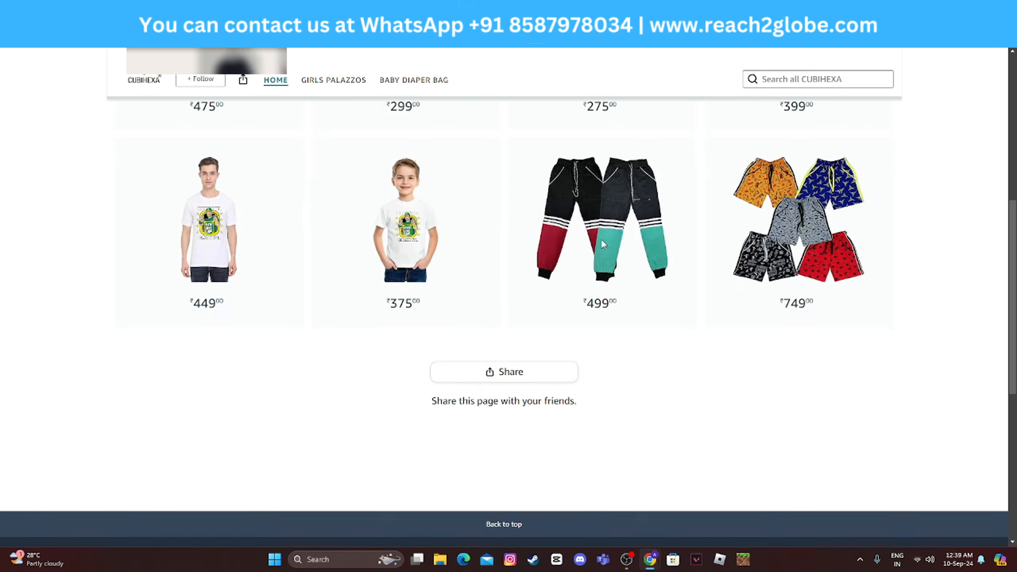
scroll(603, 244, "up", 6)
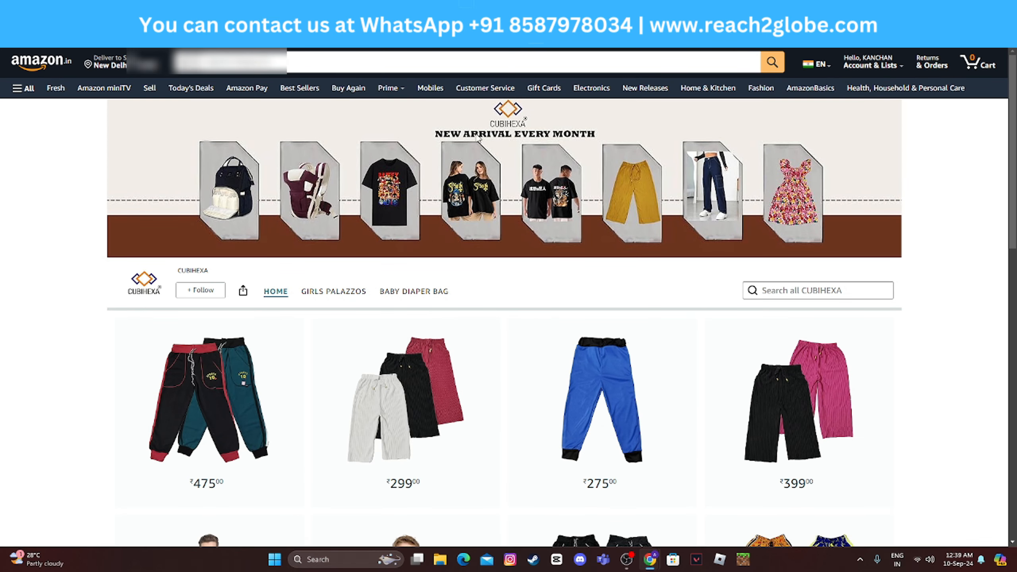
left_click(12, 34)
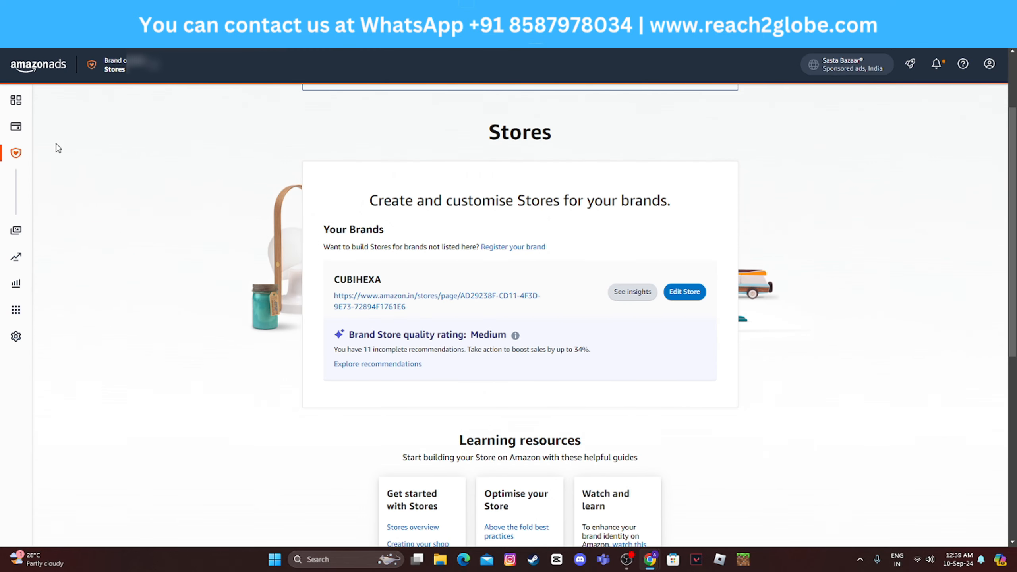
Open the Video builder under the creative tools and review the list of existing videos.
mouse_move(12, 183)
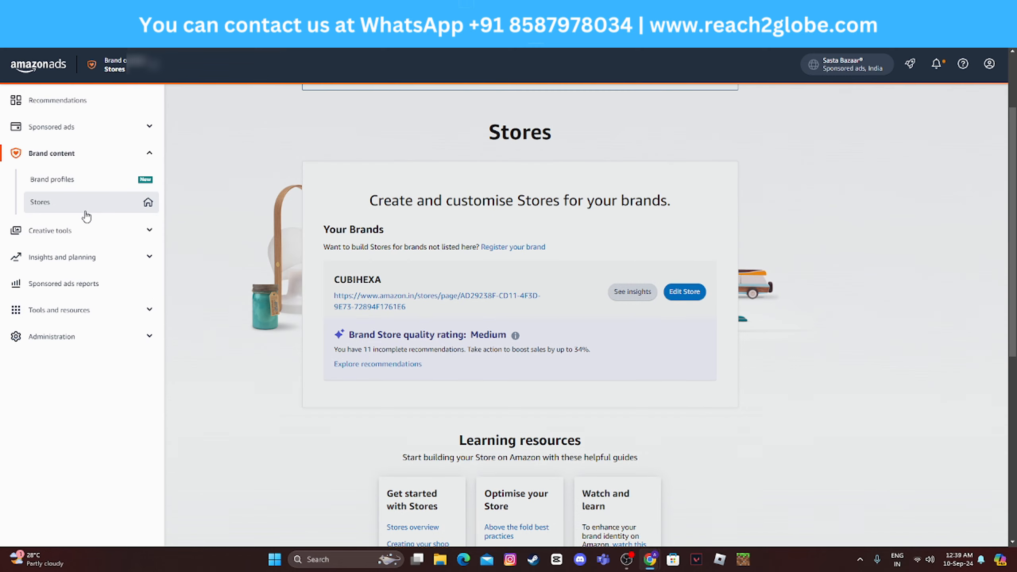
left_click(82, 236)
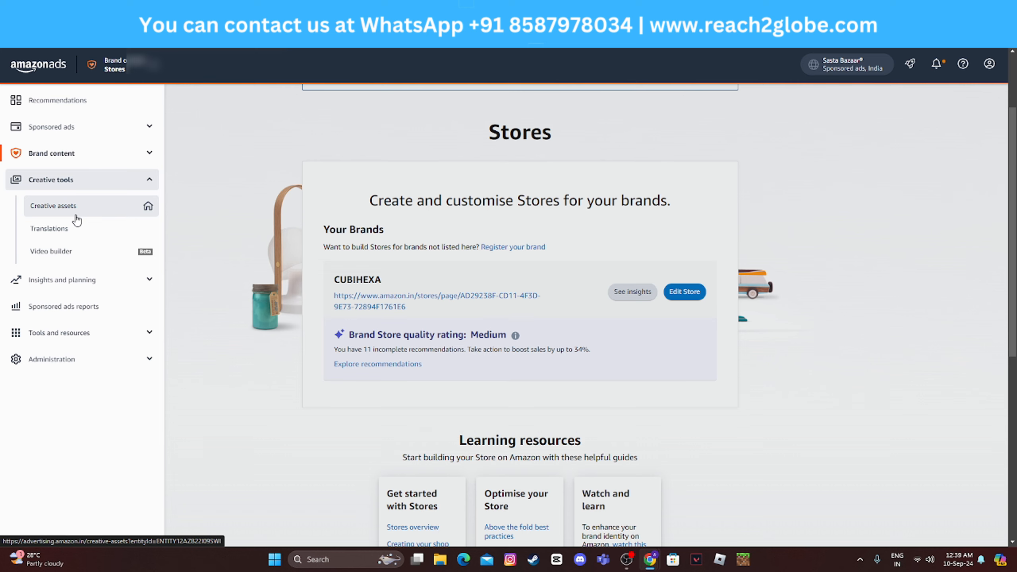
left_click(61, 252)
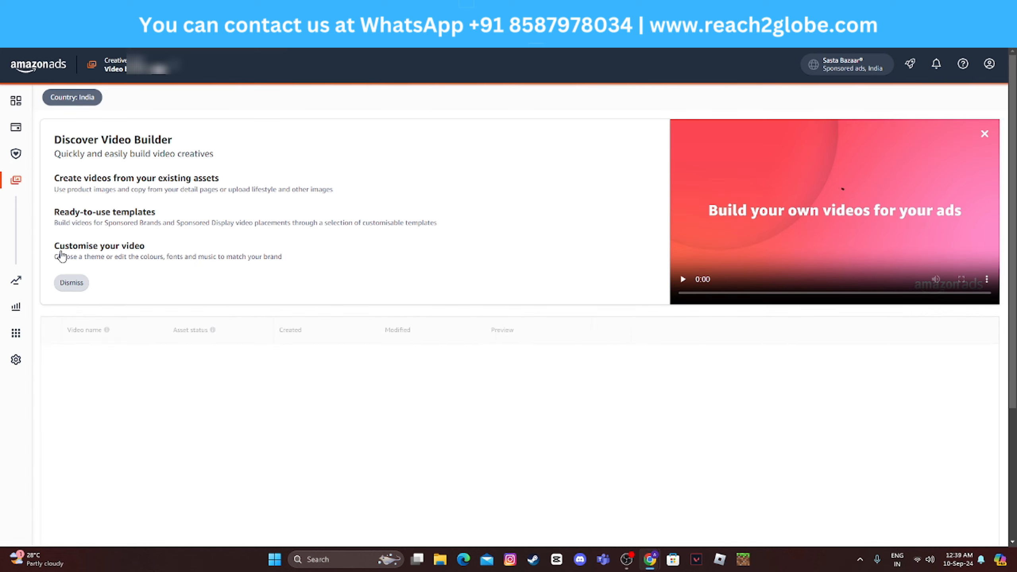
scroll(447, 311, "down", 1)
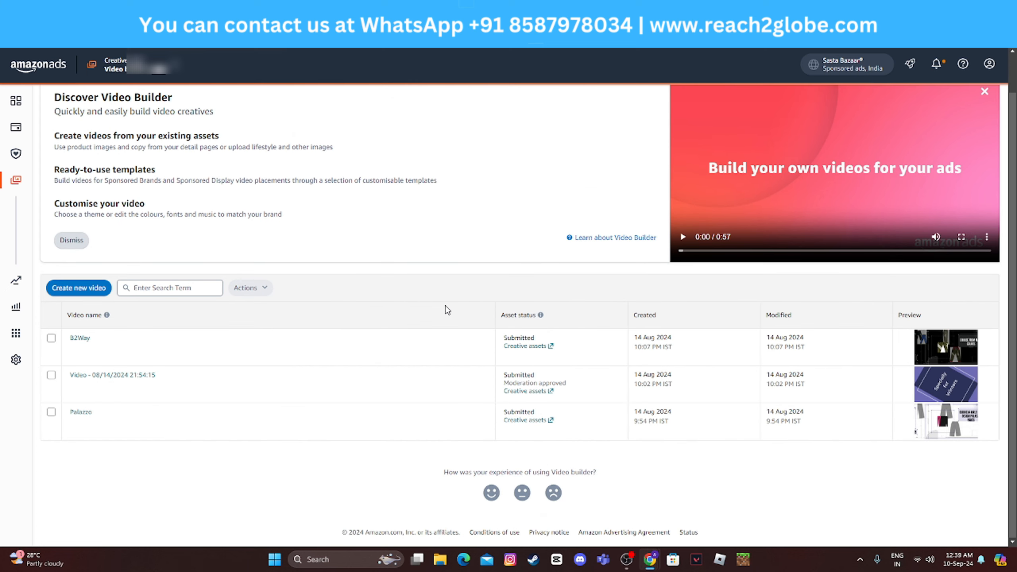
scroll(478, 293, "up", 1)
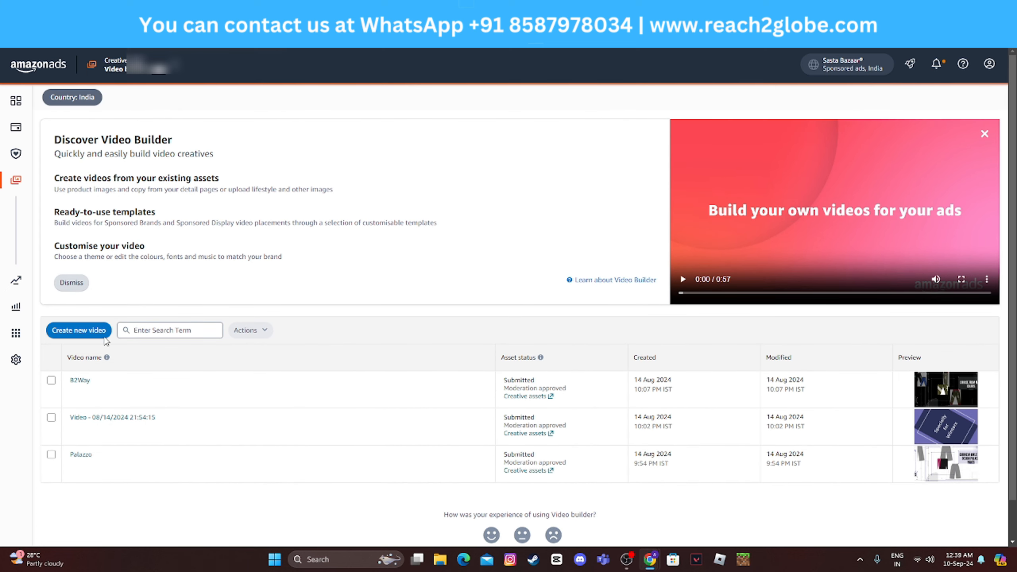
Start a multi-product video with the White-Black-Maroon palazzo packs for 10-11 and 6-7 years and the Black-White palazzo pants for 11-12 years.
left_click(85, 335)
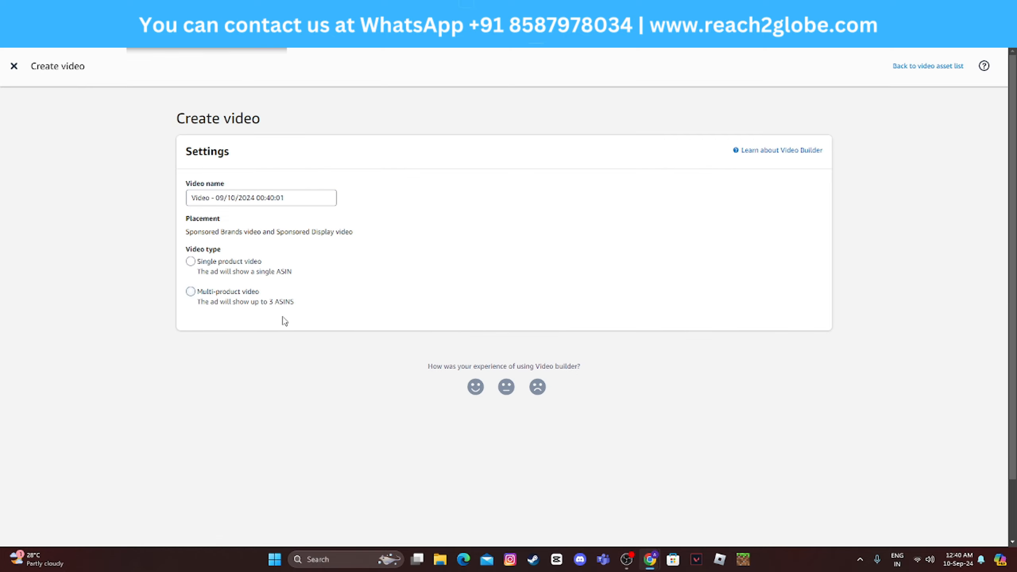
left_click(230, 301)
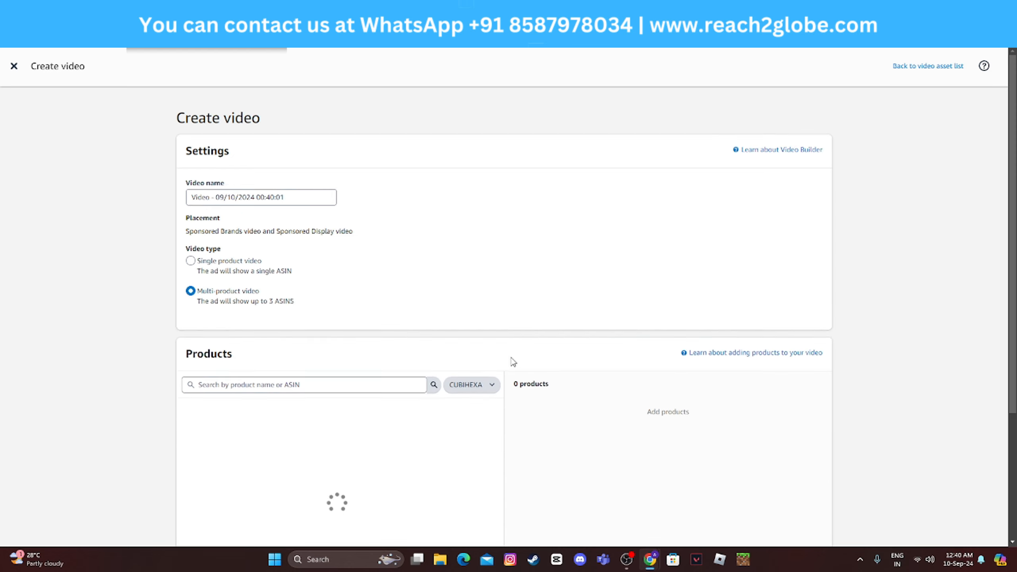
scroll(513, 361, "down", 4)
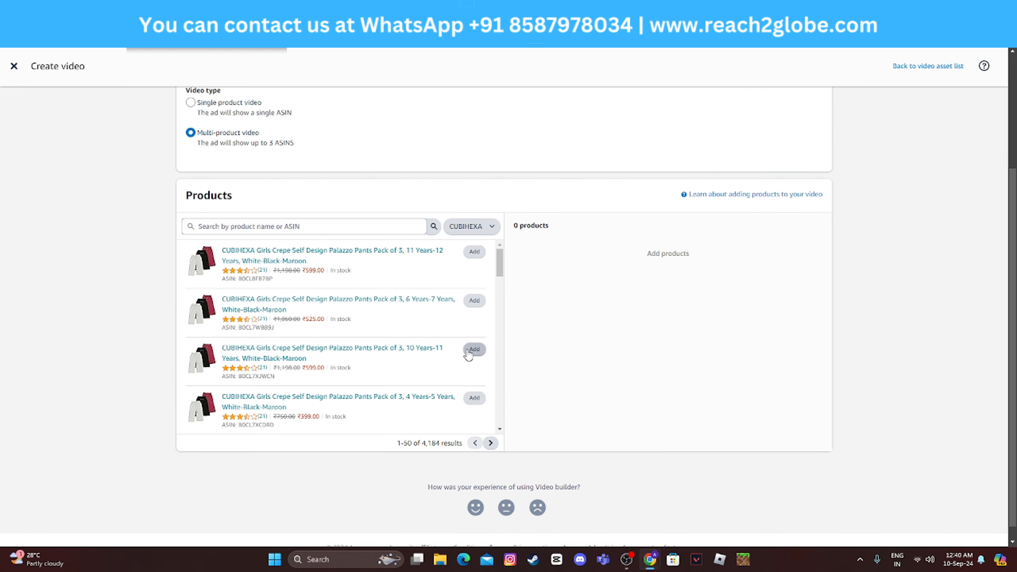
left_click(474, 349)
left_click(474, 300)
left_click(489, 443)
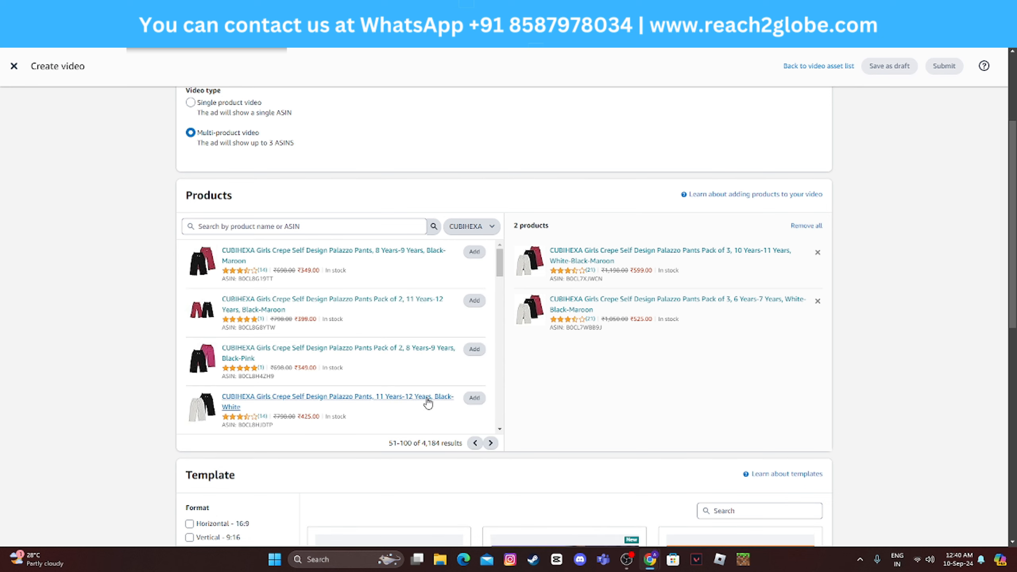
left_click(470, 397)
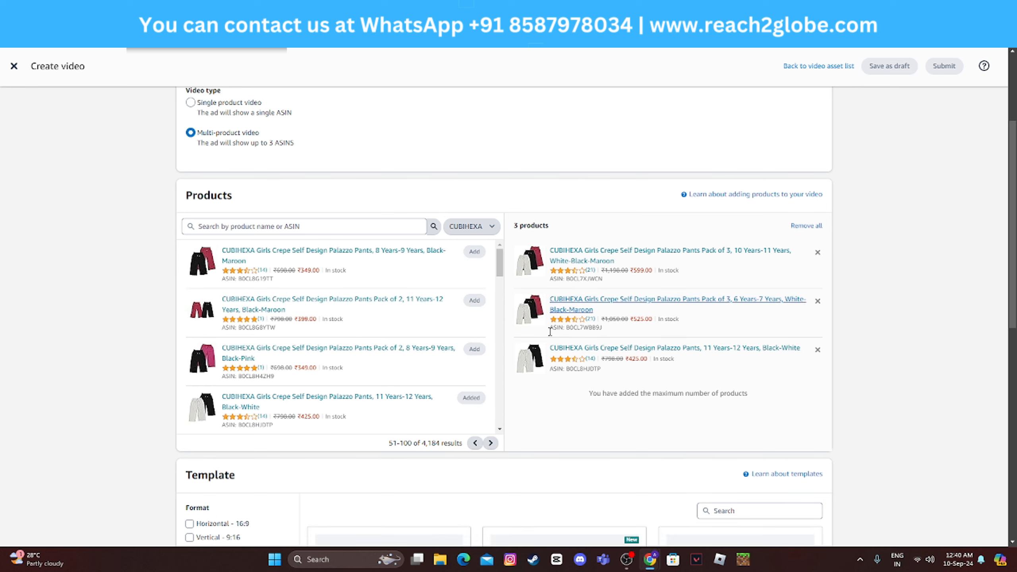
Select the Grid template, review the video's settings and preview, and leave without saving or submitting the video.
scroll(484, 295, "down", 5)
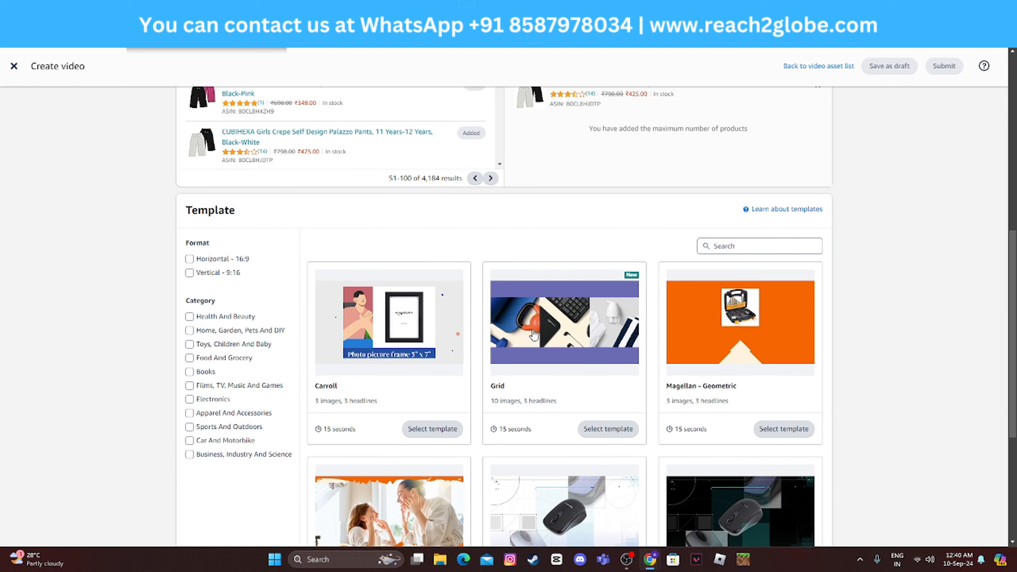
left_click(550, 331)
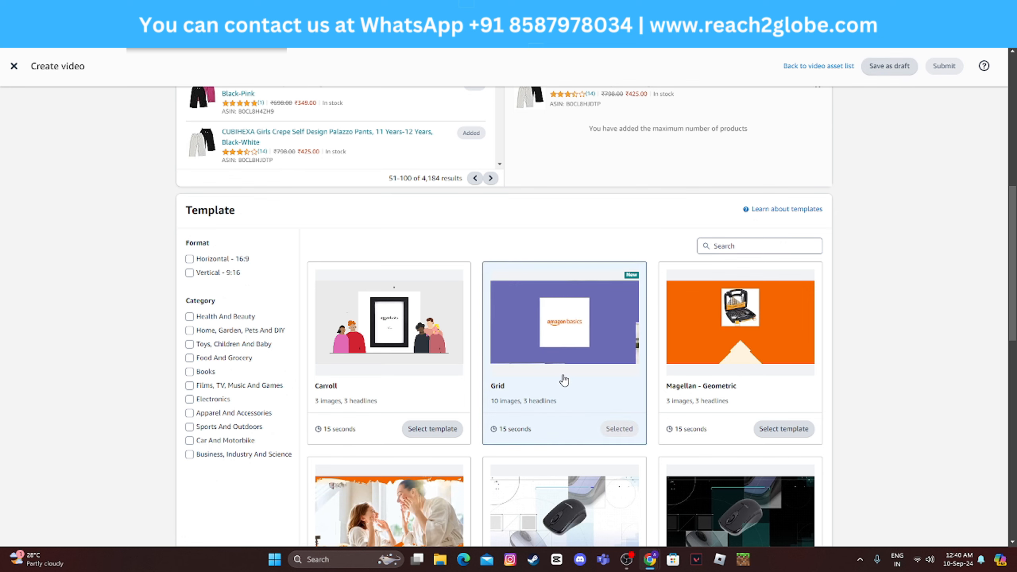
scroll(637, 409, "down", 4)
scroll(644, 404, "down", 8)
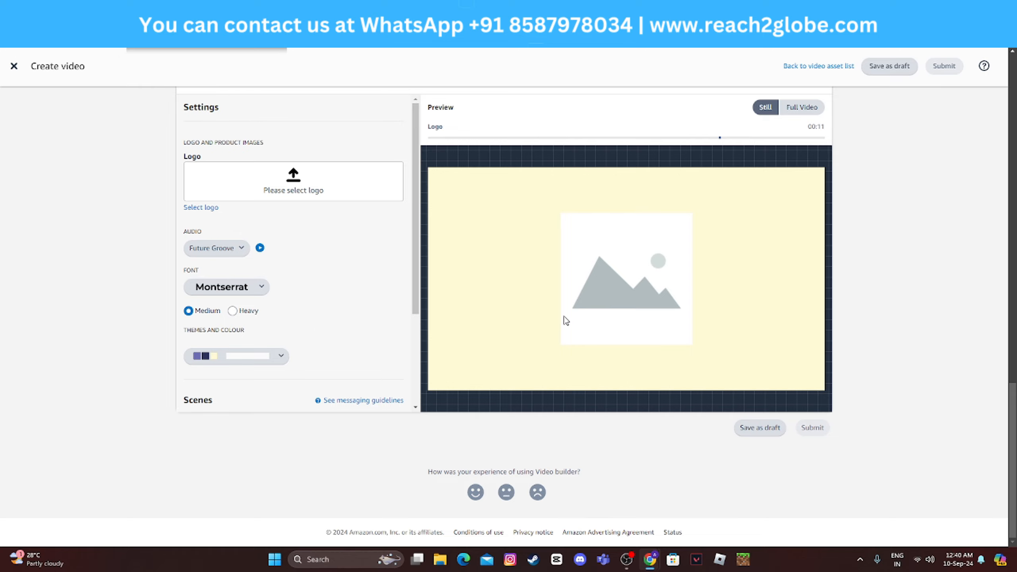
scroll(566, 320, "up", 10)
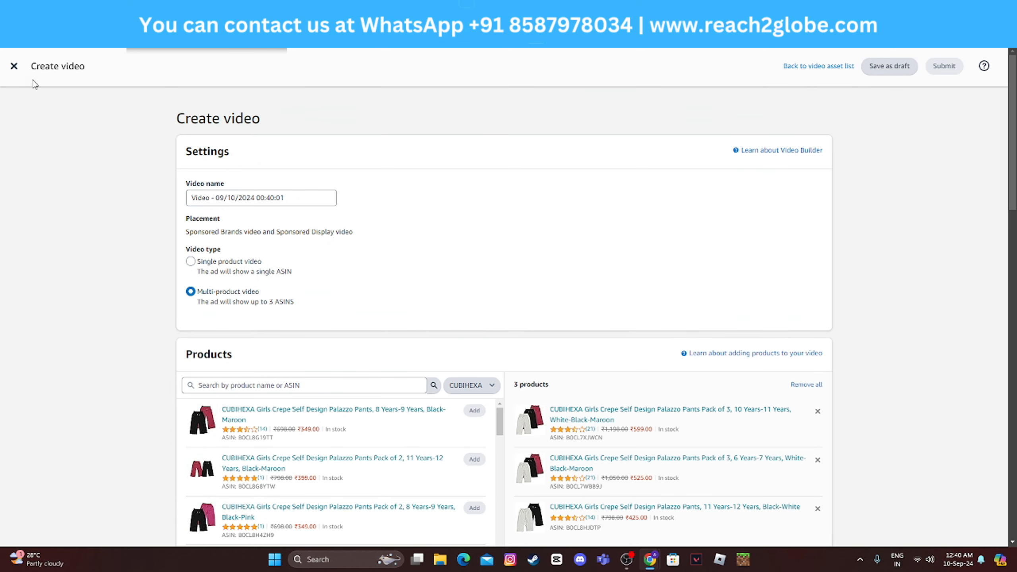
left_click(14, 66)
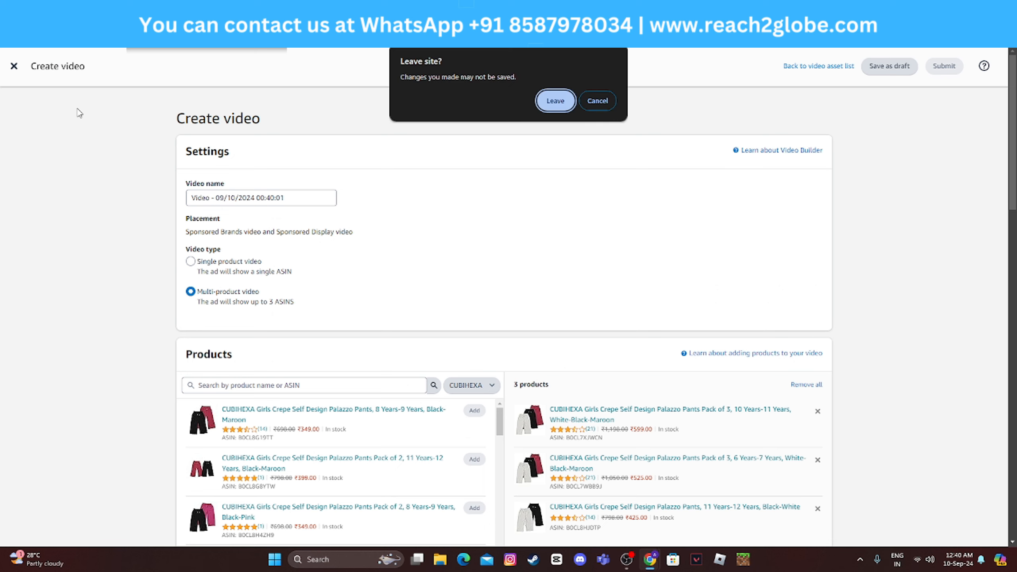
left_click(538, 103)
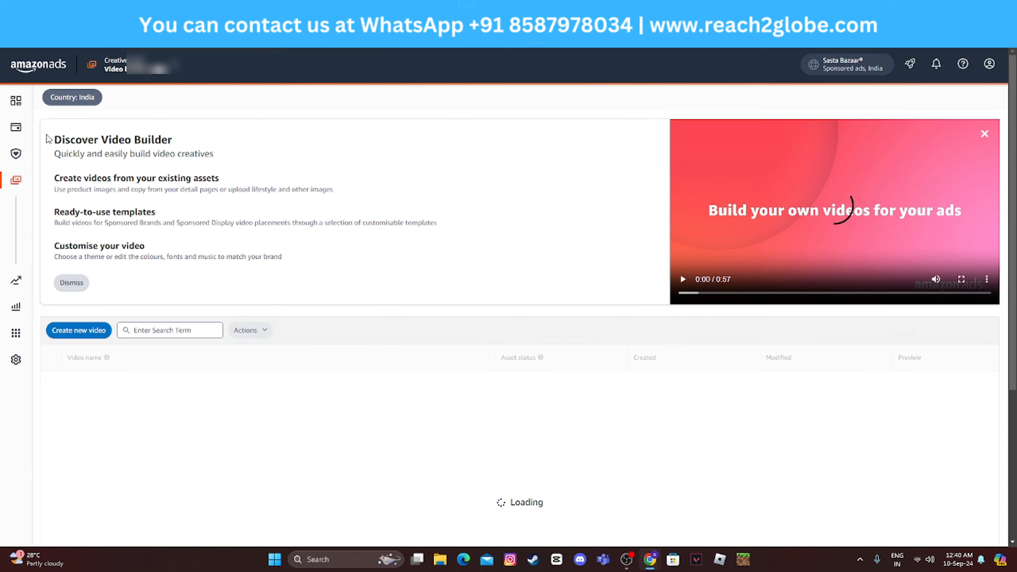
Open Brand metrics under insights and planning and review CUBIHEXA's funnel performance and consideration data.
mouse_move(16, 281)
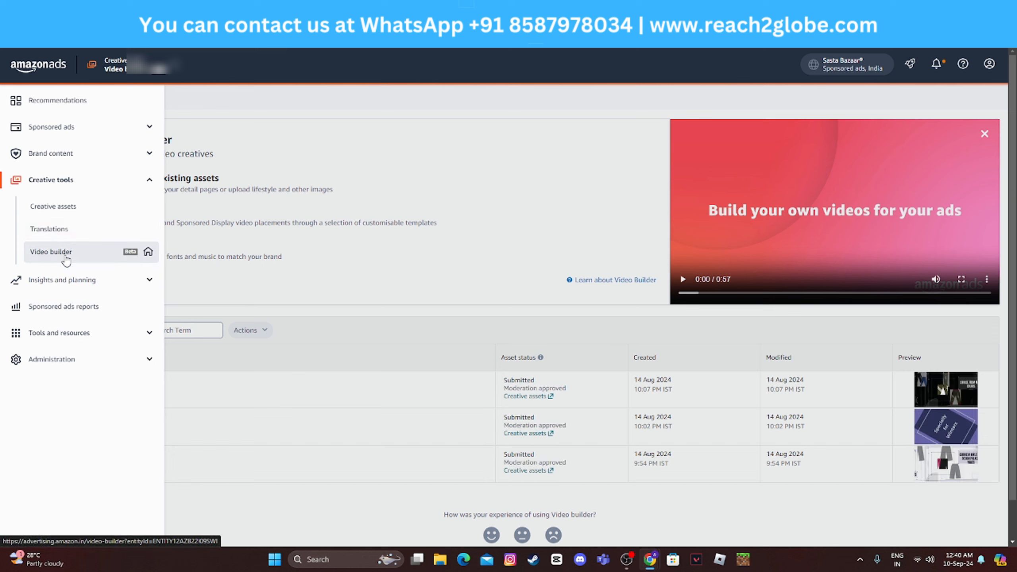
left_click(77, 285)
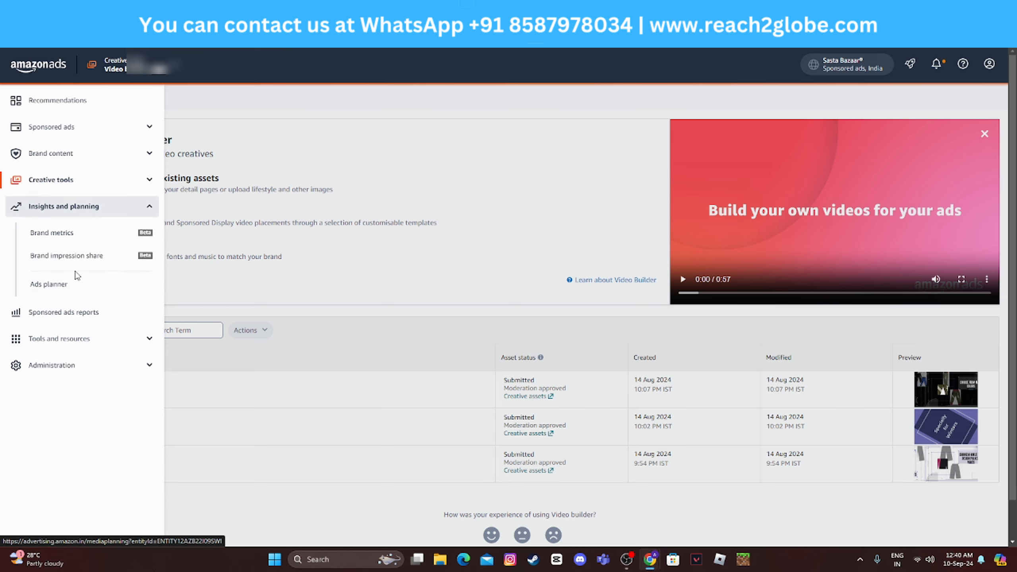
left_click(70, 239)
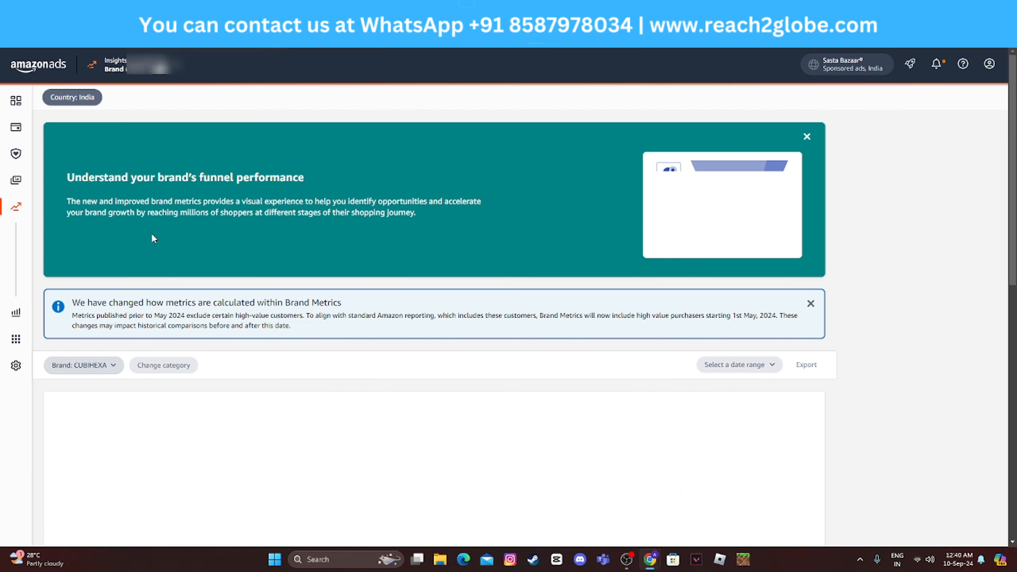
scroll(499, 246, "down", 3)
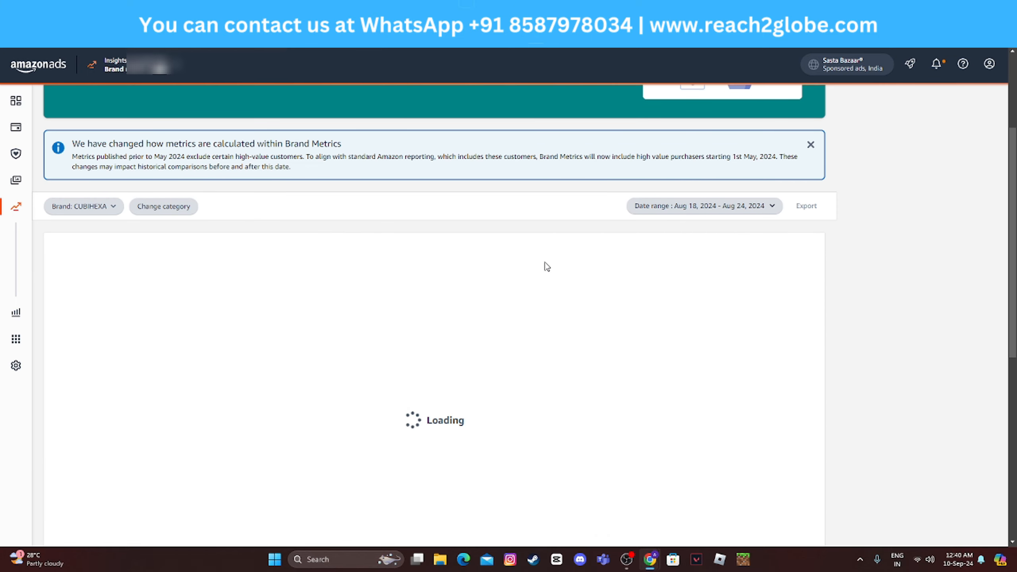
scroll(547, 267, "down", 2)
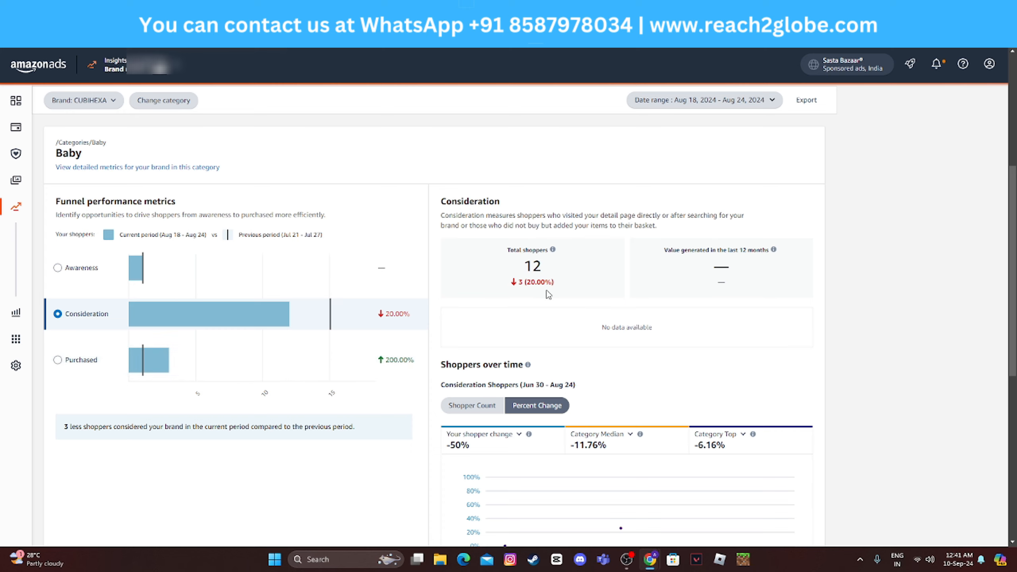
Review CUBIHEXA's Shoppers over time chart and funnel metrics in Brand metrics, and expand the Administration section.
scroll(569, 291, "down", 4)
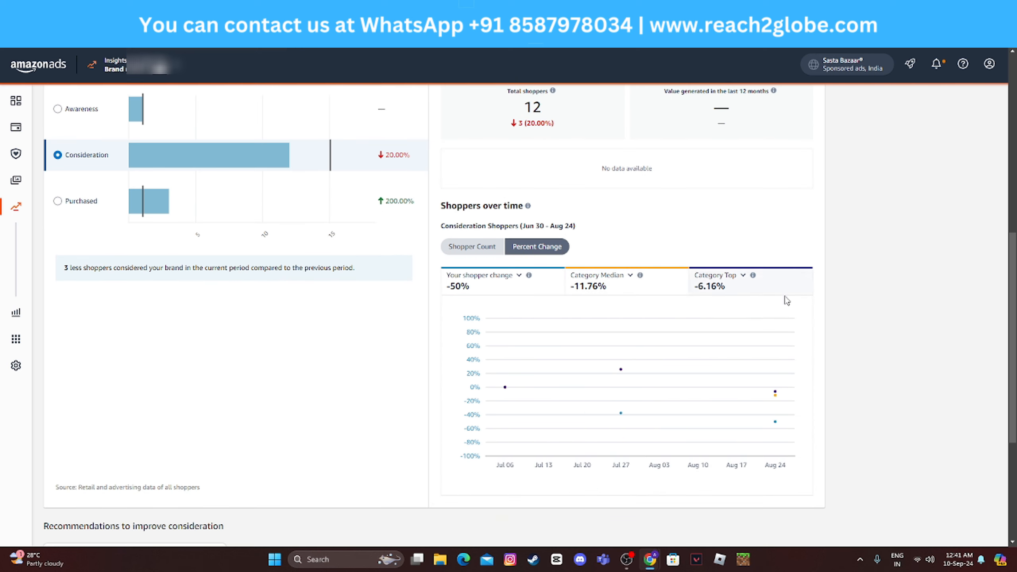
scroll(796, 336, "down", 5)
scroll(772, 342, "up", 15)
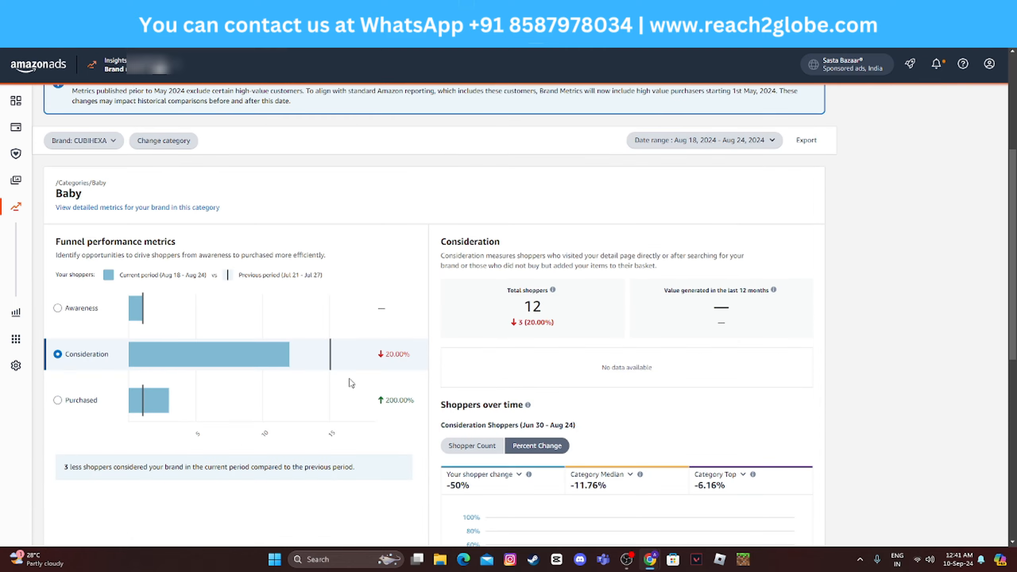
mouse_move(4, 302)
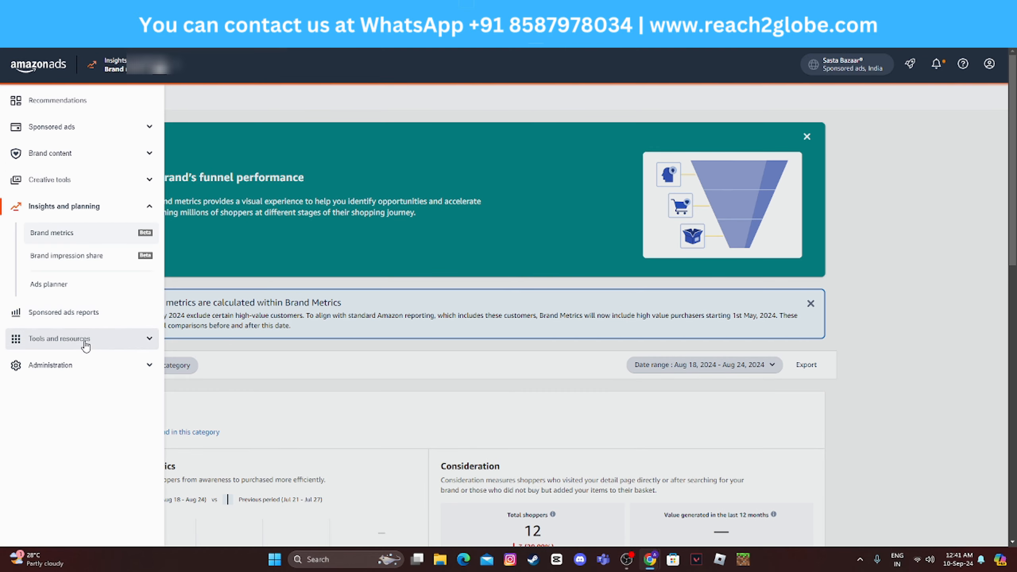
left_click(113, 366)
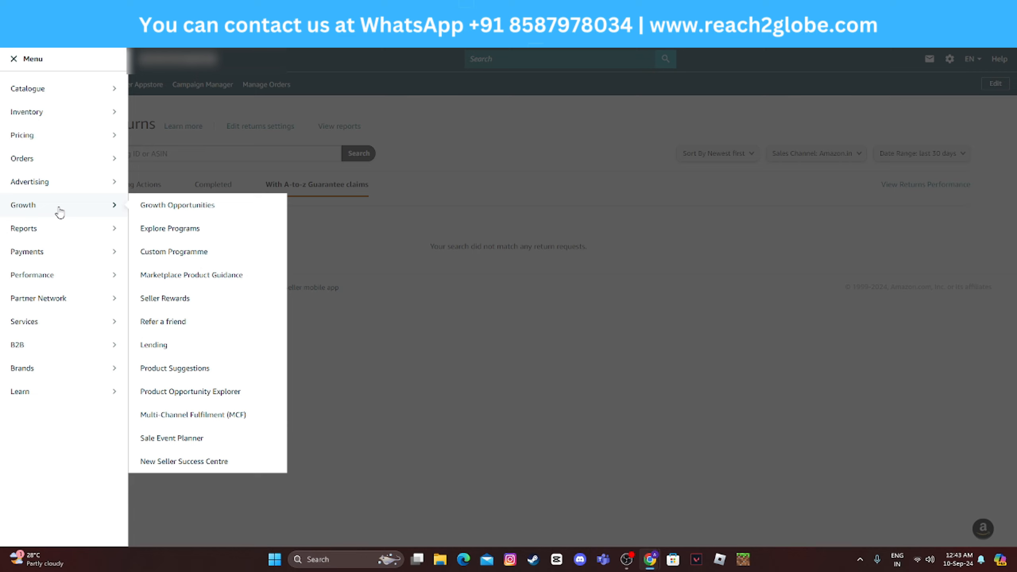
Switch to Seller Central and open the A+ Content Manager among the advertising pages.
mouse_move(58, 192)
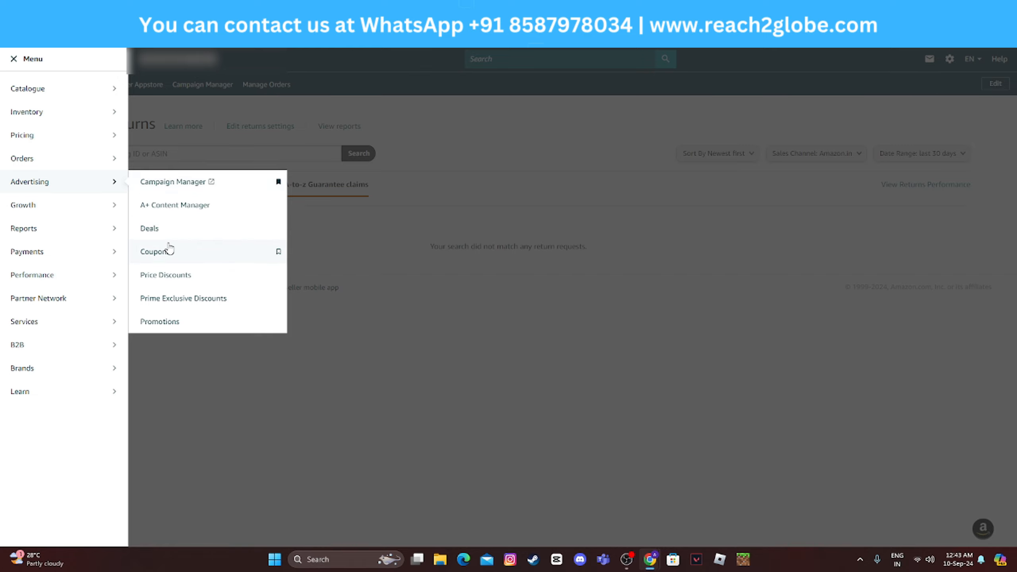
left_click(180, 209)
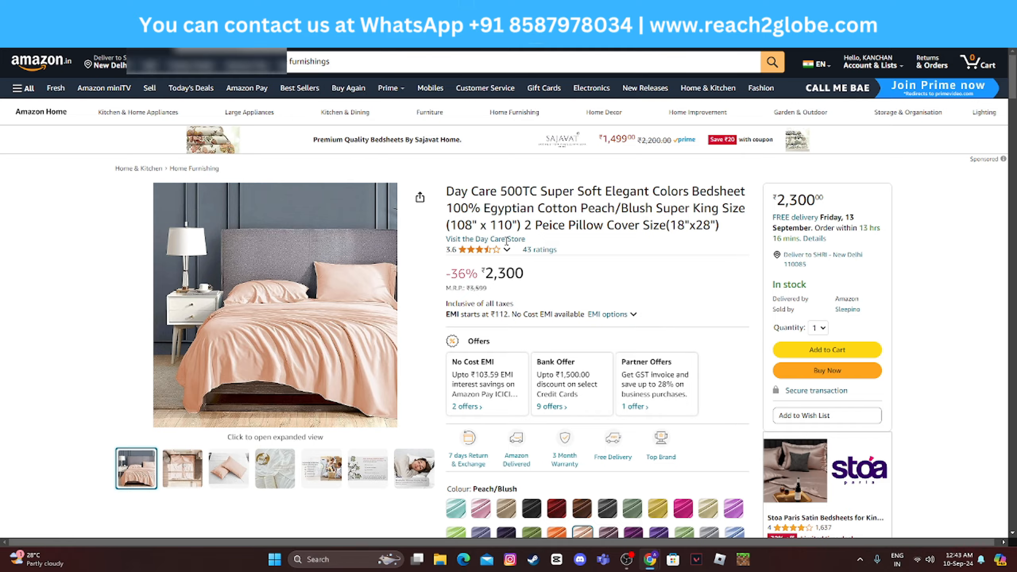
Examine the Day Care Peach/Blush bedsheet listing on Amazon.in, from the product images through product information to the related products.
scroll(548, 262, "down", 5)
scroll(397, 258, "down", 10)
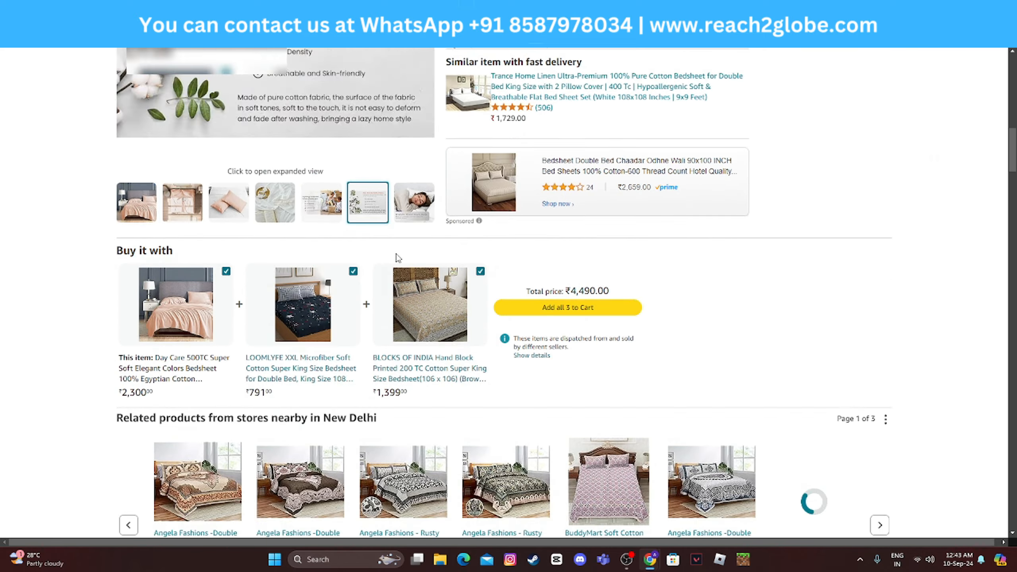
scroll(397, 259, "down", 15)
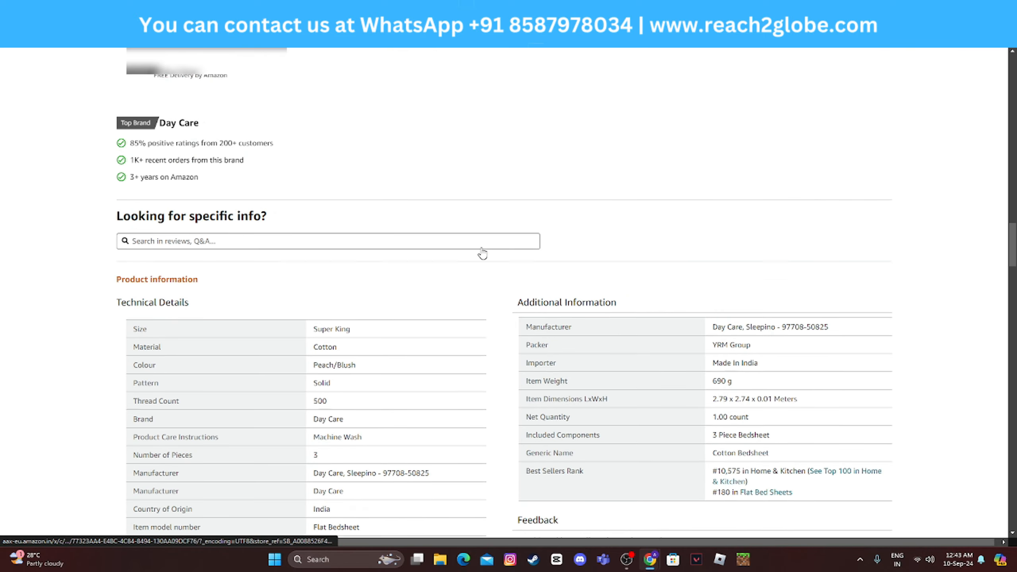
scroll(482, 253, "down", 12)
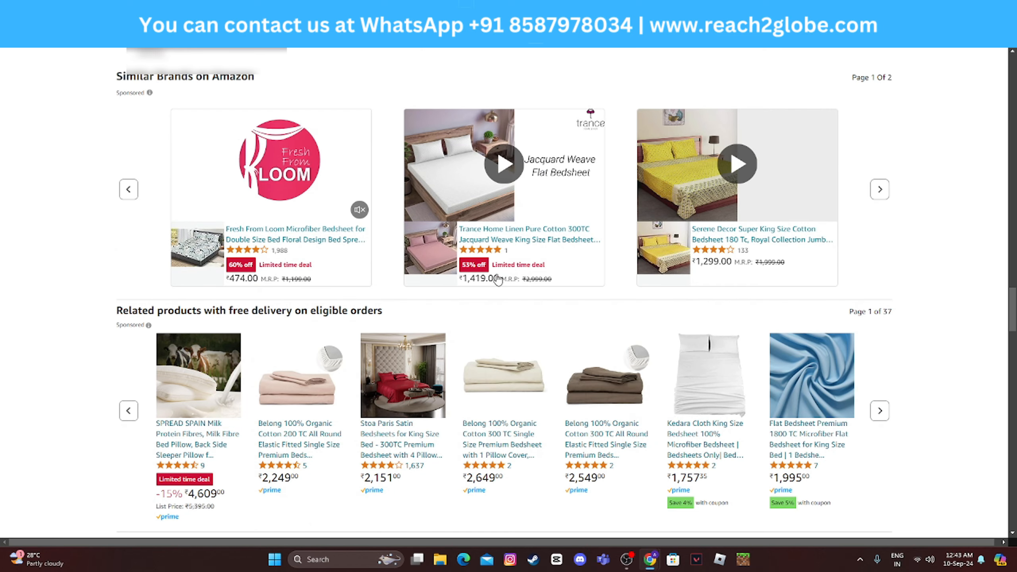
Open the related Stoa Paris satin king size bedsheet listing and examine its brand section, A+ product description modules and size dimensions.
left_click(403, 423)
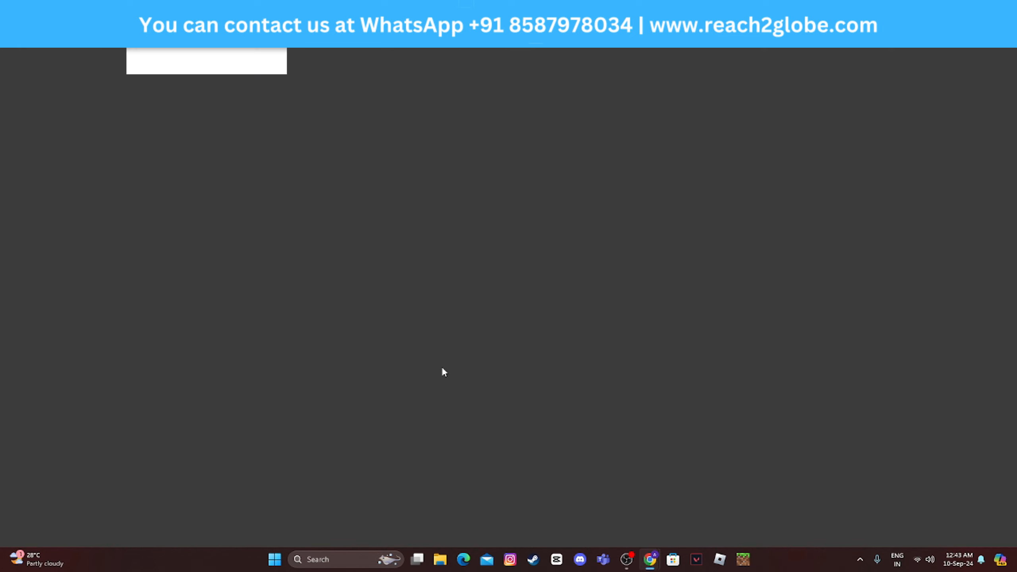
scroll(492, 278, "down", 10)
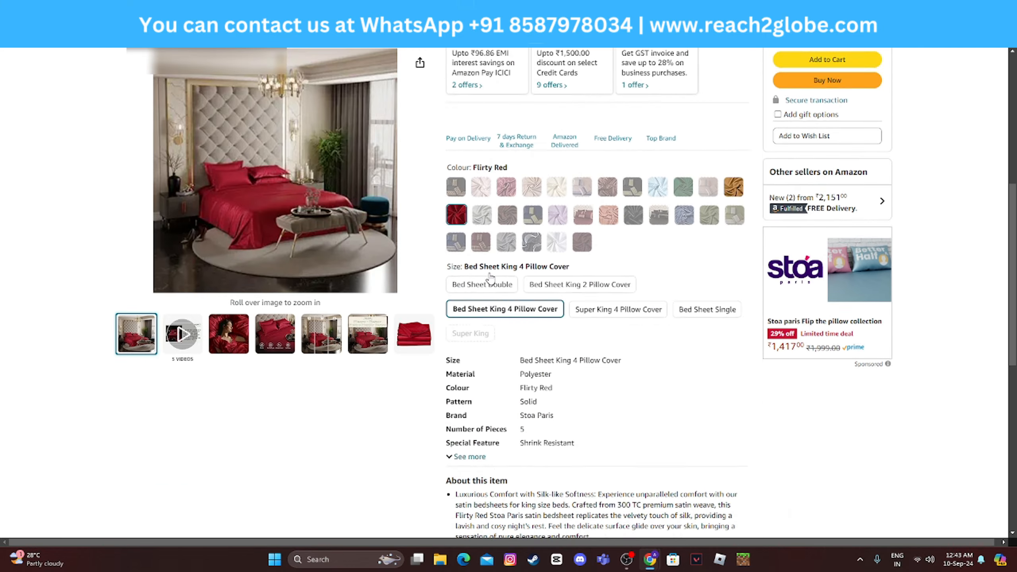
scroll(490, 280, "down", 20)
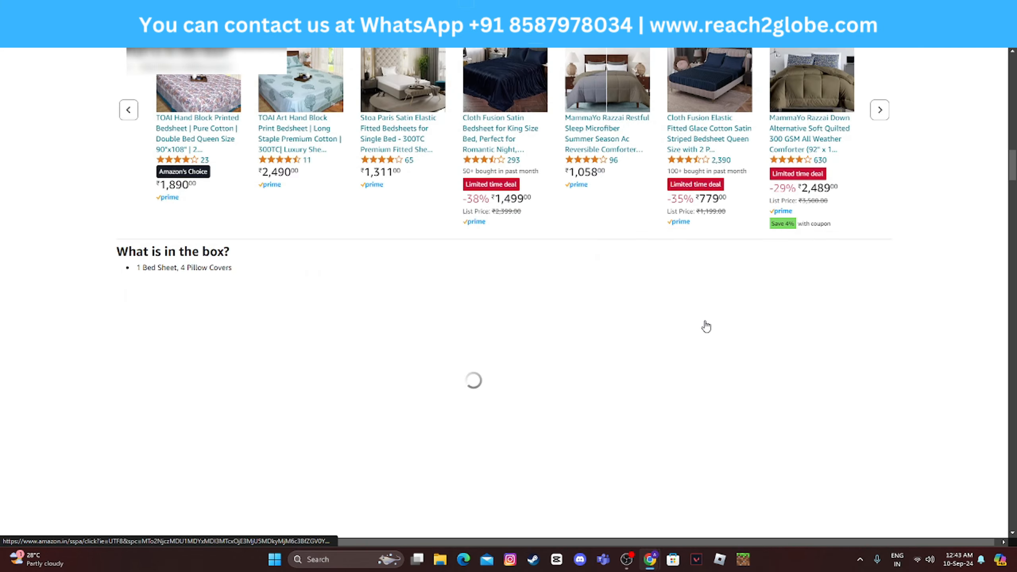
scroll(706, 326, "down", 7)
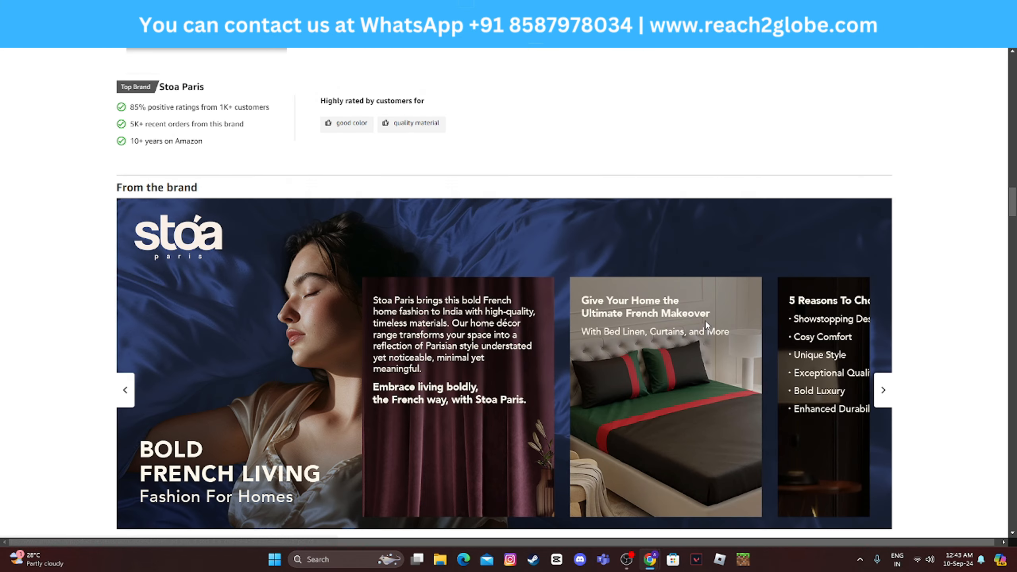
scroll(840, 285, "up", 4)
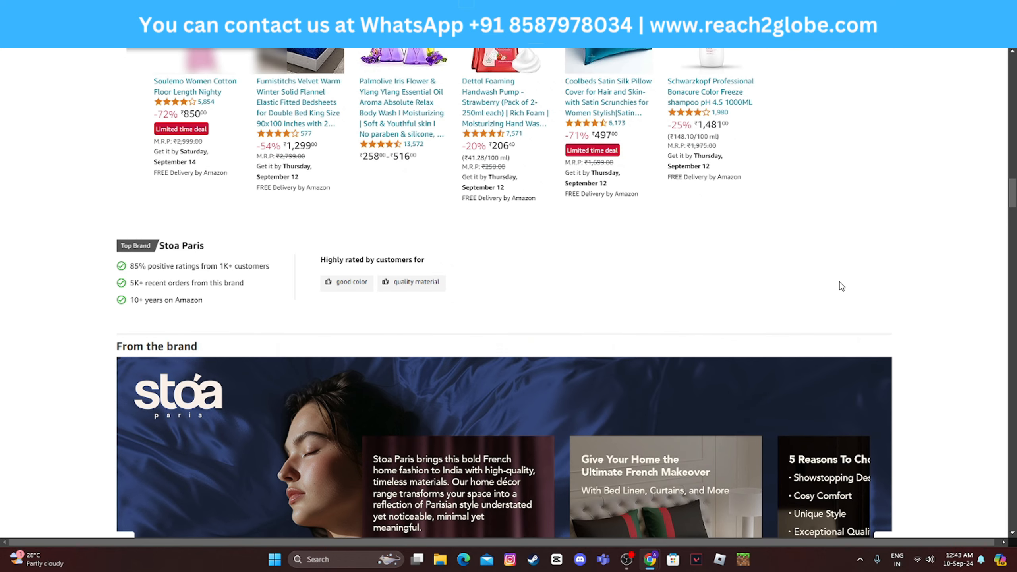
scroll(841, 285, "down", 10)
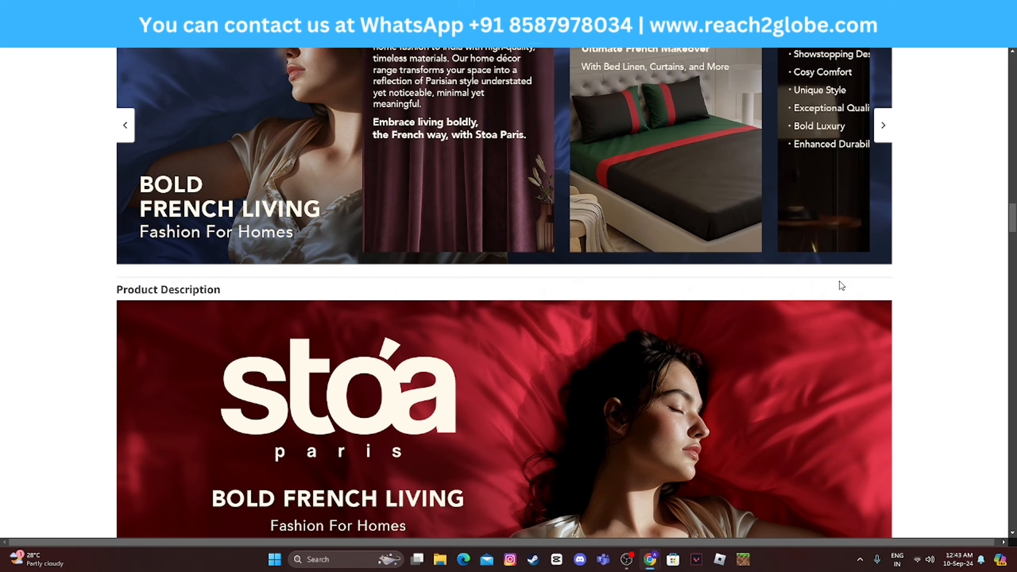
scroll(841, 285, "down", 11)
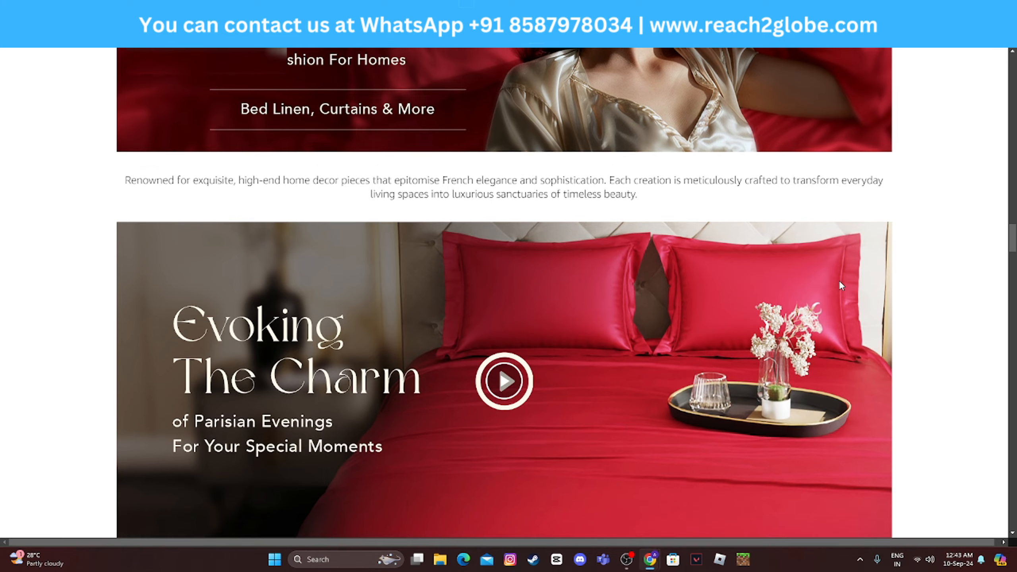
scroll(840, 287, "down", 10)
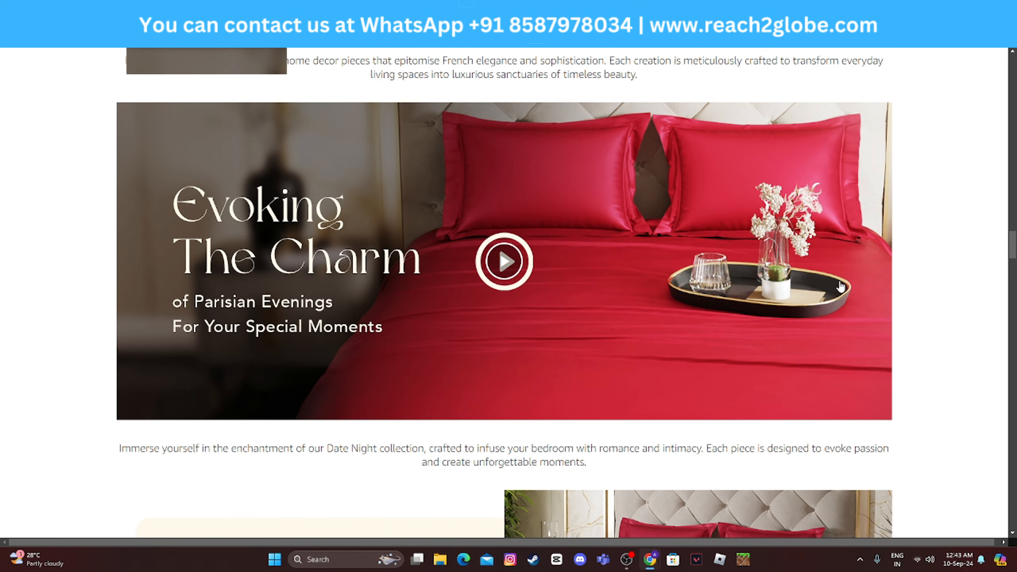
scroll(840, 285, "down", 4)
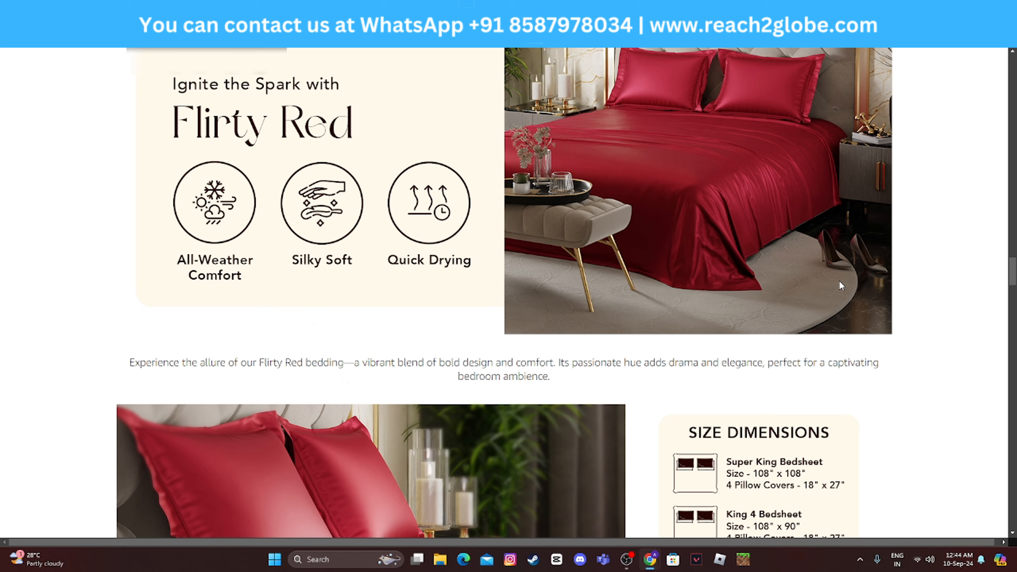
scroll(841, 285, "down", 8)
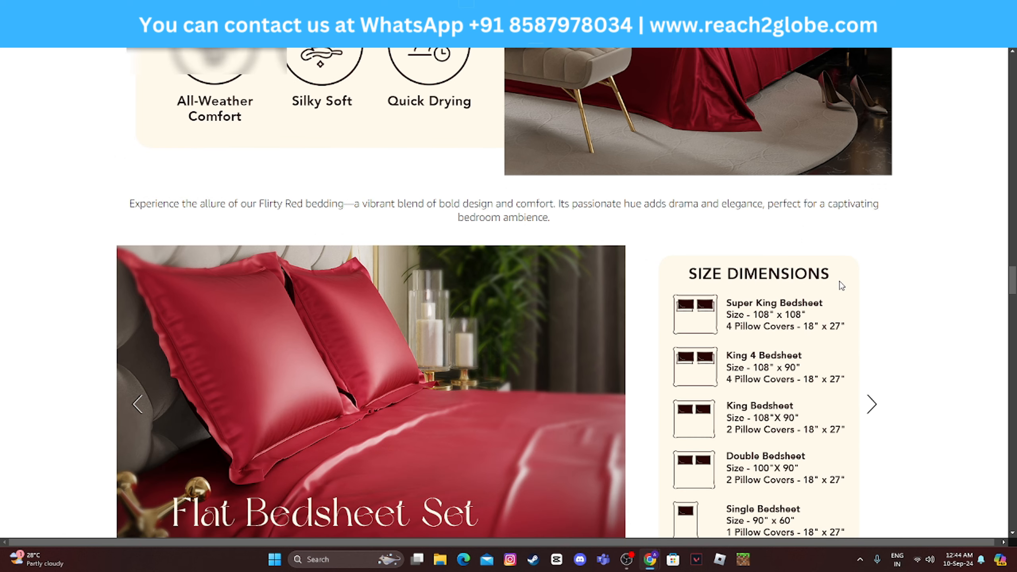
scroll(841, 285, "down", 9)
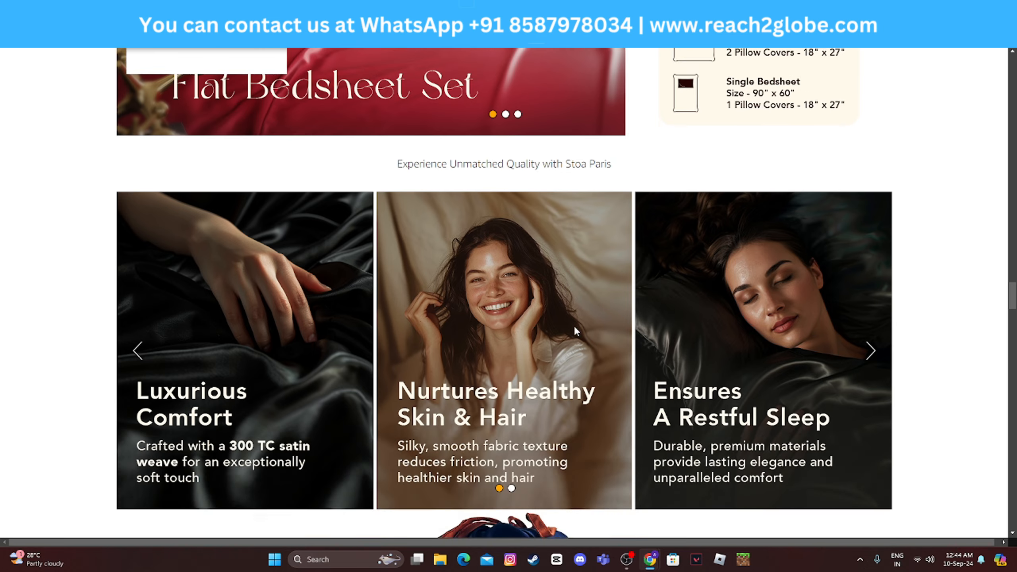
scroll(575, 330, "down", 11)
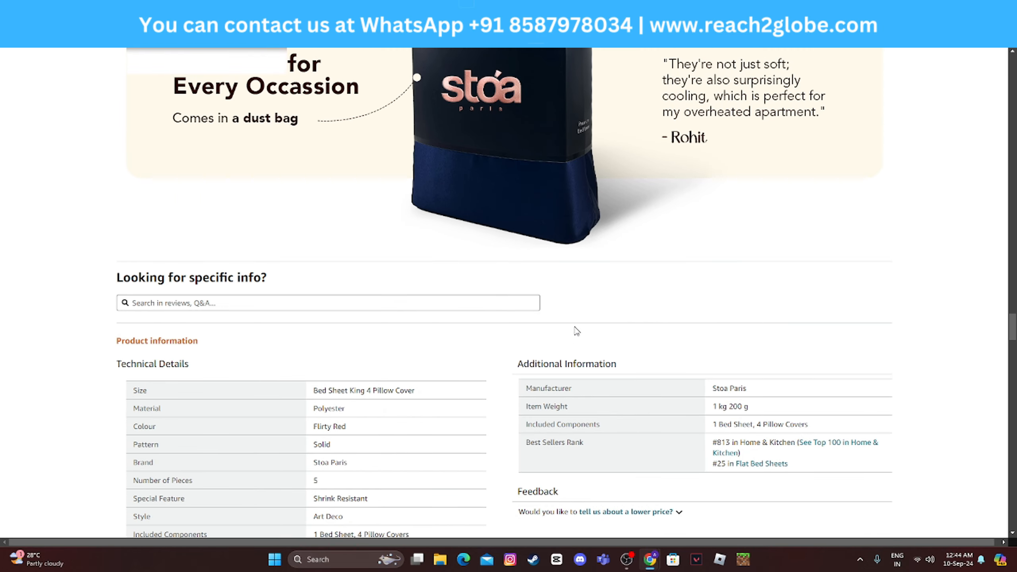
Go back over the Stoa Paris listing's A+ description, from the product information up to the From the brand section.
scroll(575, 328, "up", 12)
scroll(575, 331, "up", 16)
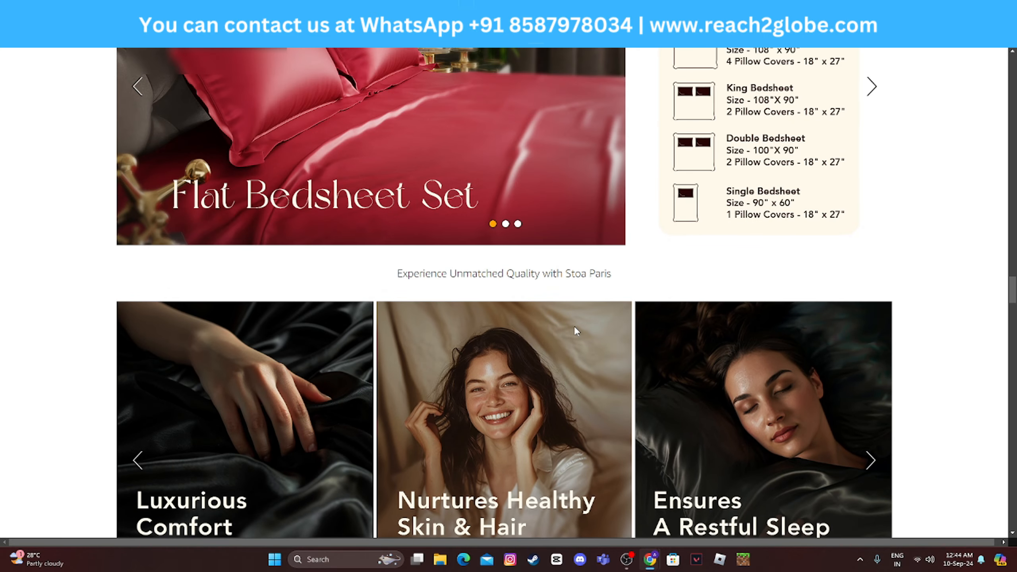
scroll(576, 330, "up", 13)
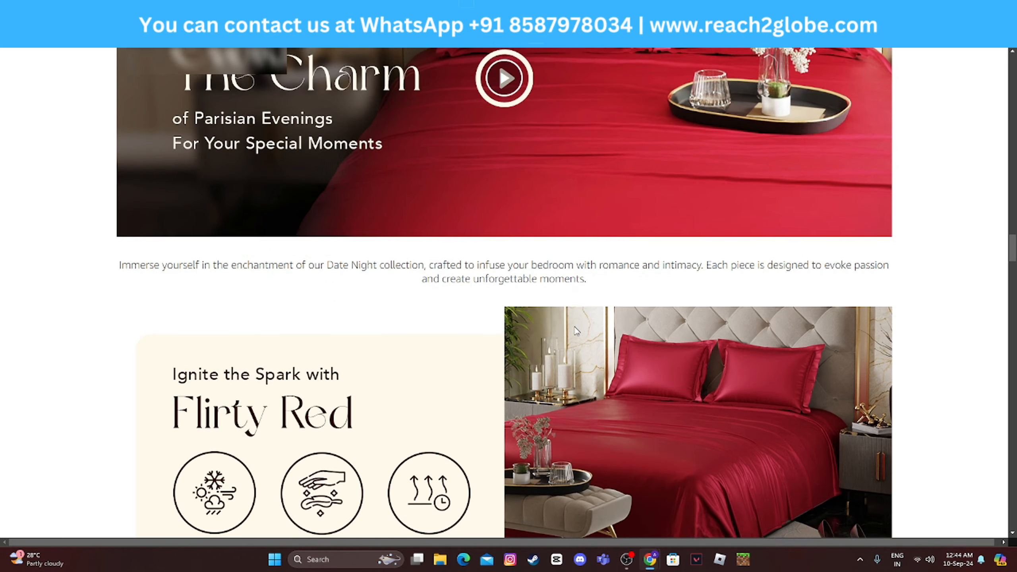
scroll(575, 331, "up", 17)
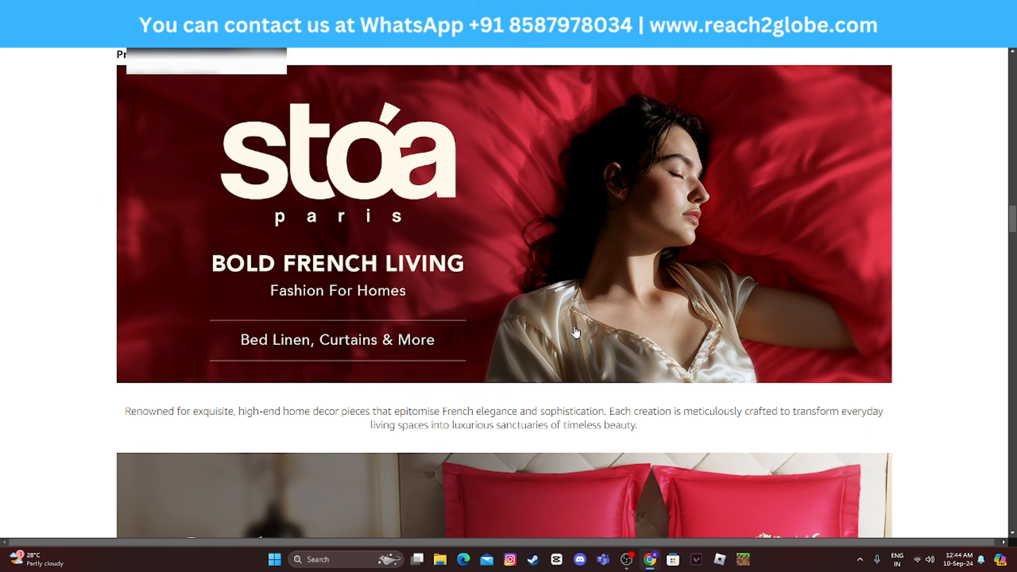
scroll(574, 330, "up", 4)
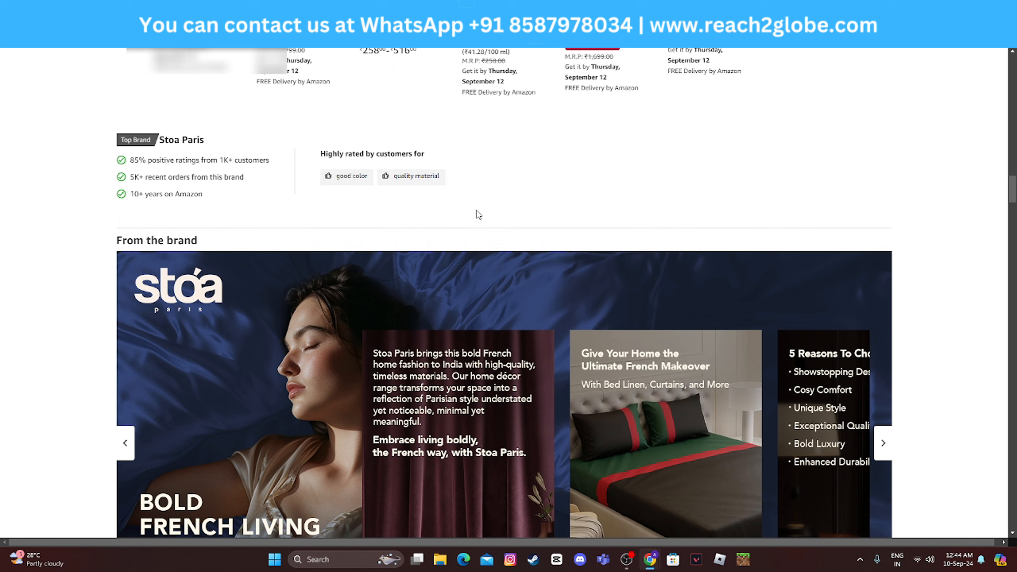
Return to Seller Central and reopen the A+ Content Manager from the advertising pages.
left_click(237, 9)
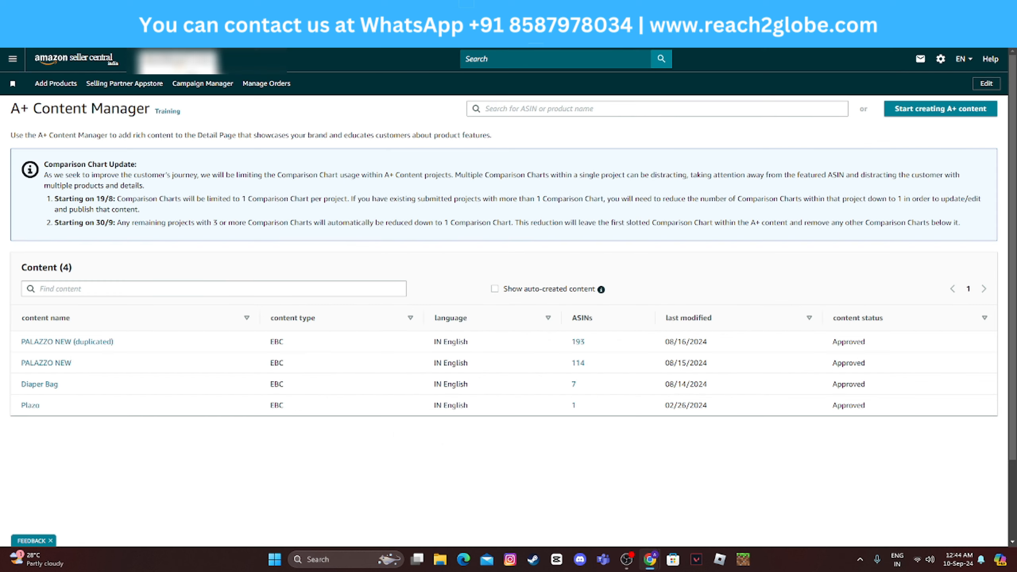
left_click(12, 58)
mouse_move(42, 189)
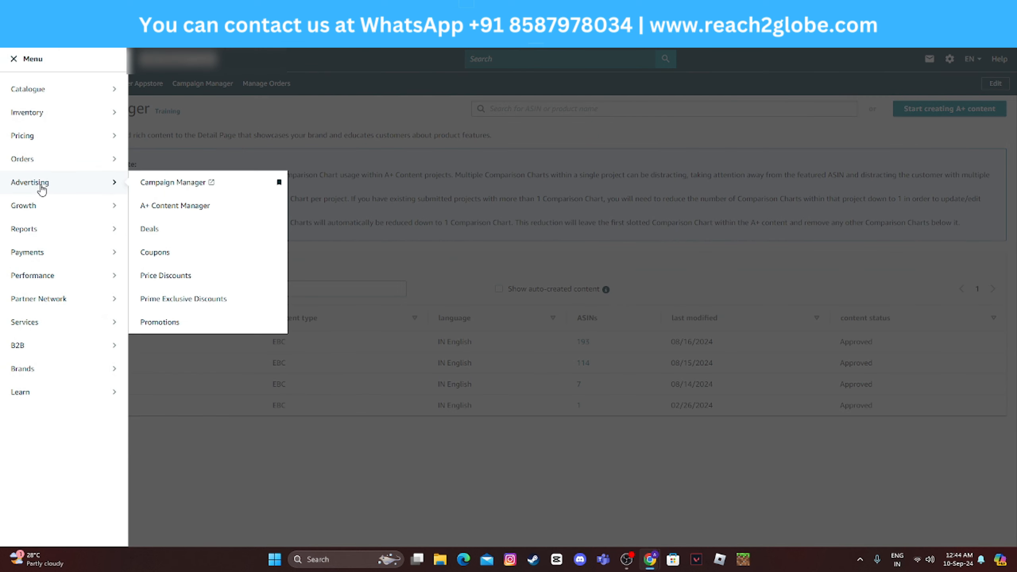
left_click(183, 211)
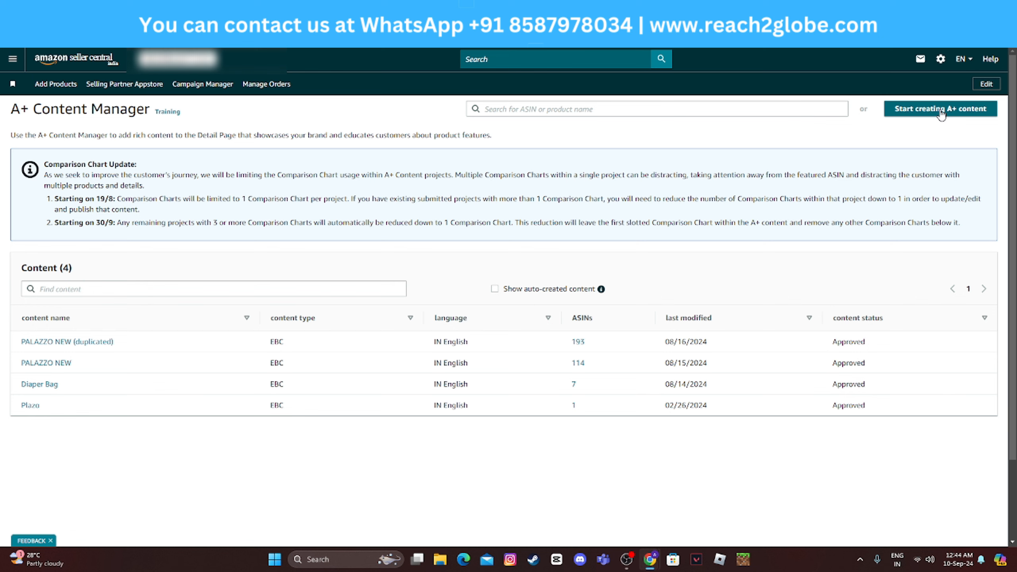
Start new A+ content of the Basic type and name it "test".
left_click(941, 113)
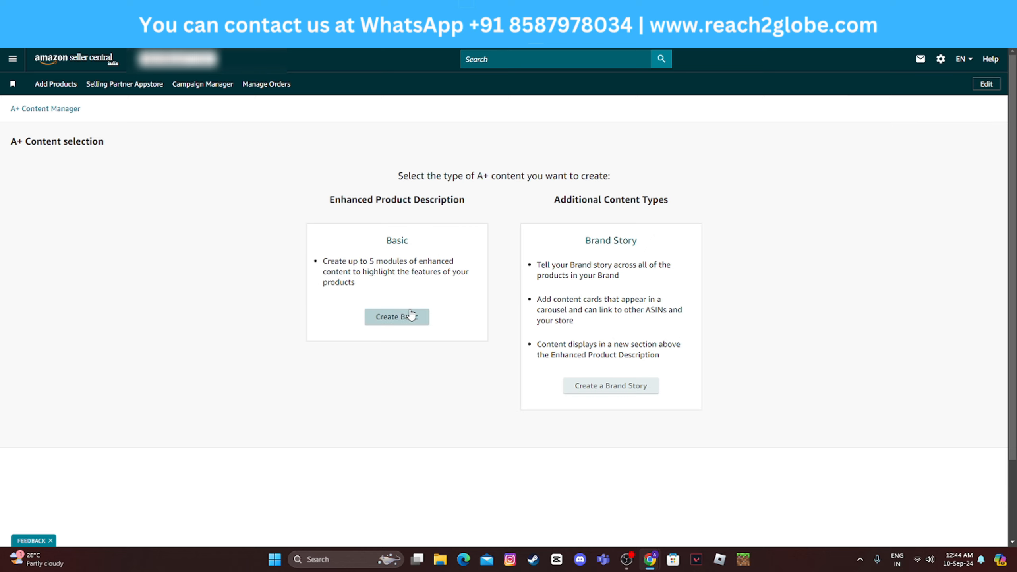
left_click(394, 317)
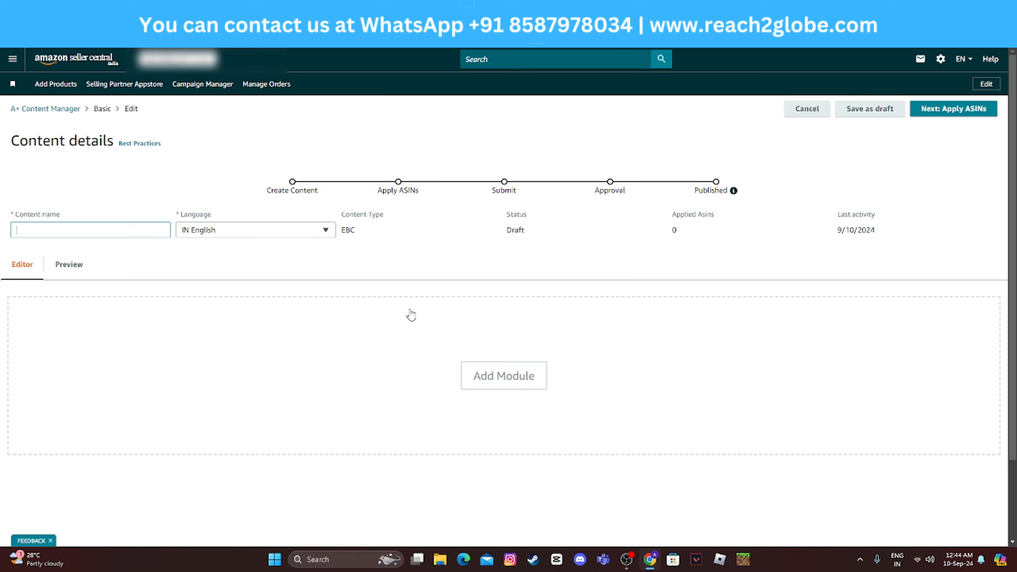
scroll(526, 376, "down", 1)
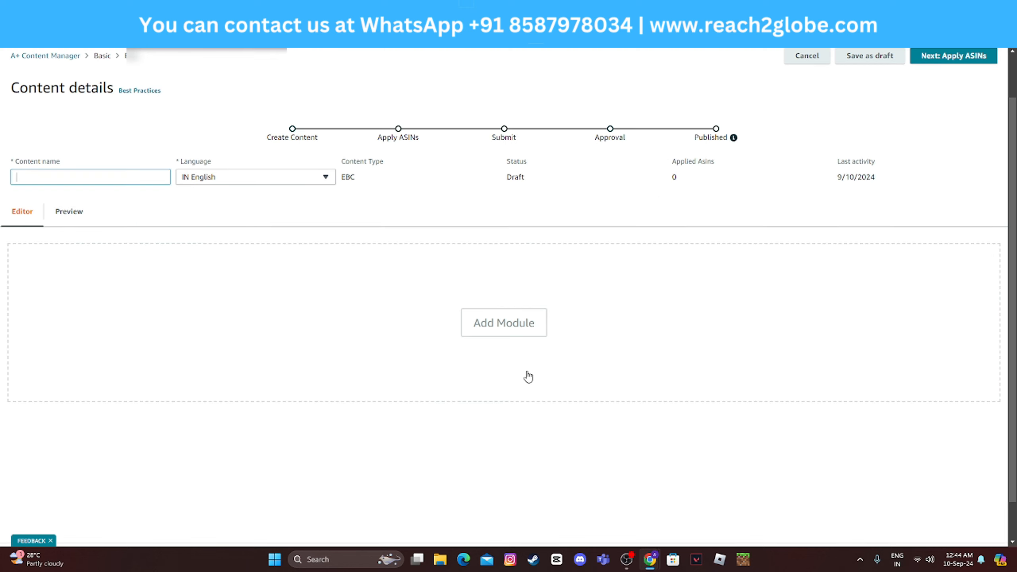
left_click(96, 175)
type("twst")
left_click_drag(19, 178, 26, 177)
type("est")
scroll(406, 208, "up", 2)
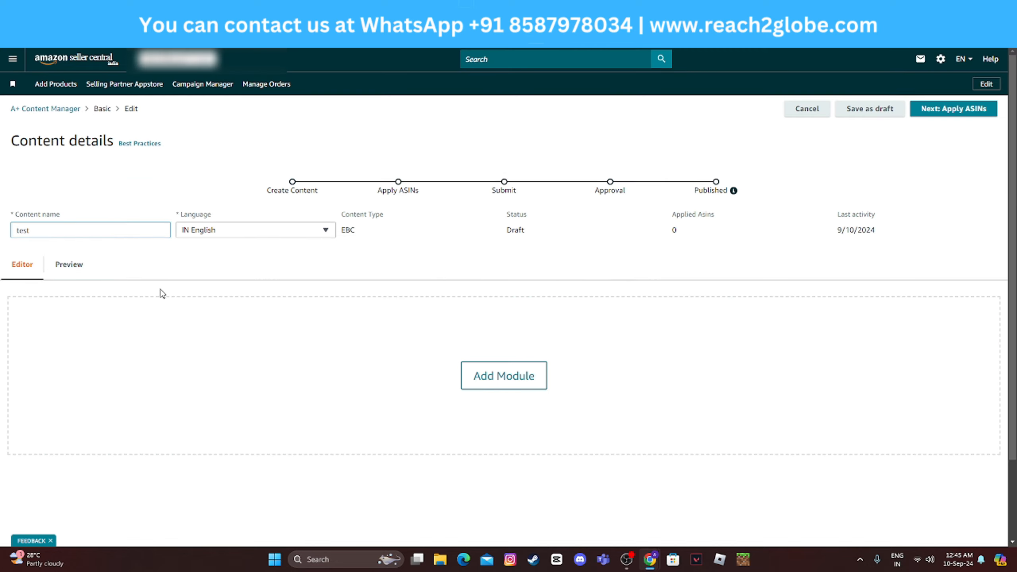
Browse the standard modules available for the A+ content, from Company Logo to Three Images & Text, and close the list without adding one.
left_click(505, 386)
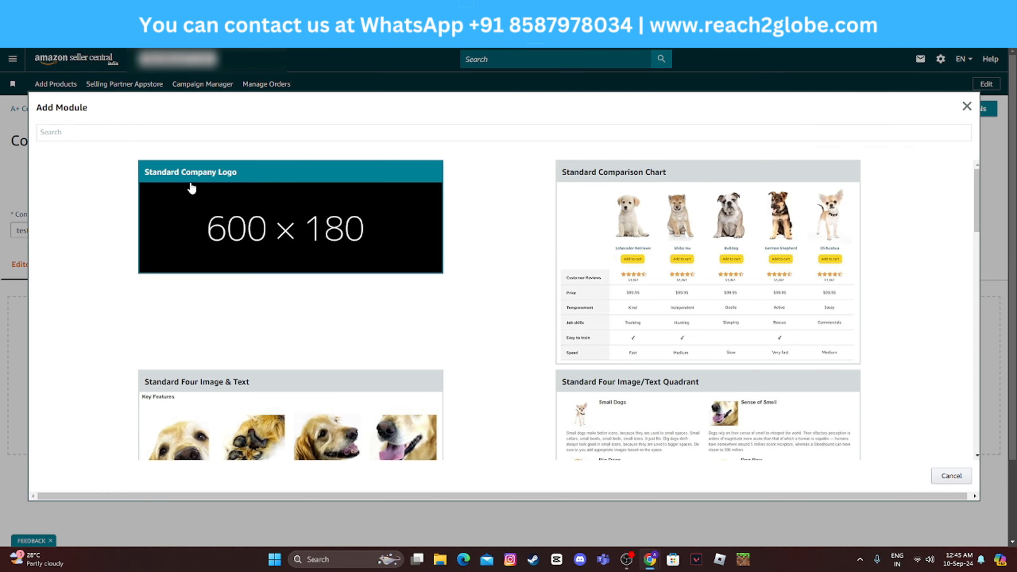
scroll(359, 288, "down", 1)
scroll(208, 348, "down", 2)
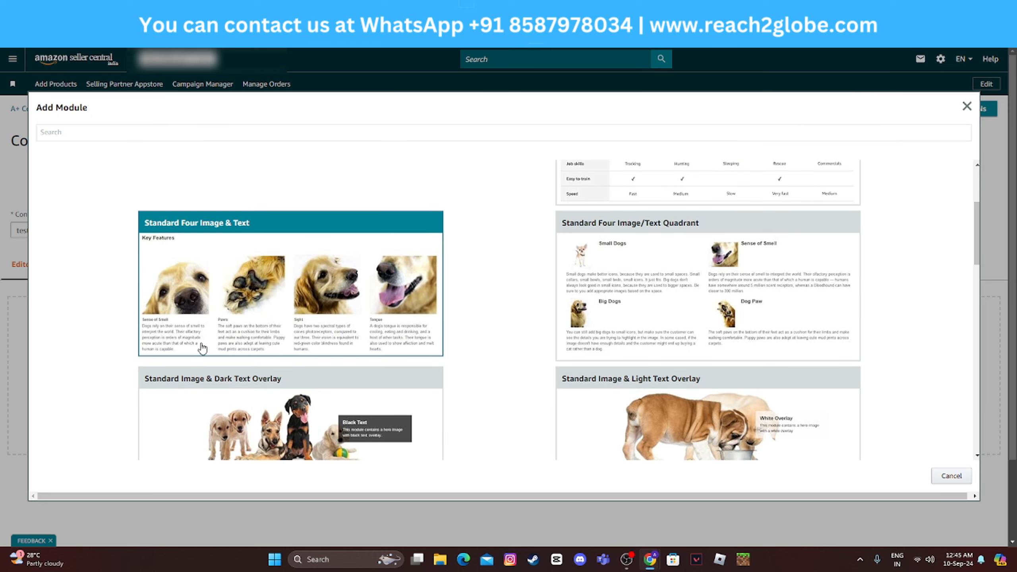
scroll(378, 302, "down", 2)
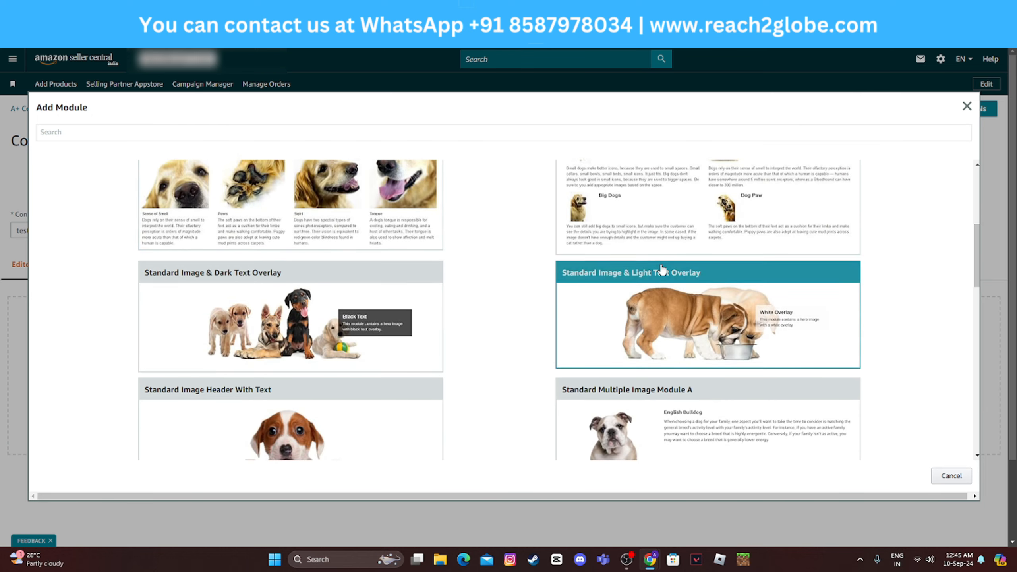
scroll(662, 269, "down", 10)
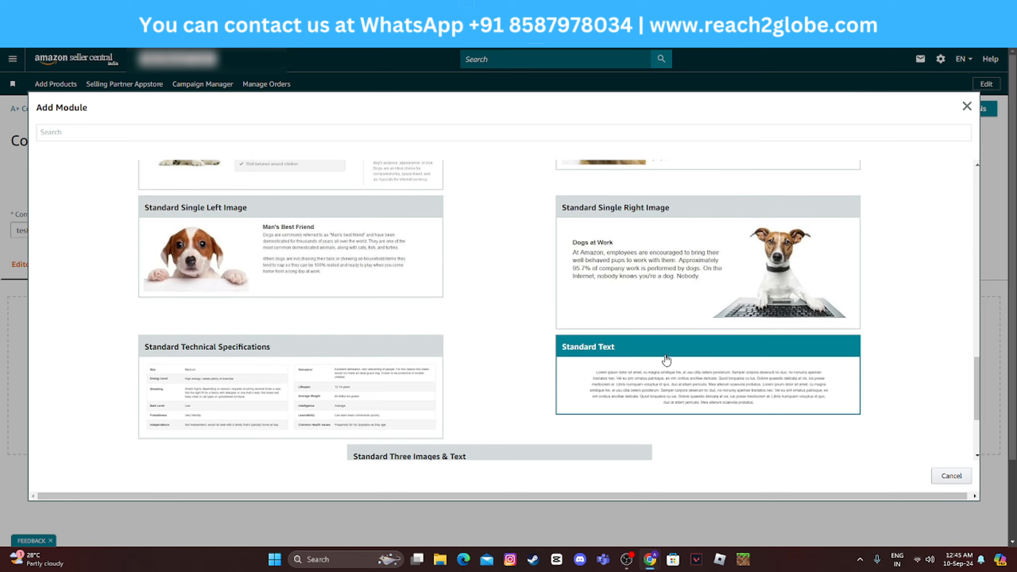
scroll(431, 299, "down", 3)
scroll(400, 356, "up", 12)
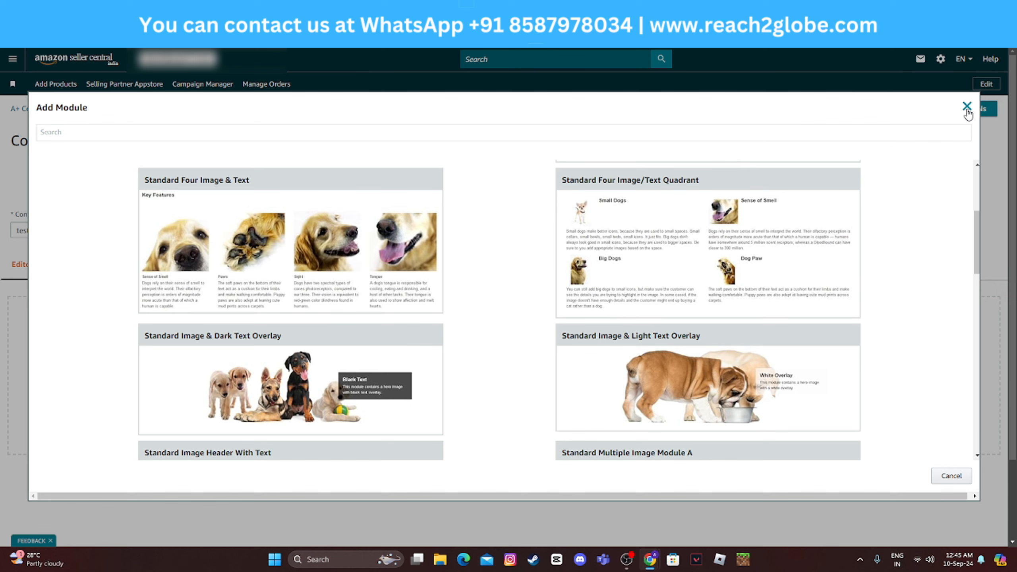
left_click(967, 107)
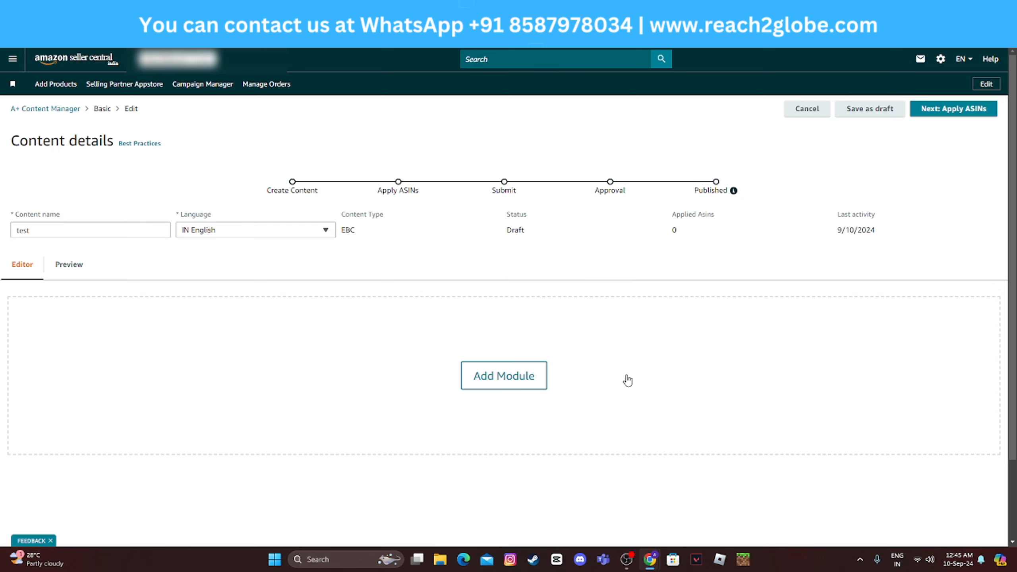
Reopen the module selection for the "test" content, review the layouts through Standard Three Images & Text, and cancel.
scroll(358, 388, "down", 3)
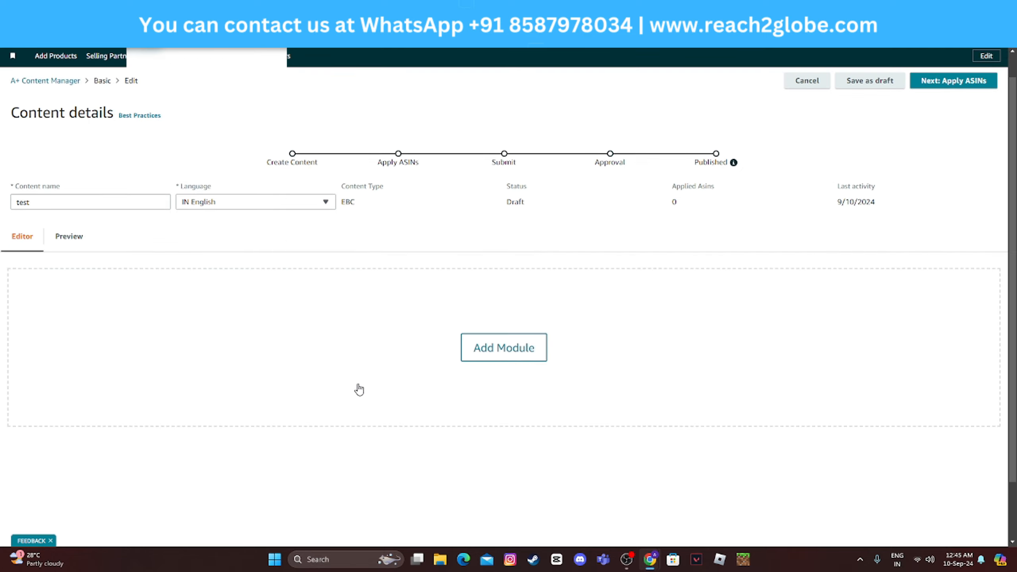
left_click(521, 283)
scroll(477, 304, "down", 10)
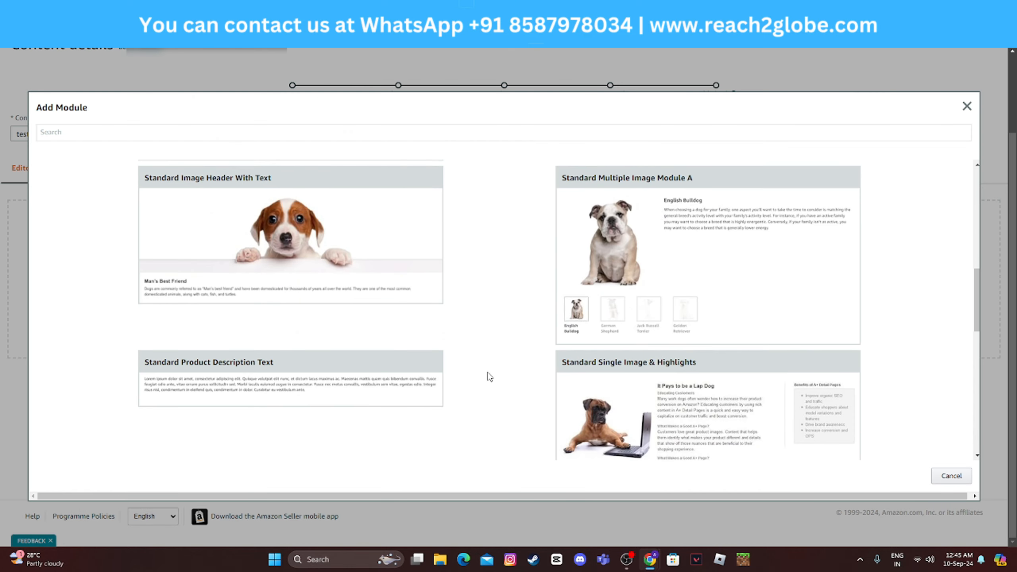
scroll(489, 376, "down", 10)
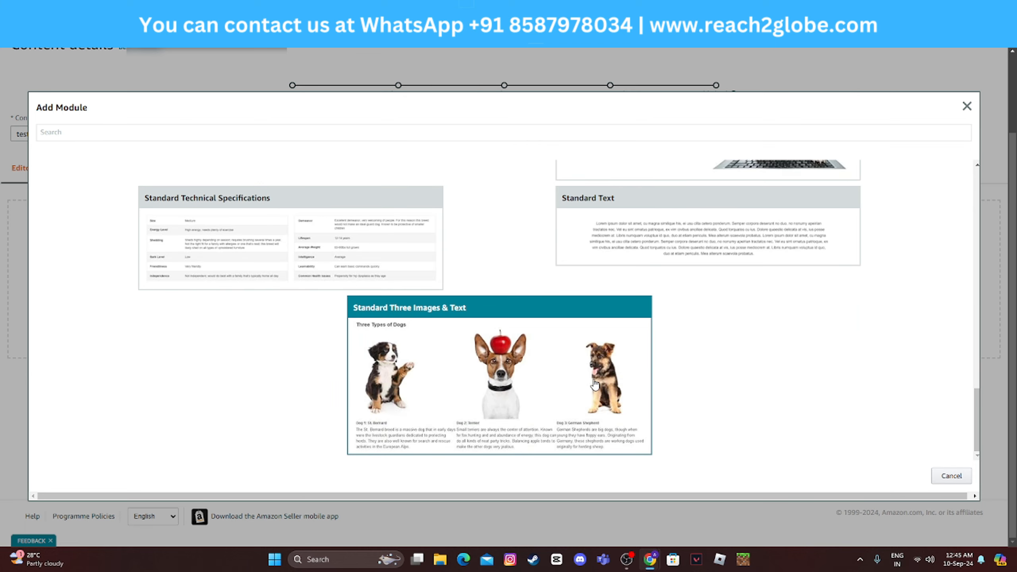
left_click(968, 476)
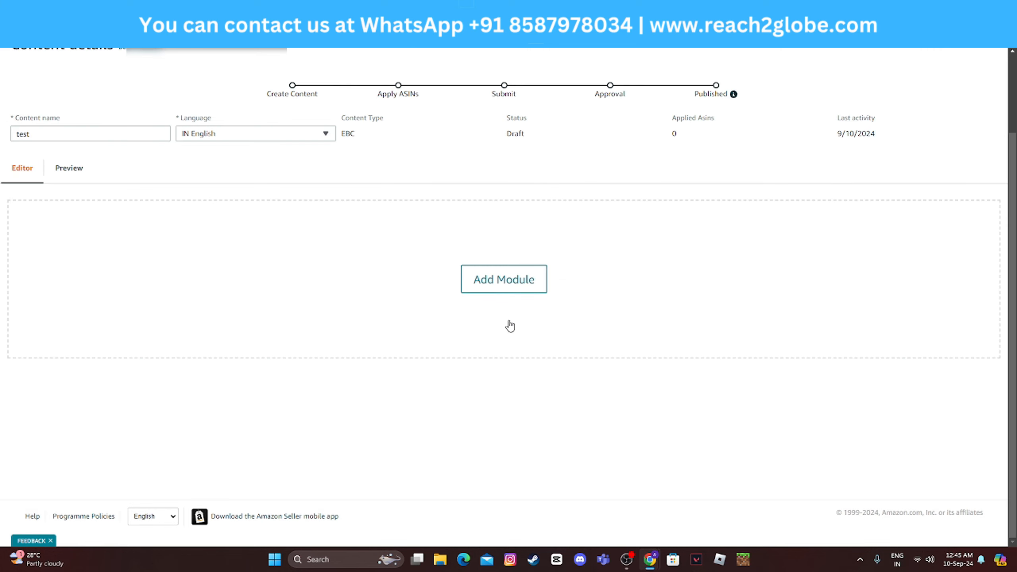
Advance the "test" content to the Apply ASINs stage and start a search for ASINs.
scroll(509, 326, "up", 3)
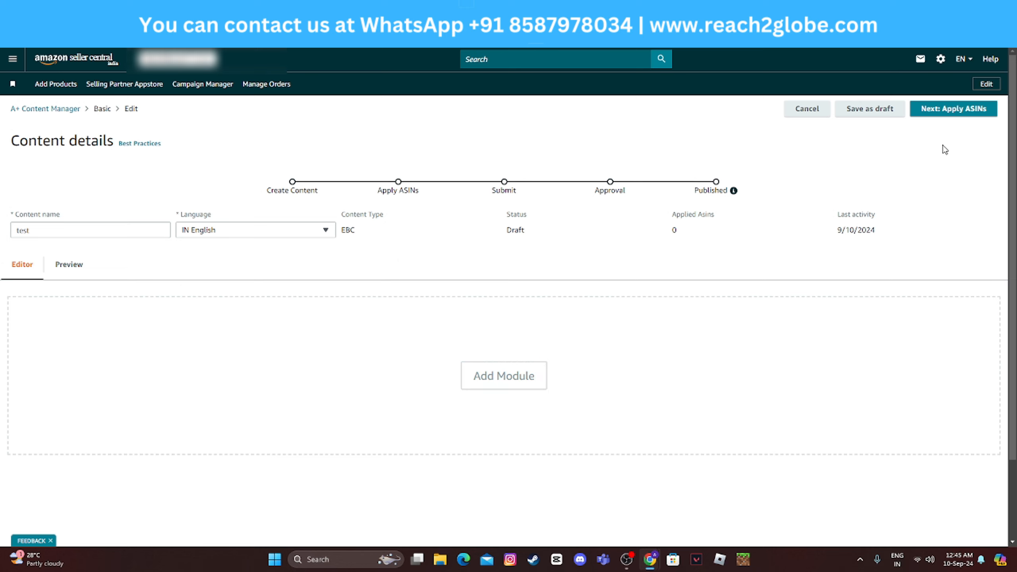
left_click(954, 114)
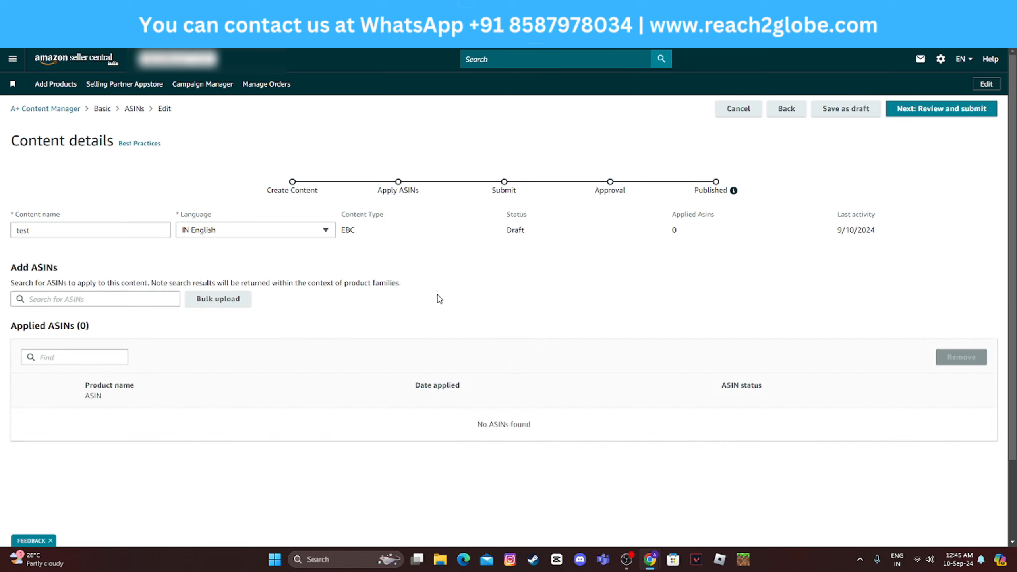
left_click(98, 300)
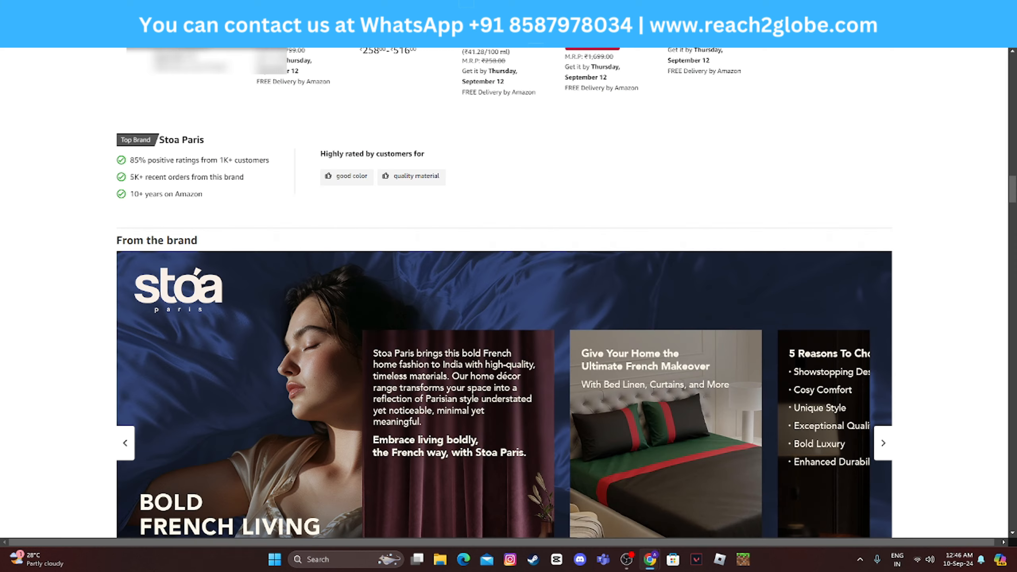
Review the Stoa Paris listing's brand section, A+ description and product information again, and return to the Apply ASINs page.
scroll(649, 180, "down", 15)
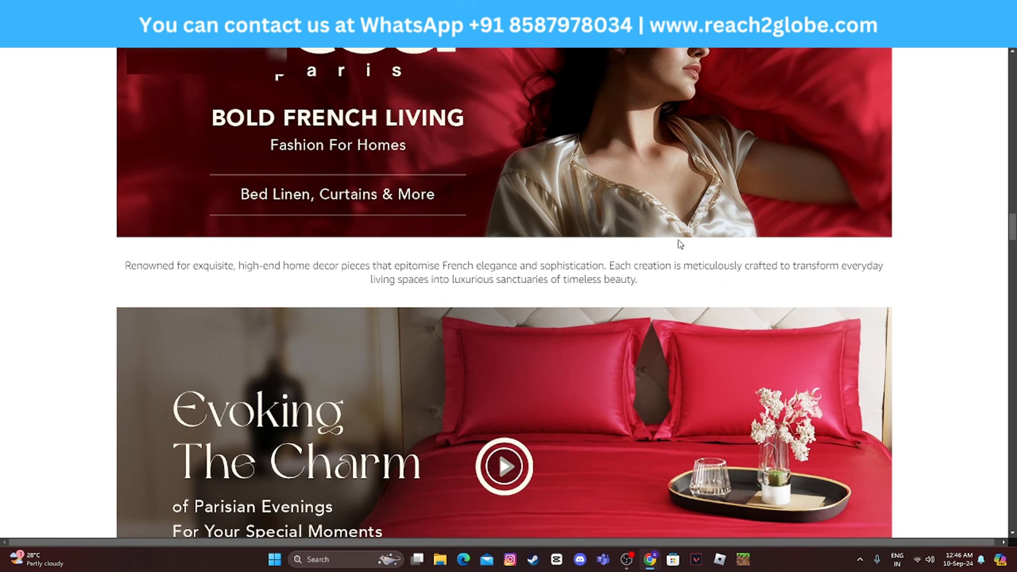
scroll(680, 243, "down", 15)
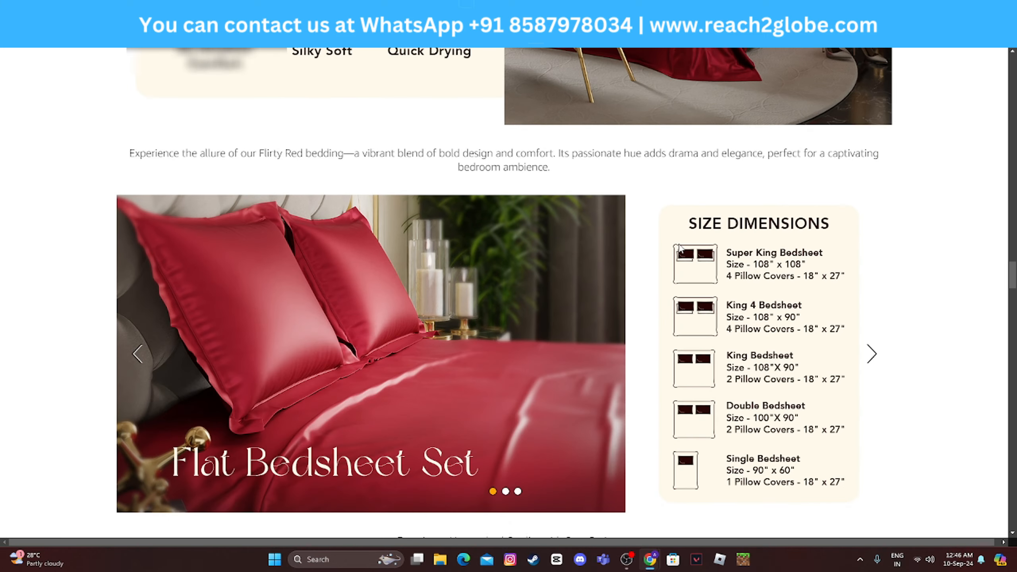
scroll(679, 248, "down", 15)
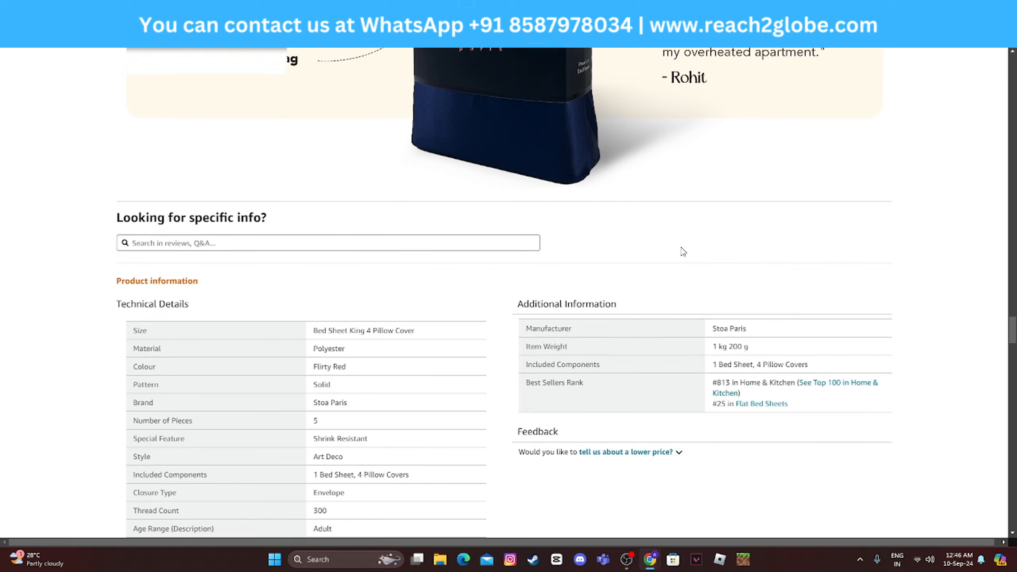
scroll(677, 224, "up", 15)
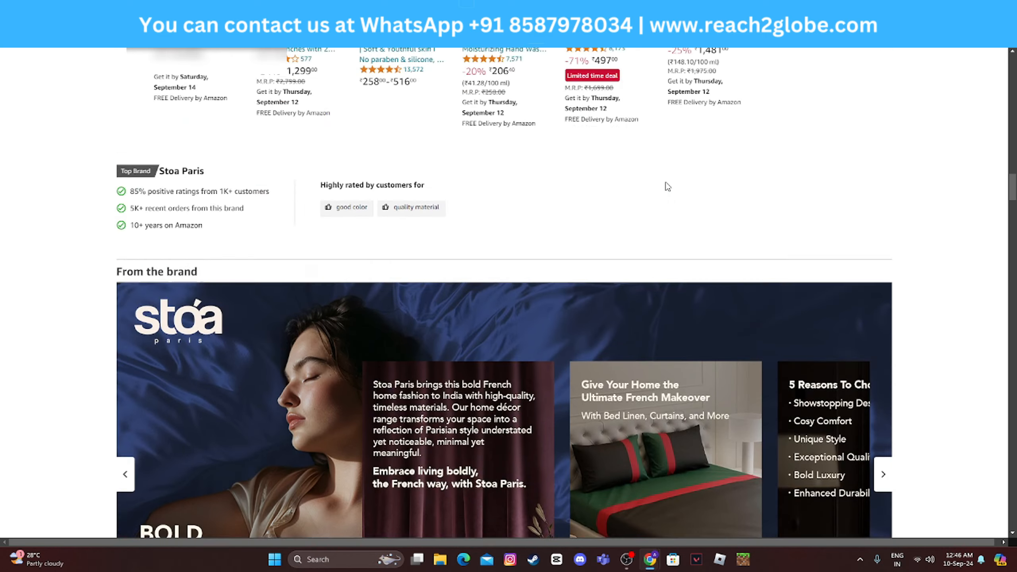
scroll(667, 187, "up", 10)
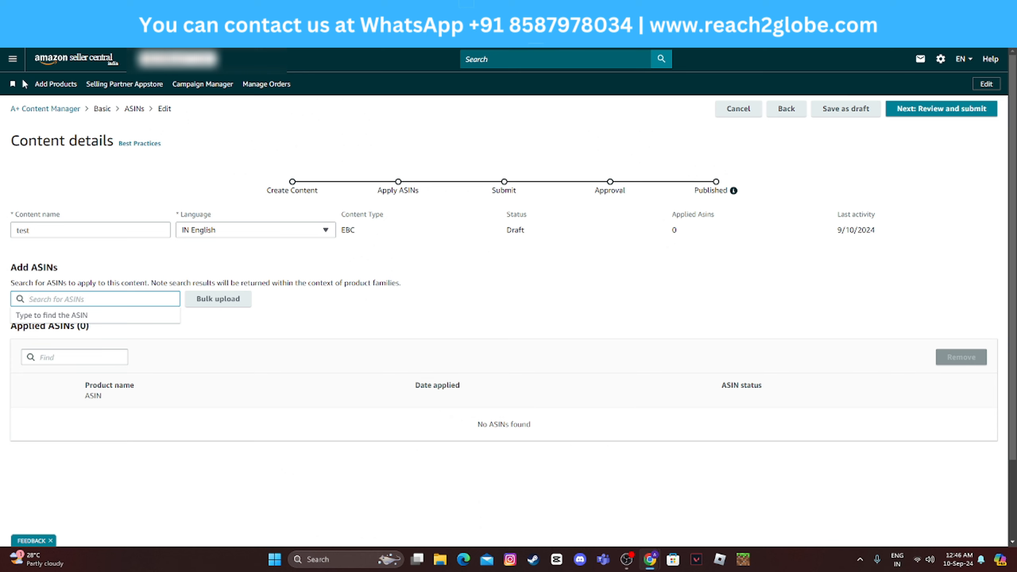
Leave the unsaved A+ content for the advertising Deals page and start creating a new deal.
left_click(13, 58)
mouse_move(32, 143)
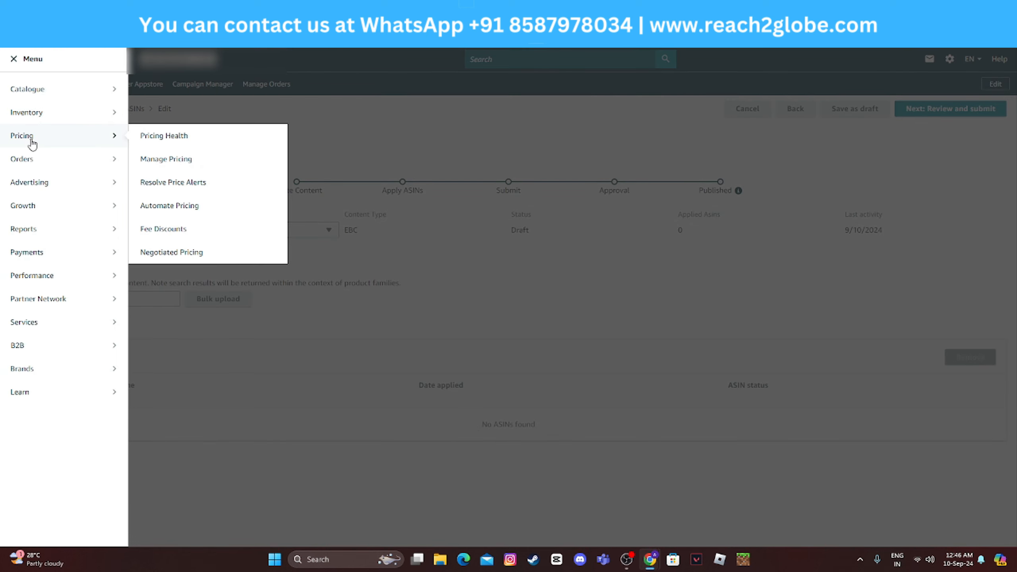
mouse_move(46, 185)
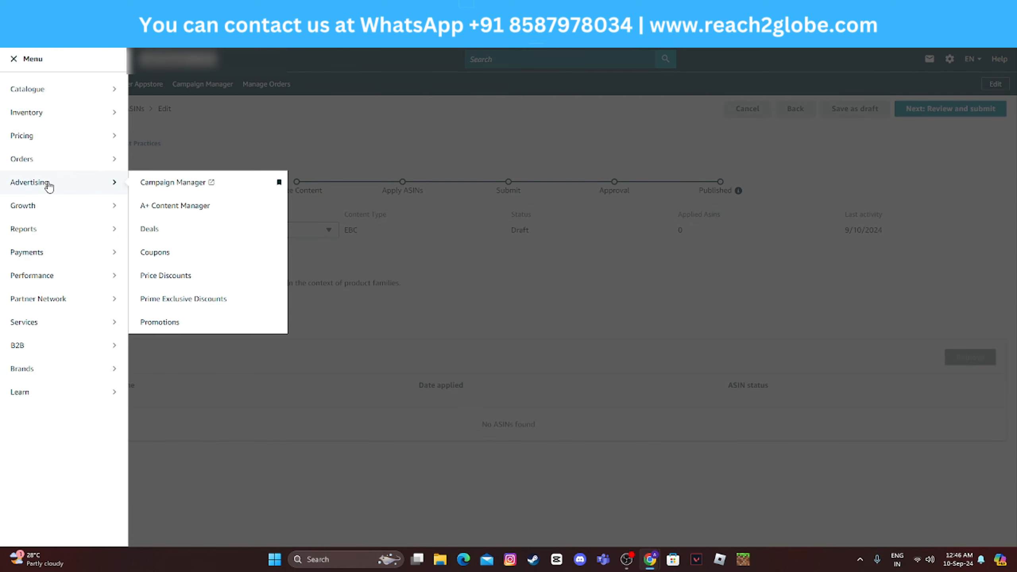
left_click(162, 232)
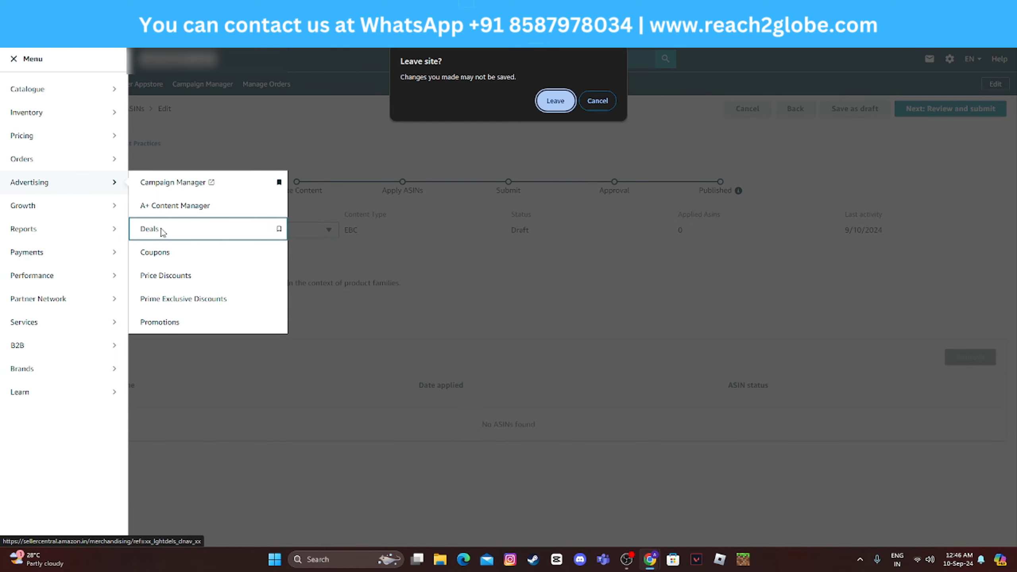
left_click(556, 101)
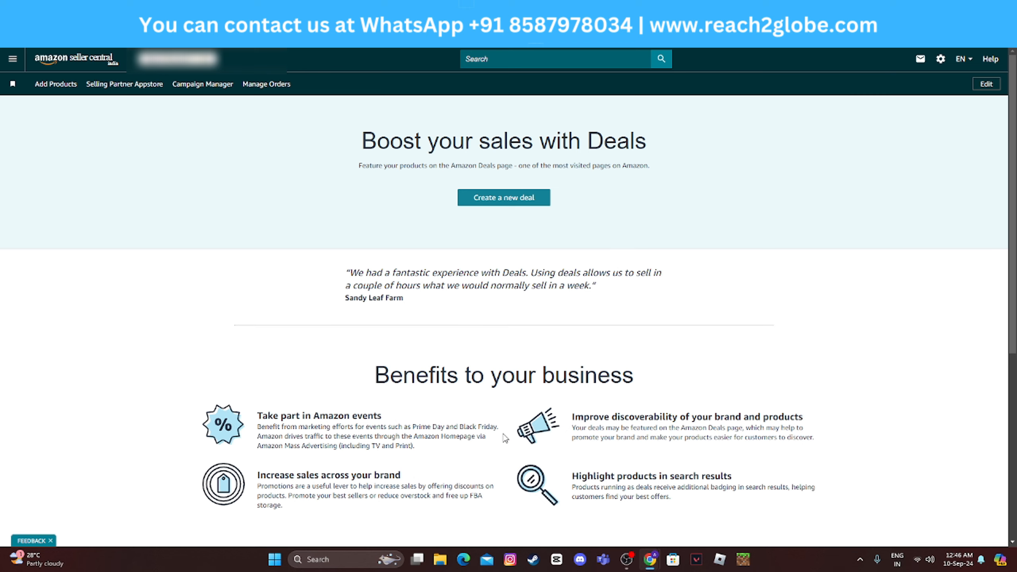
left_click(507, 202)
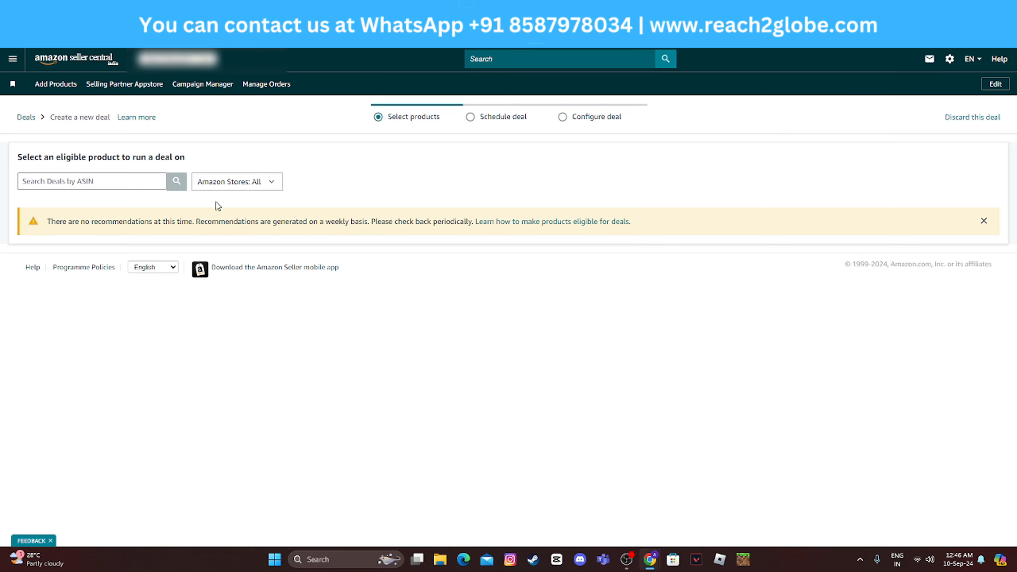
Go to the advertising Coupons page and start creating a new coupon.
left_click(12, 59)
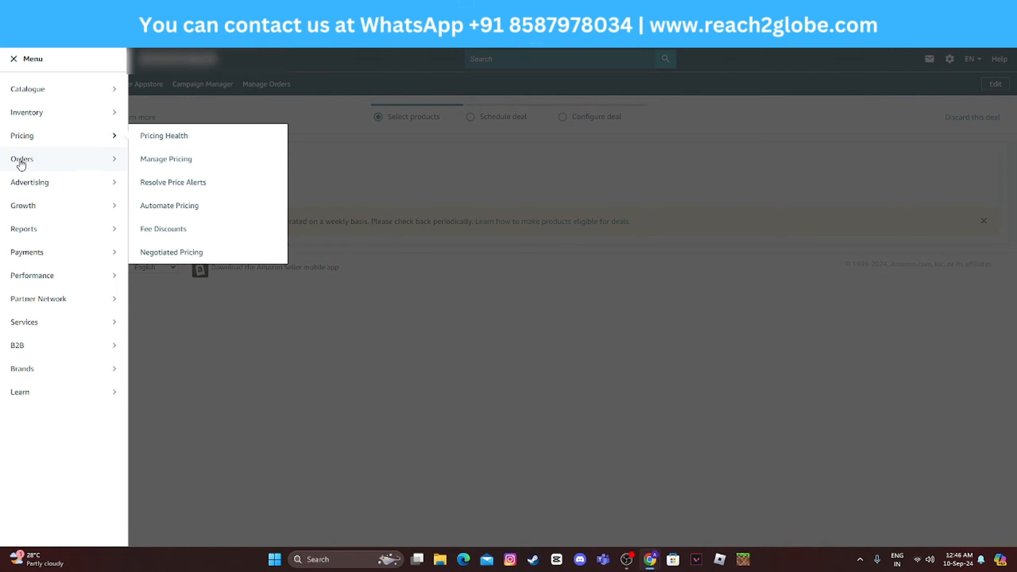
mouse_move(11, 185)
left_click(158, 260)
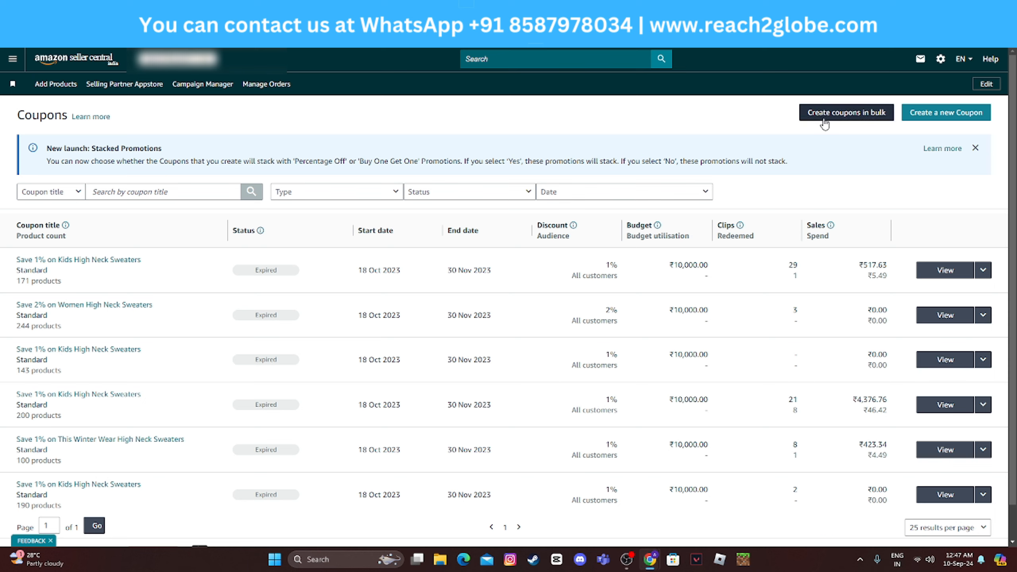
left_click(952, 118)
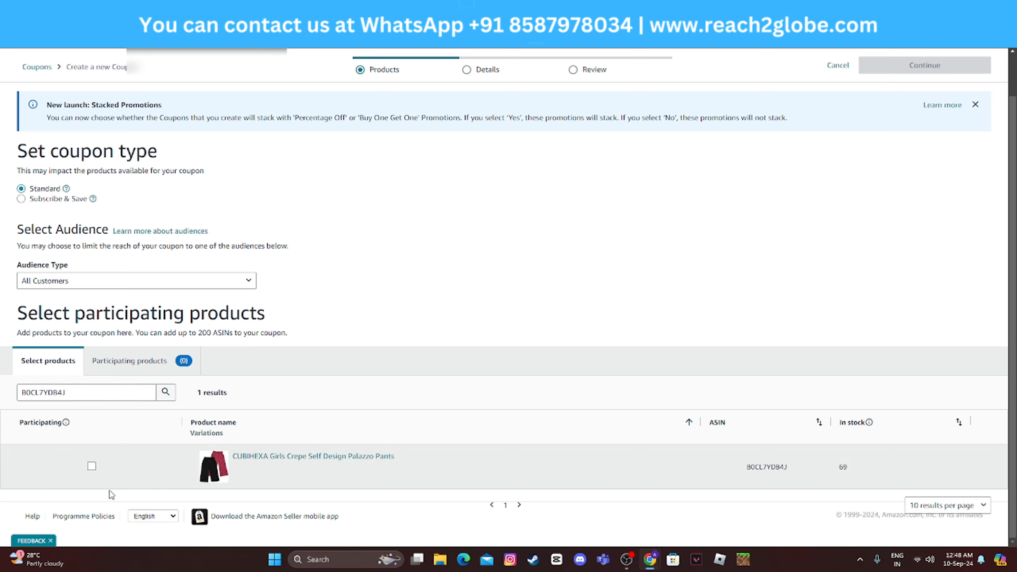
Add the CUBIHEXA Girls Crepe Self Design Palazzo Pants as the participating product and continue to the coupon details.
left_click(92, 466)
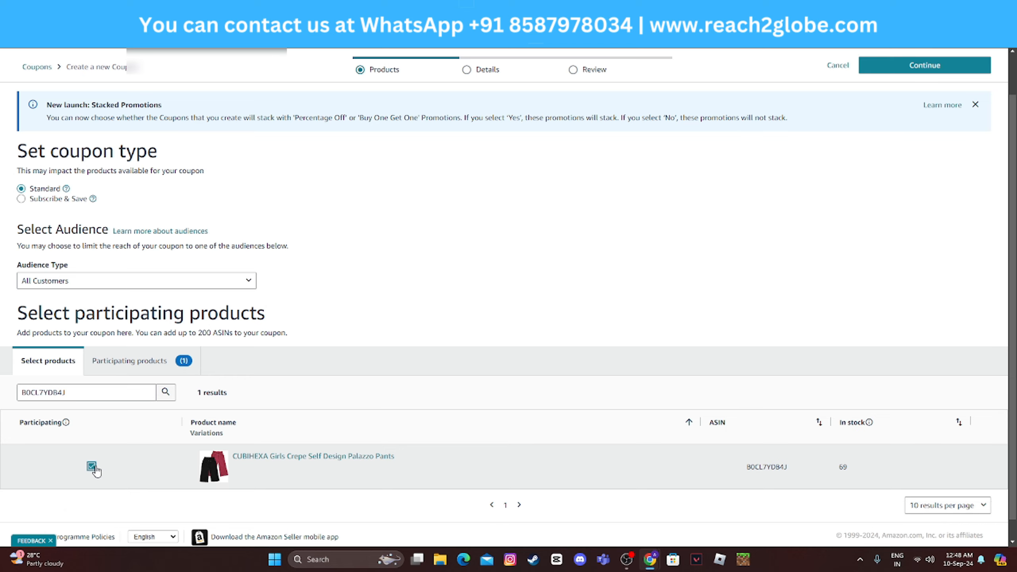
scroll(501, 436, "down", 1)
scroll(773, 385, "up", 2)
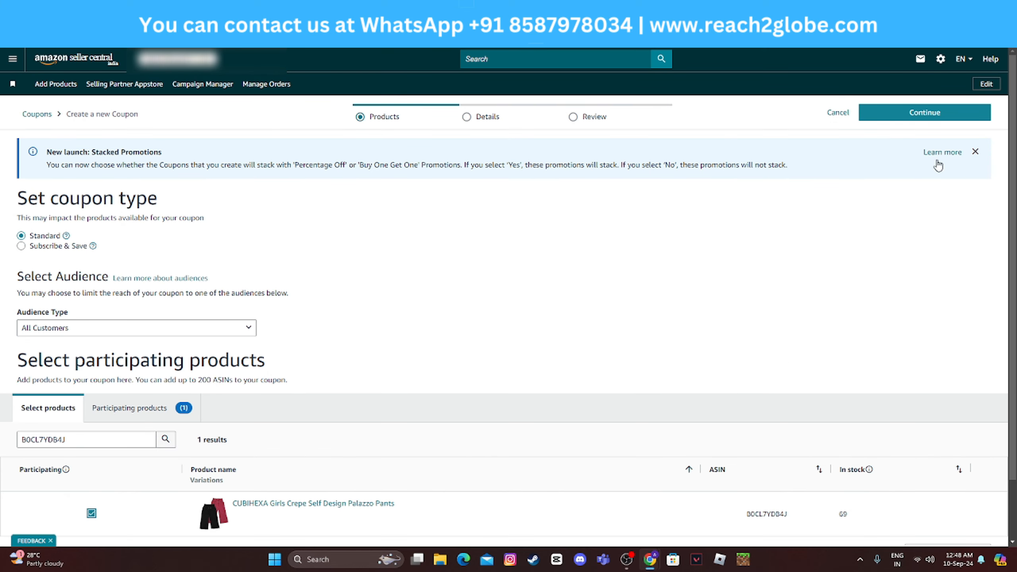
left_click(926, 114)
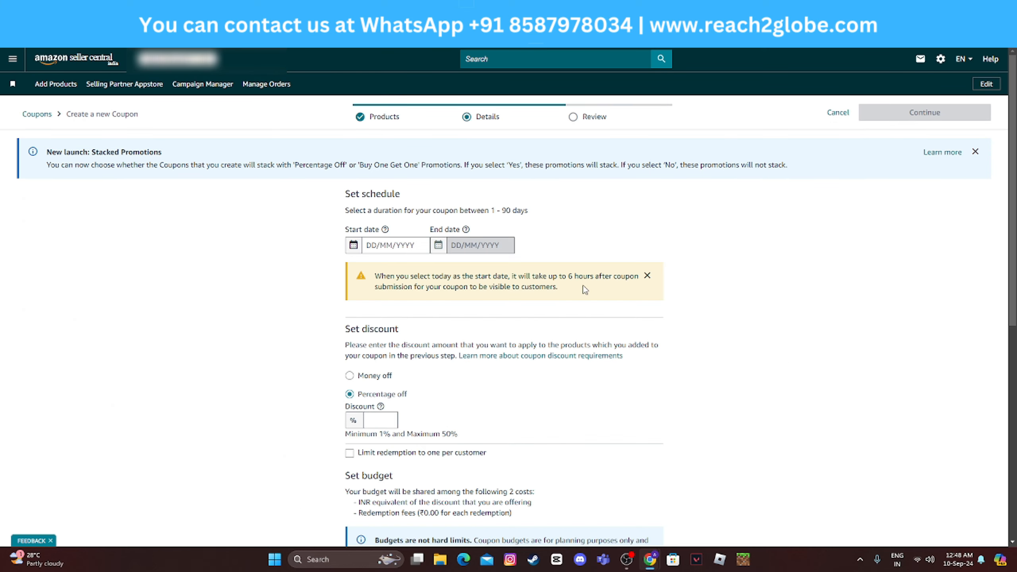
Schedule the coupon to start on 11/09/2024 and end on 25/09/2024.
left_click(385, 422)
scroll(559, 339, "down", 3)
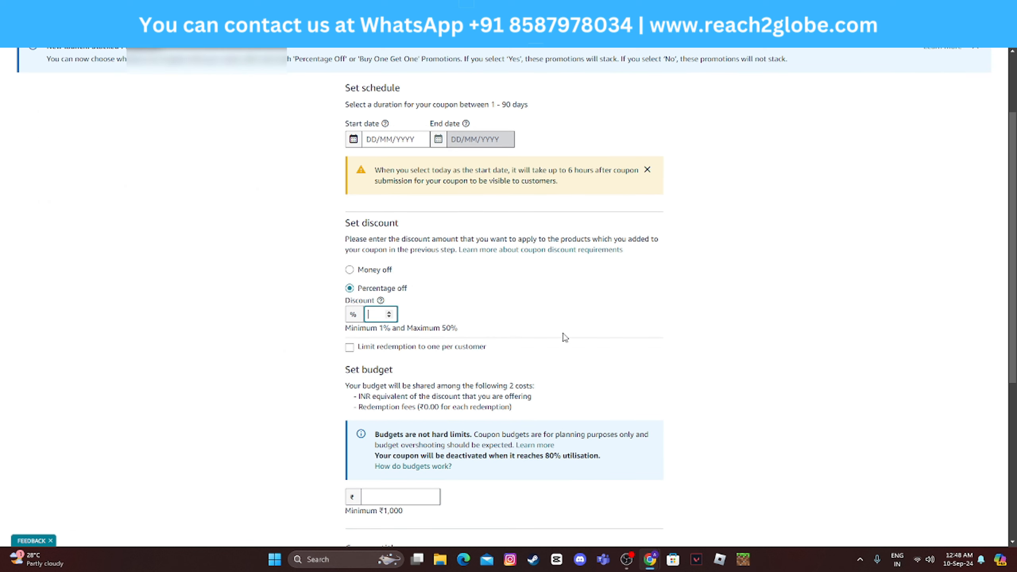
left_click(390, 139)
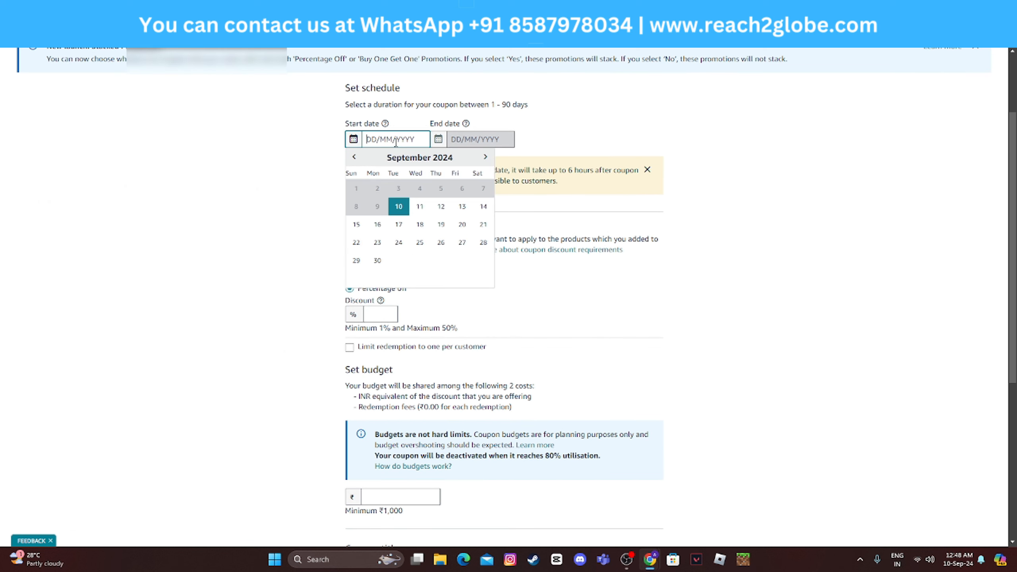
left_click(419, 206)
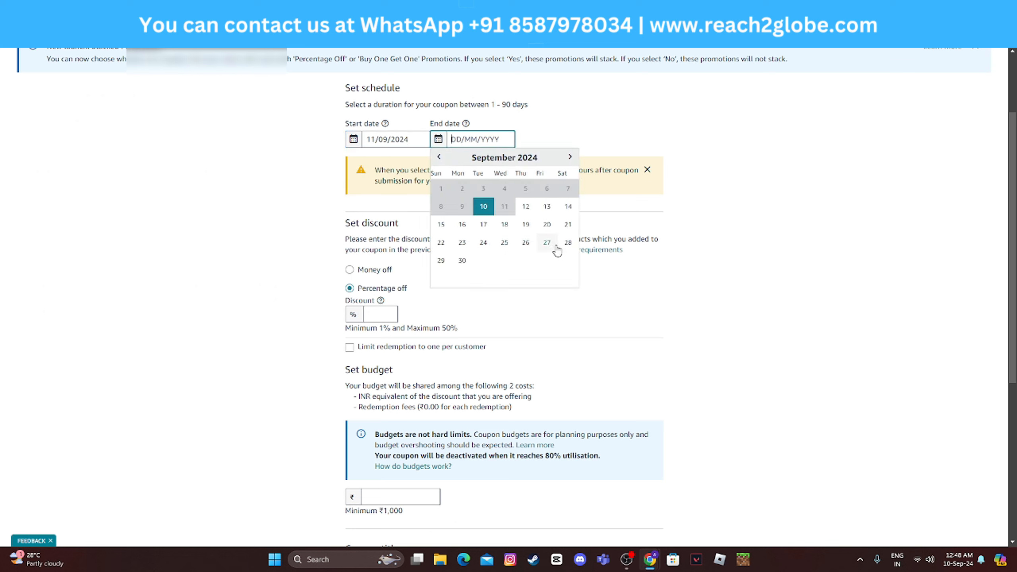
left_click(506, 242)
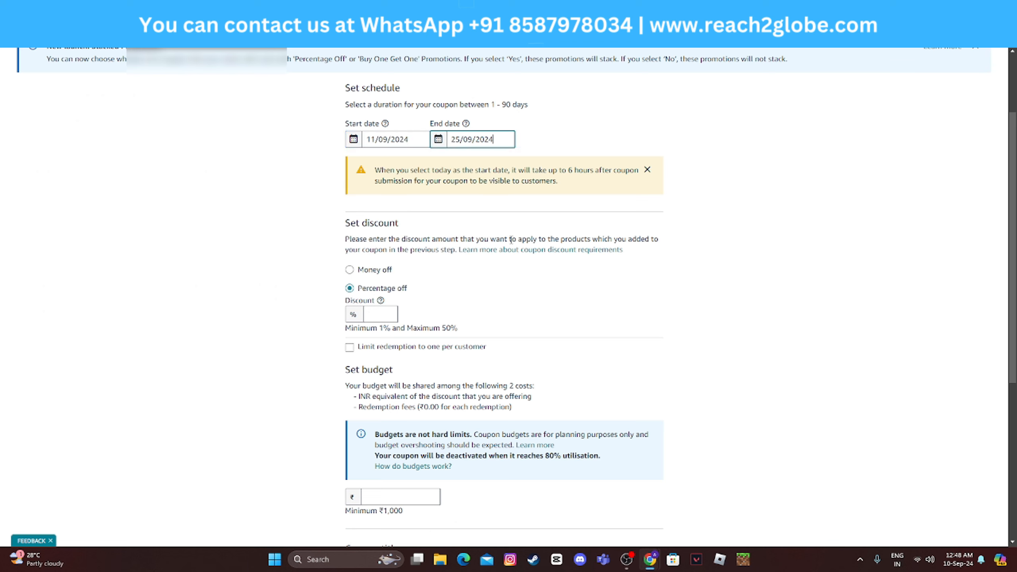
Set the coupon's percentage discount to 2% and its budget to ₹1000.
left_click(384, 317)
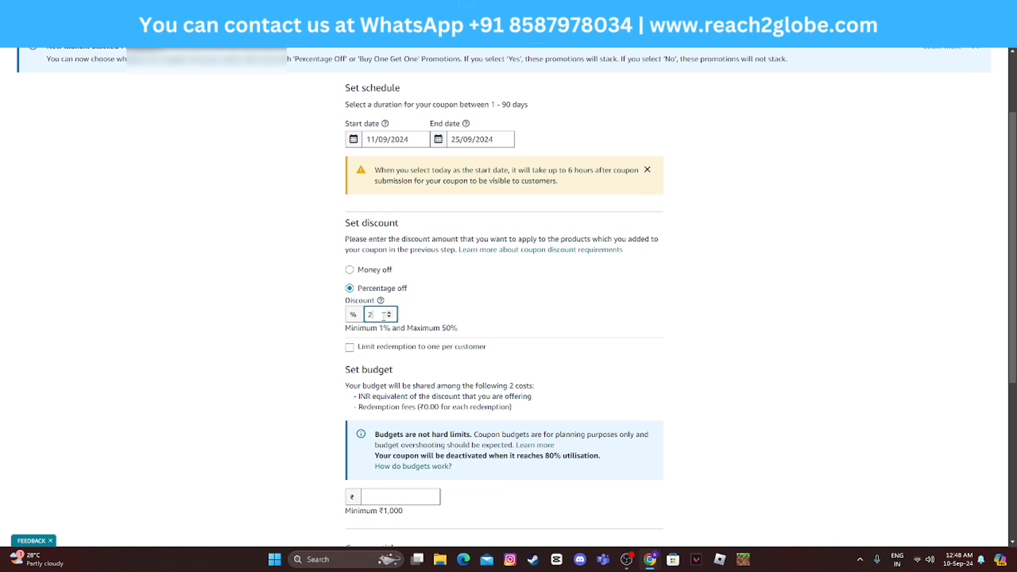
scroll(414, 341, "down", 4)
left_click(421, 332)
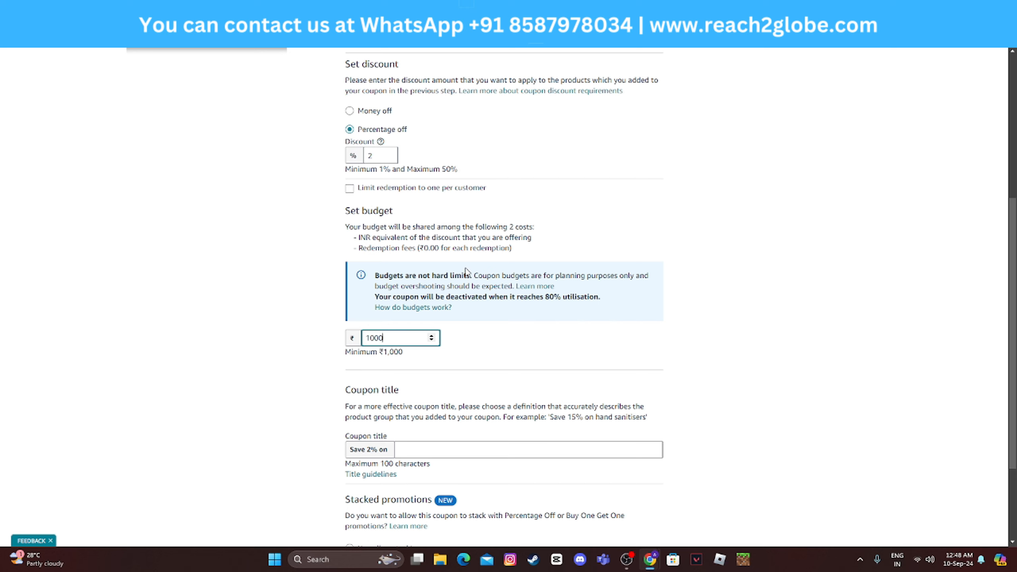
Check the ₹1000 budget and the schedule, and enter "Girls Palazzos" as the coupon title.
left_click(672, 205)
scroll(429, 284, "down", 3)
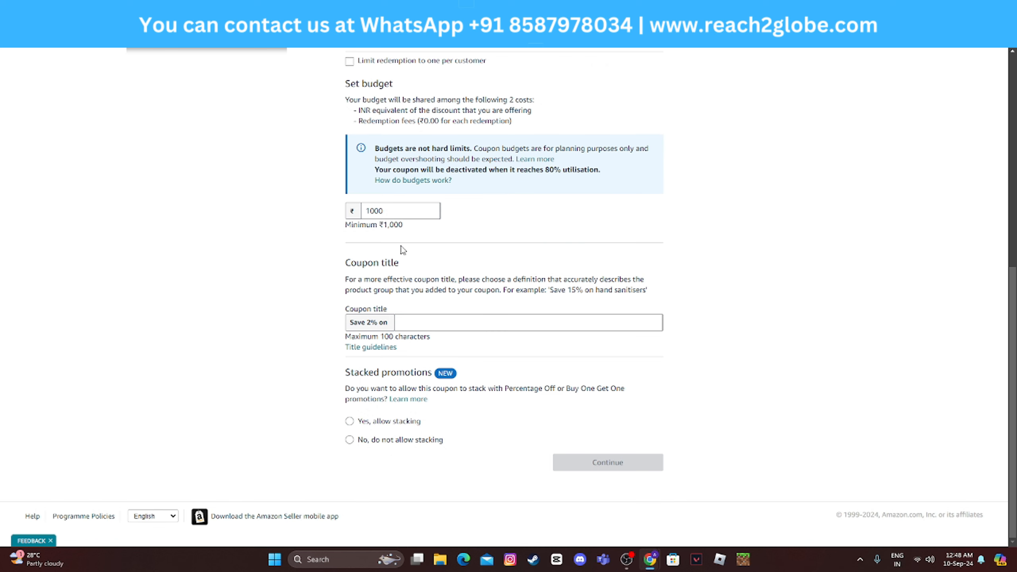
left_click(400, 205)
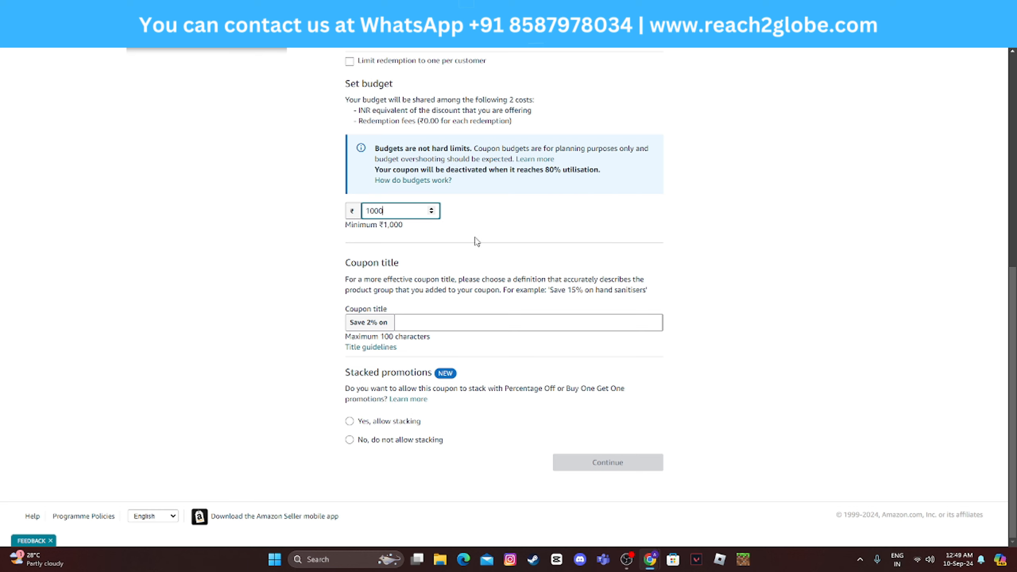
scroll(477, 241, "up", 4)
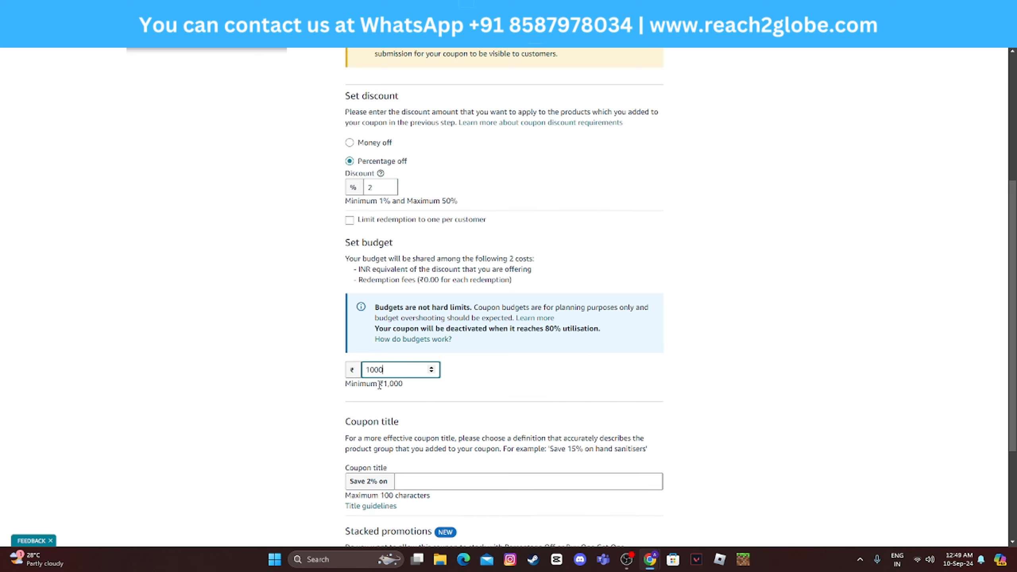
scroll(445, 357, "up", 5)
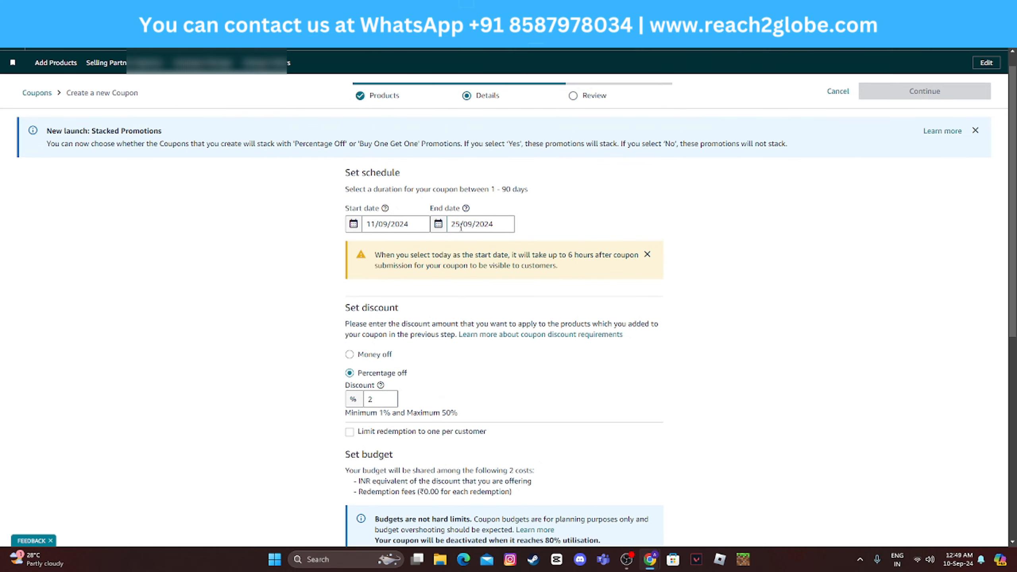
scroll(649, 322, "down", 9)
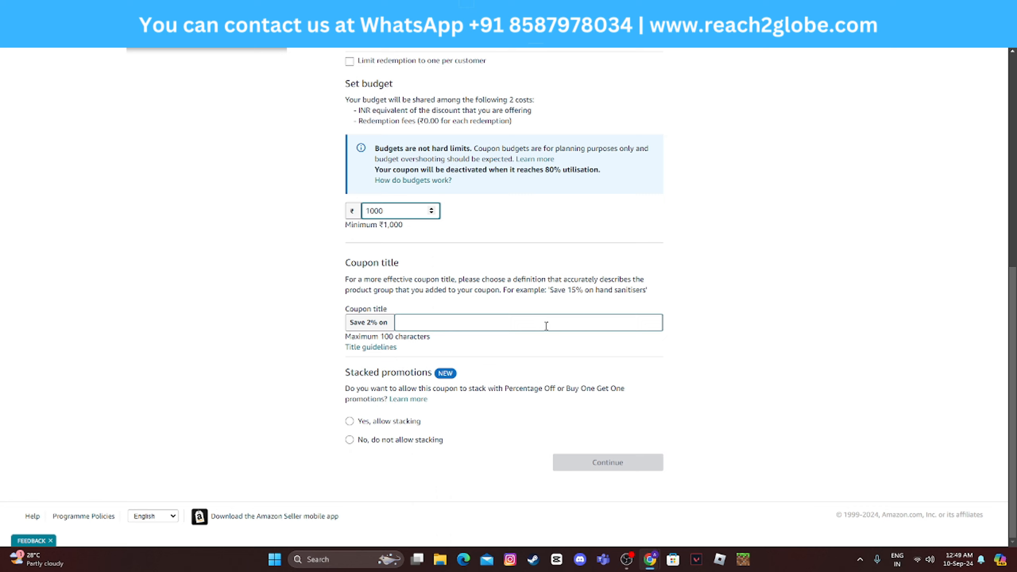
left_click(503, 322)
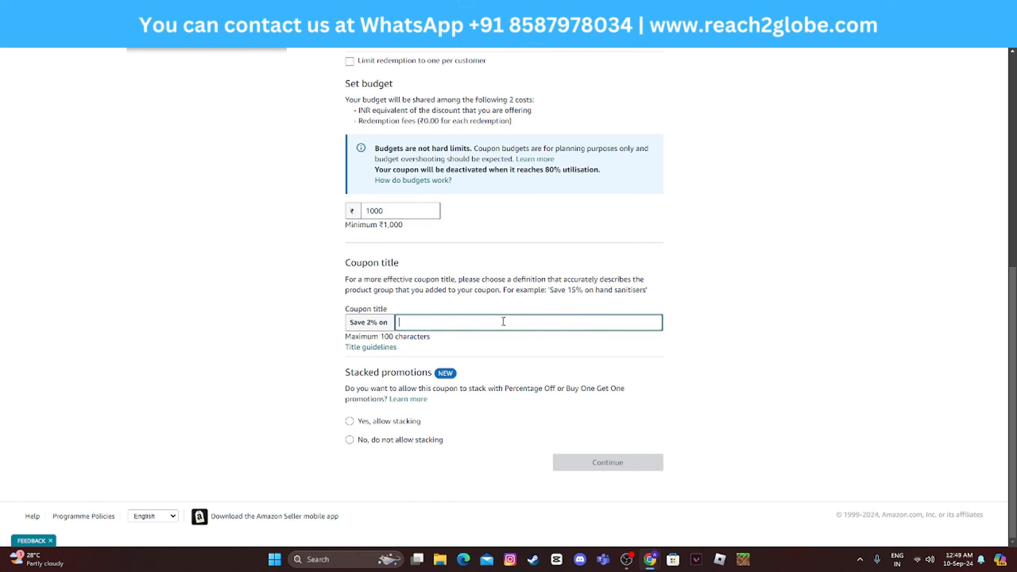
type("Girls Palazzos")
Choose not to allow stacking of the coupon with other promotions and continue to the coupon review.
scroll(566, 300, "up", 6)
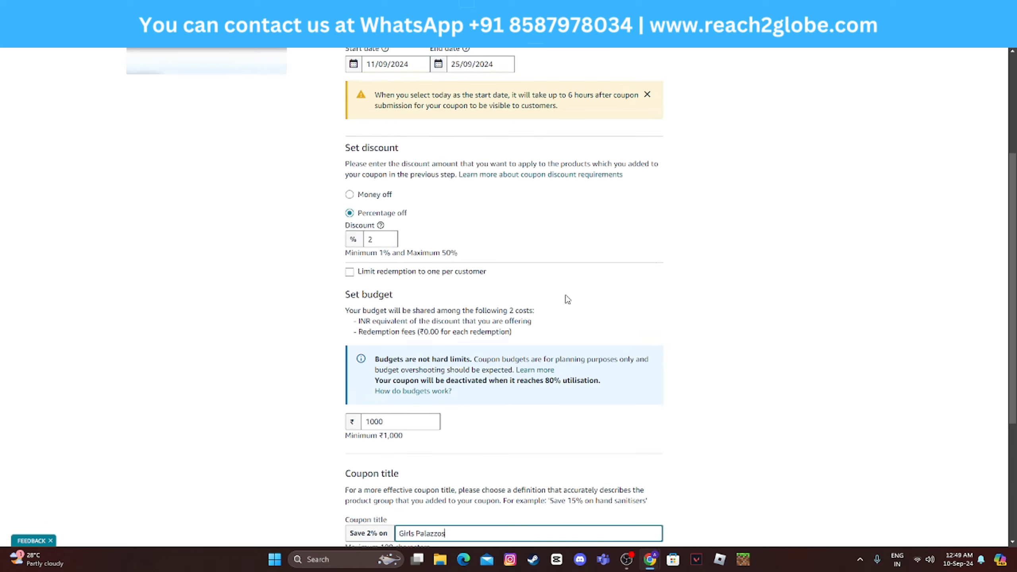
scroll(567, 300, "up", 2)
scroll(515, 271, "down", 8)
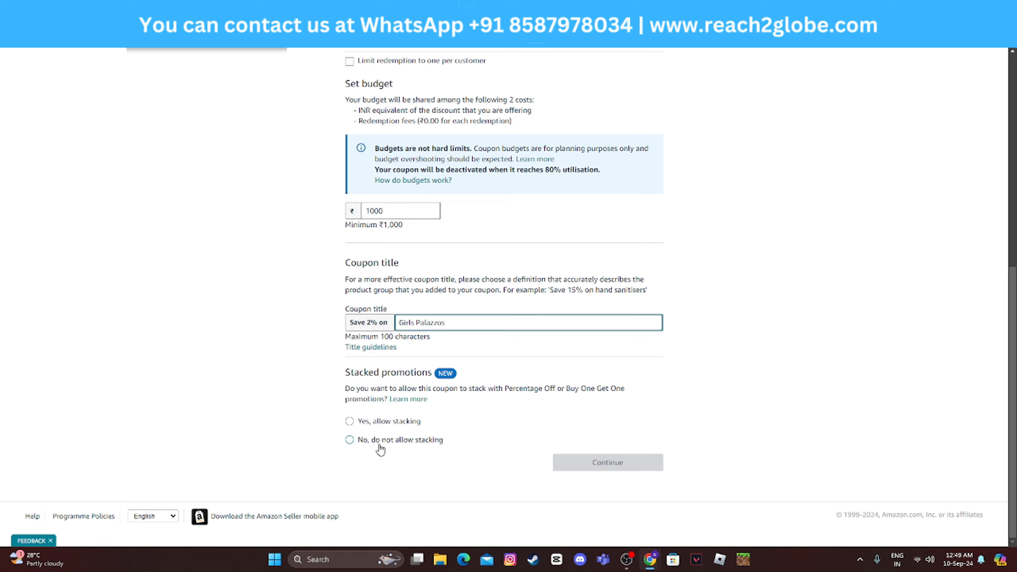
left_click(350, 420)
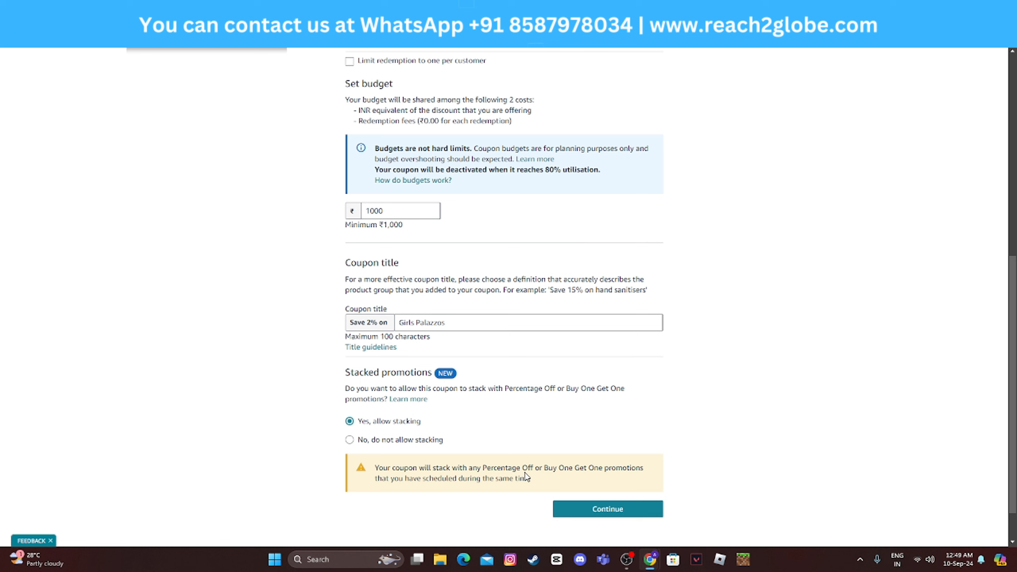
scroll(435, 456, "down", 1)
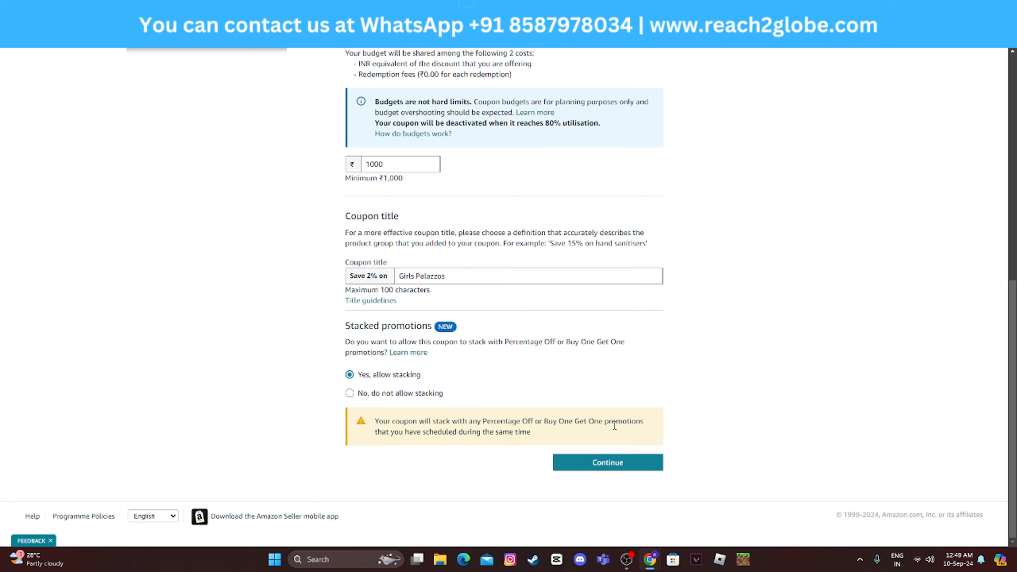
left_click(350, 393)
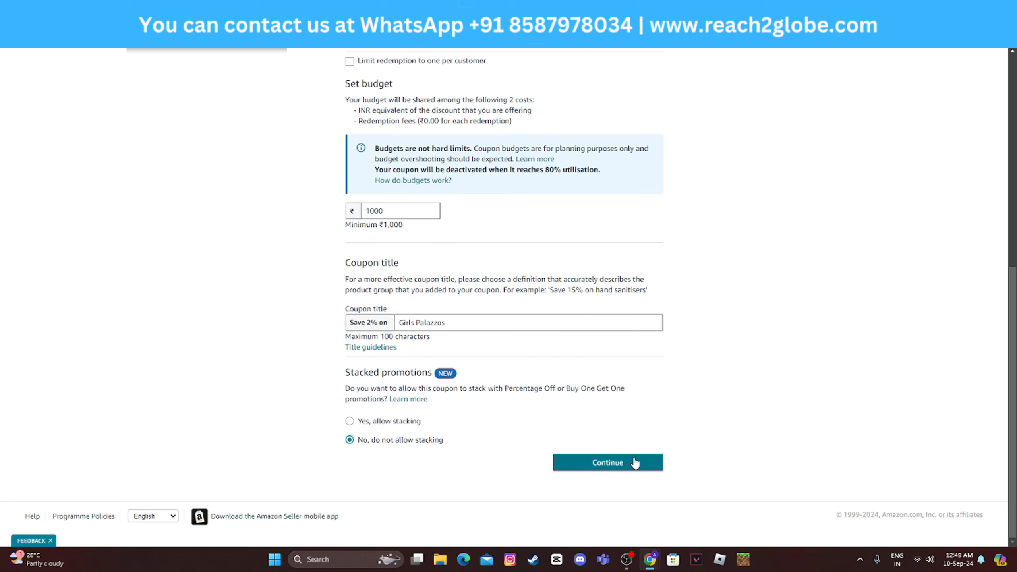
left_click(602, 463)
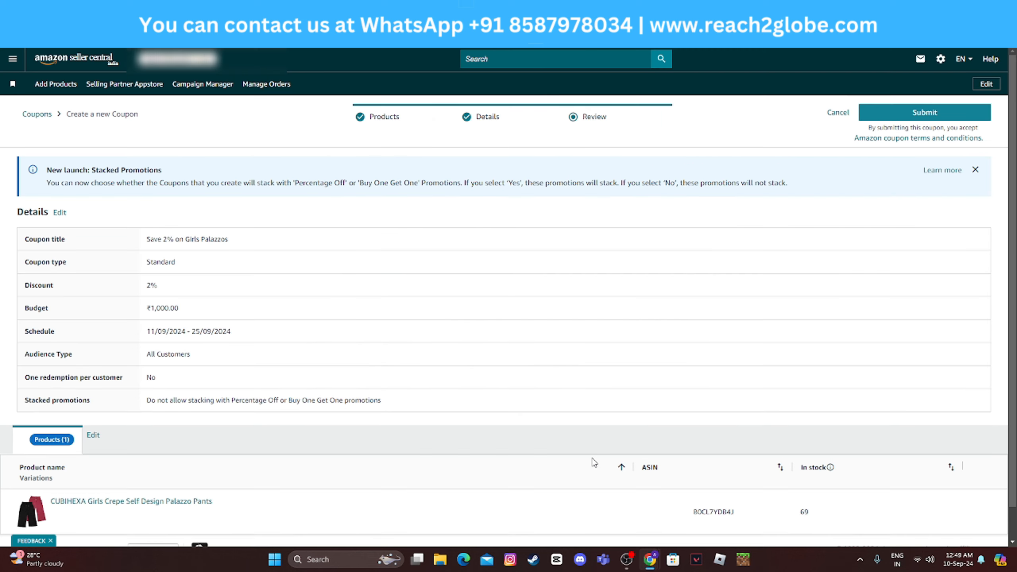
Review the coupon's details and participating product, and submit the coupon.
scroll(518, 425, "down", 2)
scroll(733, 289, "up", 2)
left_click(919, 111)
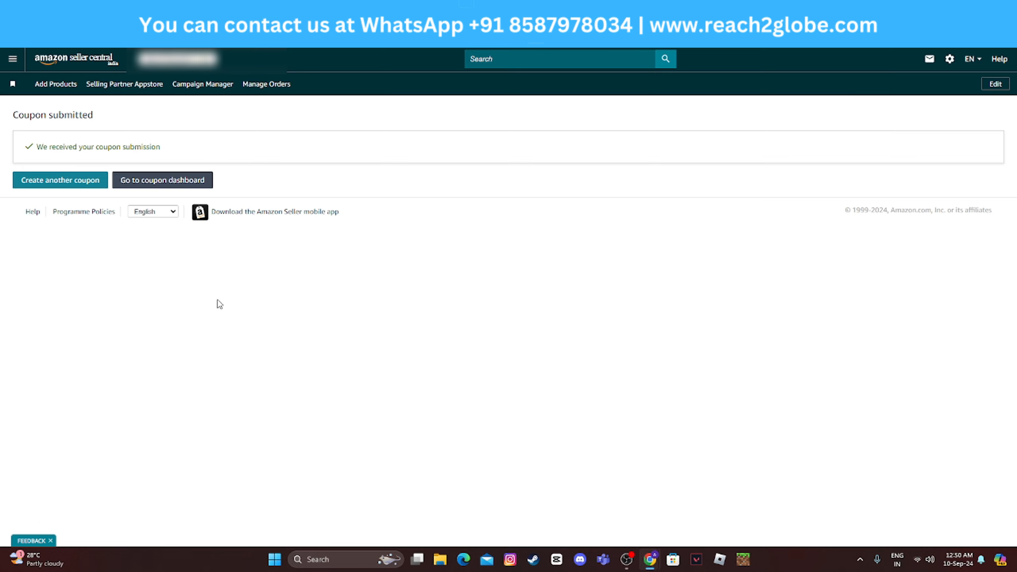
Open a form for another coupon, declining the Sponsored Products campaign, and view its participating products section.
left_click(73, 186)
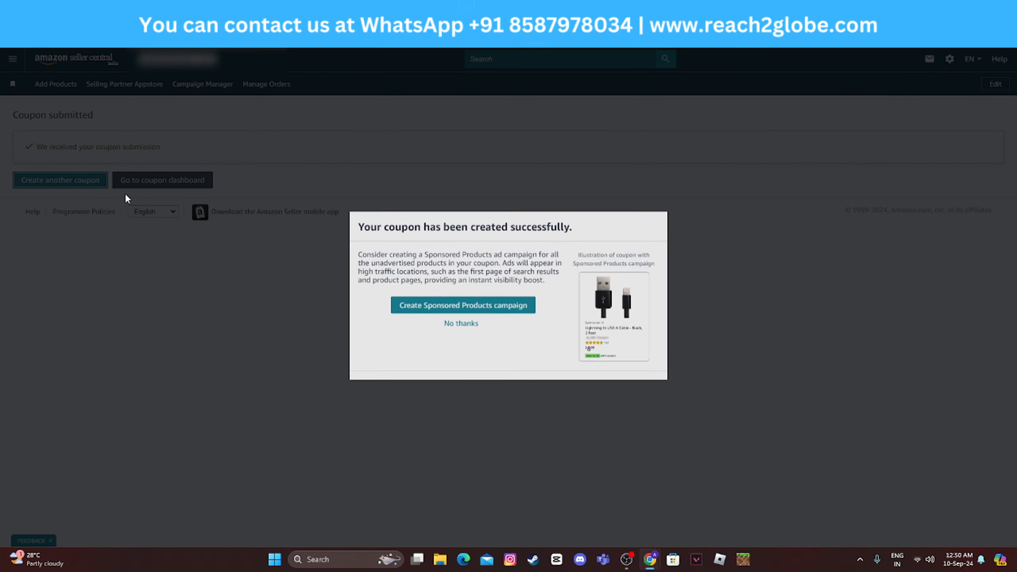
left_click(456, 323)
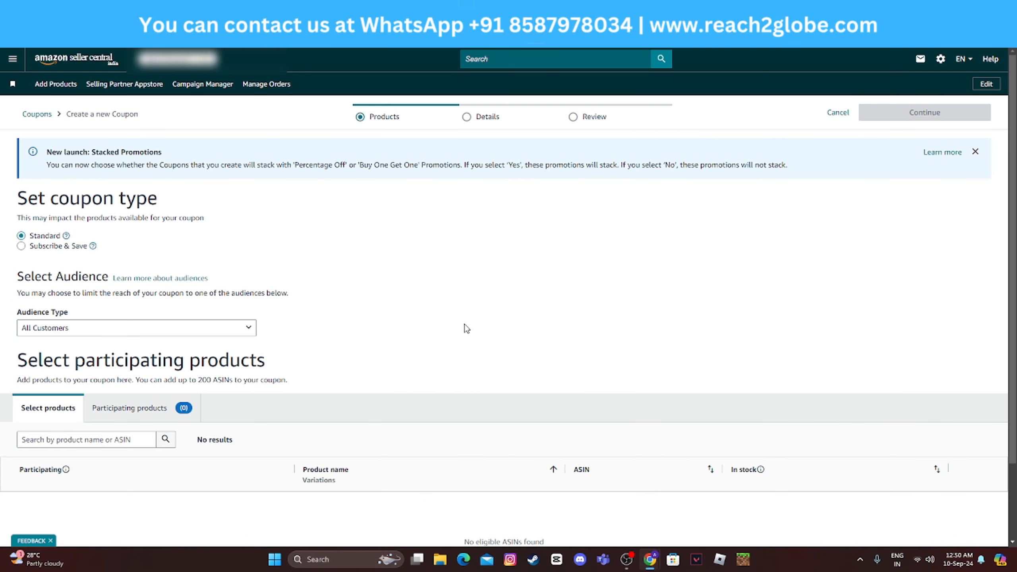
scroll(460, 332, "down", 3)
left_click(93, 347)
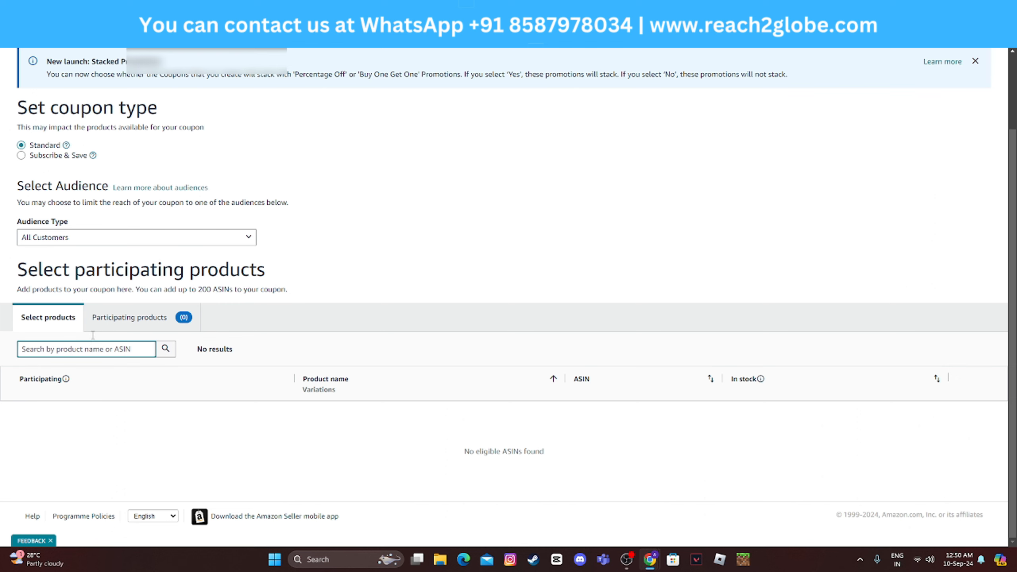
scroll(157, 257, "up", 2)
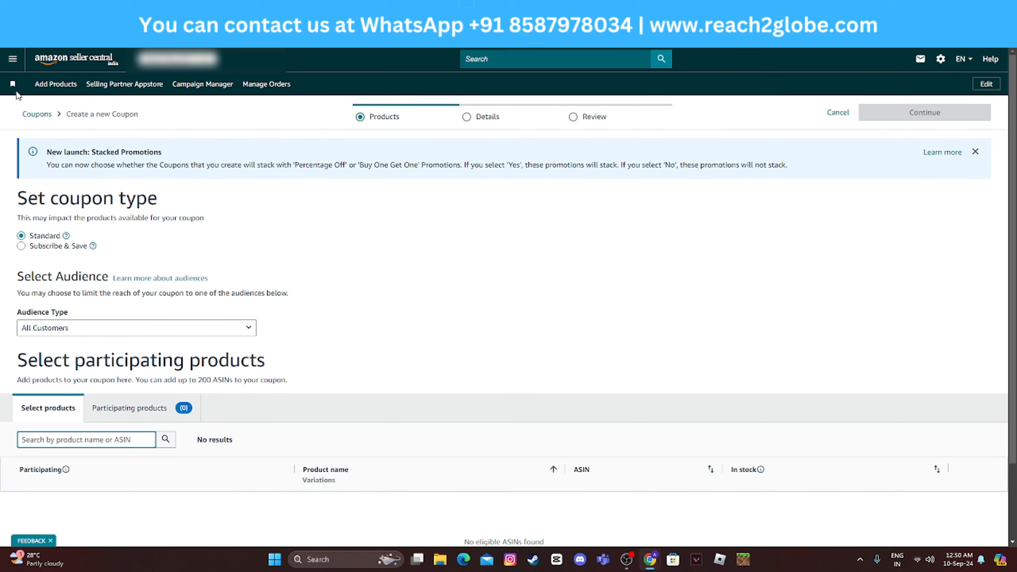
Go to the advertising Price Discounts page and start a new price discount, skipping the guided introductions.
left_click(12, 58)
mouse_move(32, 213)
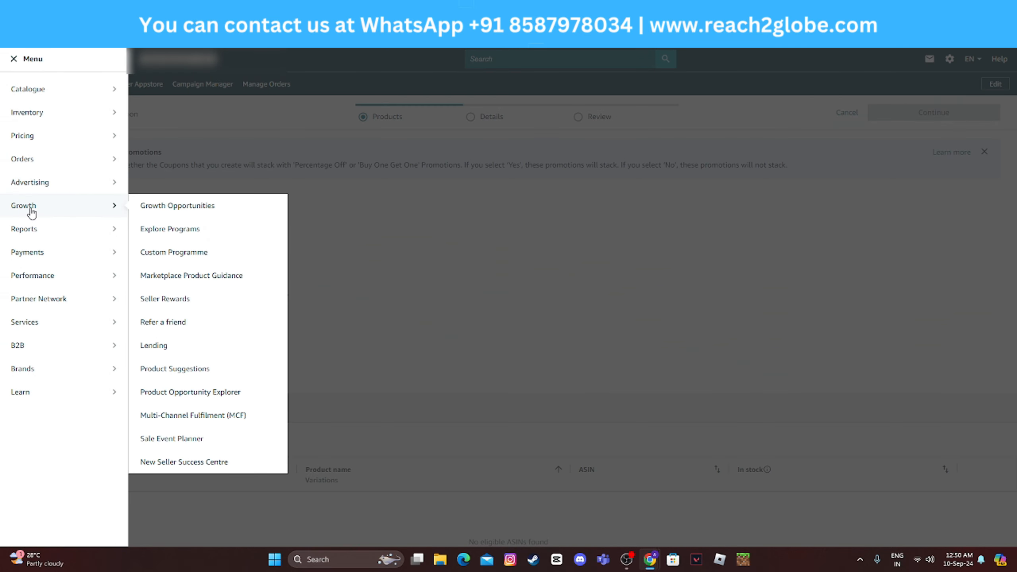
mouse_move(42, 186)
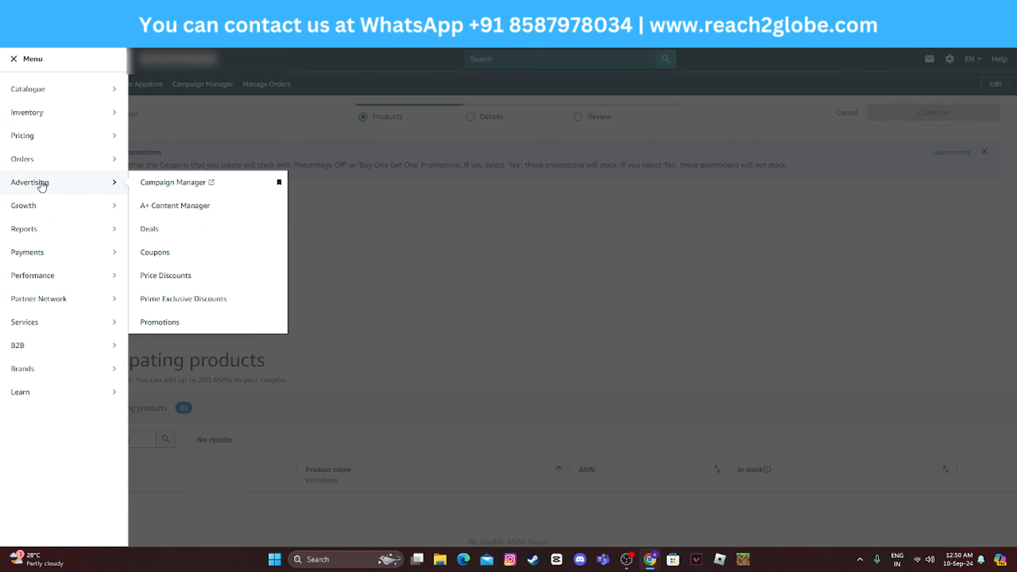
left_click(176, 280)
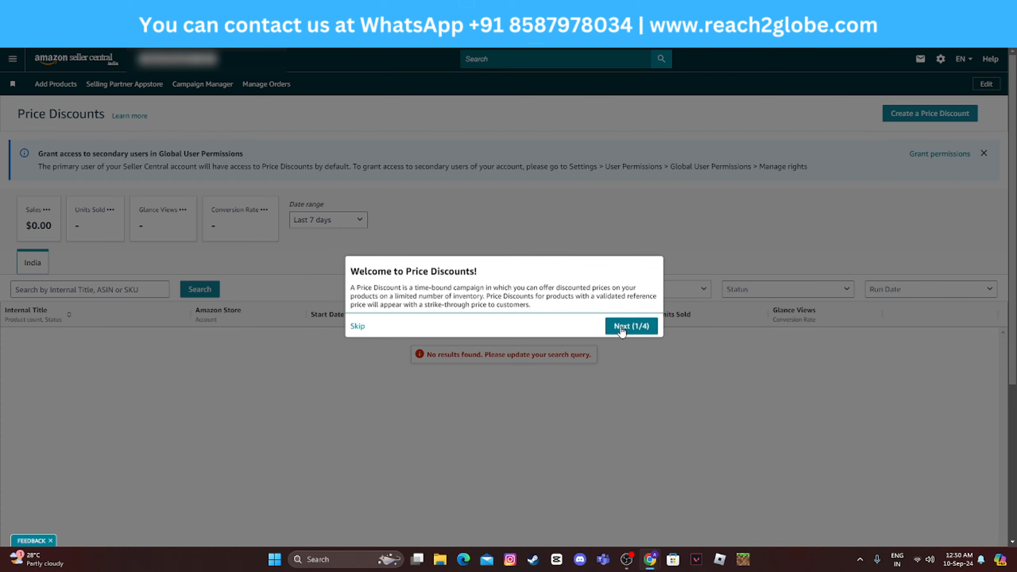
left_click(357, 326)
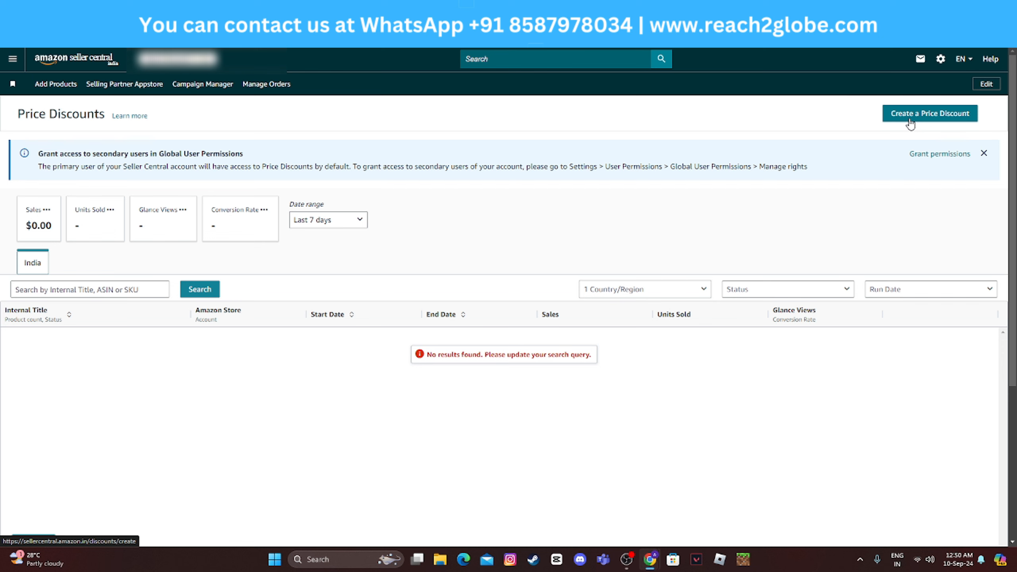
left_click(911, 120)
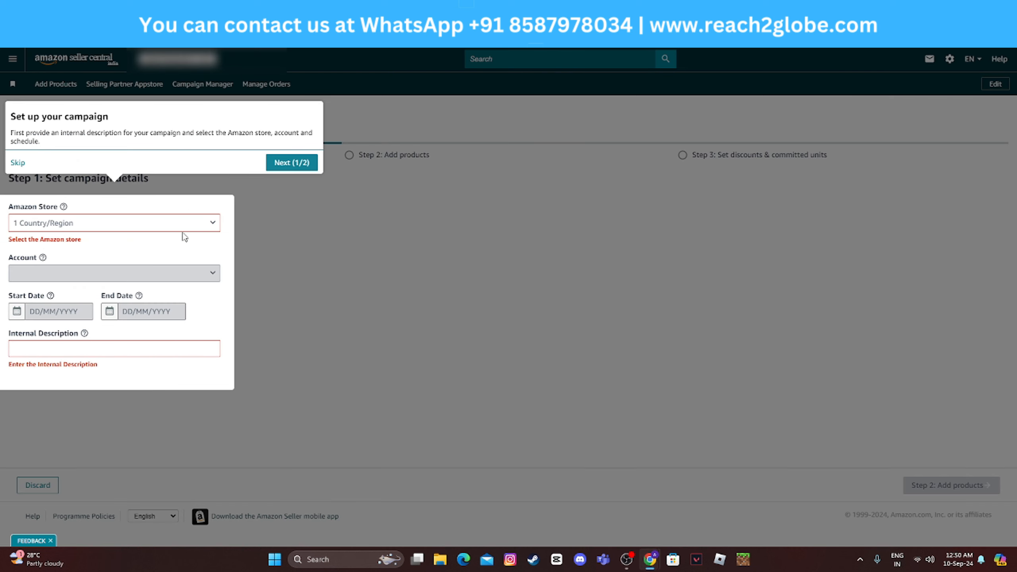
left_click(17, 163)
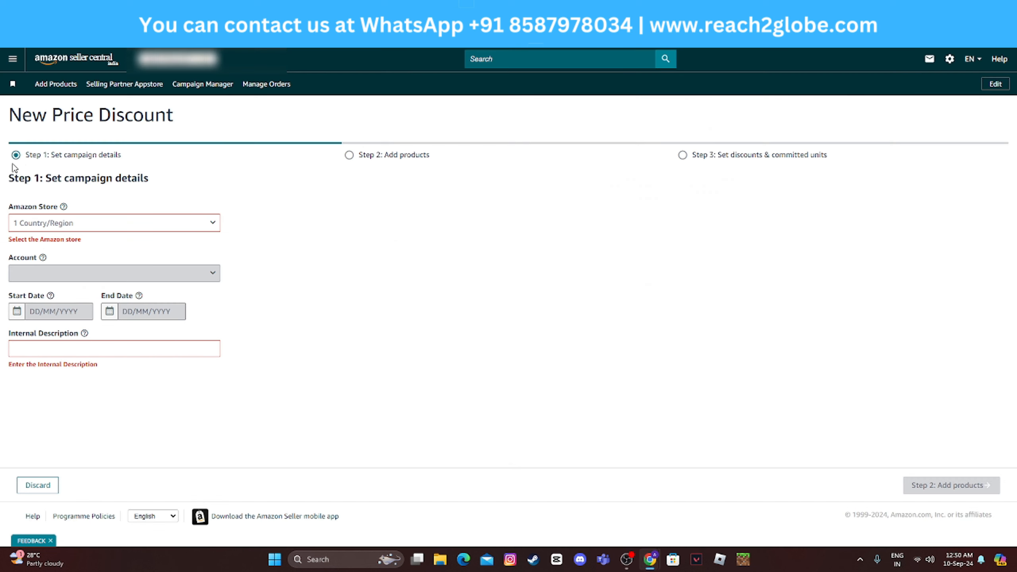
Choose India (IN) as the Amazon store and CUBIHEXA as the account for the price discount.
left_click(49, 227)
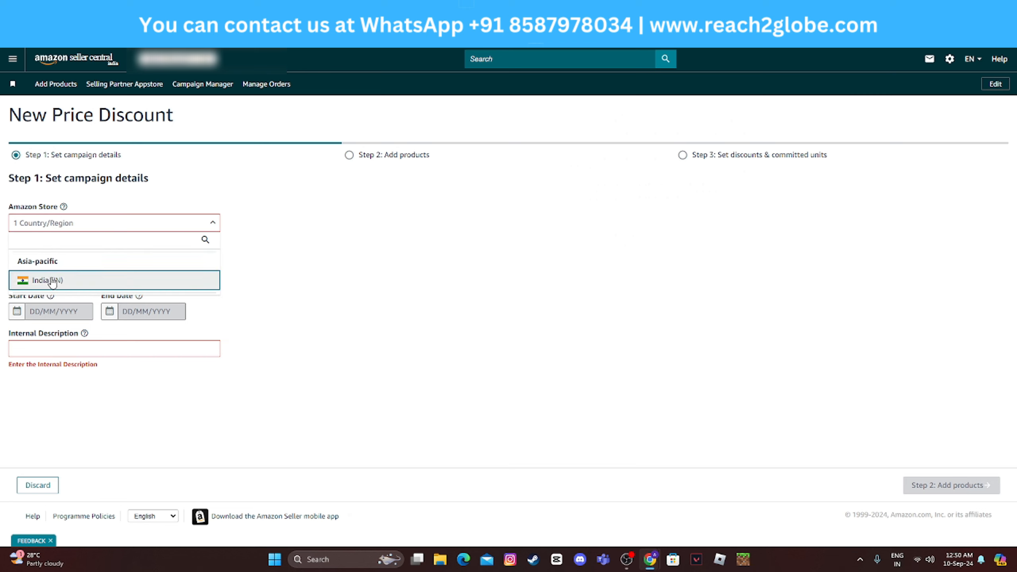
left_click(56, 276)
left_click(55, 268)
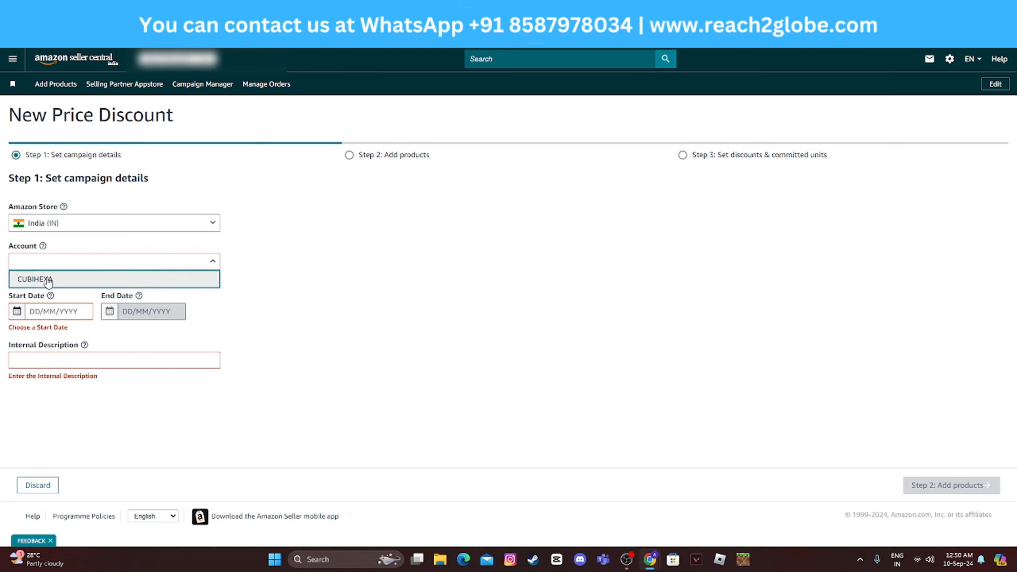
left_click(50, 278)
Schedule the price discount to start on 10/09/2024 and end on 19/09/2024.
left_click(61, 300)
left_click(62, 379)
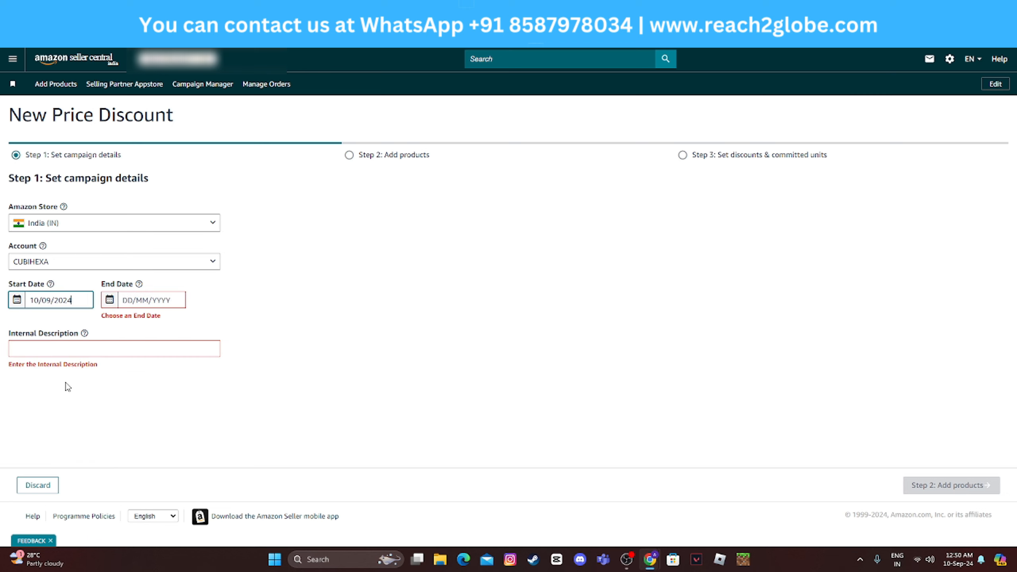
left_click(139, 317)
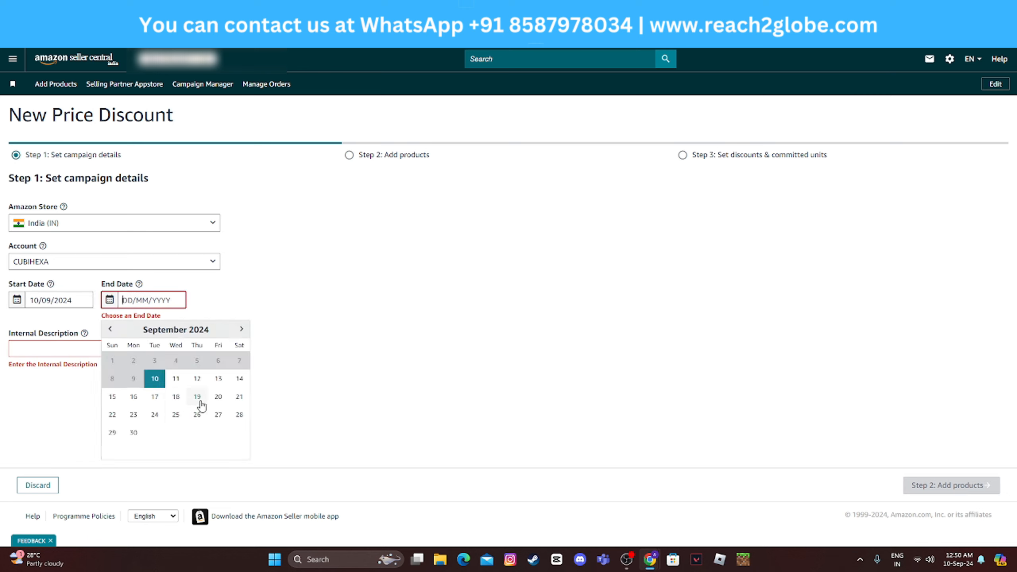
left_click(199, 398)
Enter "Discount" as the internal description and continue to adding products.
left_click(79, 338)
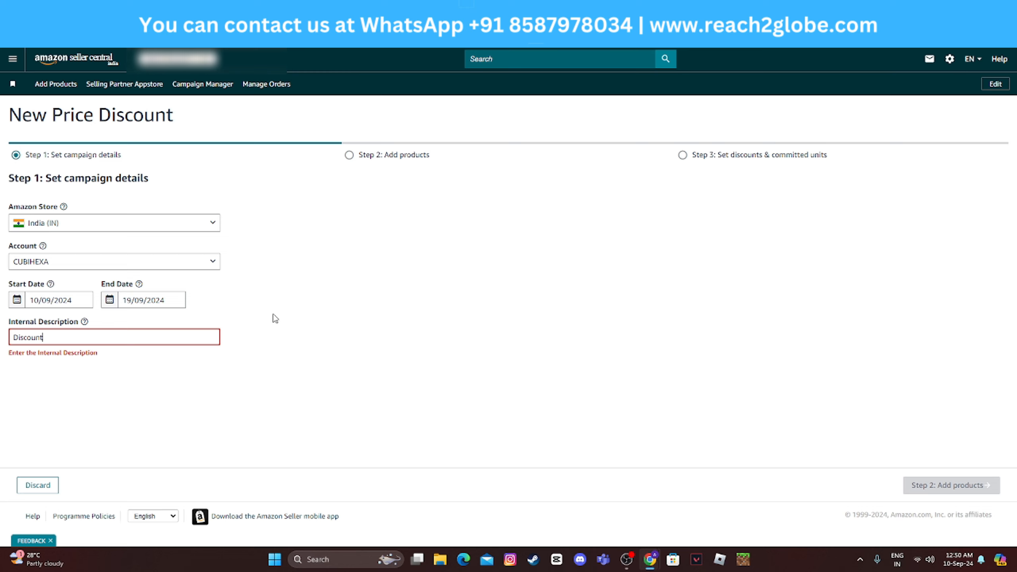
left_click(296, 356)
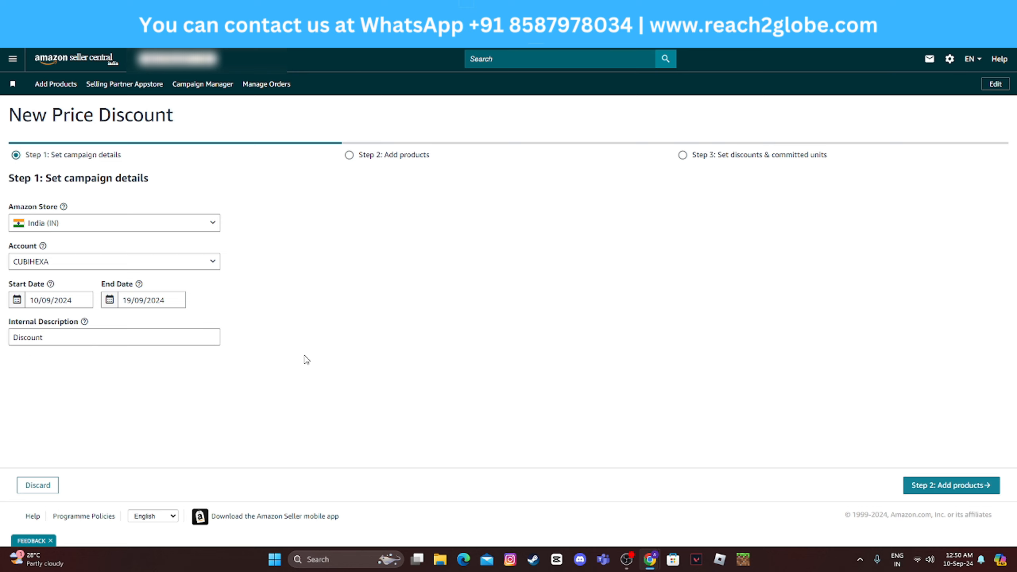
left_click(917, 487)
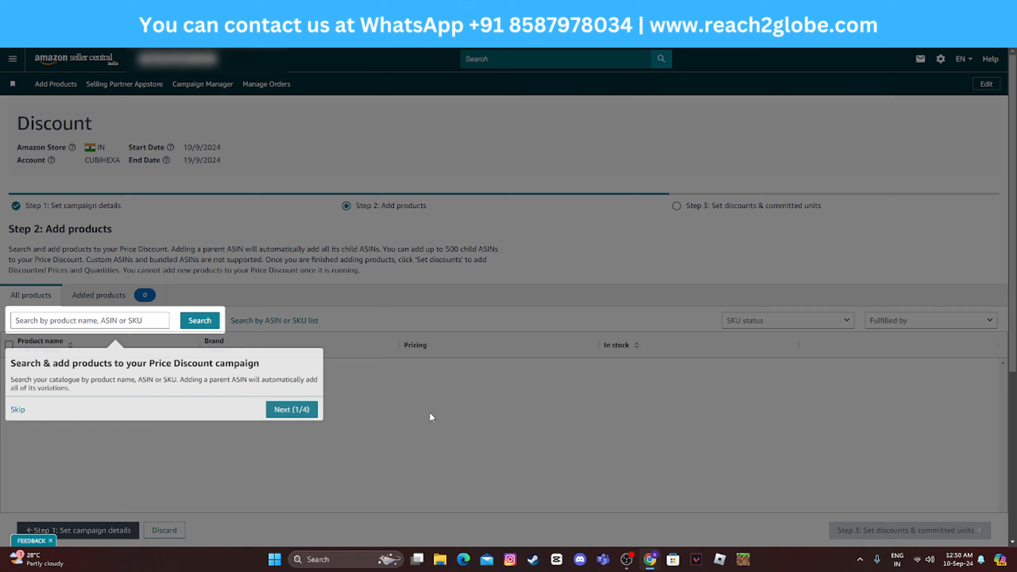
Skip the guide, search the catalogue for ASIN B0CL7YDB4J and add the CUBIHEXA Girls Crepe Self Design Palazzo Pants to the price discount.
left_click(18, 410)
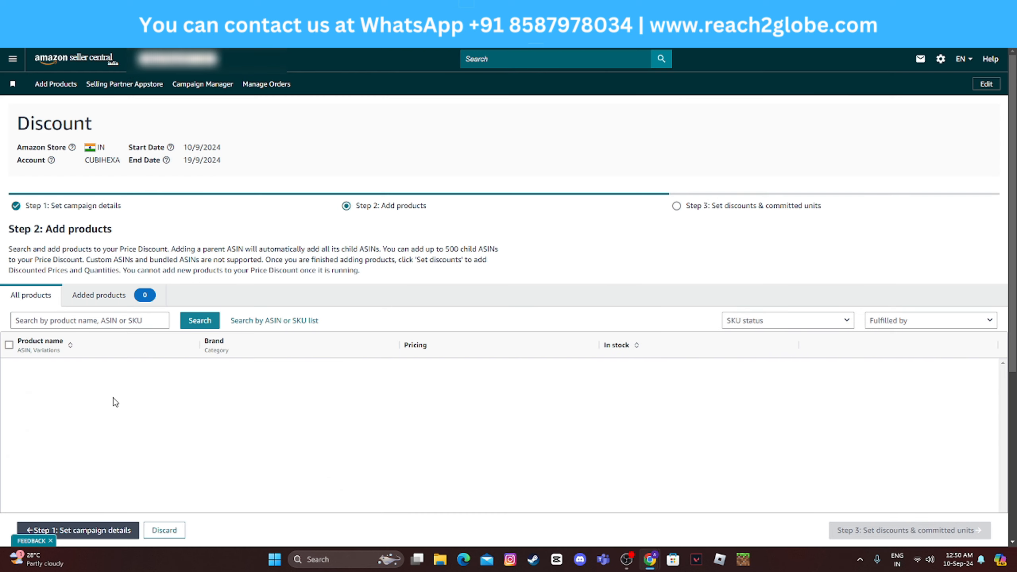
left_click(134, 320)
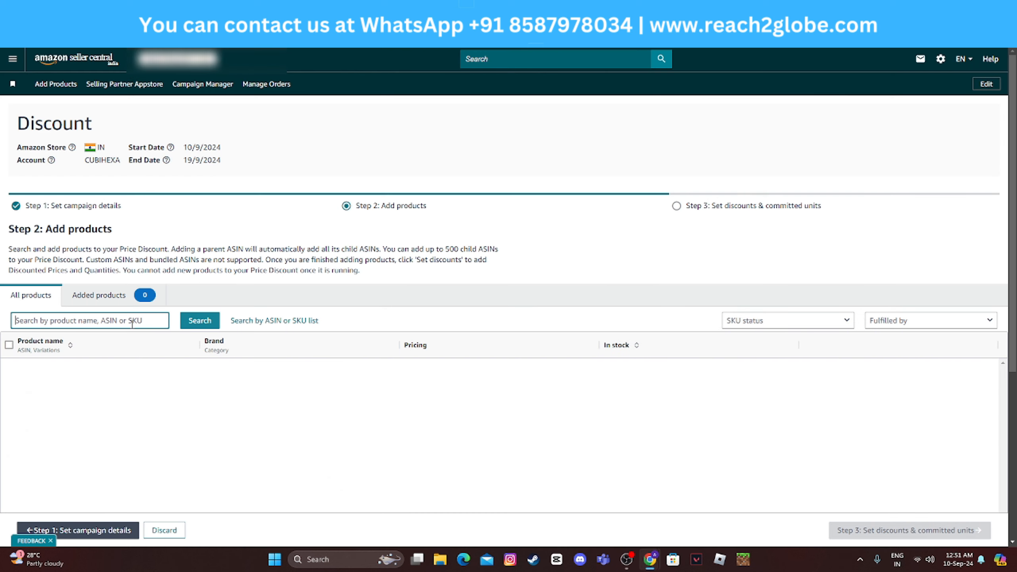
type("B0CL7YDB4J")
left_click(199, 321)
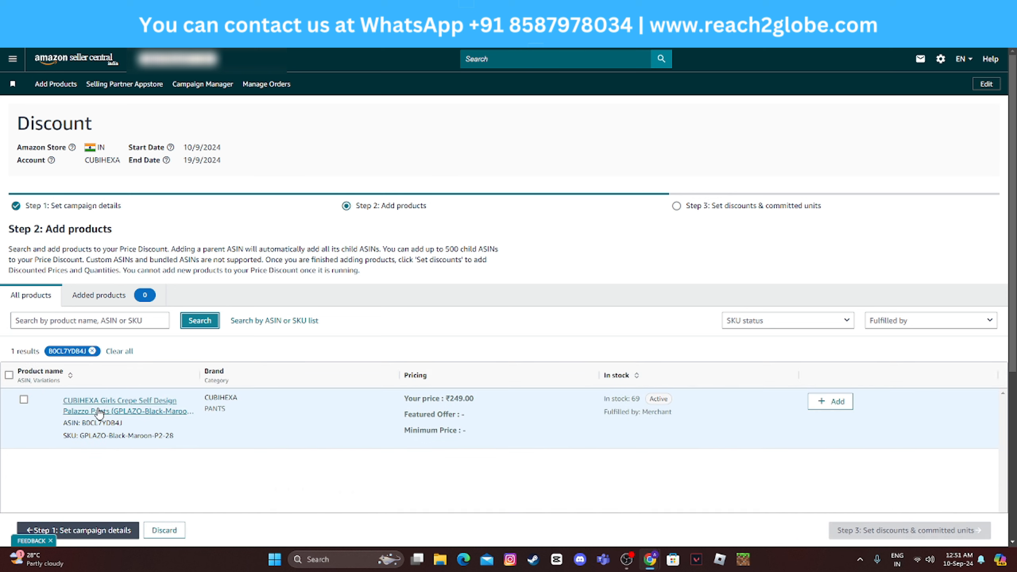
left_click(24, 399)
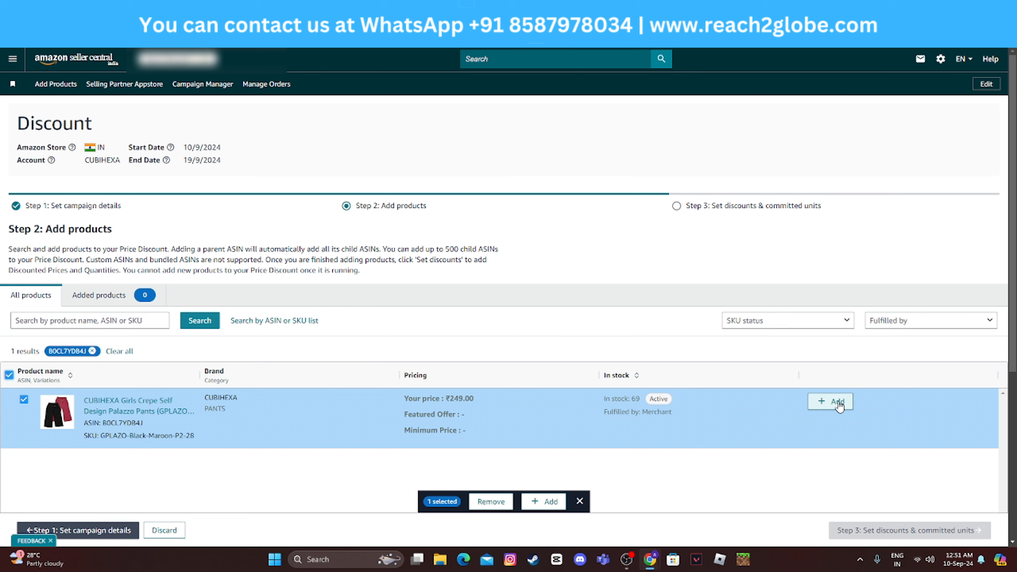
left_click(836, 405)
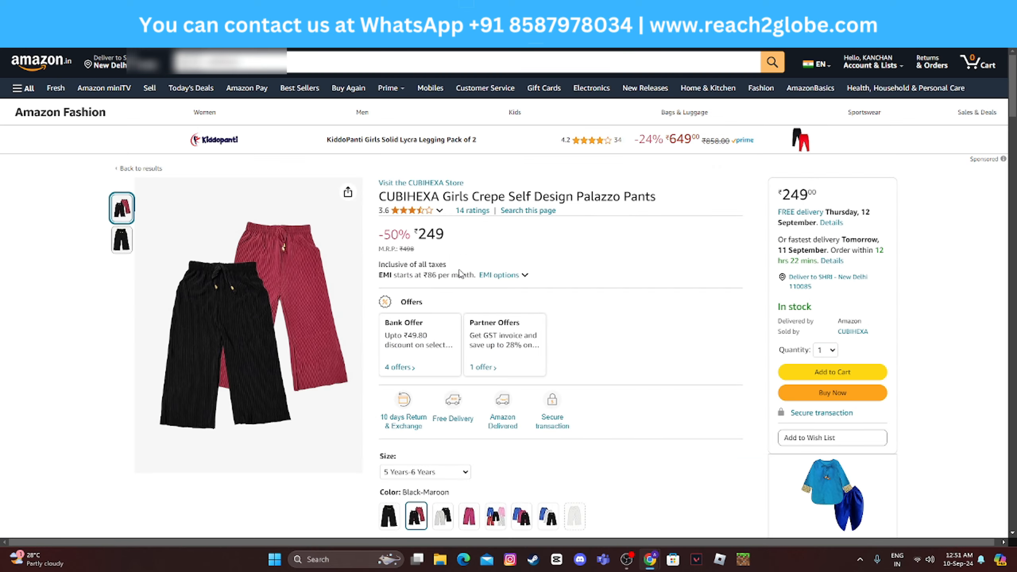
Find the Royal-White-Black colour variation on the product page and add its ASIN B0CL7YC7S3 to the price discount from the catalogue search.
scroll(455, 334, "down", 4)
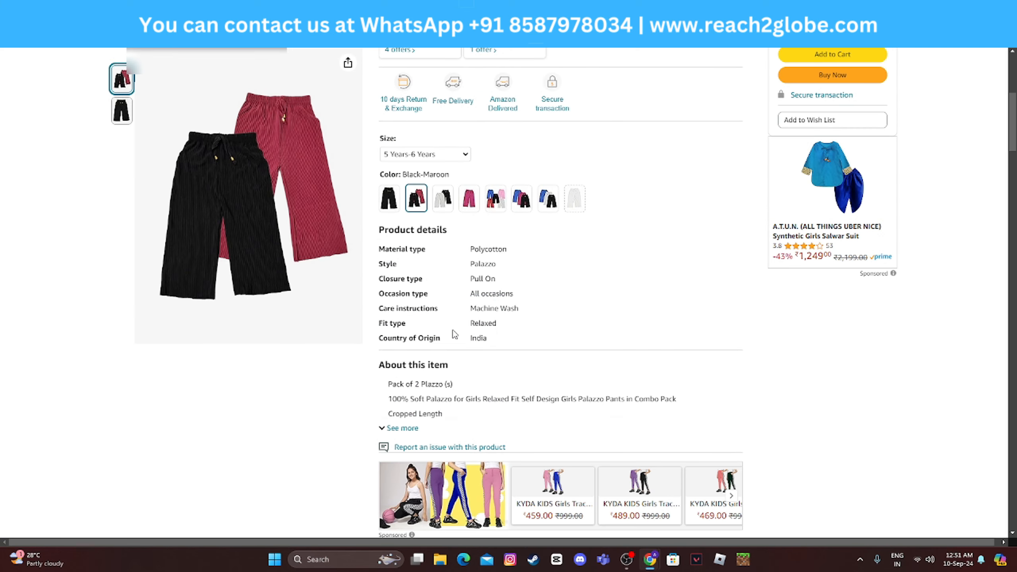
left_click(548, 198)
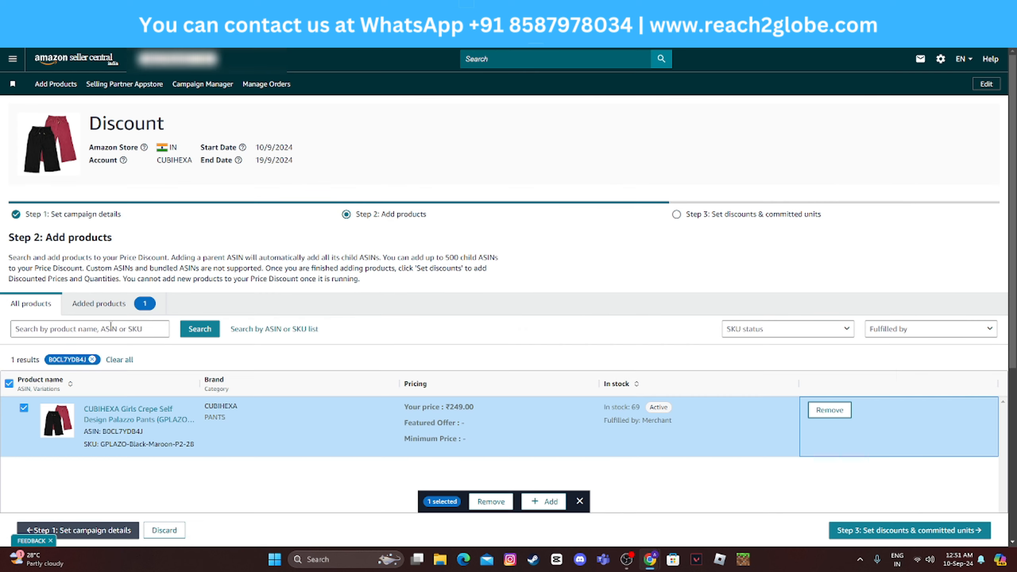
left_click(88, 328)
type("B0CL7YC7S3")
left_click(200, 329)
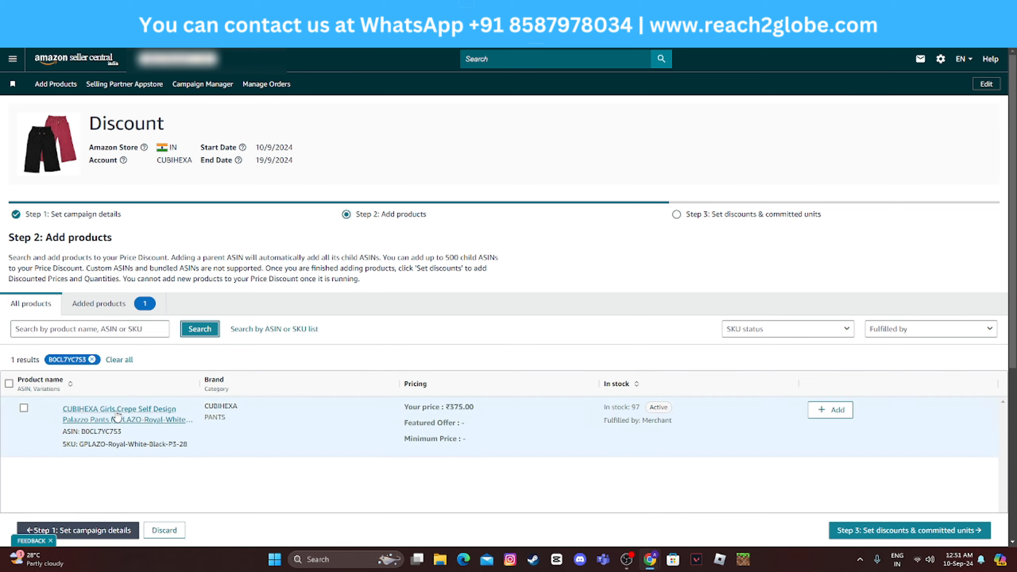
left_click(280, 452)
left_click(830, 409)
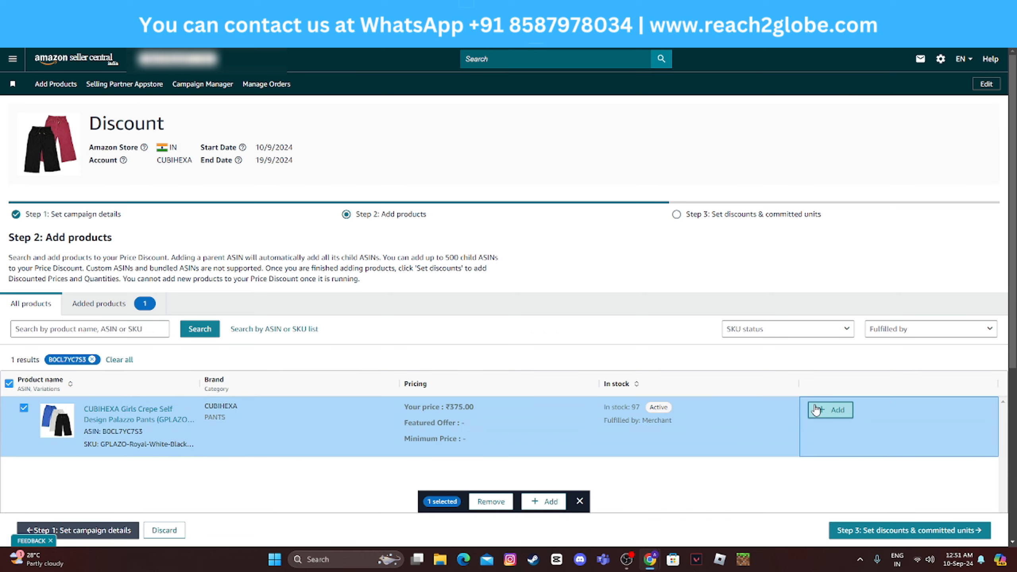
Review the products added to the price discount, then continue to setting discounts and committed units, skipping the guide.
scroll(838, 434, "down", 1)
scroll(839, 434, "down", 5)
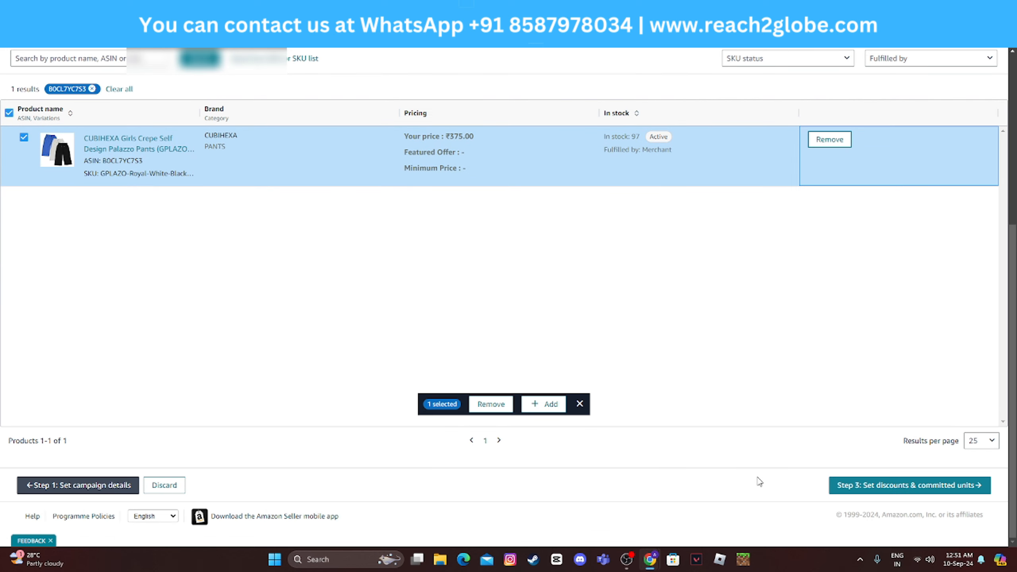
scroll(606, 445, "up", 6)
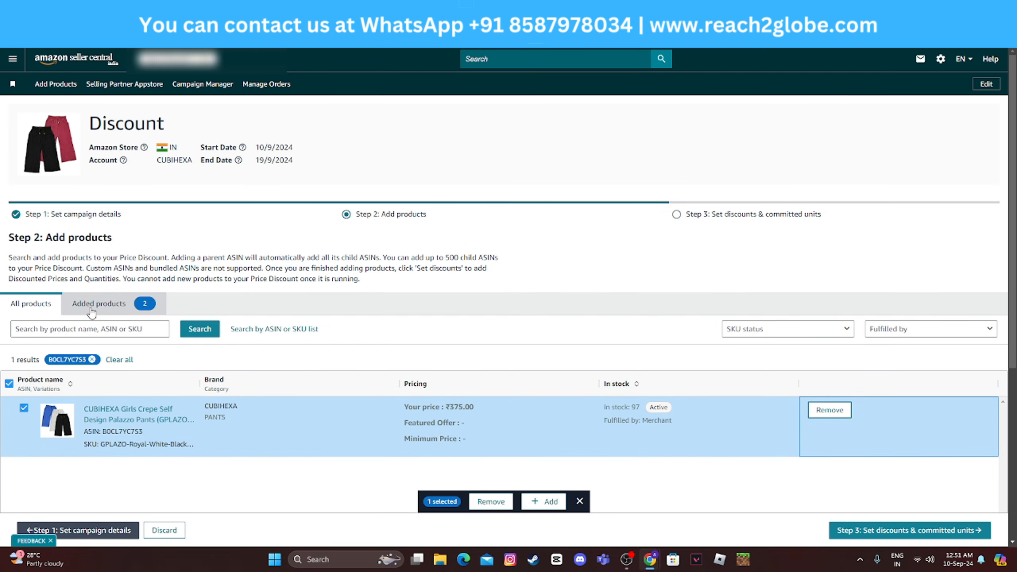
left_click(95, 313)
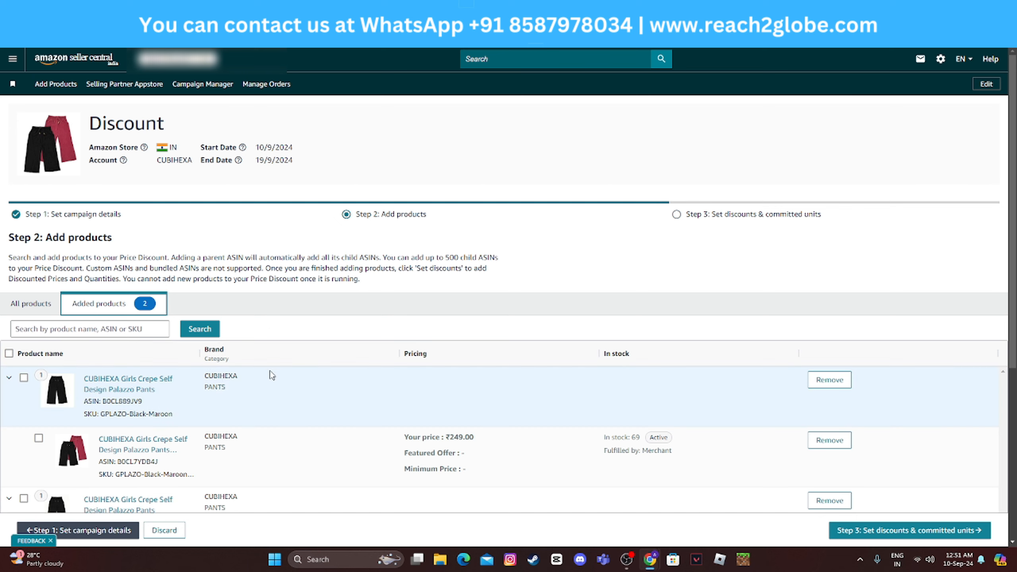
scroll(241, 388, "down", 5)
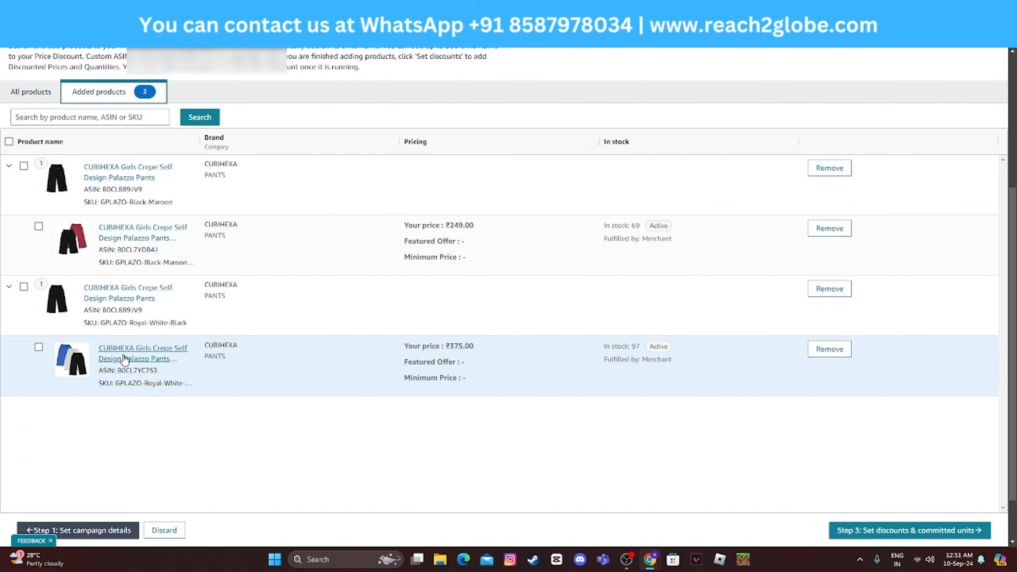
left_click(853, 530)
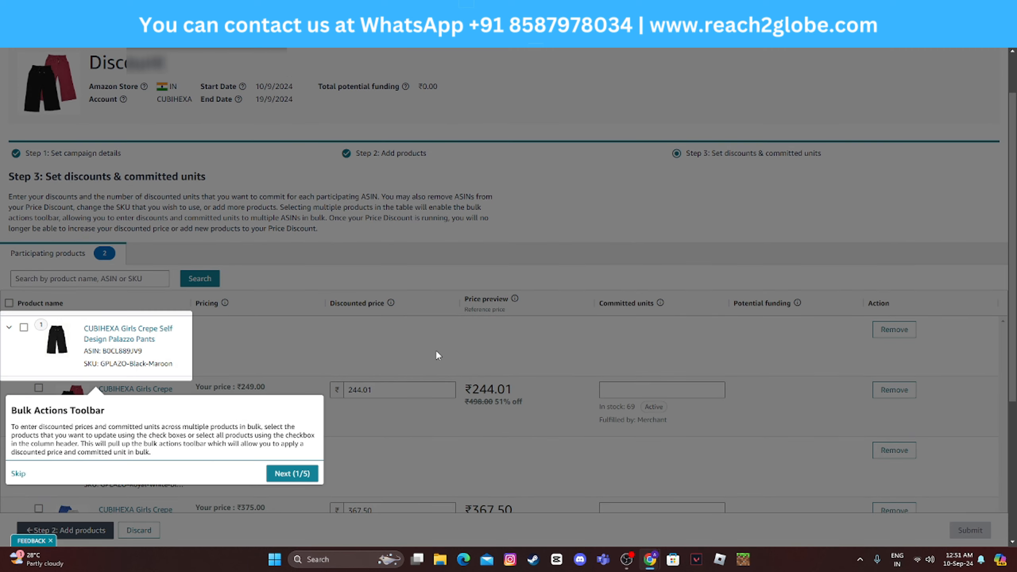
left_click(18, 474)
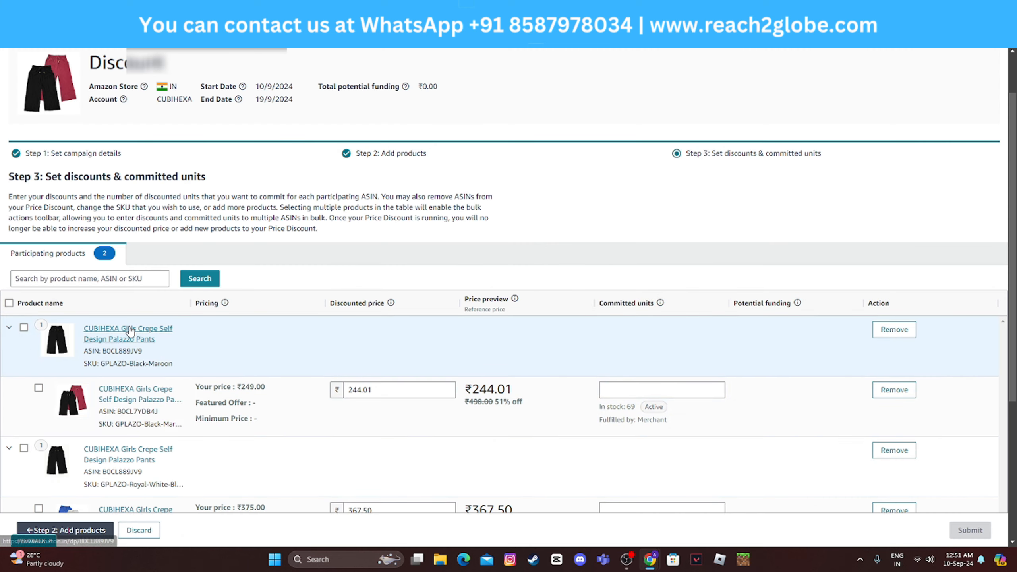
Set the committed units to 5 for both the Black-Maroon and the Royal-White-Black palazzo pants.
scroll(120, 326, "down", 1)
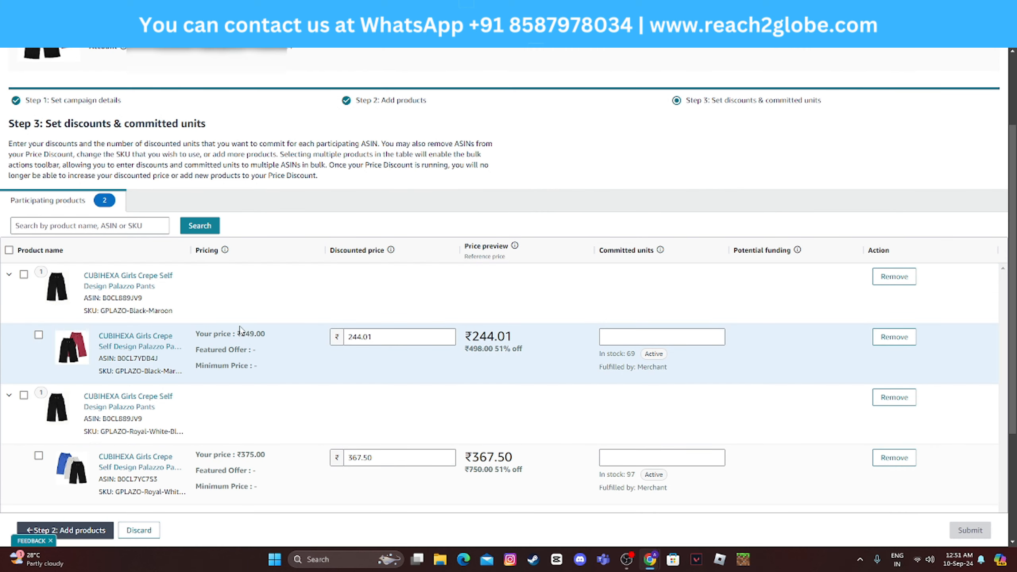
left_click(639, 333)
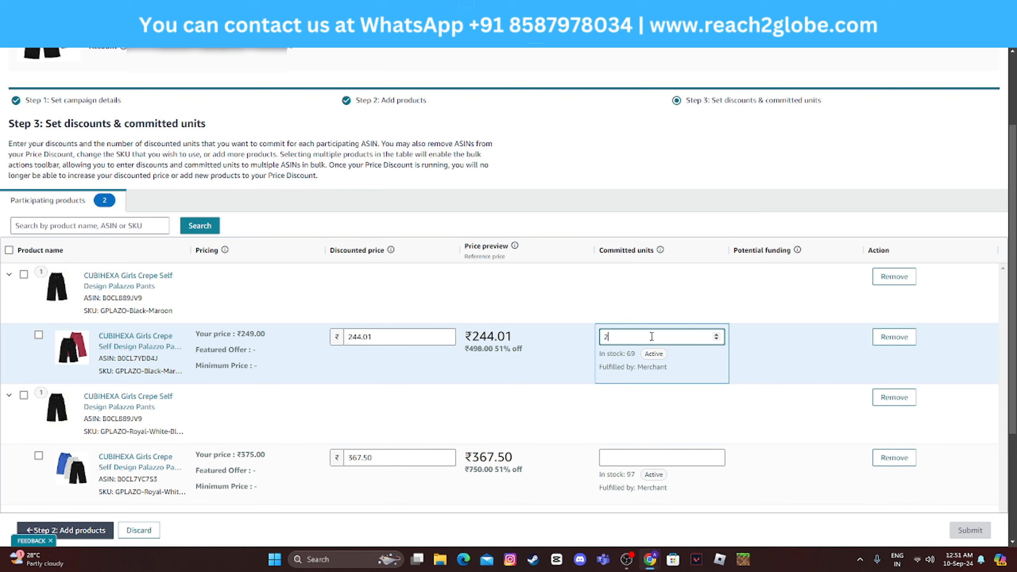
left_click(648, 457)
type("2")
scroll(682, 457, "down", 3)
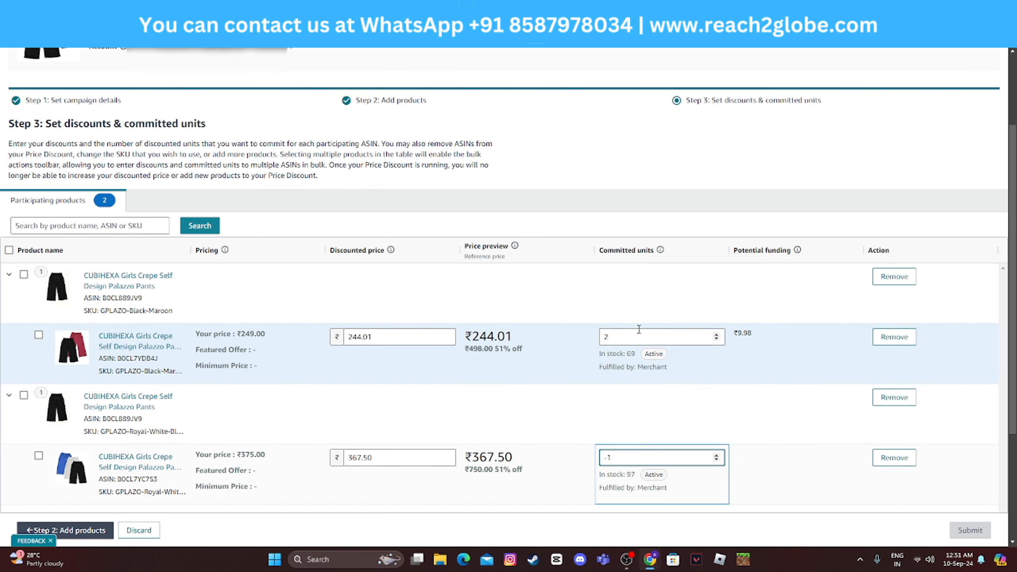
double_click(639, 330)
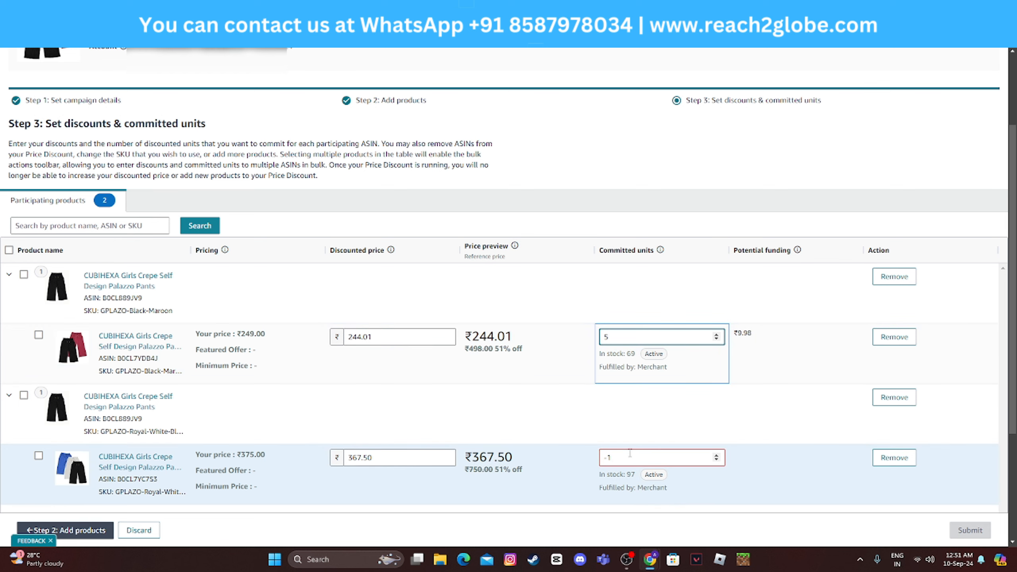
left_click_drag(630, 456, 561, 462)
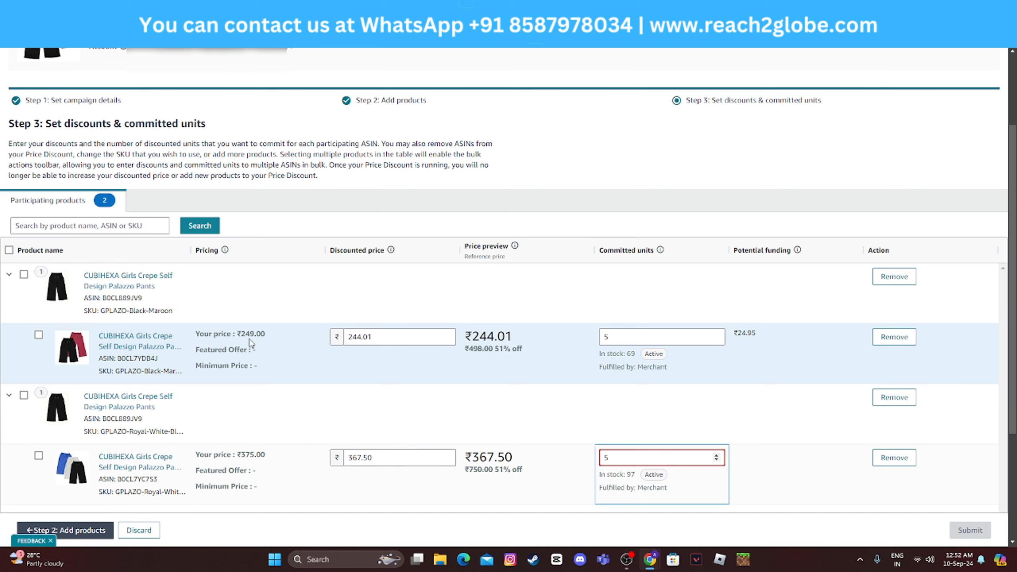
Set the discounted price of the Black-Maroon palazzo pants to ₹244, comparing the regular and discounted prices of both variations.
left_click_drag(241, 334, 261, 334)
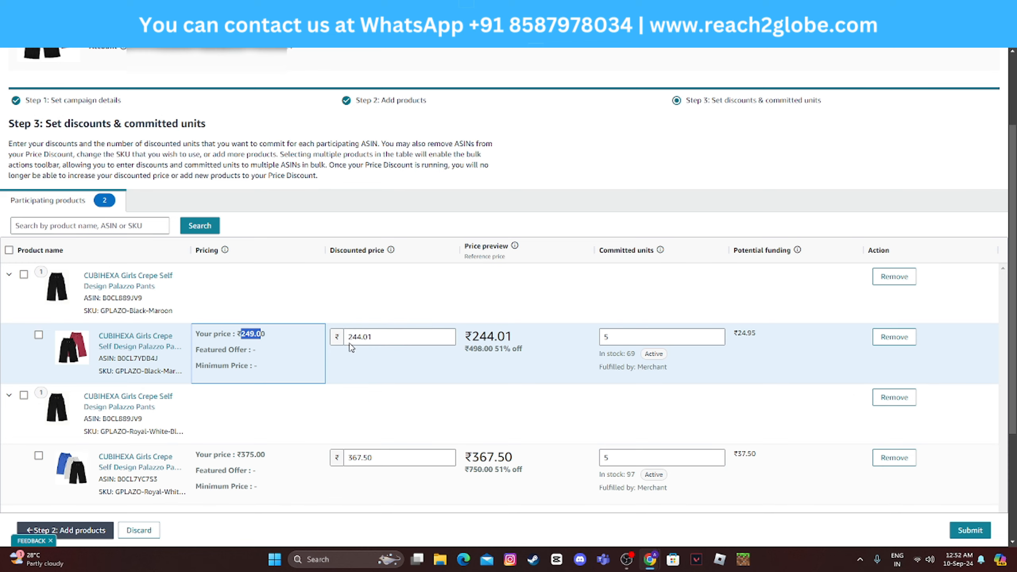
double_click(381, 338)
type("244")
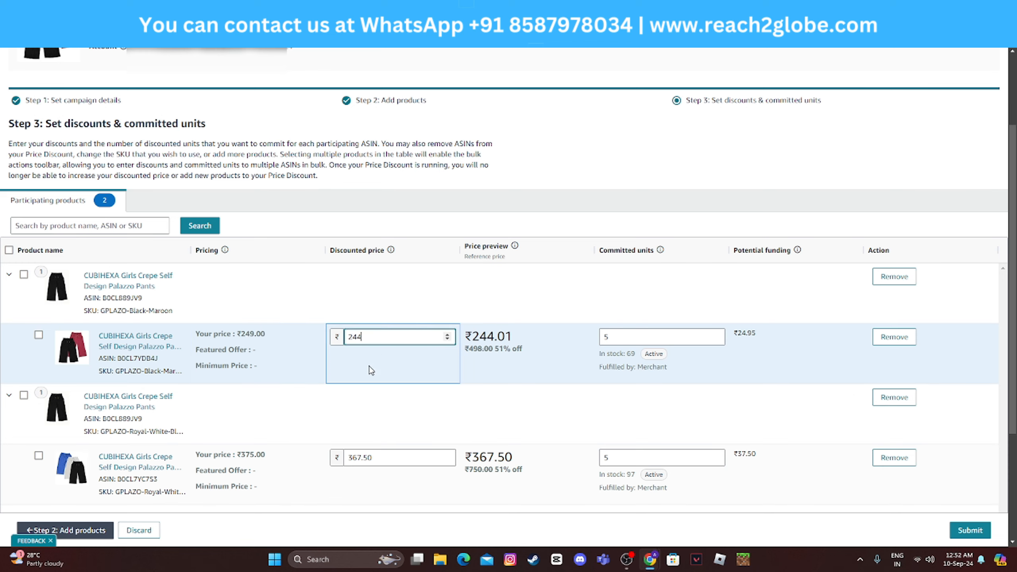
left_click_drag(241, 456, 262, 459)
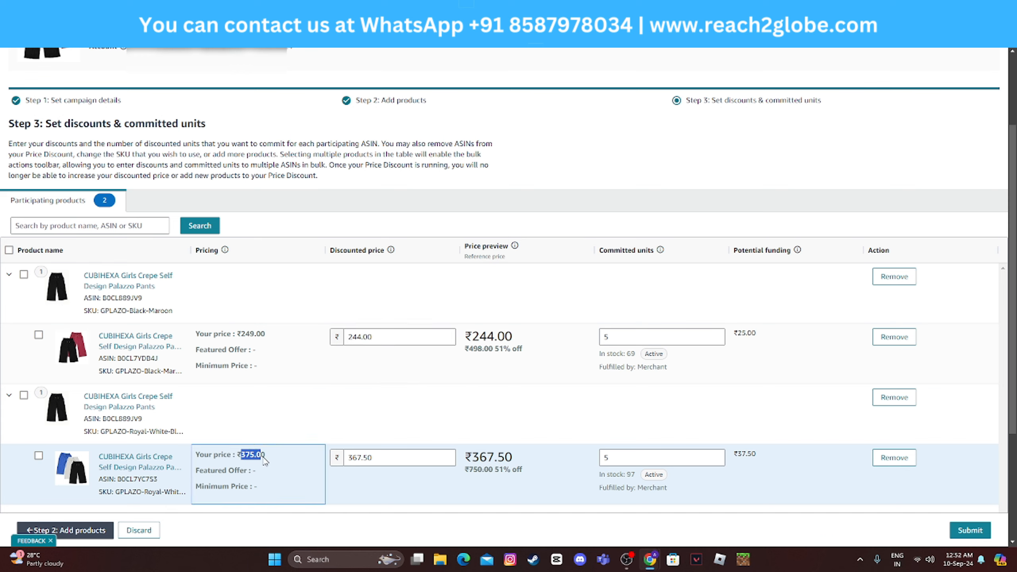
left_click_drag(347, 457, 377, 459)
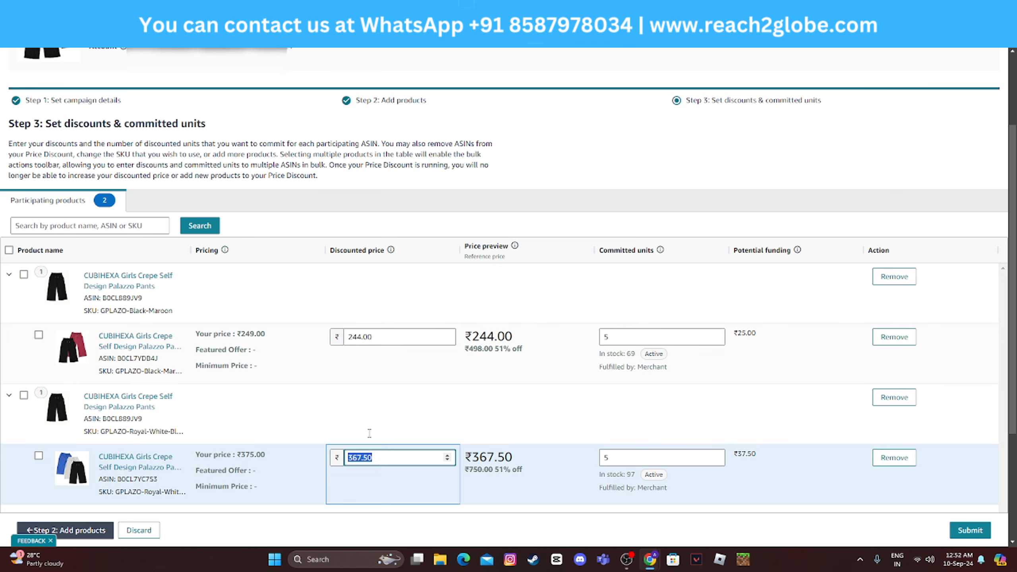
scroll(251, 318, "down", 4)
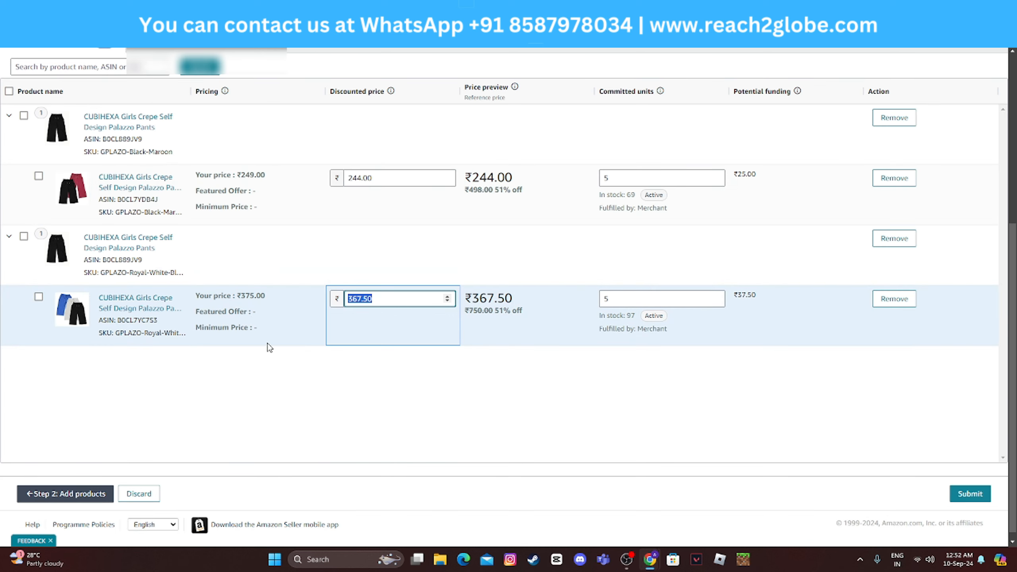
scroll(549, 334, "up", 3)
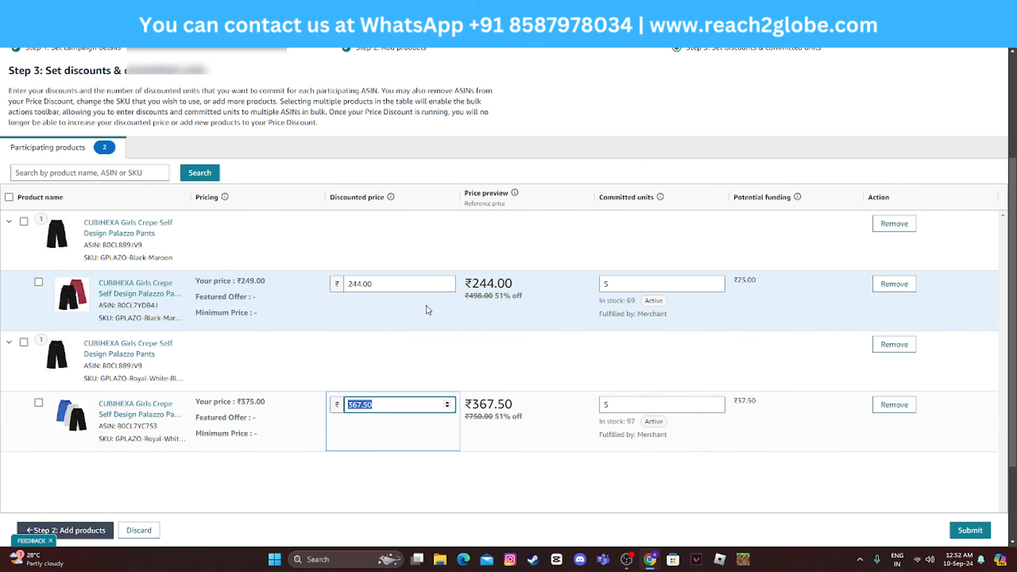
Try a discounted price of ₹248 for the Black-Maroon palazzo pants.
left_click_drag(347, 284, 396, 283)
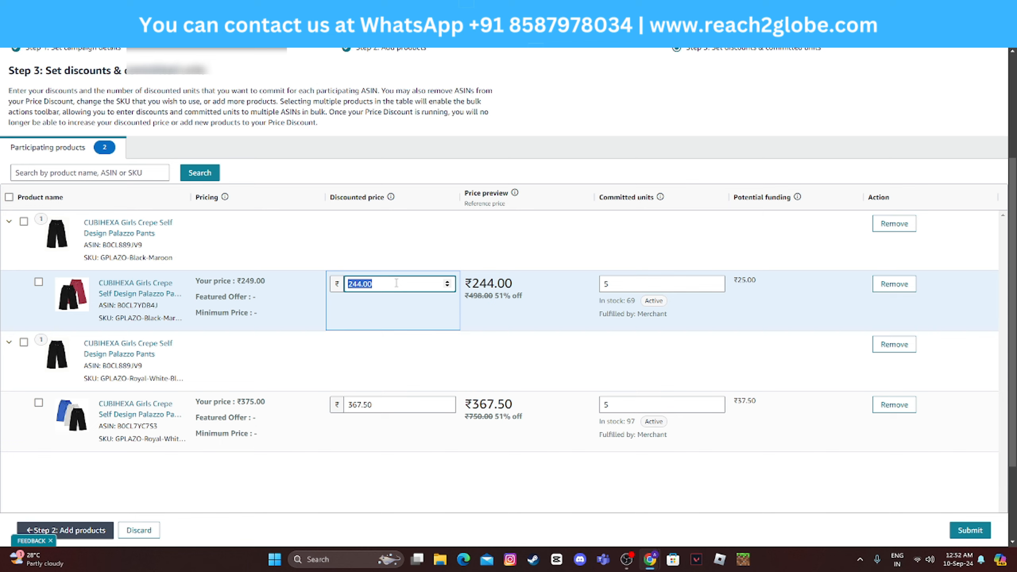
type("248")
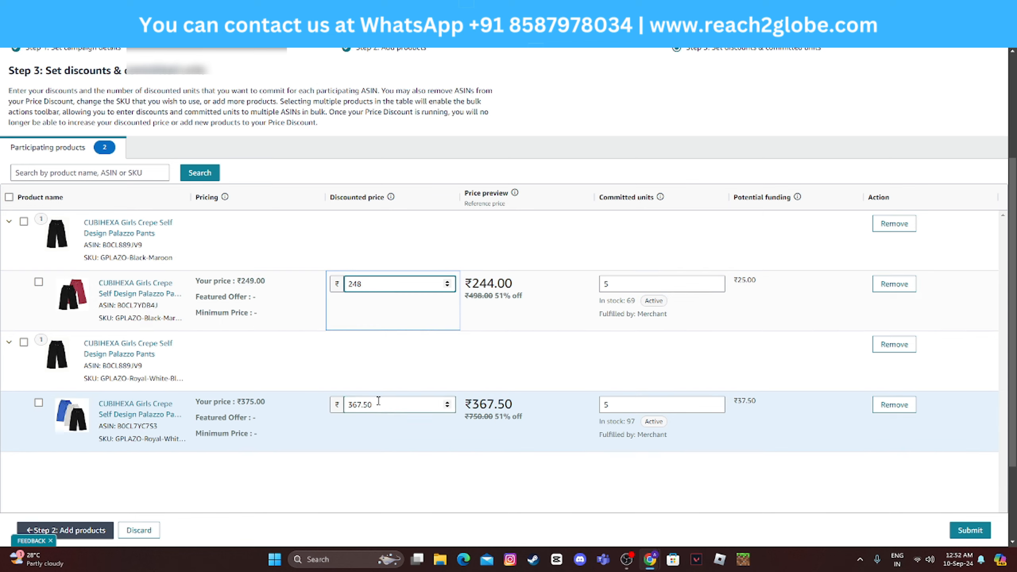
double_click(378, 402)
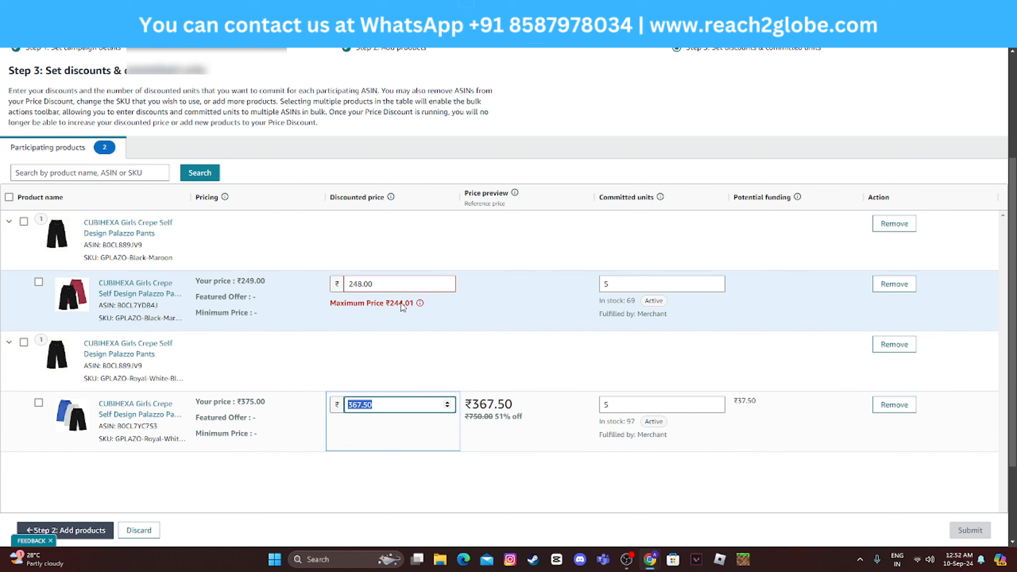
Set the discounted price of the Black-Maroon palazzo pants to ₹244.01 and submit the price discount.
double_click(395, 281)
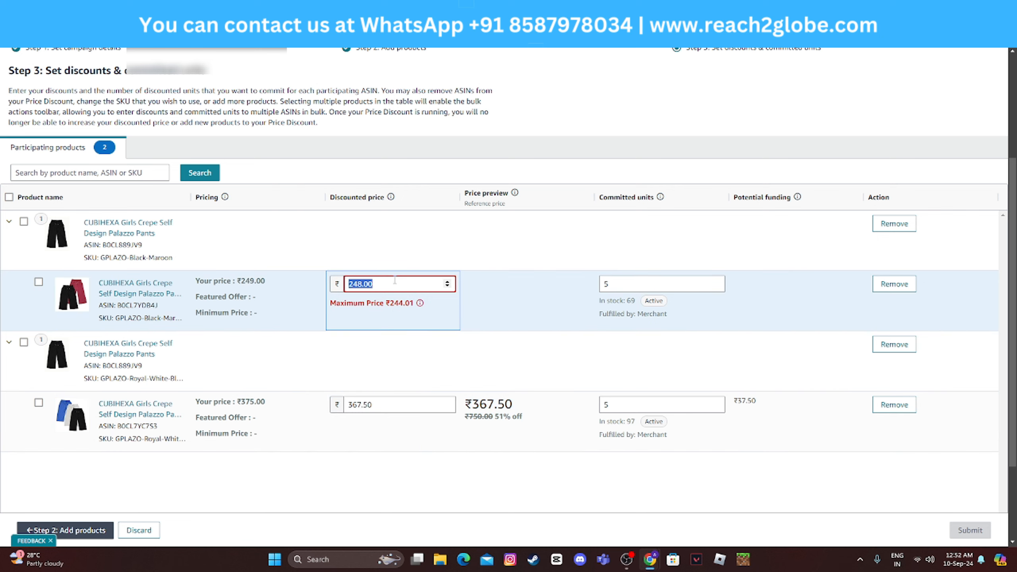
type("244")
key("Tab")
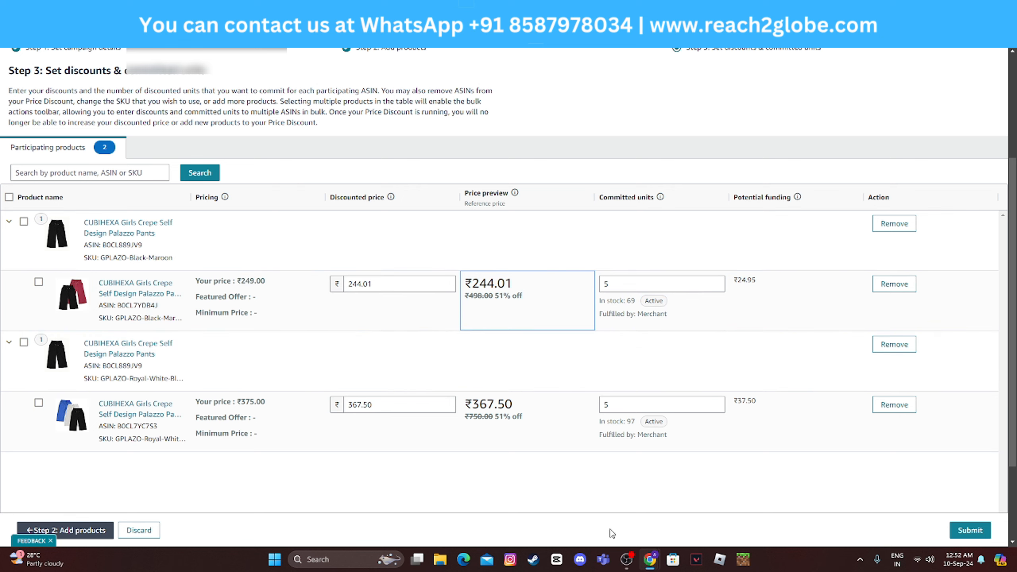
left_click(971, 531)
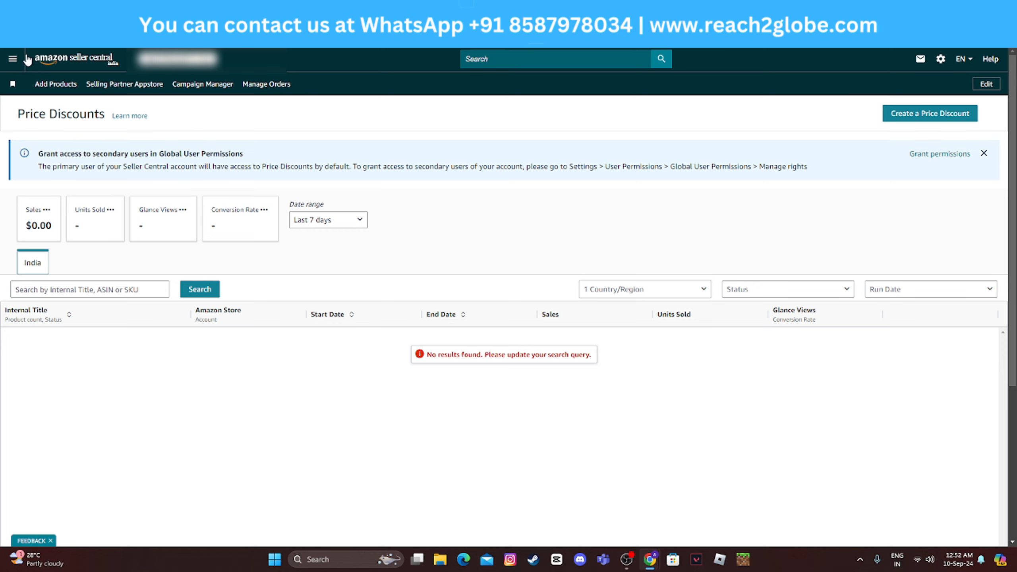
Open the Prime Exclusive Discounts page and bring up the form for creating a new discount.
left_click(17, 59)
mouse_move(44, 161)
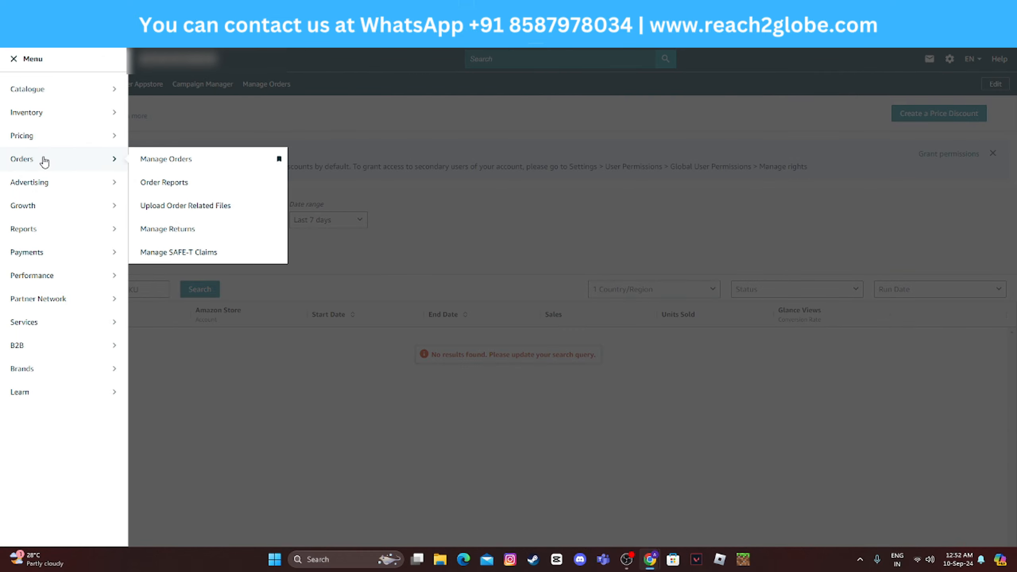
mouse_move(47, 183)
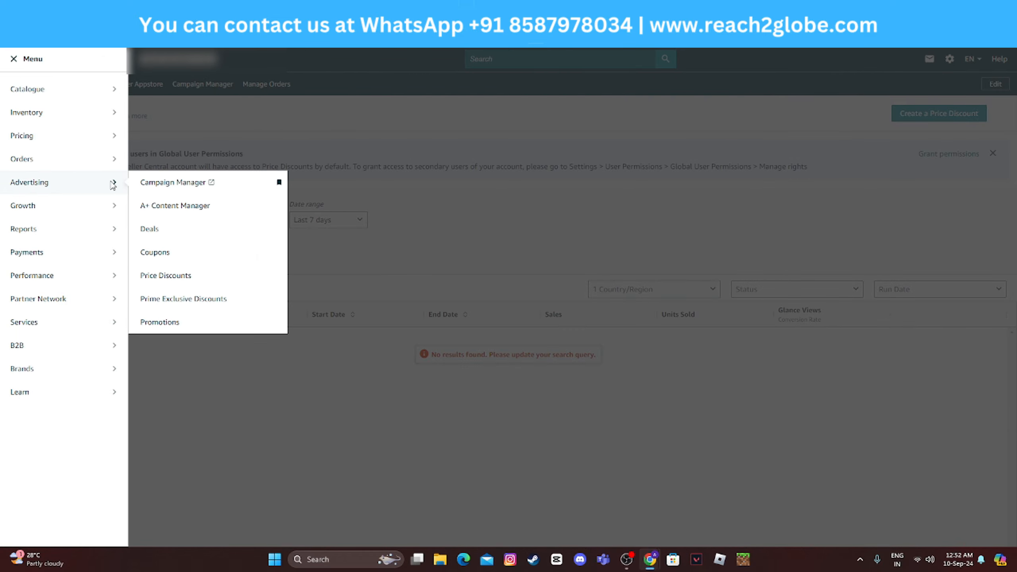
left_click(208, 307)
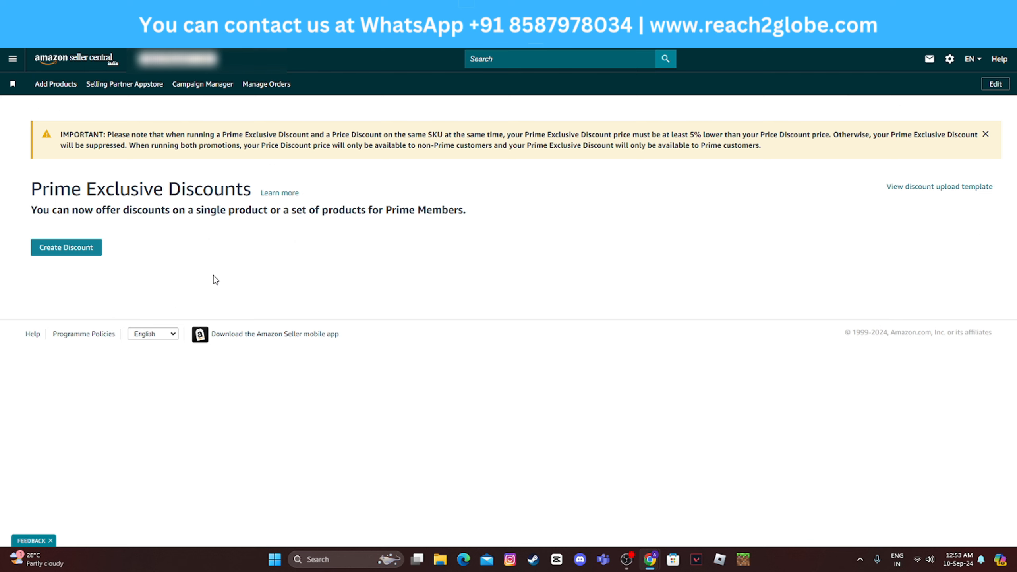
left_click(77, 252)
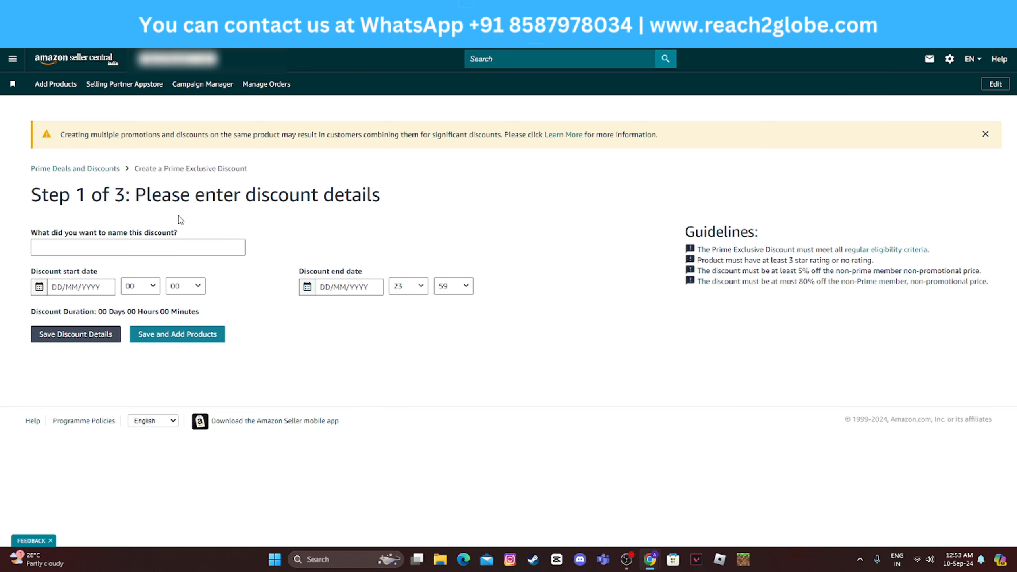
Leave the Prime Exclusive Discount form and open the Promotions page from the advertising features.
left_click(12, 58)
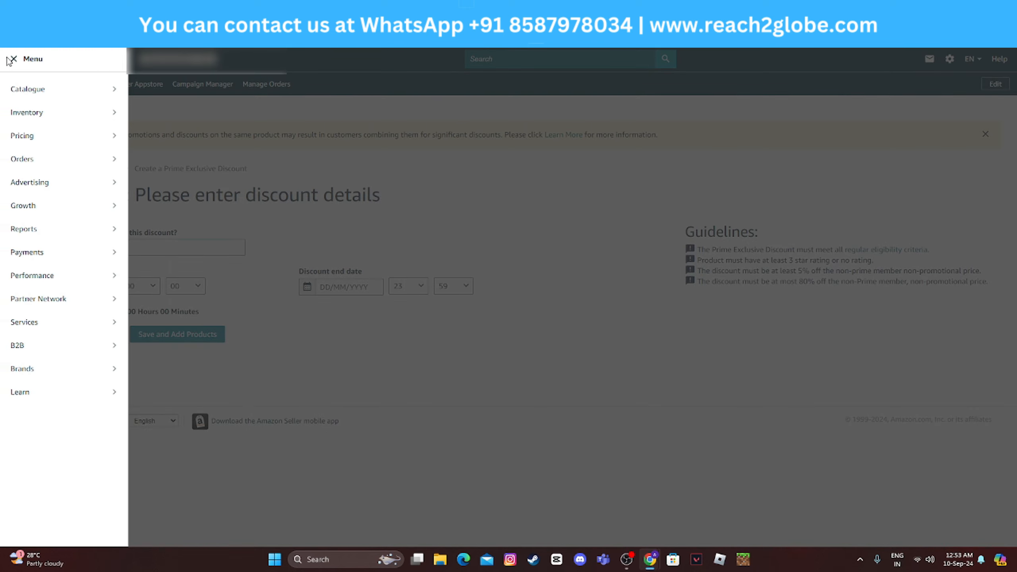
mouse_move(24, 214)
mouse_move(44, 185)
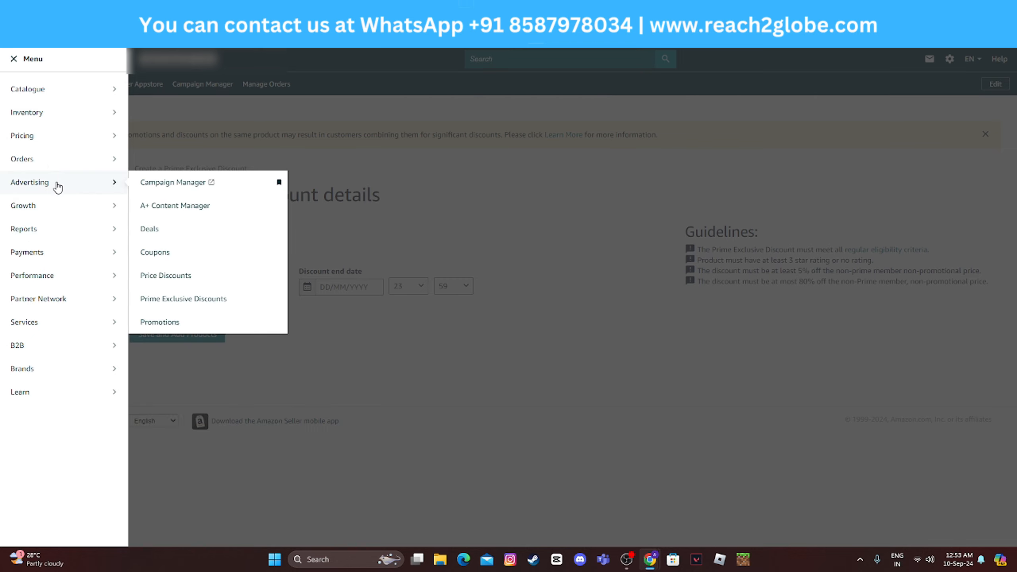
left_click(166, 323)
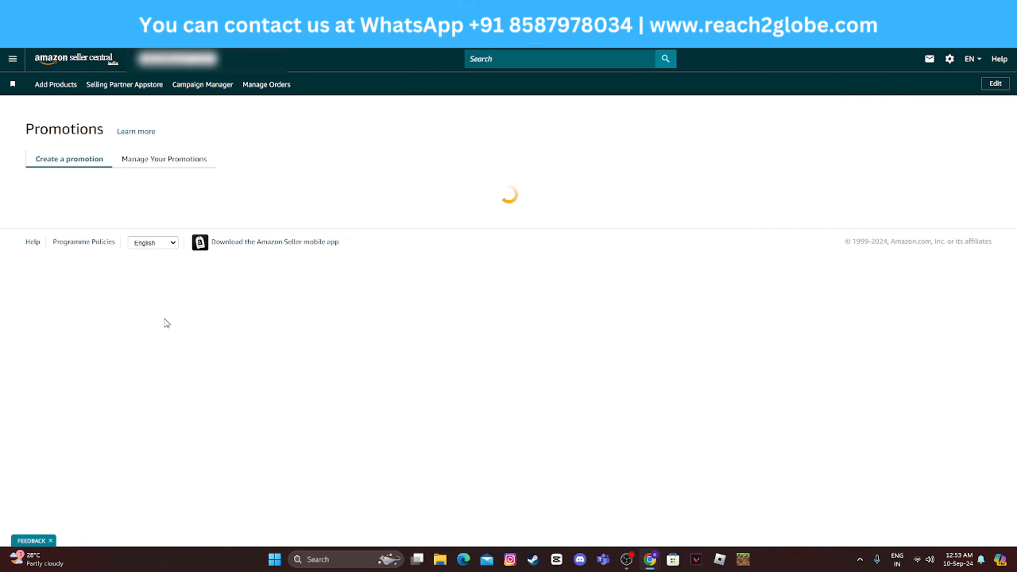
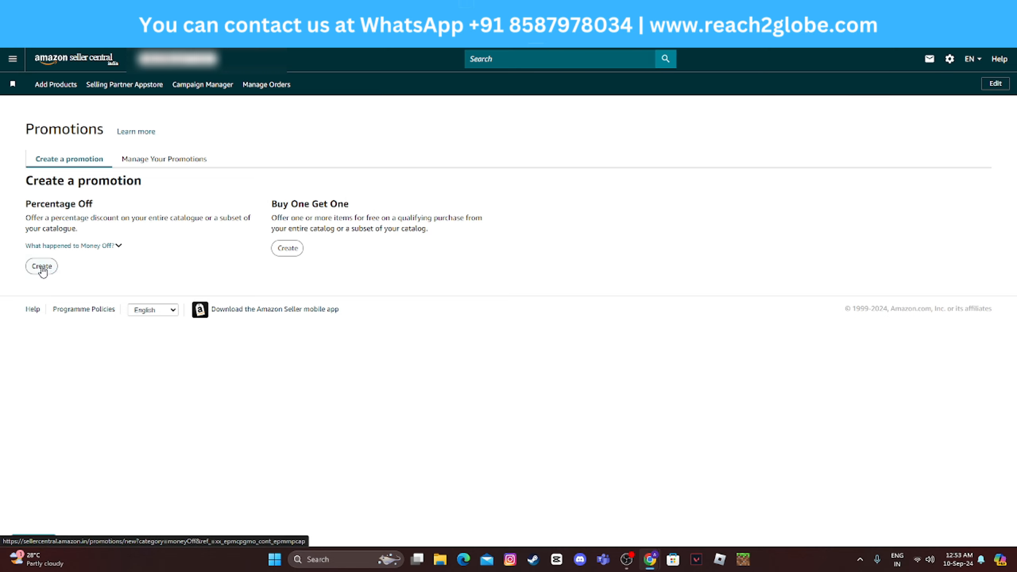
Start a Percentage Off promotion with the buyer purchase condition set to at least this quantity of items, 1.
left_click(42, 267)
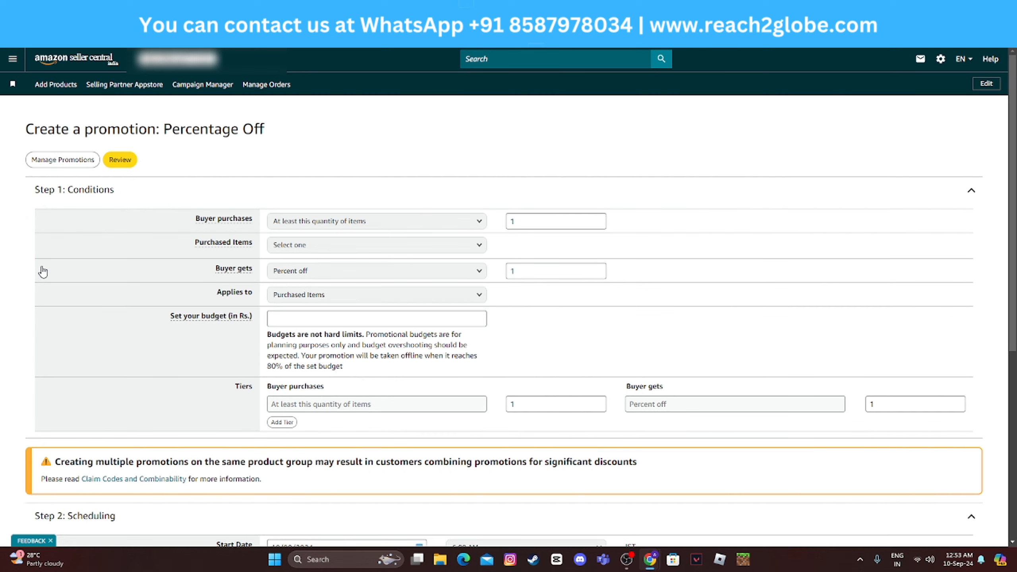
left_click(449, 226)
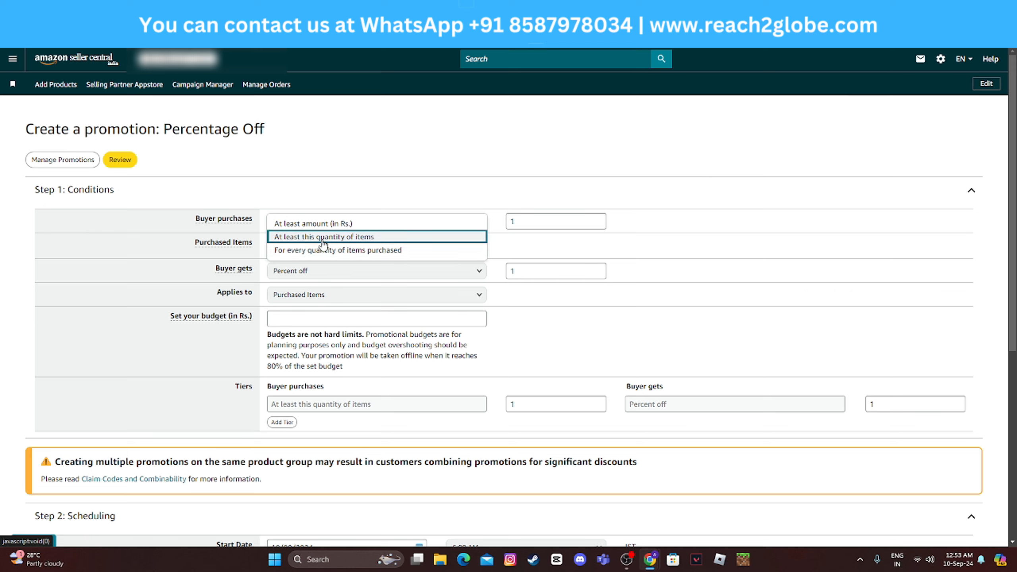
left_click(345, 238)
left_click(541, 217)
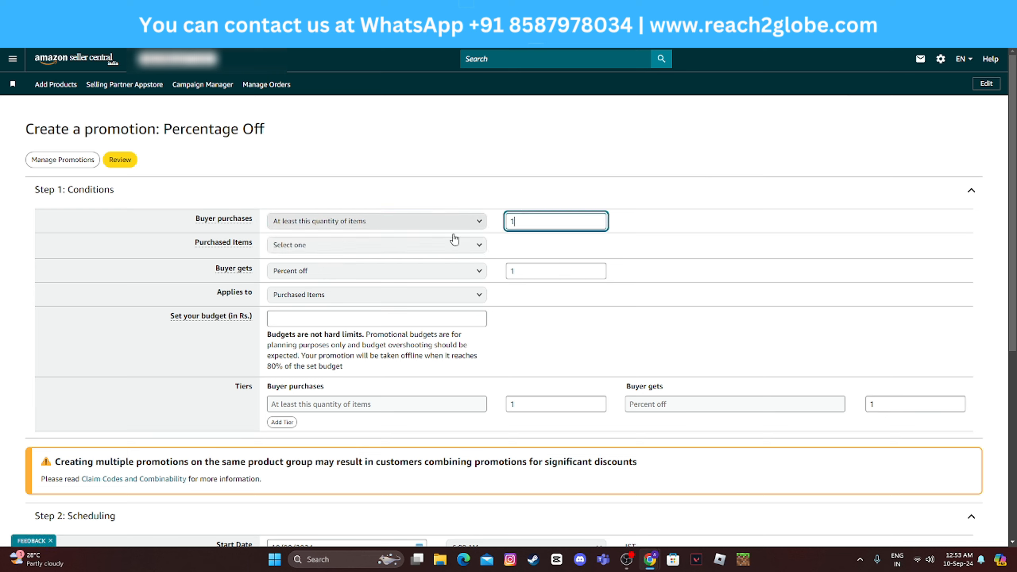
Define the purchased items by ASIN List and set the buyer's discount to 5 percent off.
left_click(352, 250)
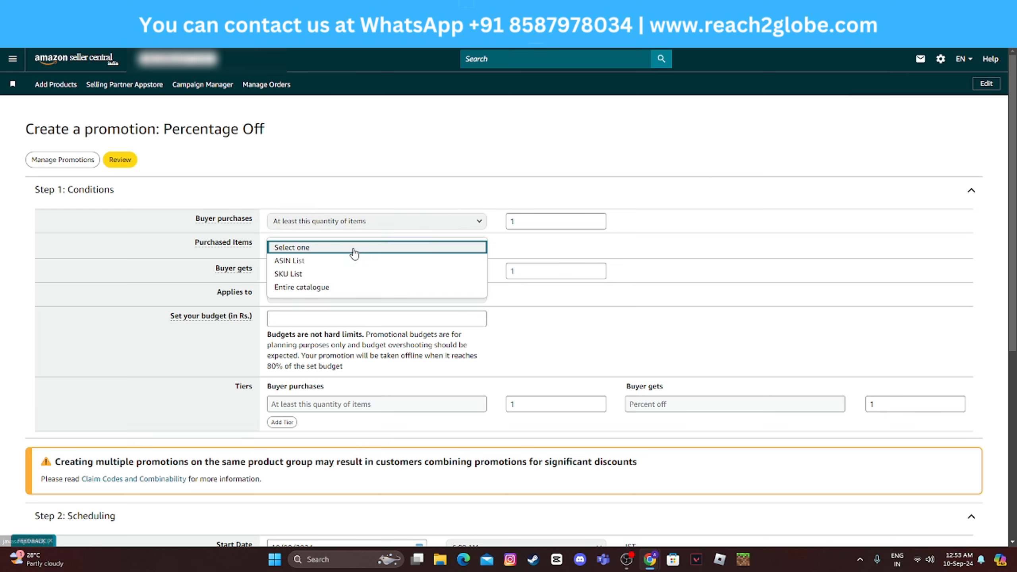
left_click(327, 264)
left_click(548, 258)
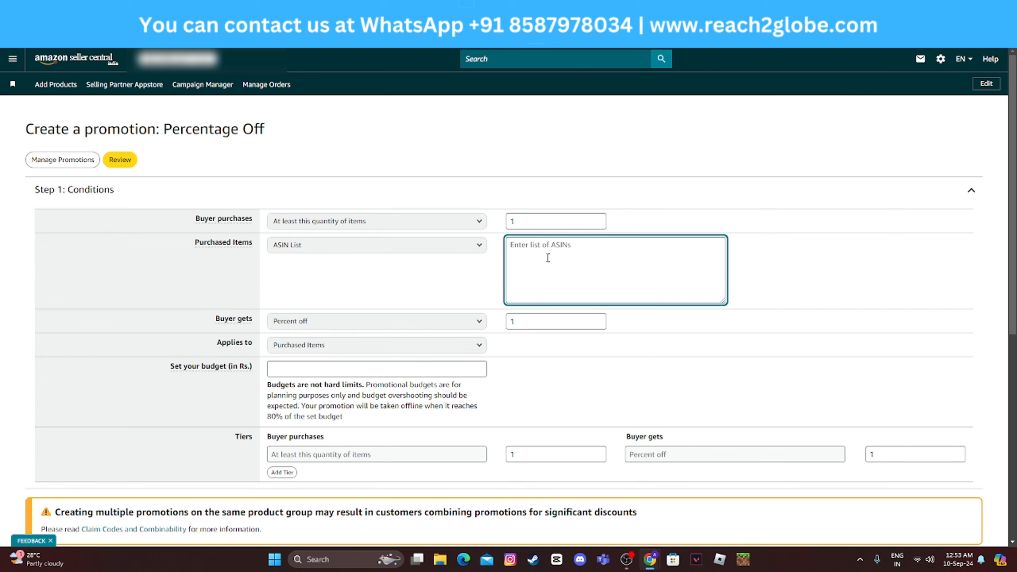
double_click(556, 322)
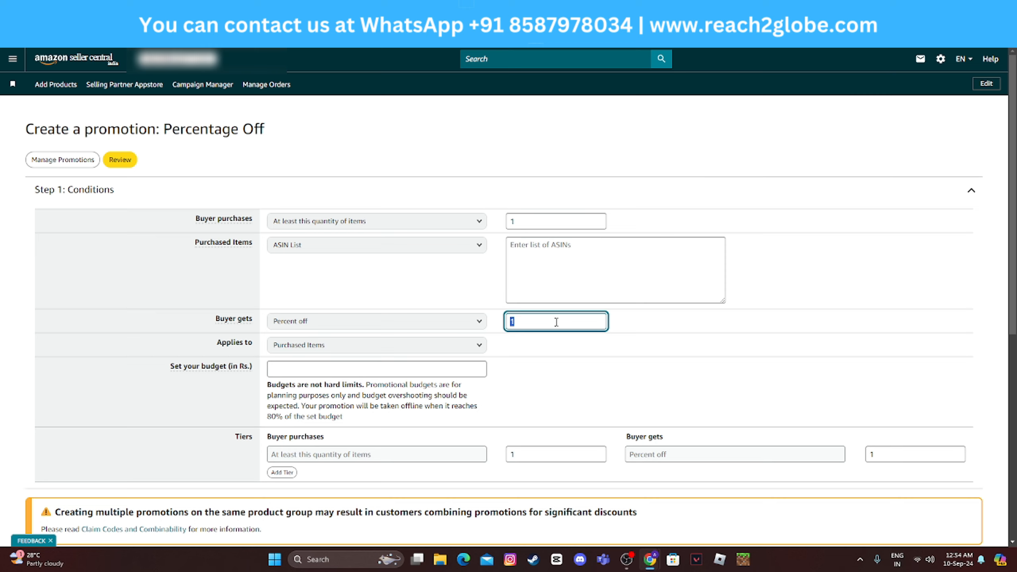
double_click(537, 224)
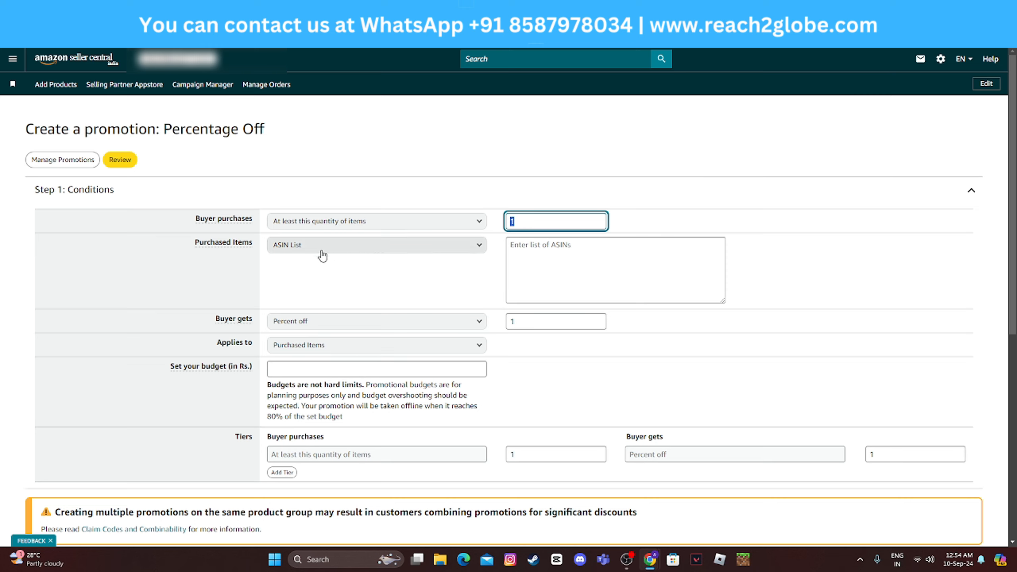
left_click(523, 246)
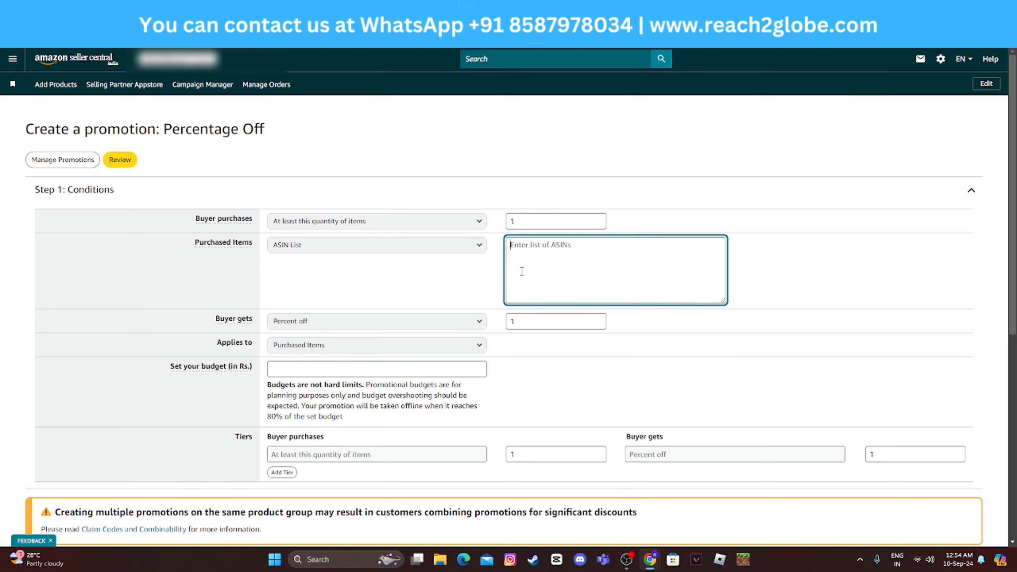
double_click(525, 323)
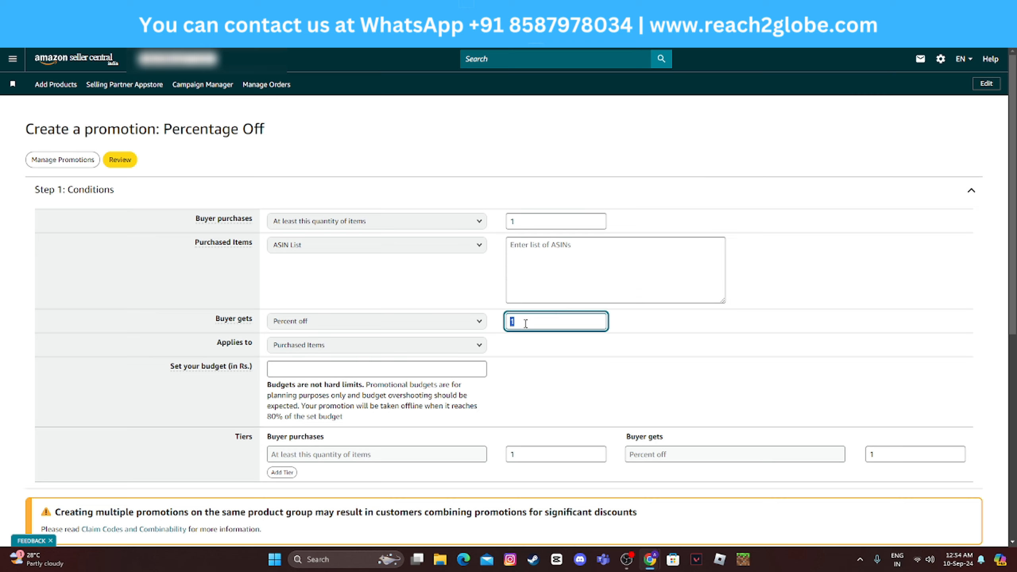
type("5")
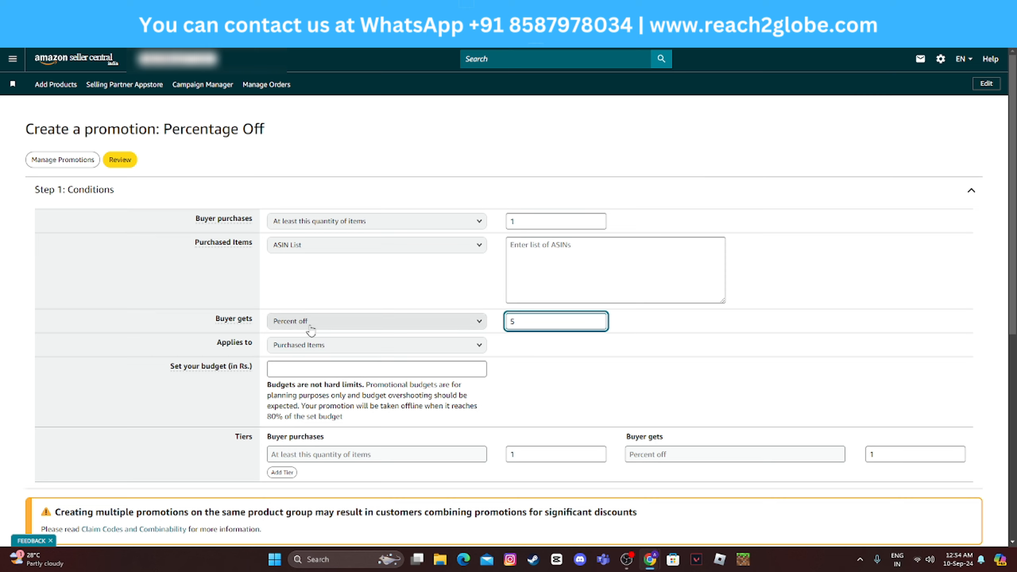
Apply the discount to a Qualifying Item and set the promotion budget to Rs. 10000.
left_click(363, 352)
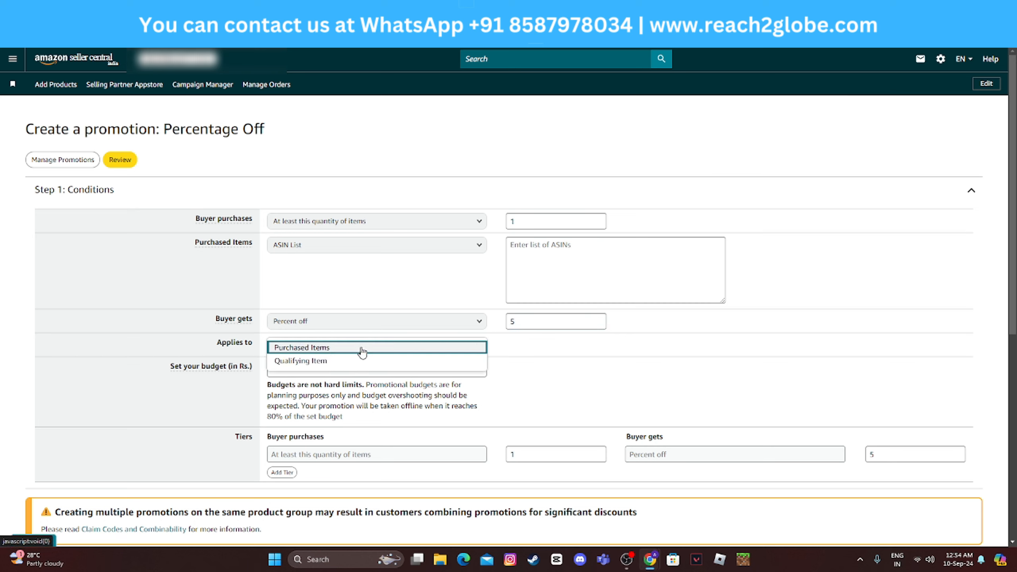
left_click(342, 361)
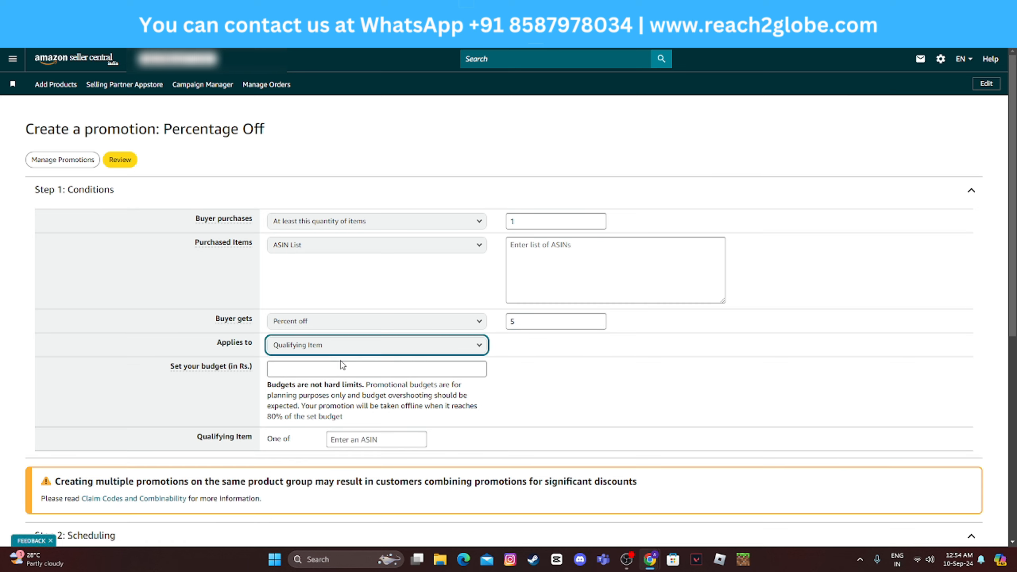
left_click(331, 371)
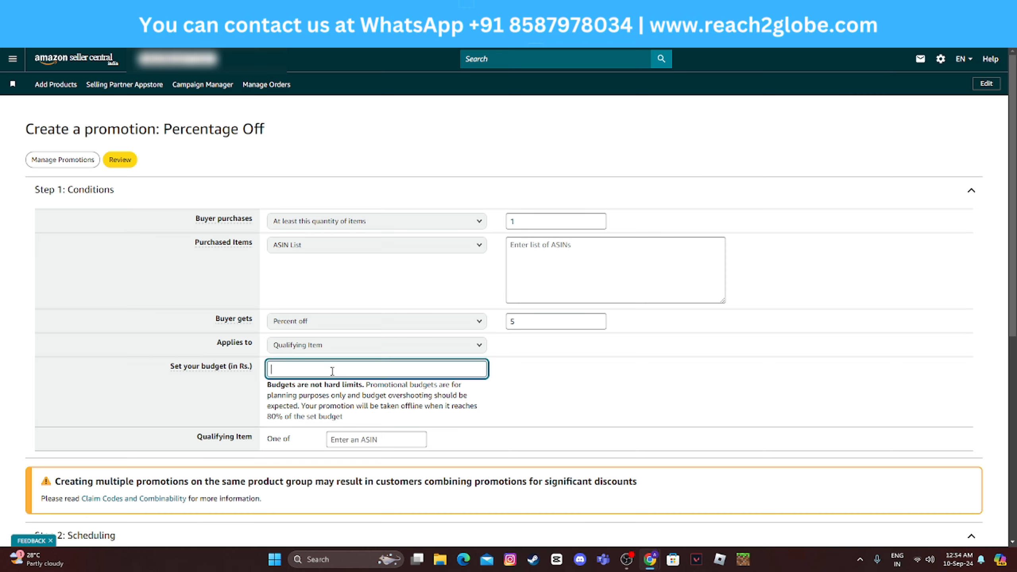
type("10000")
left_click(363, 436)
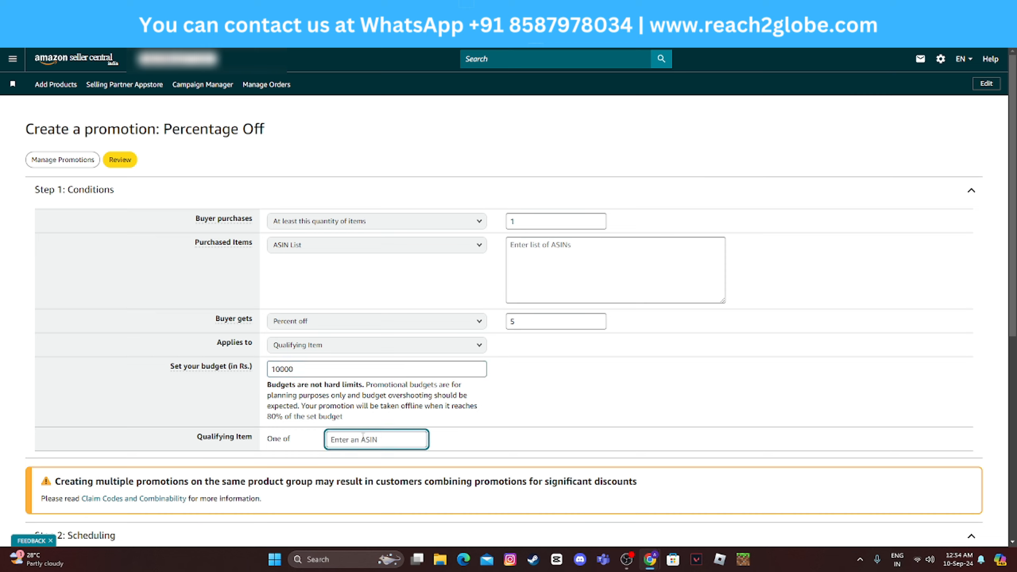
Review the promotion's discount condition and its scheduling details, including the dates, promotion title and tracking ID.
scroll(363, 436, "down", 5)
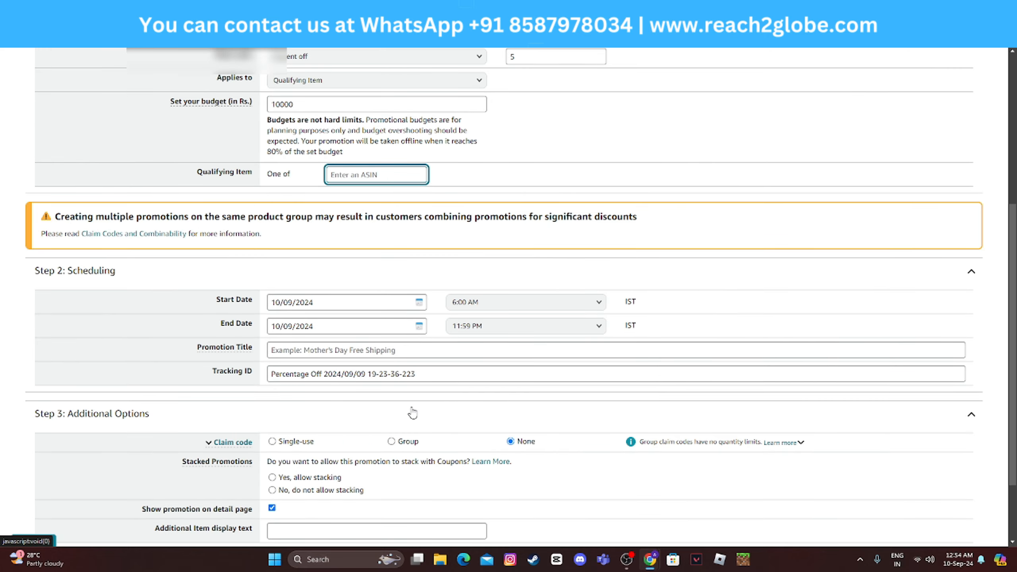
scroll(559, 204, "up", 3)
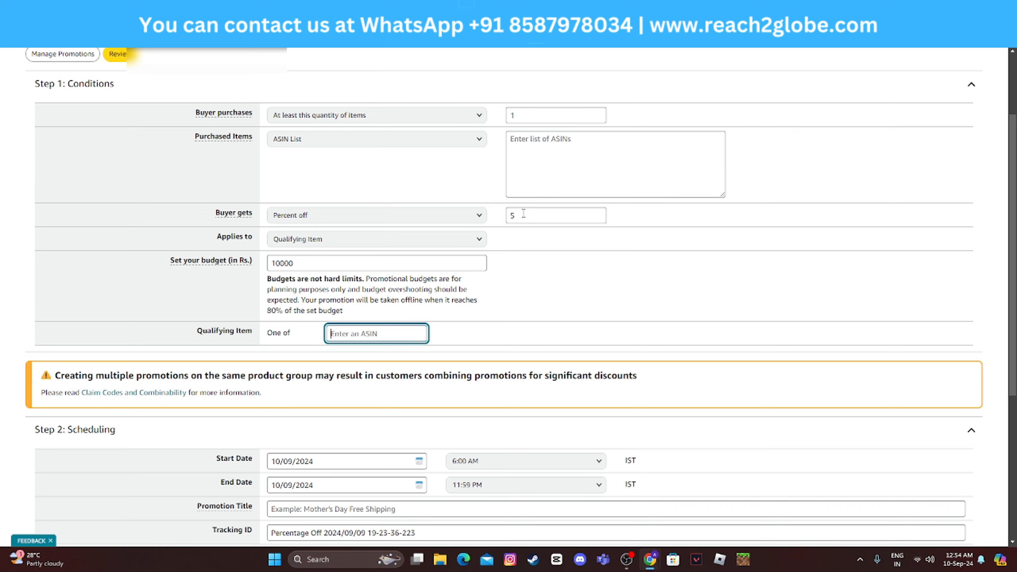
double_click(523, 214)
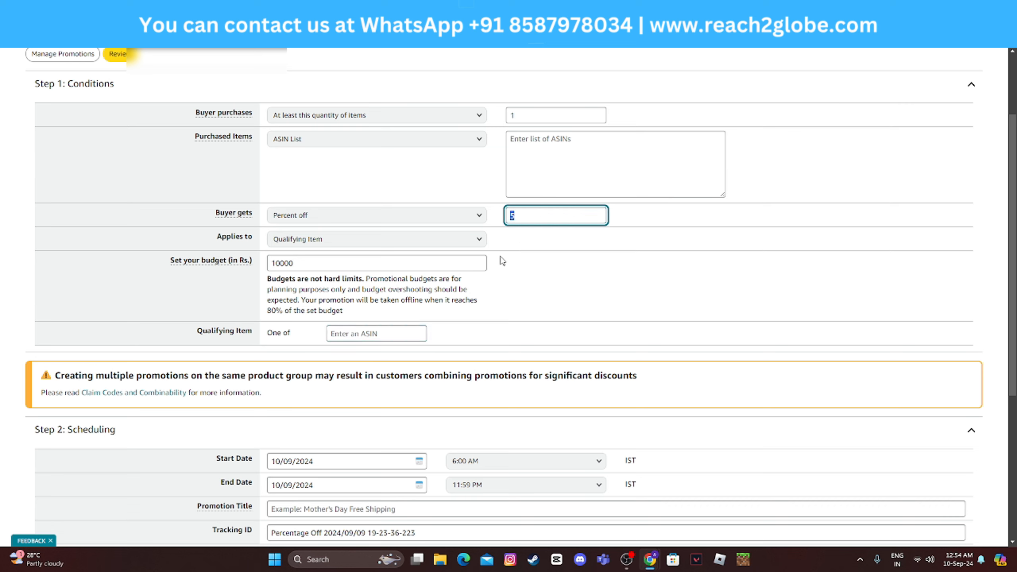
scroll(550, 238, "up", 3)
scroll(551, 239, "down", 6)
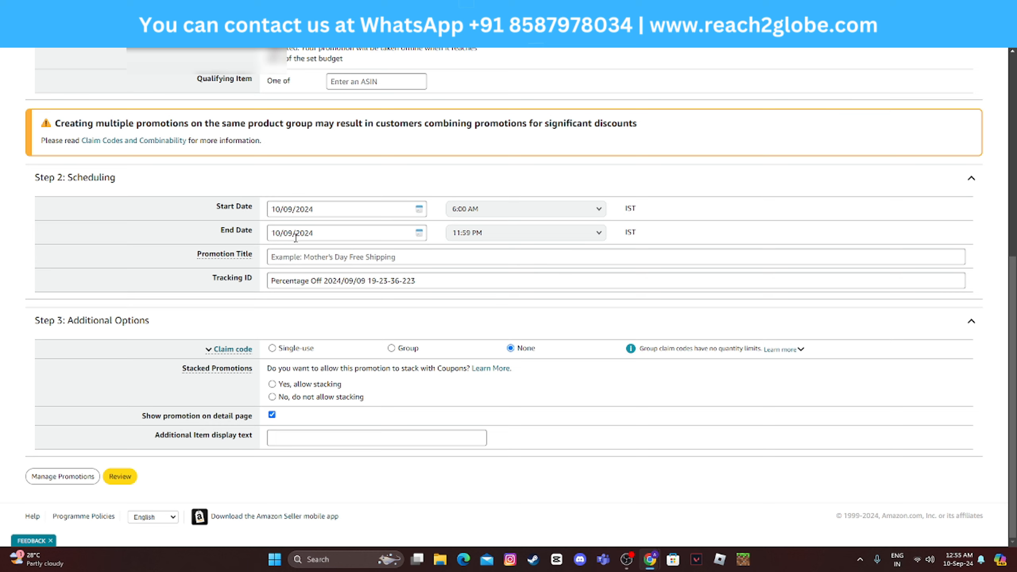
left_click(340, 257)
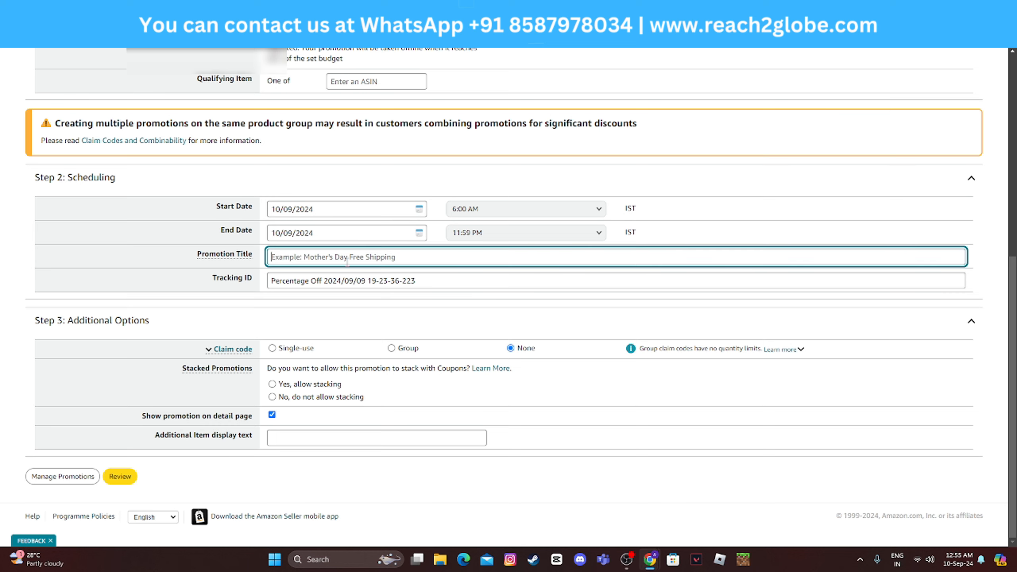
left_click(323, 282)
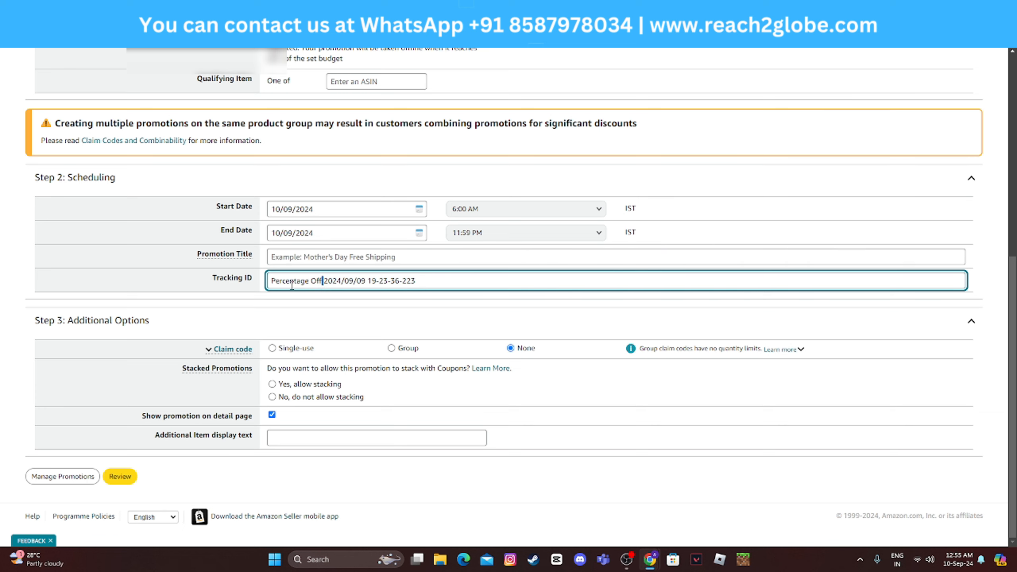
double_click(360, 281)
left_click_drag(272, 276, 442, 269)
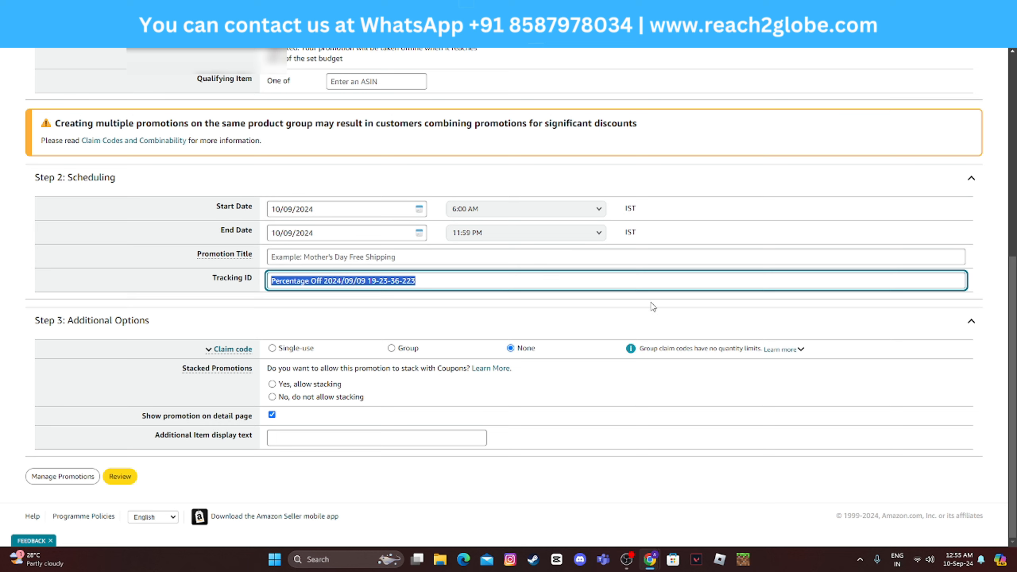
Try the Single-use and Group claim code types, return the claim code to None and dismiss the claim code note.
left_click(272, 348)
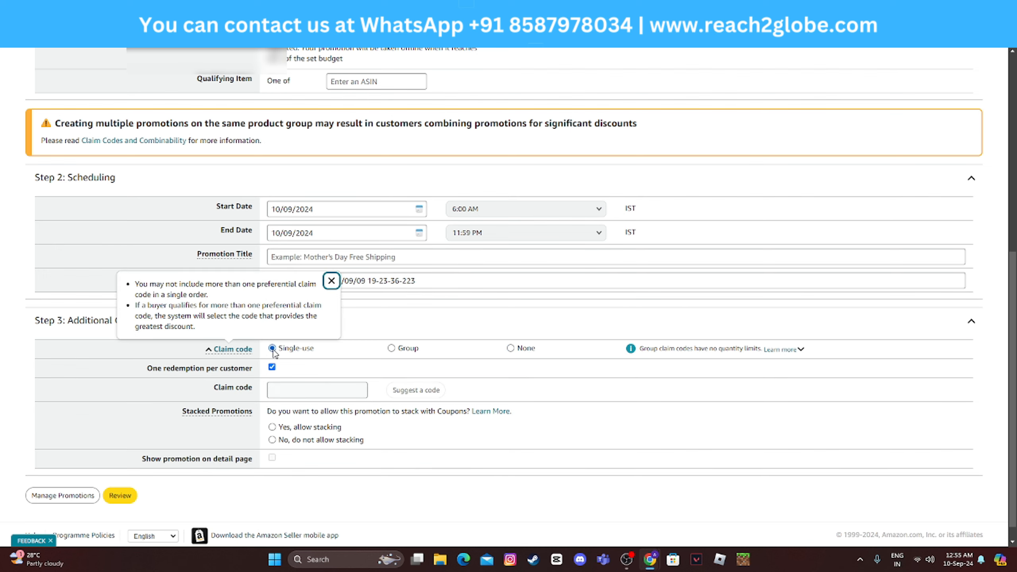
left_click(392, 348)
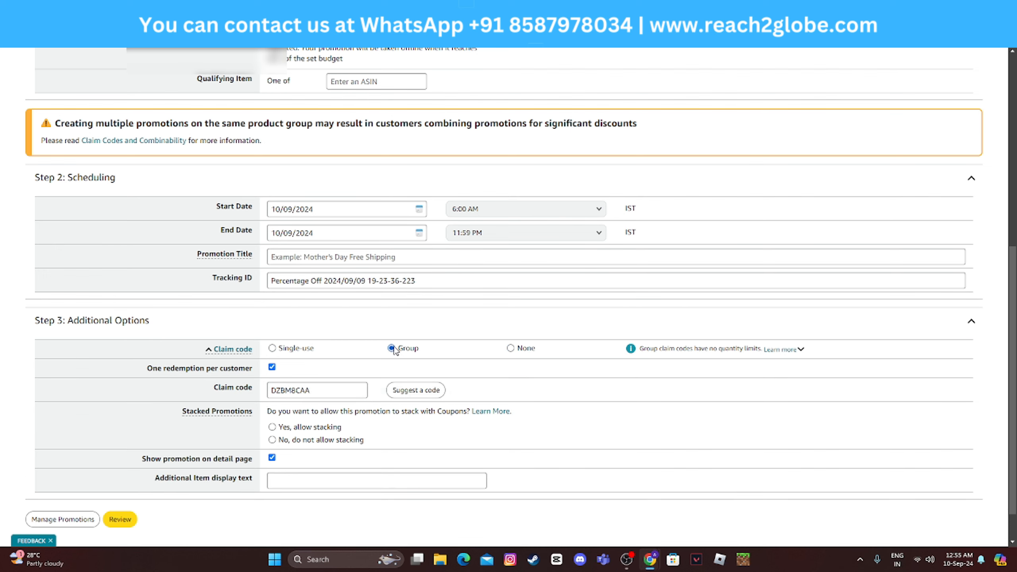
left_click(514, 349)
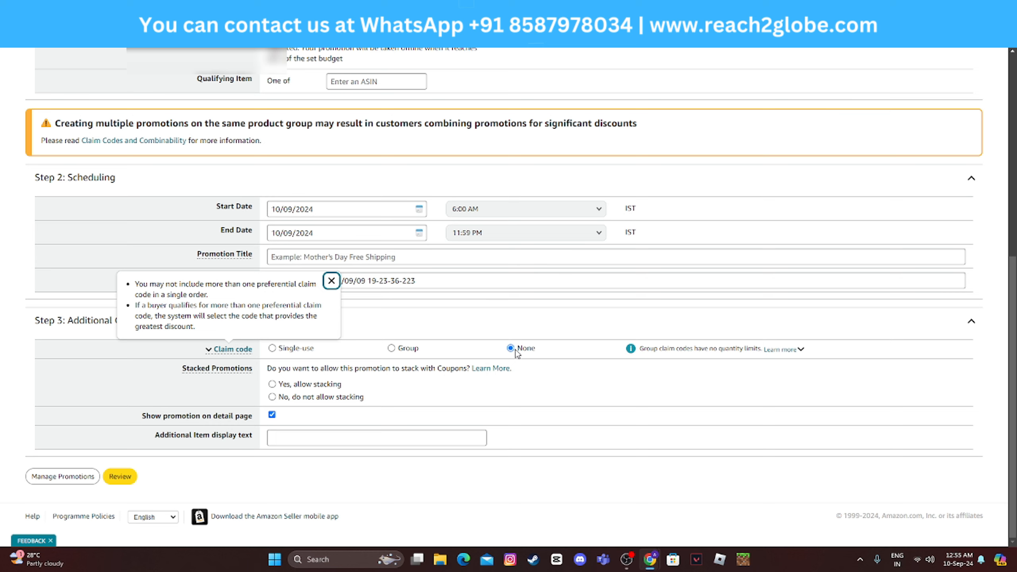
left_click(331, 281)
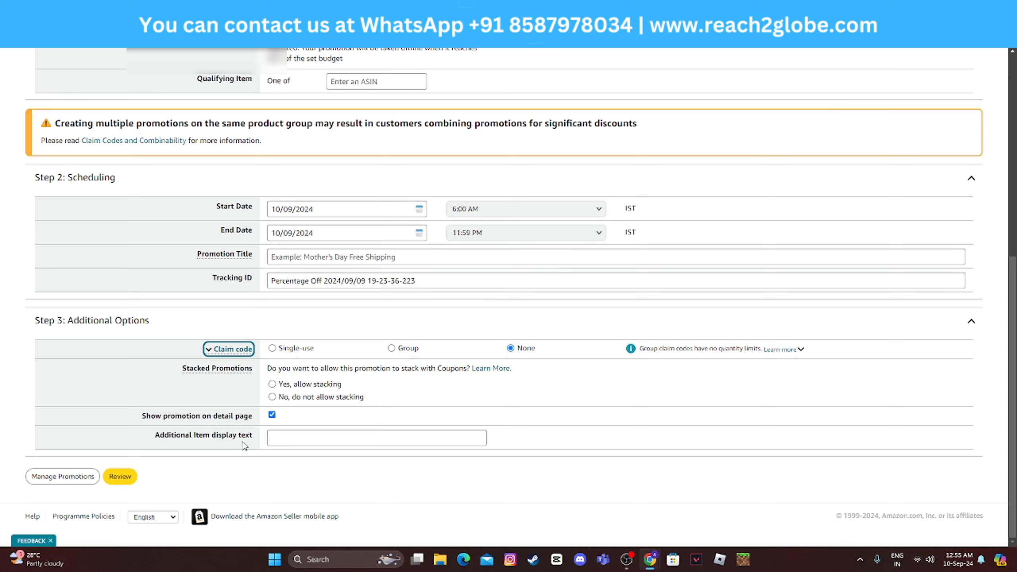
left_click(276, 438)
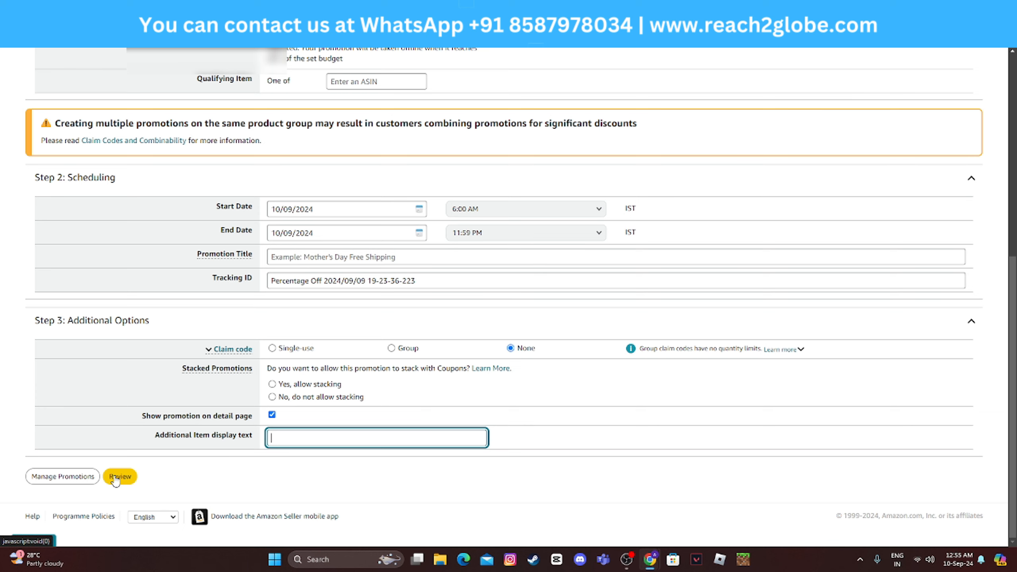
Return to the start of the Percentage Off form and open the main navigation menu.
scroll(413, 336, "up", 10)
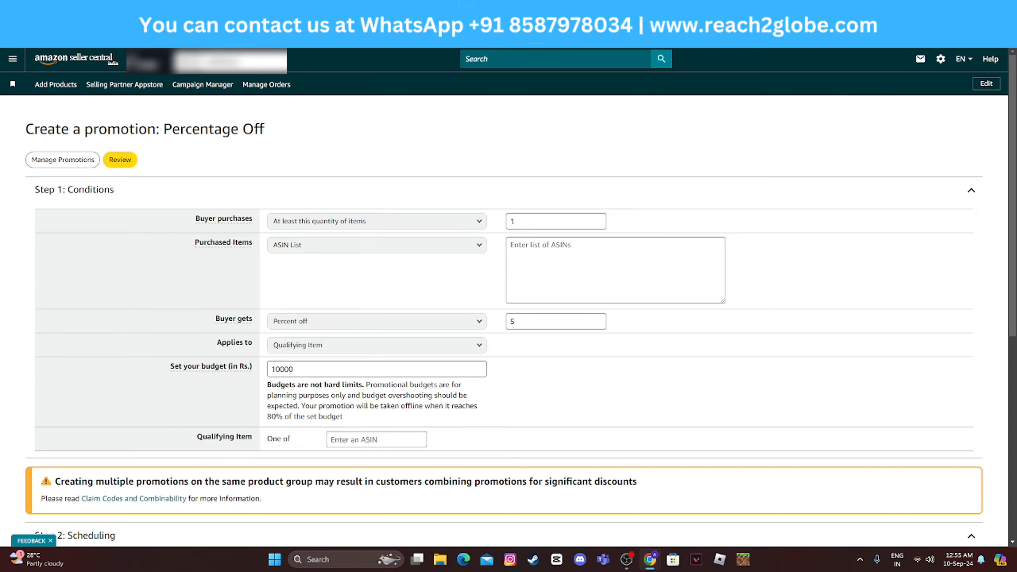
left_click(320, 9)
scroll(482, 328, "down", 4)
scroll(472, 224, "up", 3)
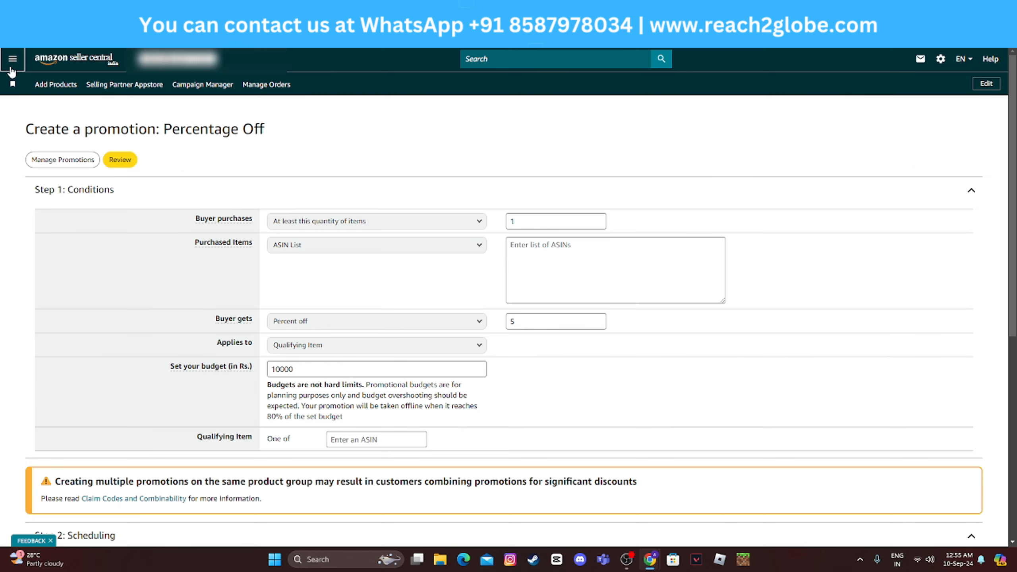
left_click(12, 60)
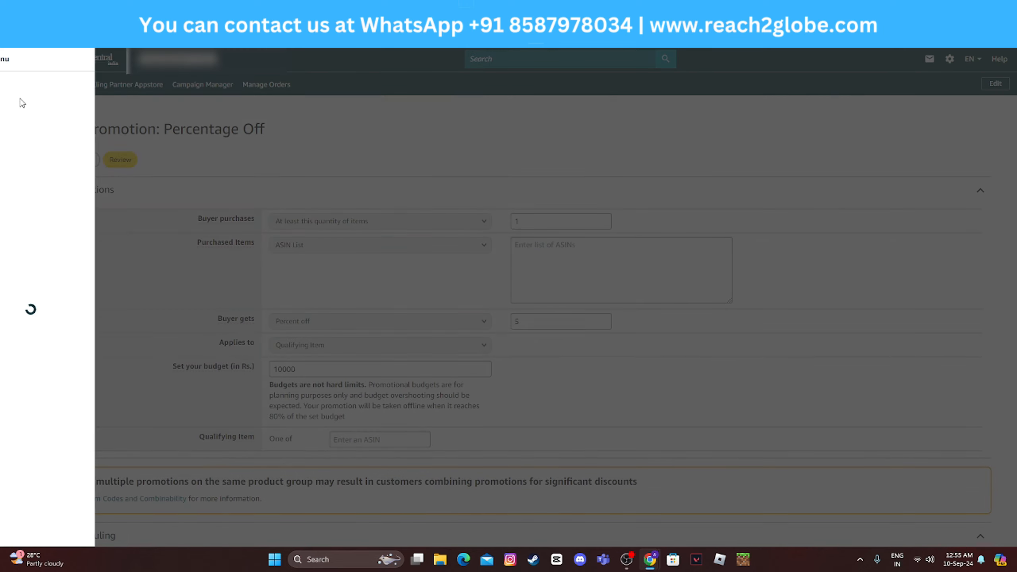